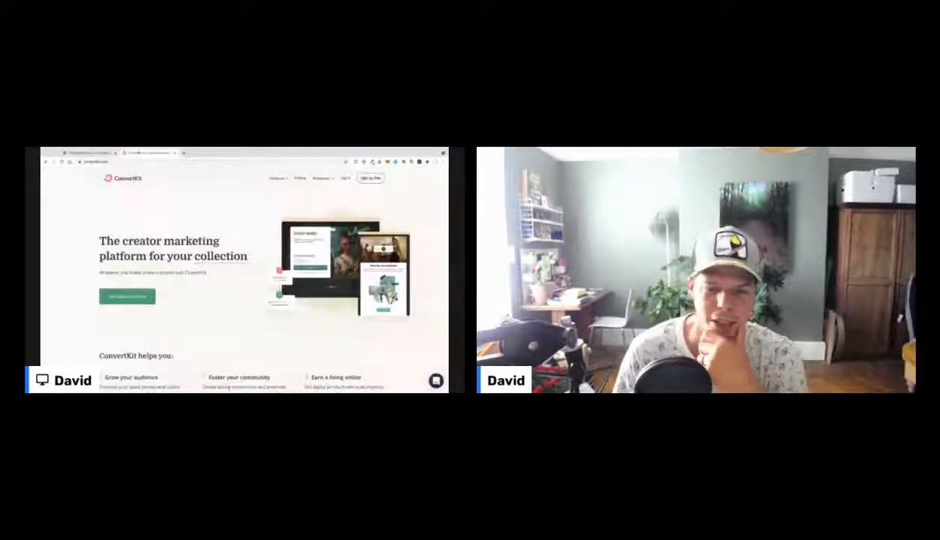
key(super+w)
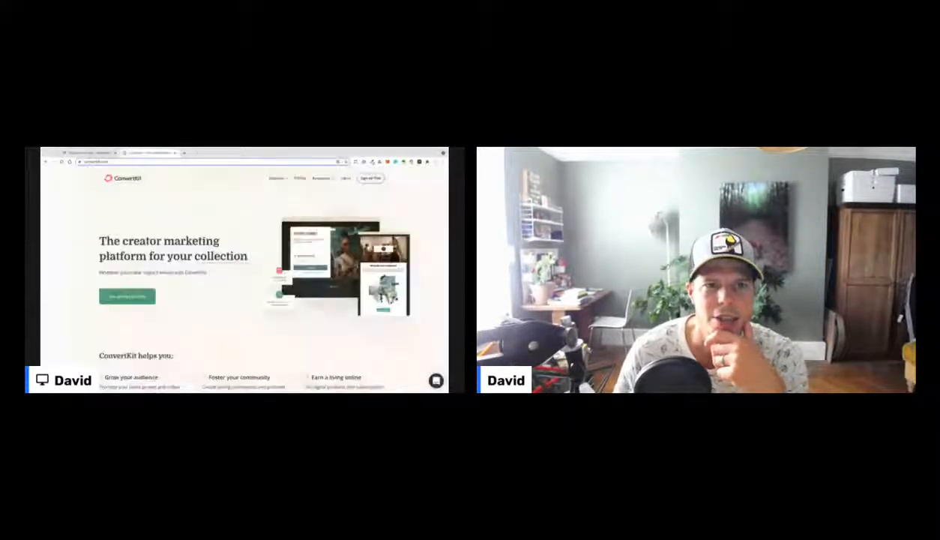
click(99, 155)
click(148, 153)
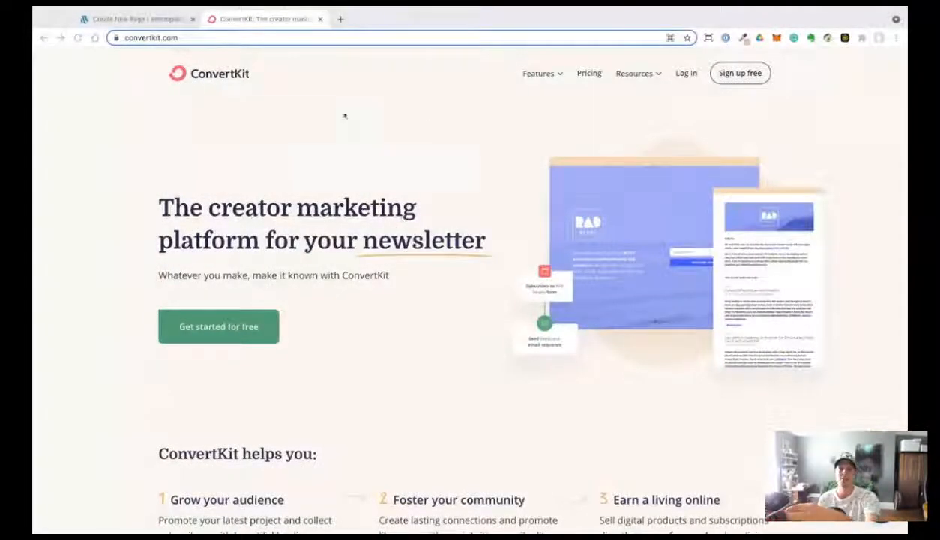
click(530, 26)
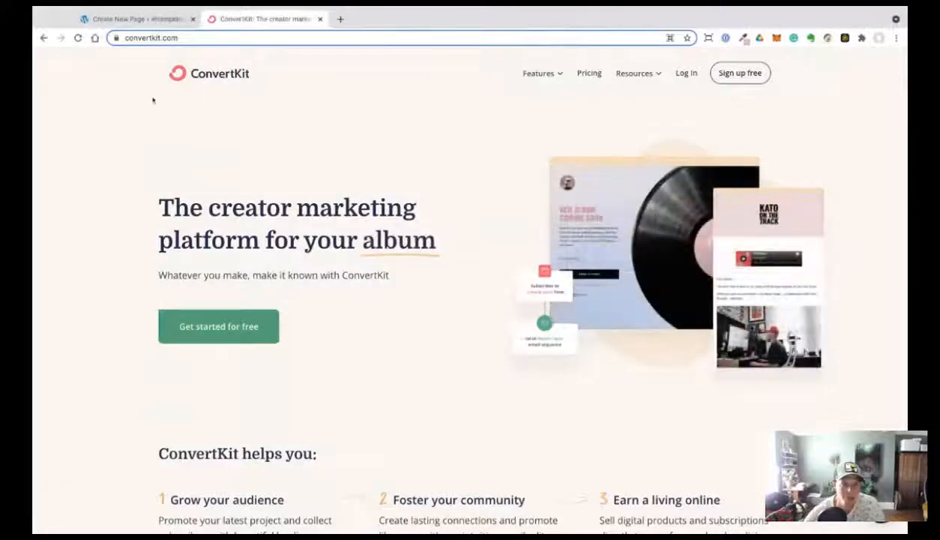
Start a new OptimizePress page from the blank template in the Landing Pages category.
click(142, 20)
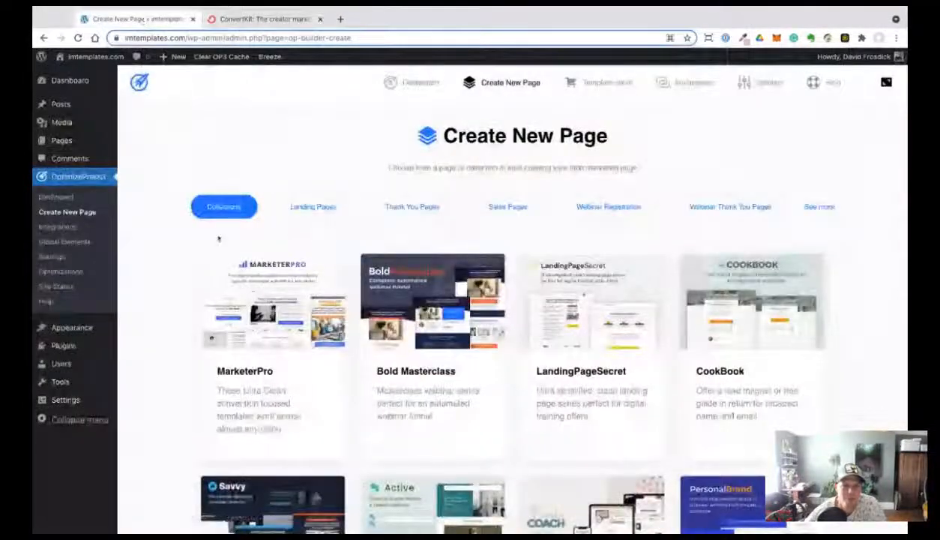
click(313, 206)
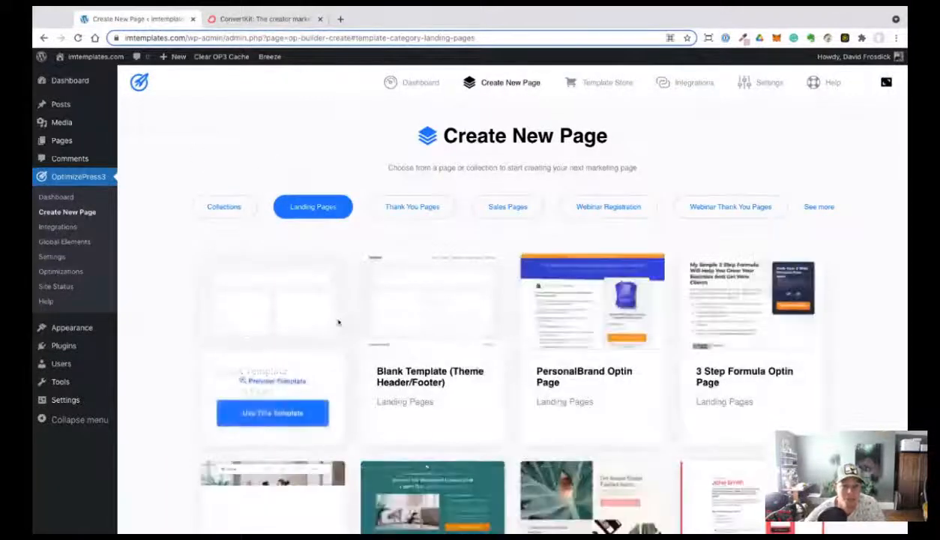
click(273, 411)
Title the new page "ConvertKit Home Page" and create it.
click(372, 298)
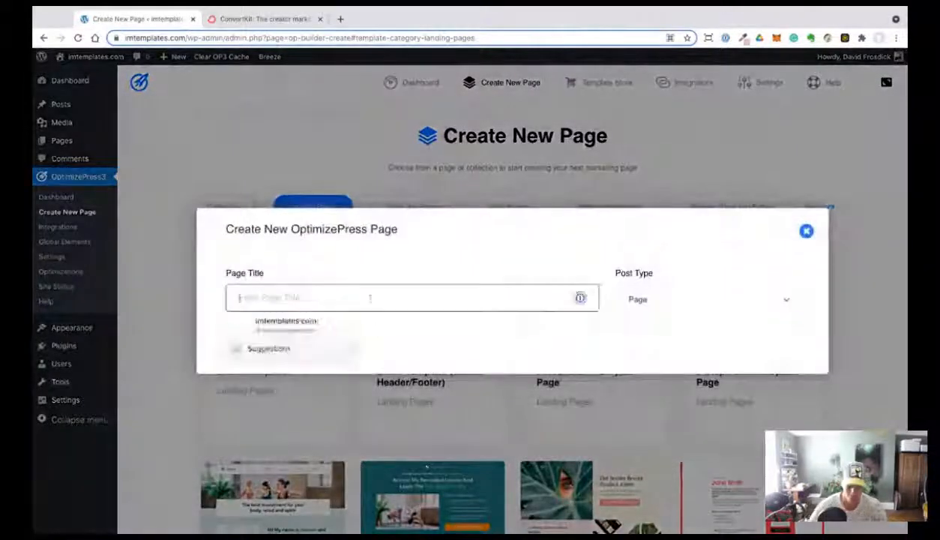
text(Cn)
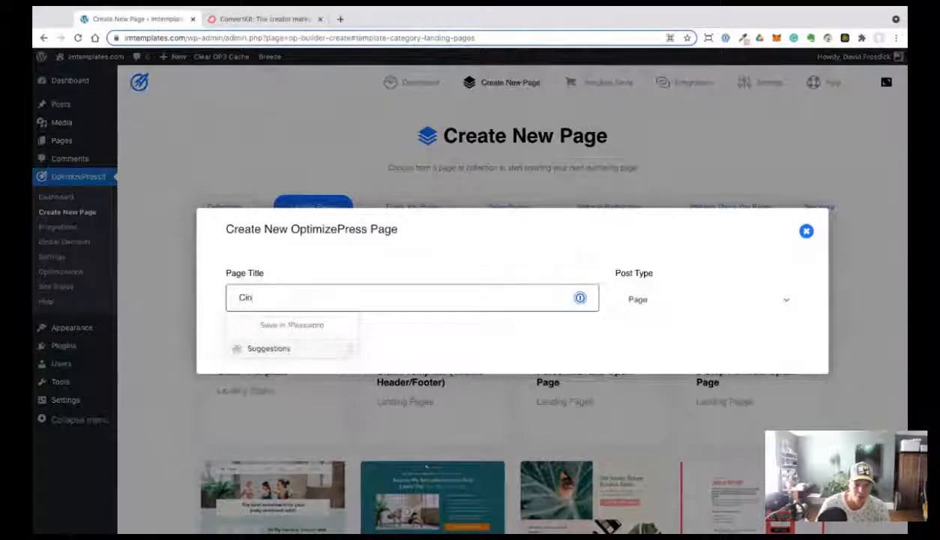
key(BackSpace)
text(onvertKit)
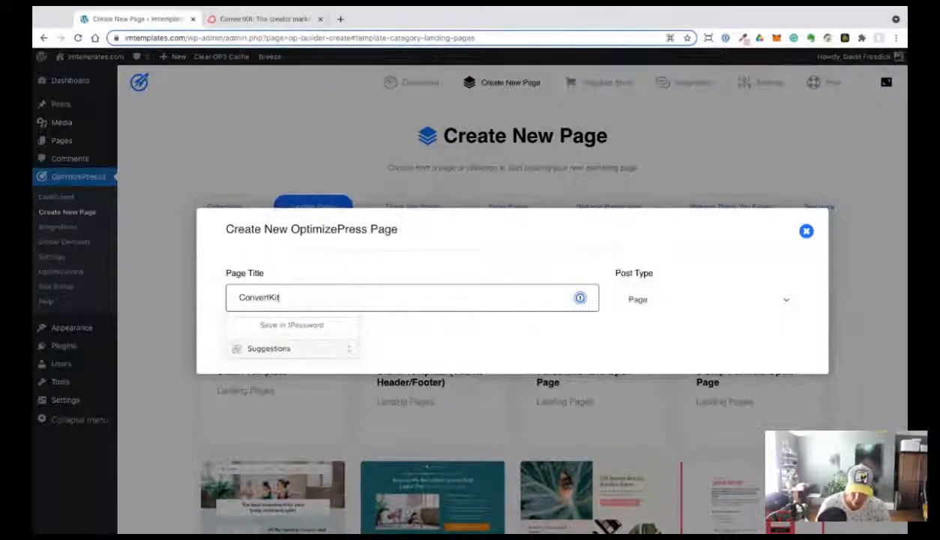
text( Home)
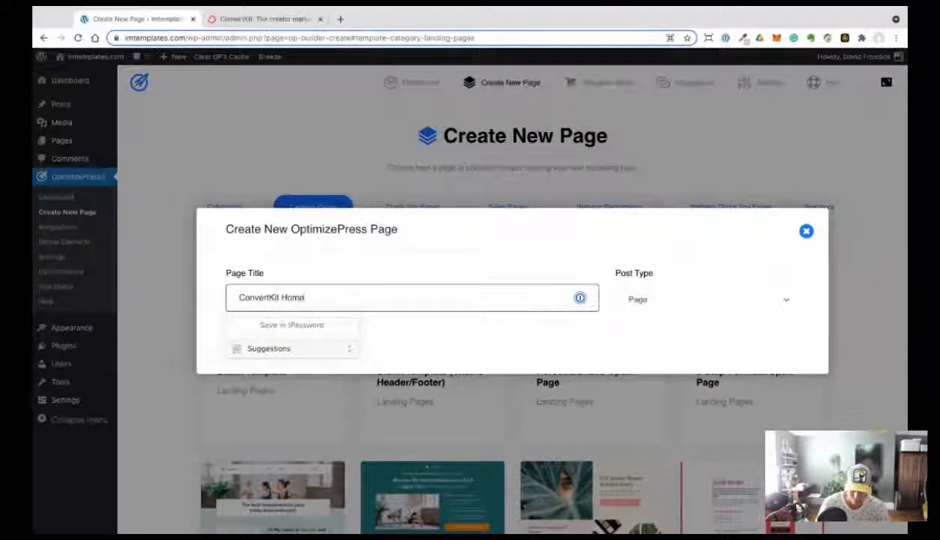
text( Page)
key(Return)
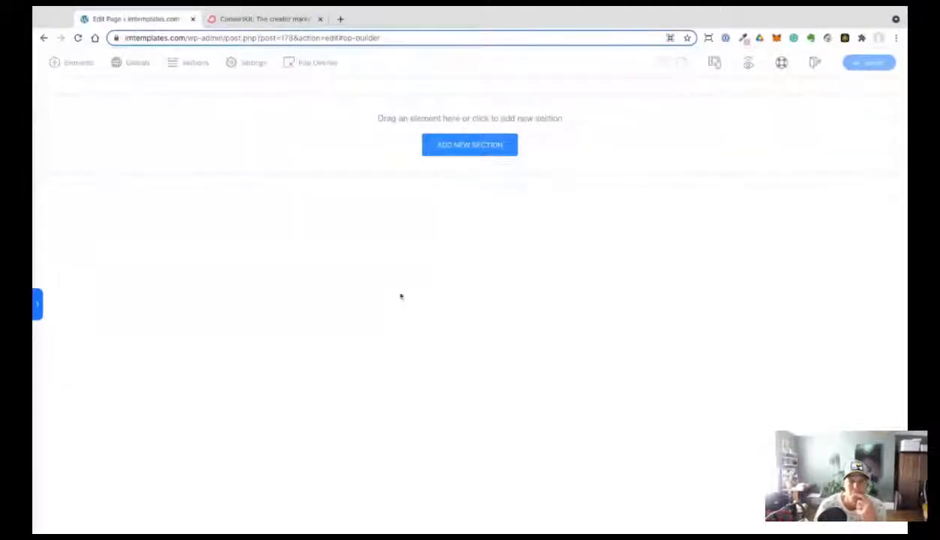
Sample the background colour of the ConvertKit home page and copy it with the colour picker extension.
click(238, 20)
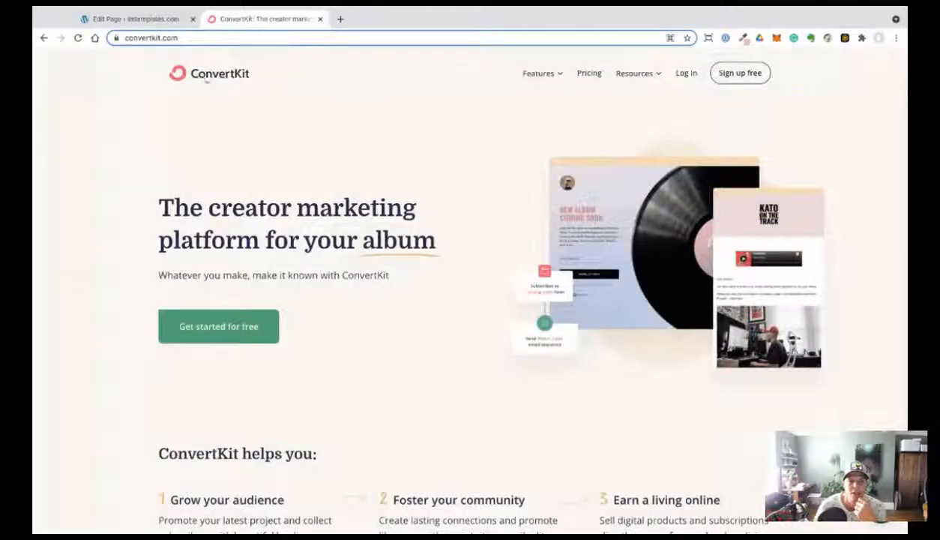
drag(183, 64, 32, 93)
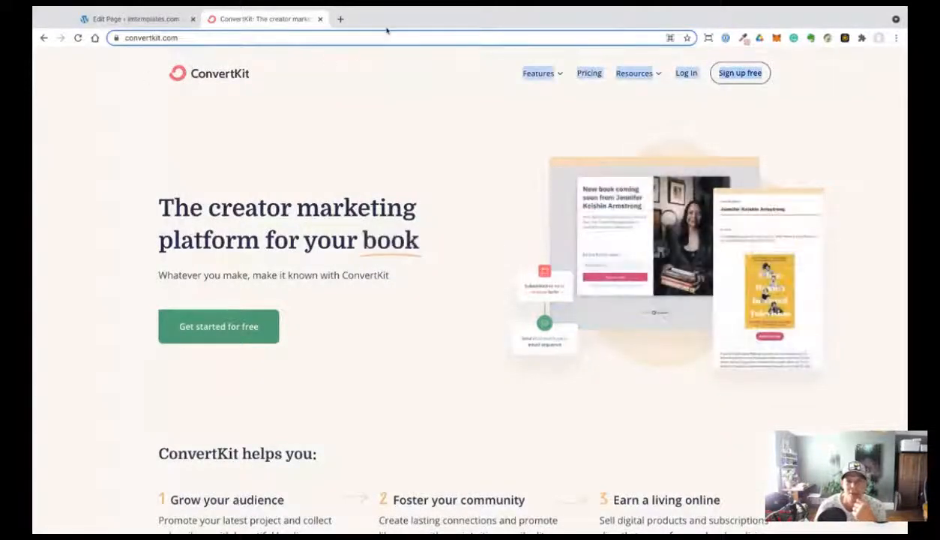
click(362, 113)
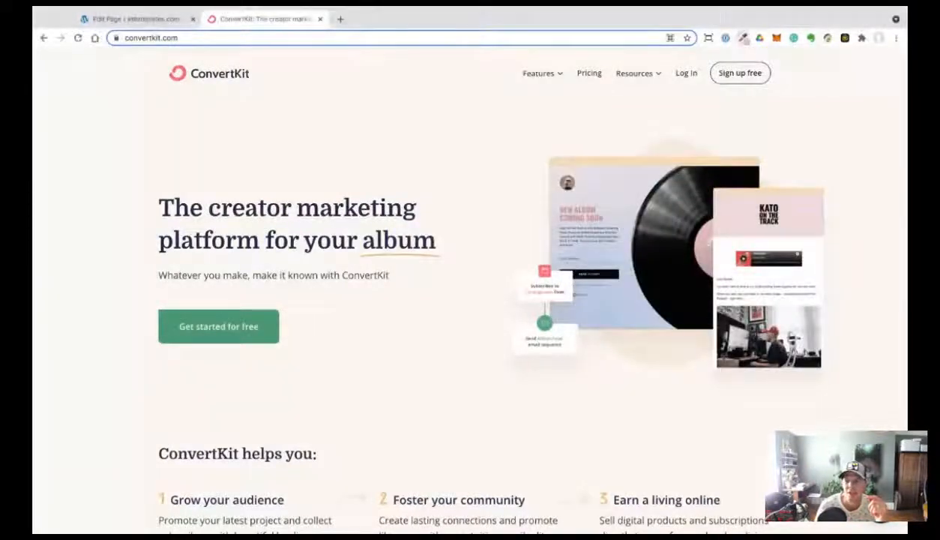
click(744, 38)
click(89, 265)
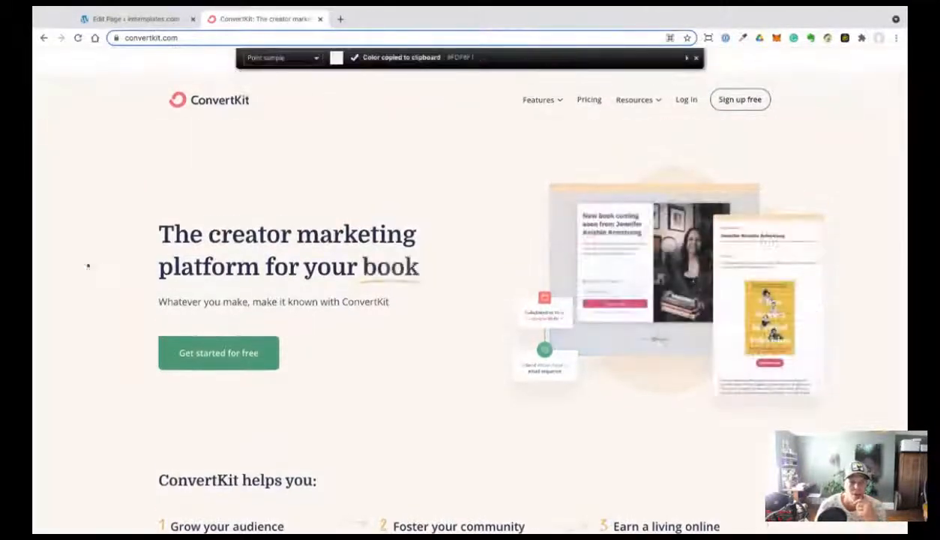
Add a single-column section to the blank OptimizePress page, followed by a second section below it.
click(114, 19)
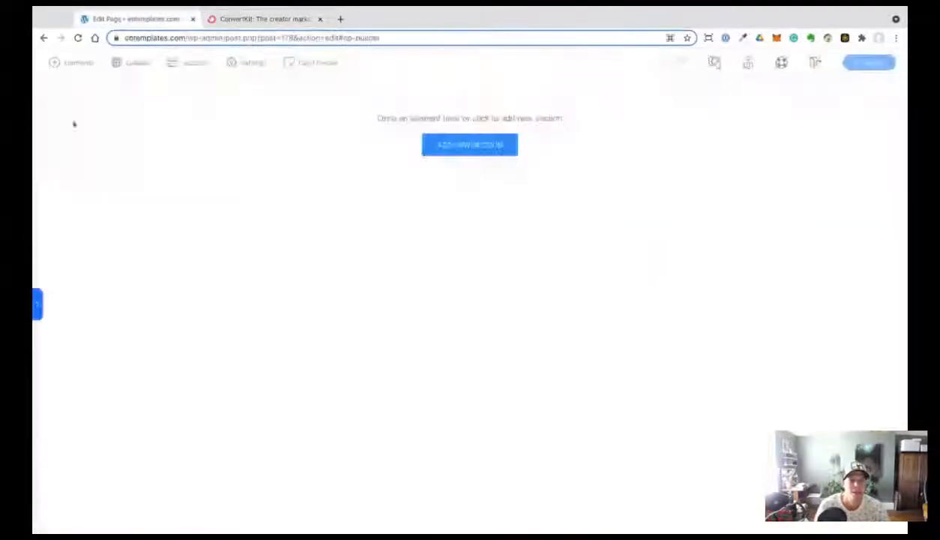
click(444, 148)
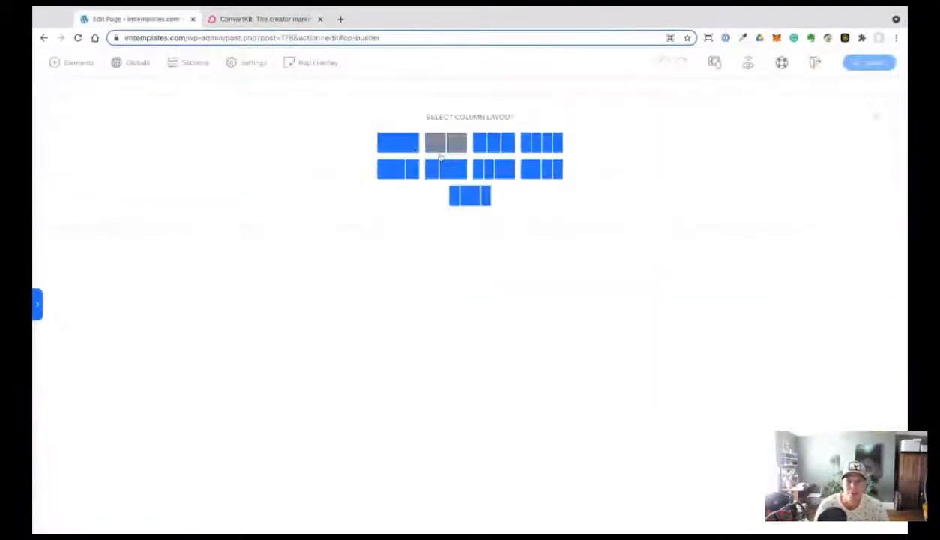
click(402, 144)
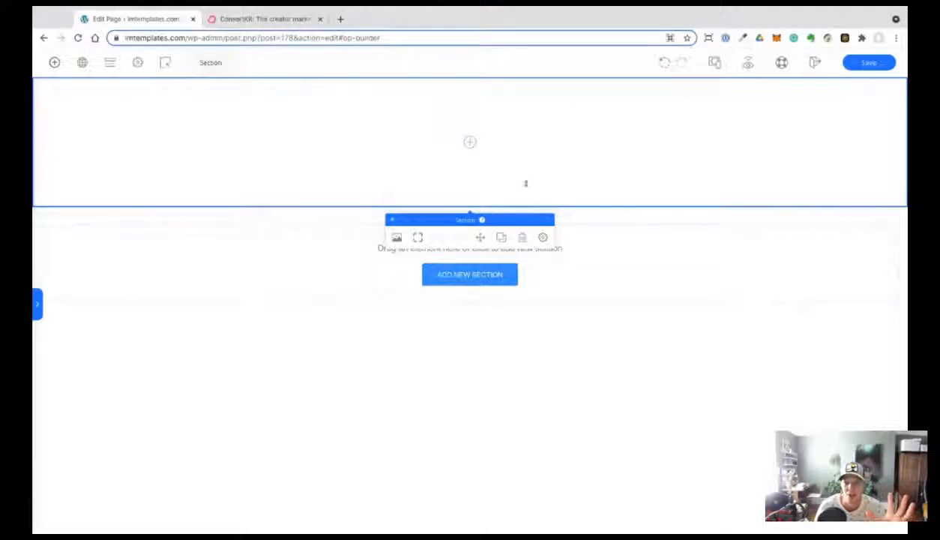
click(460, 283)
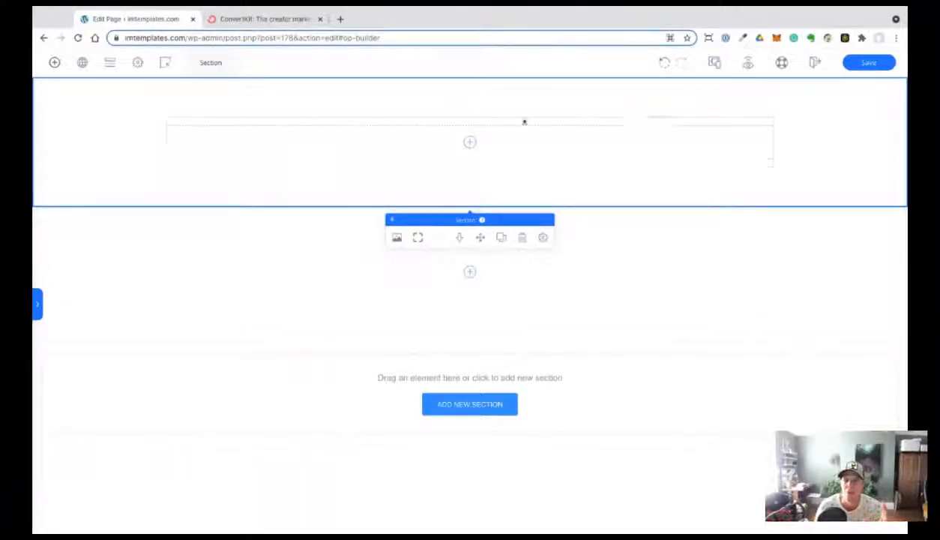
Set the first section's background colour to the colour sampled from the ConvertKit page.
click(396, 237)
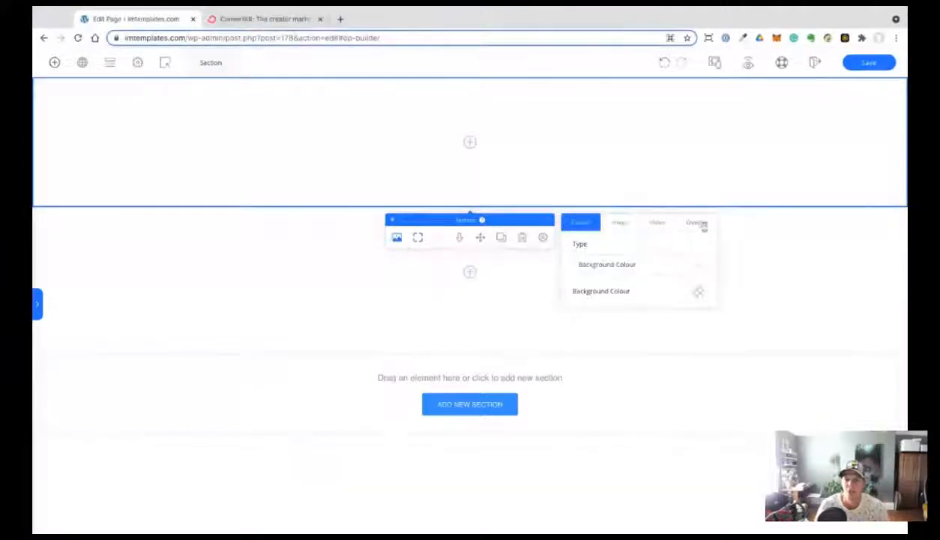
click(698, 293)
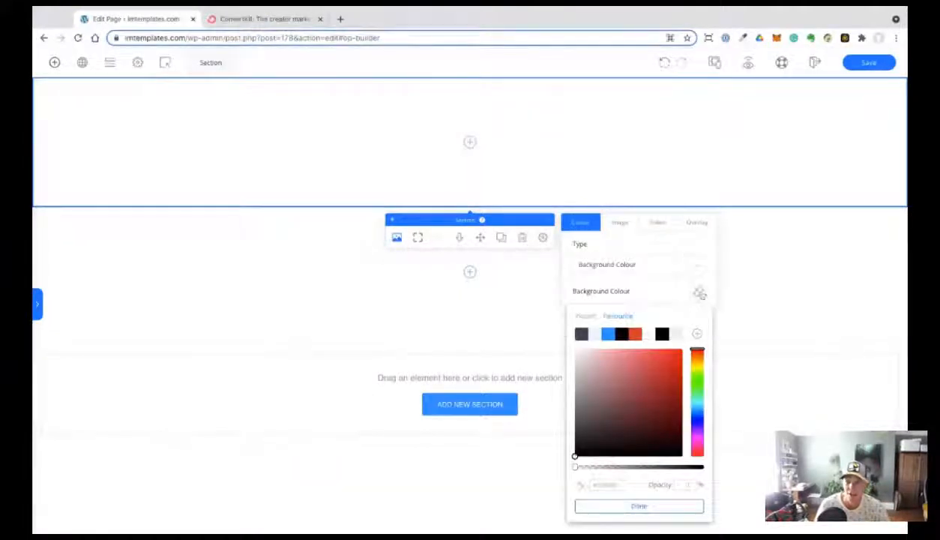
click(639, 506)
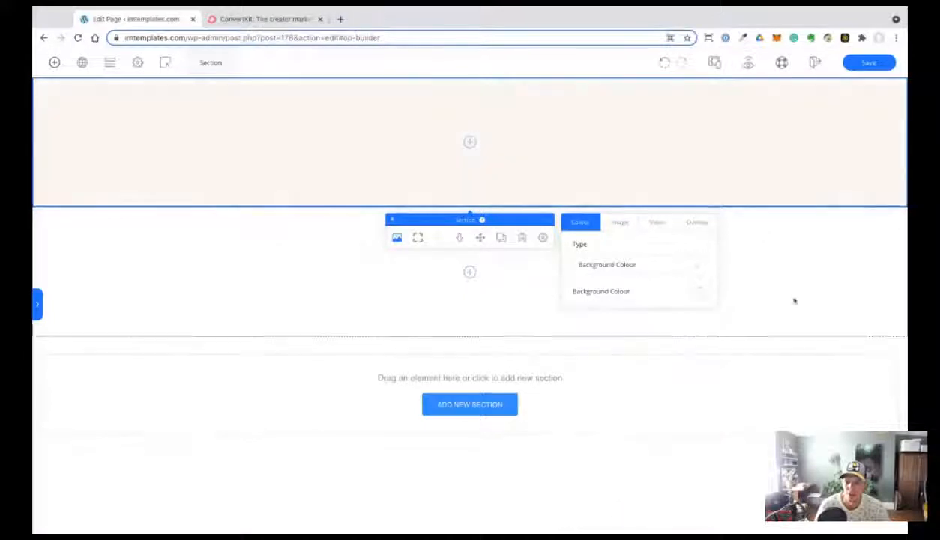
click(134, 434)
Examine the main headline on the ConvertKit home page, including its font styles in the developer tools.
click(269, 19)
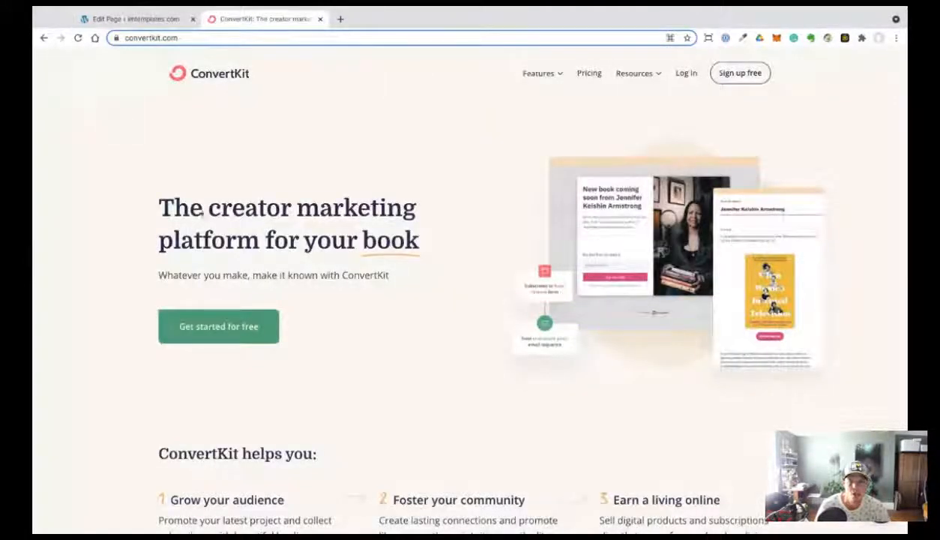
double_click(180, 208)
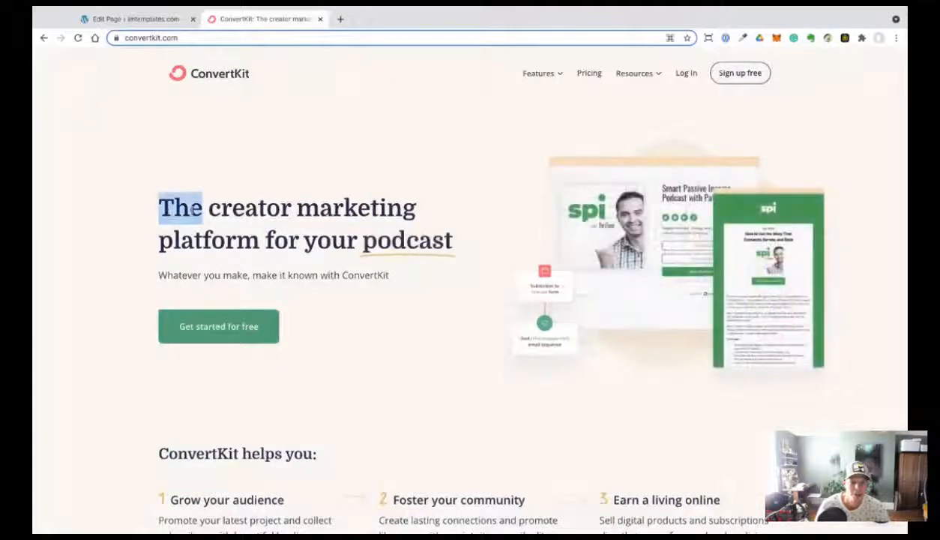
click(297, 191)
double_click(250, 210)
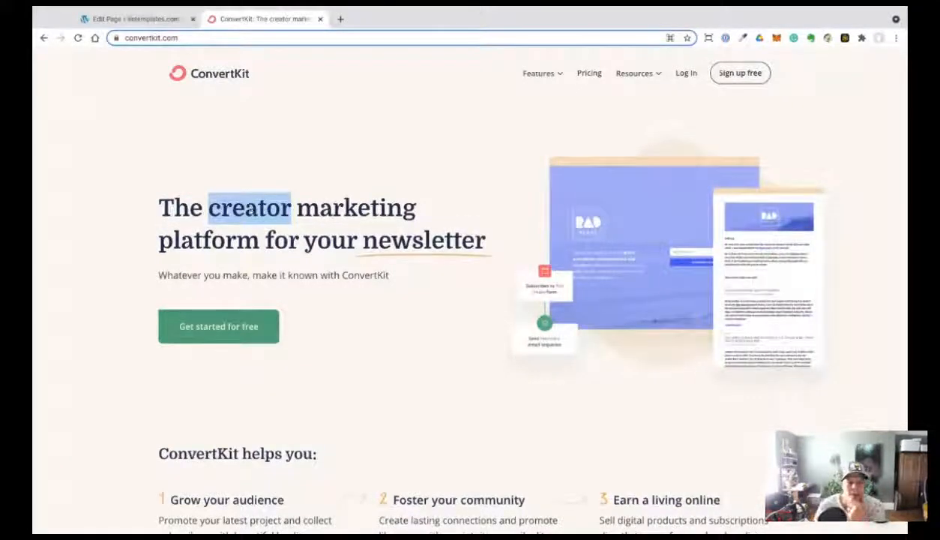
key(ctrl+shift+i)
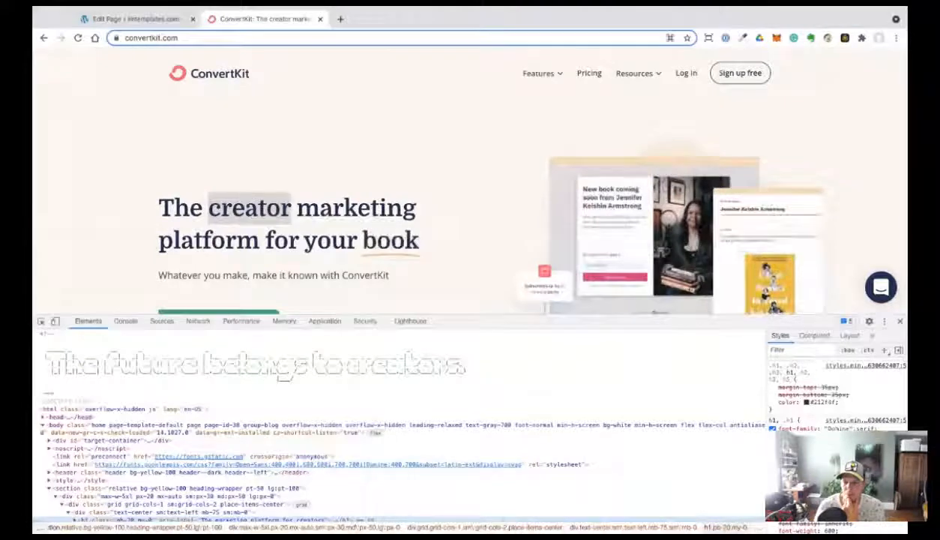
key(ctrl+shift+i)
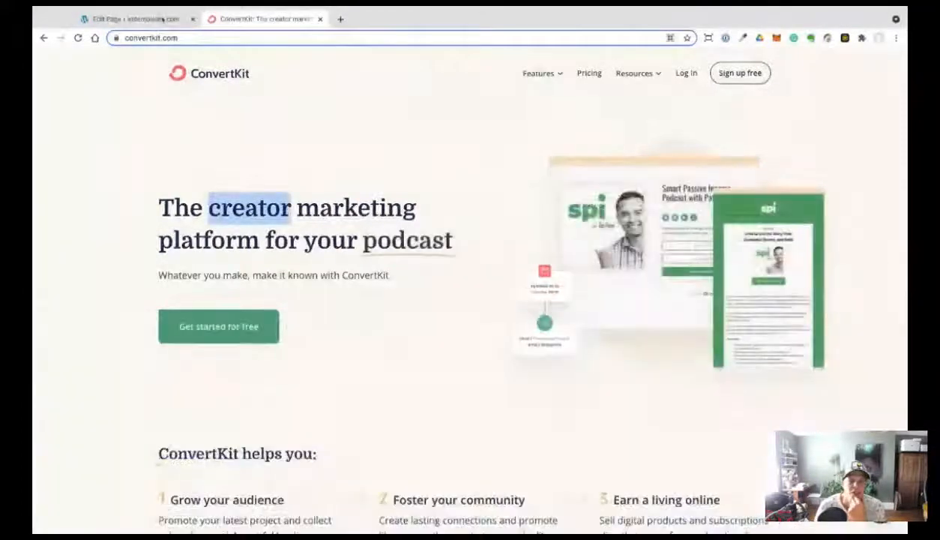
drag(141, 220, 156, 208)
triple_click(156, 208)
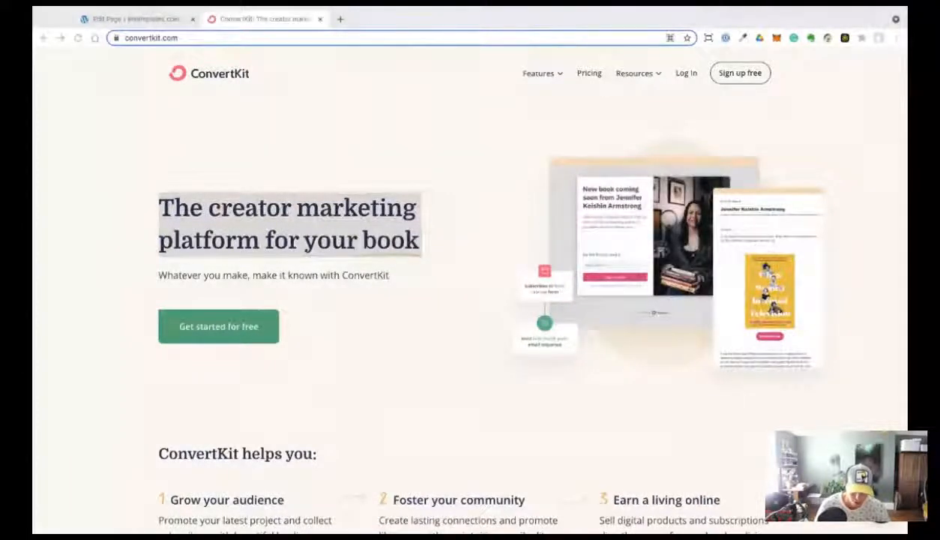
Add a second column beside the existing one in the page's first section, following ConvertKit's header layout.
click(161, 19)
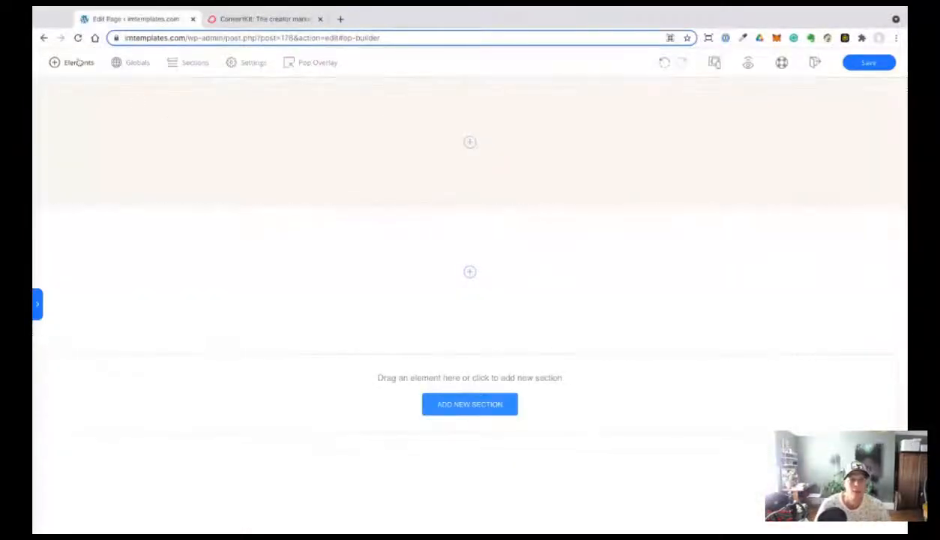
click(257, 21)
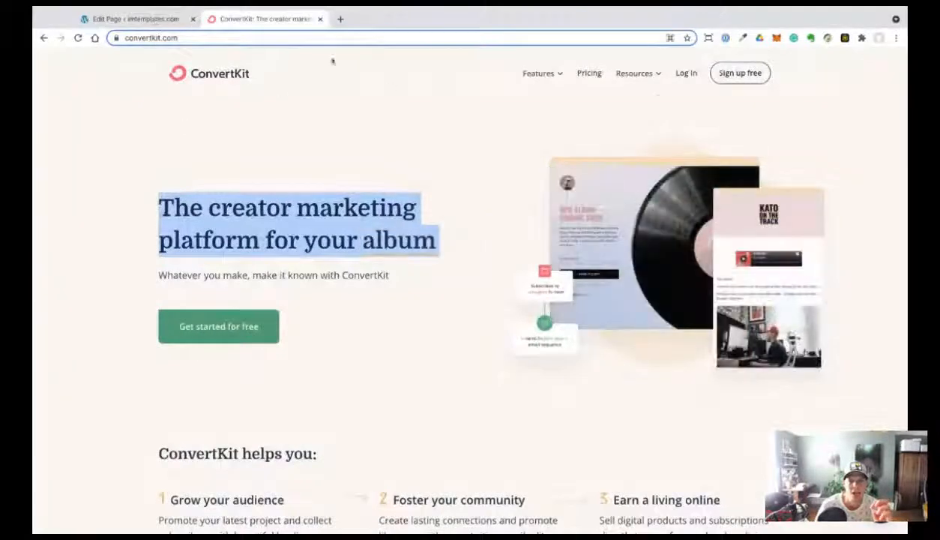
click(143, 20)
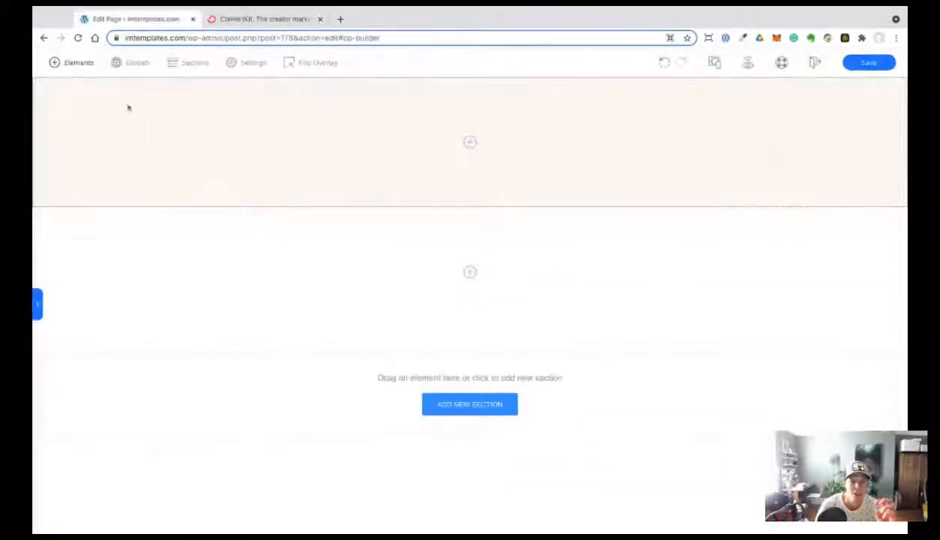
click(79, 63)
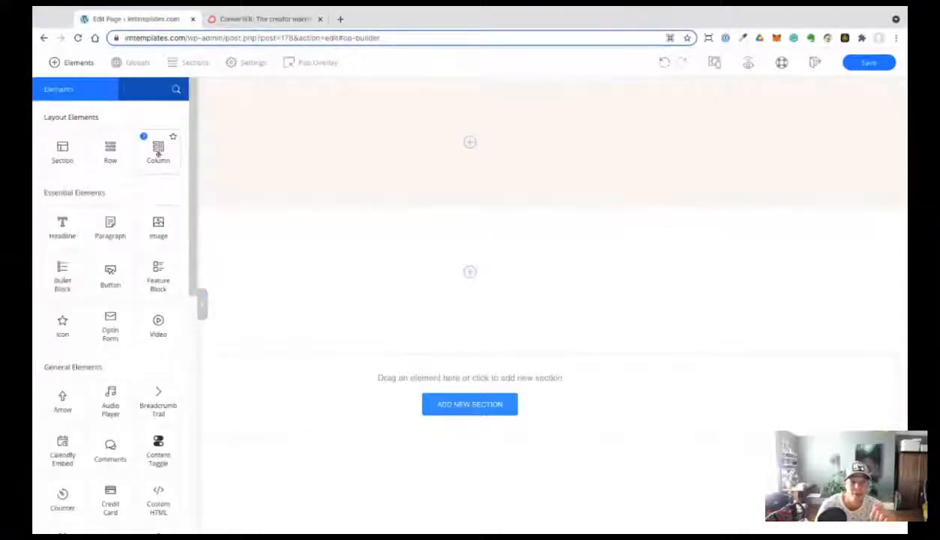
drag(156, 145, 628, 139)
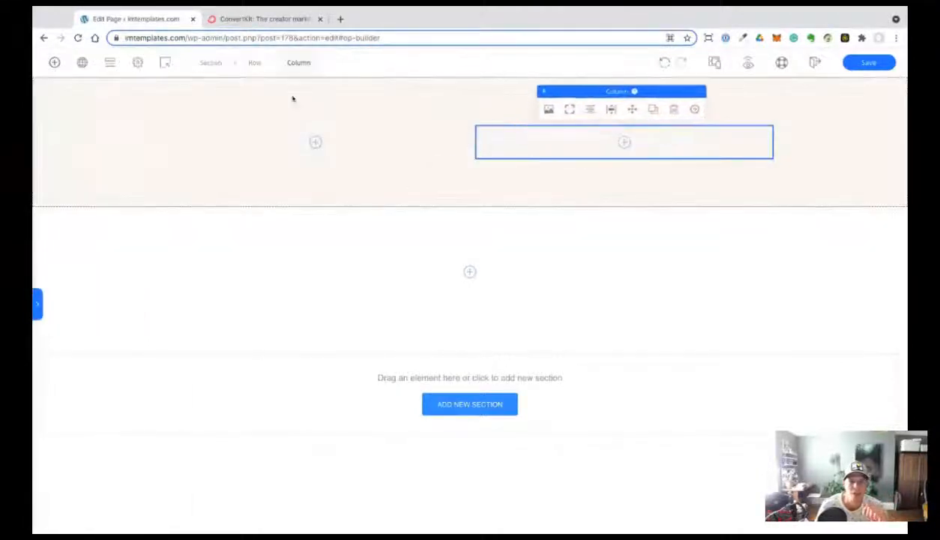
Check the ConvertKit header's layout, and add a WP Menu element to the second column of the OptimizePress page's first section.
click(263, 19)
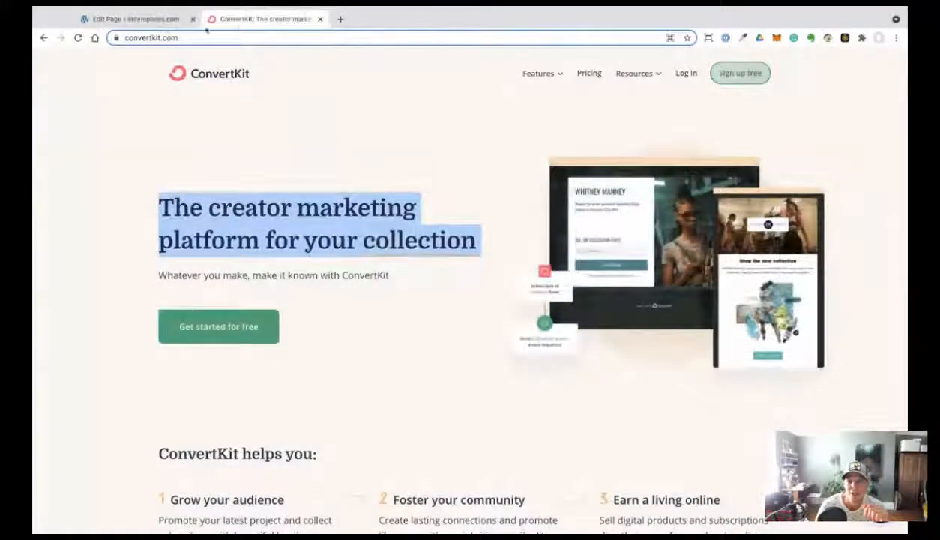
click(160, 19)
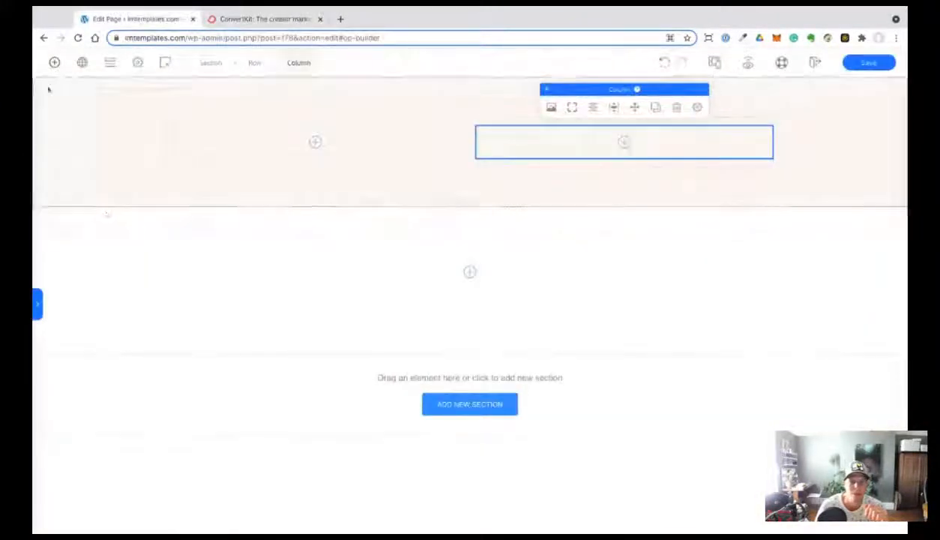
click(55, 63)
scroll(159, 396, down, 4)
scroll(159, 395, down, 3)
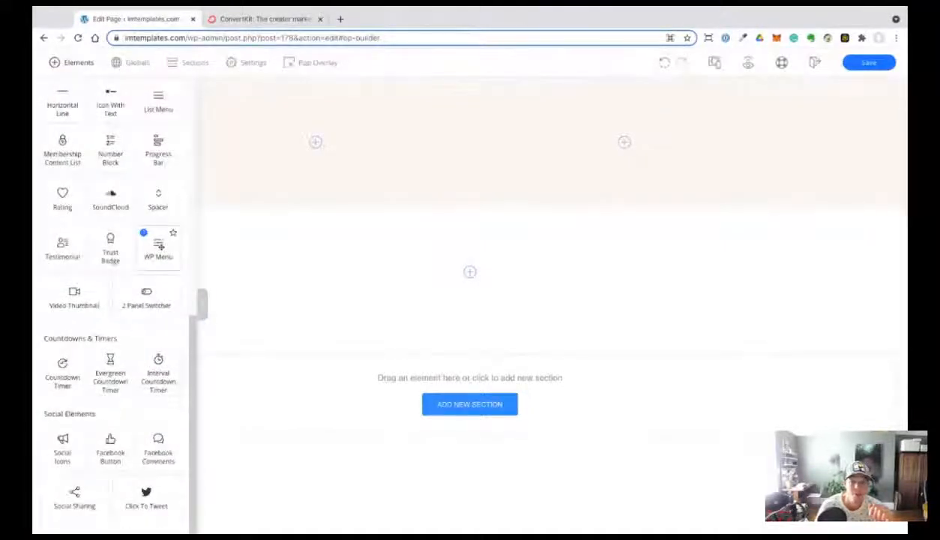
drag(158, 243, 618, 141)
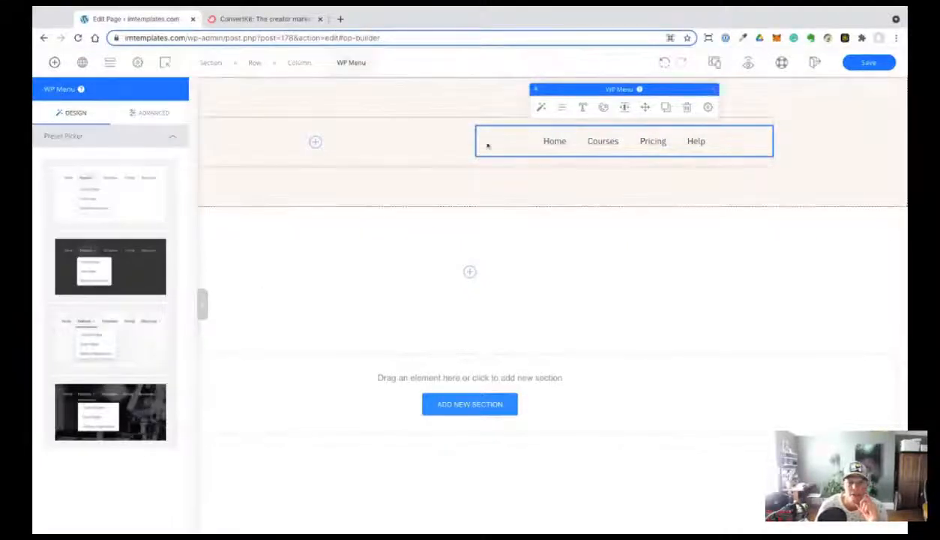
click(202, 307)
Find the Icon With Text element by searching for "text" and place it in the first section's empty first column.
click(54, 62)
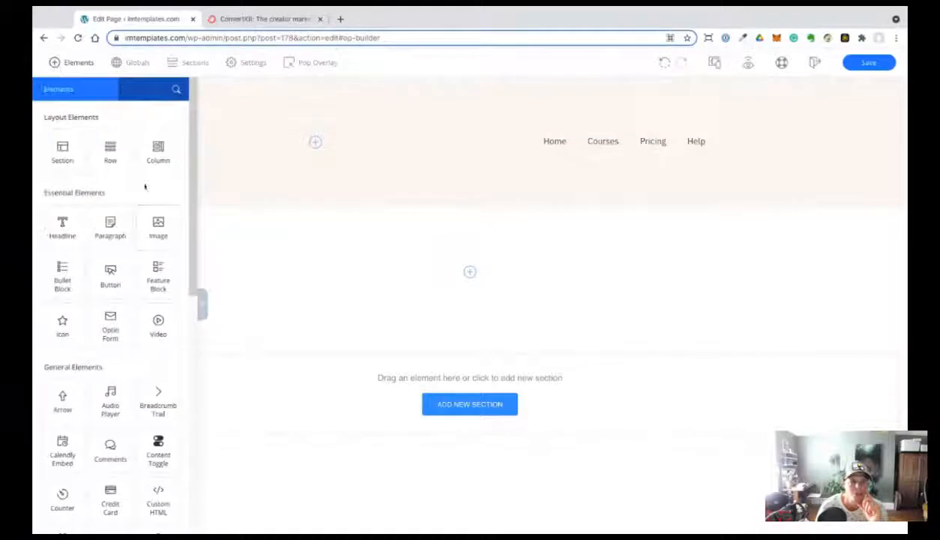
text(text)
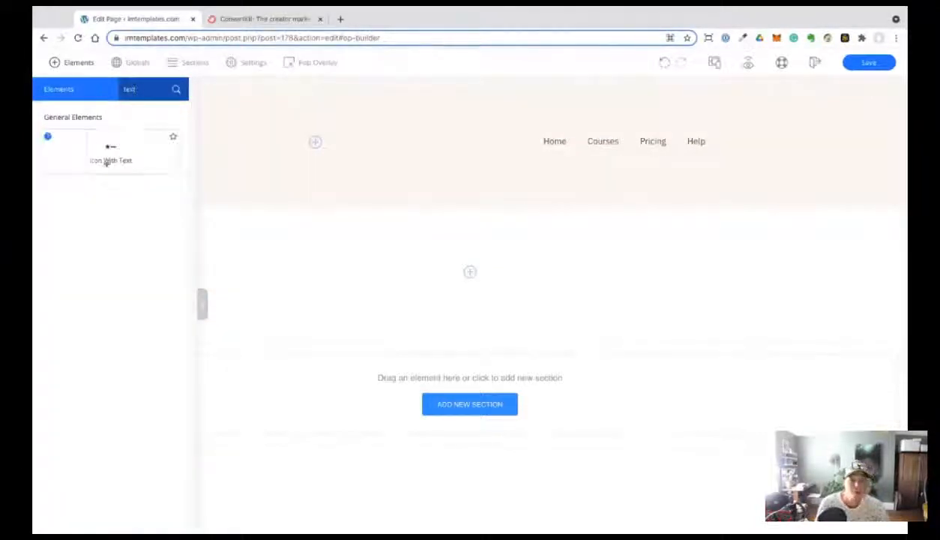
drag(107, 161, 319, 134)
click(202, 303)
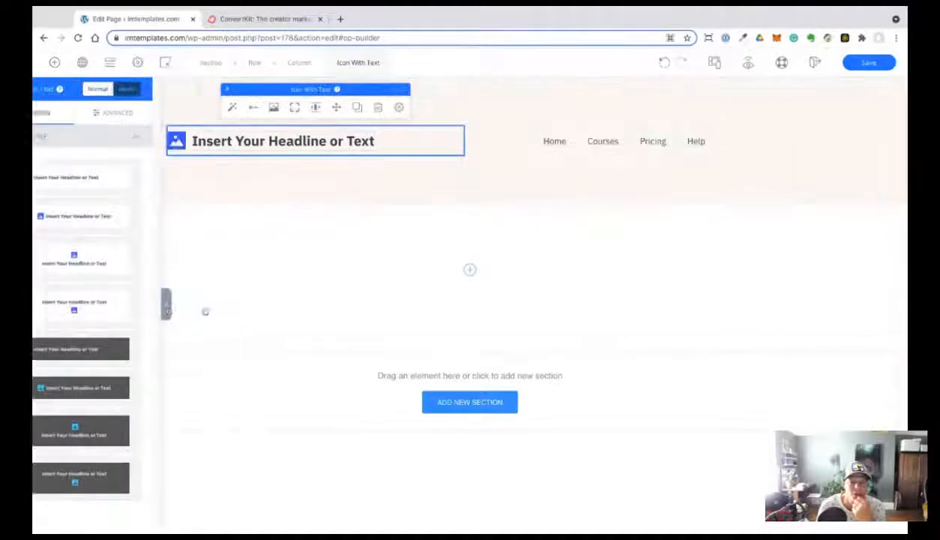
Replace the Icon With Text element's placeholder headline with "ConvertKit".
double_click(297, 141)
key(ctrl+a)
text(C)
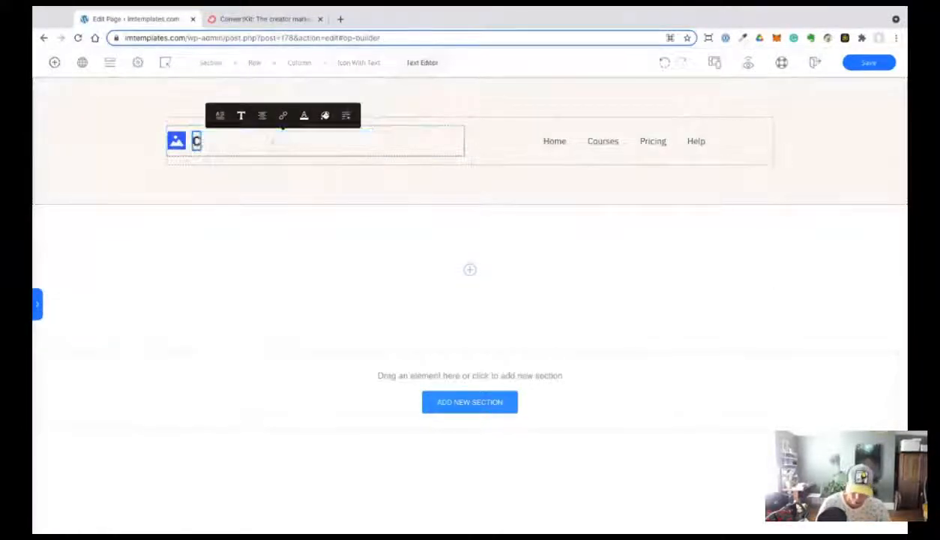
text(onvertKit)
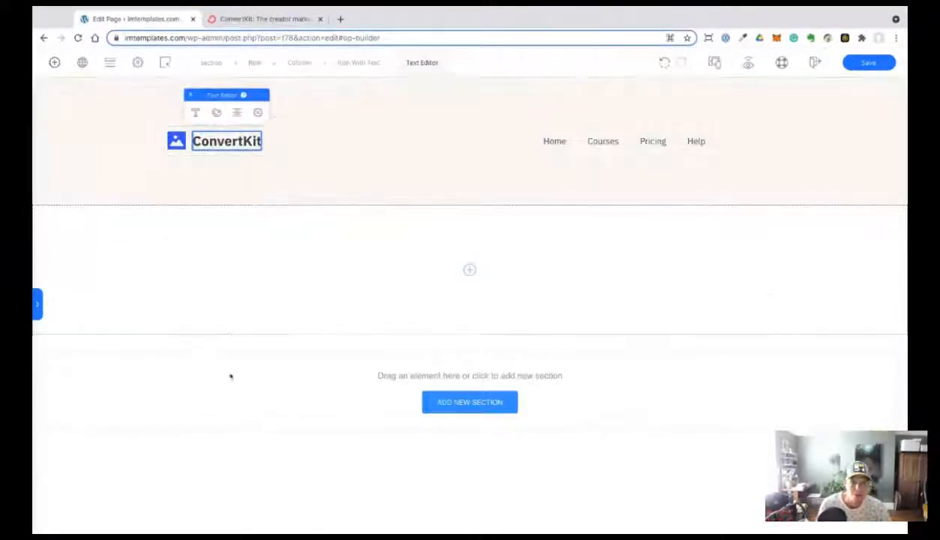
click(231, 375)
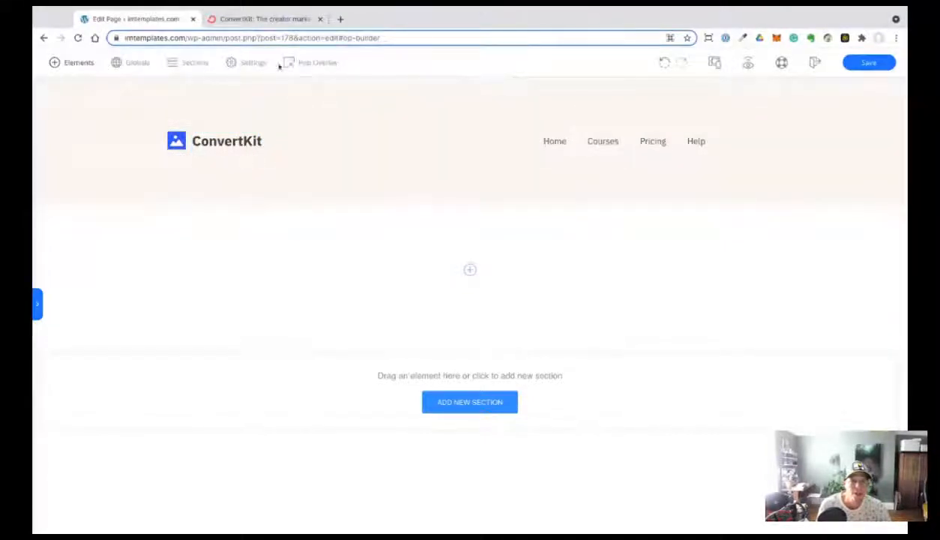
Set the font family in the page's body typography settings to Domine.
click(248, 63)
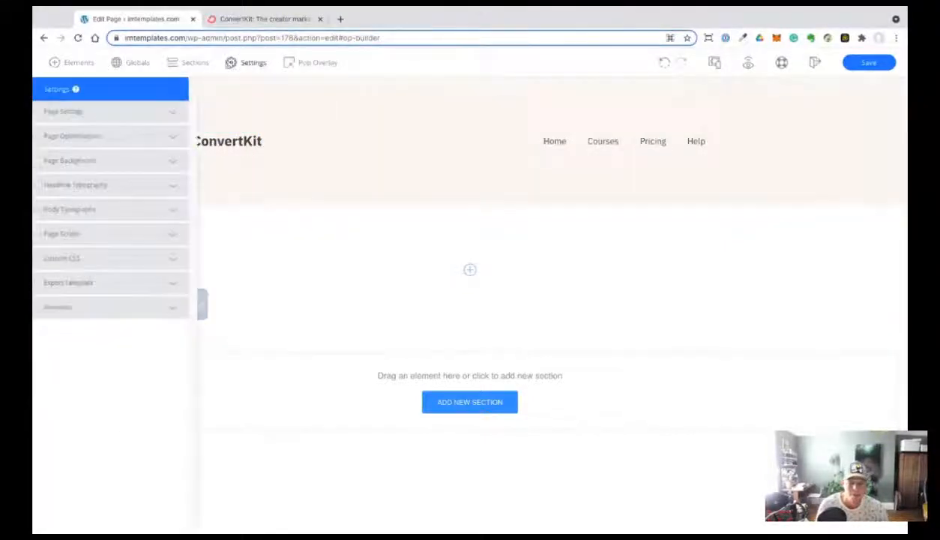
click(164, 182)
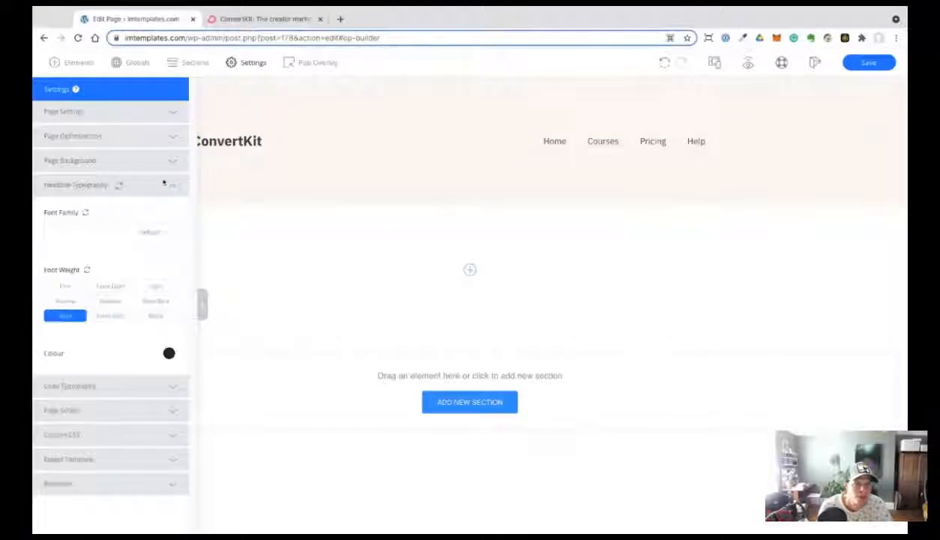
click(163, 184)
click(169, 210)
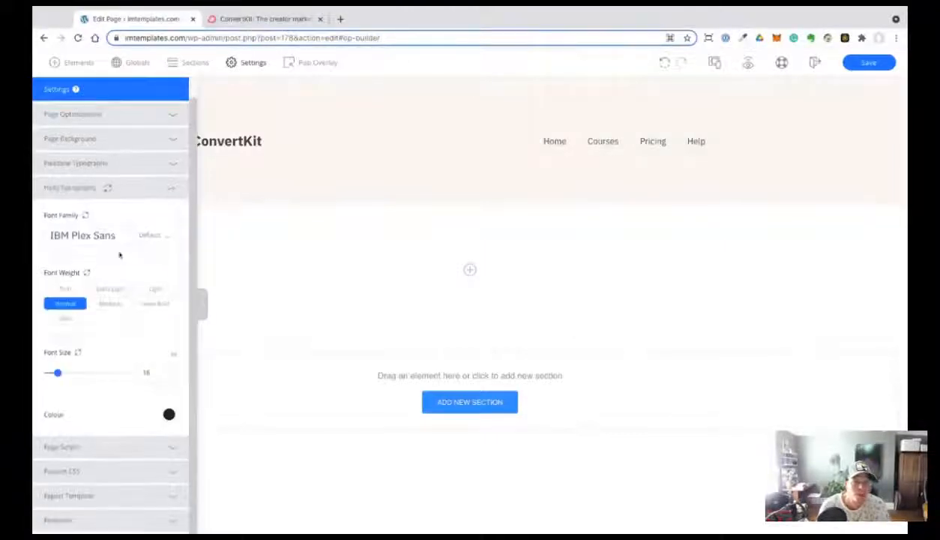
click(123, 235)
text(dom)
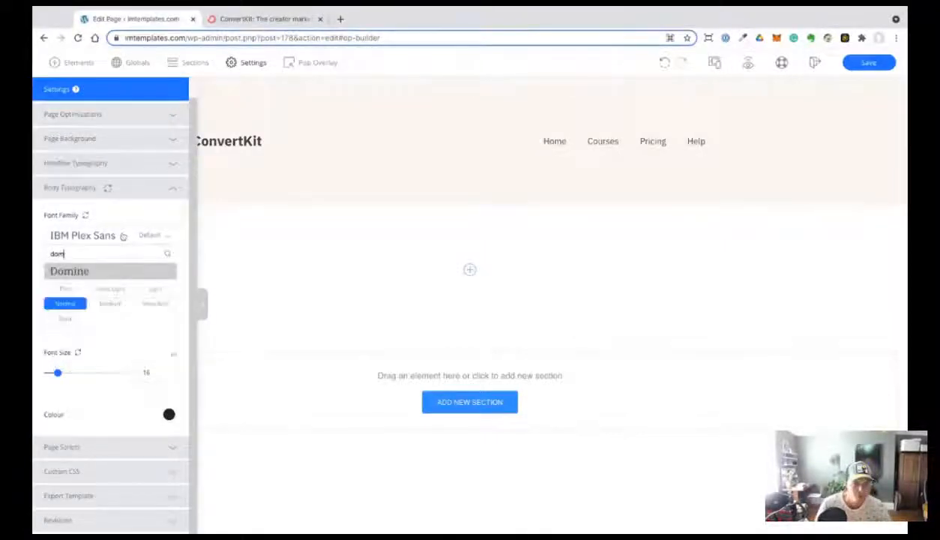
click(90, 272)
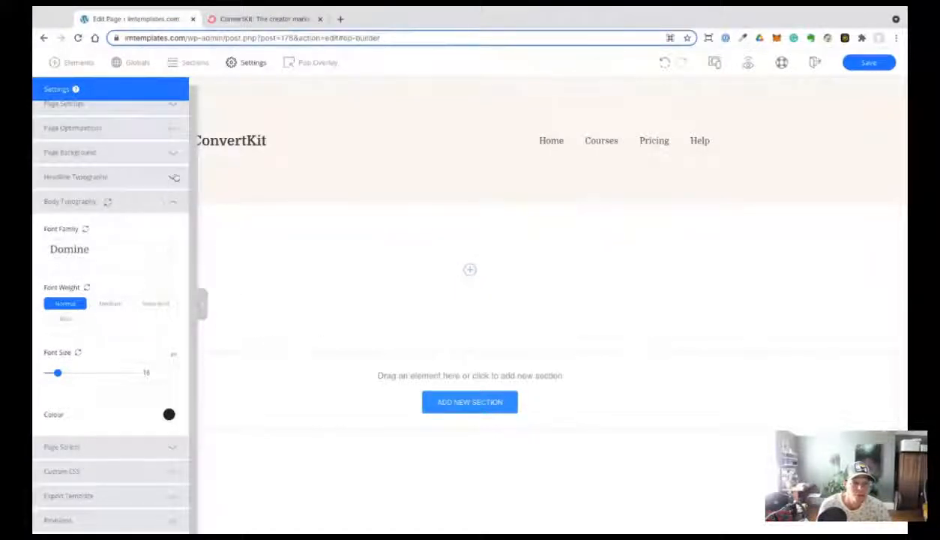
Switch to the ConvertKit page and inspect the style rules of the paragraph under "Grow your audience" in the developer tools.
key(ctrl+Tab)
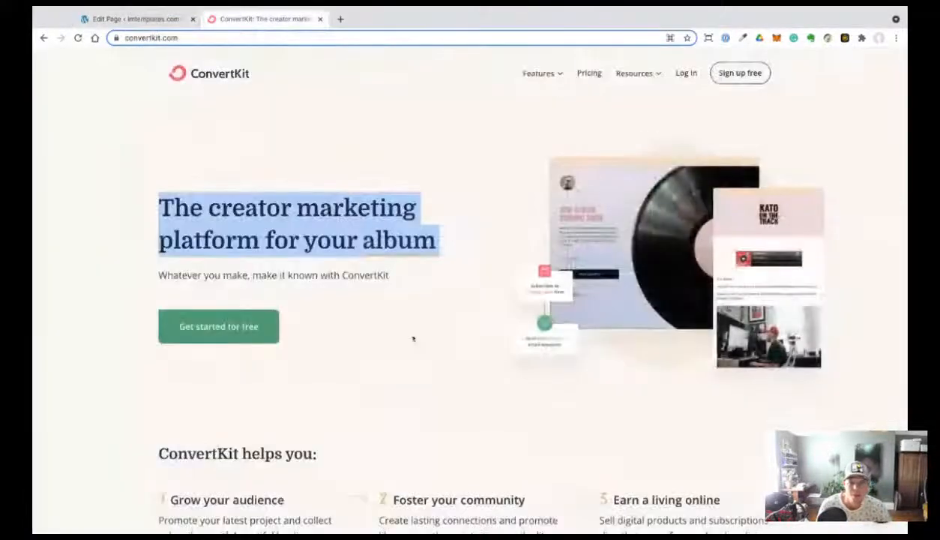
scroll(411, 339, down, 3)
double_click(177, 322)
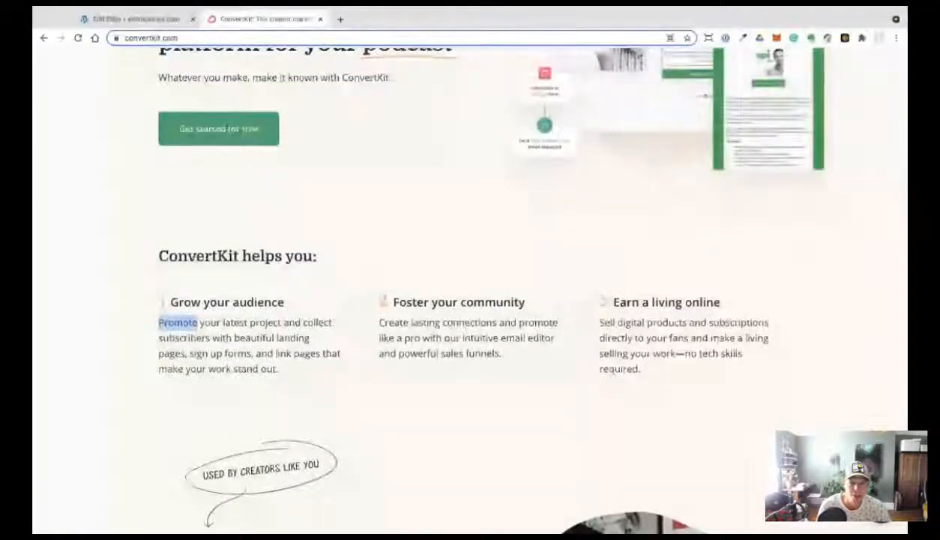
click(227, 426)
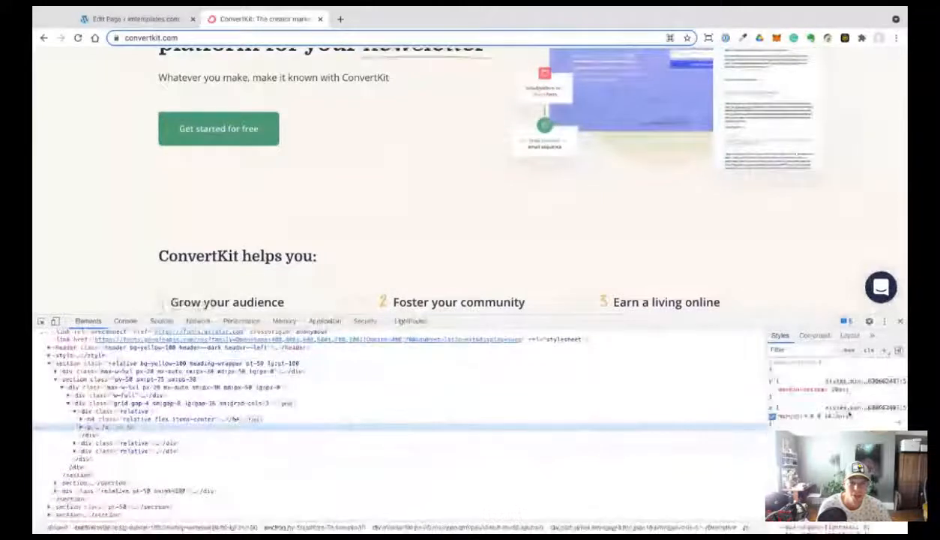
scroll(850, 414, down, 5)
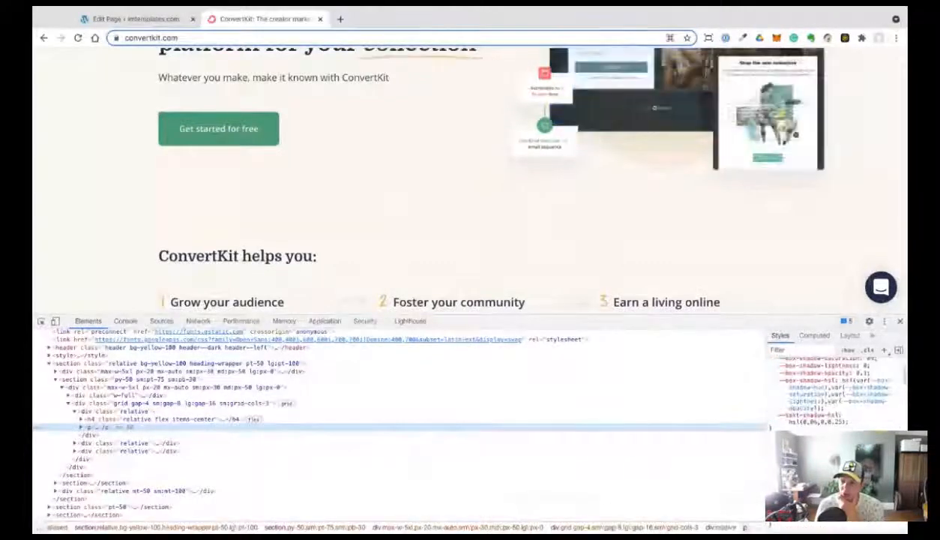
scroll(837, 382, down, 5)
scroll(837, 382, down, 3)
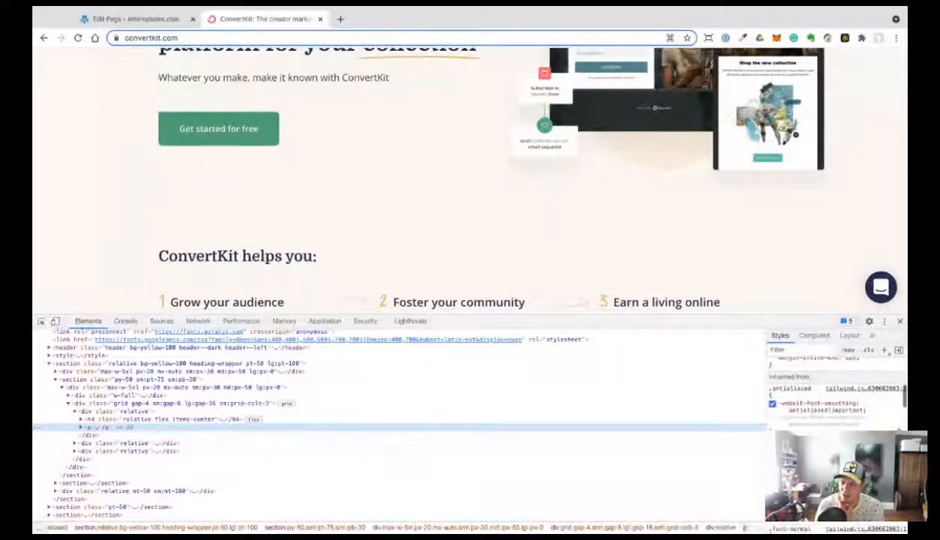
scroll(833, 386, down, 3)
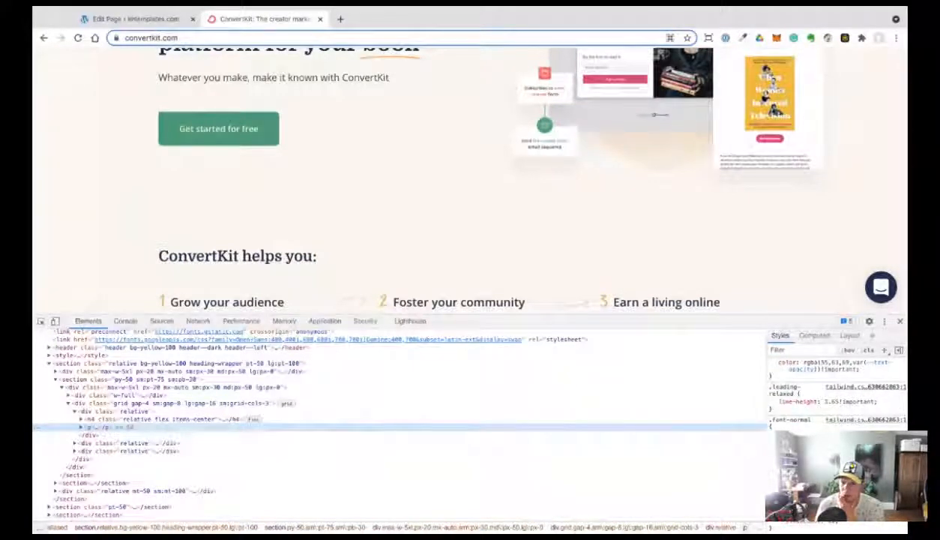
scroll(833, 386, down, 5)
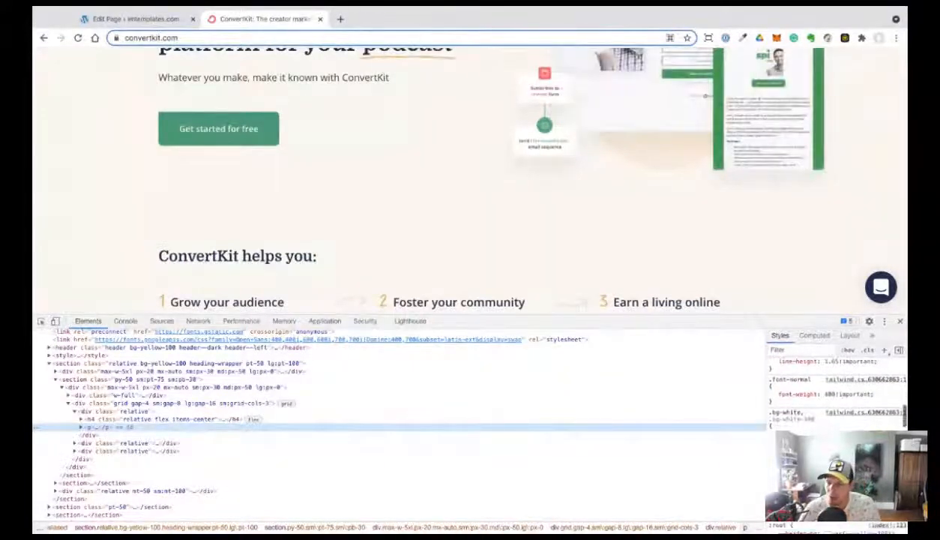
scroll(833, 387, up, 10)
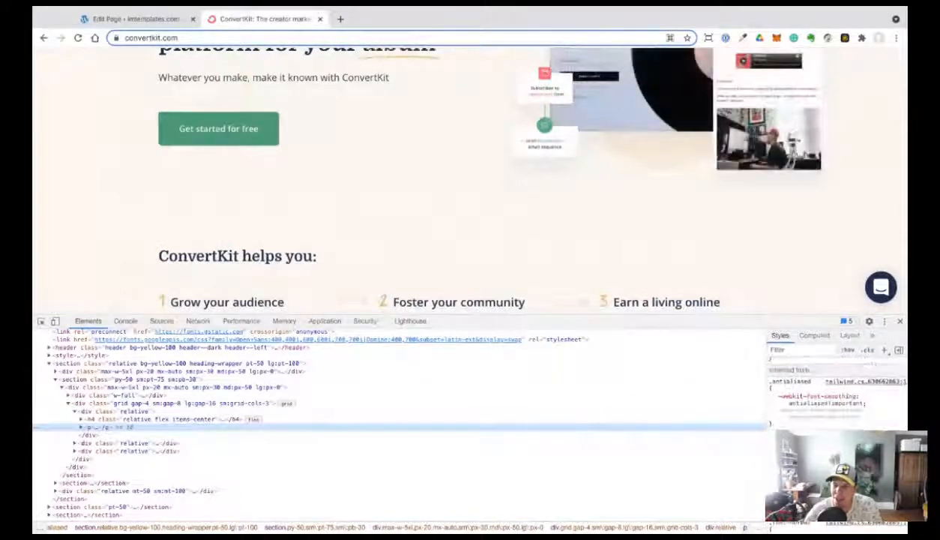
scroll(833, 394, down, 4)
scroll(832, 394, up, 5)
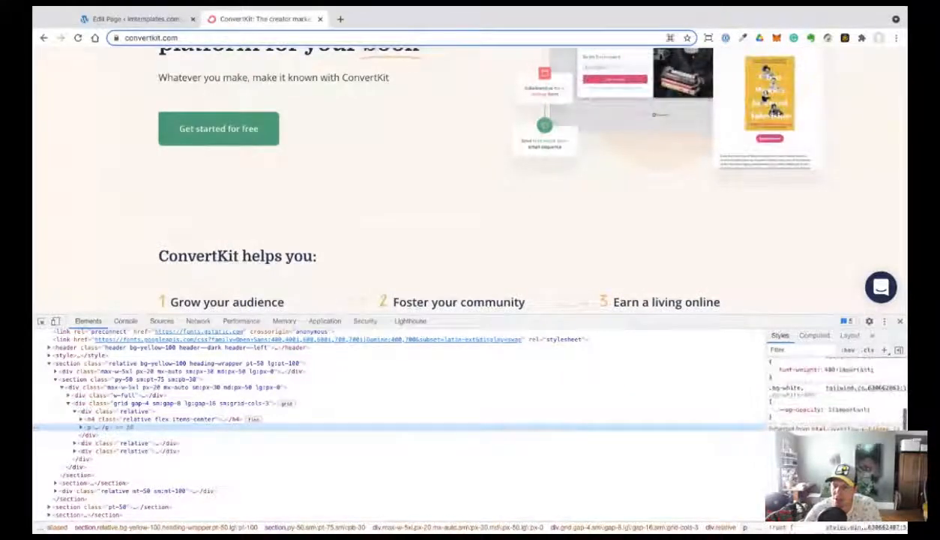
Expand the paragraph under "Grow your audience", look through its applied and inherited style rules for the body font, and close the developer tools.
click(83, 427)
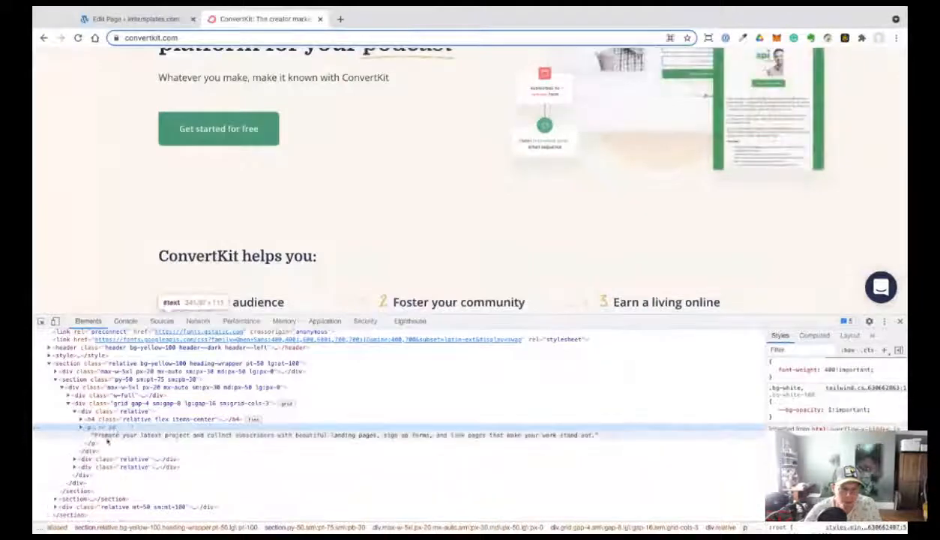
click(104, 434)
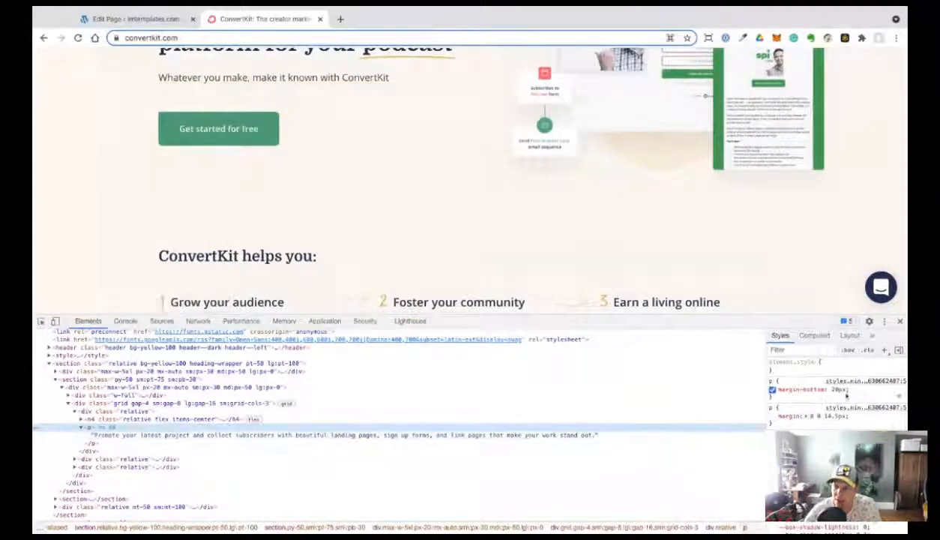
scroll(847, 396, down, 3)
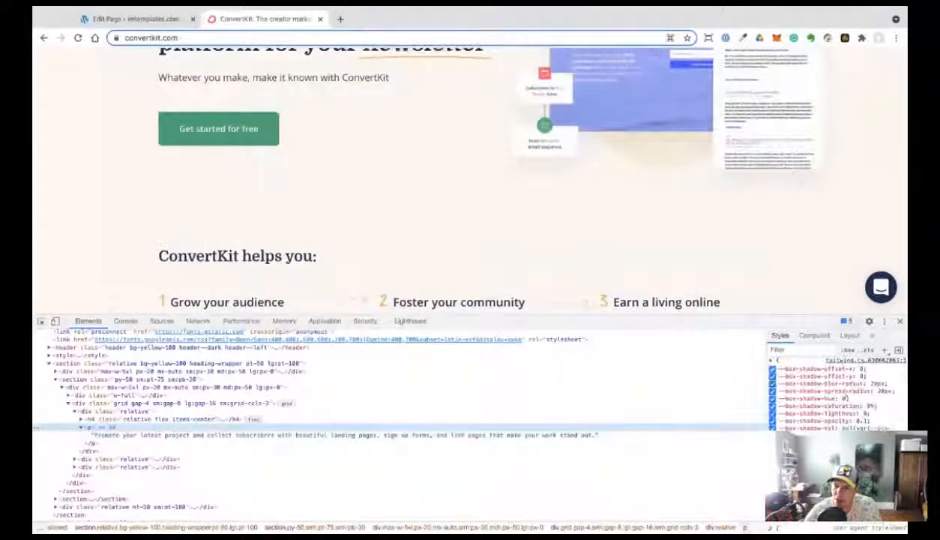
scroll(837, 394, down, 3)
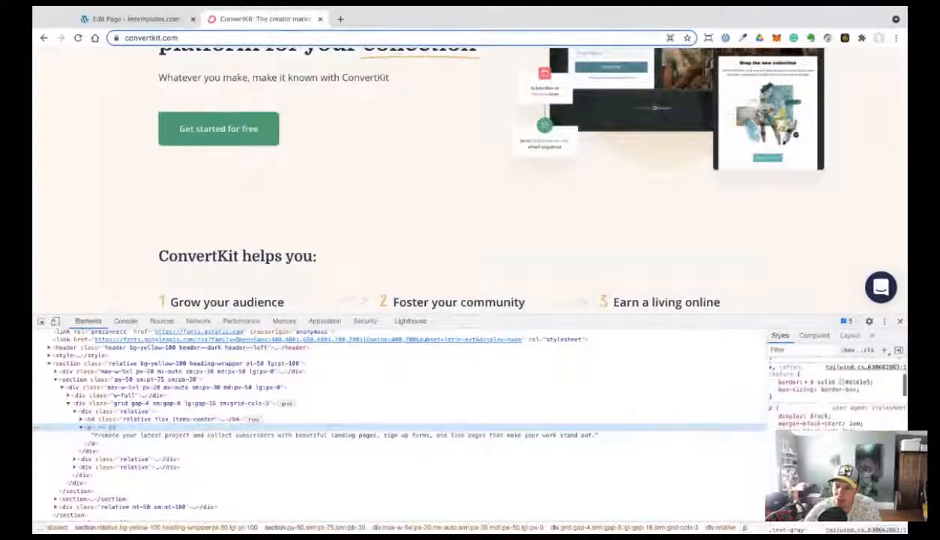
scroll(836, 394, up, 3)
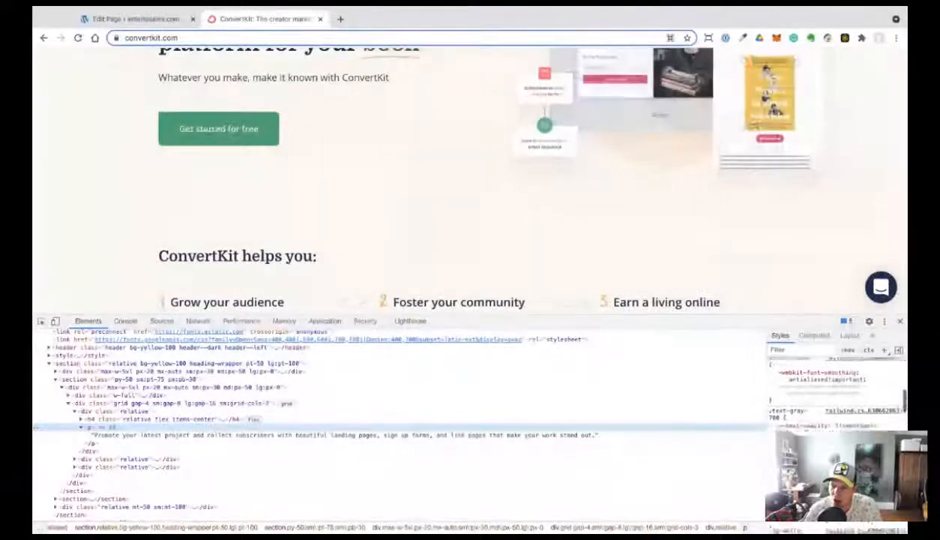
scroll(836, 394, down, 3)
scroll(836, 394, up, 2)
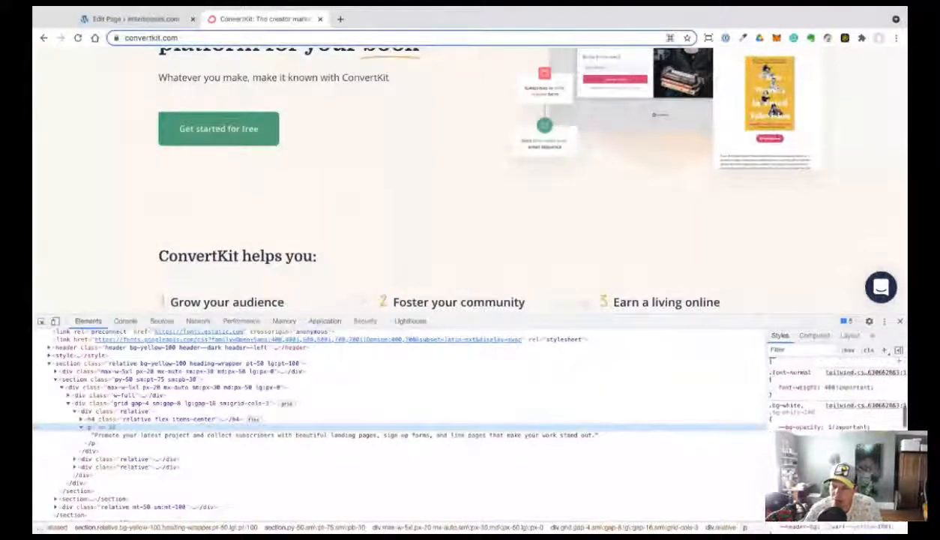
scroll(836, 393, down, 1)
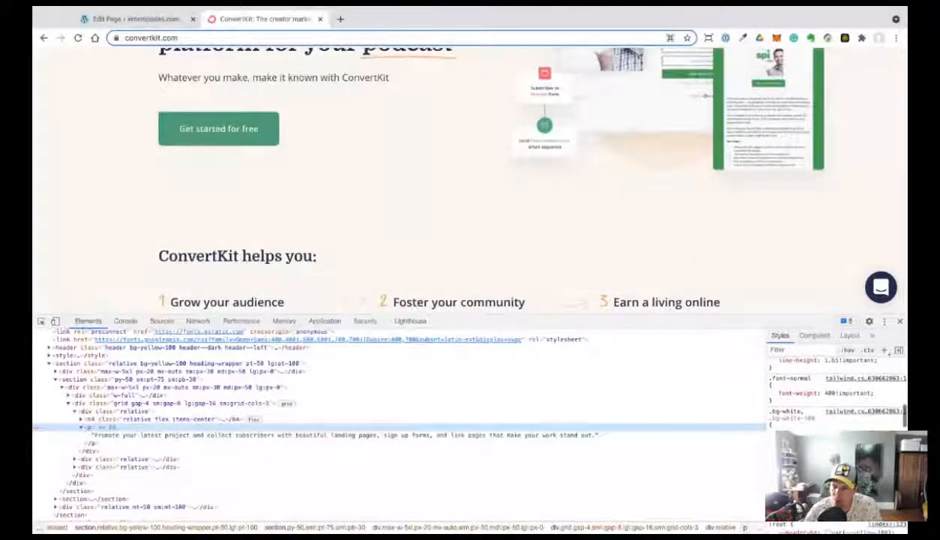
scroll(836, 393, up, 2)
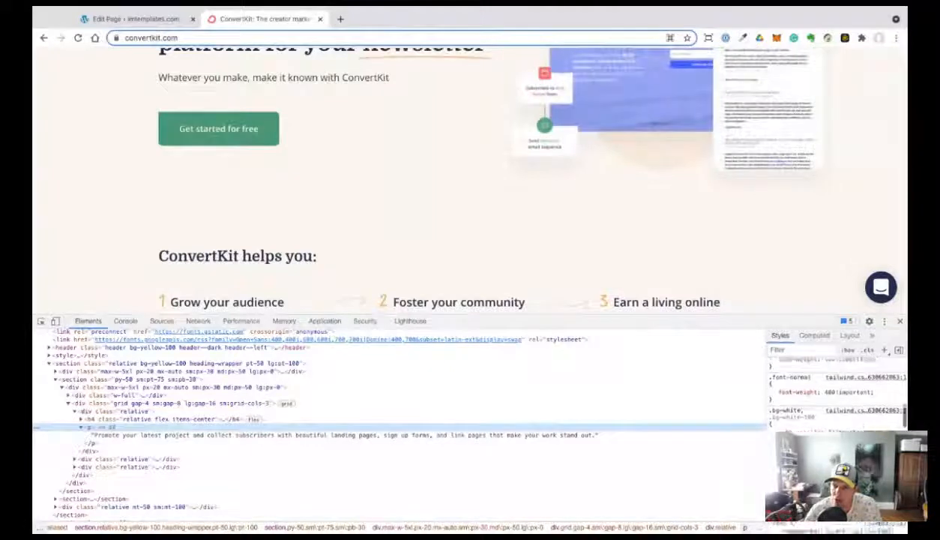
scroll(836, 394, down, 7)
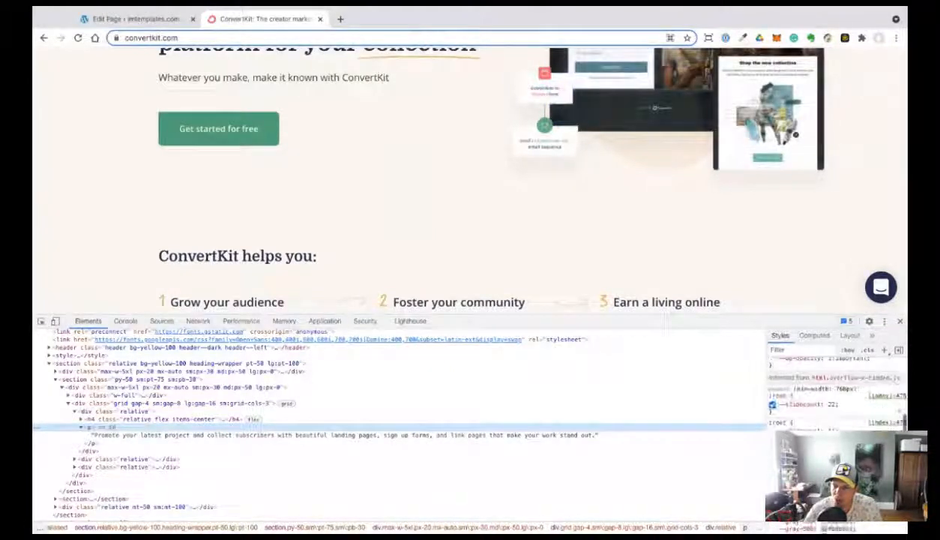
scroll(837, 394, down, 5)
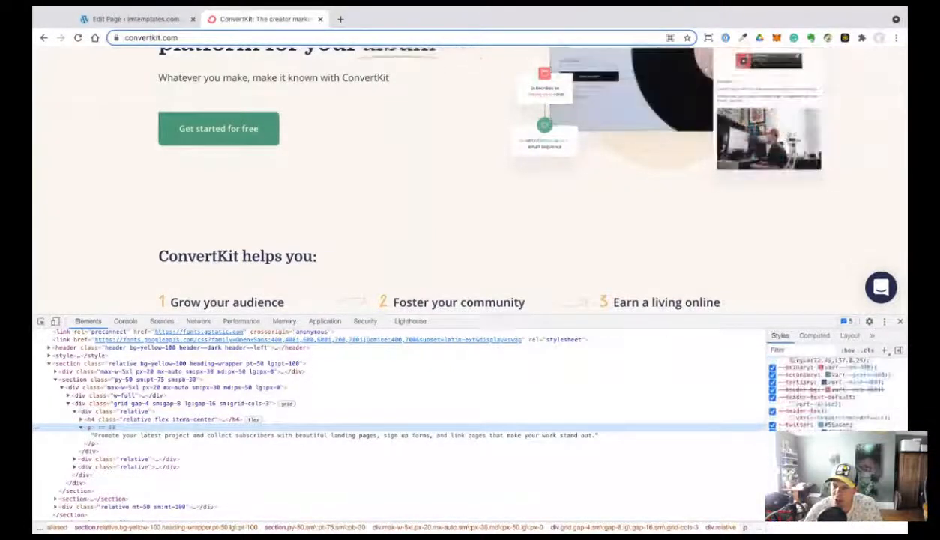
scroll(836, 394, down, 5)
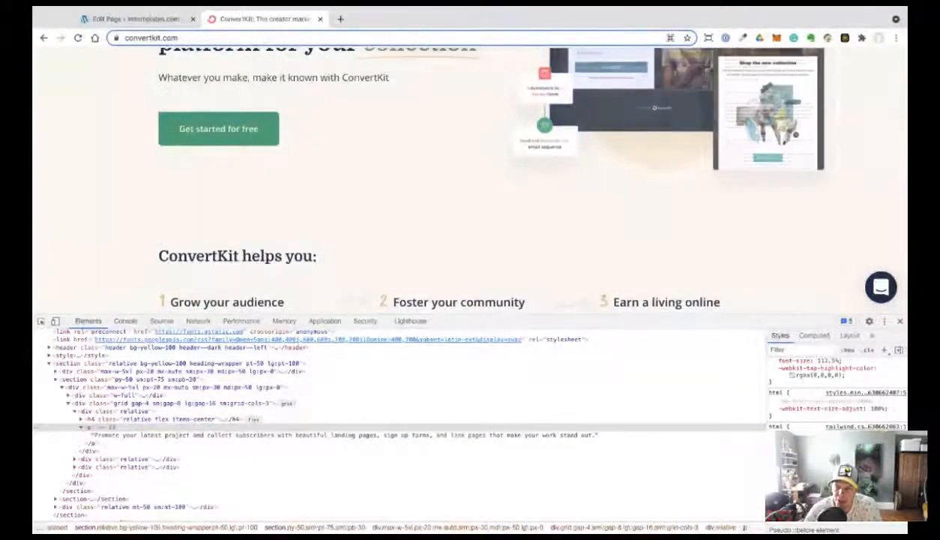
click(901, 322)
Switch back to the page editor and set the font family in the page's headline typography settings to Domine.
click(154, 20)
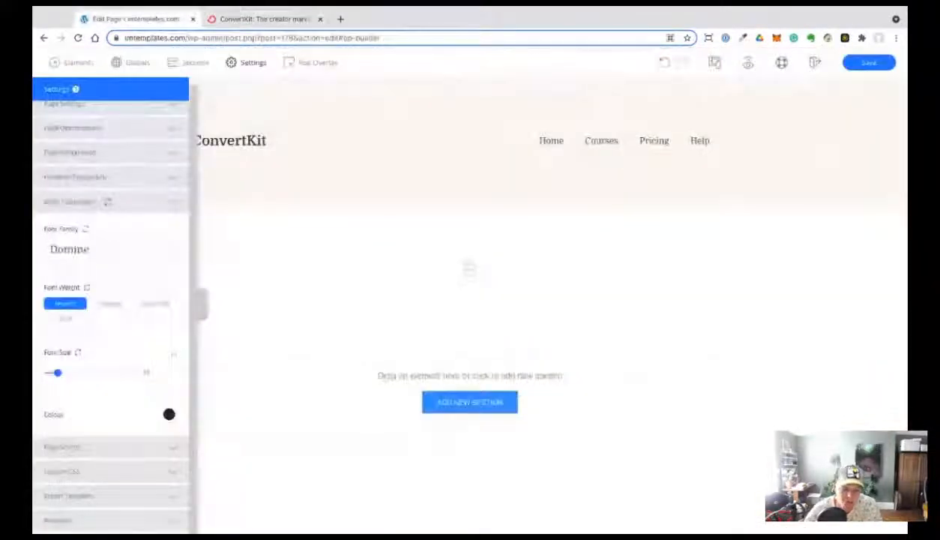
click(162, 182)
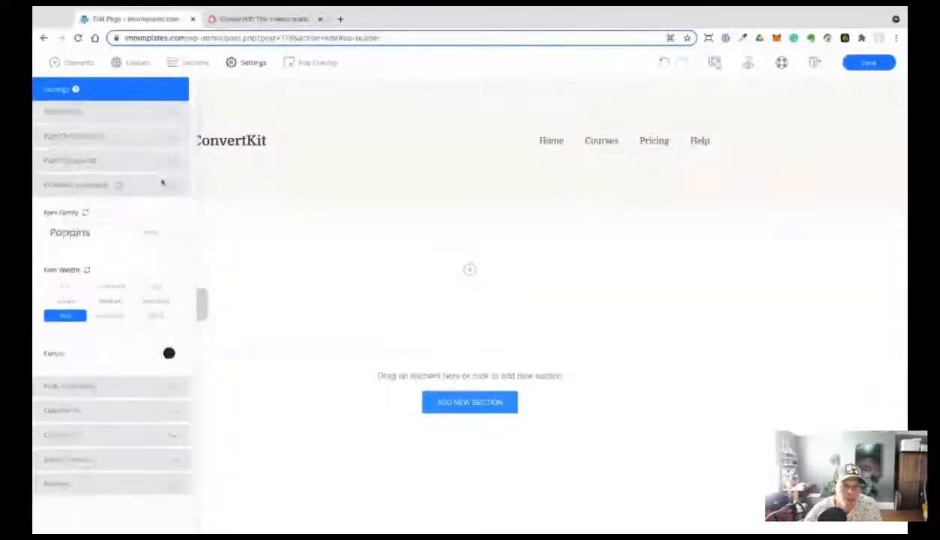
click(111, 243)
text(dom)
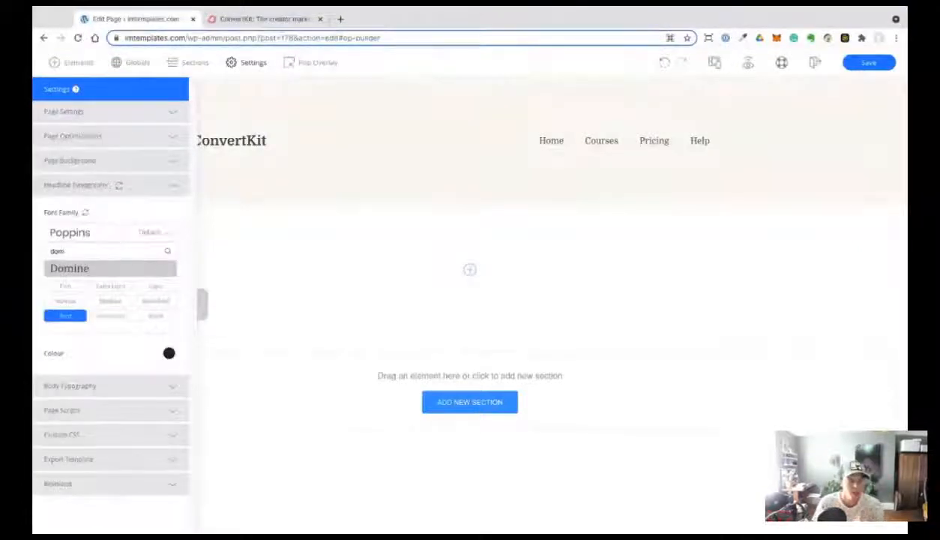
click(84, 267)
Set the font family in the page's body typography settings to Open Sans and close the settings.
click(91, 373)
click(91, 246)
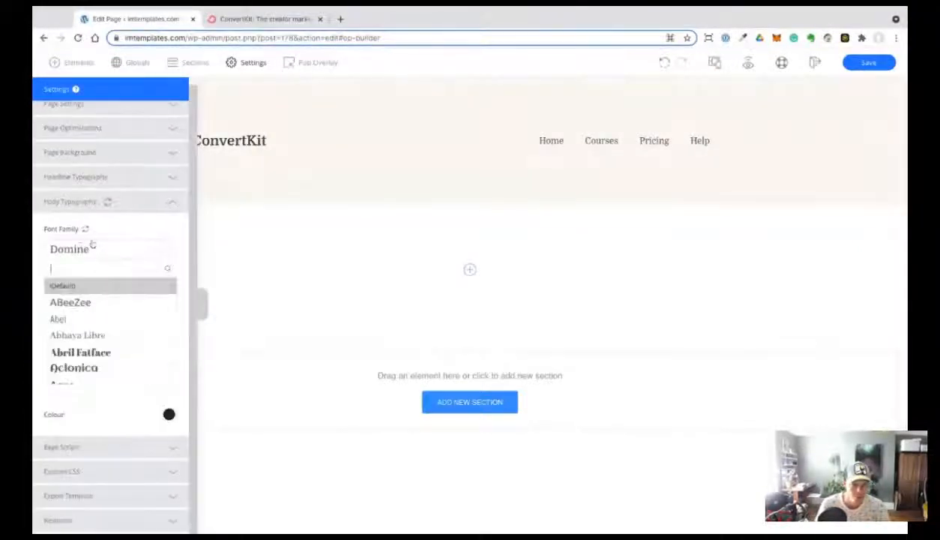
text(open s)
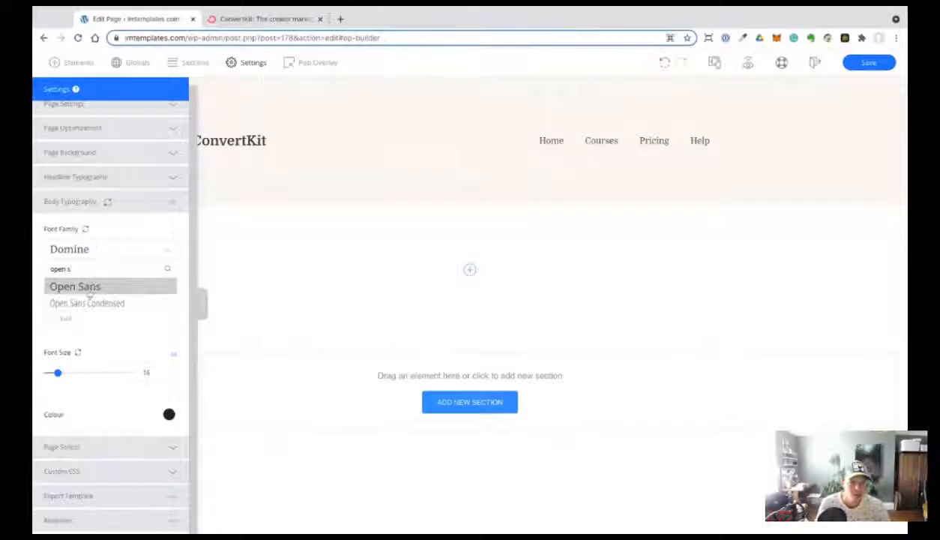
click(88, 289)
click(204, 287)
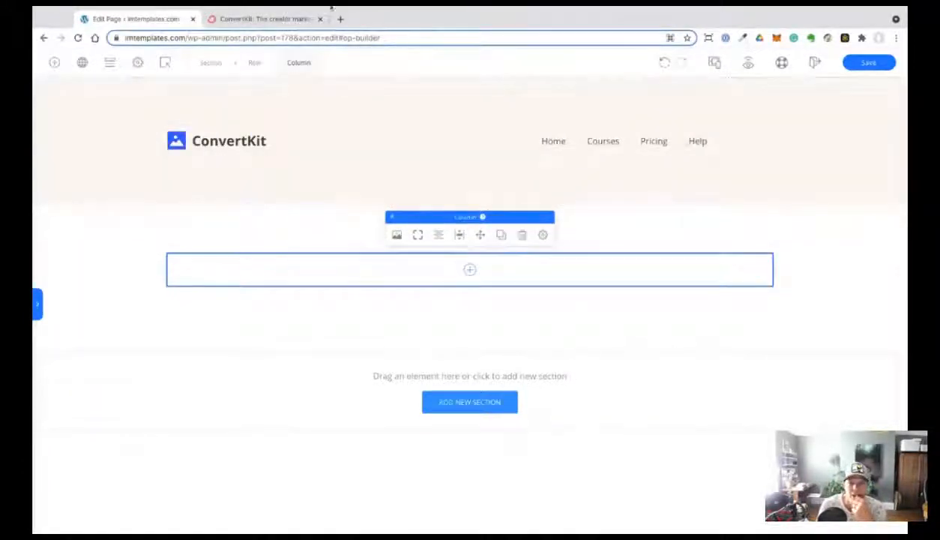
Compare the header's layout and spacing in the editor with the header on the original ConvertKit page.
click(254, 19)
scroll(221, 126, up, 3)
scroll(220, 126, down, 1)
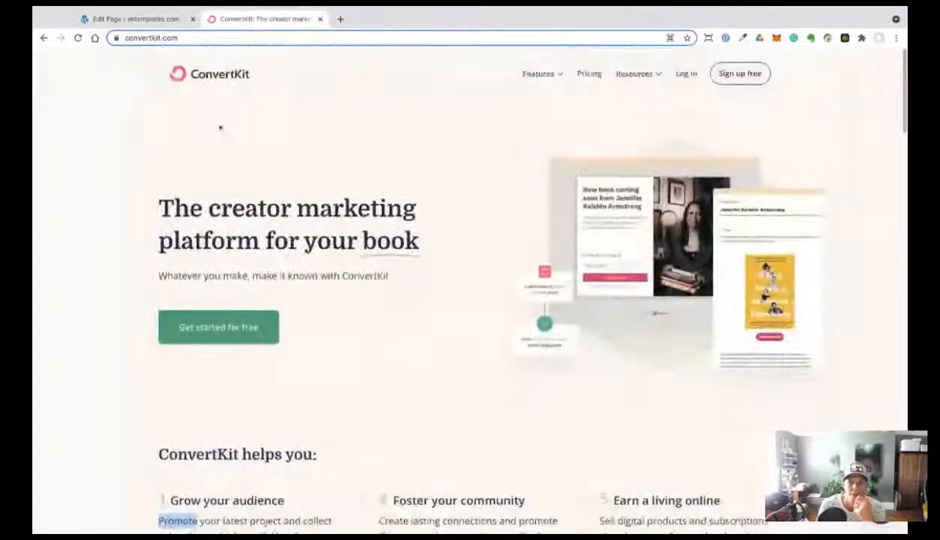
click(152, 19)
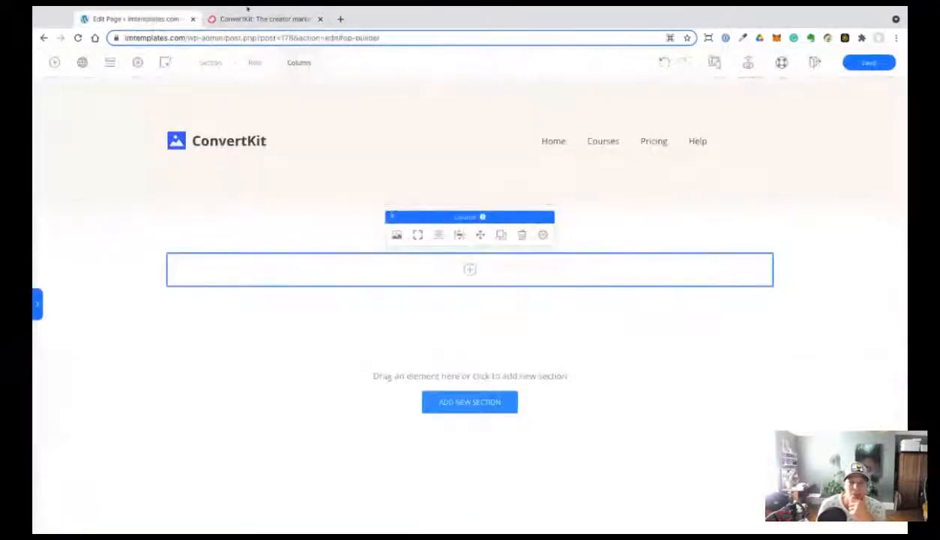
click(252, 19)
click(135, 18)
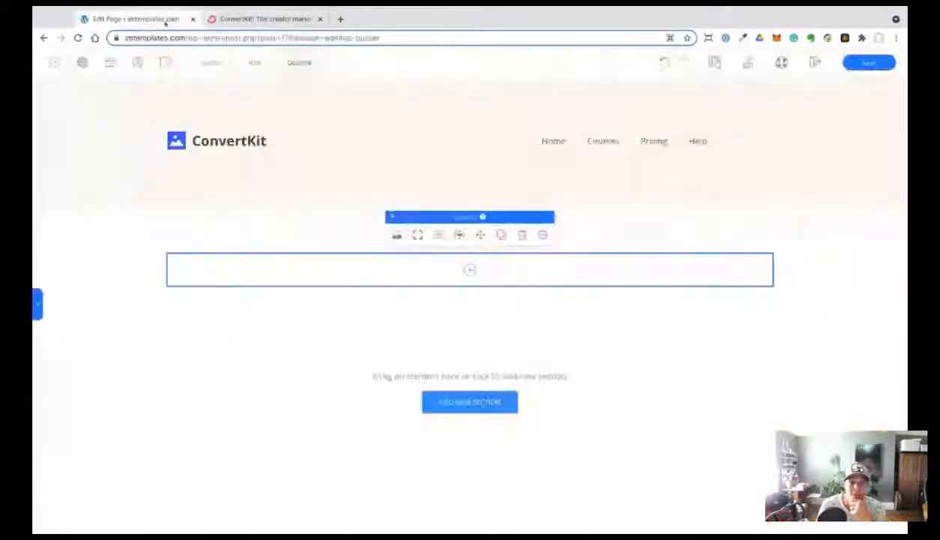
Reduce the header section's bottom and top padding and compare its height with the ConvertKit page.
click(199, 179)
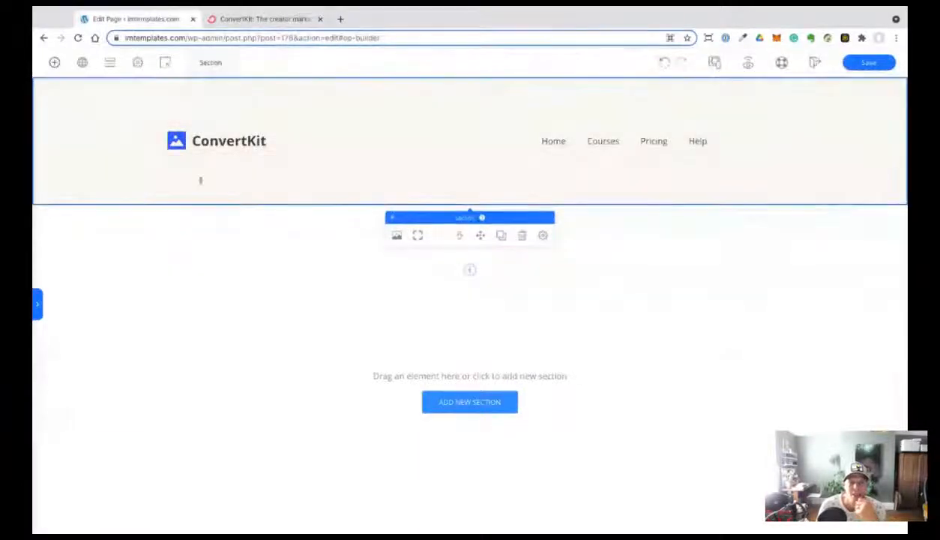
drag(308, 203, 307, 186)
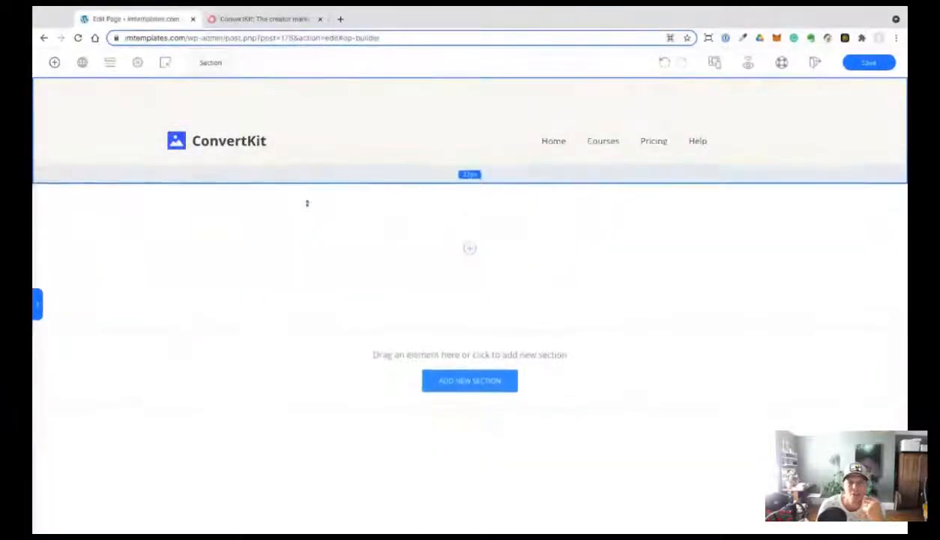
drag(287, 95, 286, 74)
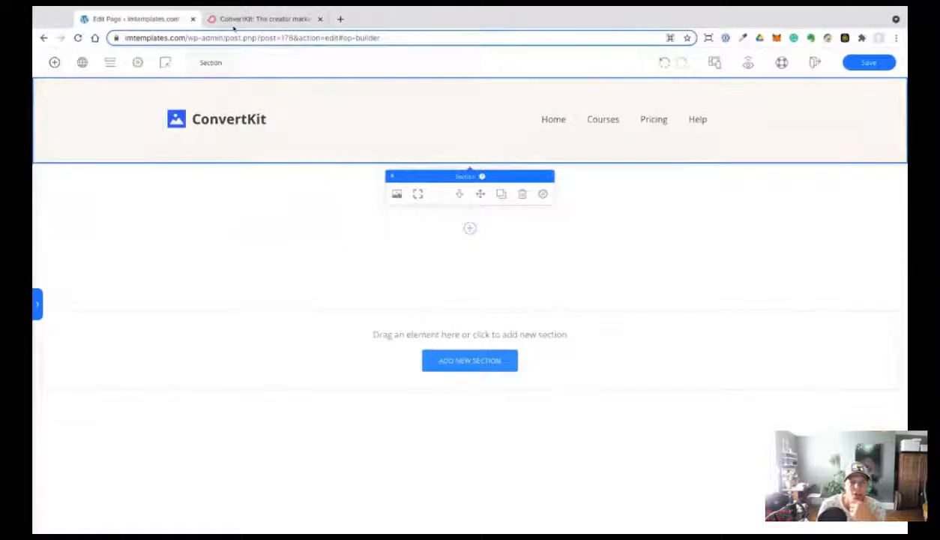
click(235, 22)
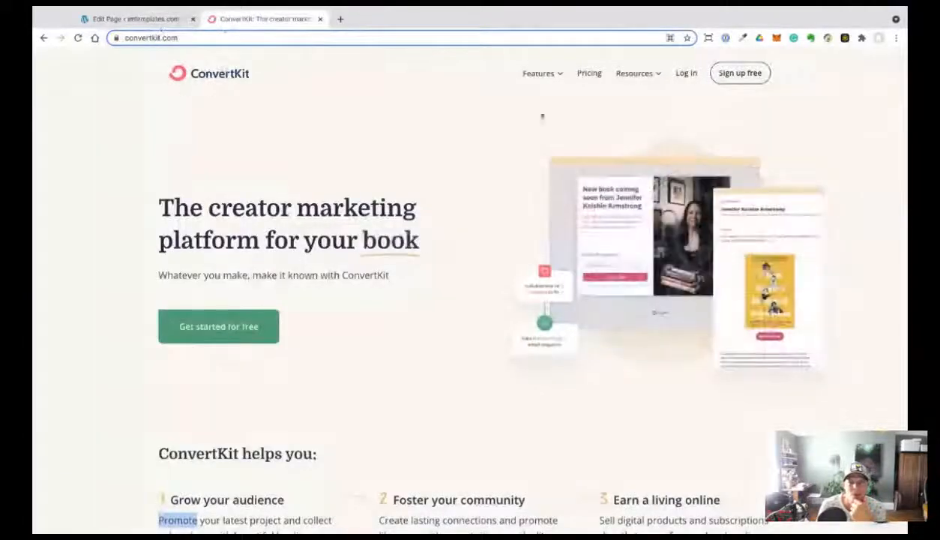
click(121, 21)
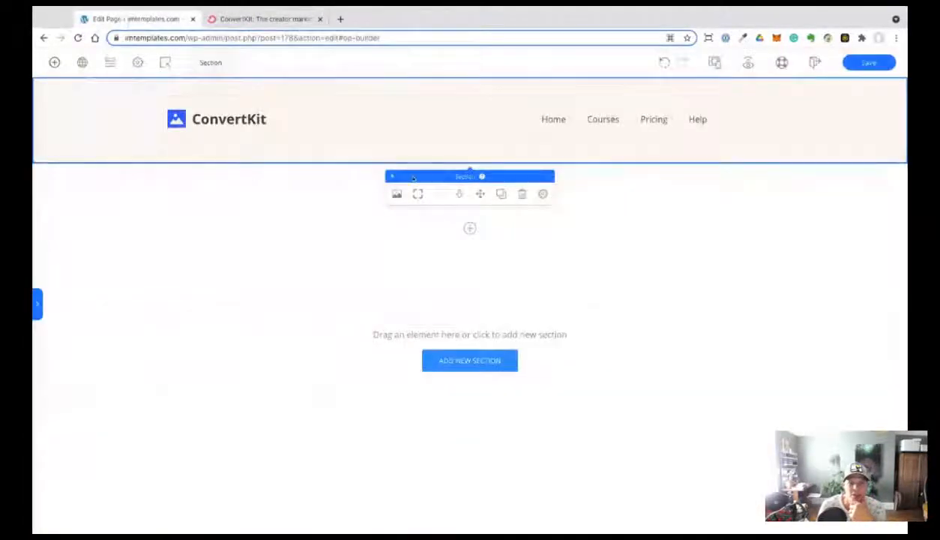
Add a row with two equal columns beneath the logo and menu in the header section.
click(38, 304)
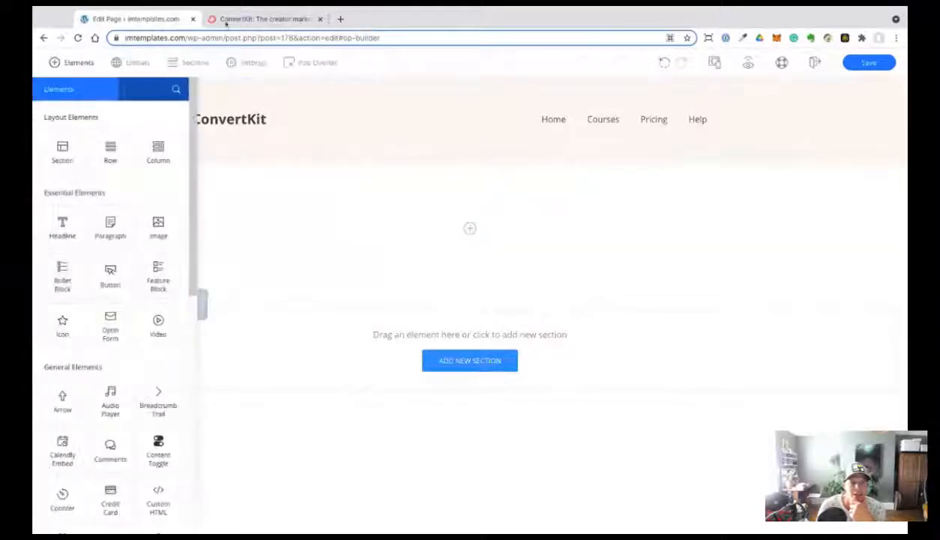
drag(104, 152, 360, 167)
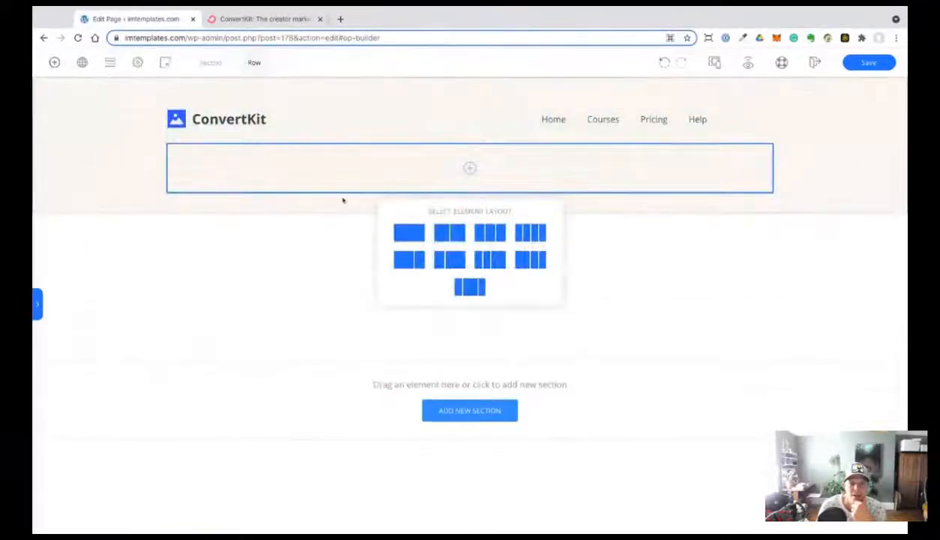
click(450, 233)
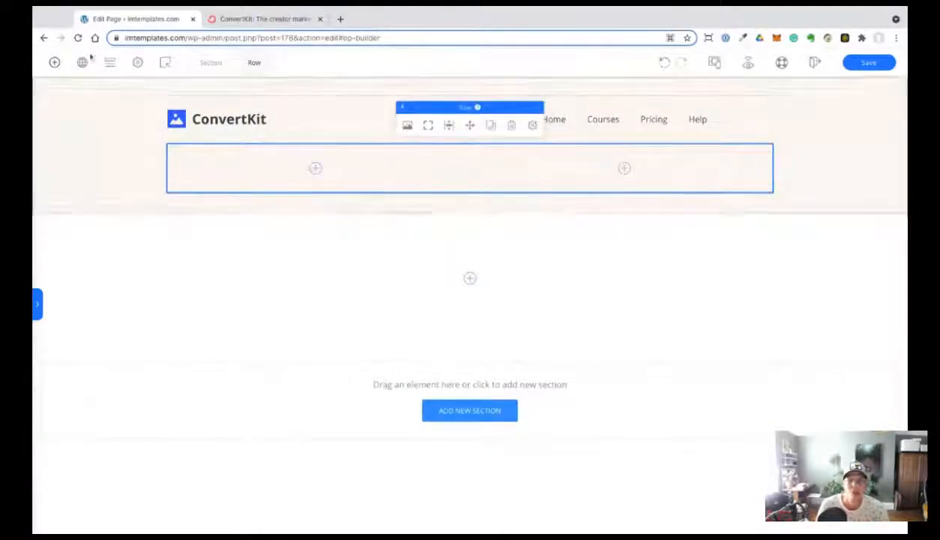
Place a Headline element in the new row's first column and replace its text with "The creator marketing platform for your collectionalbumbookpodcastnewsletter".
click(54, 62)
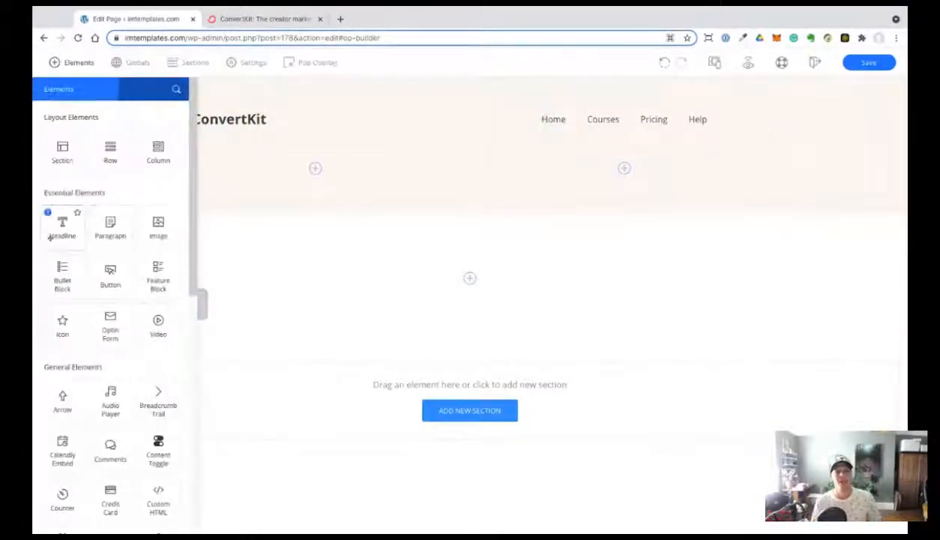
drag(49, 237, 329, 159)
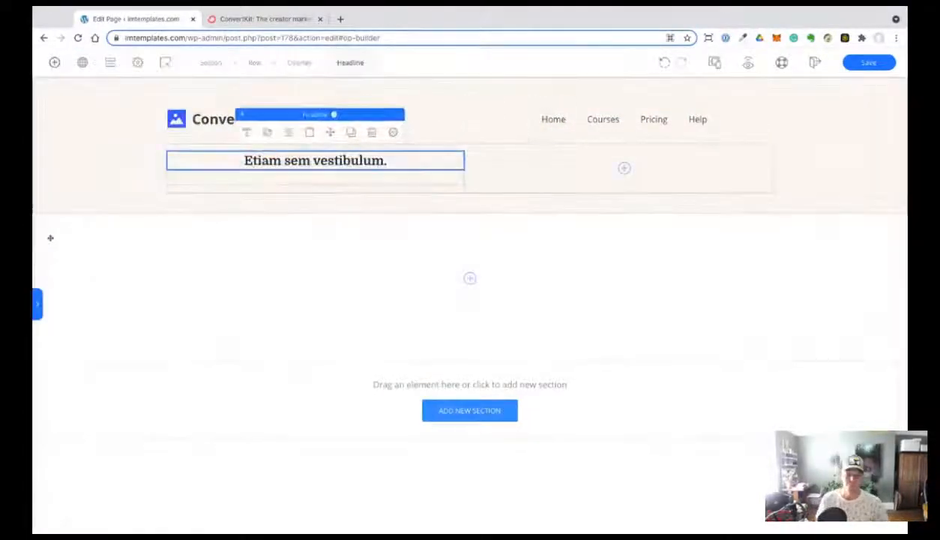
double_click(319, 163)
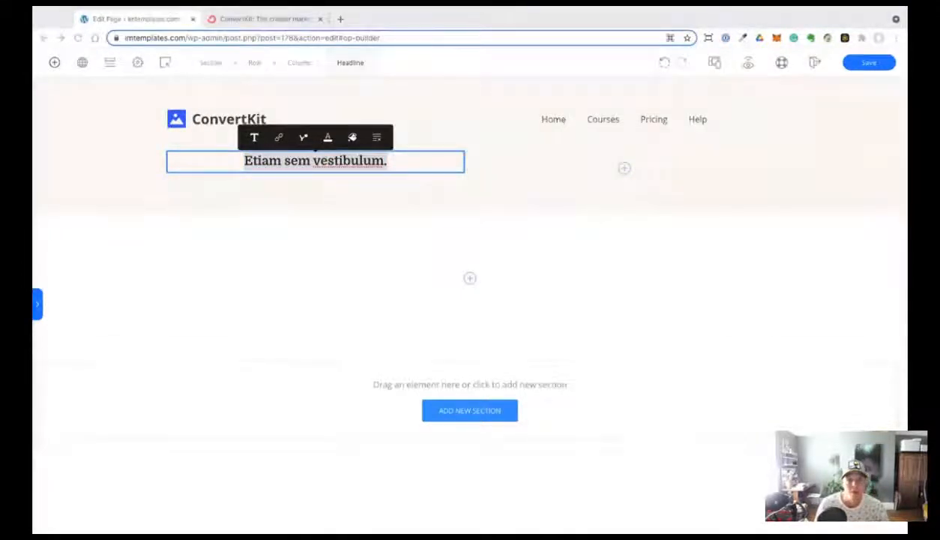
text(The creator marketing platform for your collectionalbumbookpodcastnewsletter)
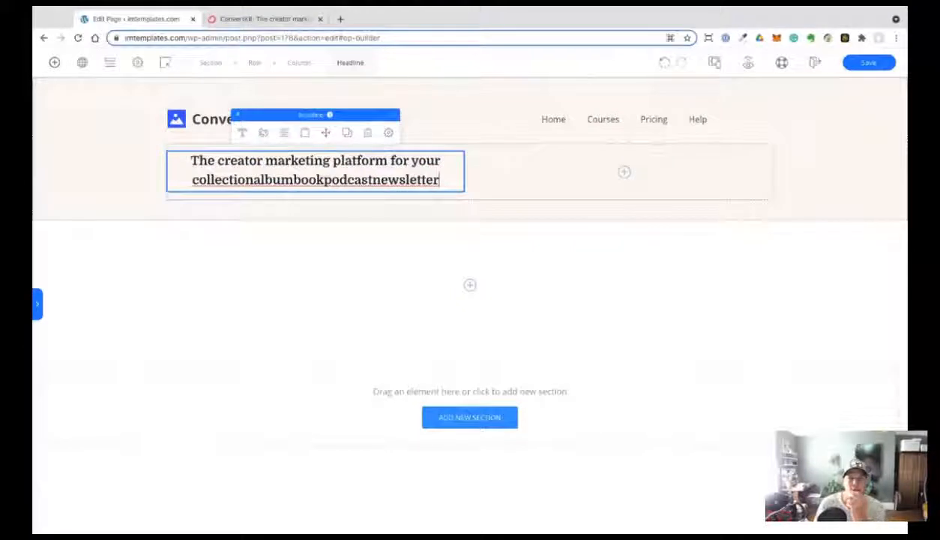
Align the new headline's text to the left and compare it with the headline on the ConvertKit page.
click(284, 133)
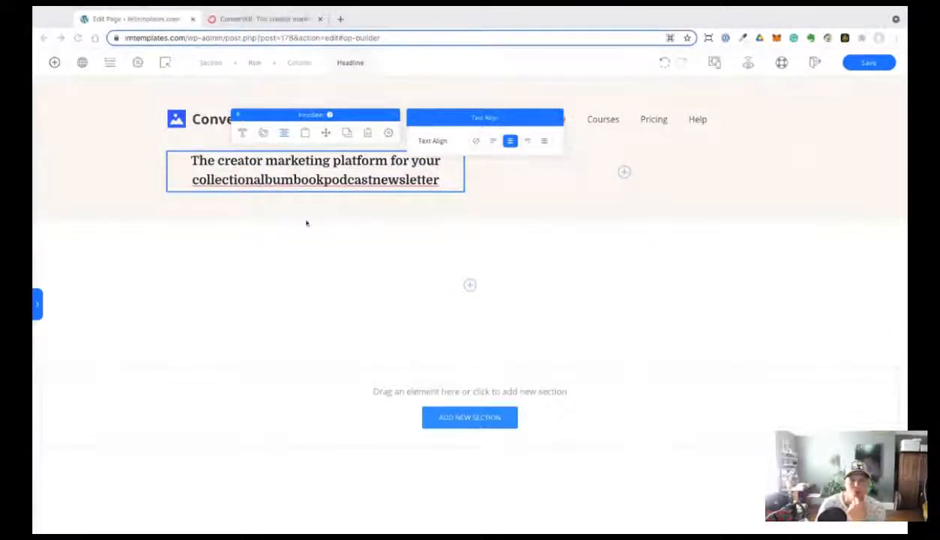
click(493, 141)
click(279, 18)
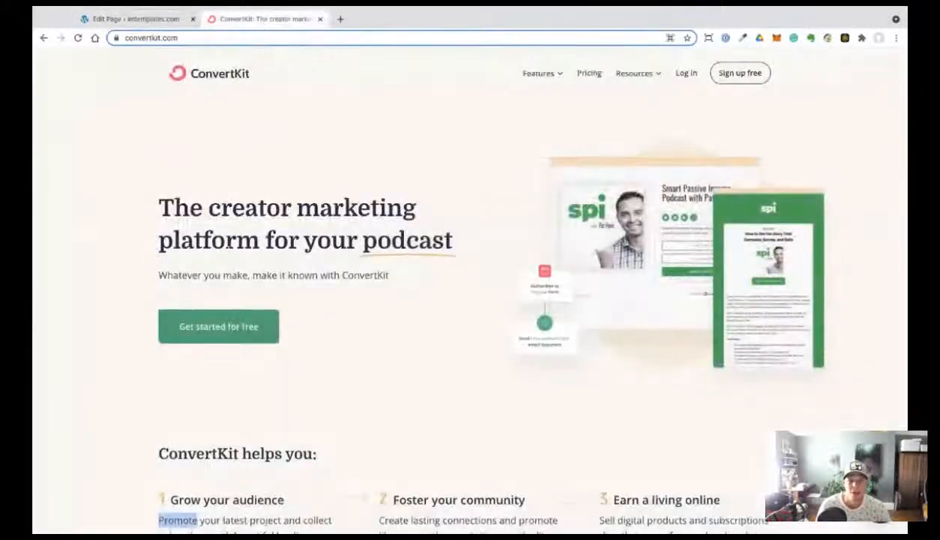
click(140, 22)
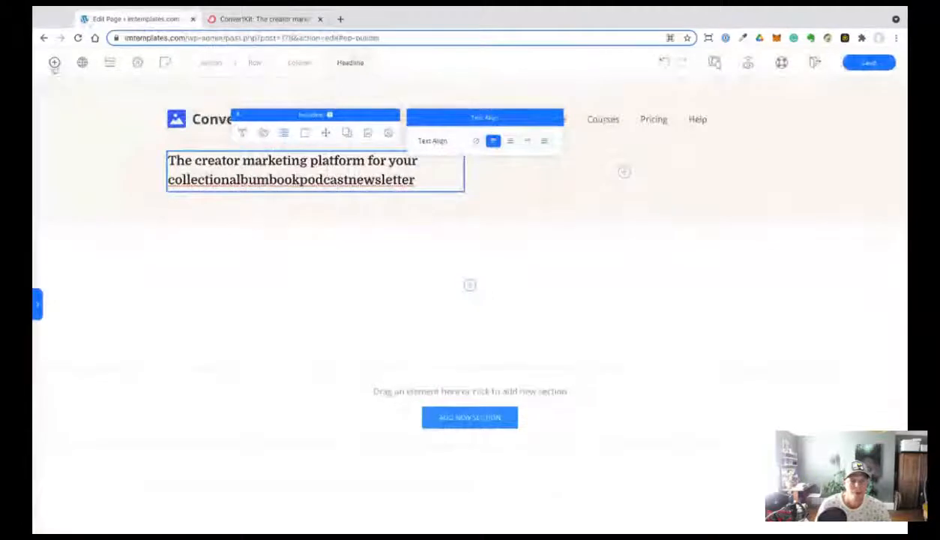
Place a Paragraph element beneath the headline in the new row's first column.
click(38, 303)
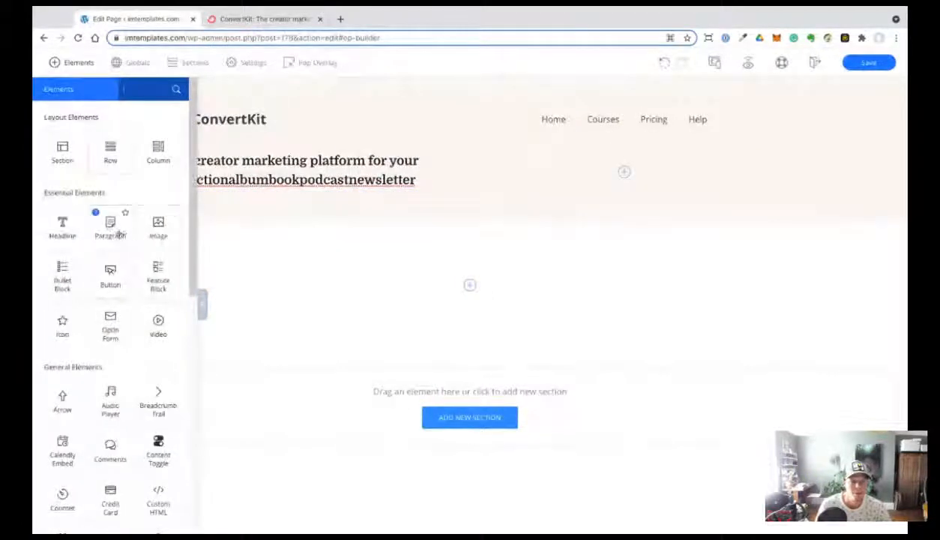
drag(117, 235, 272, 187)
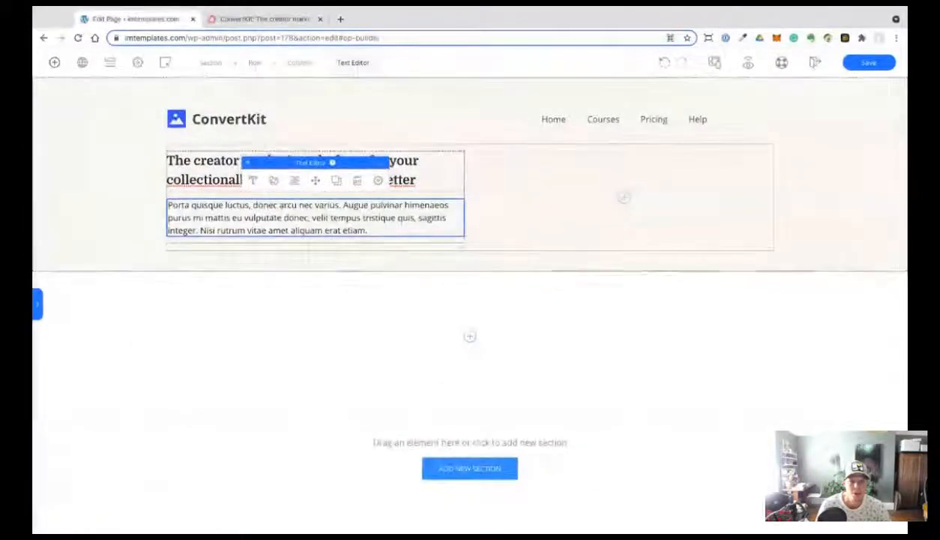
Shorten the hero headline to "The creator marketing platform for your newsletter" by deleting the run-together words before "newsletter".
click(246, 178)
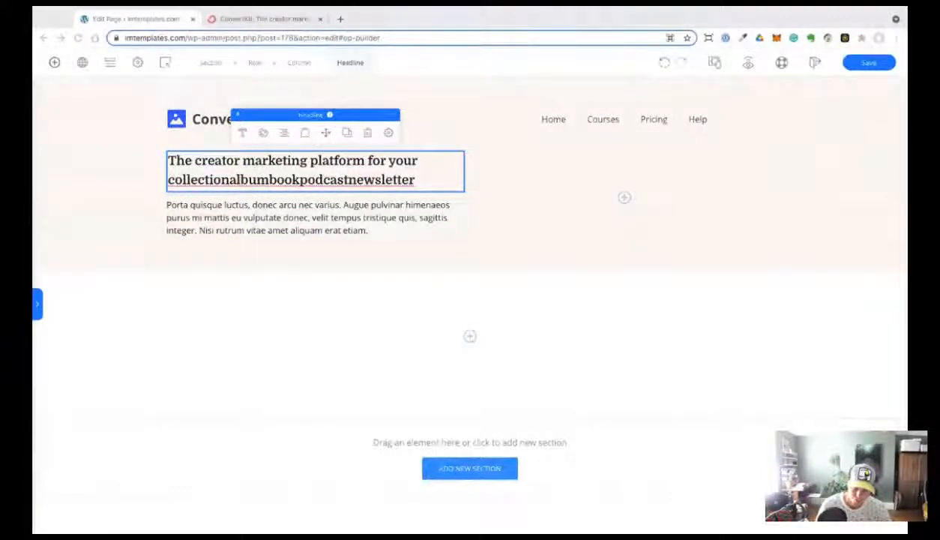
click(239, 180)
key(shift+Right)
key(shift+Right)
key(shift+Right)
key(shift+Right)
key(shift+Right)
key(shift+Right)
key(shift+Right)
key(shift+Right)
key(shift+Right)
key(shift+Right)
key(shift+Right)
key(shift+Right)
key(shift+Right)
key(shift+Right)
key(shift+Right)
key(shift+Right)
key(shift+Right)
key(shift+Right)
key(shift+Right)
key(shift+Right)
click(237, 180)
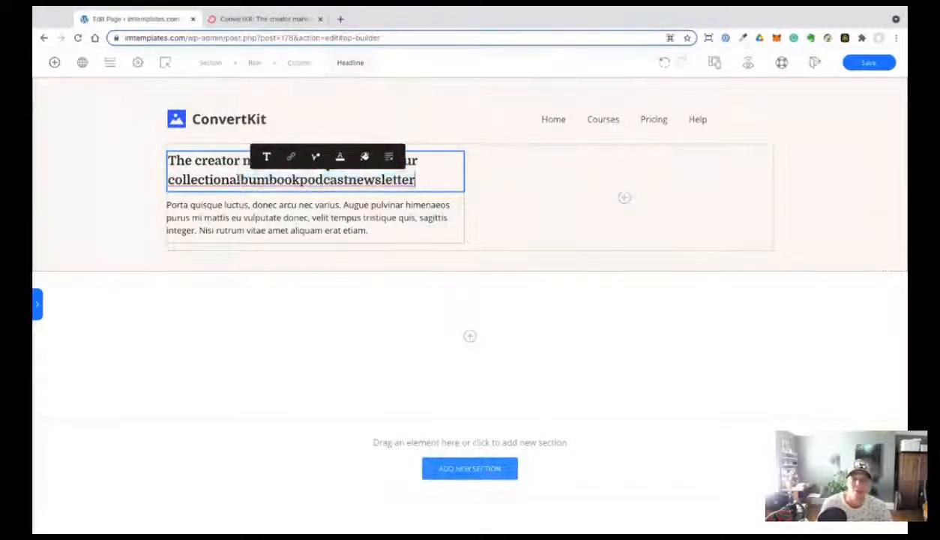
key(shift+End)
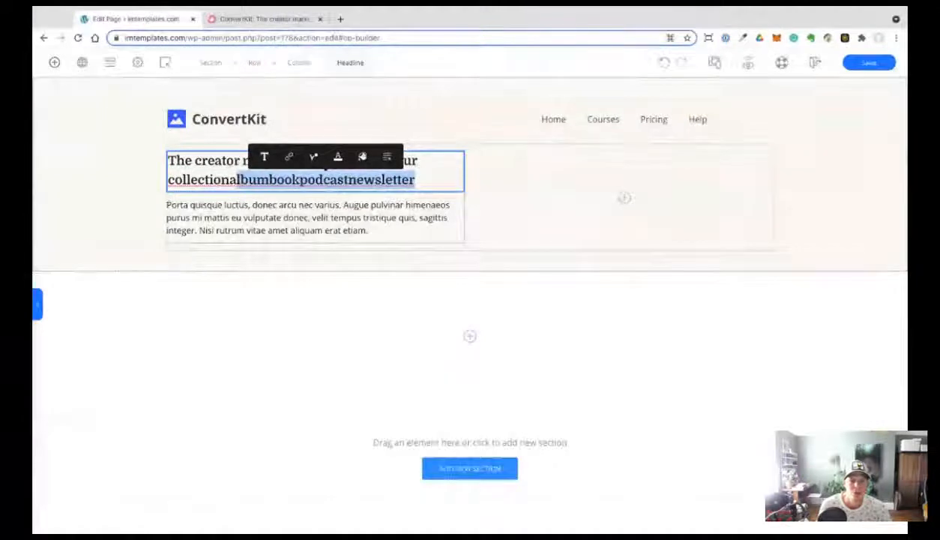
click(348, 180)
key(shift+Left)
key(shift+Left)
key(shift+Left)
key(shift+Left)
key(shift+Left)
key(shift+Left)
key(shift+Left)
key(shift+Left)
key(shift+Left)
key(shift+Left)
key(shift+Left)
key(shift+Left)
key(shift+Left)
key(shift+Left)
key(shift+Left)
key(shift+Left)
key(shift+Left)
key(shift+Left)
key(shift+Left)
key(shift+Left)
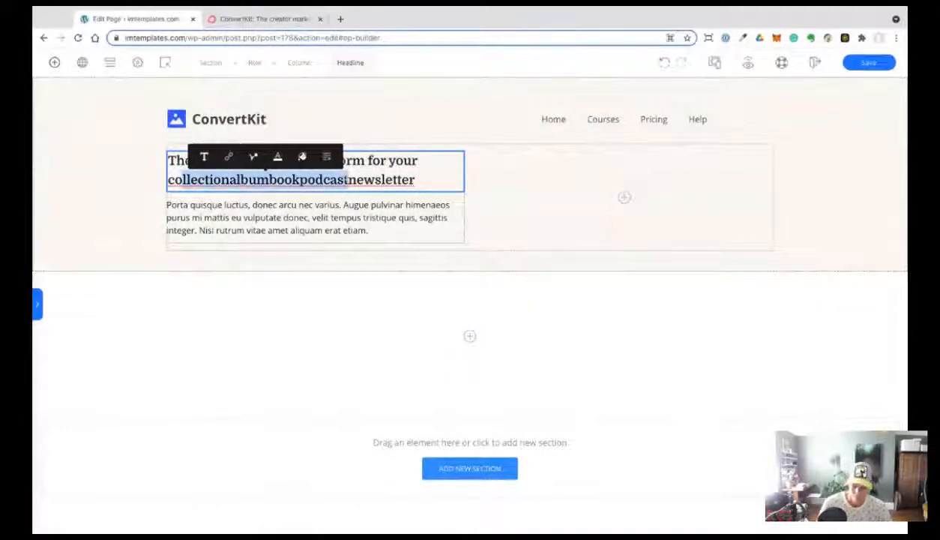
key(BackSpace)
key(BackSpace)
click(109, 342)
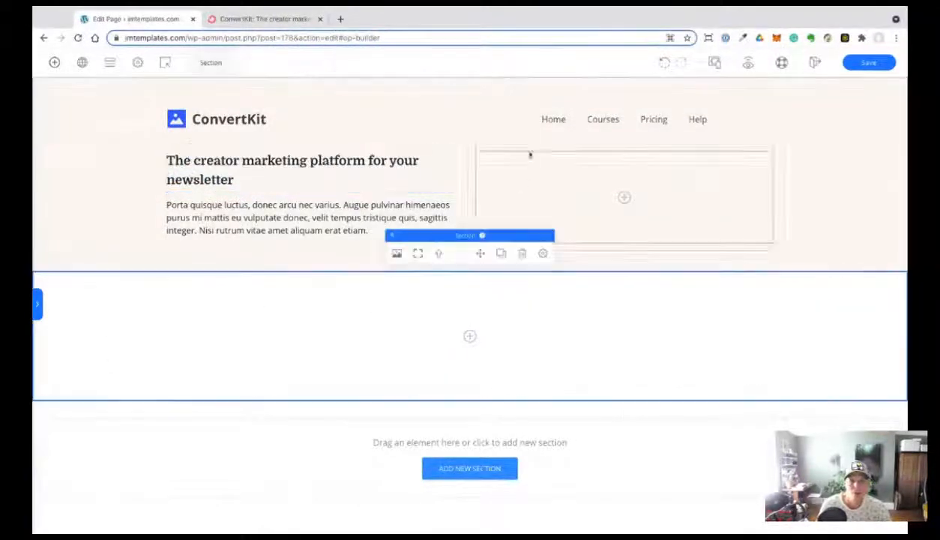
Enlarge the hero headline's font size to 44 px, comparing it with the headline on the ConvertKit page.
click(262, 21)
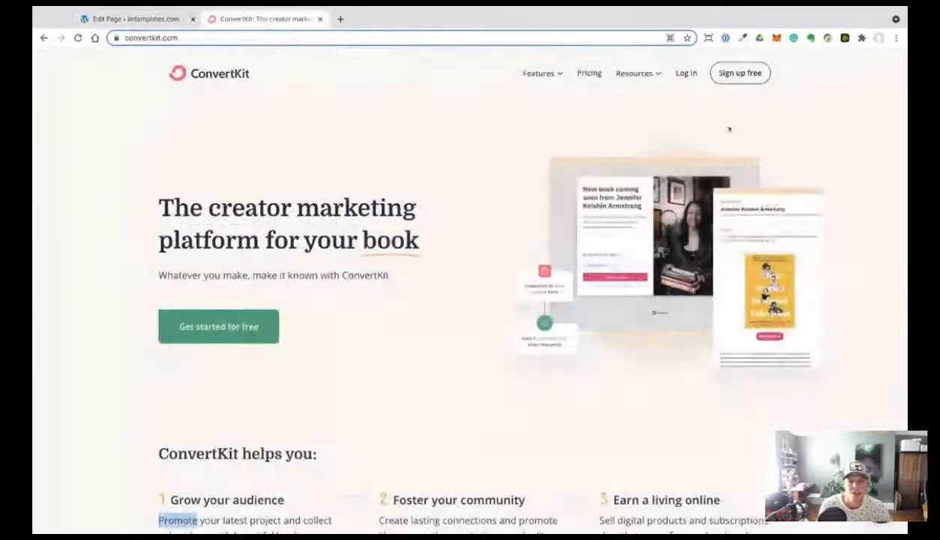
drag(156, 199, 452, 248)
scroll(452, 248, down, 2)
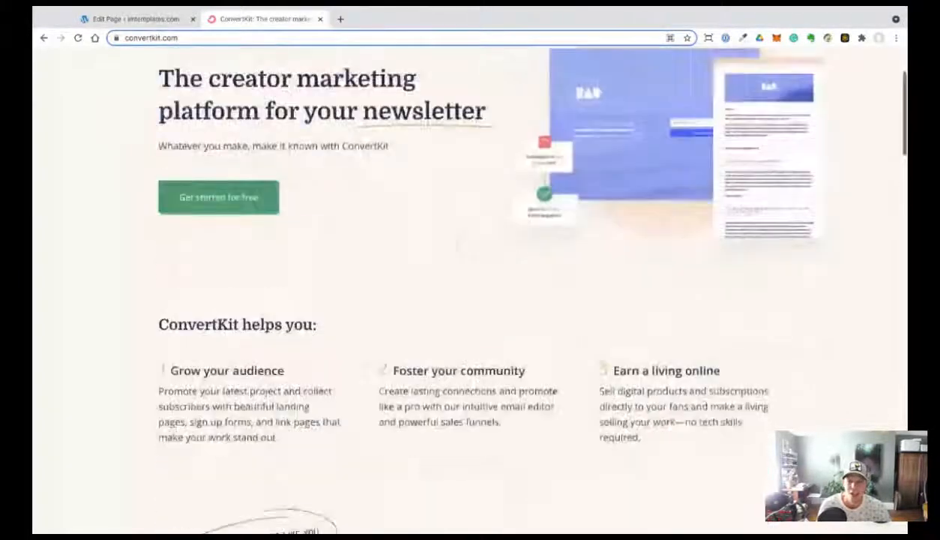
scroll(300, 225, up, 3)
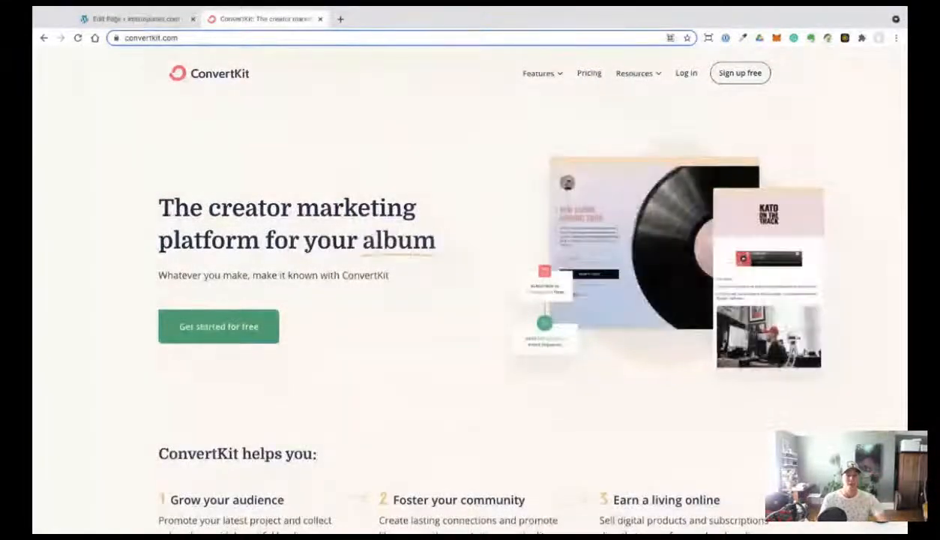
click(145, 19)
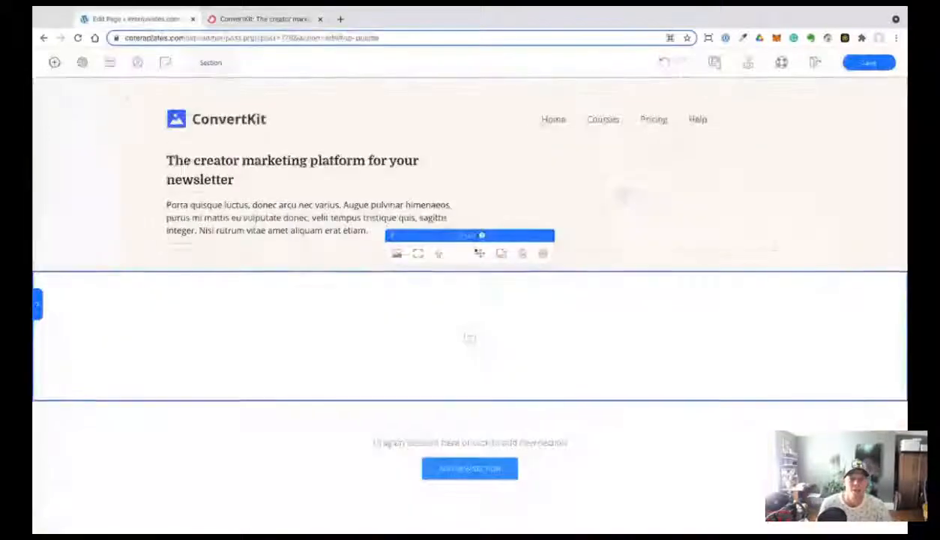
click(194, 180)
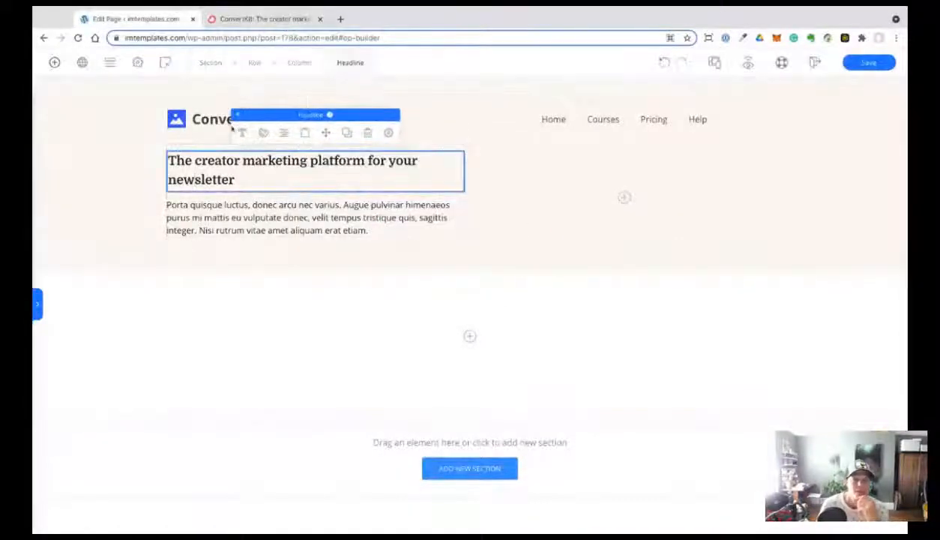
click(241, 133)
click(482, 118)
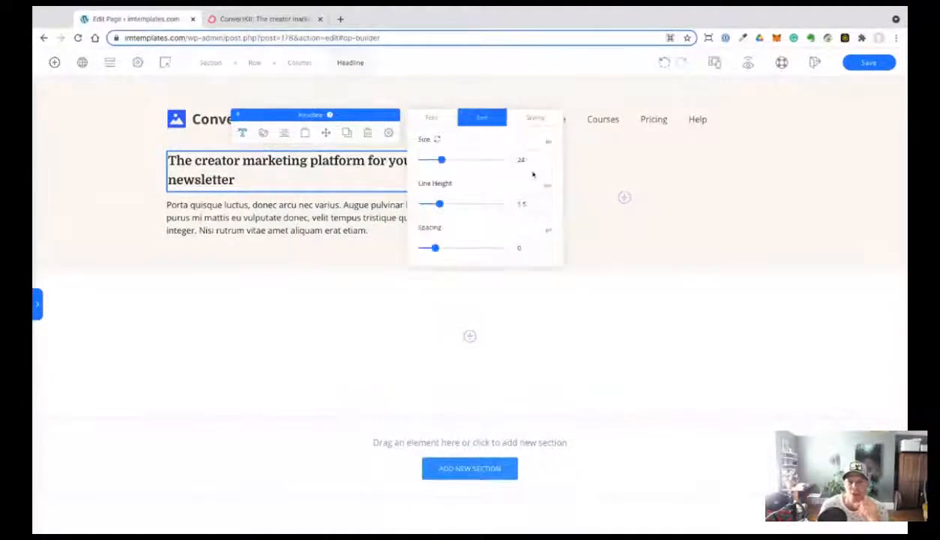
drag(442, 160, 451, 167)
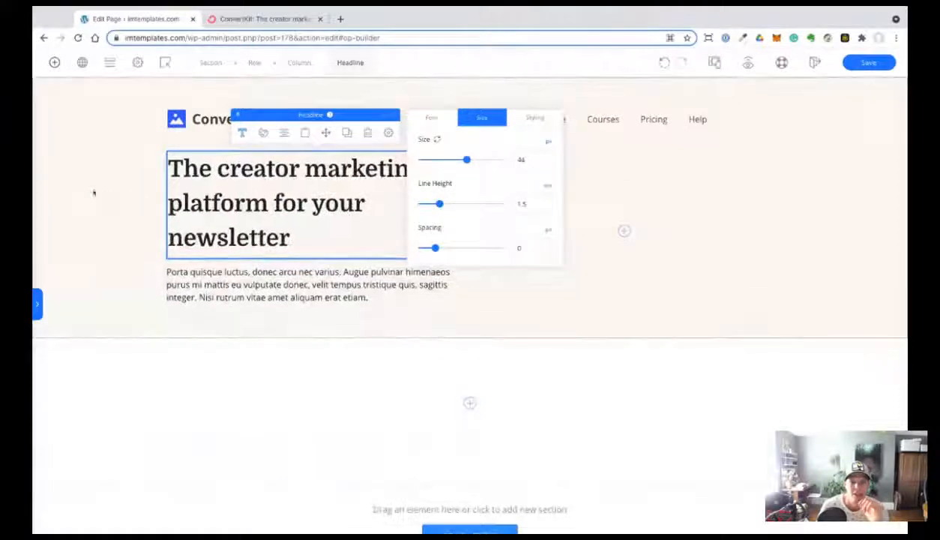
click(95, 193)
click(225, 19)
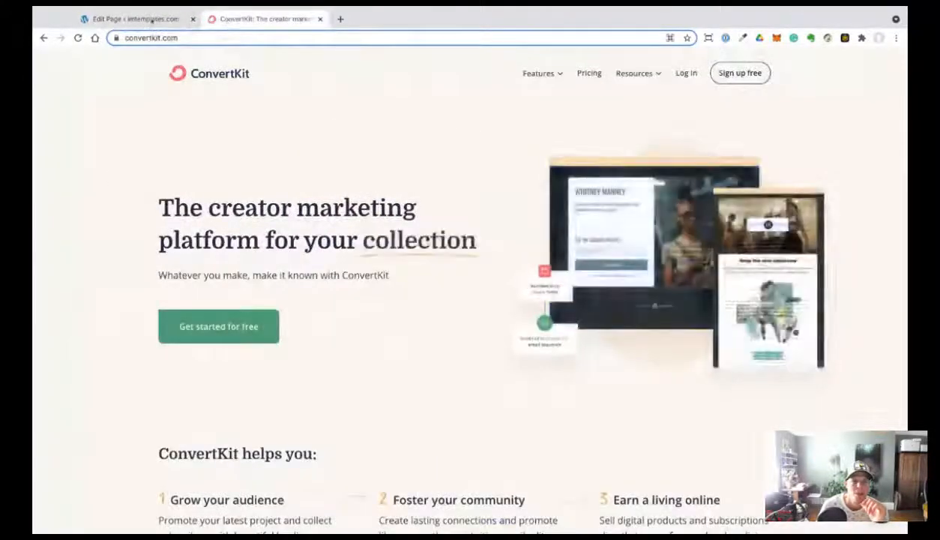
click(180, 19)
Sample the pink colour of the logo on the ConvertKit page and apply it to the header's logo icon.
click(306, 24)
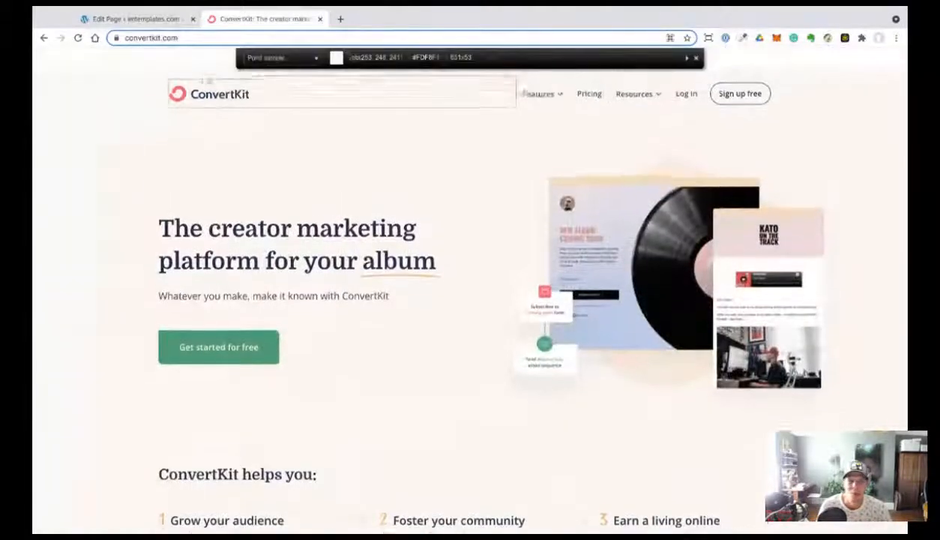
click(184, 96)
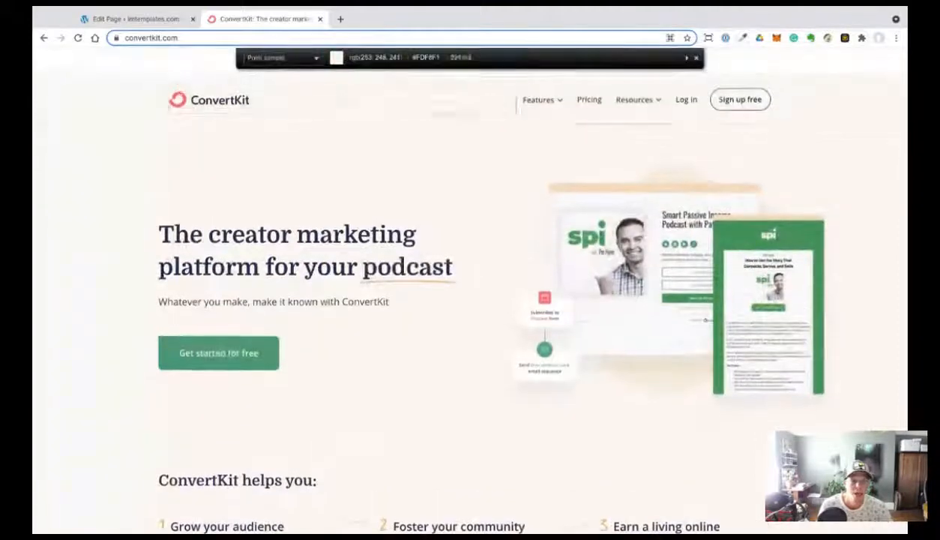
click(177, 99)
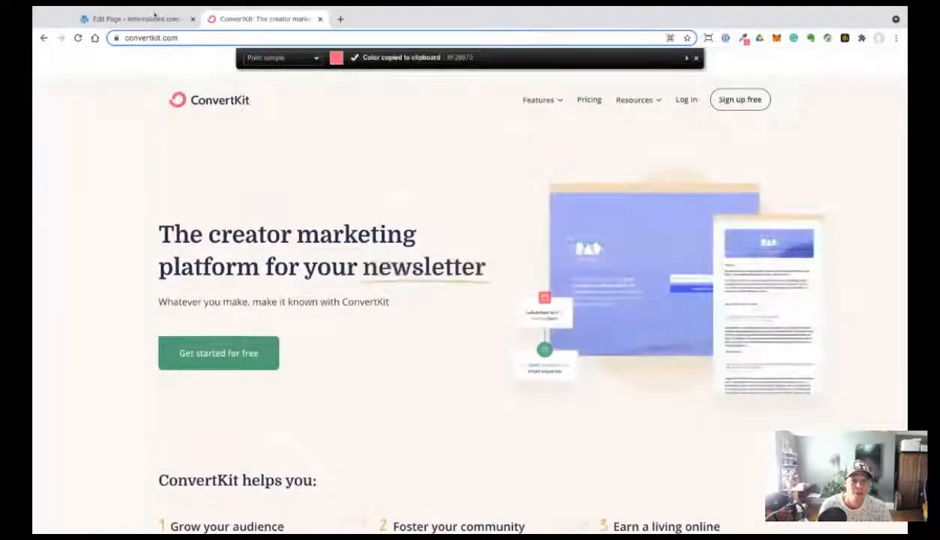
click(153, 20)
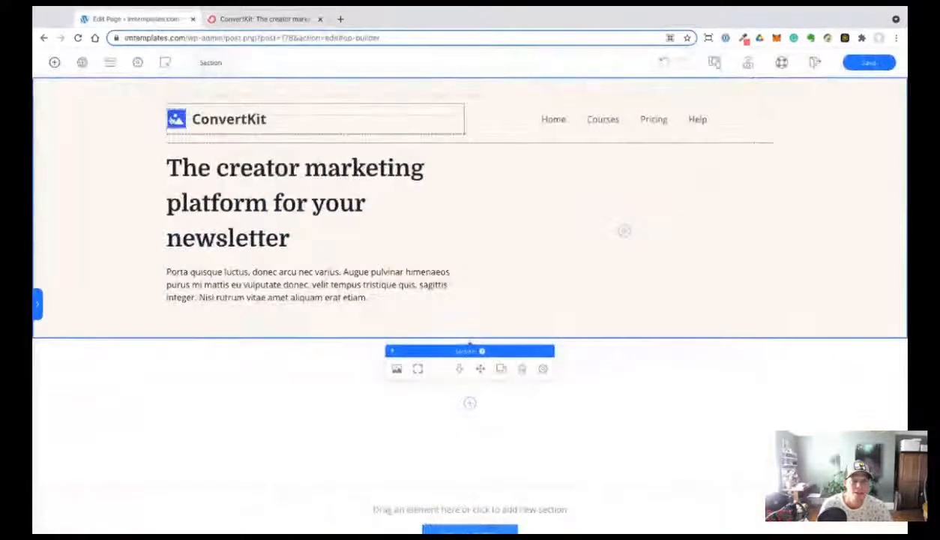
click(147, 91)
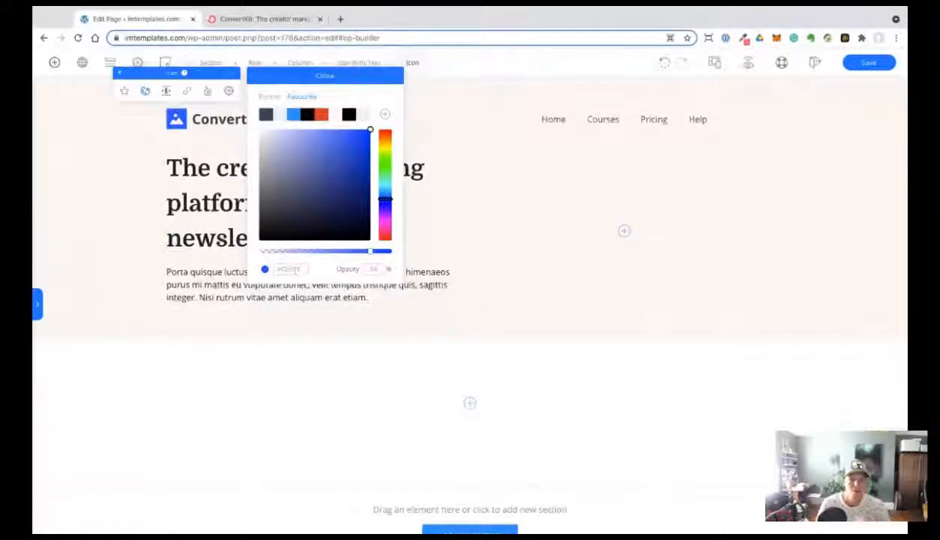
key(ctrl+v)
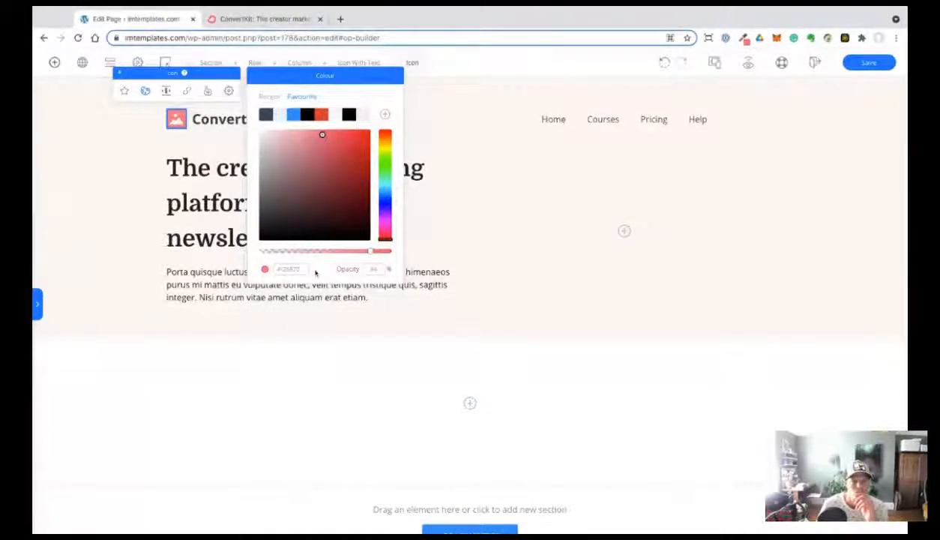
click(114, 171)
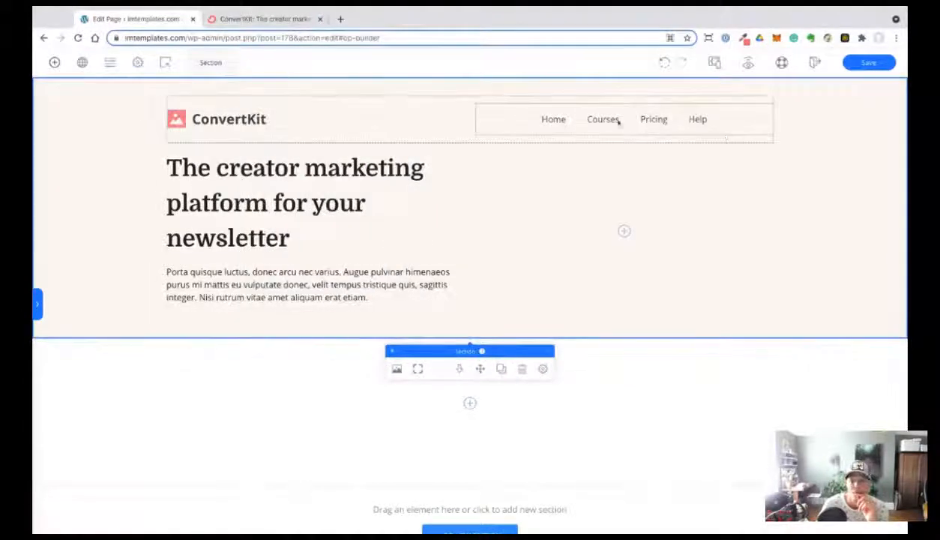
Try right-aligning the header menu's items, and return them to centre alignment.
click(698, 120)
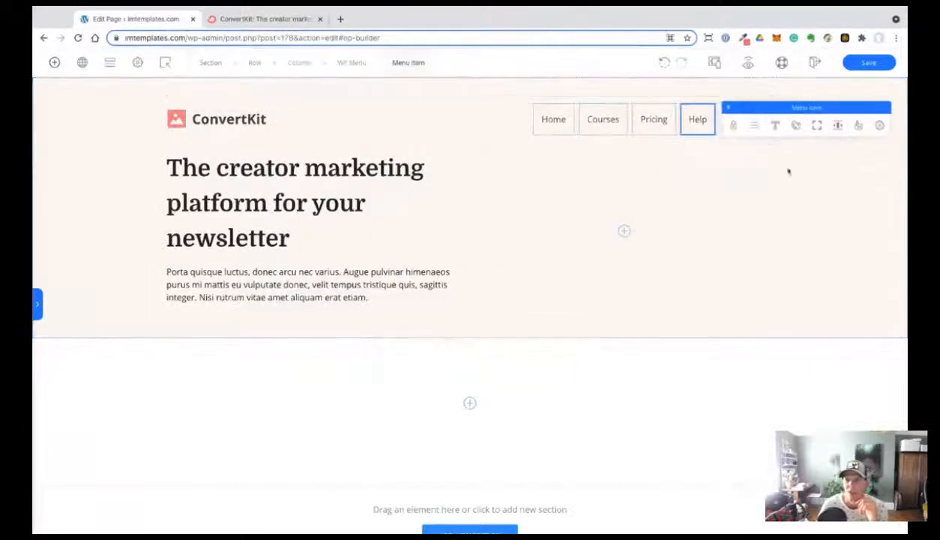
click(755, 126)
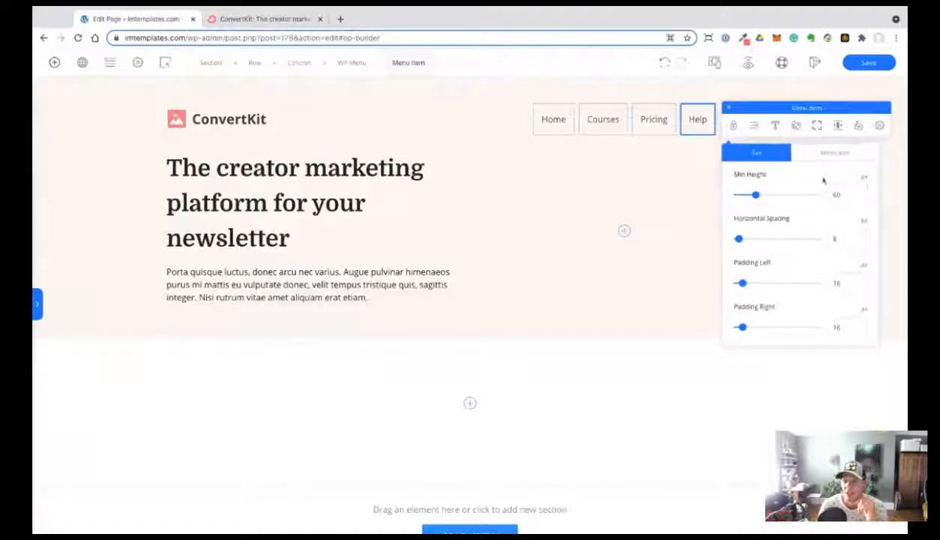
click(839, 126)
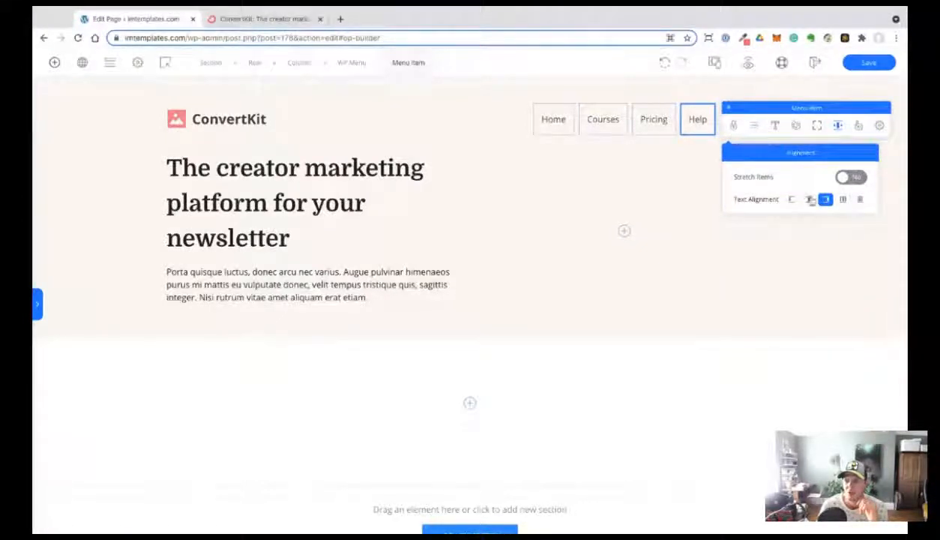
click(615, 212)
click(609, 116)
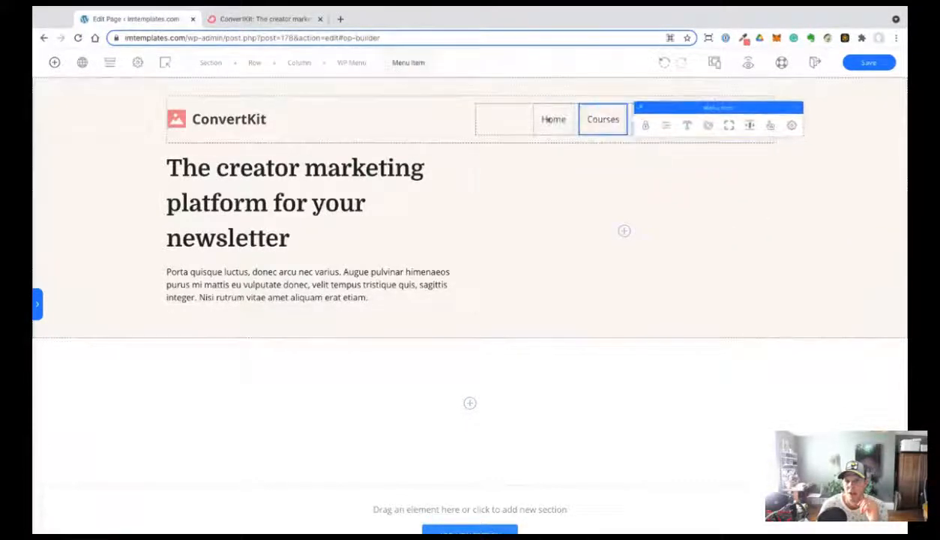
click(523, 125)
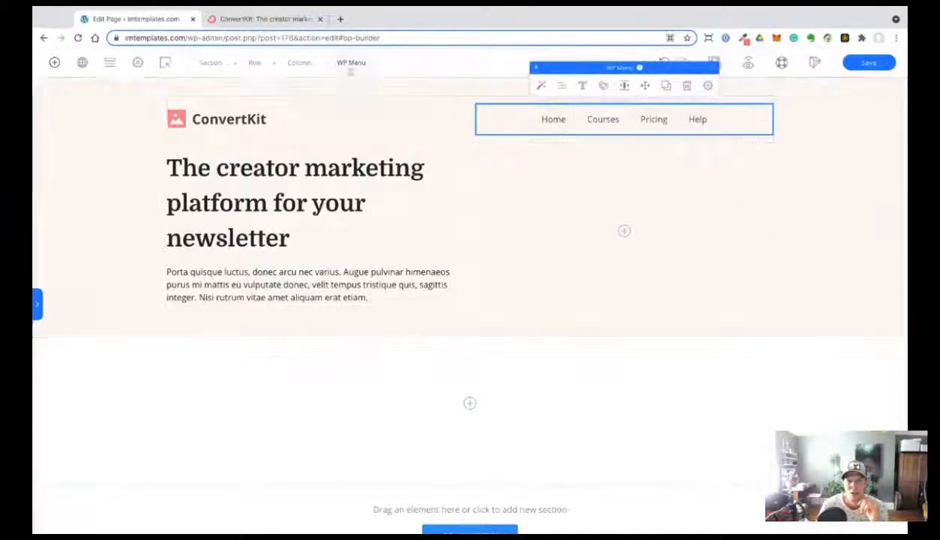
click(625, 86)
click(831, 95)
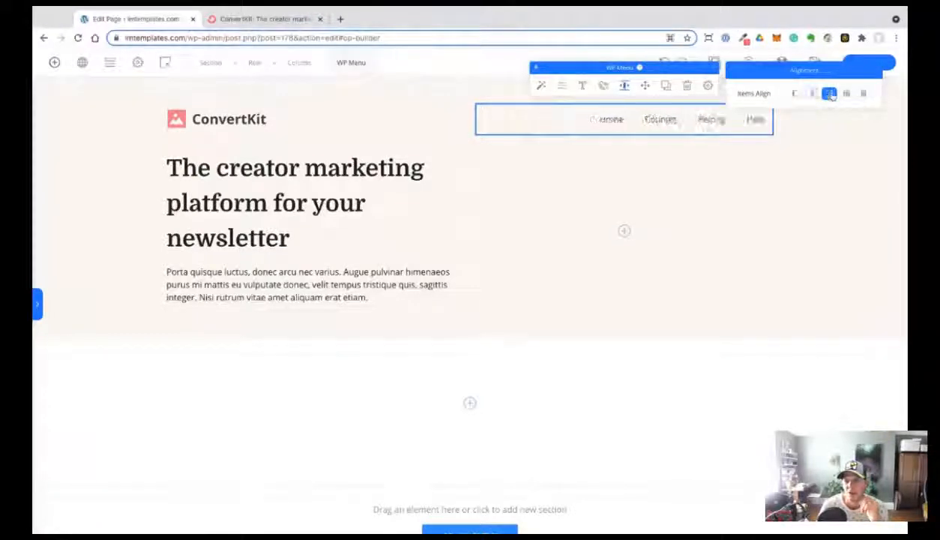
click(813, 93)
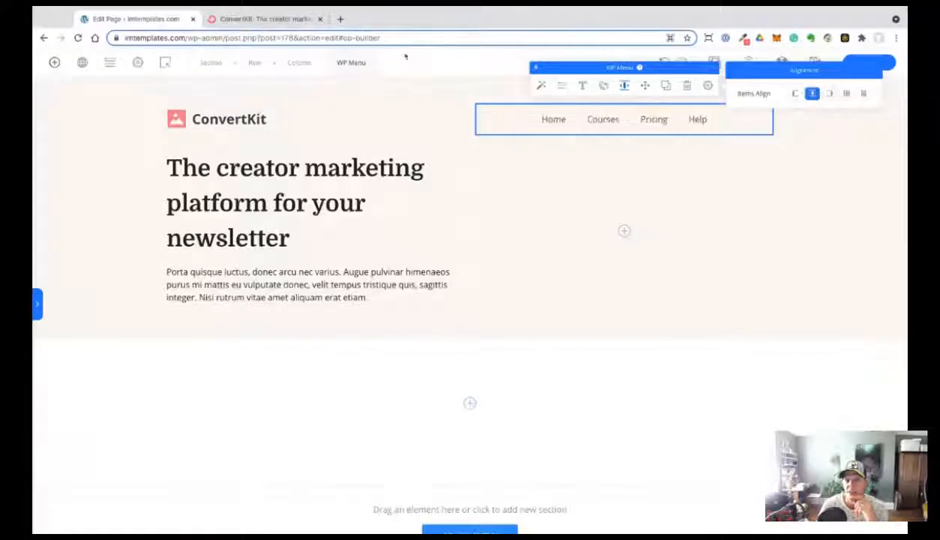
Check the header button on the ConvertKit page and place a Button element in a new column beside the header menu.
click(285, 21)
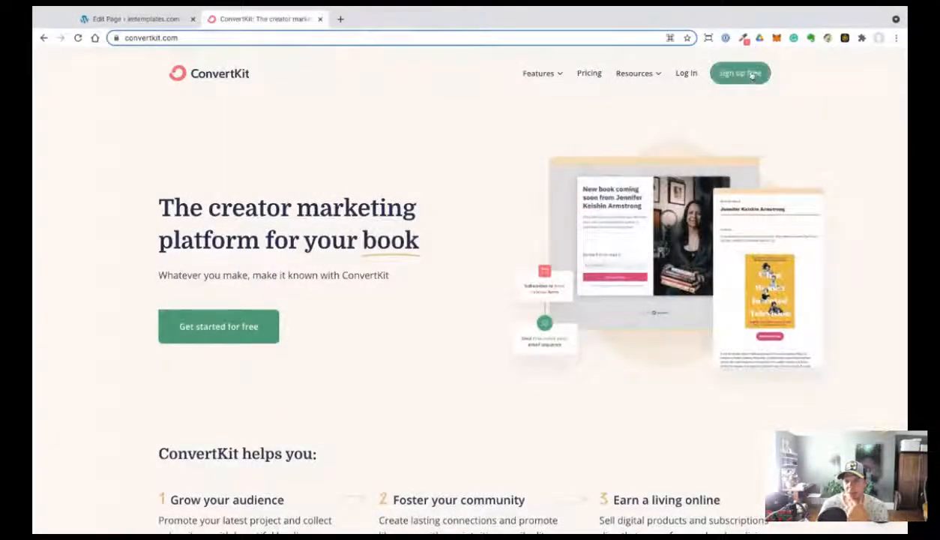
click(148, 20)
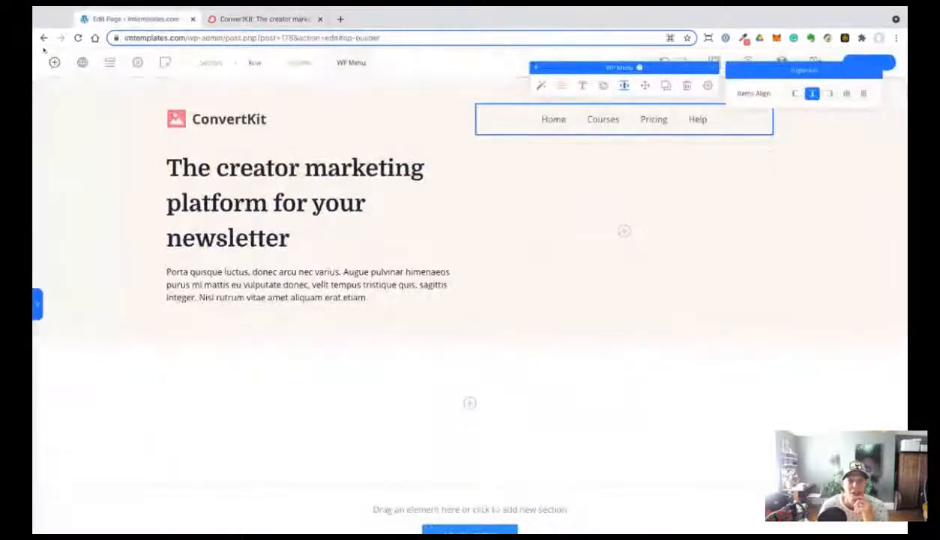
text(button)
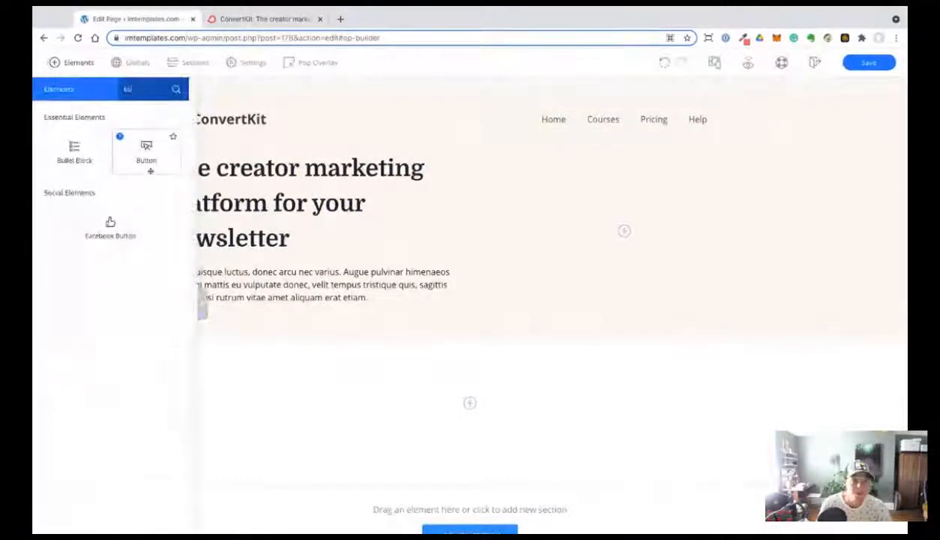
drag(147, 149, 623, 119)
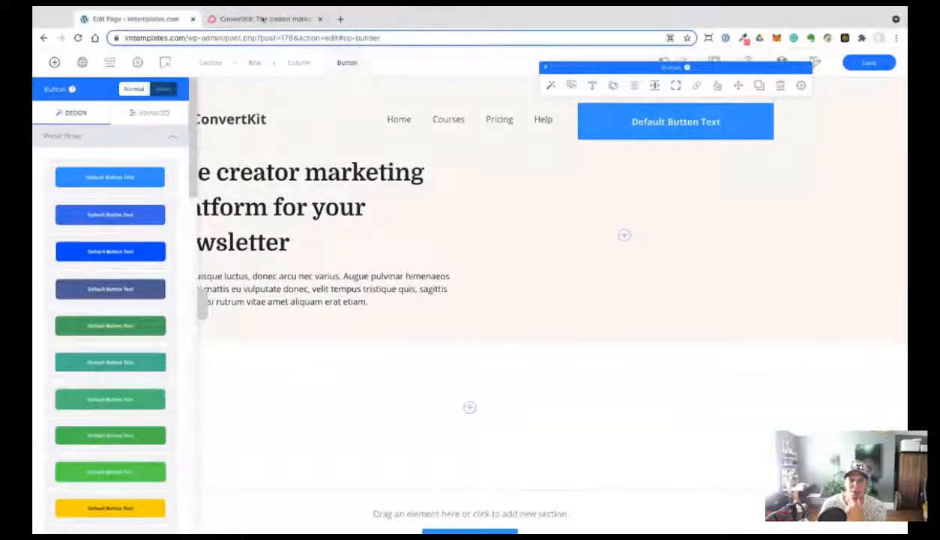
Replace the header button's text with "Sign up free", matching the ConvertKit page.
click(262, 18)
click(163, 21)
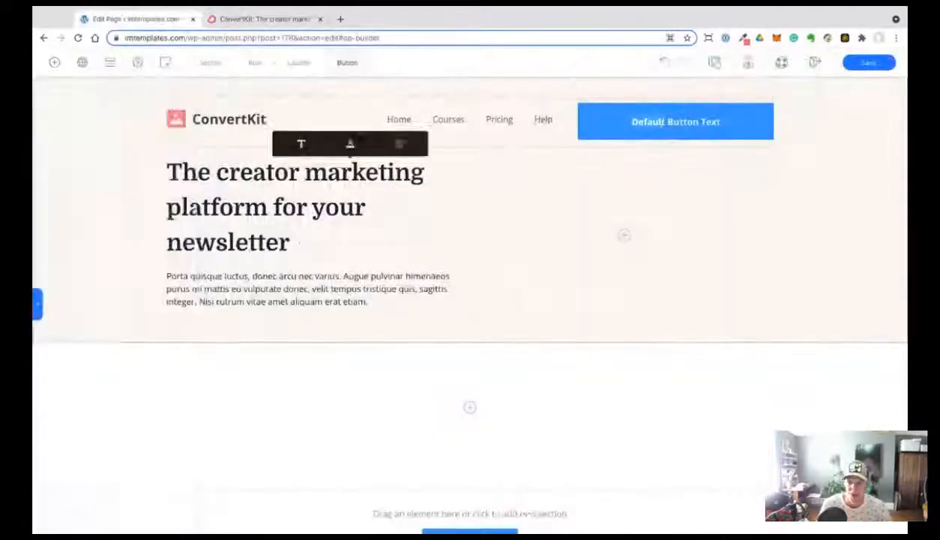
text(Sign up free)
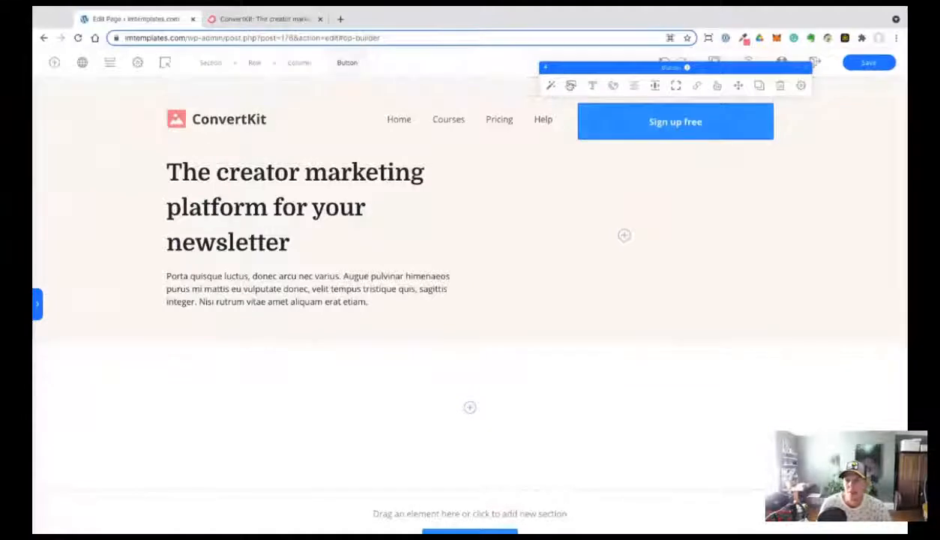
Reduce the header's "Sign up free" button to a width of 206 px and lower its height to suit the header.
click(571, 85)
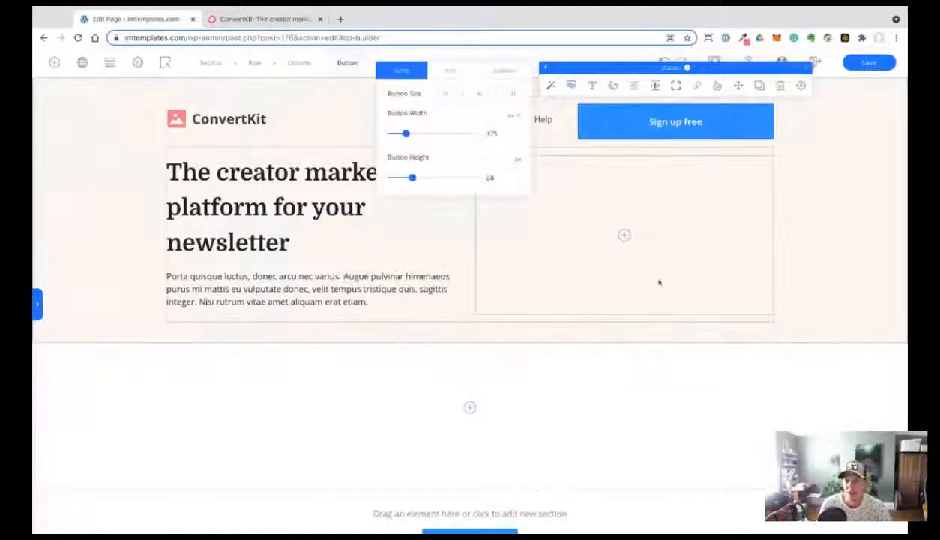
click(447, 72)
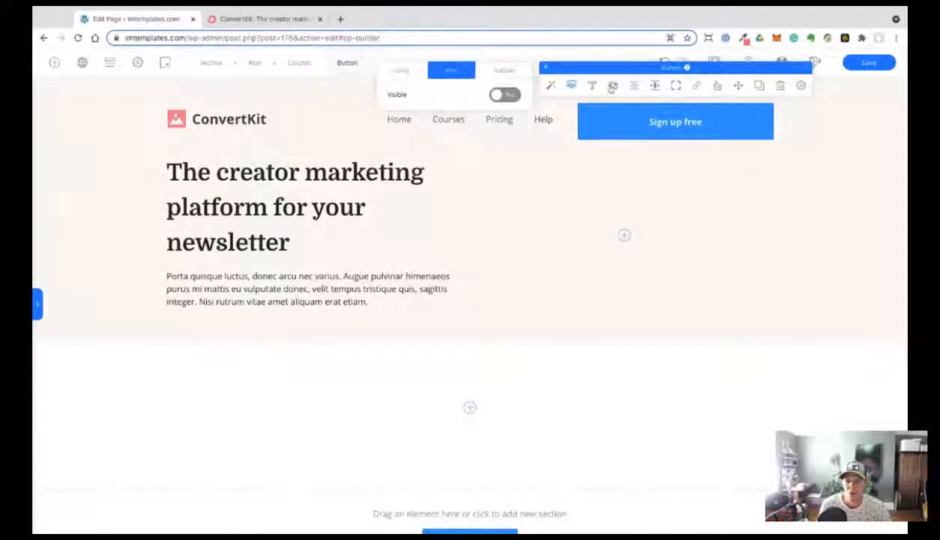
click(405, 70)
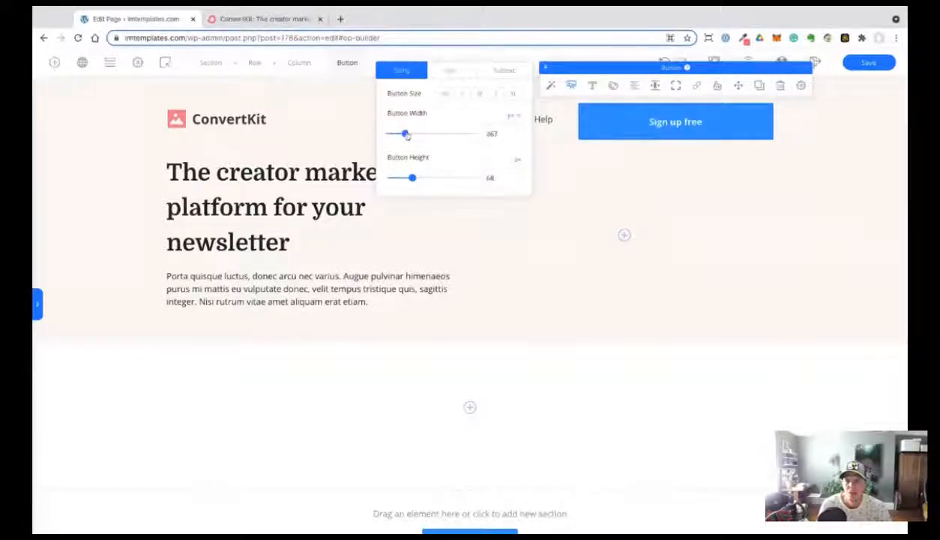
drag(405, 134, 407, 135)
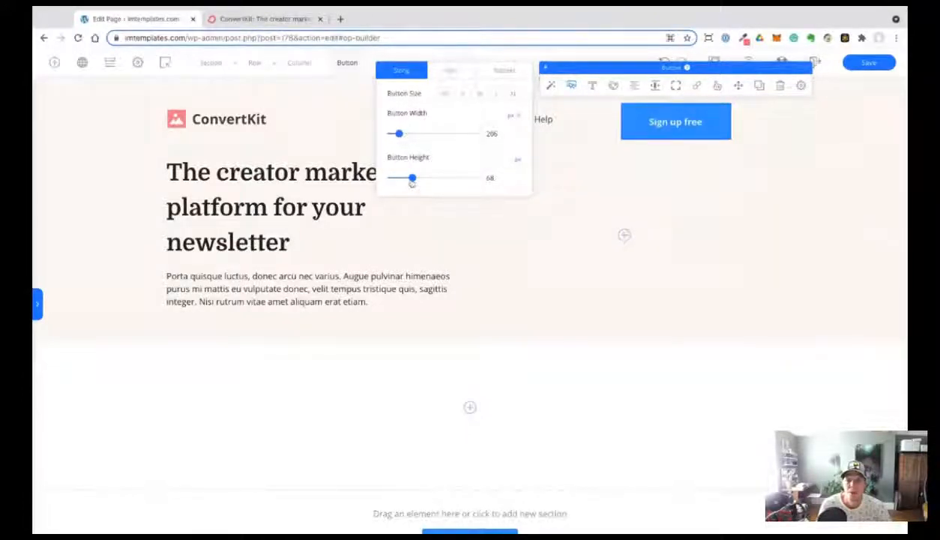
drag(411, 183, 411, 184)
Give the header's sign-up button the No Border preset and Fully Rounded corners.
click(675, 85)
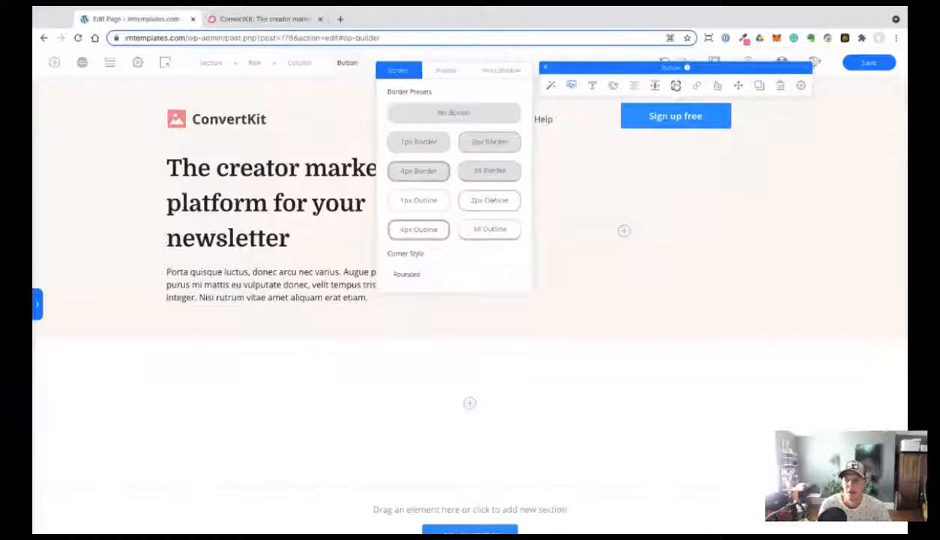
click(431, 270)
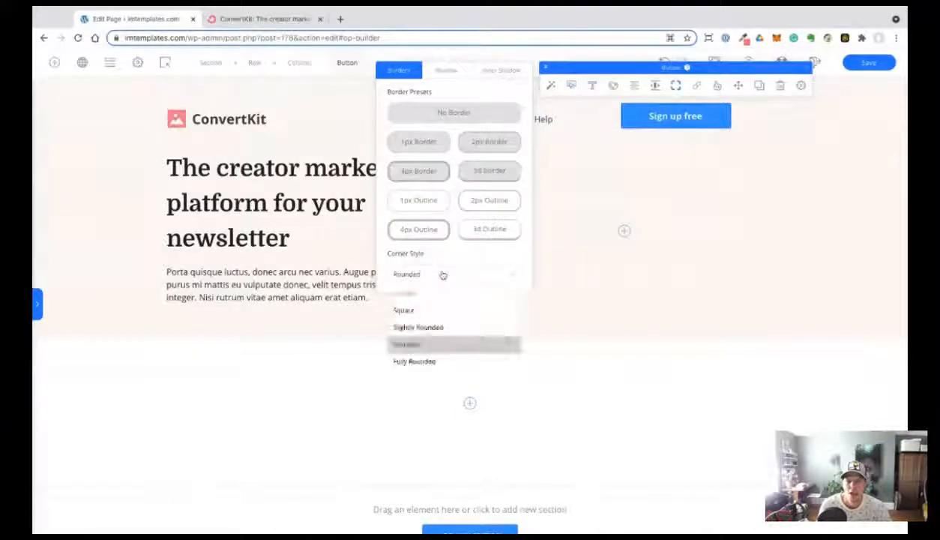
click(417, 345)
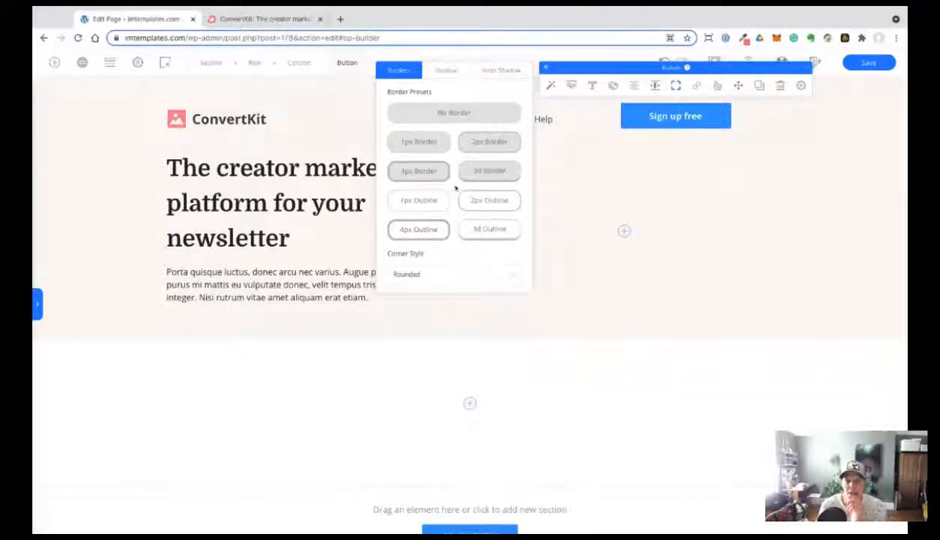
click(452, 114)
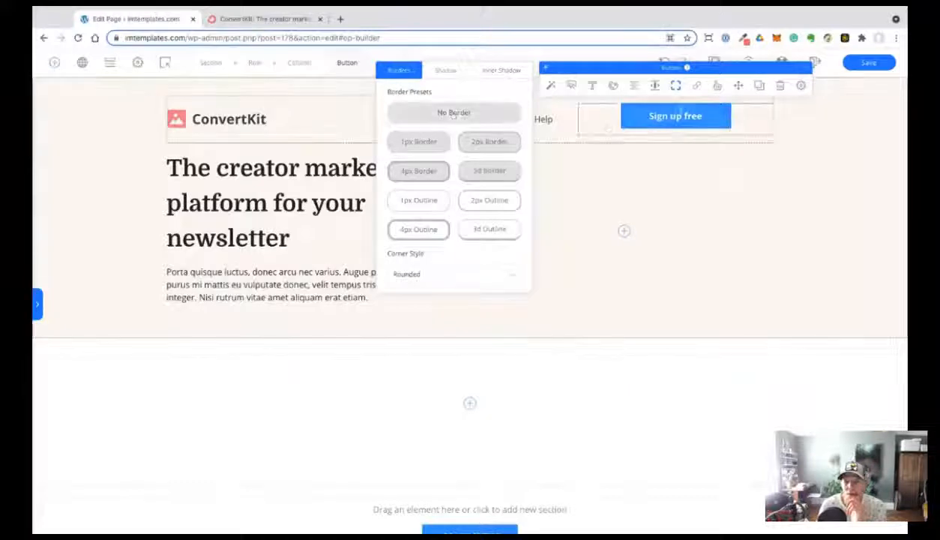
click(422, 275)
click(416, 360)
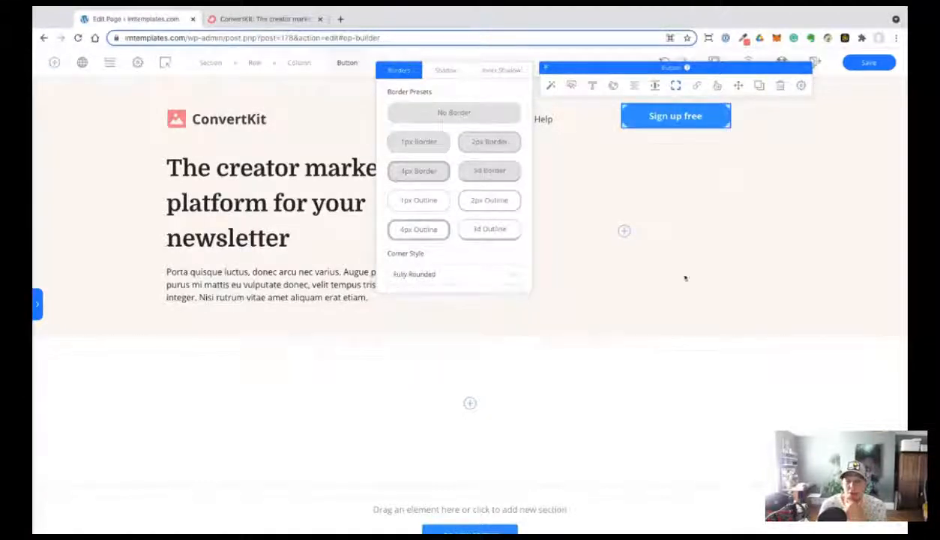
click(605, 149)
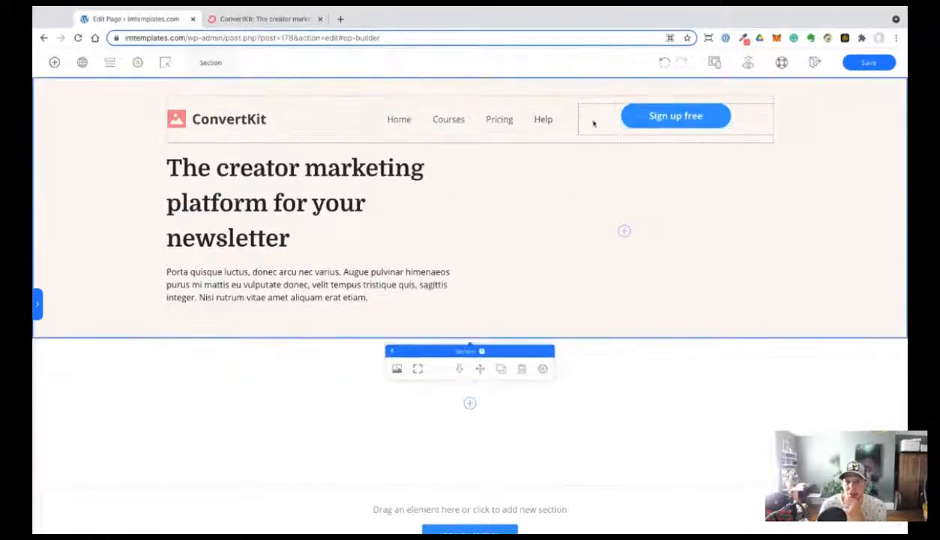
Widen the header's menu column towards the sign-up button and right-align the menu within it.
click(583, 121)
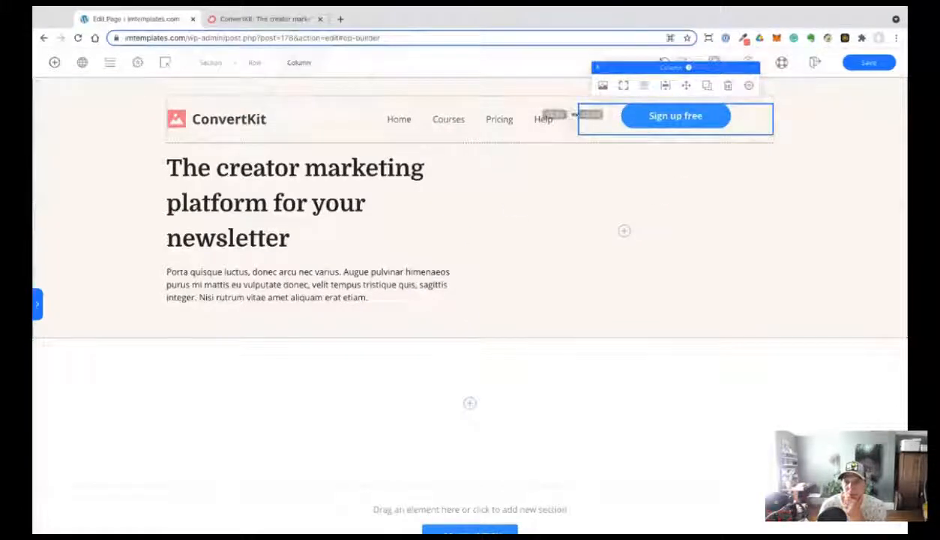
click(574, 117)
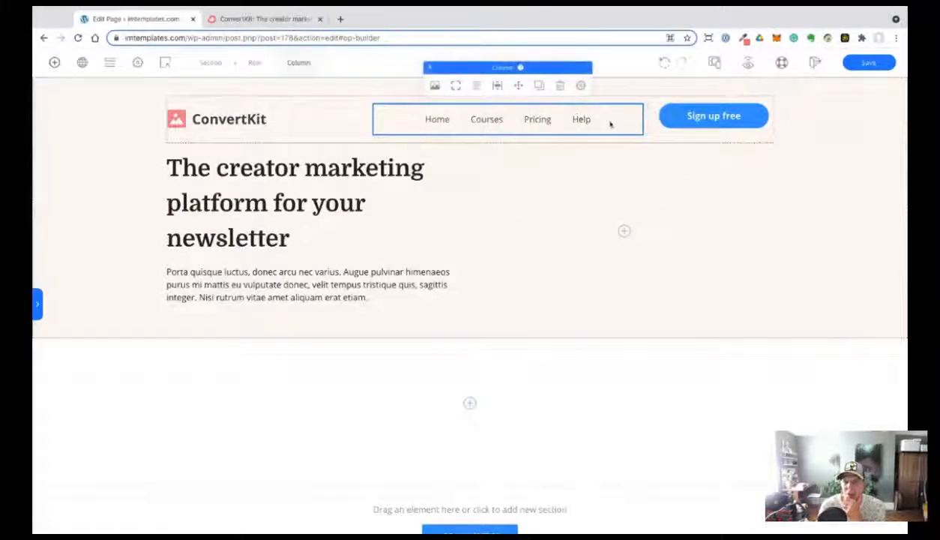
click(581, 120)
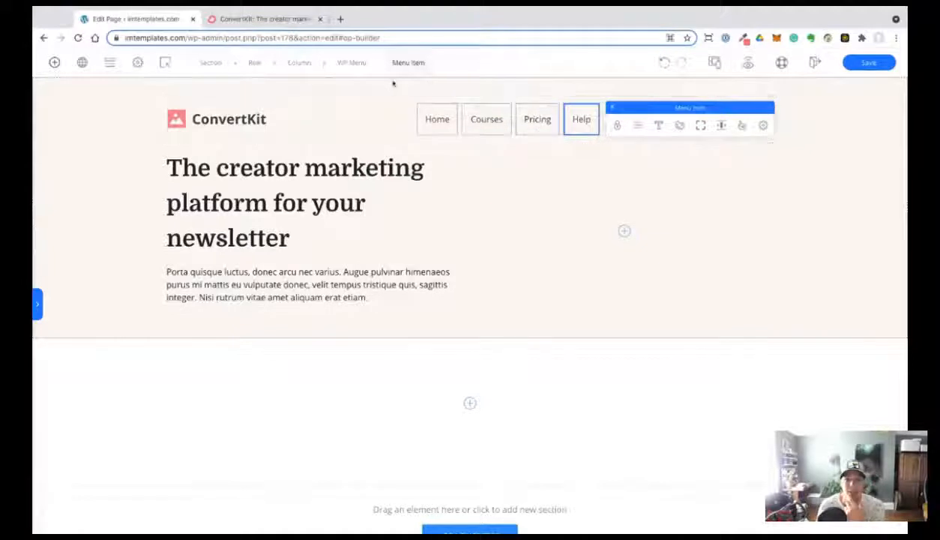
click(722, 125)
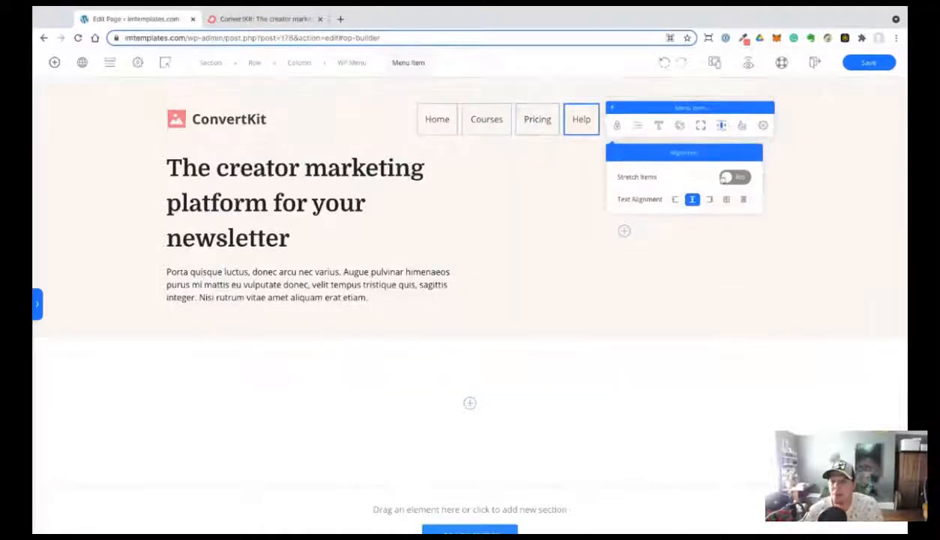
click(710, 199)
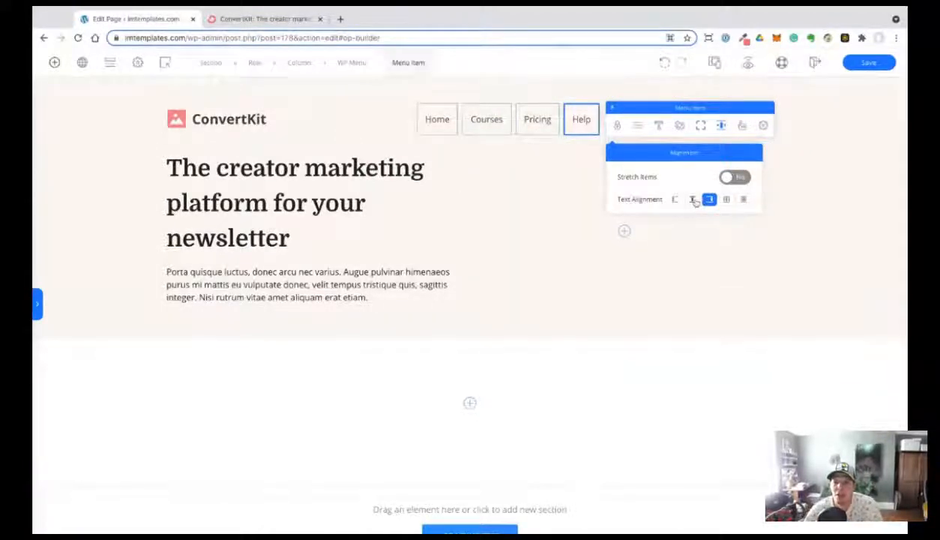
click(351, 63)
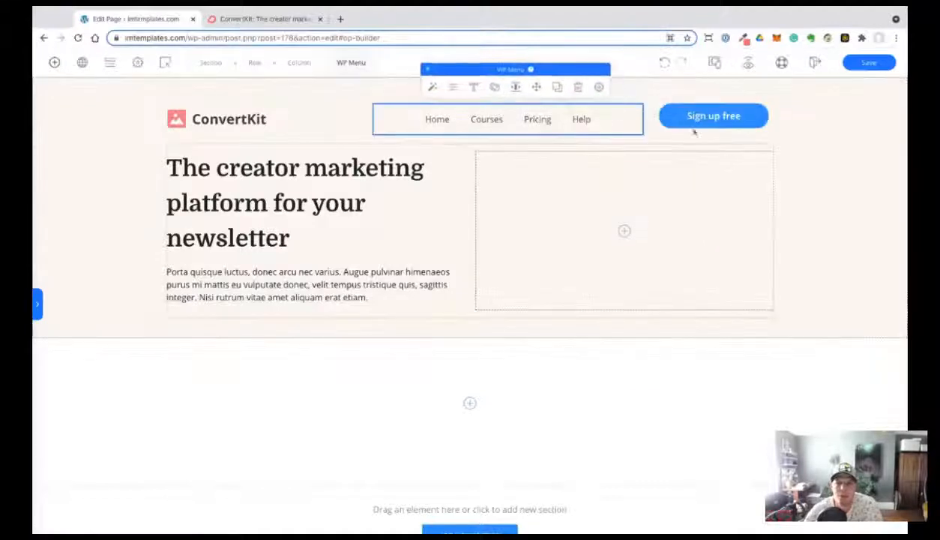
click(509, 86)
click(715, 92)
click(570, 292)
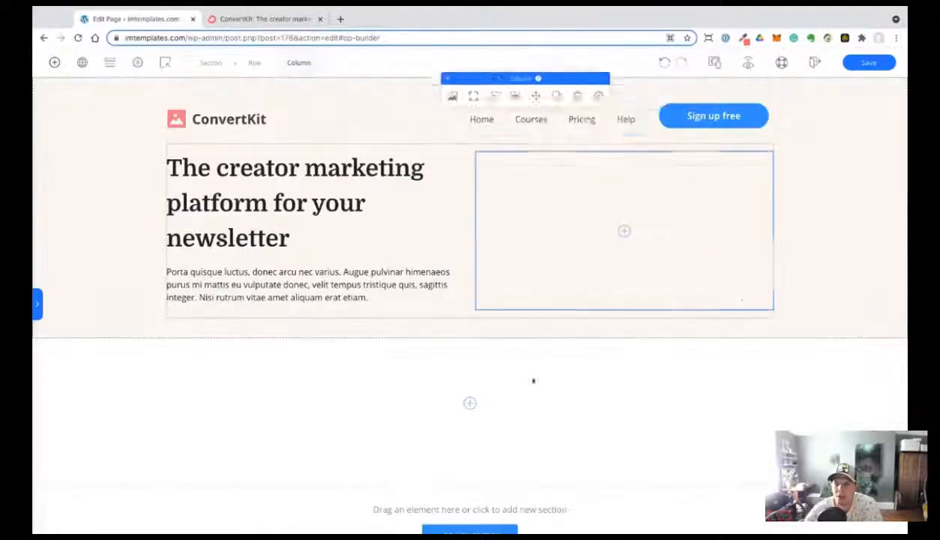
Vertically centre the sign-up button within its header column.
click(667, 122)
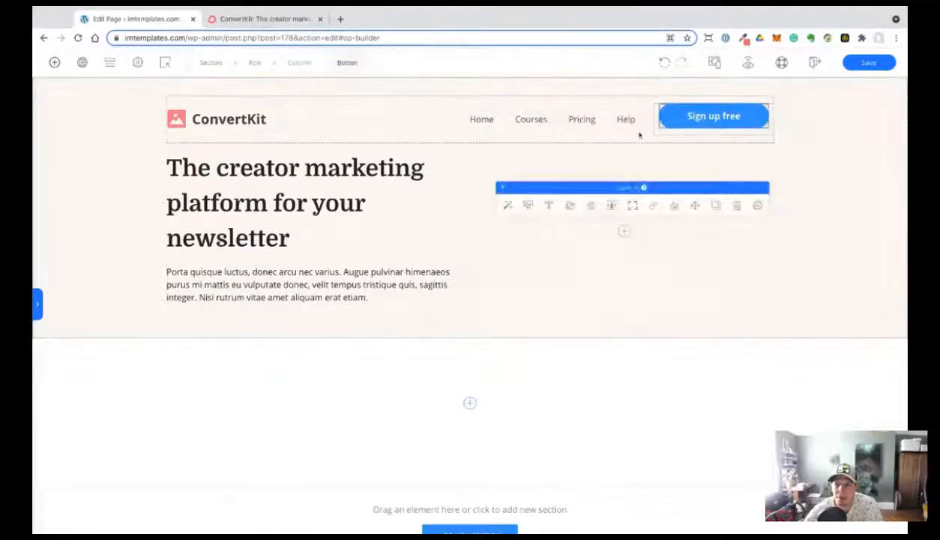
click(658, 132)
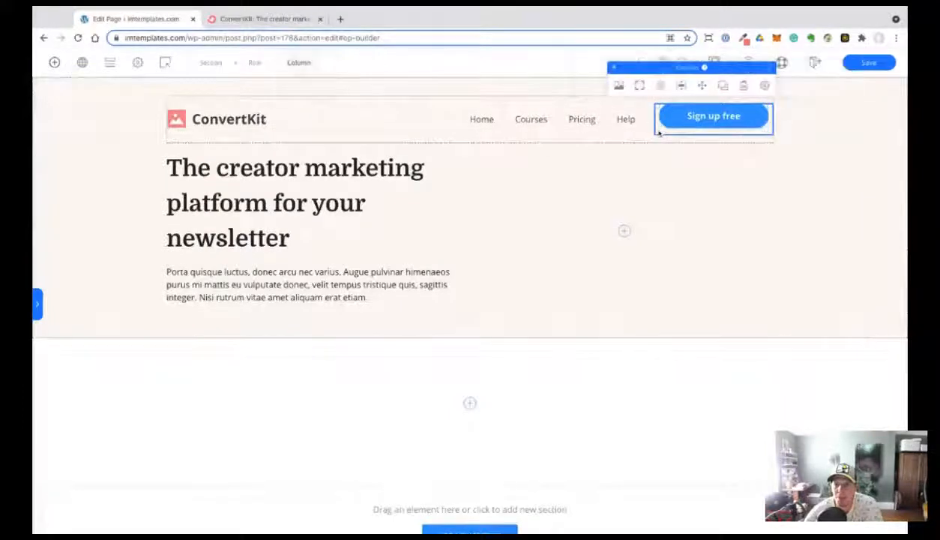
click(703, 86)
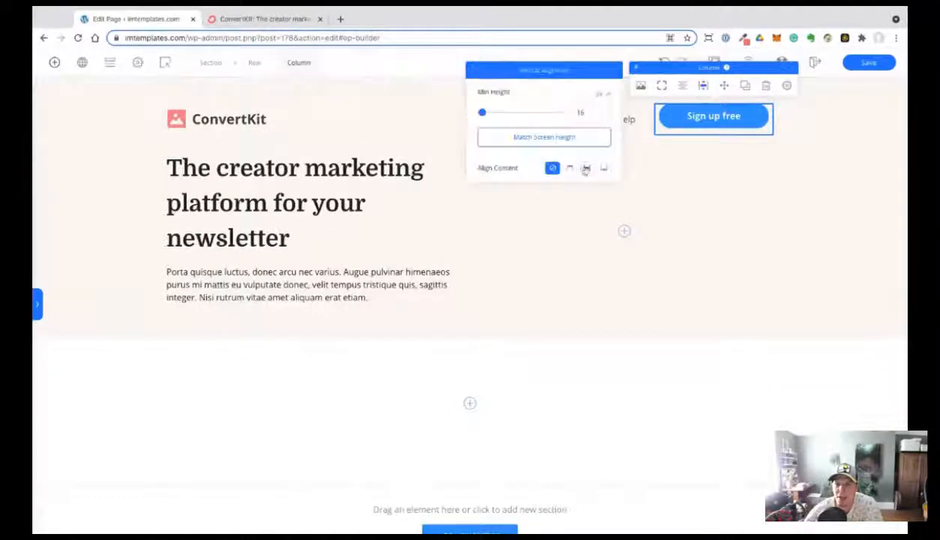
click(586, 169)
click(678, 229)
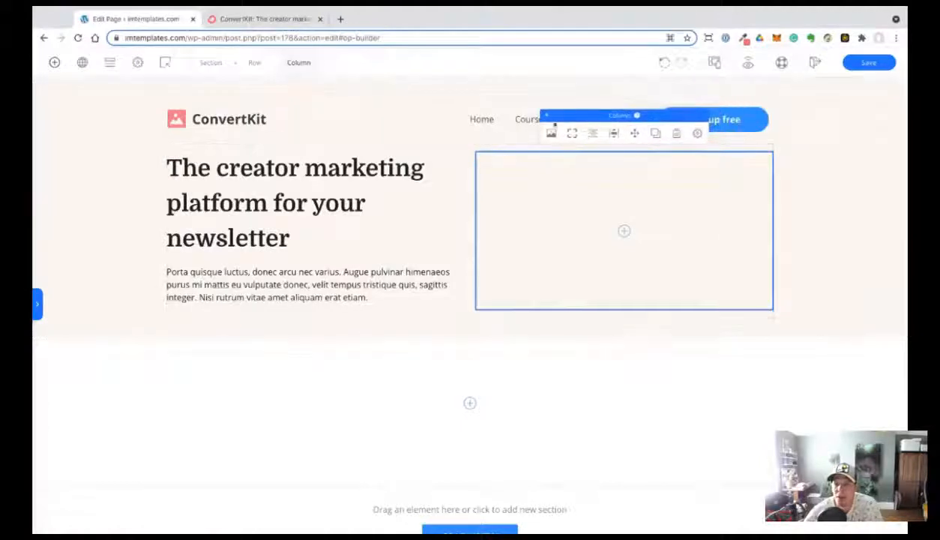
click(321, 129)
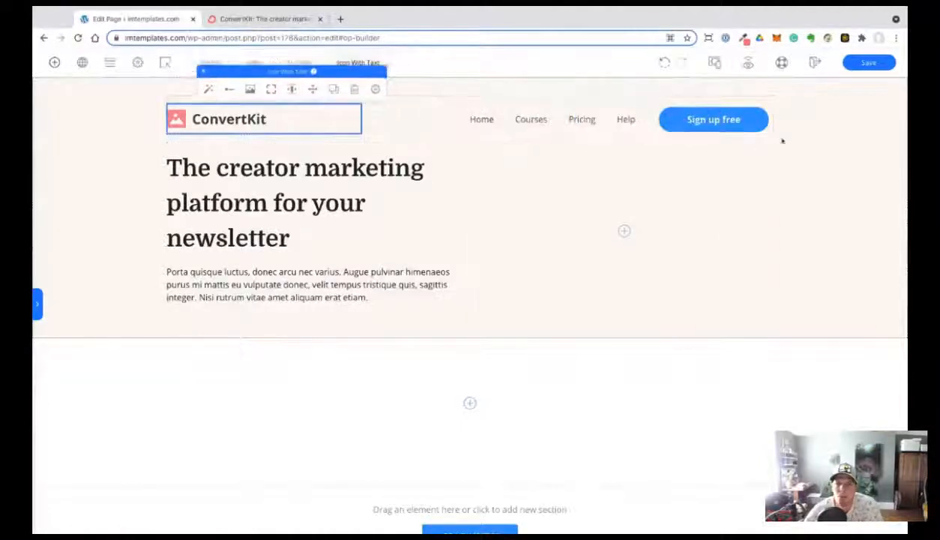
click(797, 137)
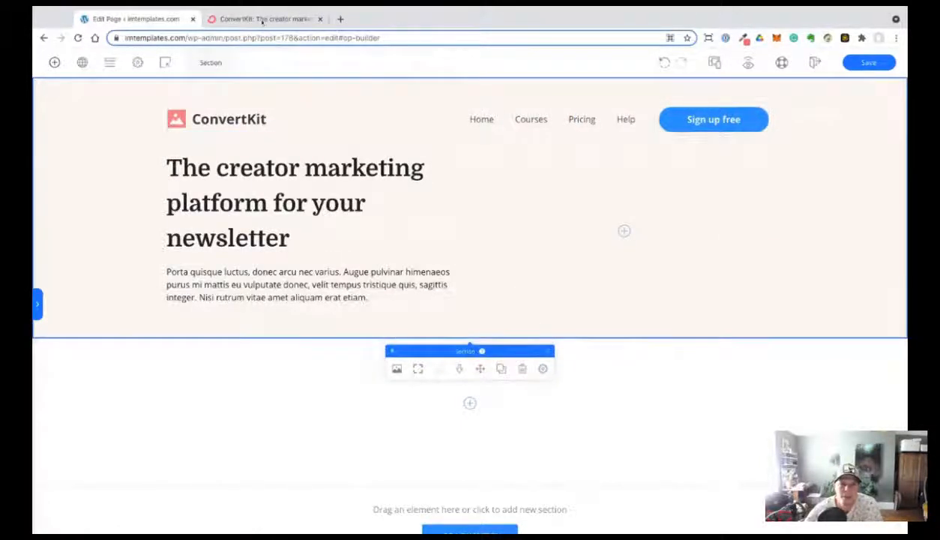
Compare the header button with the one on the ConvertKit page and give it the 1px Outline border preset.
click(261, 19)
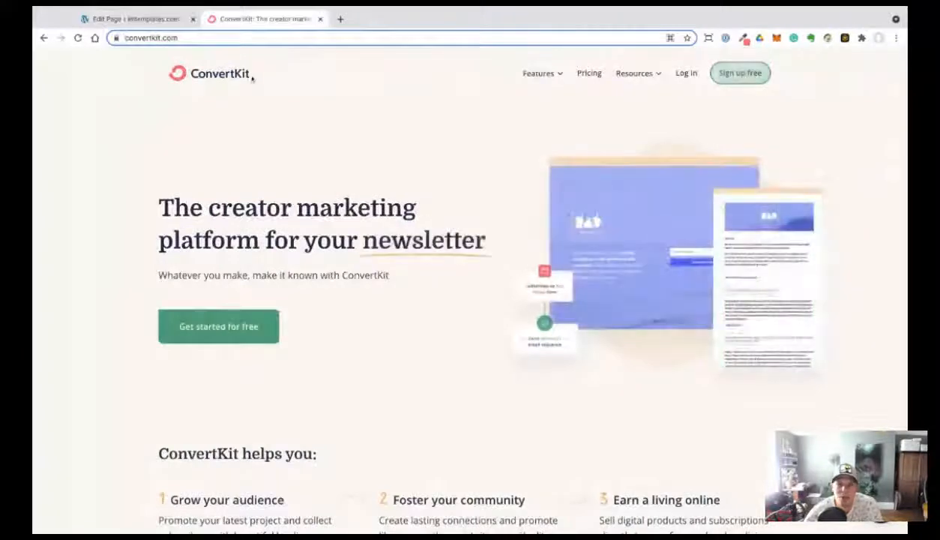
click(150, 21)
click(670, 127)
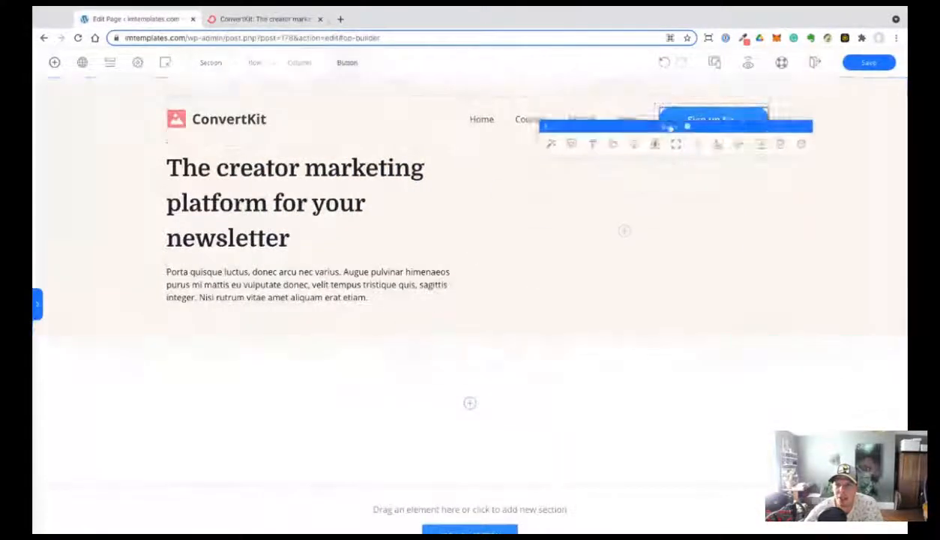
click(715, 89)
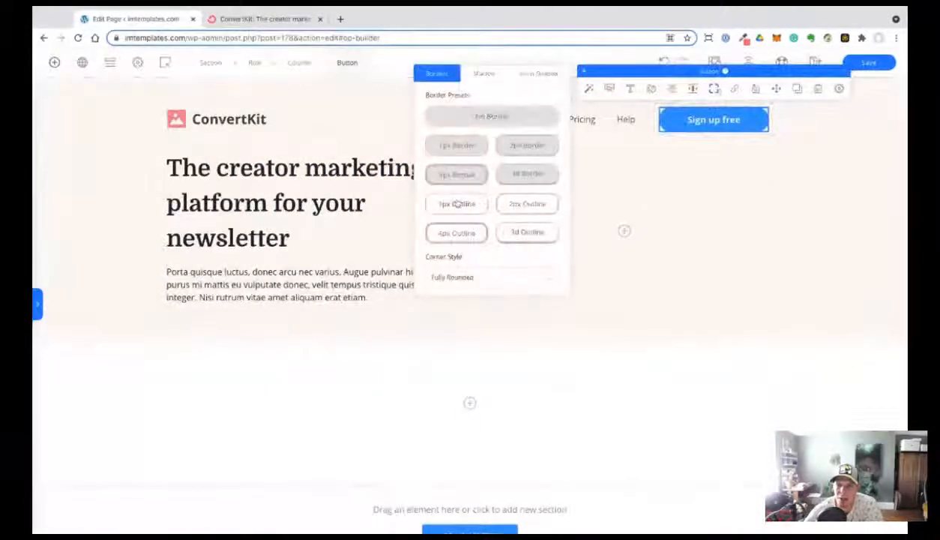
click(244, 18)
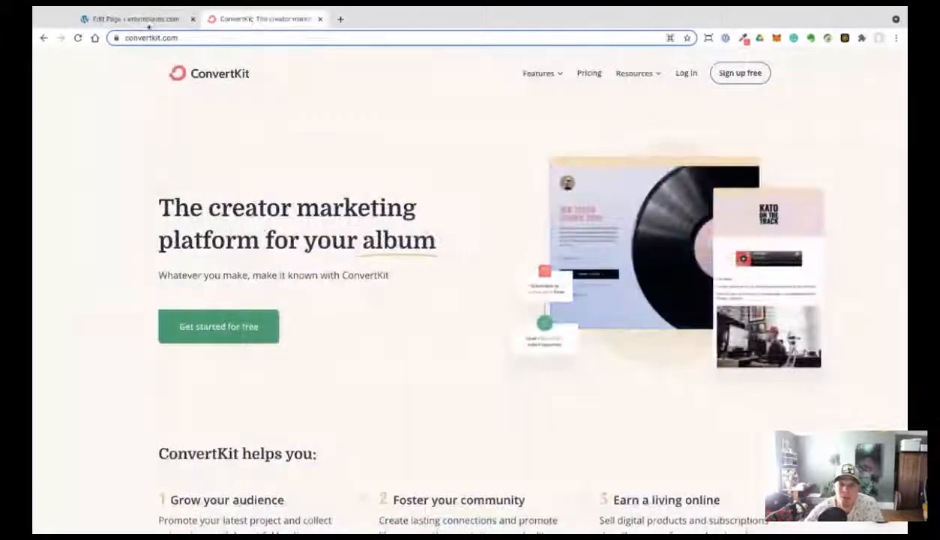
click(147, 21)
Narrow the outlined sign-up button, and widen the menu column so its items and the button sit closer to the header's right edge.
click(610, 88)
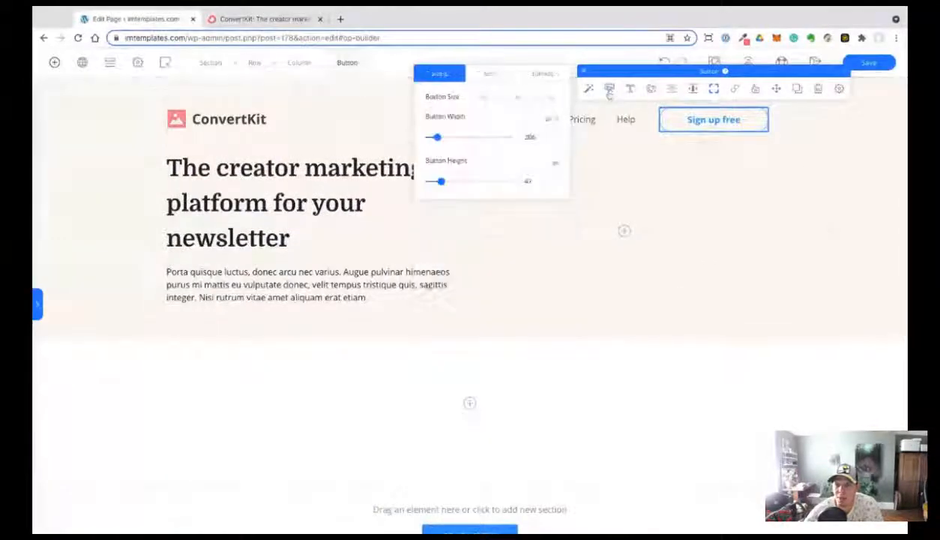
drag(438, 137, 435, 137)
click(768, 333)
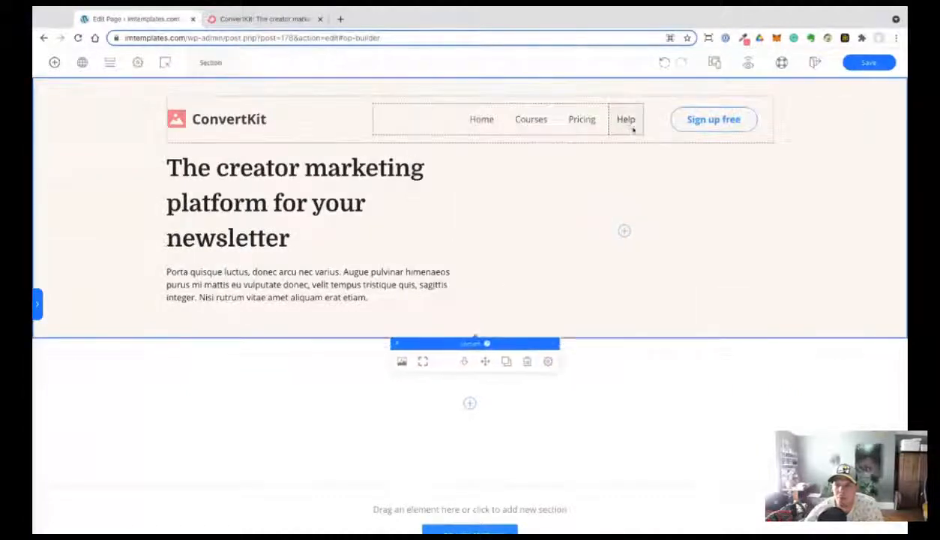
drag(650, 118, 676, 119)
click(871, 162)
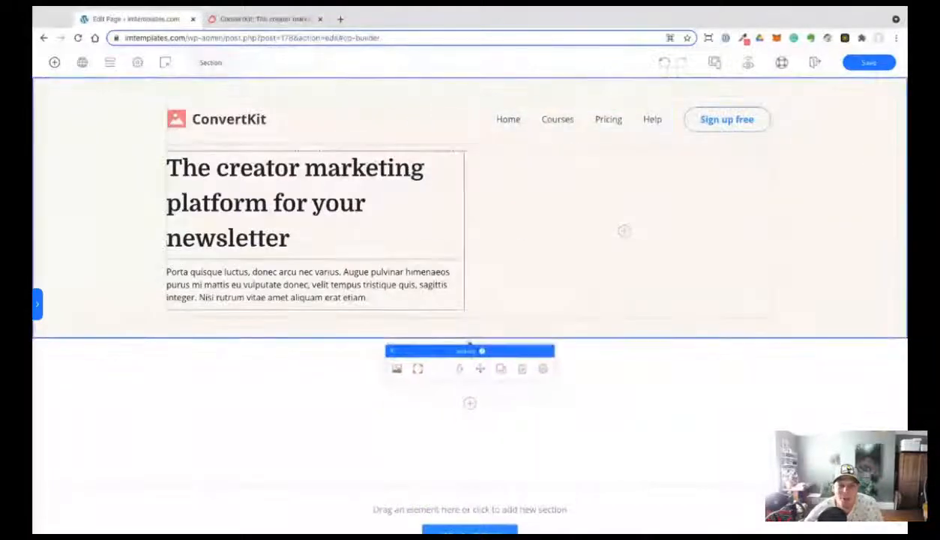
Increase the space above the heading inside the two-column hero row.
click(264, 147)
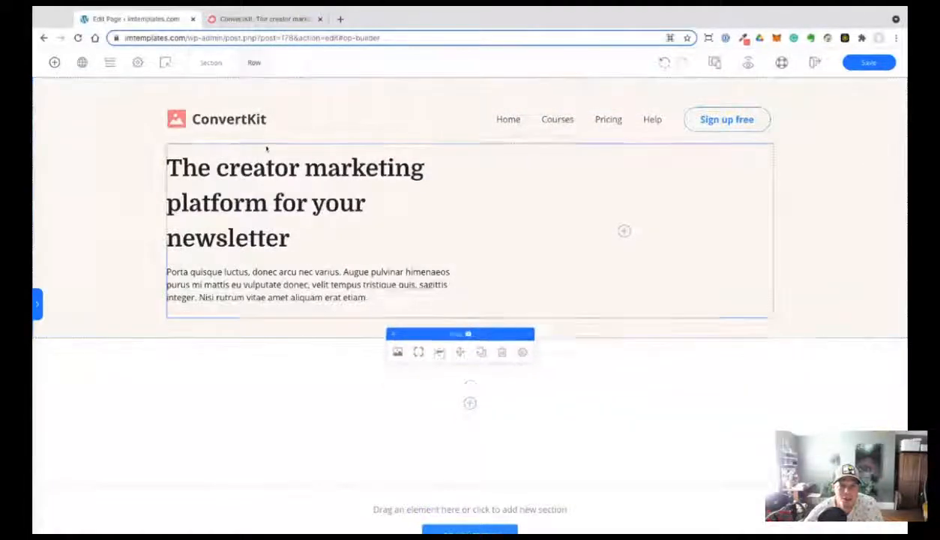
drag(260, 151, 262, 149)
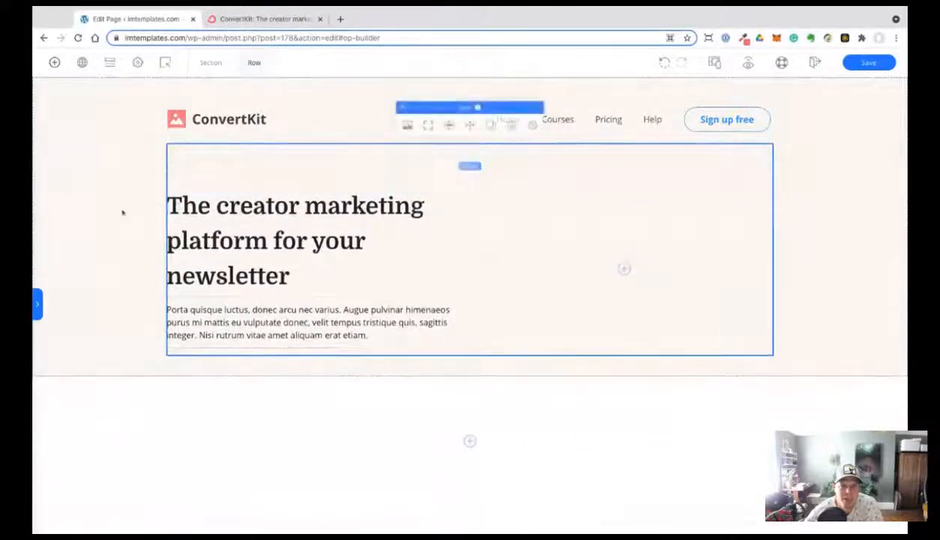
Check the hero artwork on the ConvertKit page, then upload newsletter-header.png and insert it as an image in the hero row's empty column.
click(264, 20)
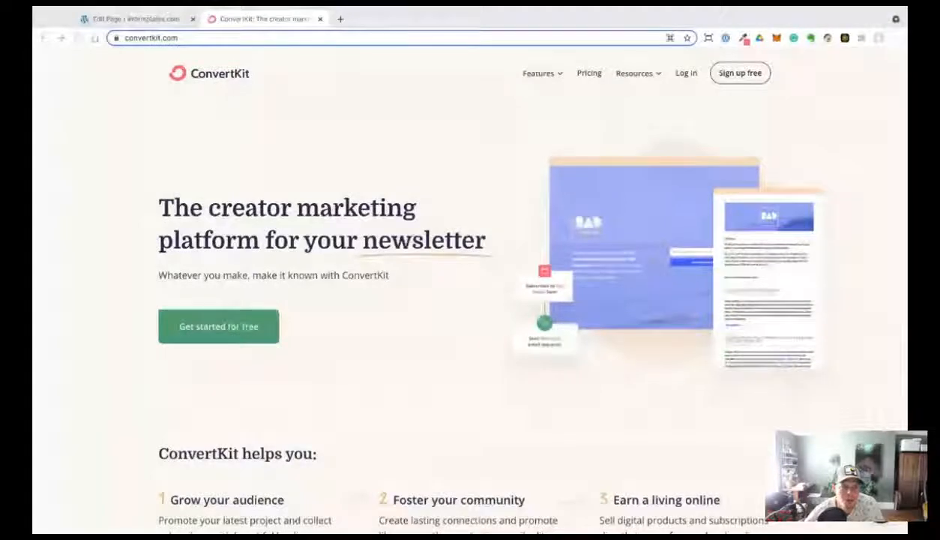
key(ctrl+shift+Tab)
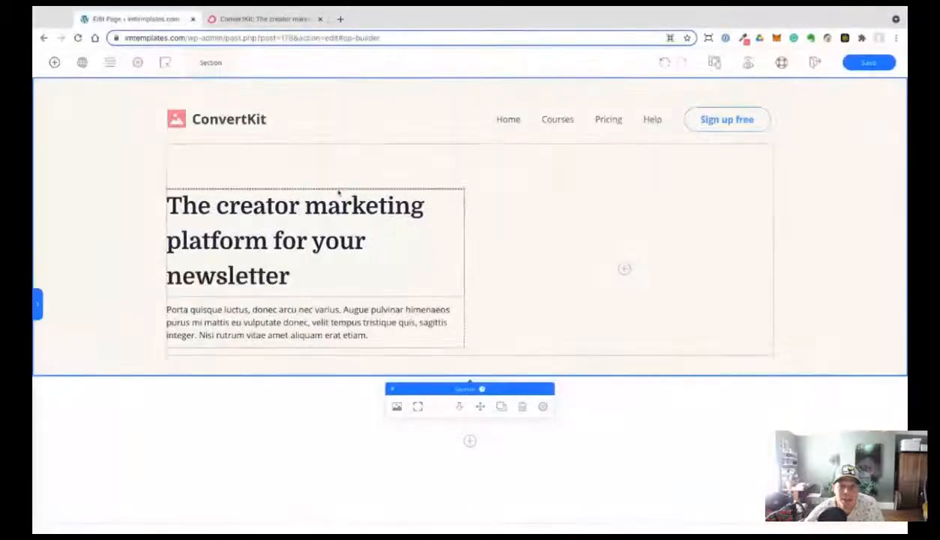
click(37, 303)
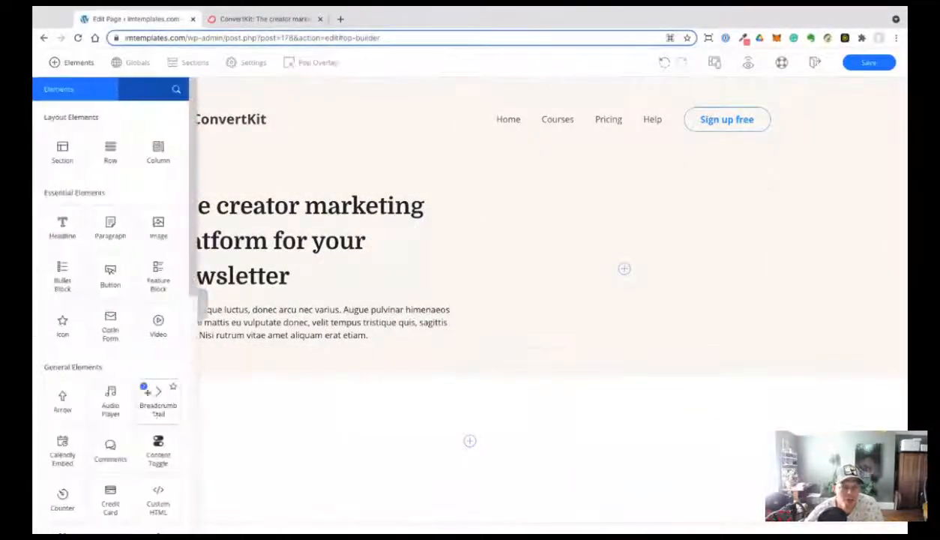
drag(150, 226, 543, 258)
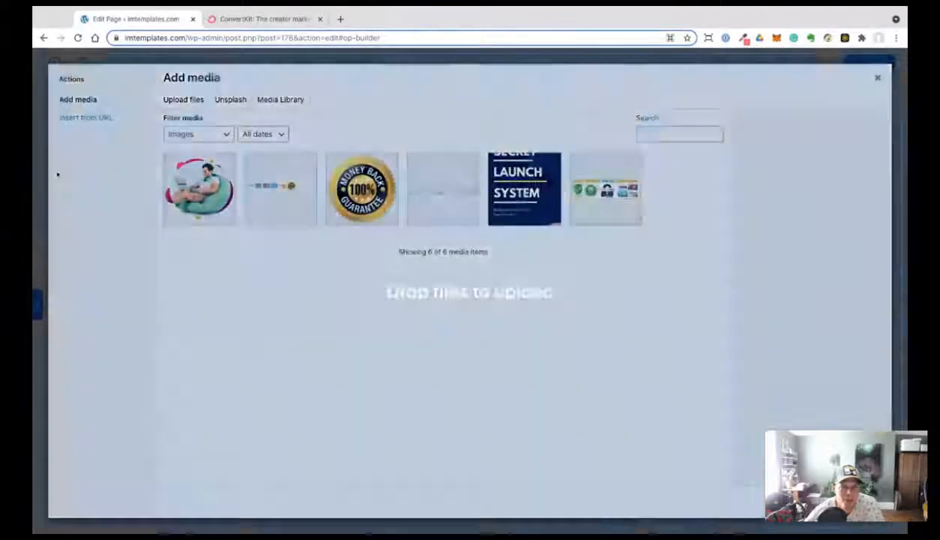
drag(57, 175, 57, 174)
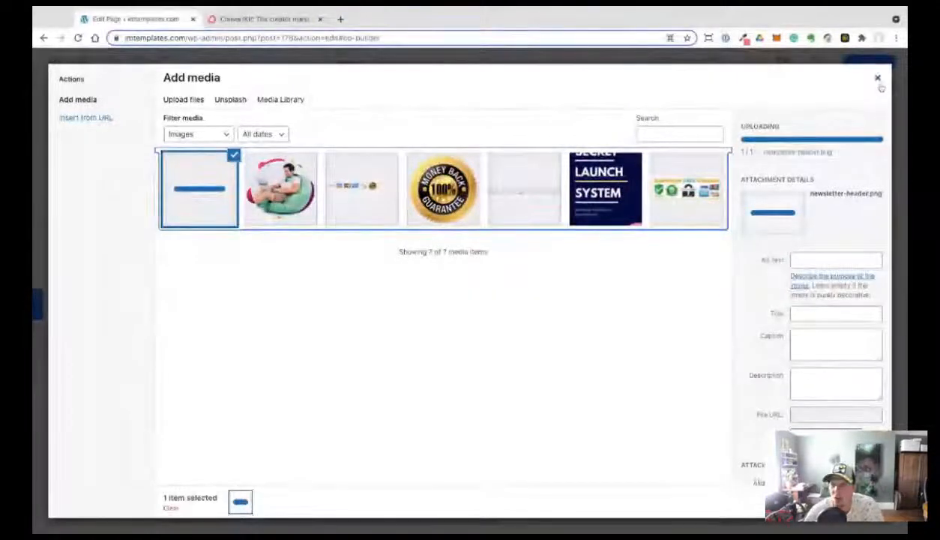
scroll(760, 411, down, 1)
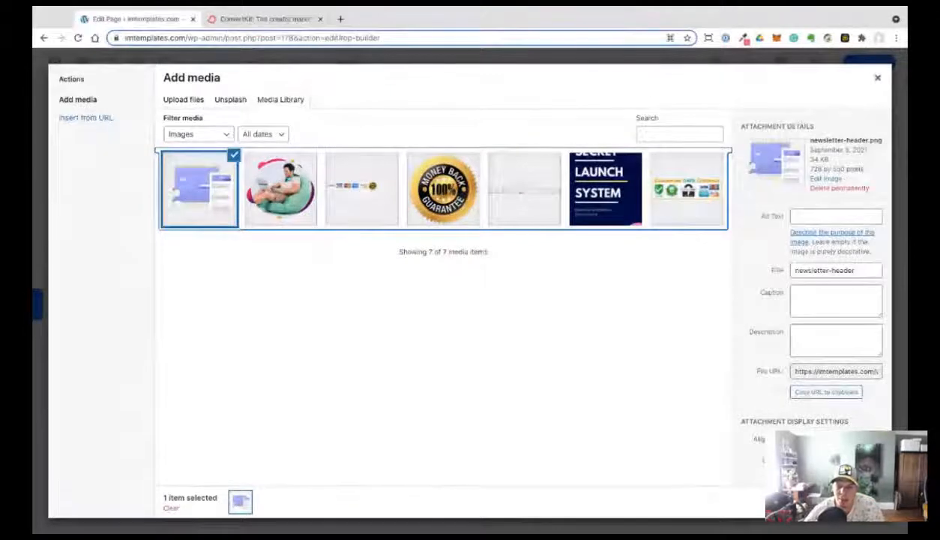
click(855, 501)
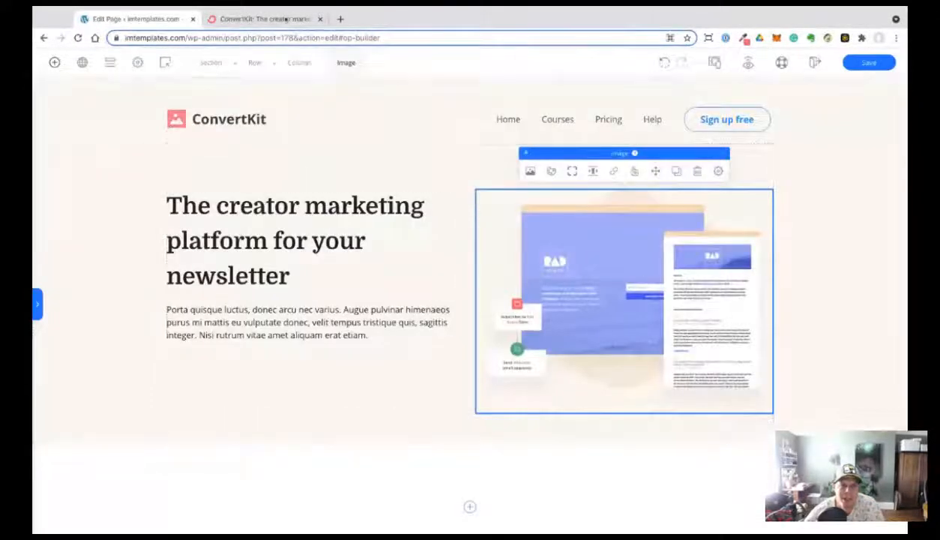
Compare the hero with the ConvertKit page, then duplicate the header's sign-up button and place the copy below the hero paragraph.
click(286, 19)
click(165, 20)
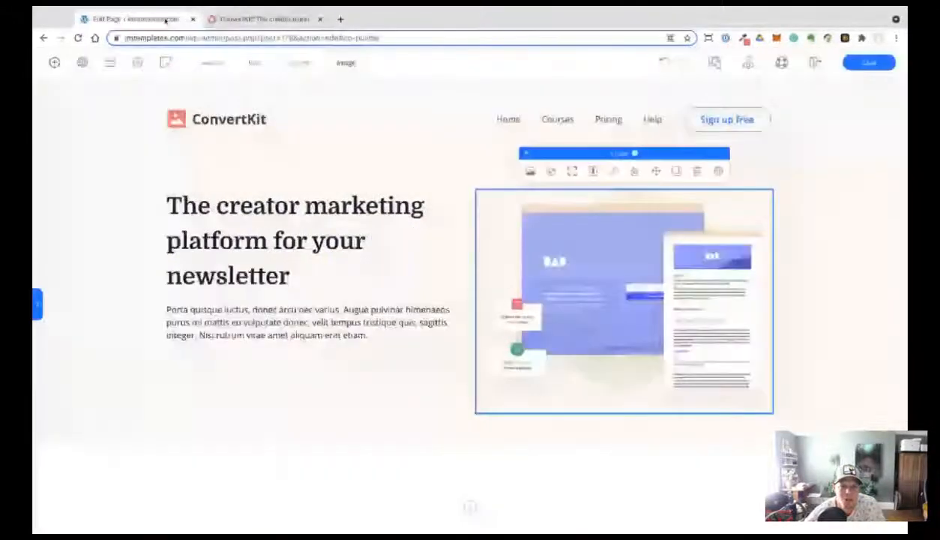
click(773, 120)
click(764, 120)
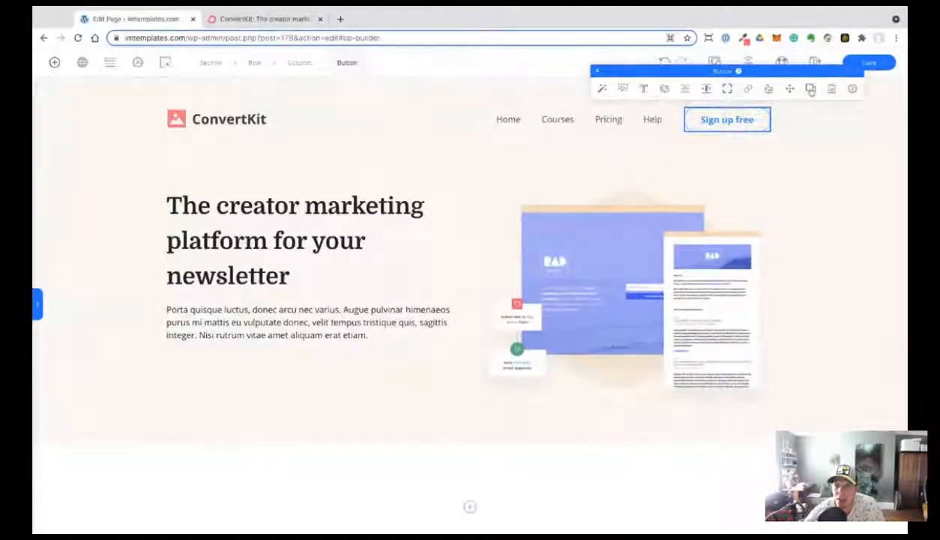
click(810, 89)
drag(790, 110, 315, 353)
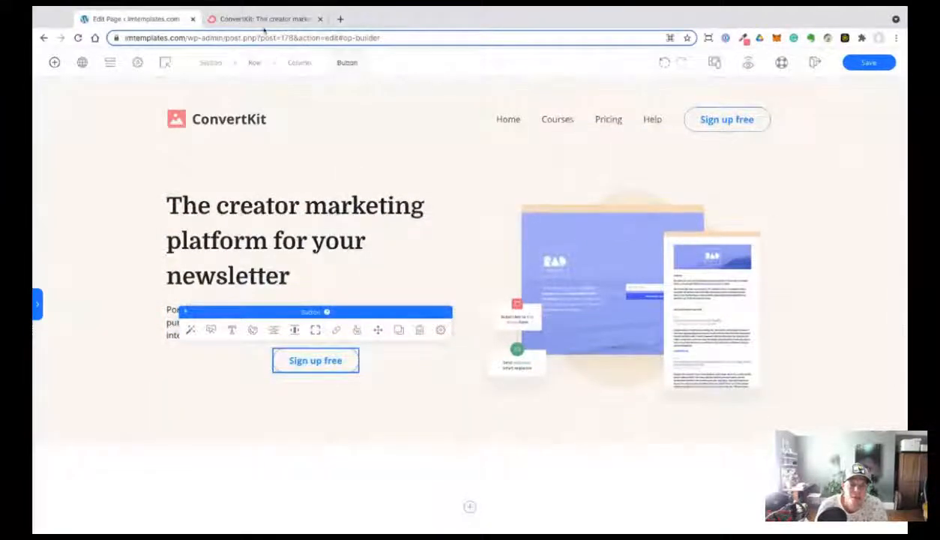
Sample the green #52A377 from the ConvertKit page's sign-up button and apply it as the copied button's background colour.
click(261, 19)
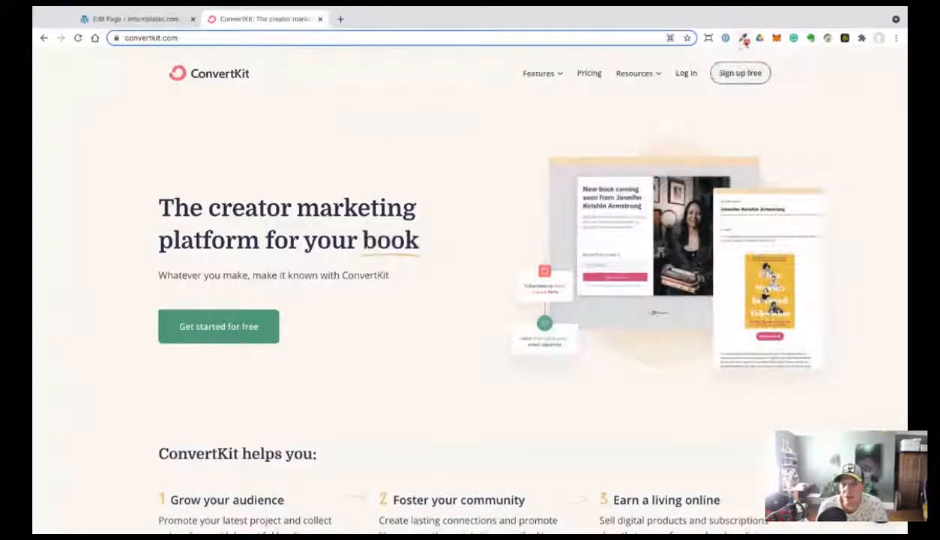
click(743, 38)
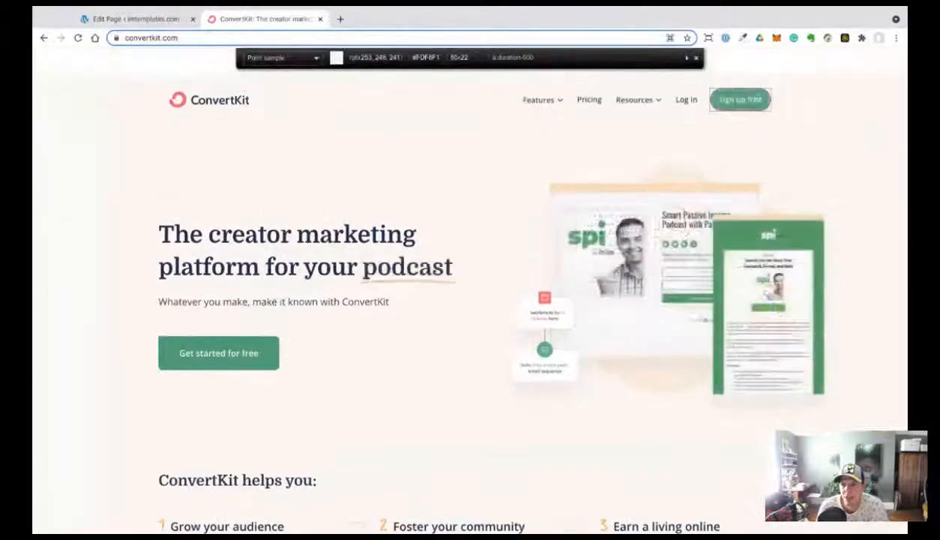
click(754, 91)
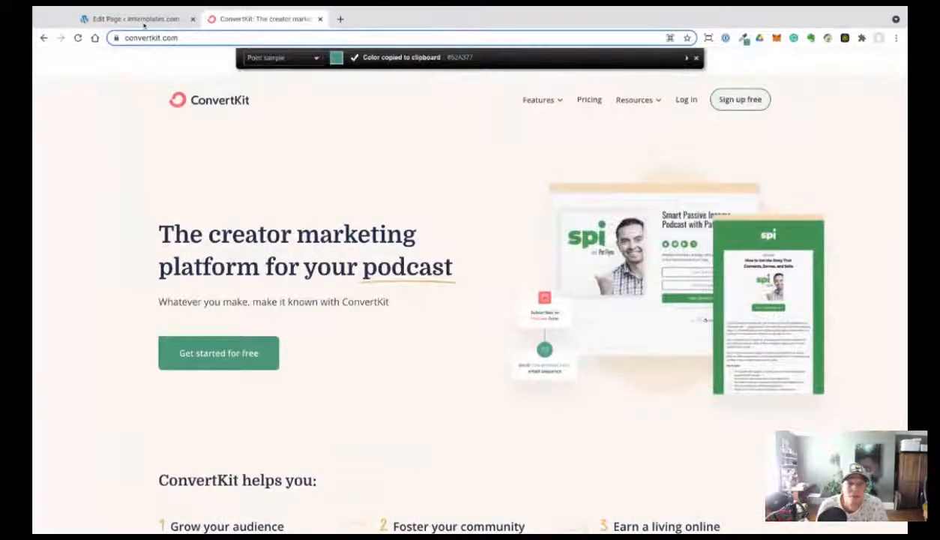
key(ctrl+shift+Tab)
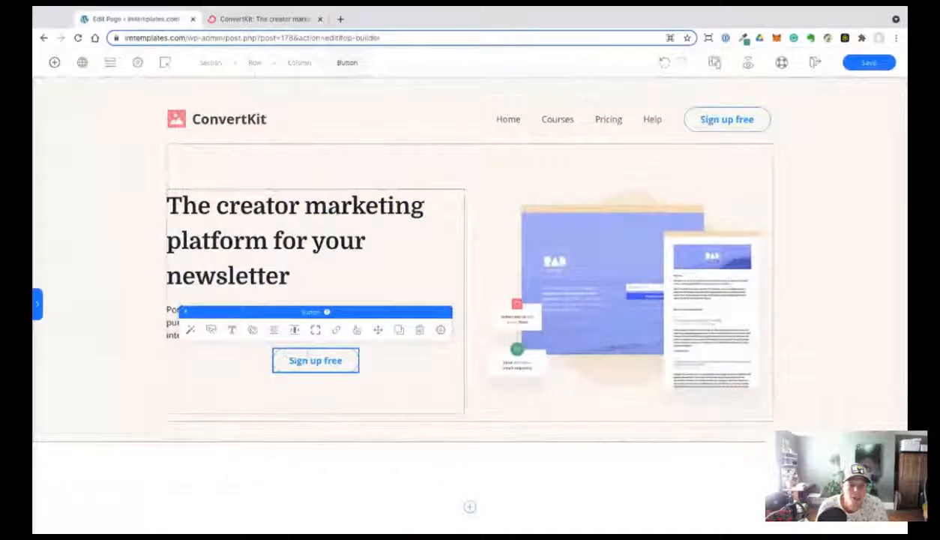
click(253, 330)
click(598, 386)
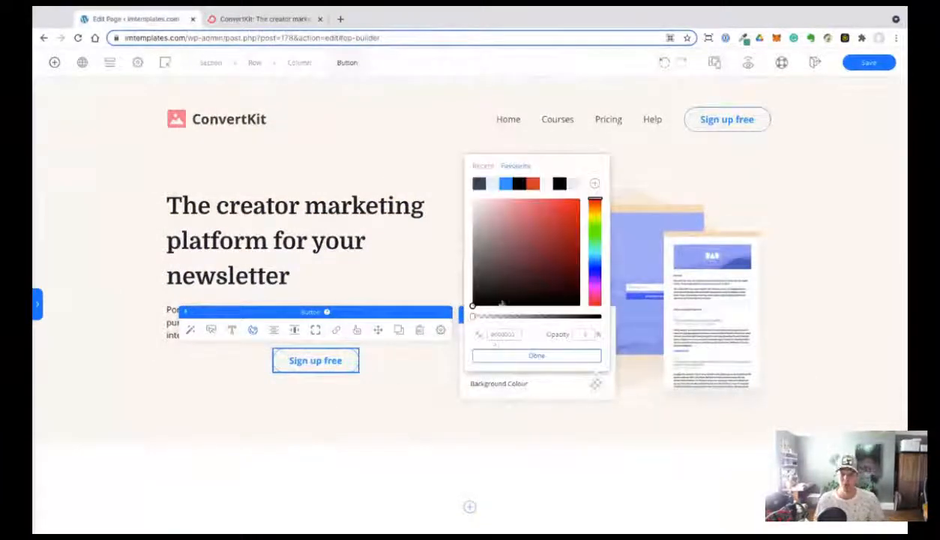
key(ctrl+v)
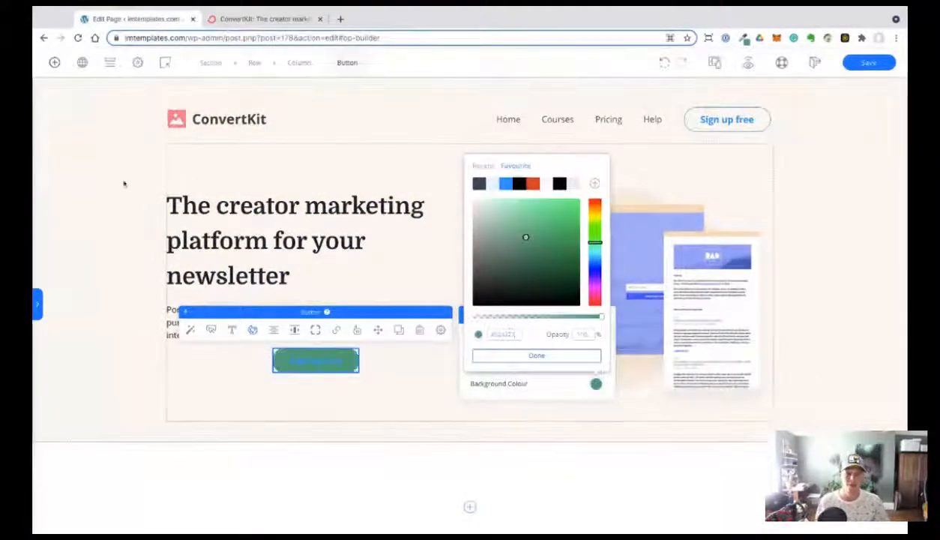
Set the green button's text colour to white and compare the result with the call-to-action button on the ConvertKit page.
click(232, 330)
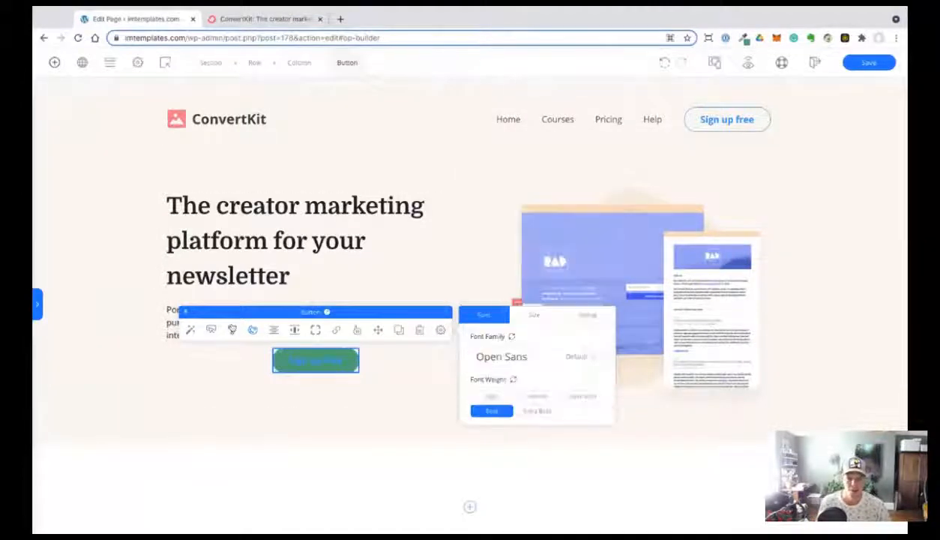
click(253, 330)
click(575, 317)
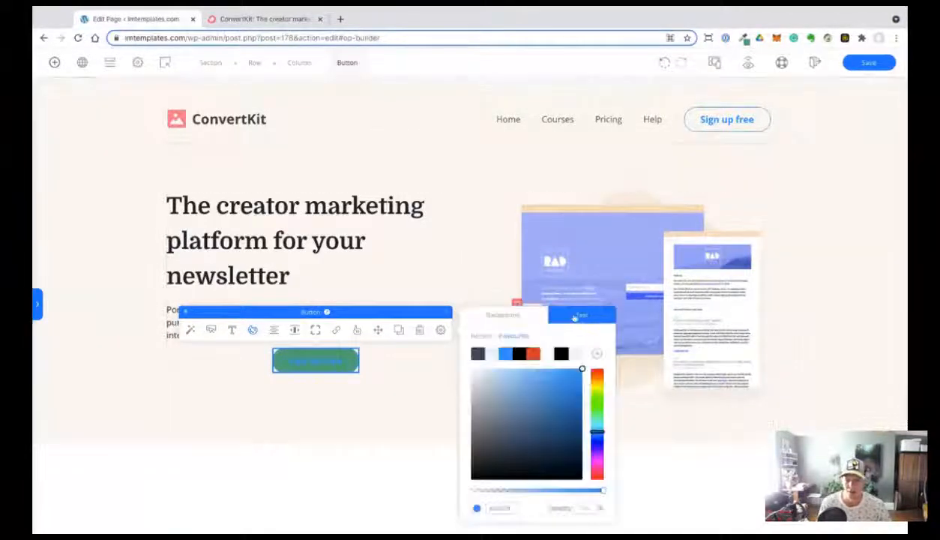
click(495, 315)
click(582, 315)
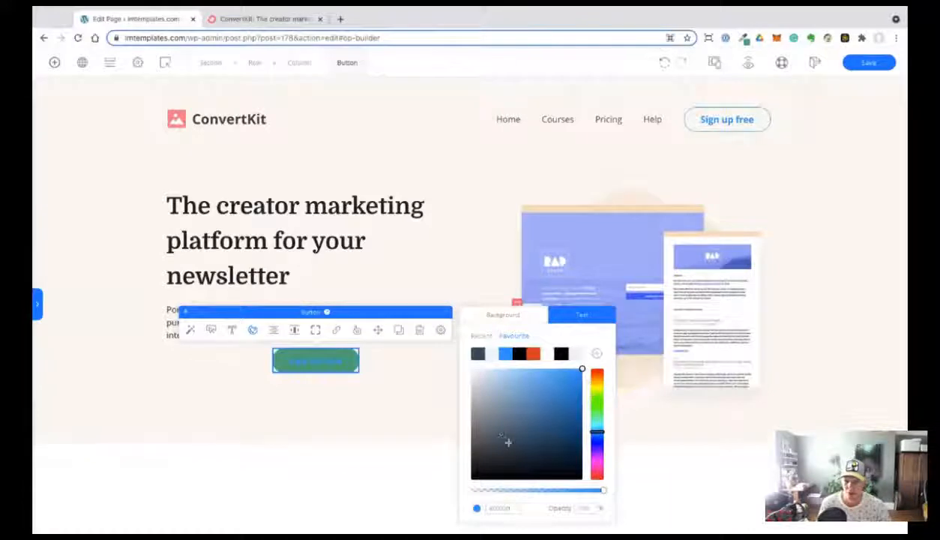
click(264, 19)
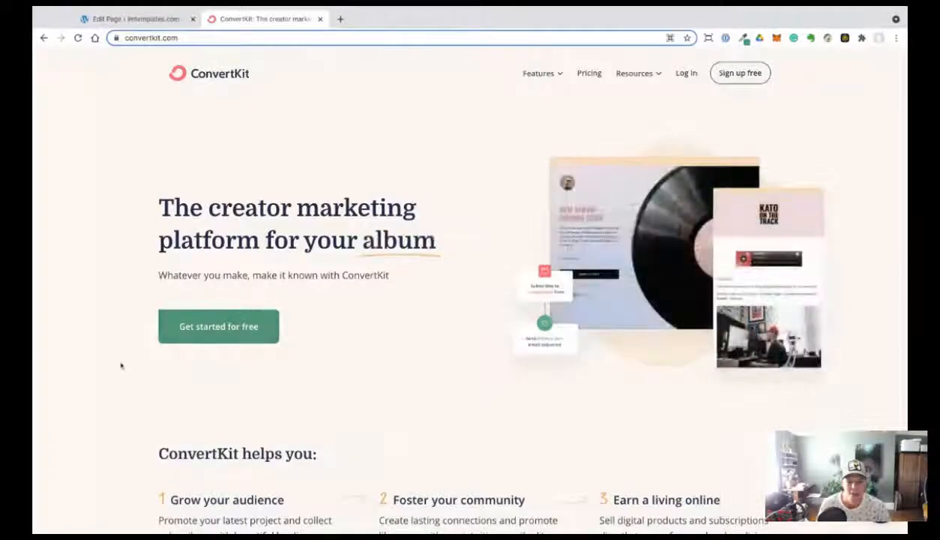
scroll(121, 365, down, 1)
click(148, 16)
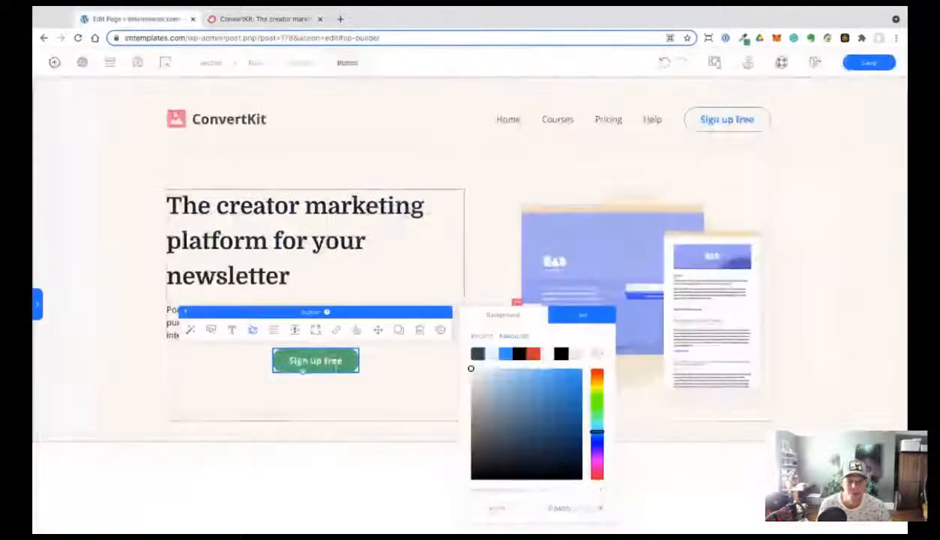
Reduce the green button's border radius to slightly rounded corners and set its border width to 0.
click(317, 331)
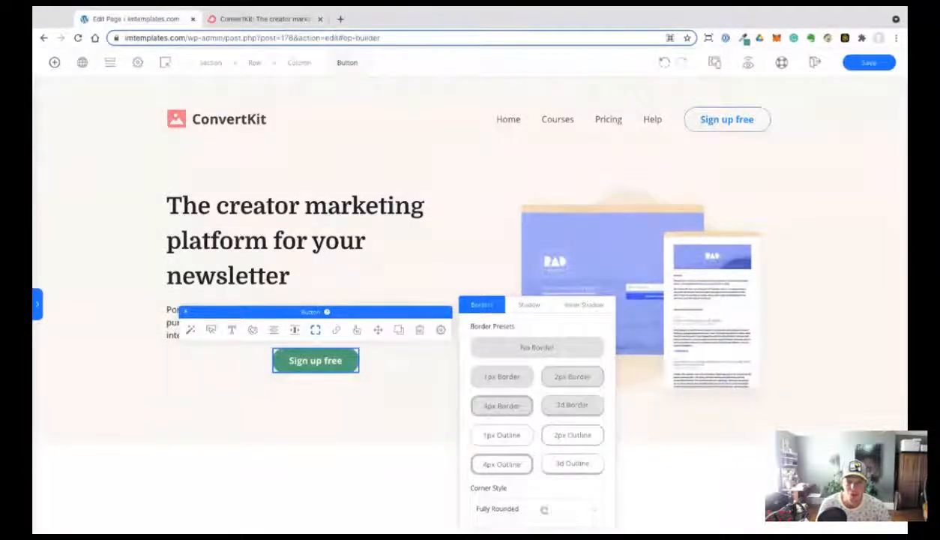
click(441, 330)
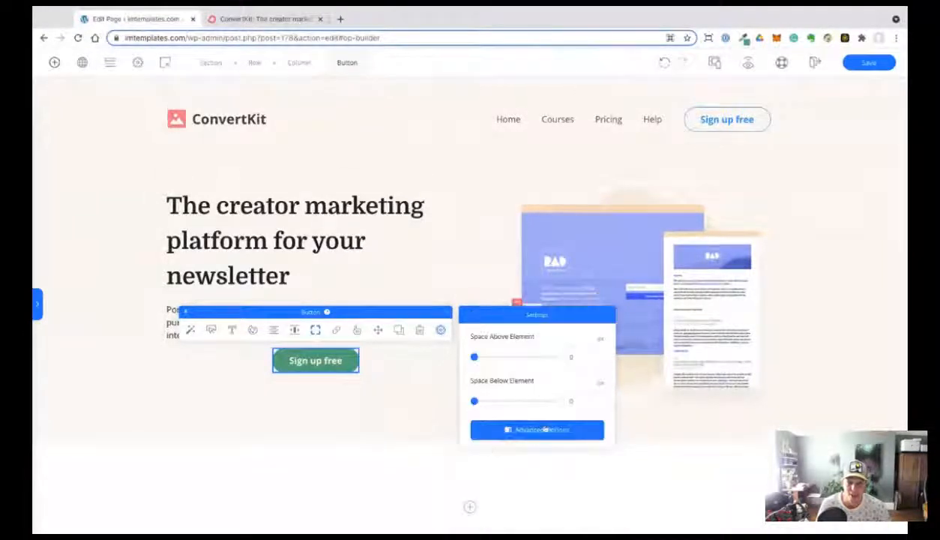
click(545, 430)
click(172, 285)
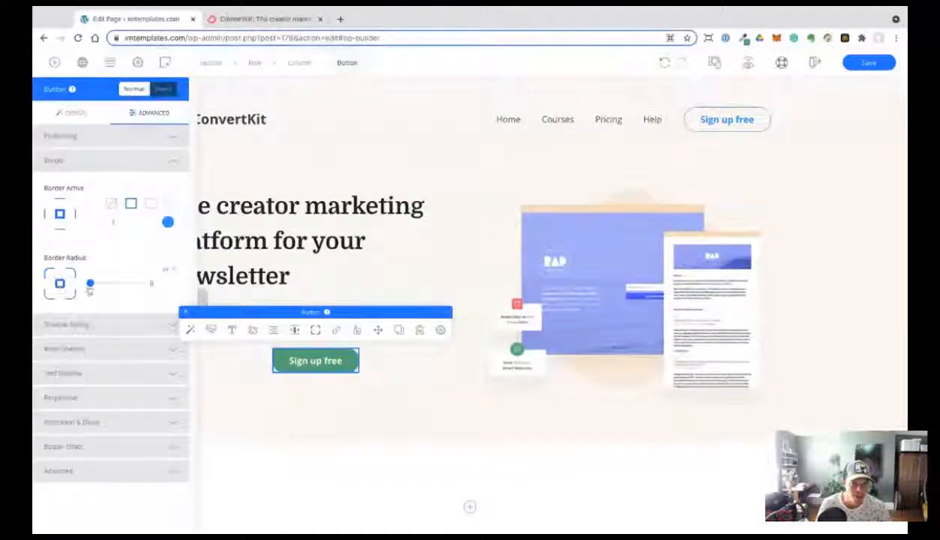
mouse_move(90, 285)
mouse_down()
mouse_move(111, 283)
mouse_move(90, 285)
mouse_up()
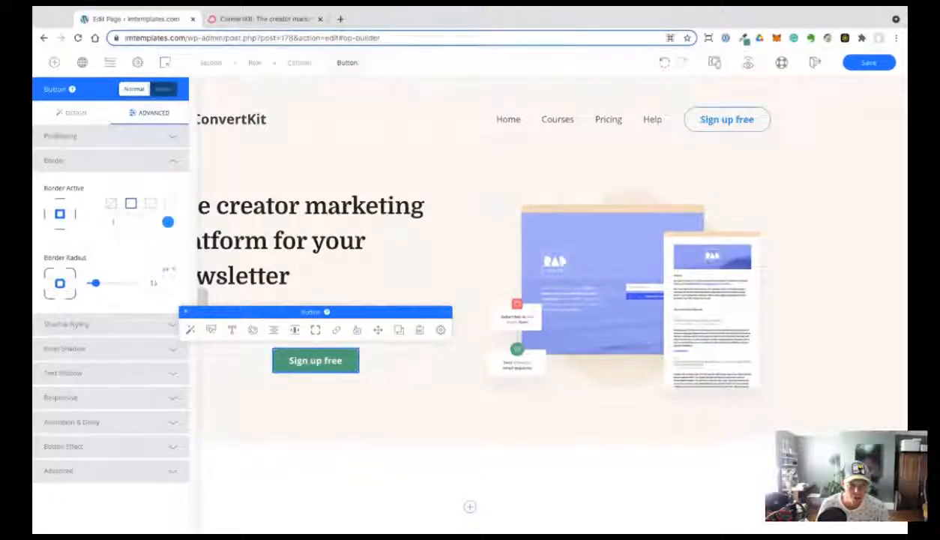
click(294, 442)
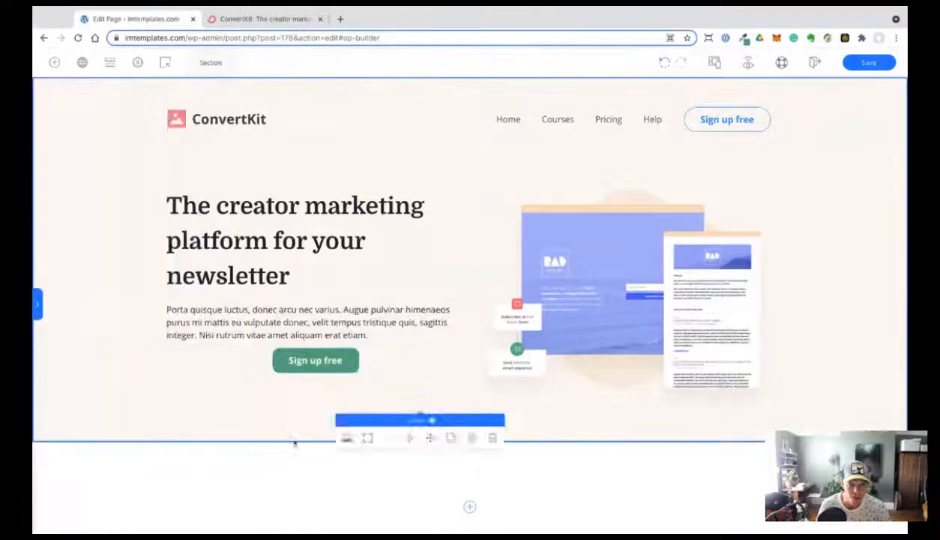
click(296, 361)
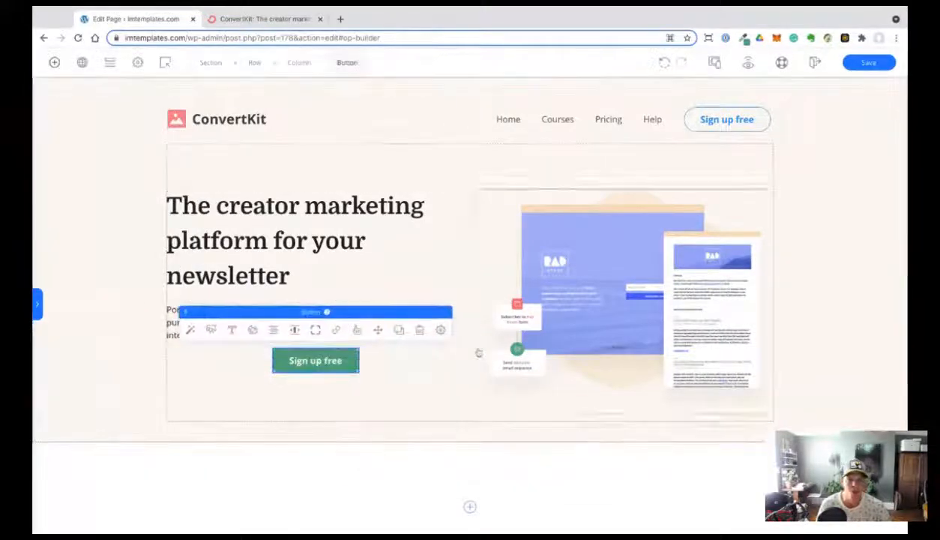
click(440, 330)
click(537, 430)
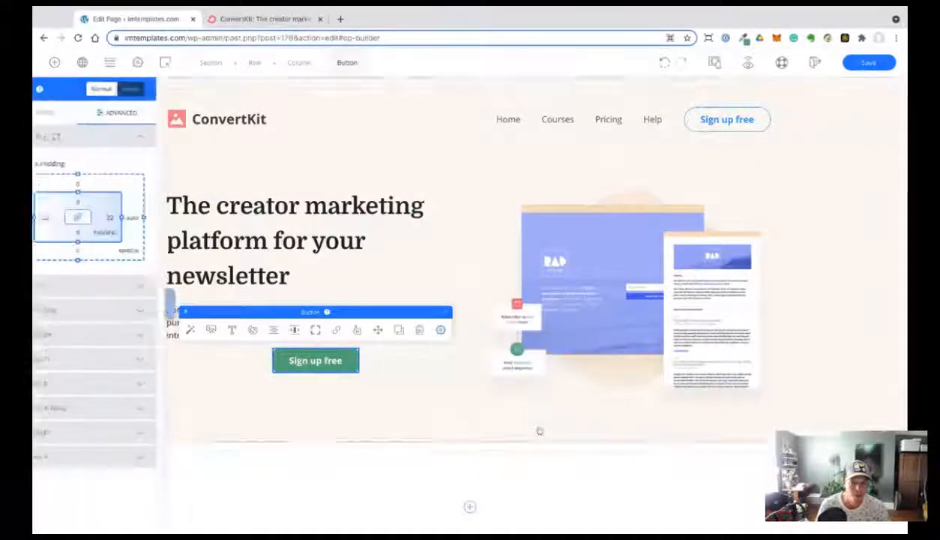
click(109, 293)
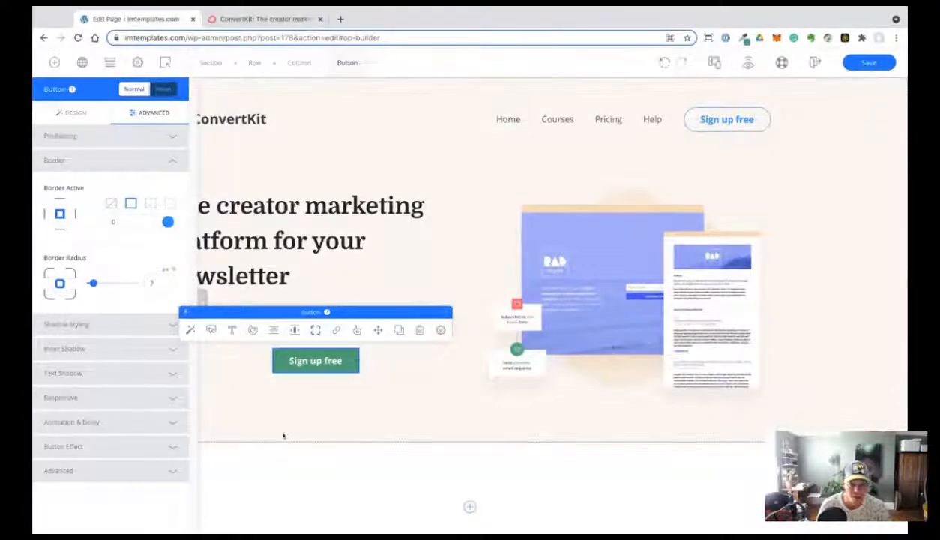
click(283, 433)
Check the call-to-action button on the ConvertKit page and change the green button's text to "Get stared for free".
click(237, 22)
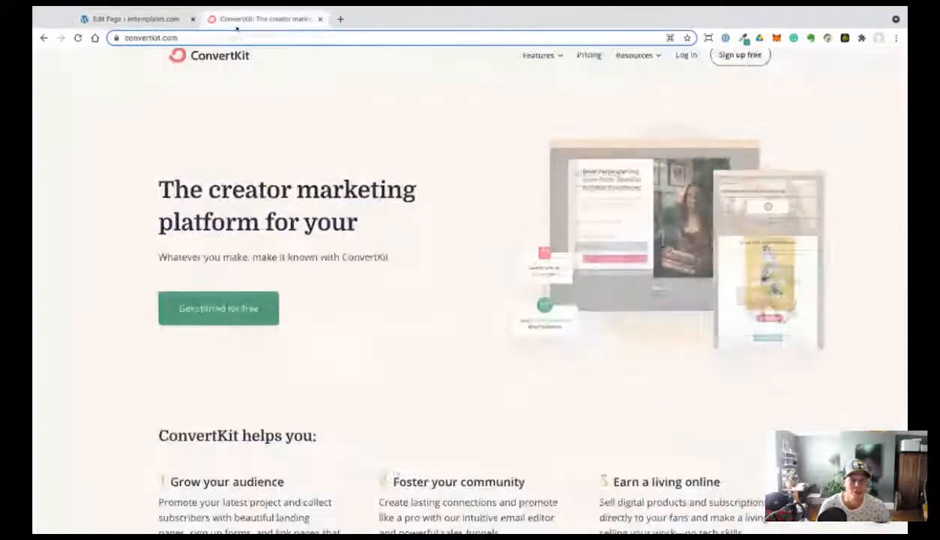
click(161, 21)
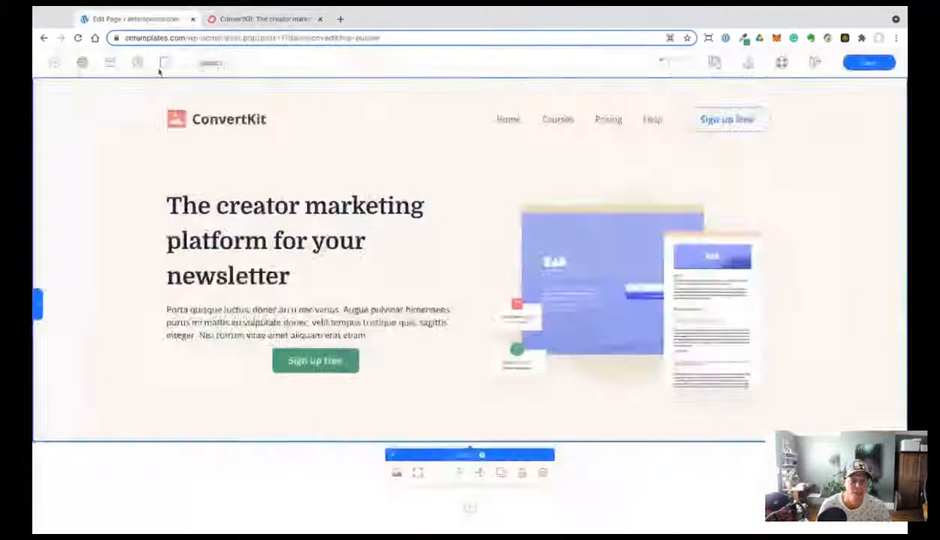
click(311, 365)
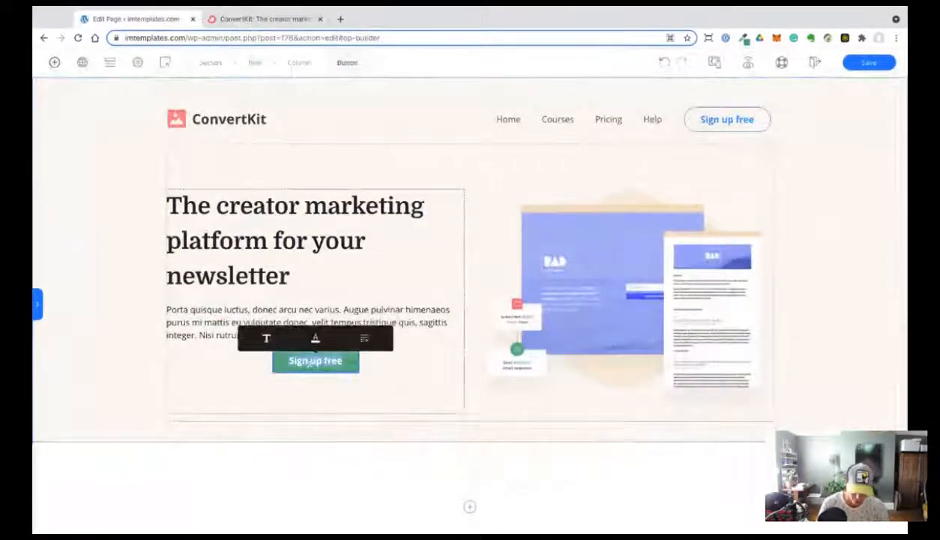
text(Get stared for free)
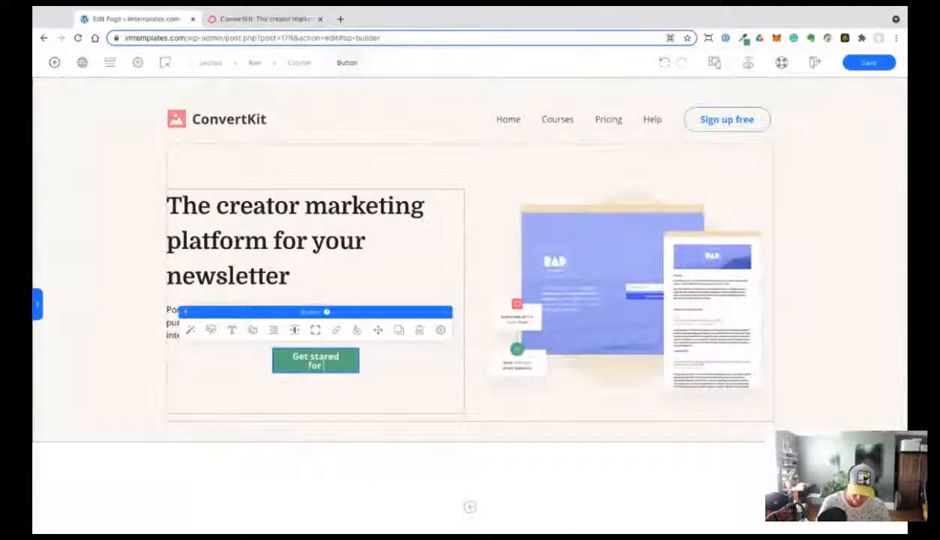
Widen the green button to about 340 px so its text fits on one line.
click(210, 329)
click(534, 315)
click(484, 315)
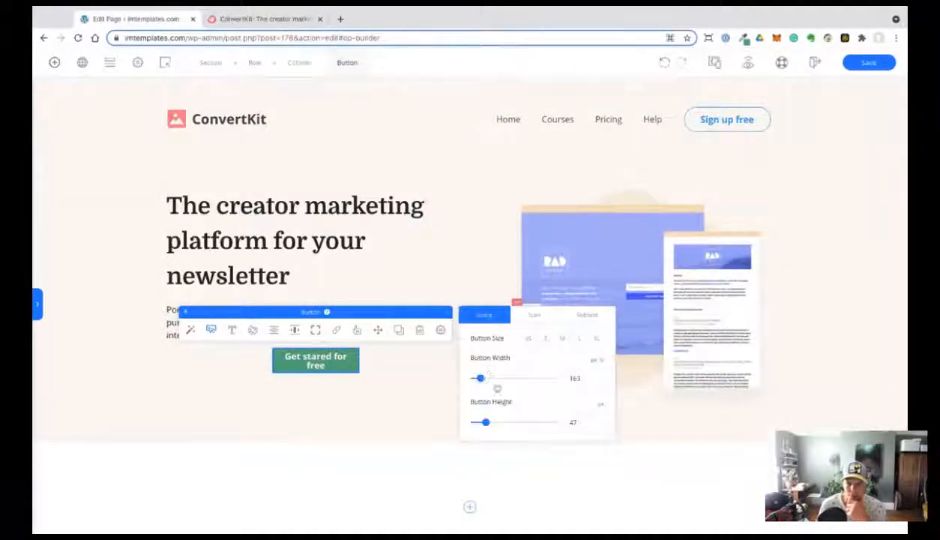
drag(484, 379, 488, 379)
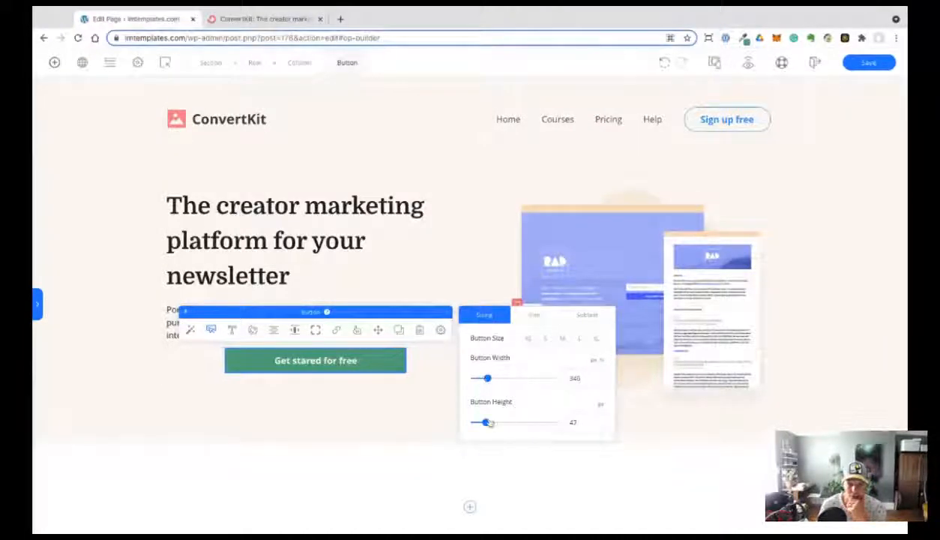
Make the green "Get stared for free" button slightly taller and reduce its border radius.
drag(485, 422, 490, 423)
click(263, 393)
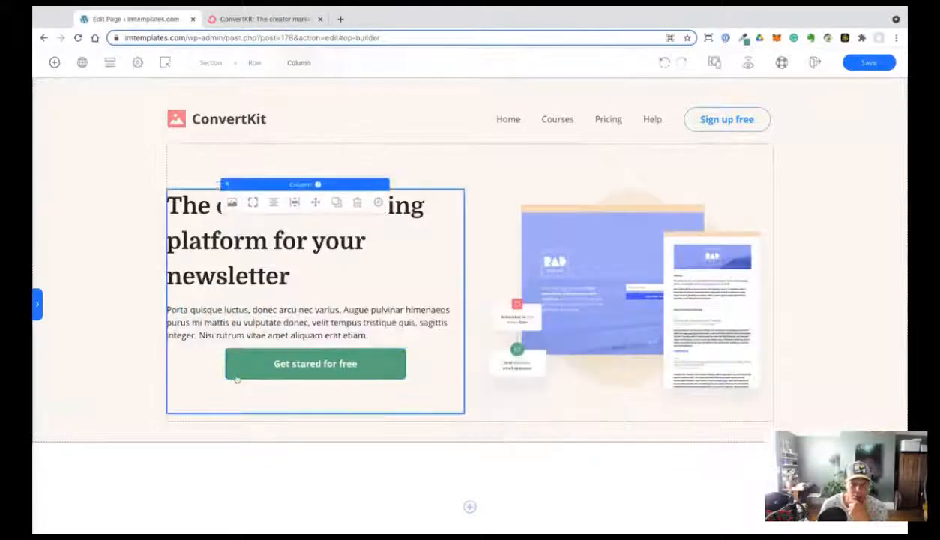
click(235, 375)
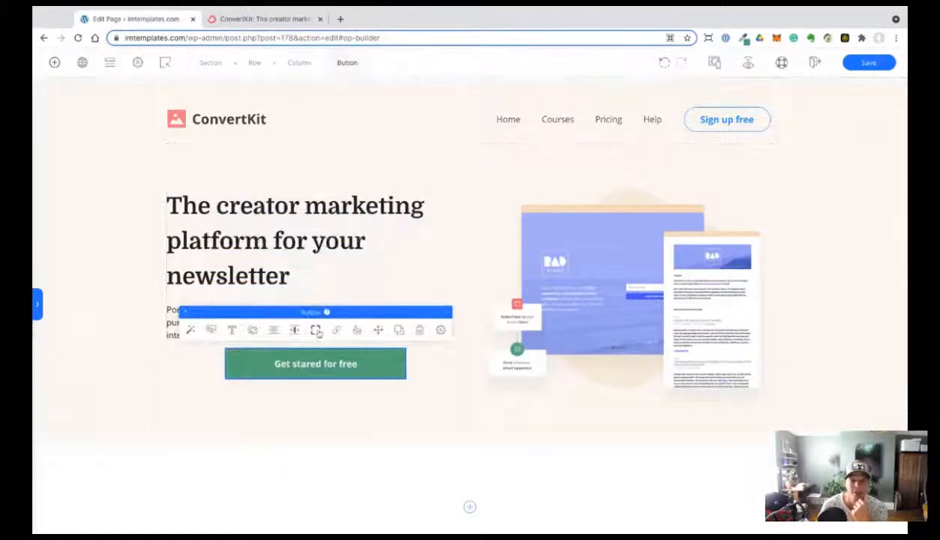
click(316, 331)
click(441, 330)
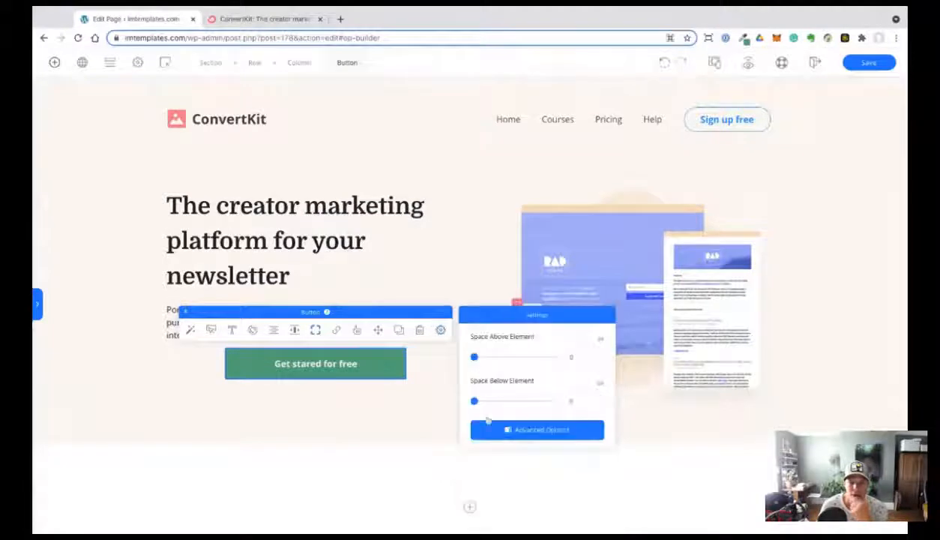
click(536, 430)
click(85, 285)
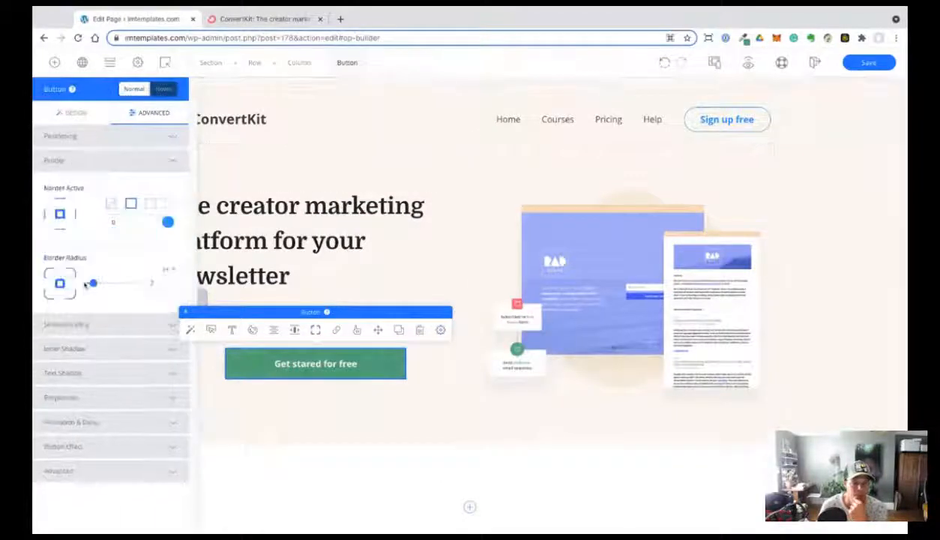
drag(96, 286, 90, 284)
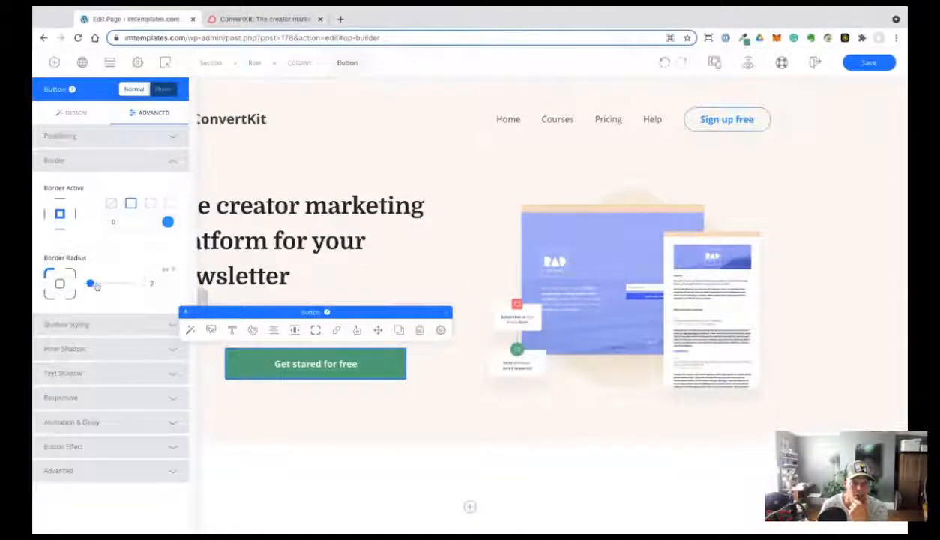
Increase the green button's height a little more and align the button left, in line with the paragraph.
click(210, 330)
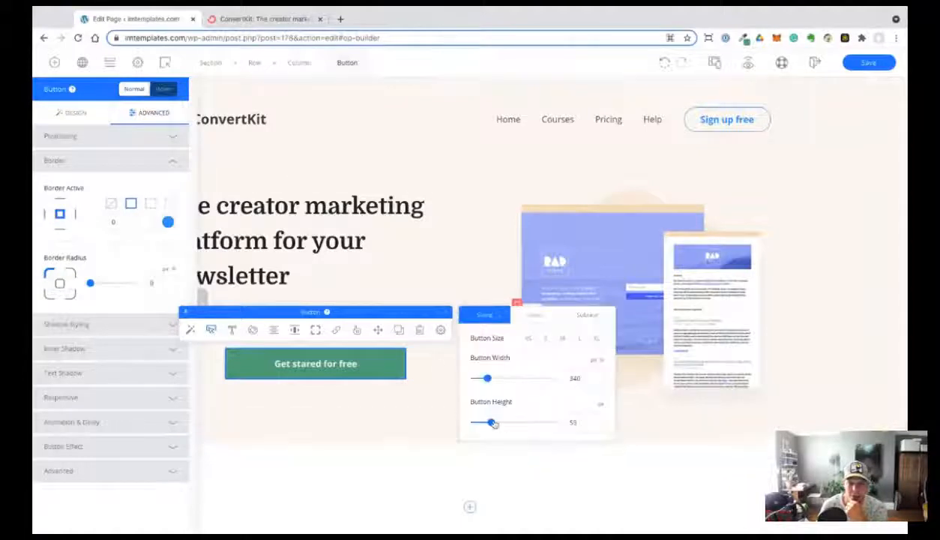
drag(492, 425, 495, 425)
click(411, 423)
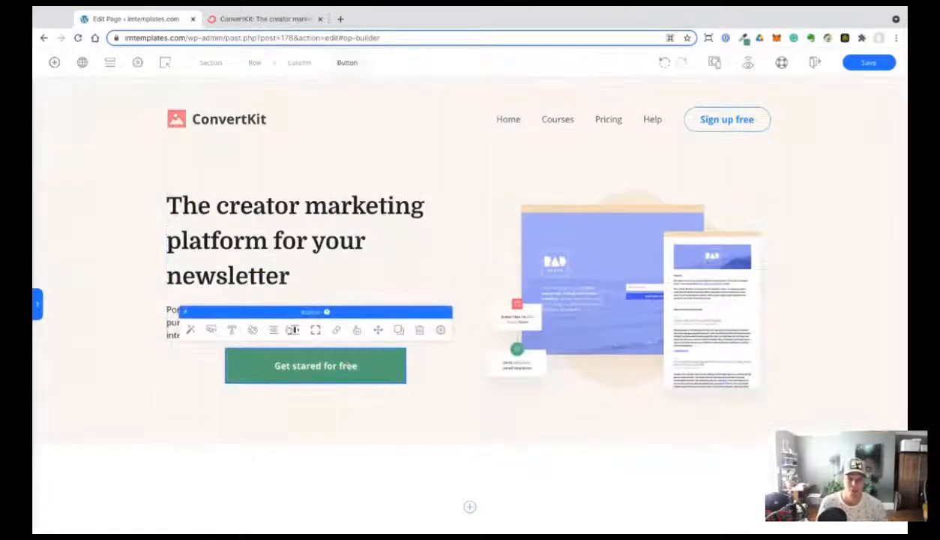
click(295, 330)
click(561, 337)
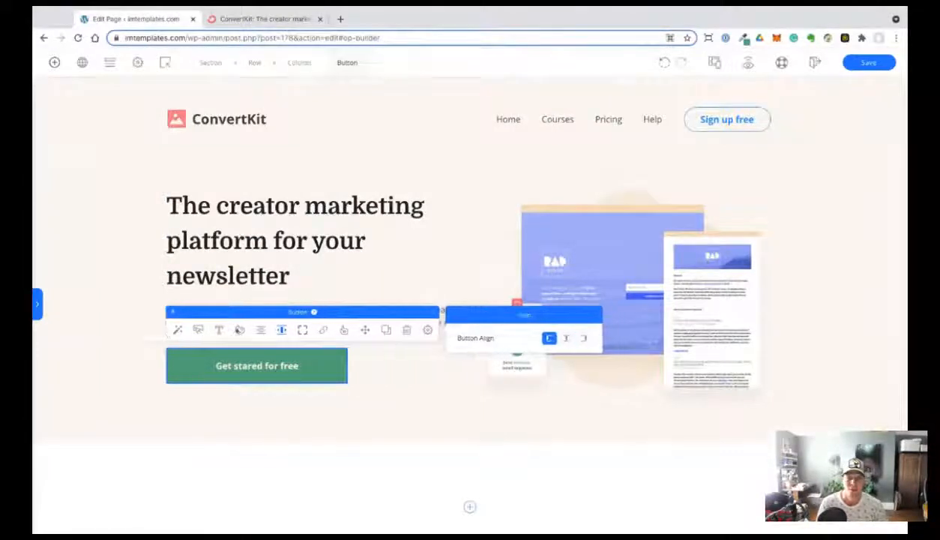
Add a small amount of space above the green button to separate it from the paragraph.
click(277, 378)
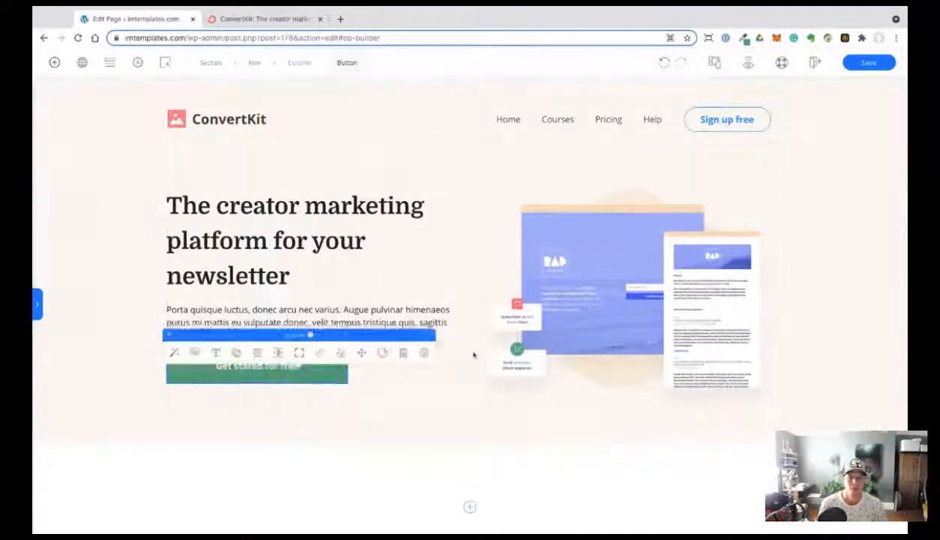
click(383, 330)
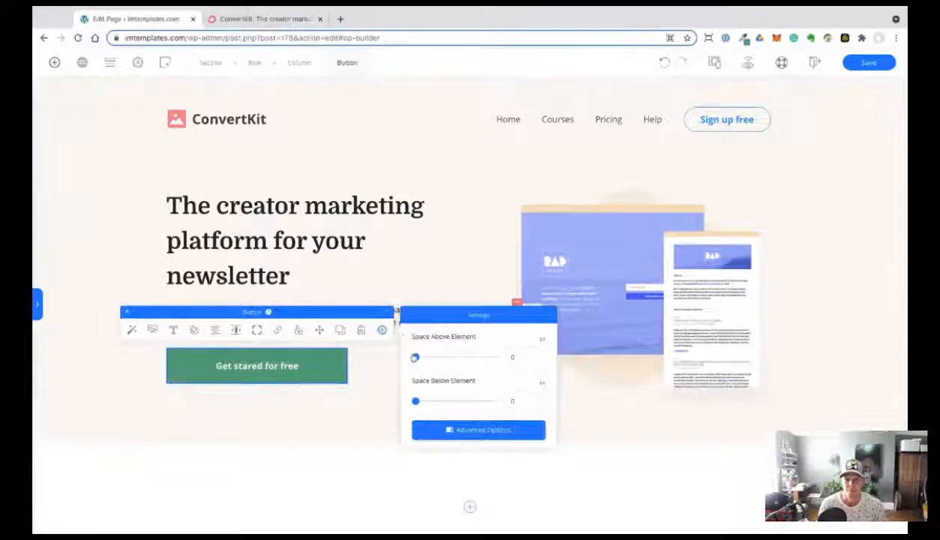
drag(415, 357, 424, 357)
click(150, 253)
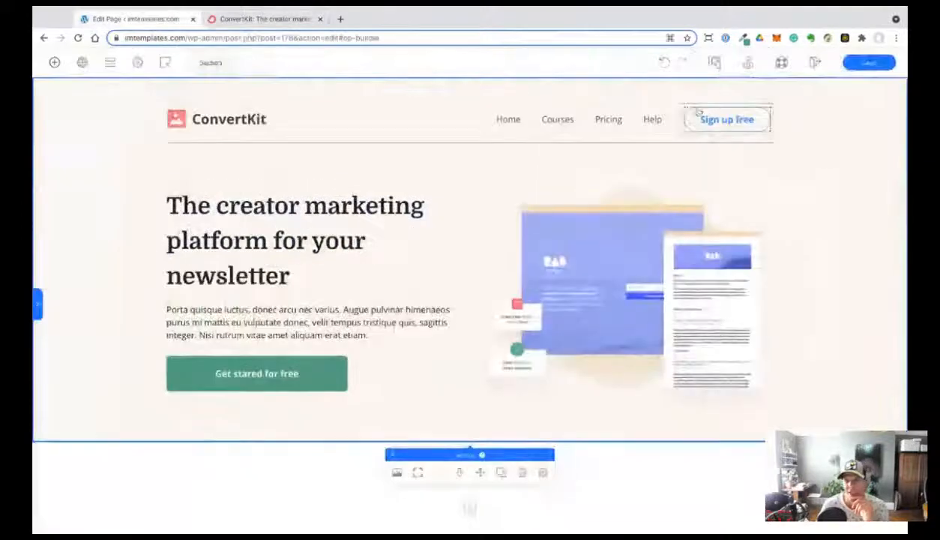
Set the "Sign up free" button's text colour to light grey and its font weight to Normal.
click(686, 114)
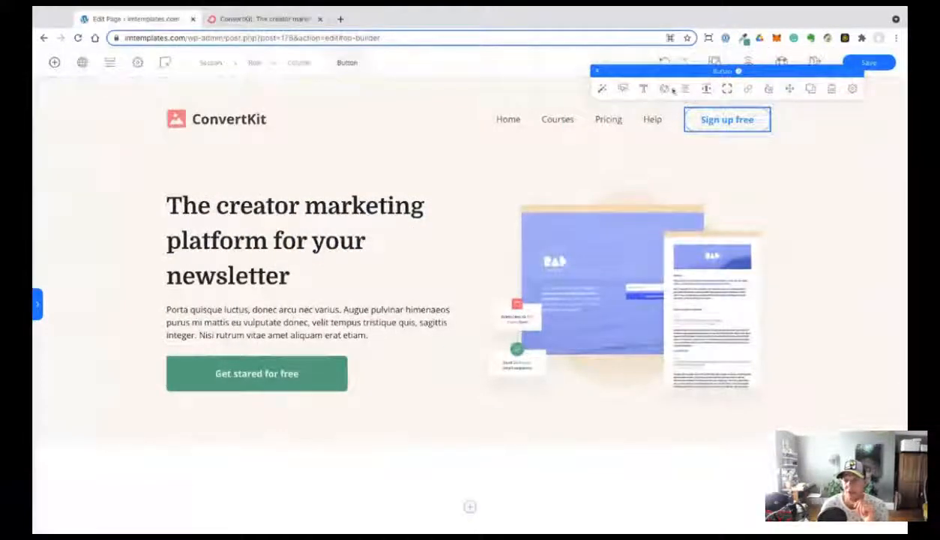
click(665, 88)
click(550, 76)
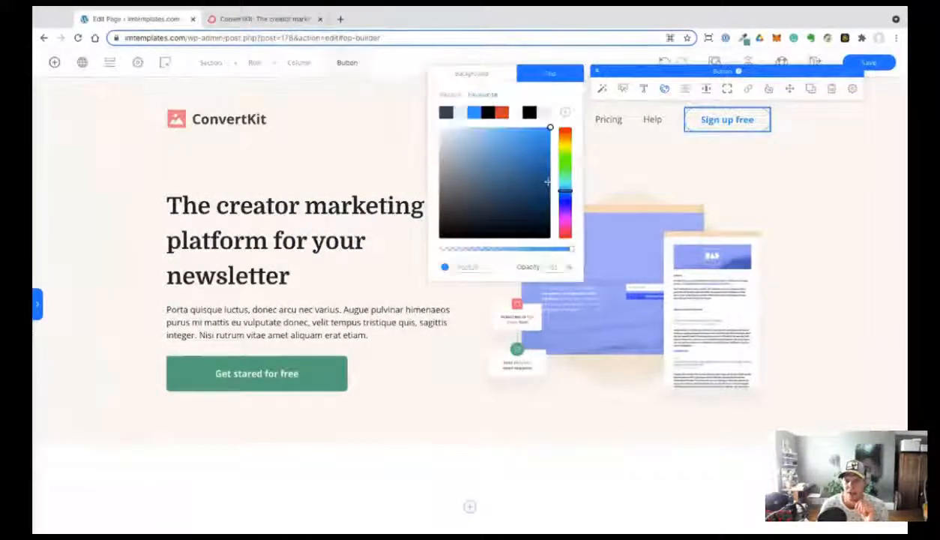
drag(431, 174, 431, 158)
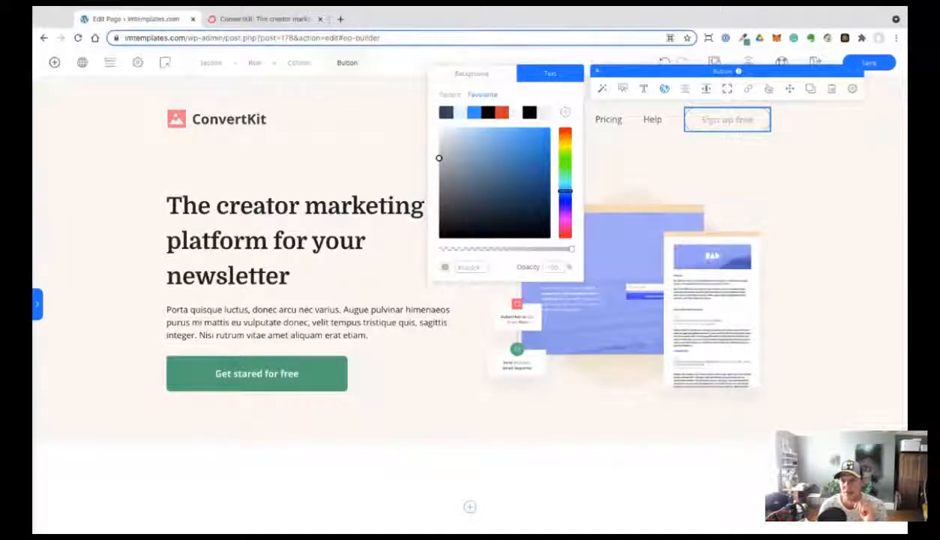
click(643, 89)
click(505, 155)
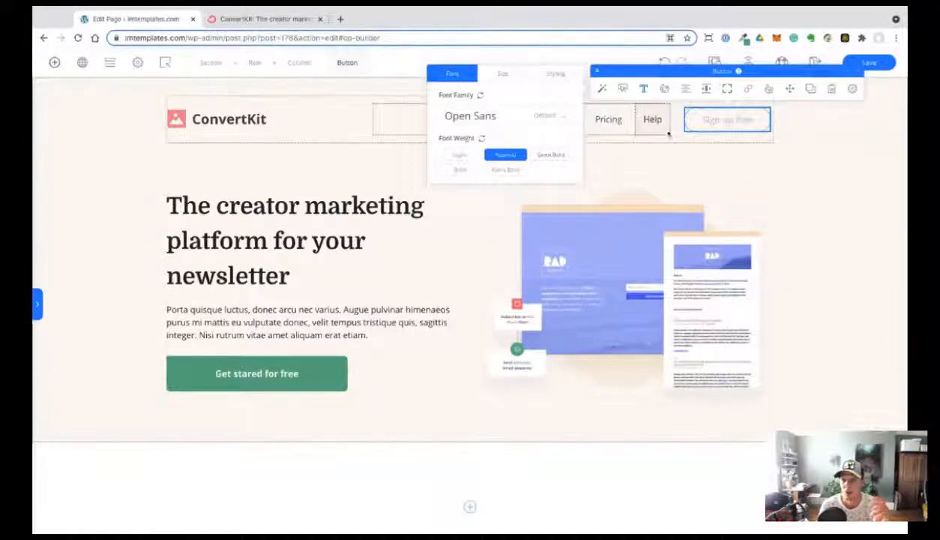
click(130, 240)
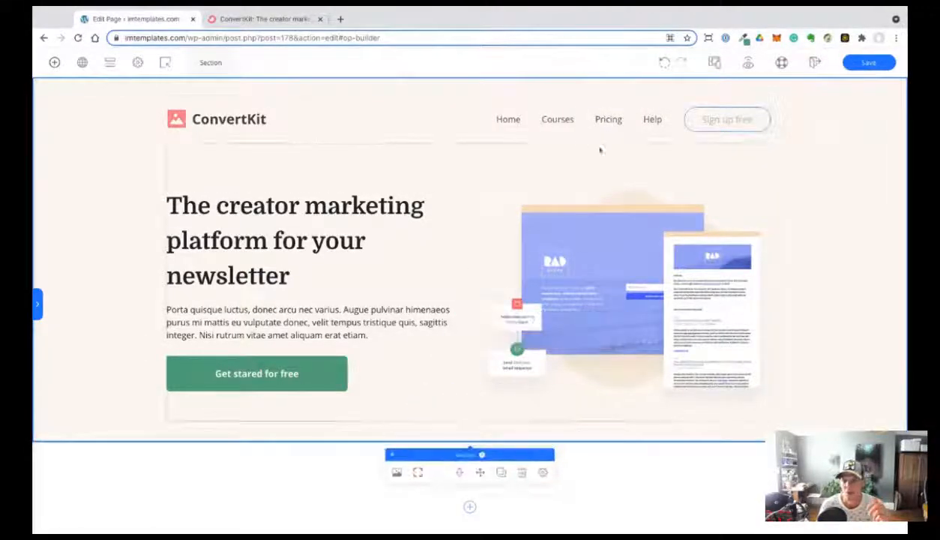
Switch to the ConvertKit page and copy the dark navy colour of its main heading with the colour picker.
click(240, 19)
scroll(330, 124, up, 1)
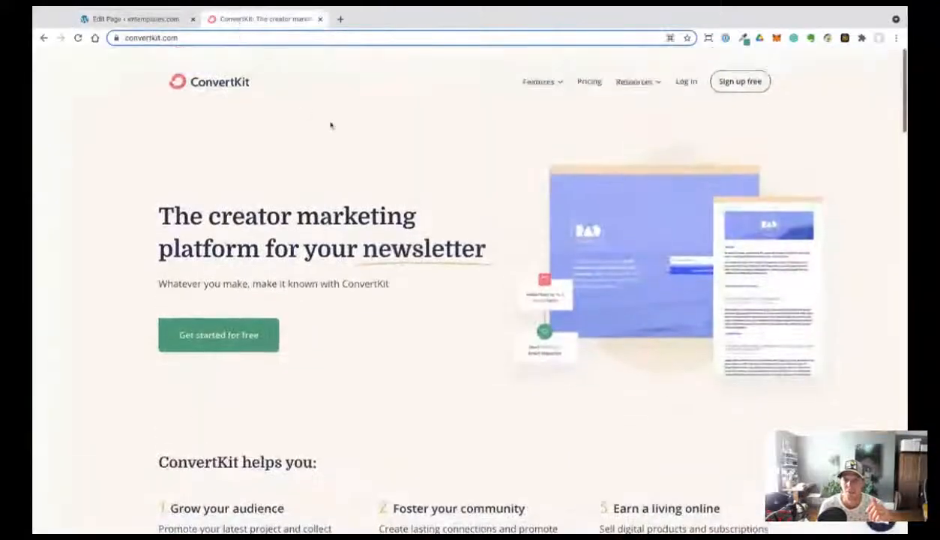
click(742, 38)
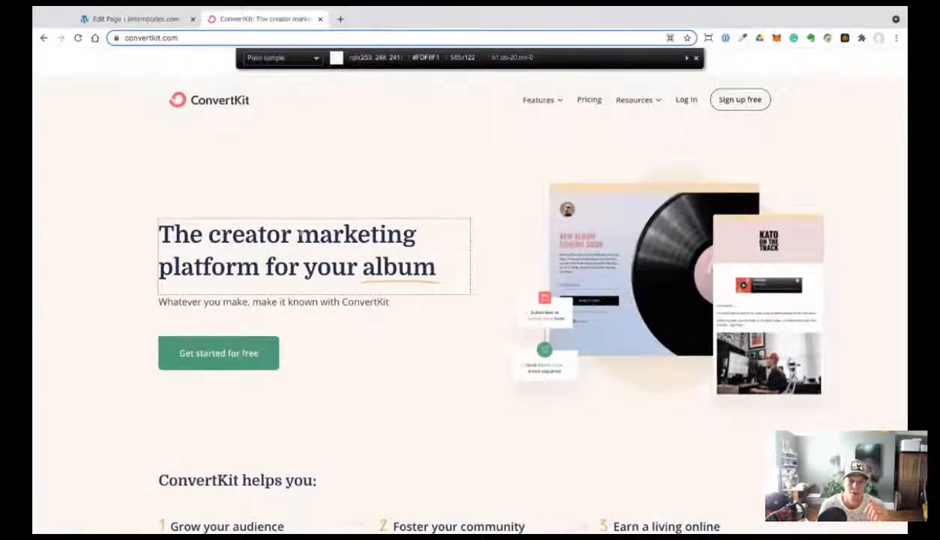
click(295, 229)
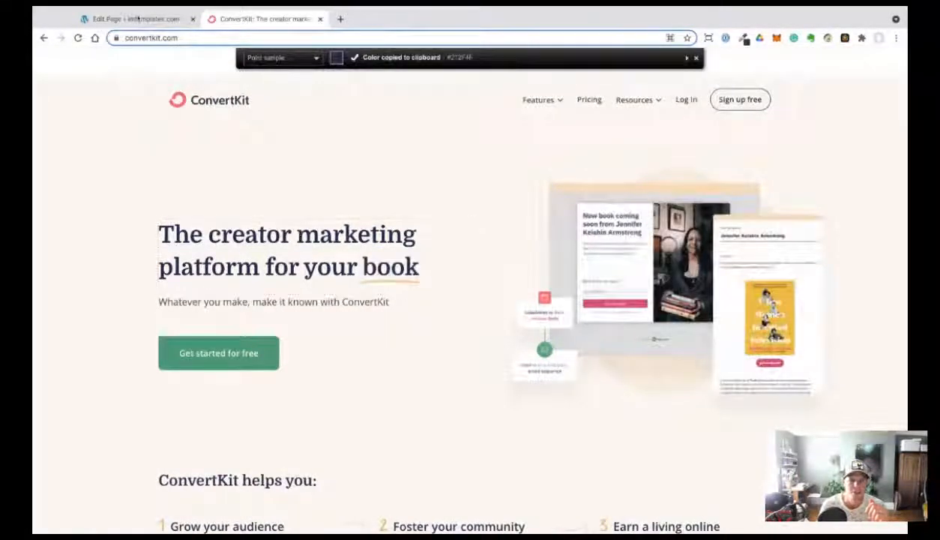
Return to the OptimizePress page and apply the copied navy as the hero headline's text colour.
click(137, 19)
click(278, 210)
click(263, 172)
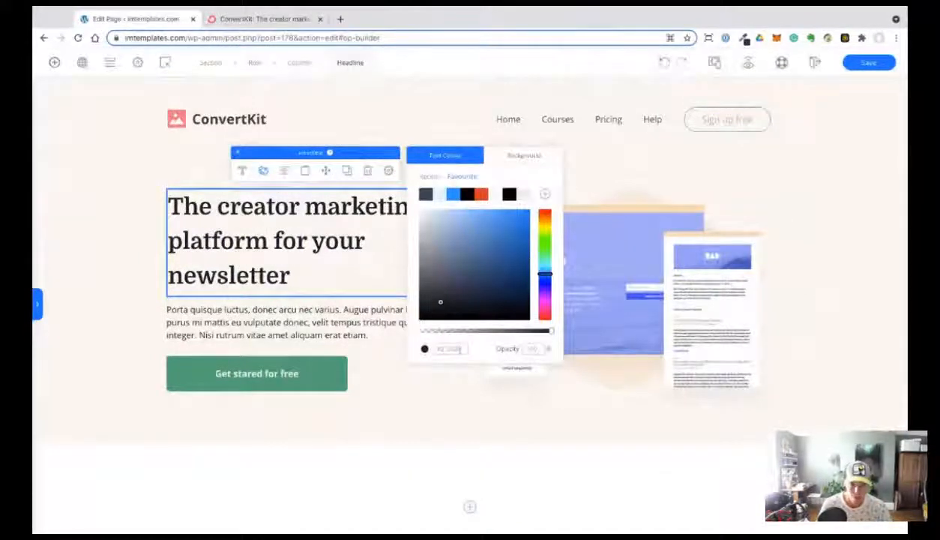
key(ctrl+v)
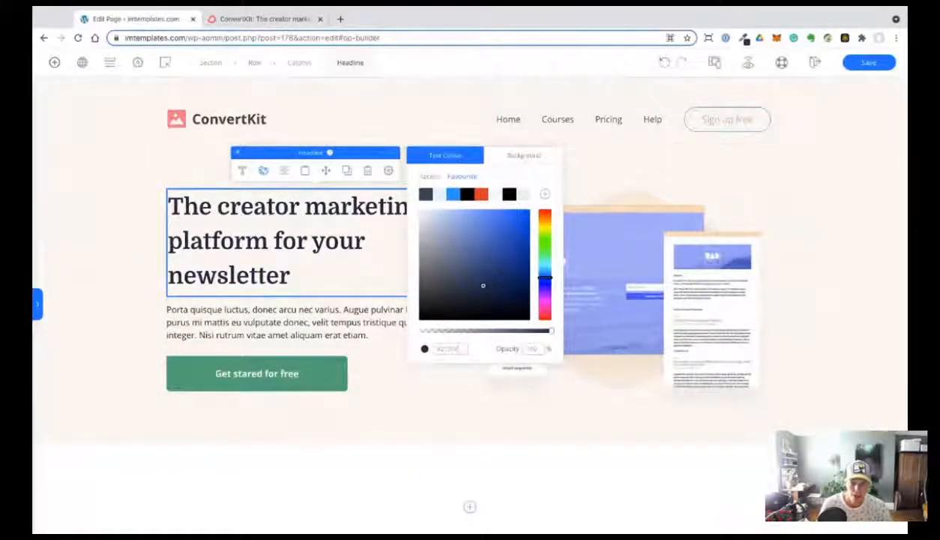
Set the text colour of the header menu items to the same copied navy.
click(615, 122)
click(690, 126)
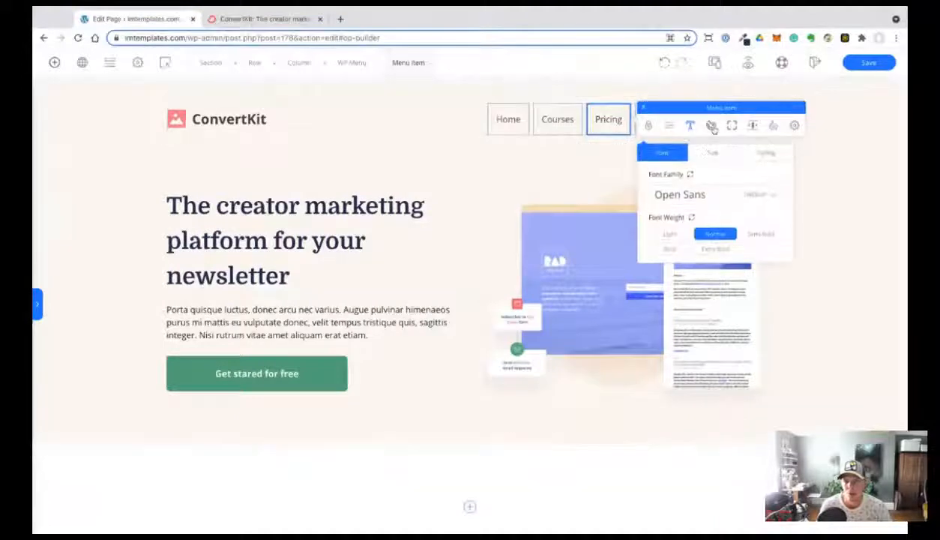
click(712, 126)
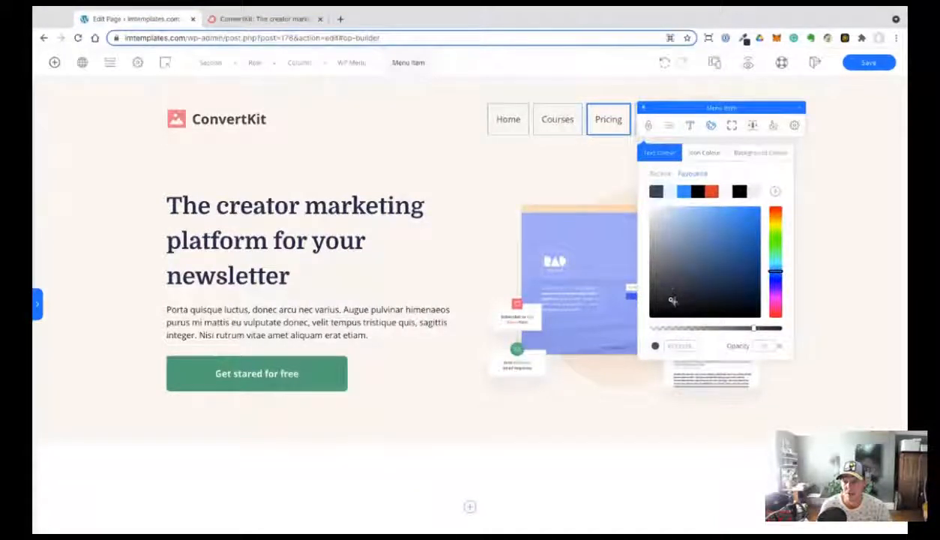
click(651, 279)
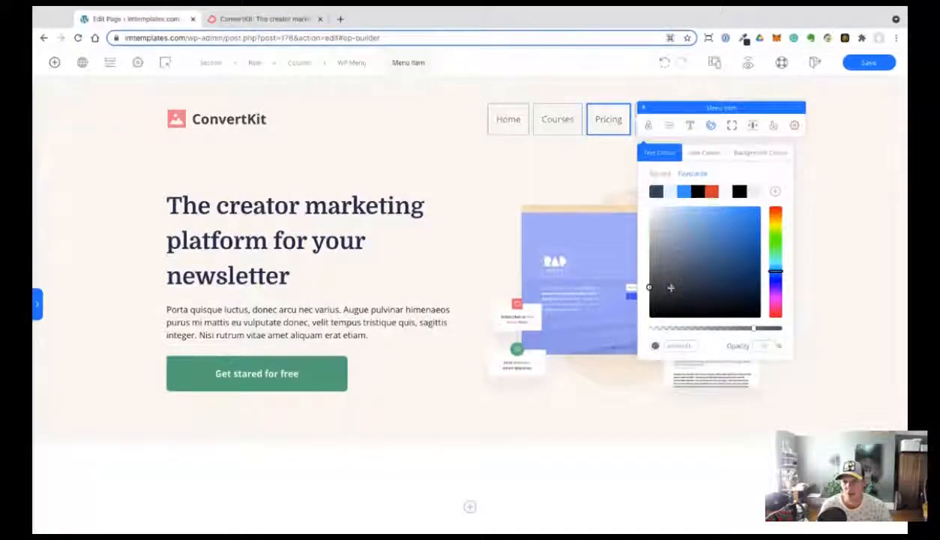
click(714, 282)
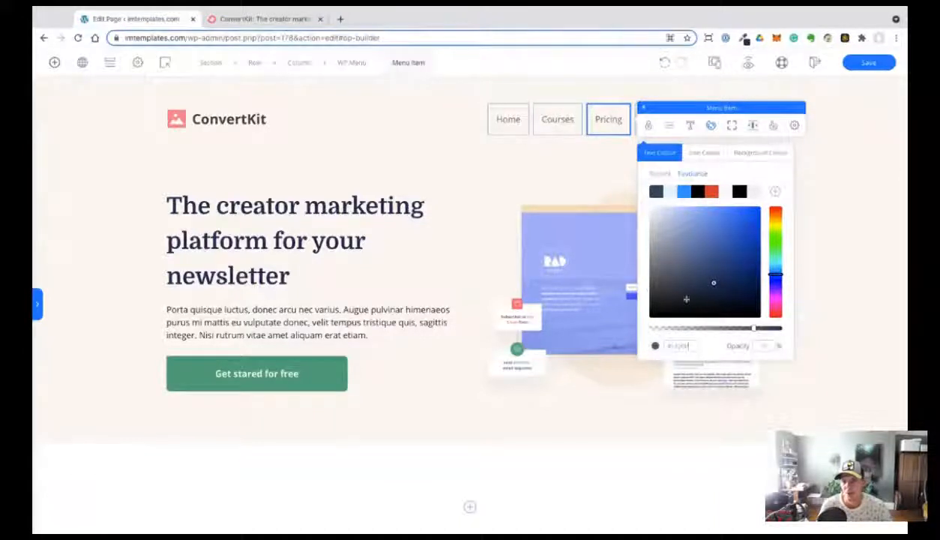
click(814, 159)
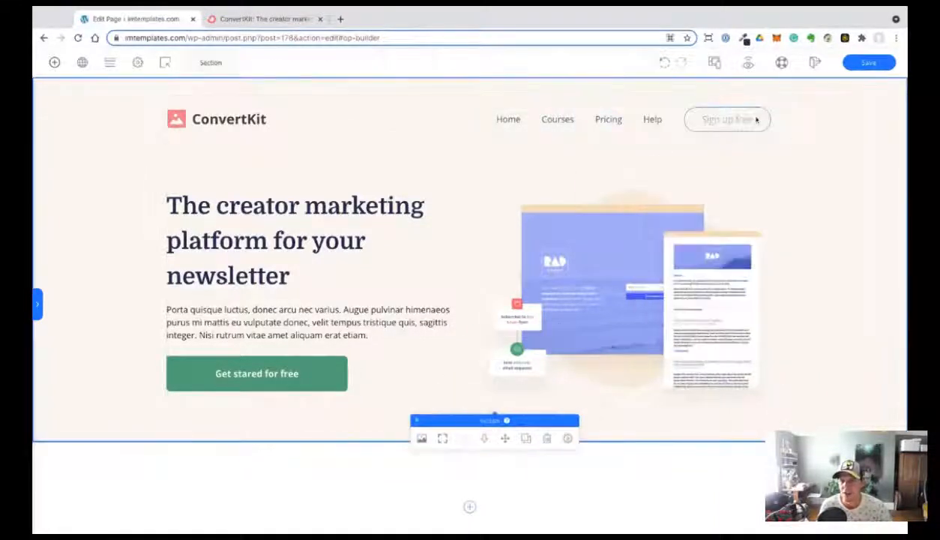
Change the border colour of the header's "Sign up free" button to the copied navy.
click(741, 114)
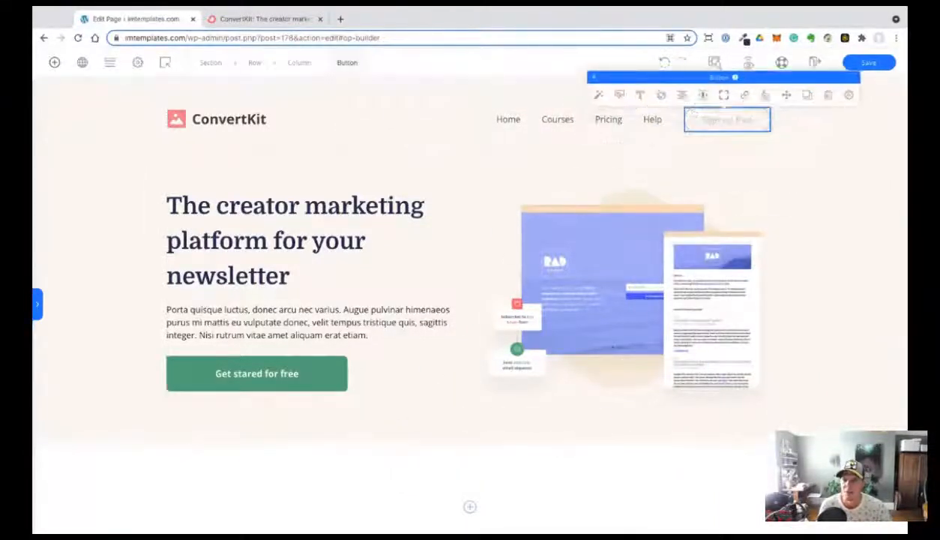
click(727, 88)
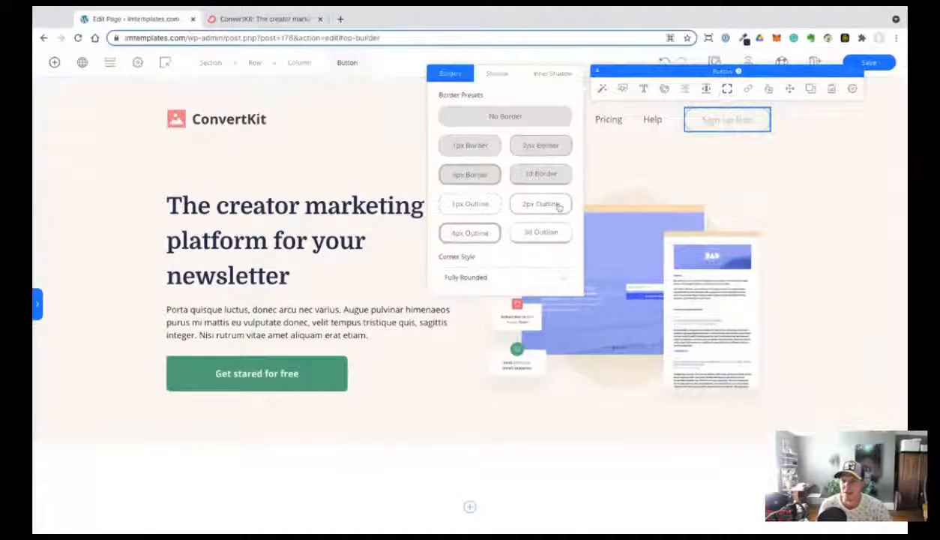
click(509, 80)
click(537, 79)
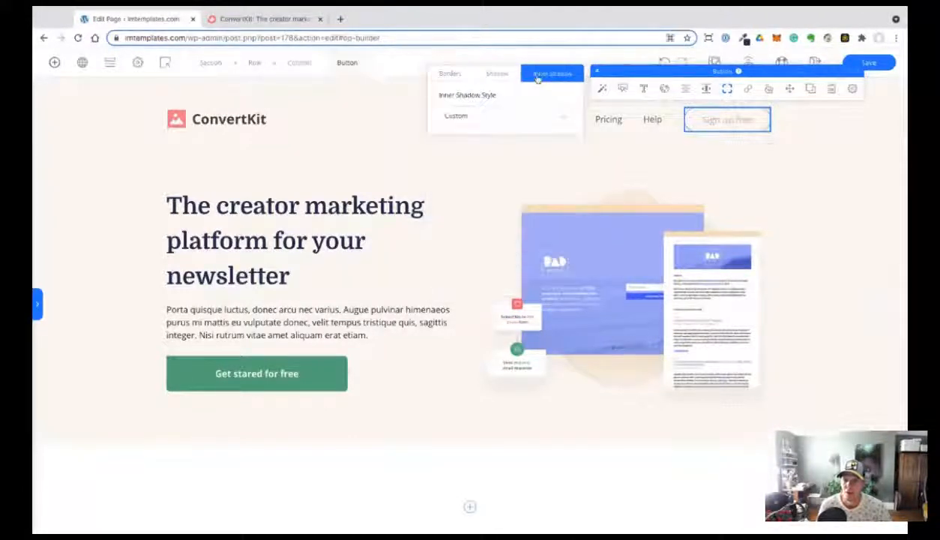
click(663, 88)
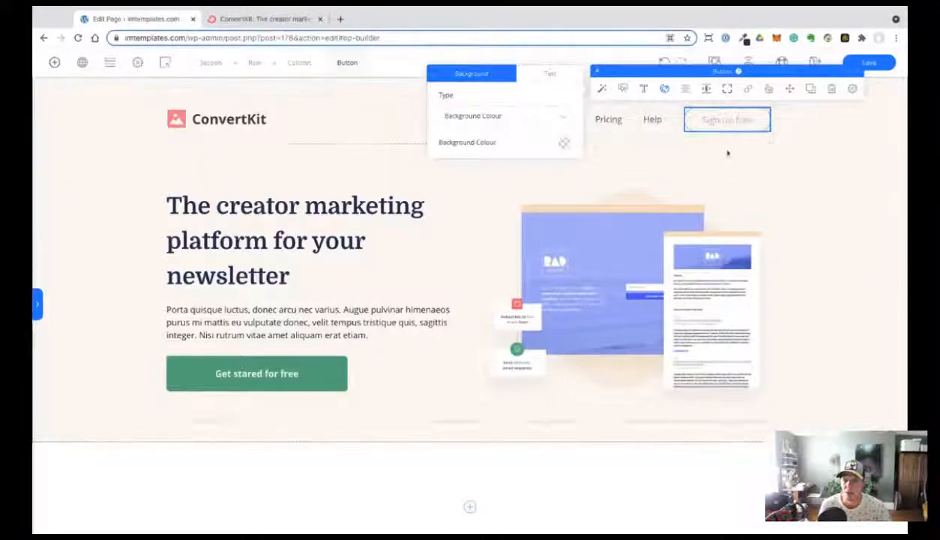
click(706, 89)
click(528, 189)
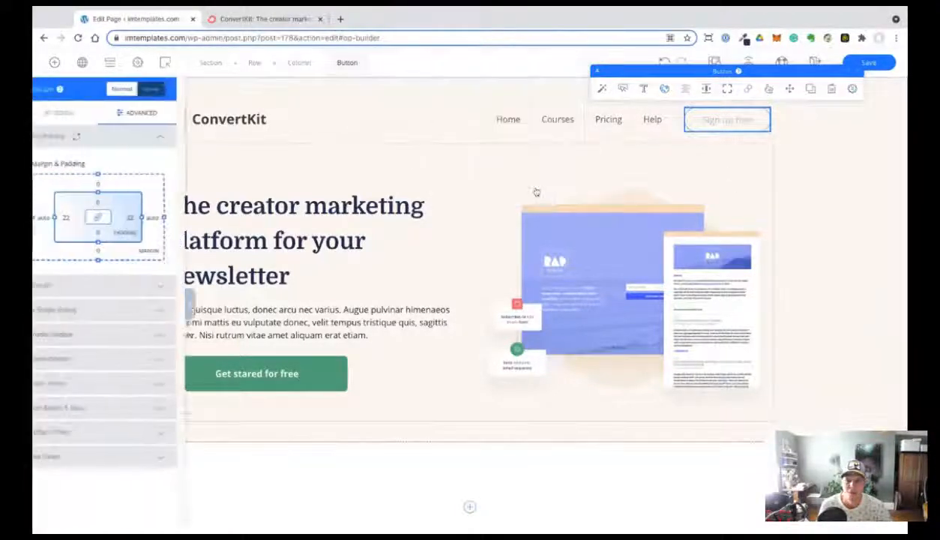
click(177, 282)
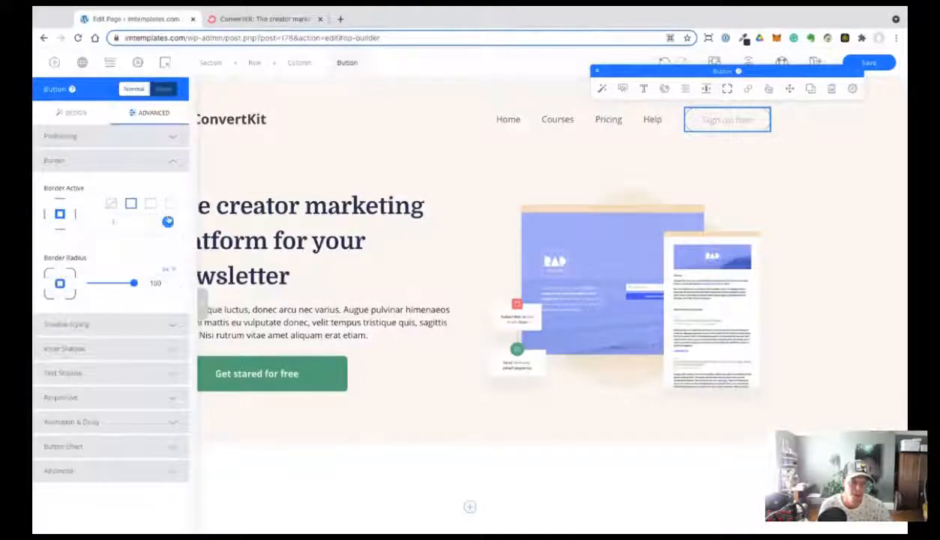
click(166, 218)
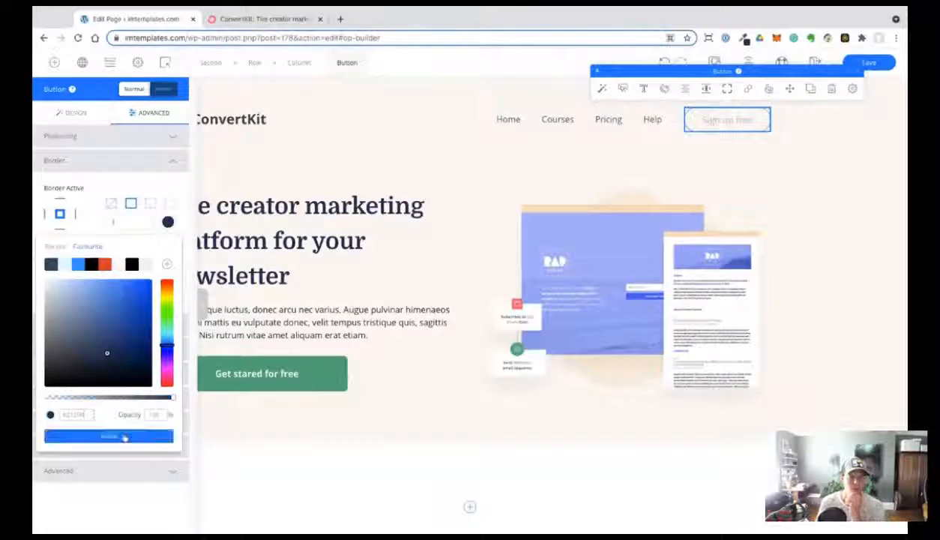
click(108, 436)
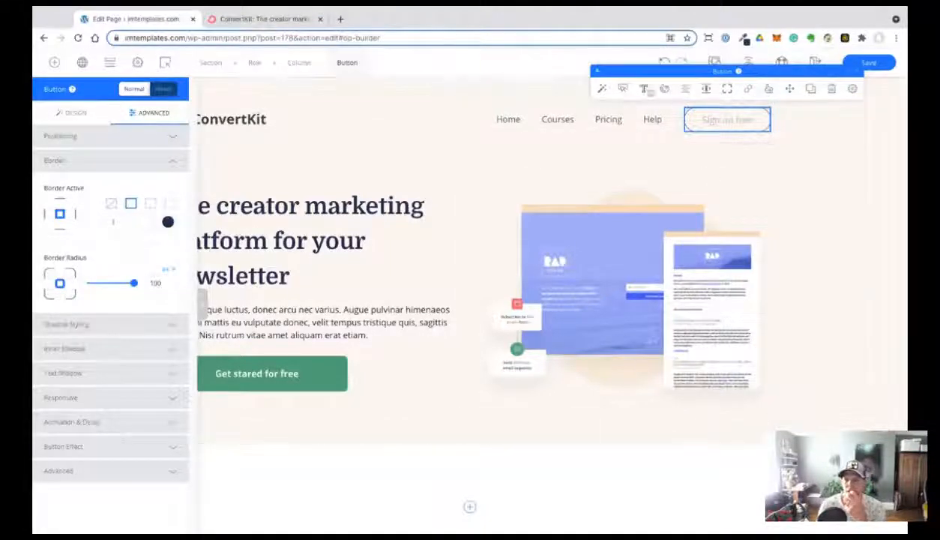
Set the text colour of the header's "Sign up free" button to the copied navy.
click(666, 90)
click(553, 76)
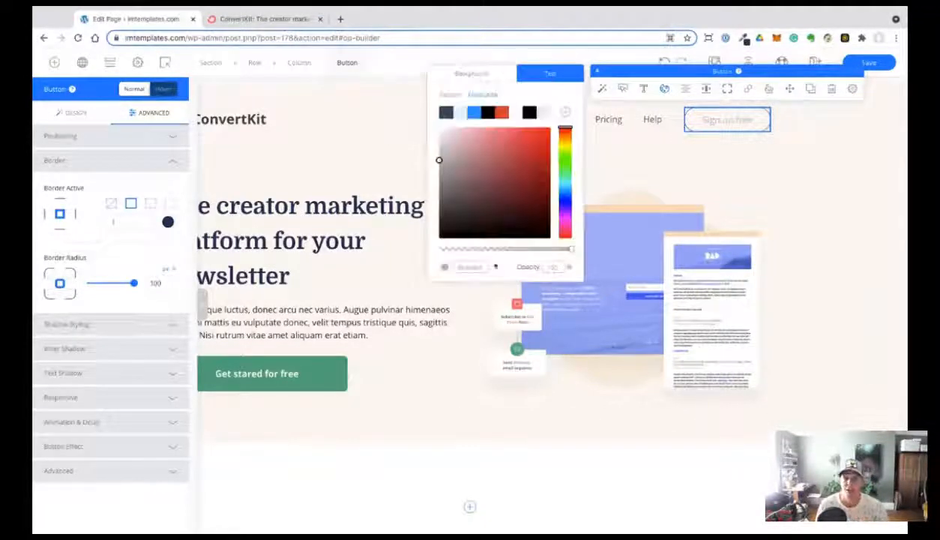
double_click(462, 267)
key(super+v)
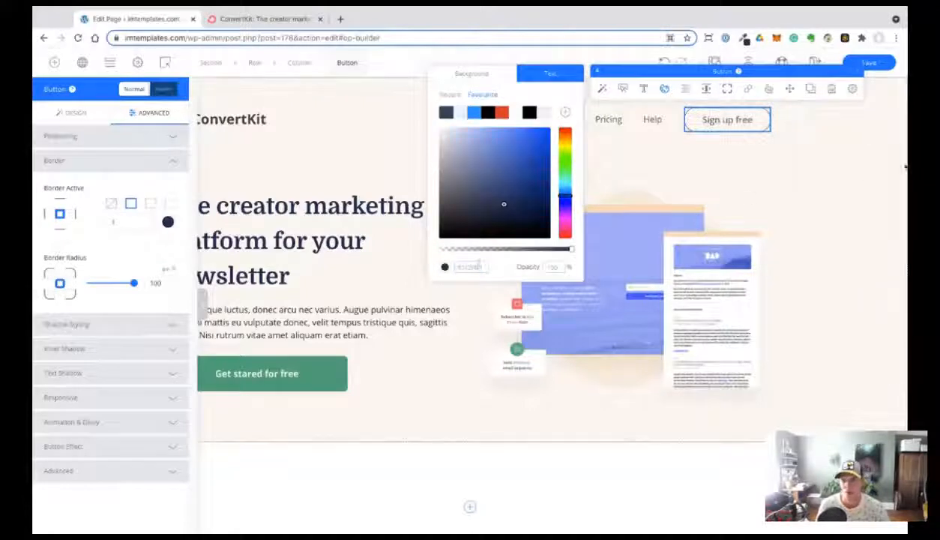
click(843, 208)
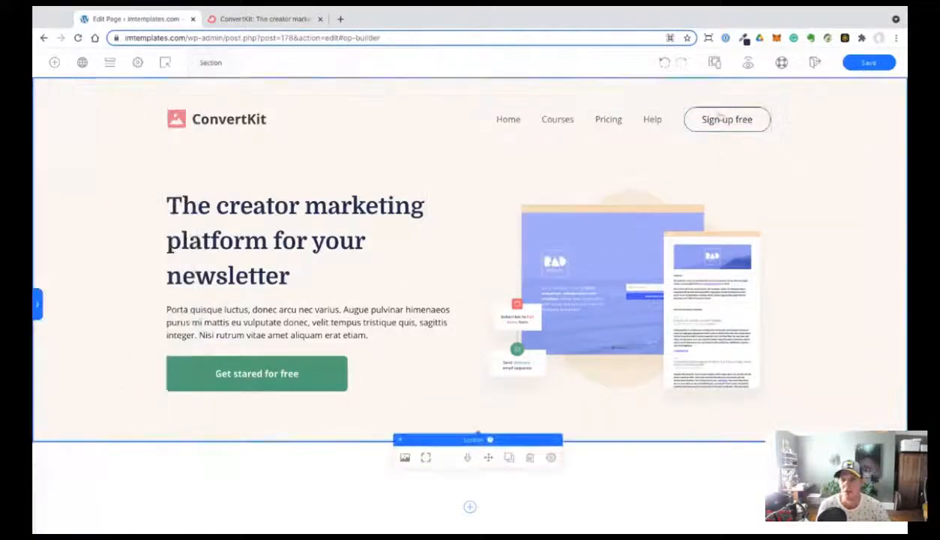
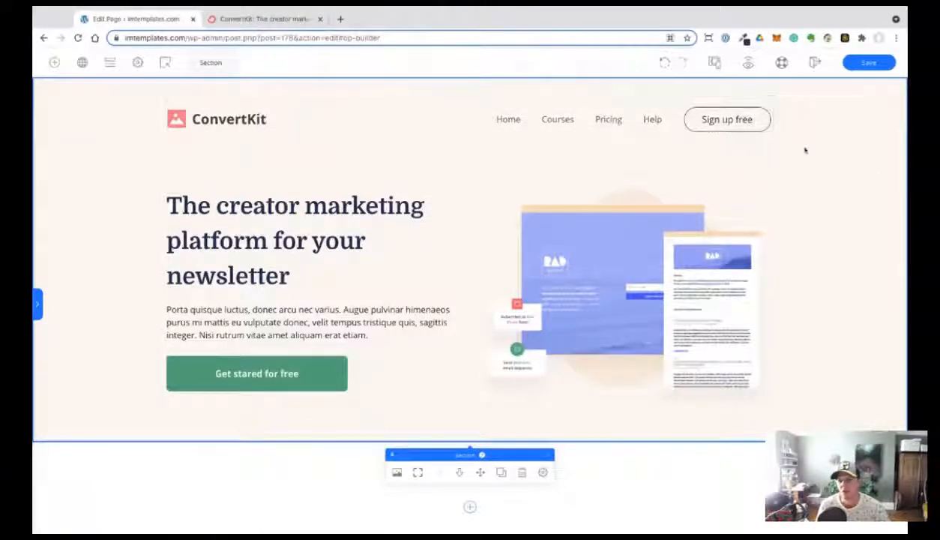
Check the header on the ConvertKit page, then return to the builder and set the header menu items' font size to 15 px.
click(244, 19)
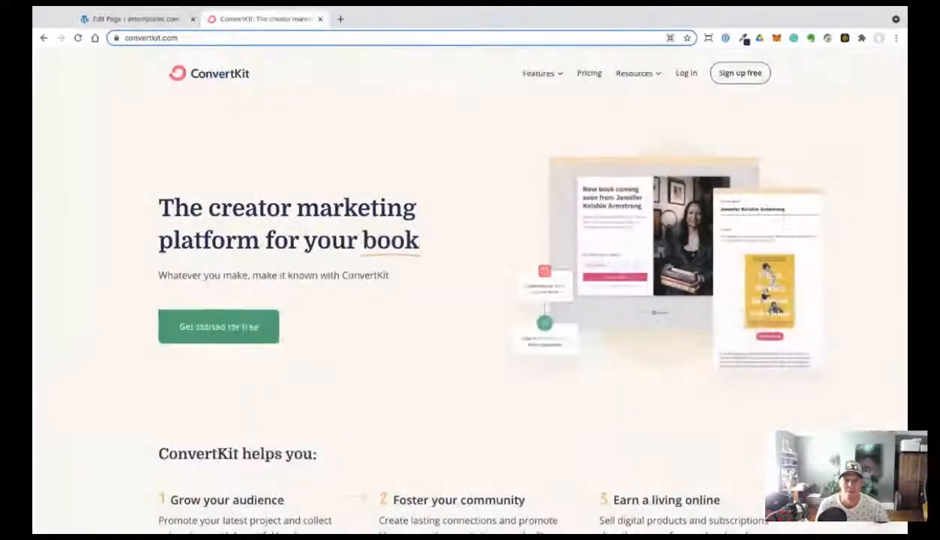
click(139, 19)
click(614, 116)
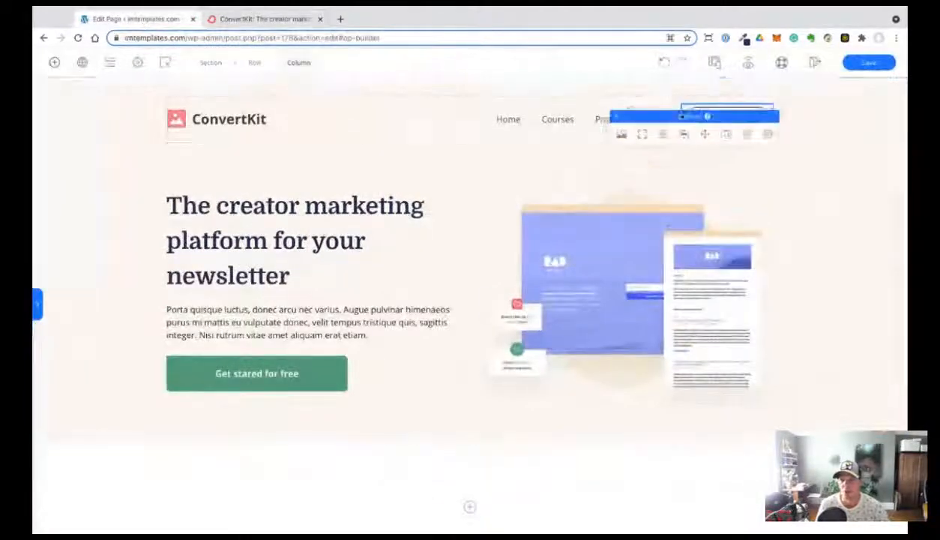
click(649, 120)
click(731, 127)
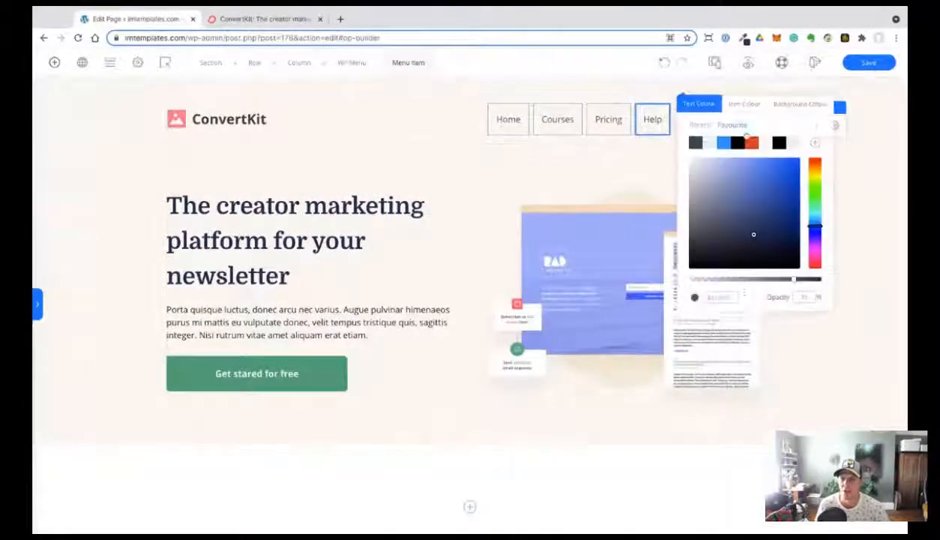
click(731, 126)
click(753, 152)
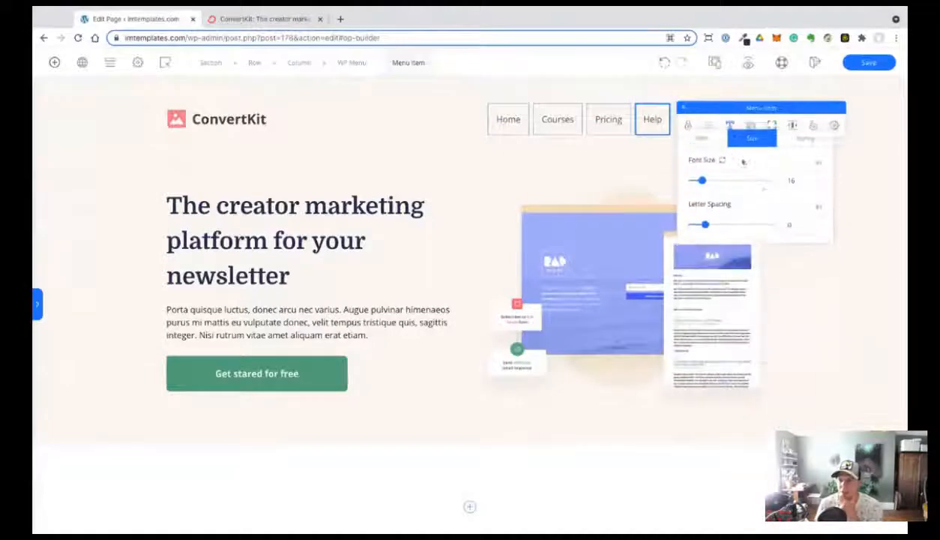
click(813, 197)
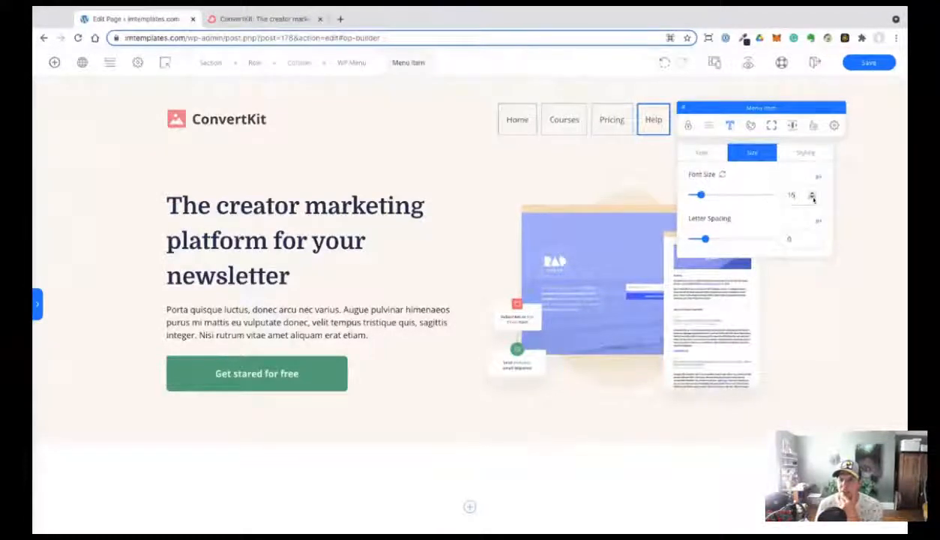
click(842, 176)
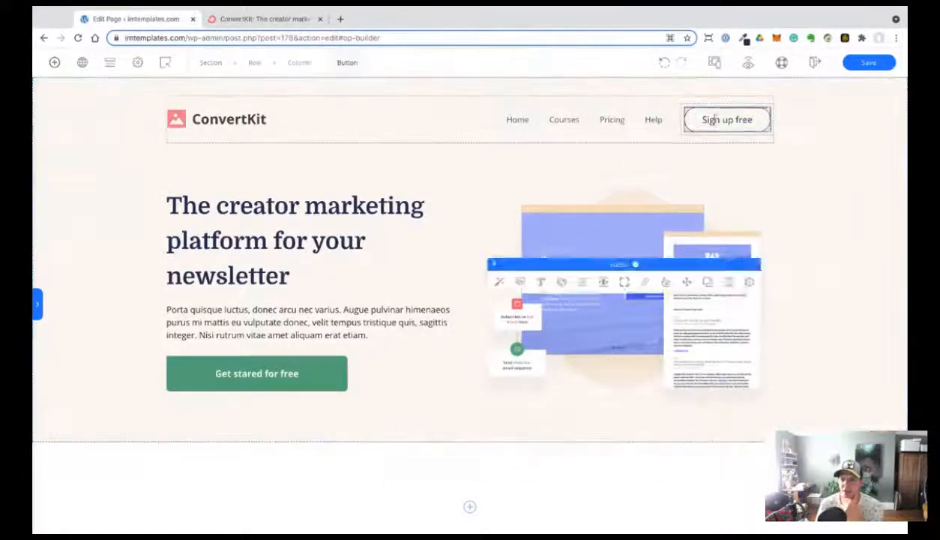
Reduce the text size of the header's "Sign up free" button to 14 px.
click(694, 116)
click(643, 89)
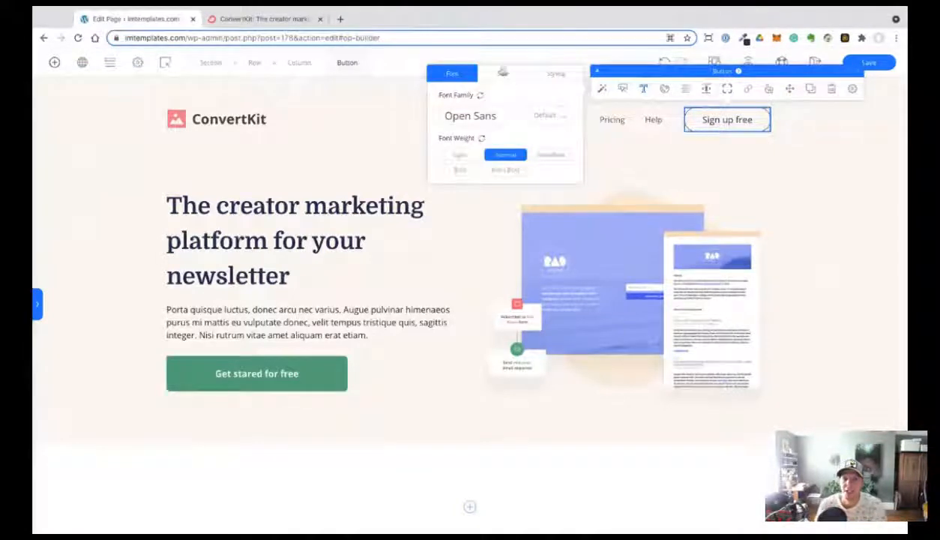
click(503, 74)
click(563, 120)
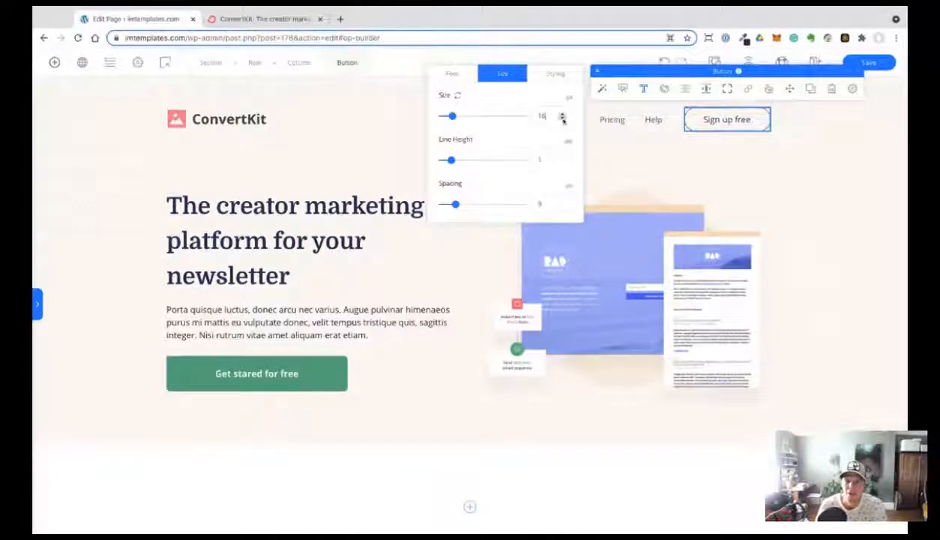
click(563, 120)
click(564, 120)
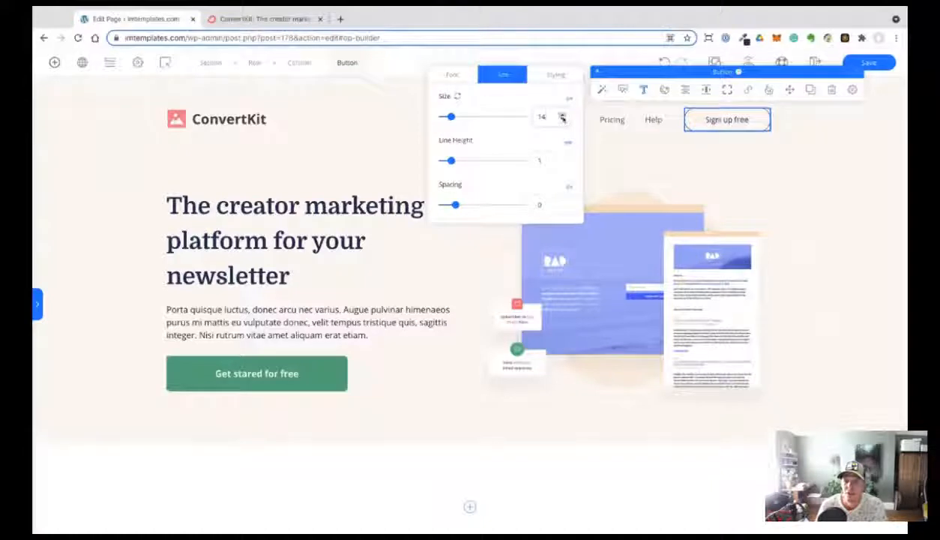
Make the header's "Sign up free" button slightly narrower, keeping its height.
click(623, 88)
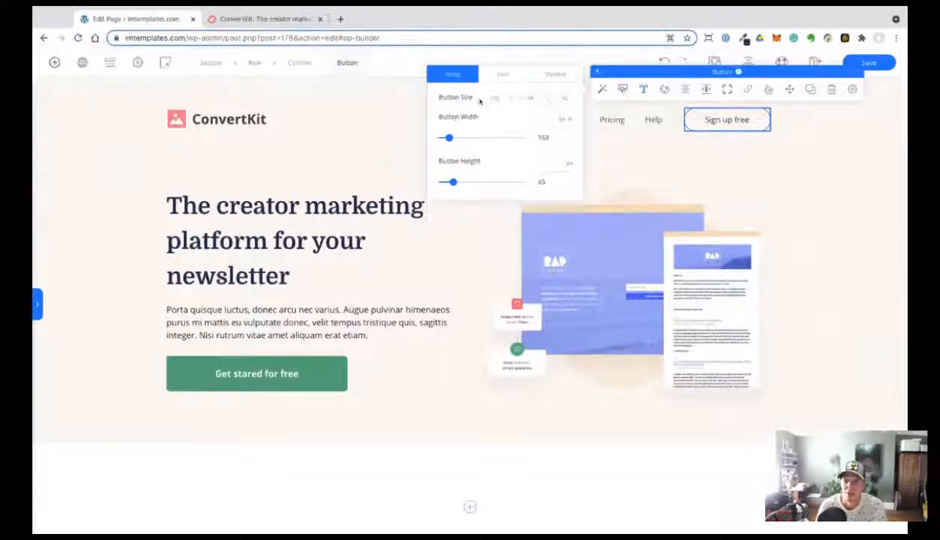
mouse_move(450, 140)
mouse_down()
mouse_move(459, 138)
mouse_move(448, 138)
mouse_up()
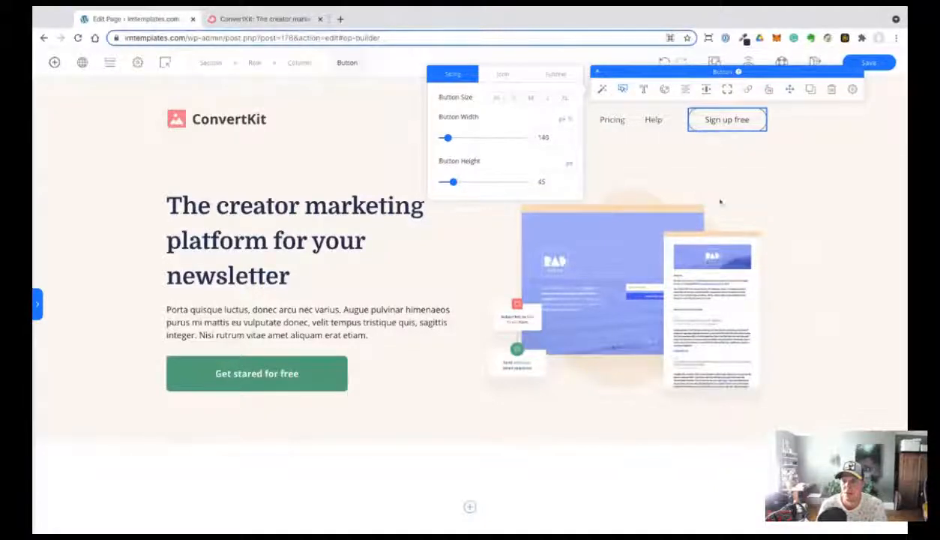
click(819, 184)
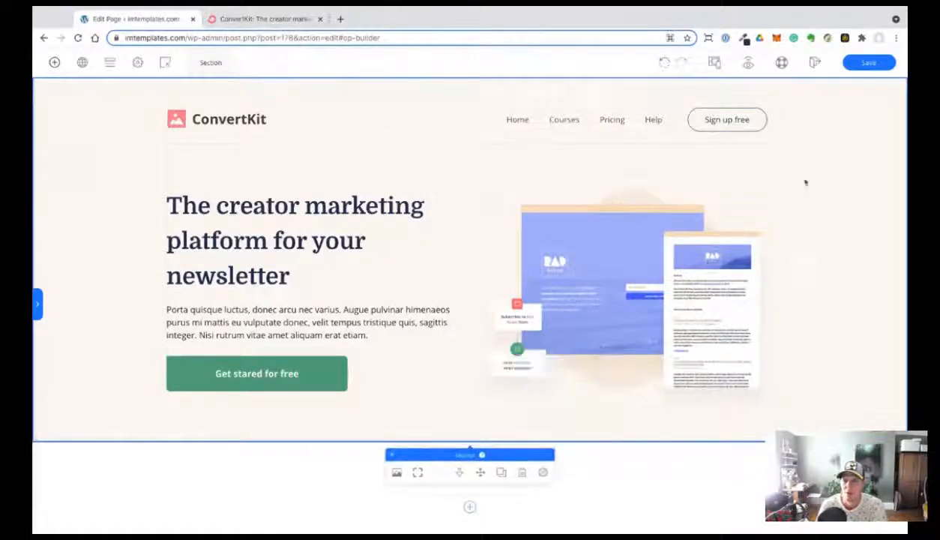
Raise the opacity of the header menu items' text colour to full.
click(726, 119)
click(653, 120)
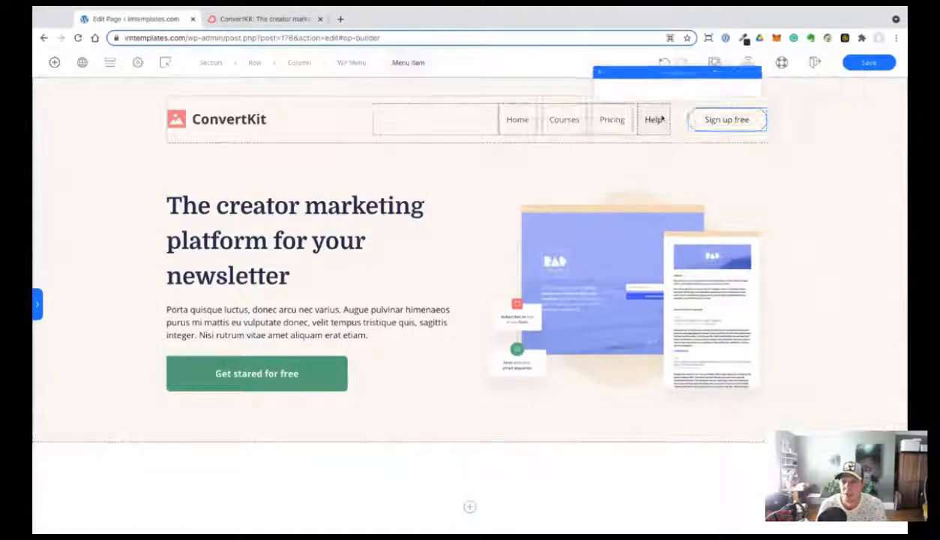
click(751, 125)
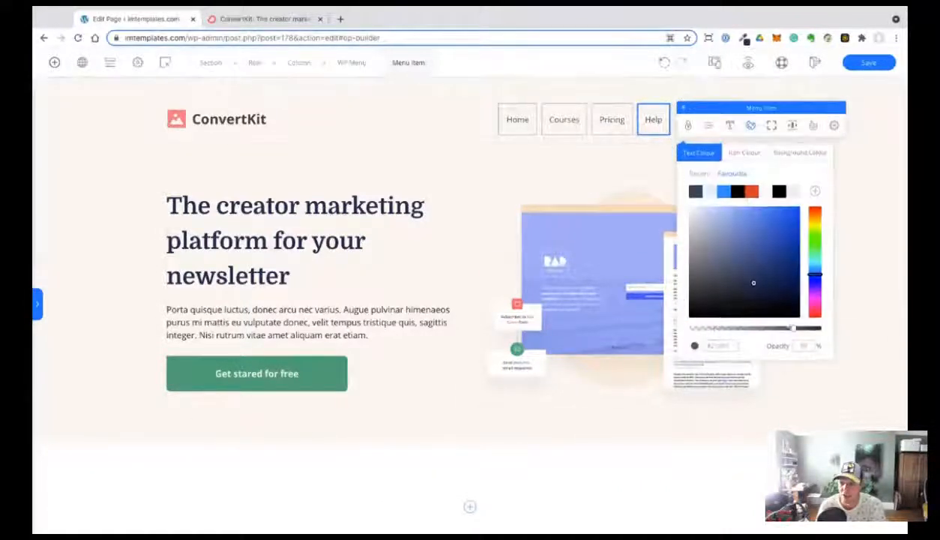
click(820, 330)
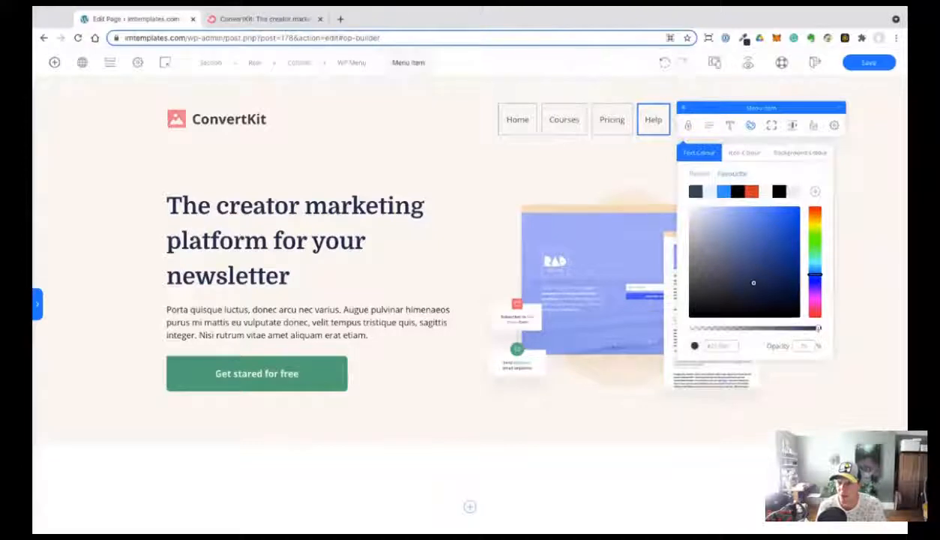
click(892, 262)
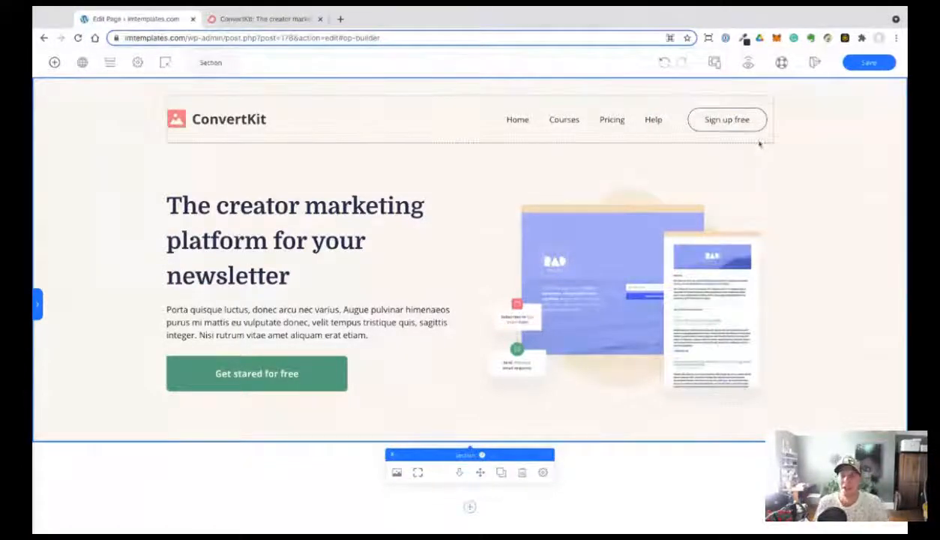
Give the "Sign up free" button the recently used green as its hover background colour and add that green to the favourite colours.
click(723, 128)
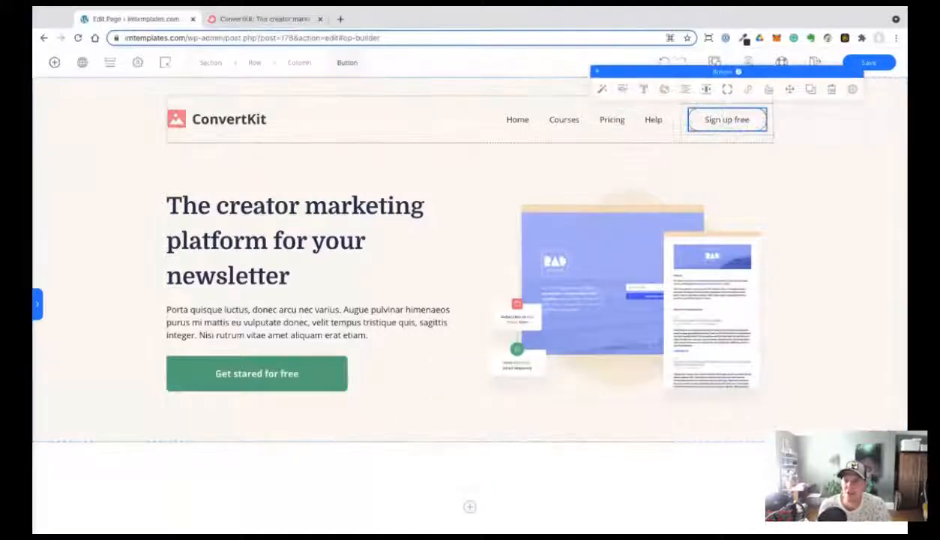
click(768, 89)
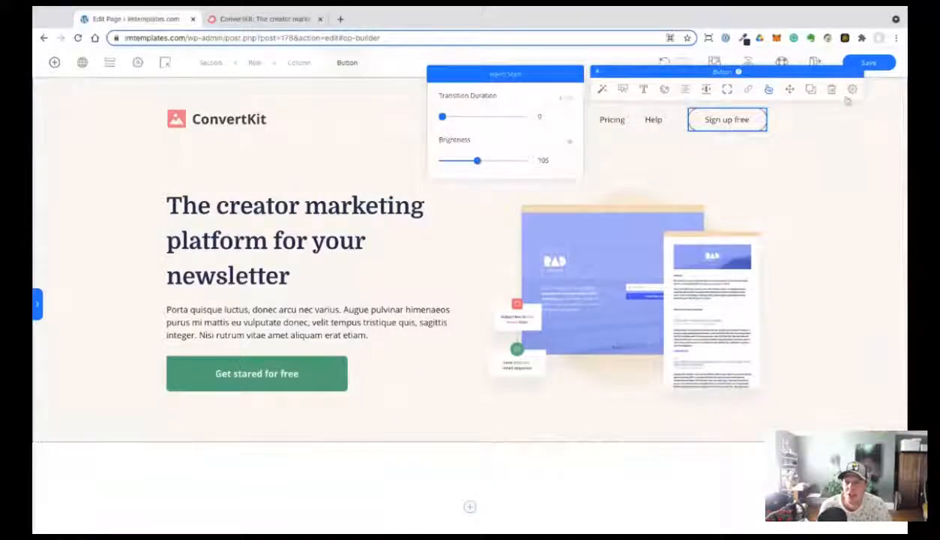
click(852, 89)
click(533, 192)
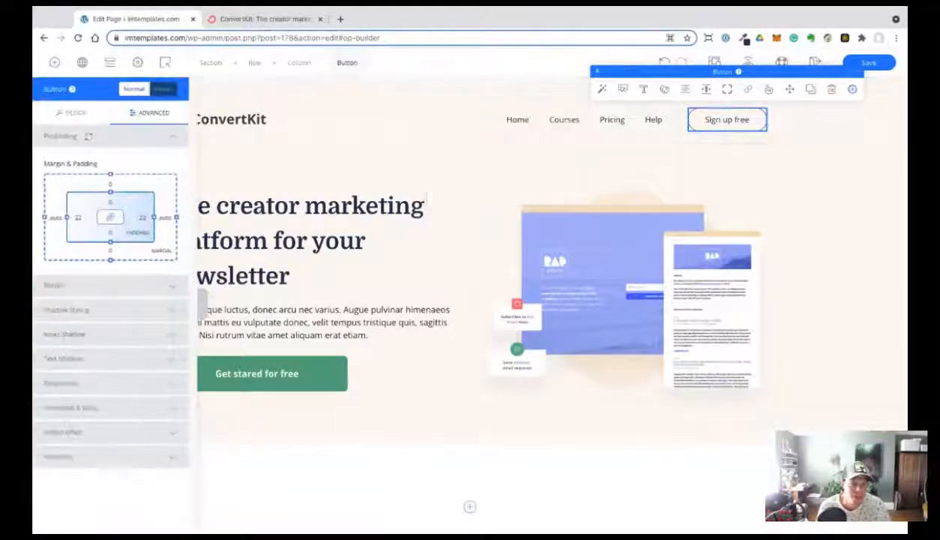
click(163, 89)
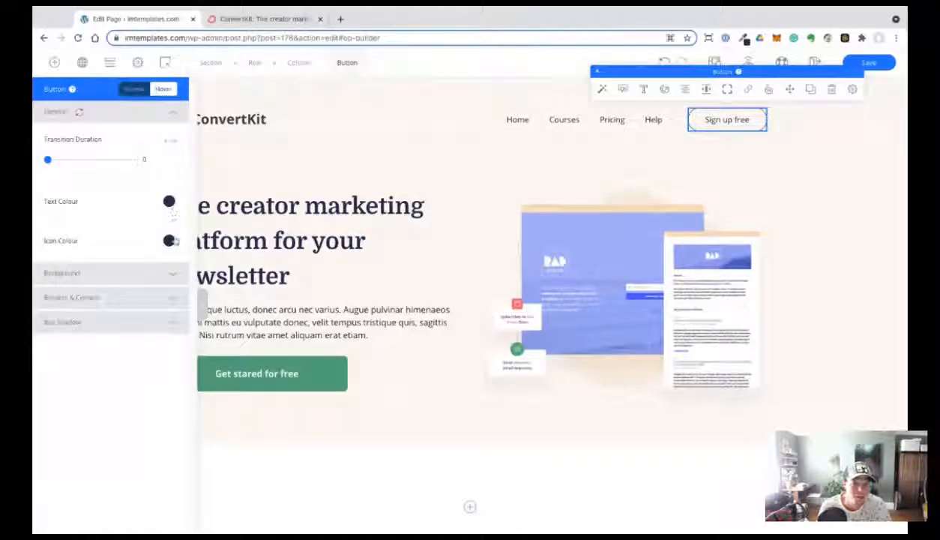
click(177, 274)
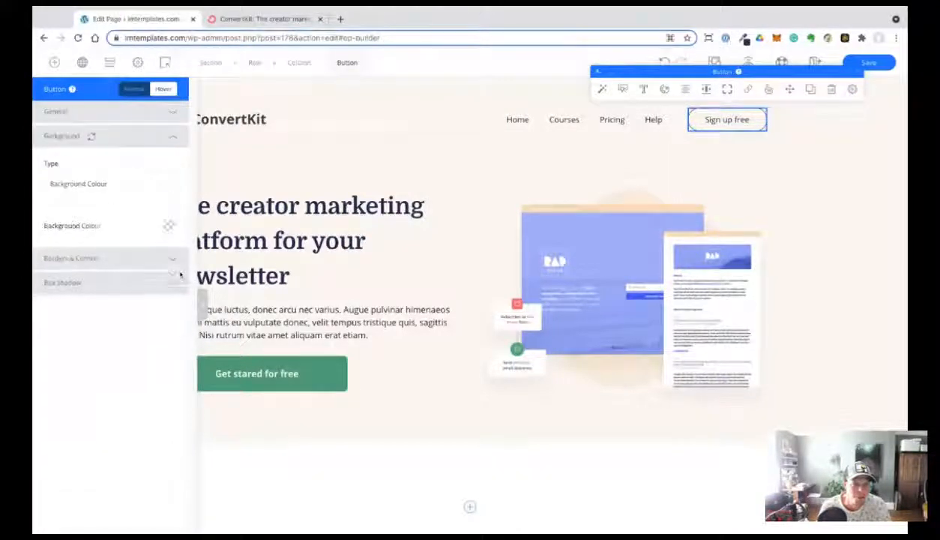
click(169, 226)
click(57, 251)
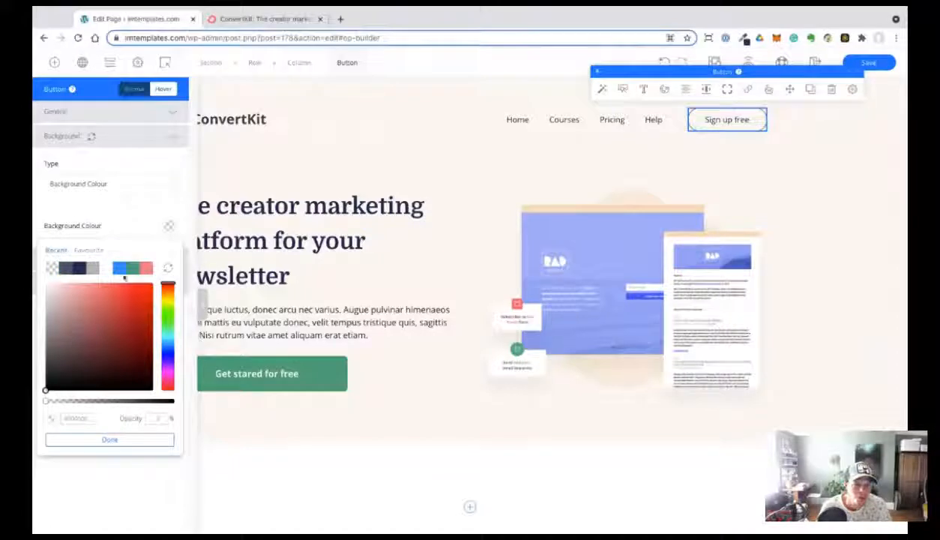
click(137, 269)
click(153, 229)
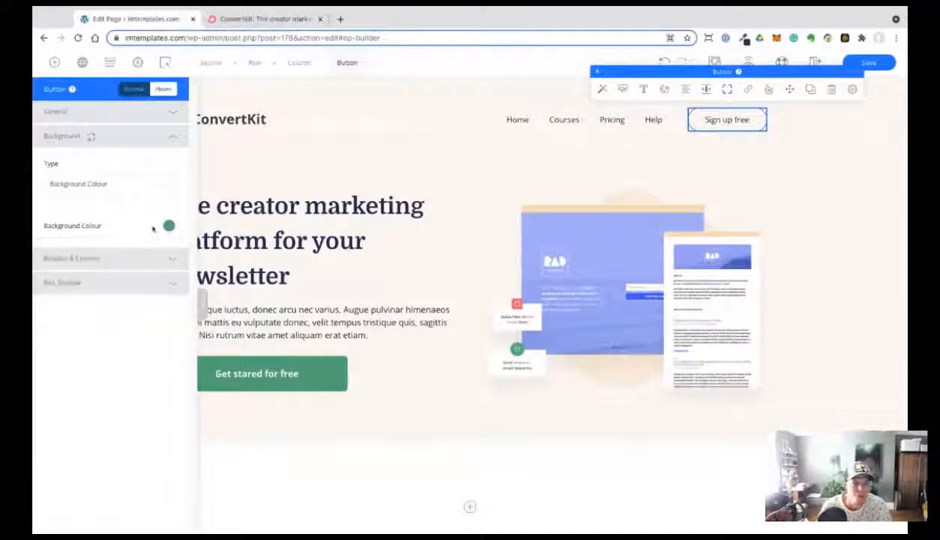
click(170, 226)
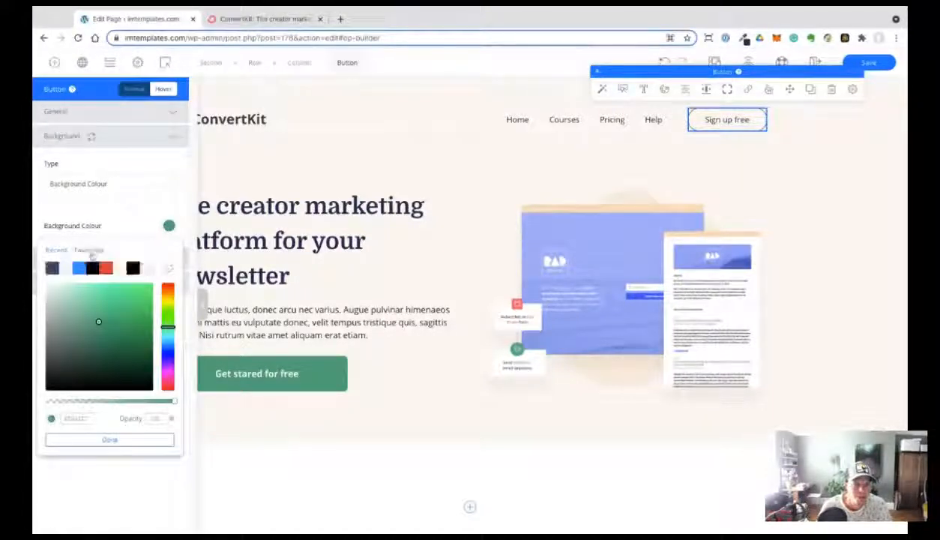
click(130, 223)
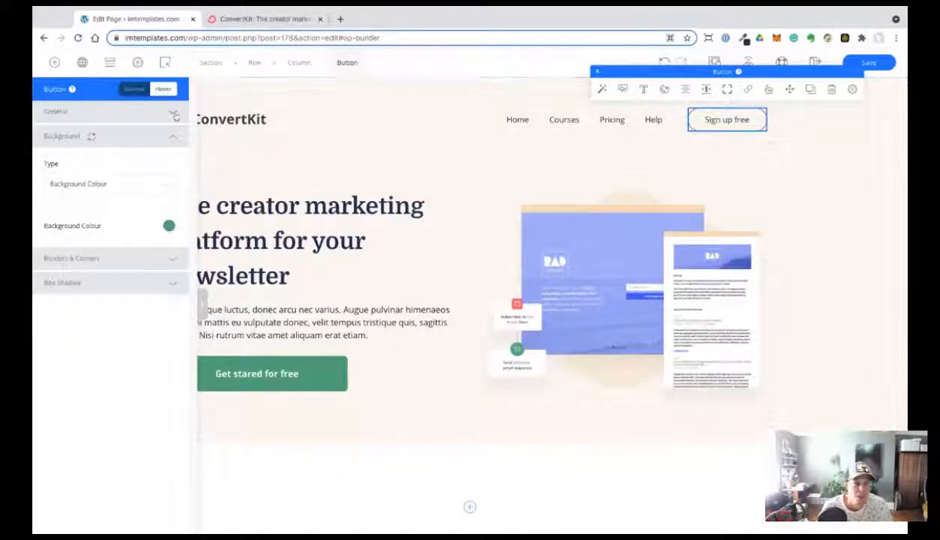
Set the "Sign up free" button's hover text colour to white and save the page.
click(174, 114)
click(168, 203)
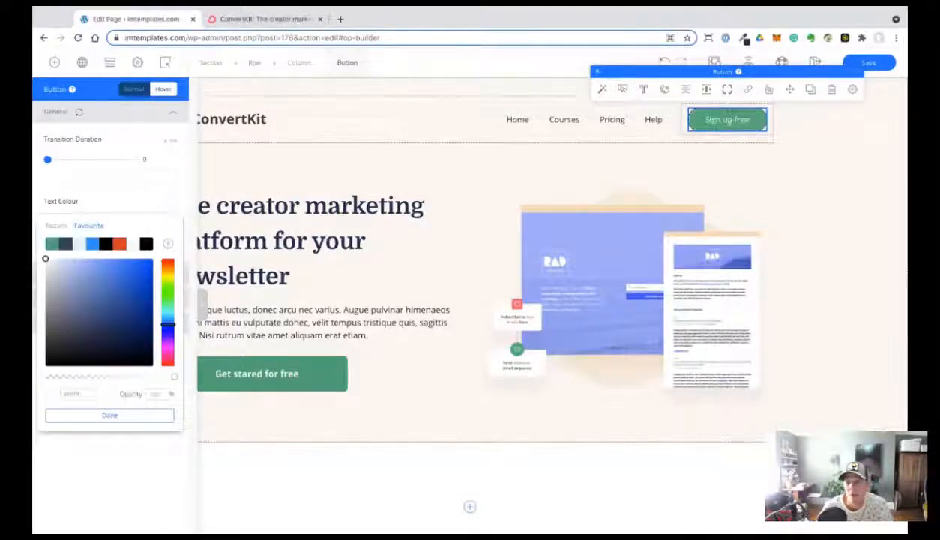
click(788, 226)
click(869, 62)
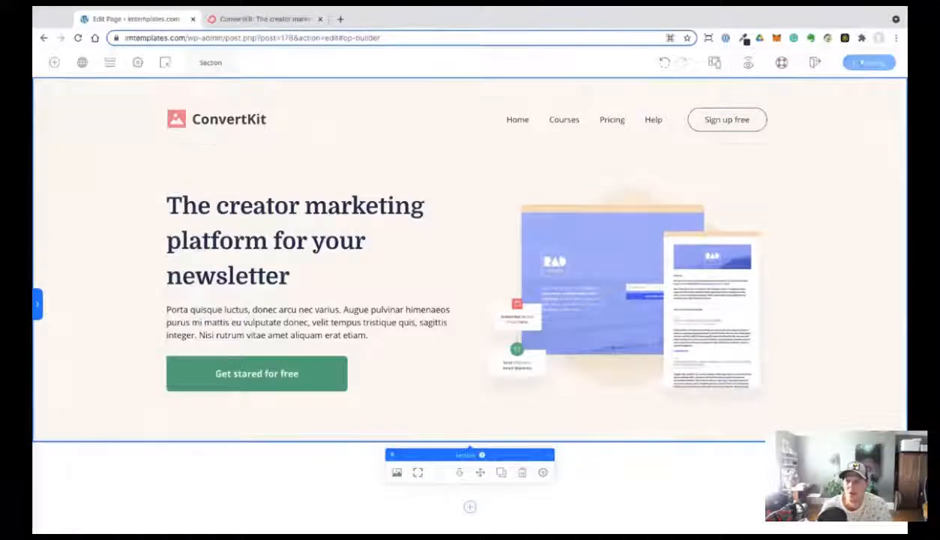
Switch to the ConvertKit page and review its header, hero and the start of the section below for comparison.
click(269, 24)
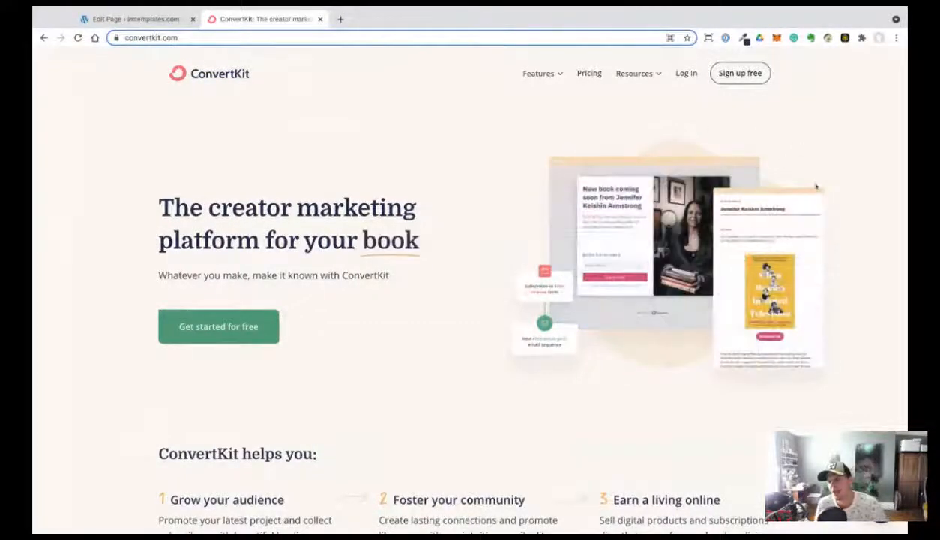
scroll(195, 69, down, 1)
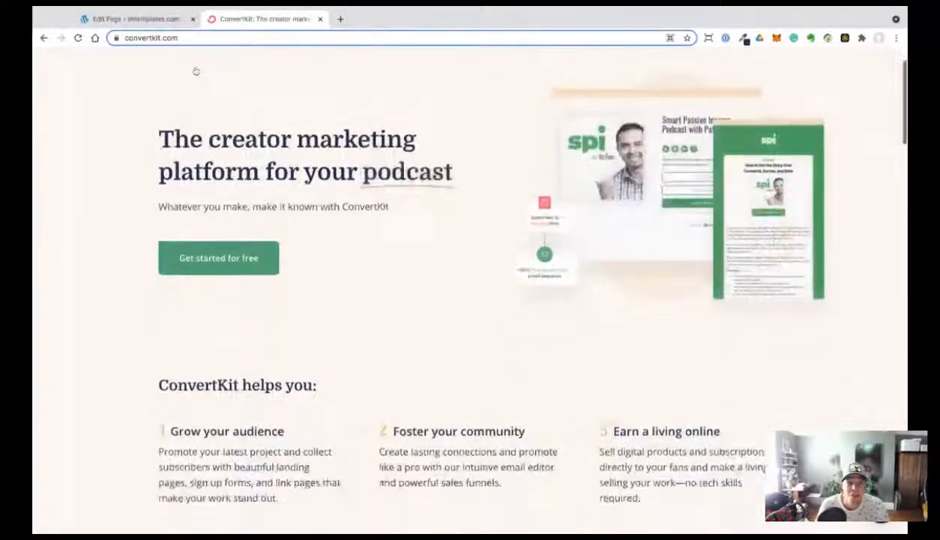
scroll(195, 69, up, 1)
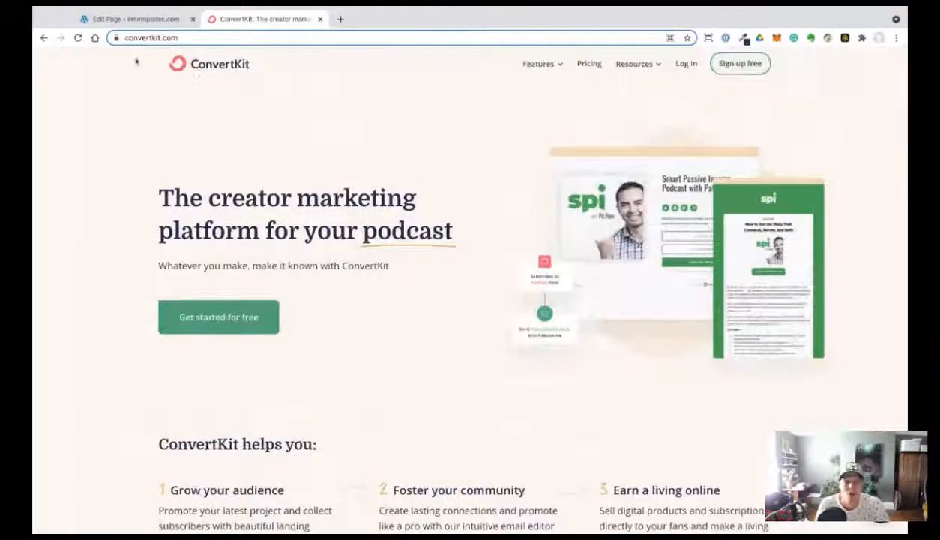
scroll(185, 259, down, 1)
scroll(185, 259, up, 1)
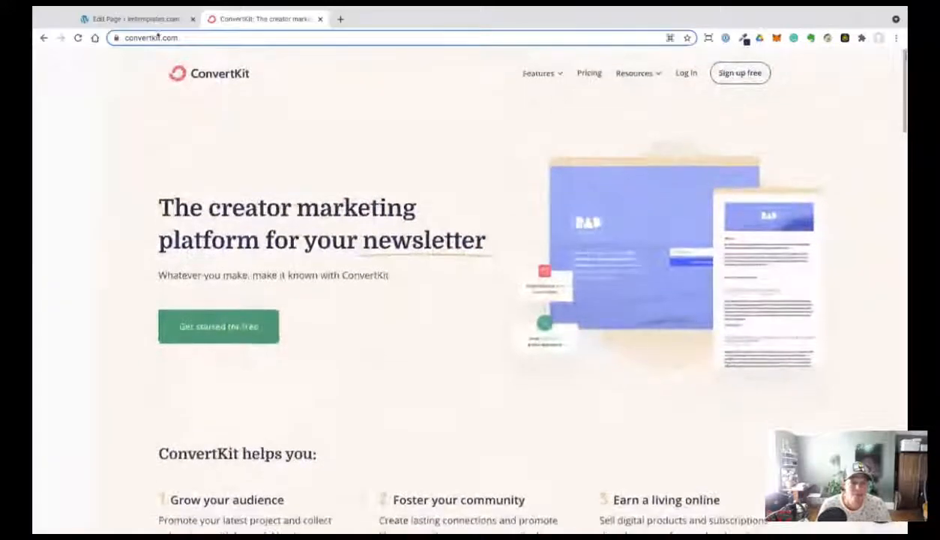
Compare the hero with the original ConvertKit page and widen its text column to fit the heading on two lines.
click(156, 19)
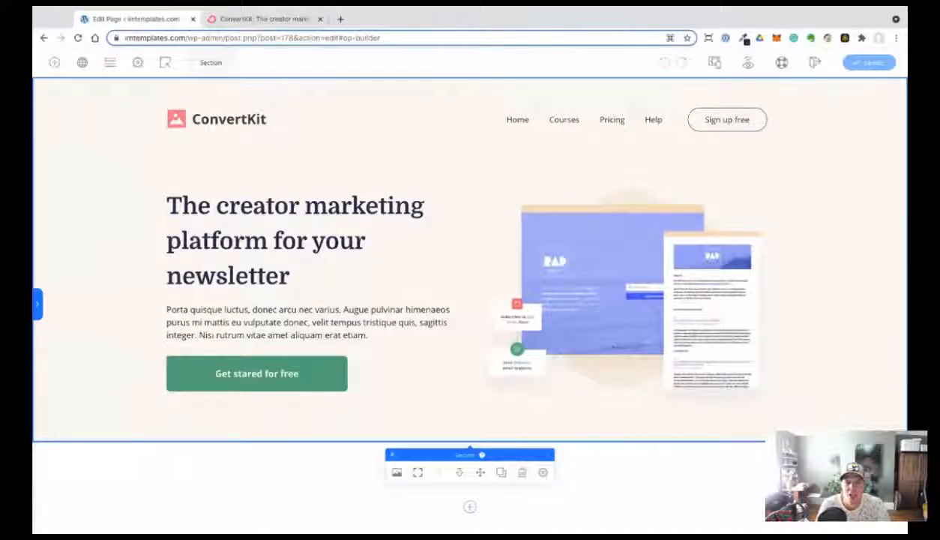
click(235, 20)
click(131, 19)
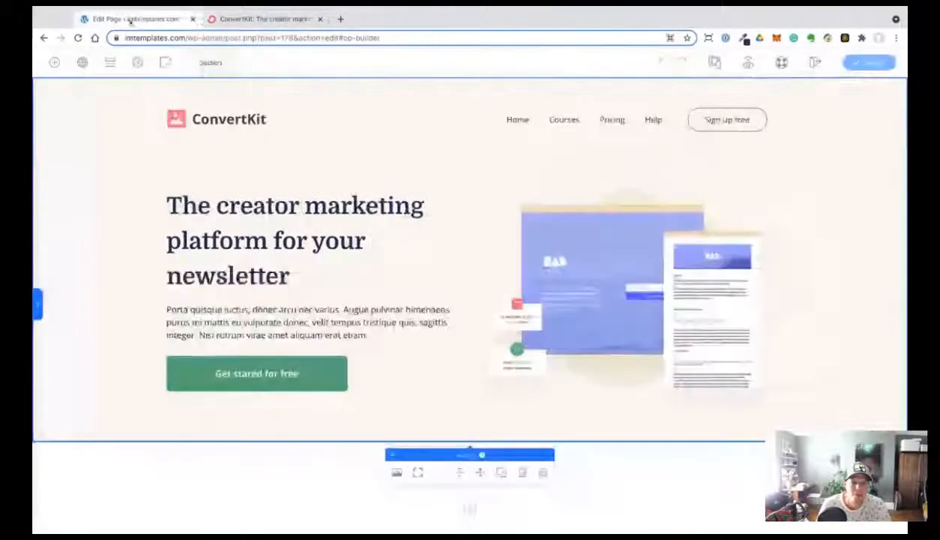
click(240, 21)
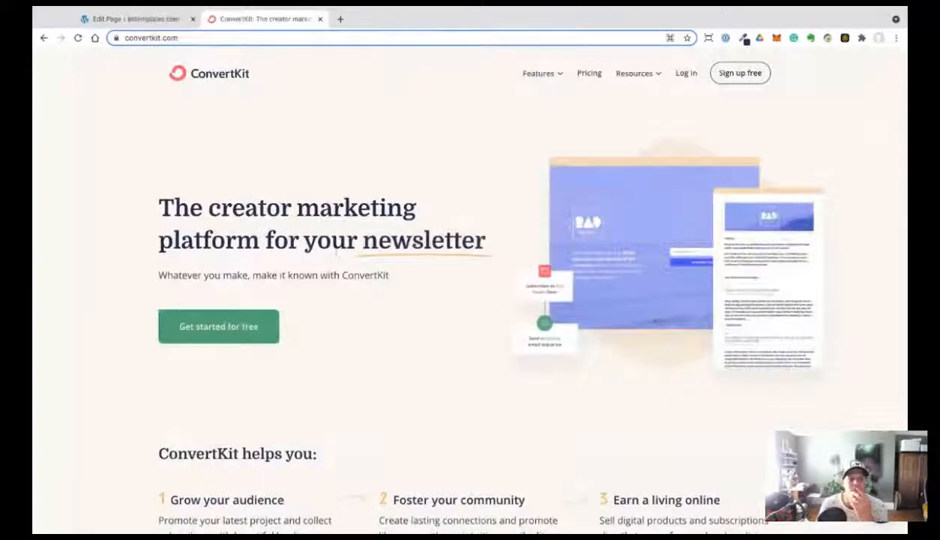
click(157, 18)
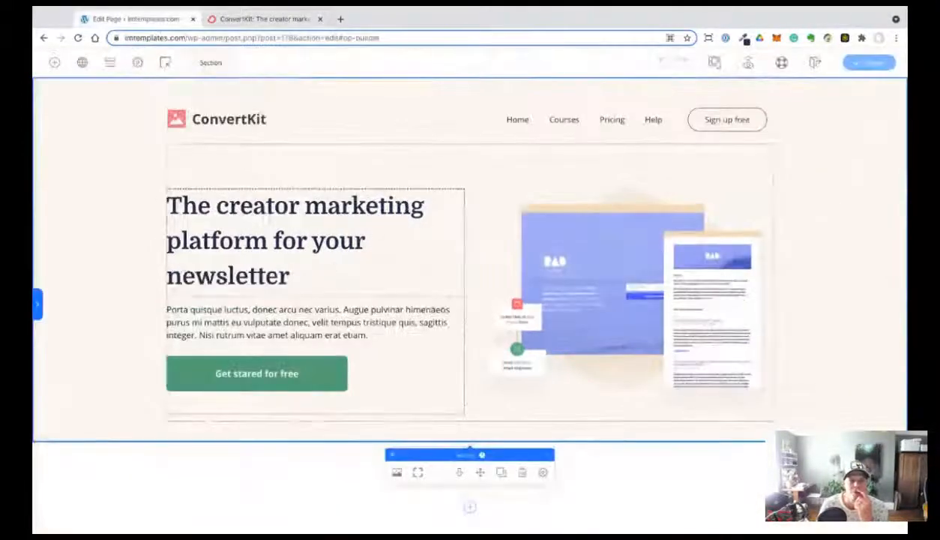
click(473, 258)
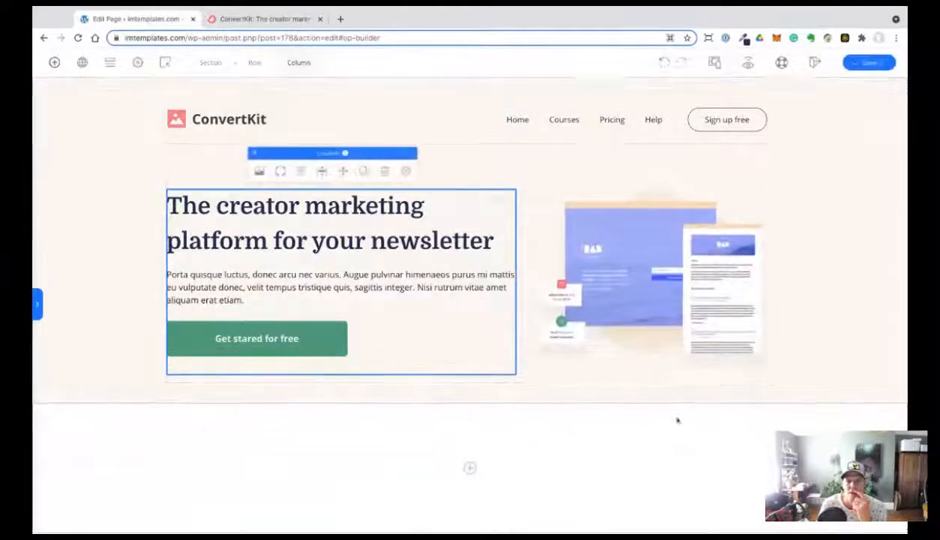
Preview the recreated home page and reload the preview to load the wider hero text column.
click(748, 61)
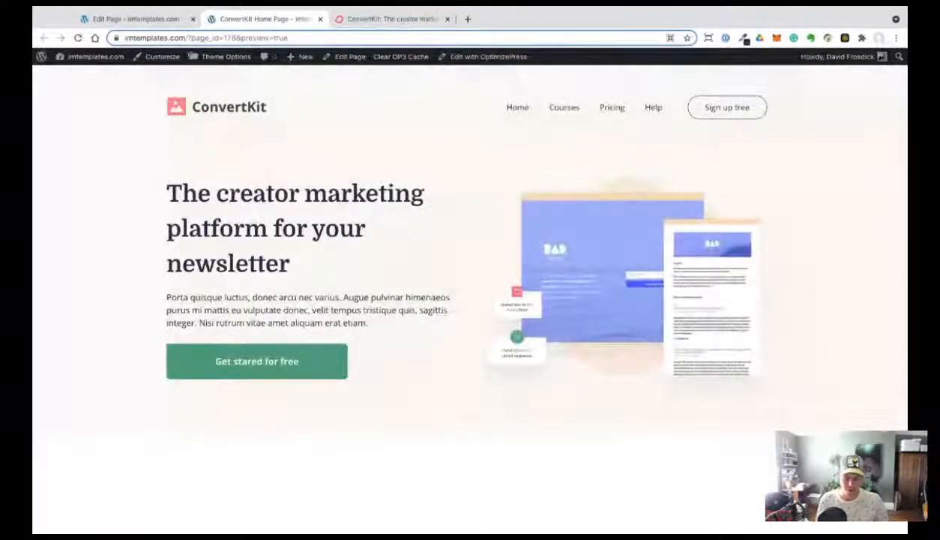
click(390, 19)
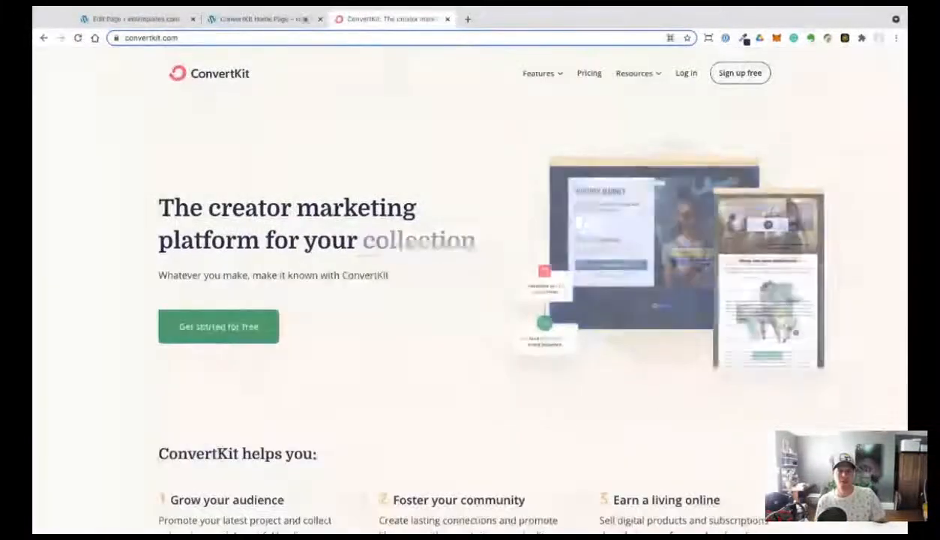
click(292, 23)
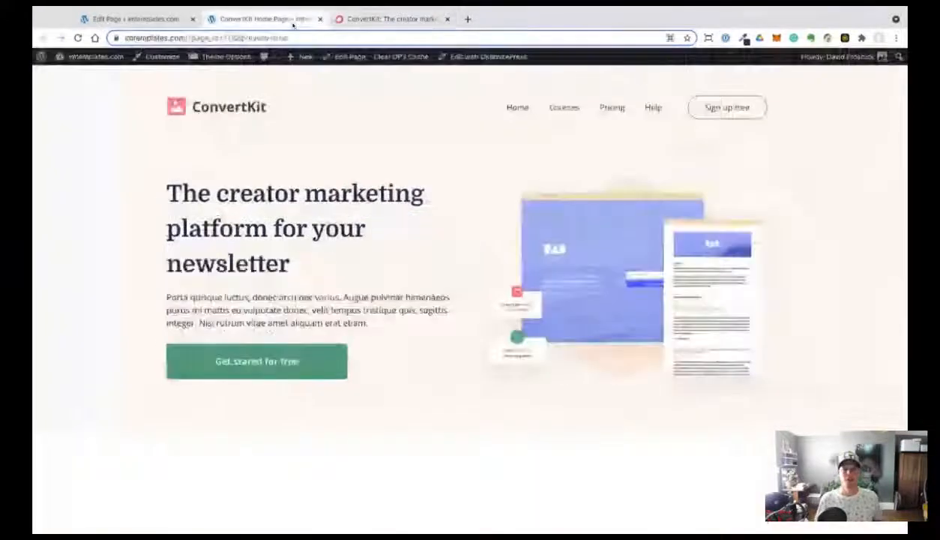
click(77, 38)
Compare the preview with the original ConvertKit page, checking the content width, hero column proportions and button size.
click(391, 19)
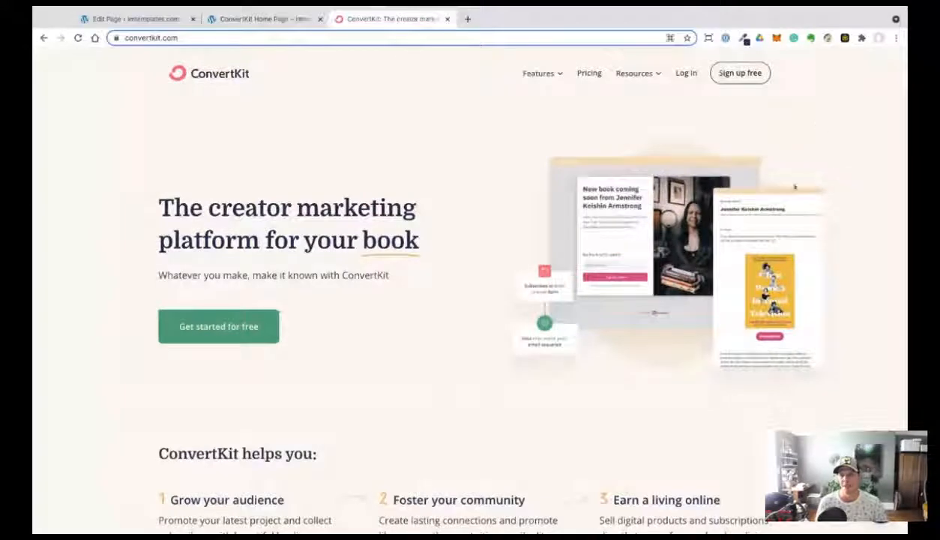
click(265, 21)
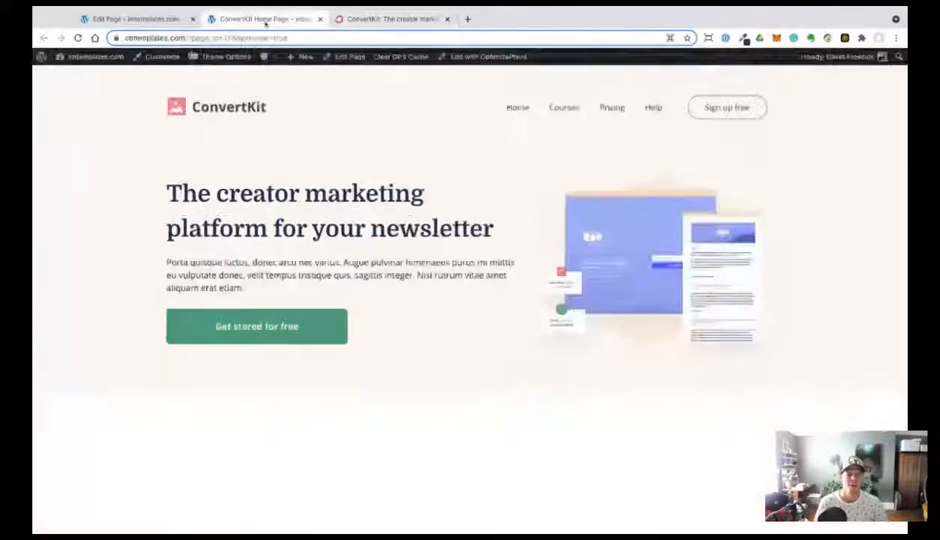
click(368, 20)
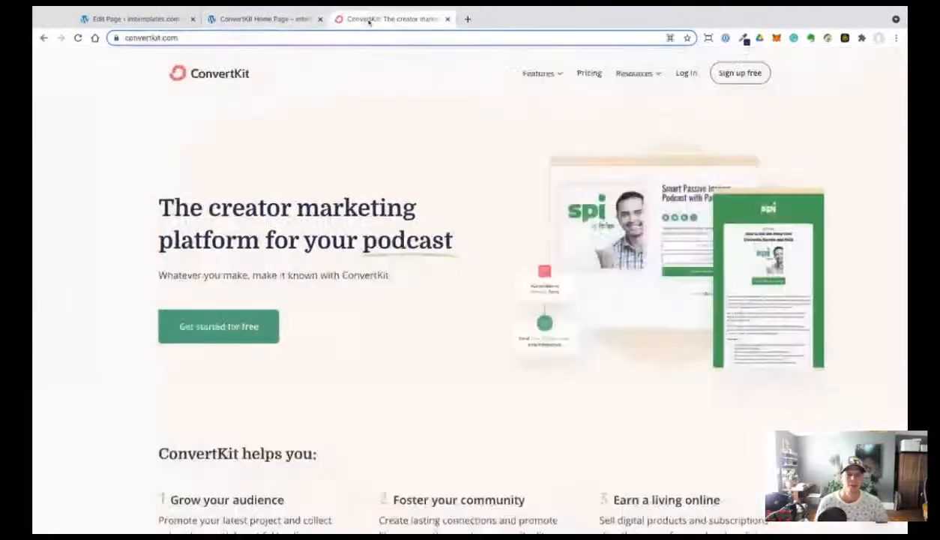
click(296, 24)
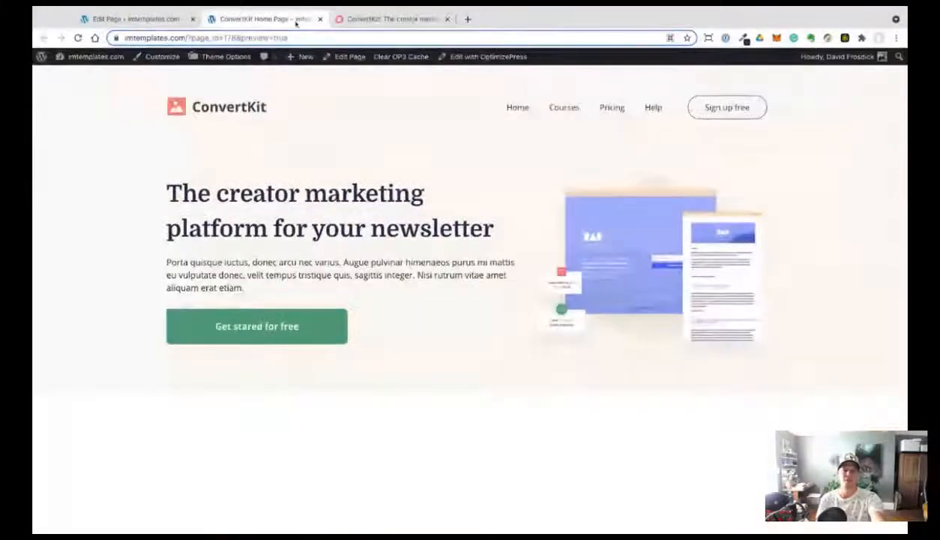
click(370, 19)
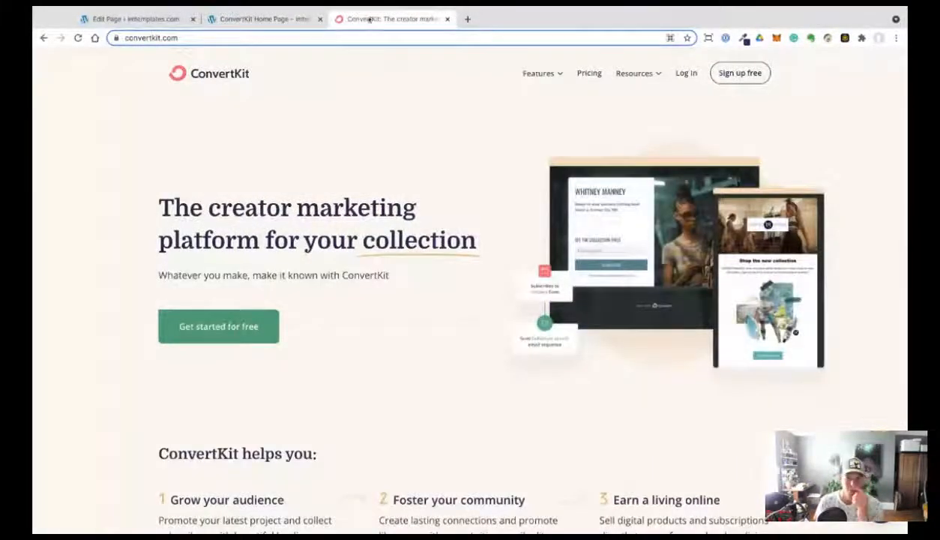
click(275, 21)
click(378, 20)
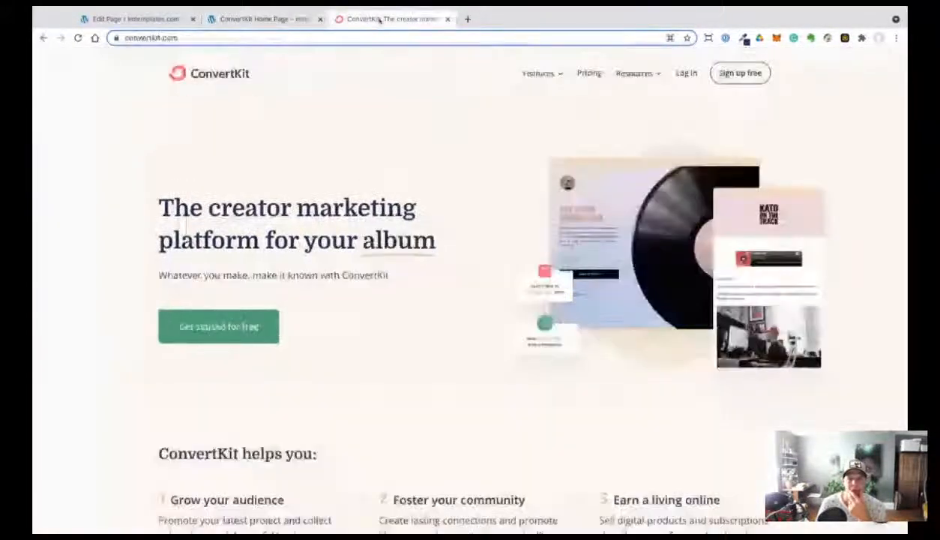
click(277, 21)
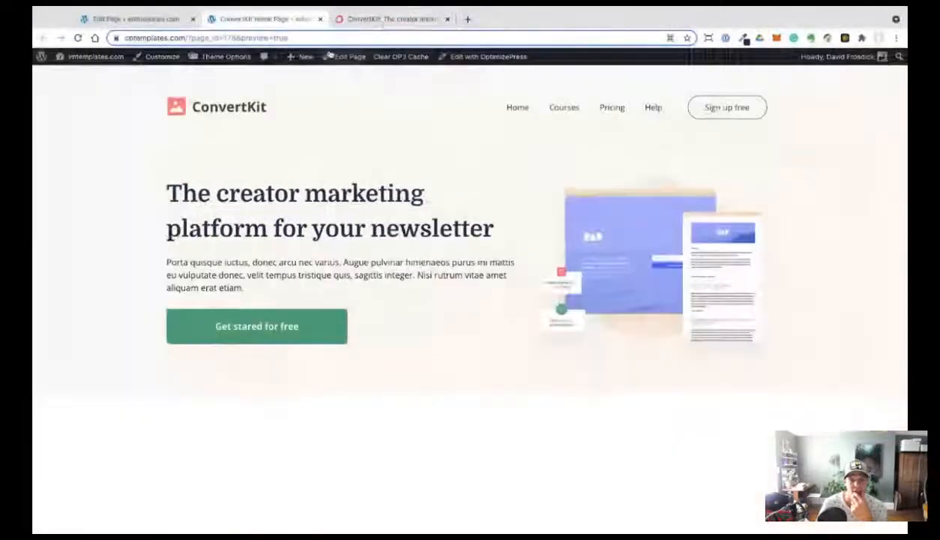
click(385, 21)
click(264, 20)
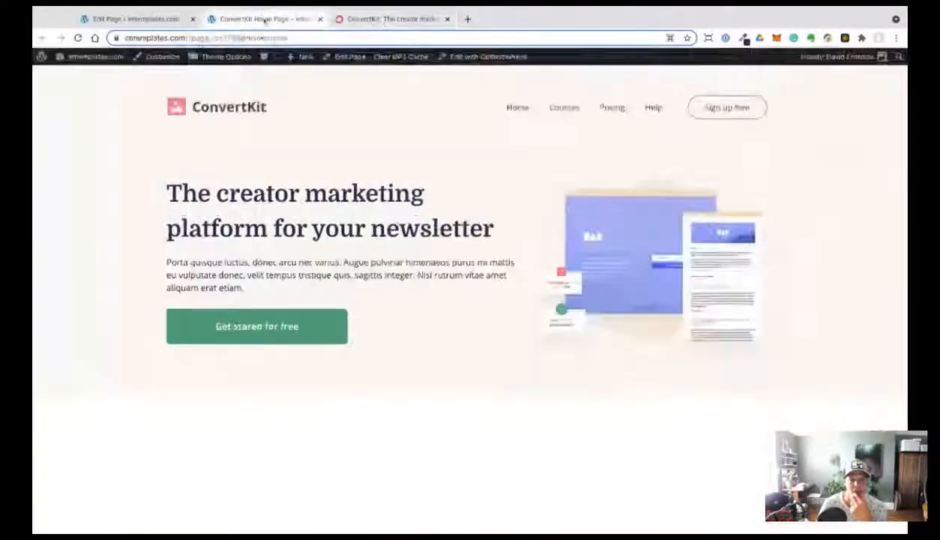
click(390, 20)
click(274, 20)
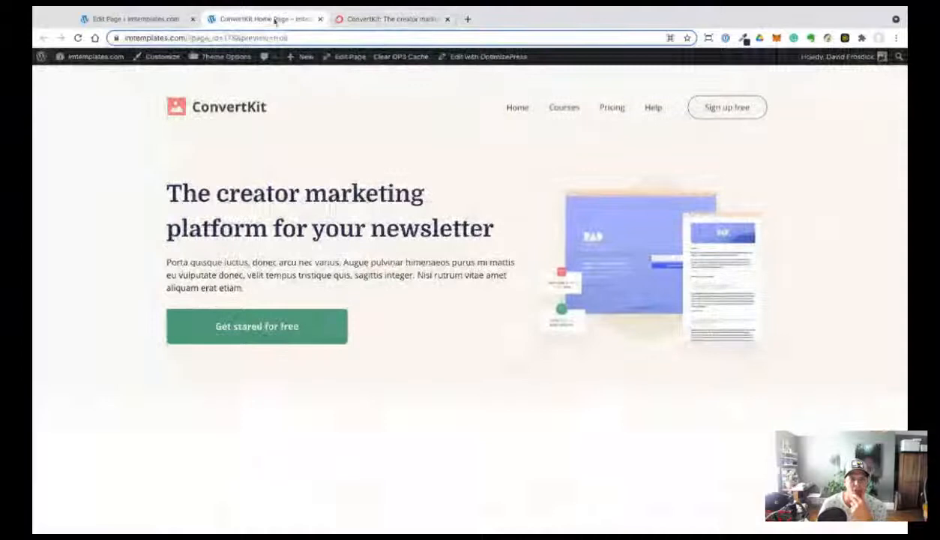
Return to the page editor and reduce the hero's green button width to about 235 px.
click(135, 19)
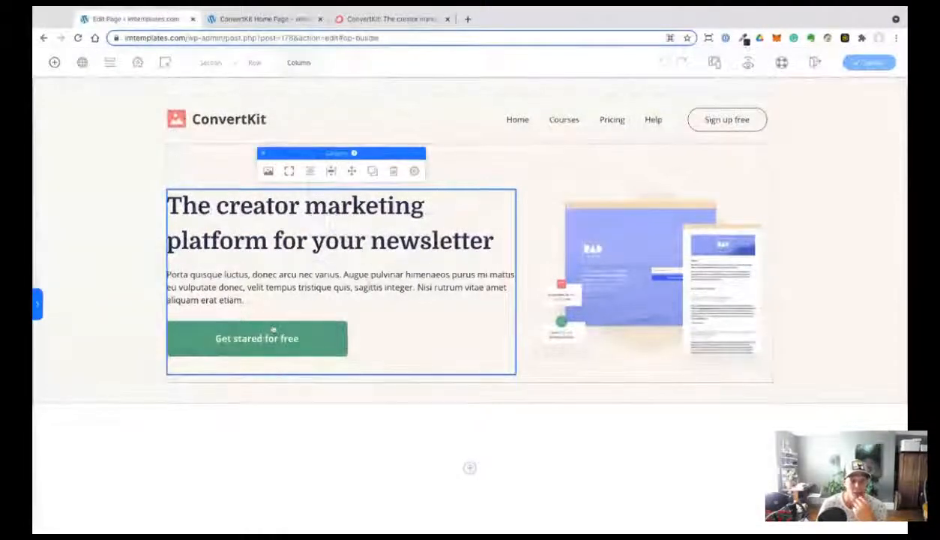
click(271, 333)
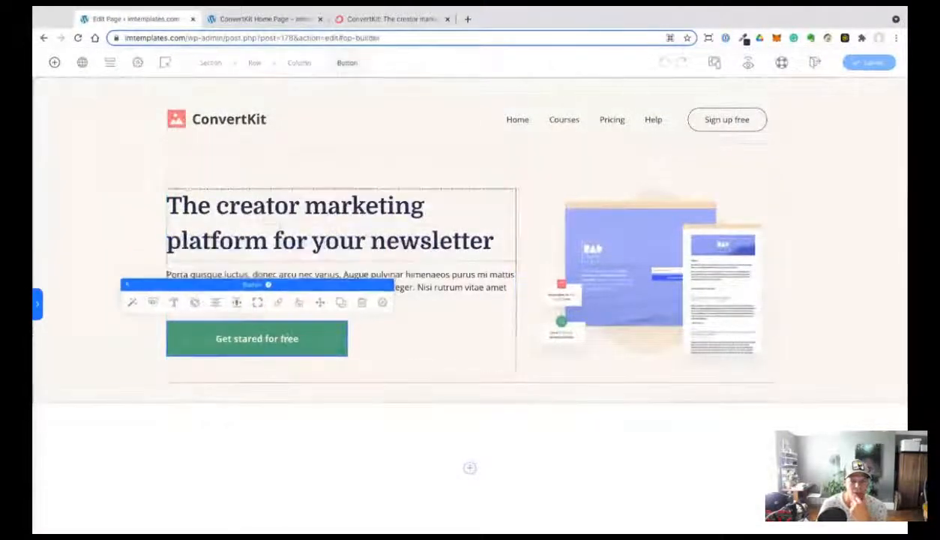
click(151, 303)
drag(433, 360, 429, 360)
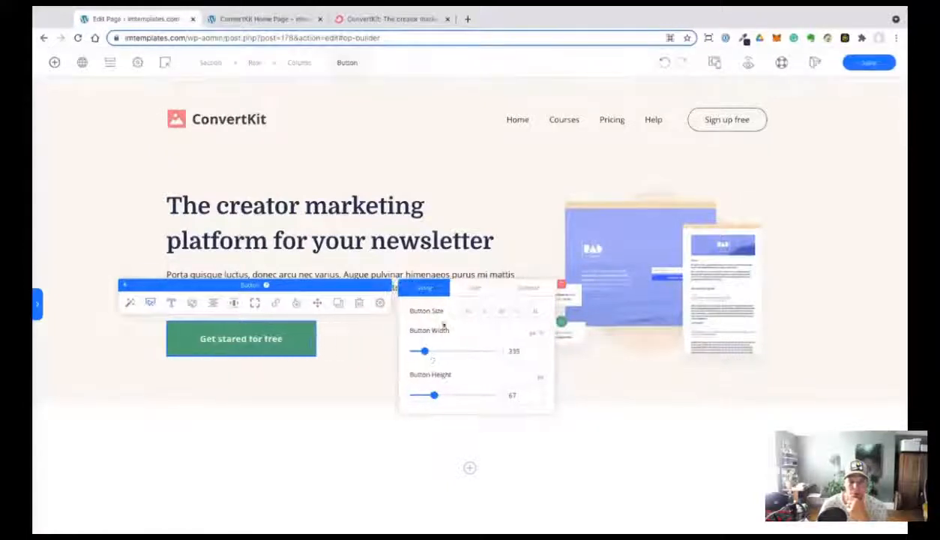
Set the header row's width to 1250 px.
click(768, 99)
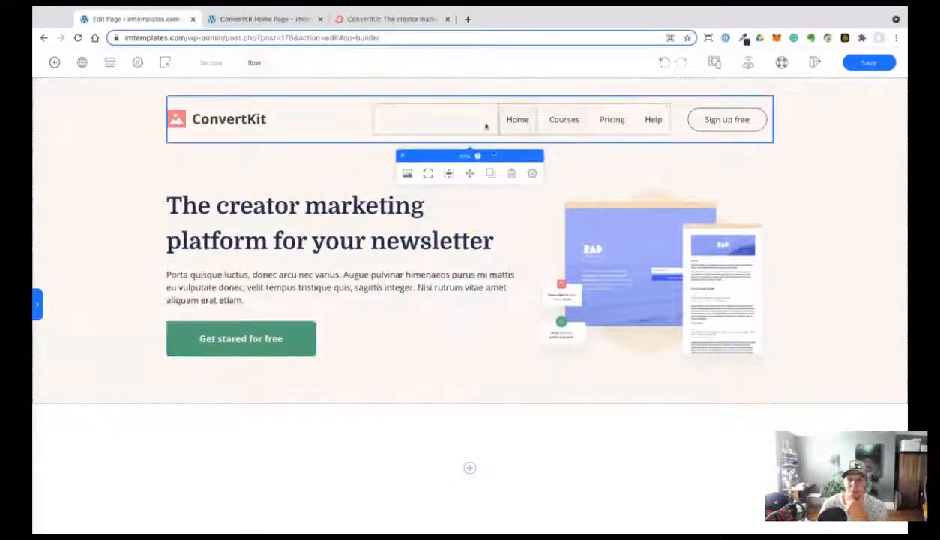
click(533, 174)
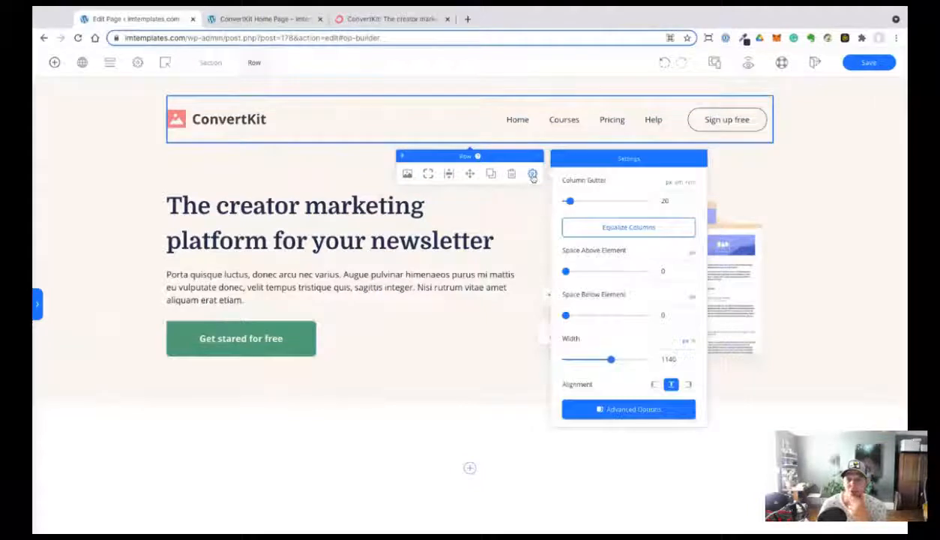
double_click(667, 359)
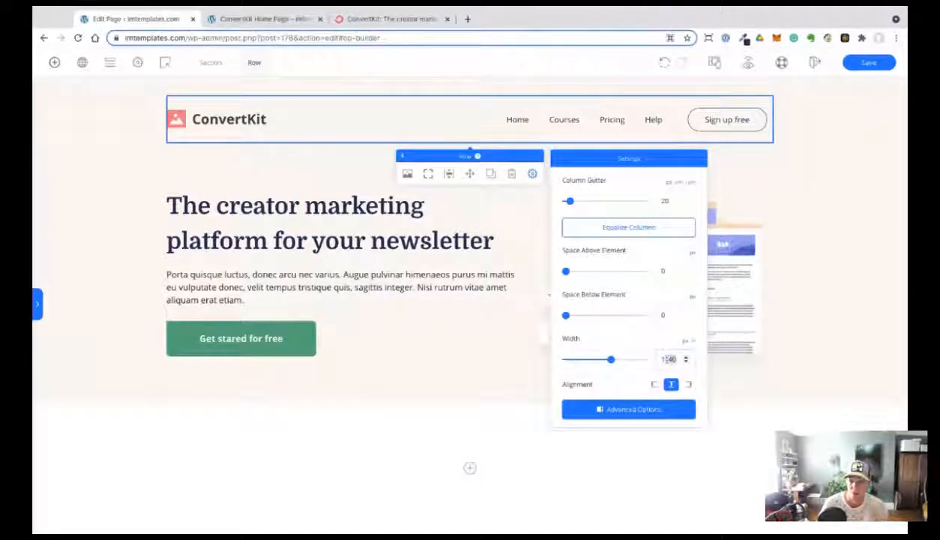
text(1250)
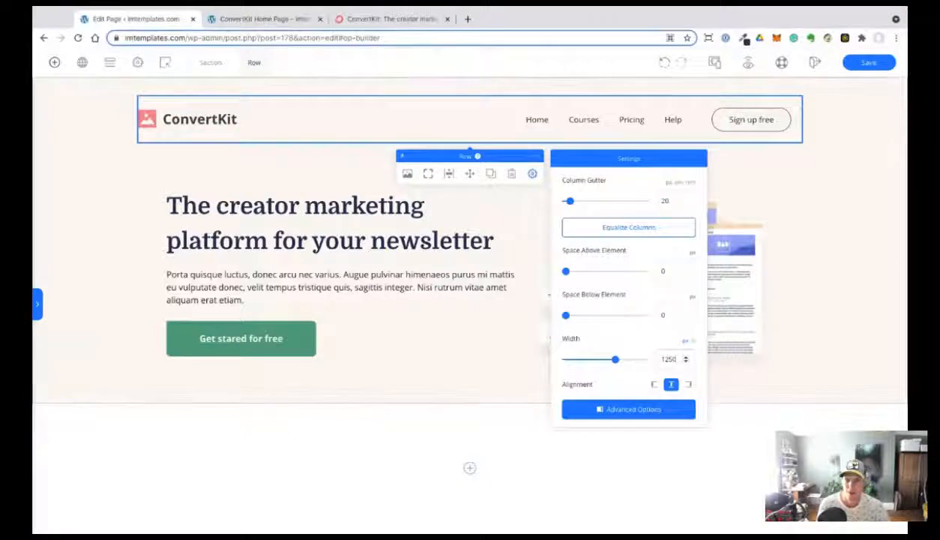
Set the hero row's width to 1250 px and save the page.
click(176, 163)
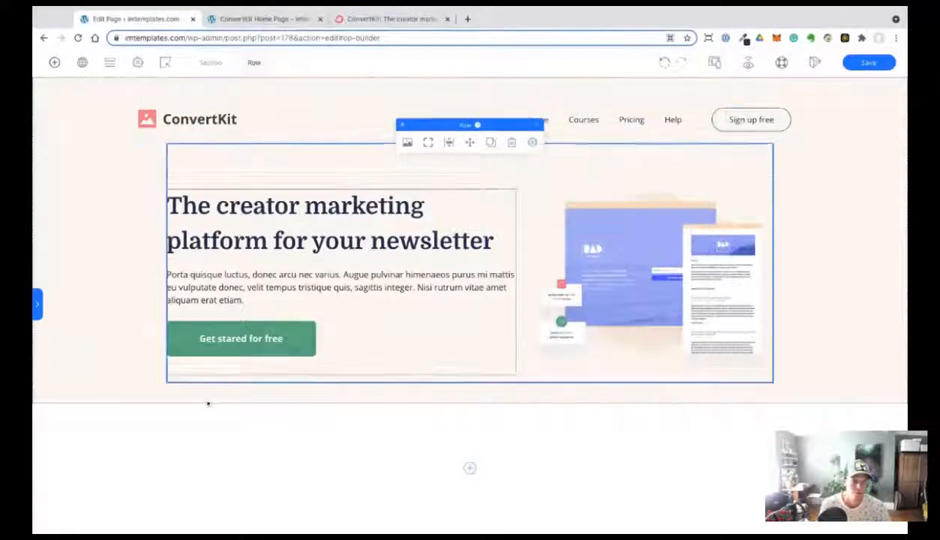
click(532, 125)
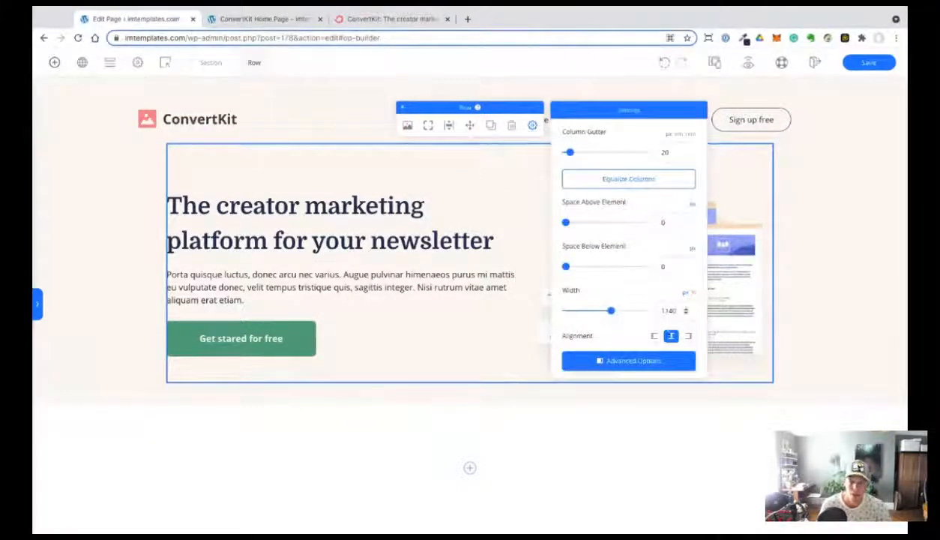
double_click(669, 311)
text(125)
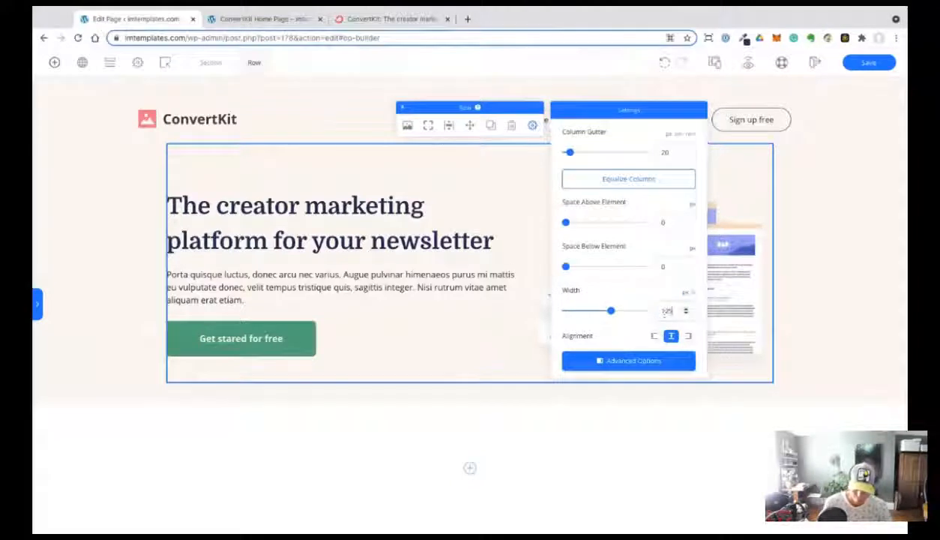
text(0)
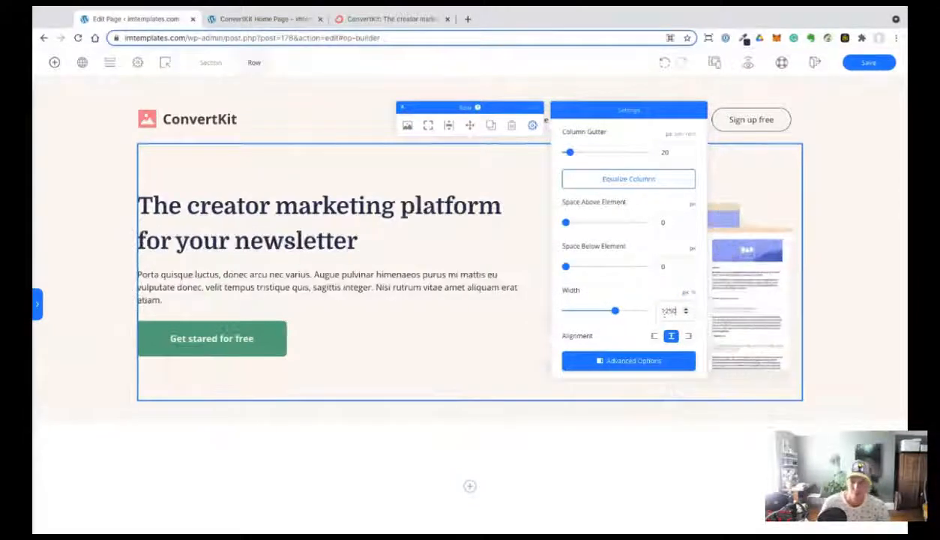
click(864, 63)
Check the updated preview's header and hero widths against the original ConvertKit page.
click(268, 19)
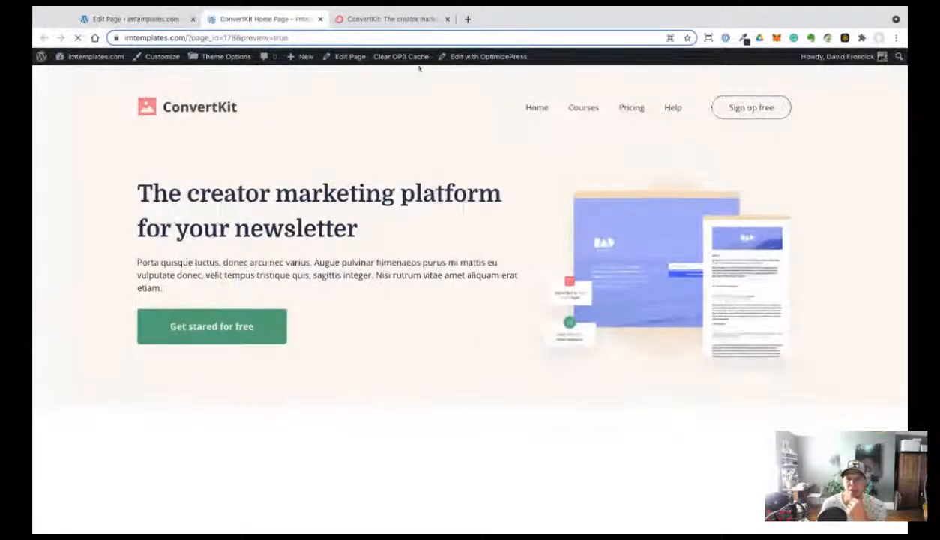
click(402, 21)
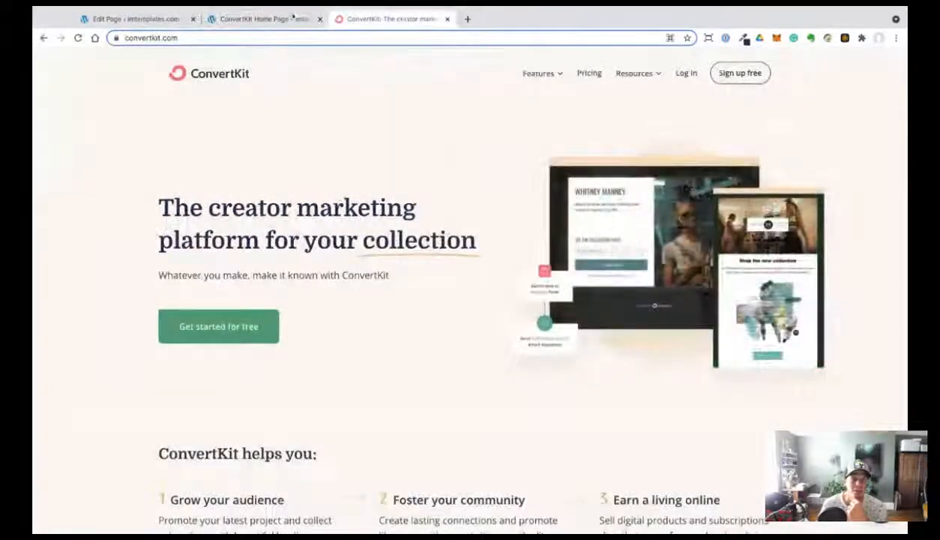
click(293, 19)
click(363, 21)
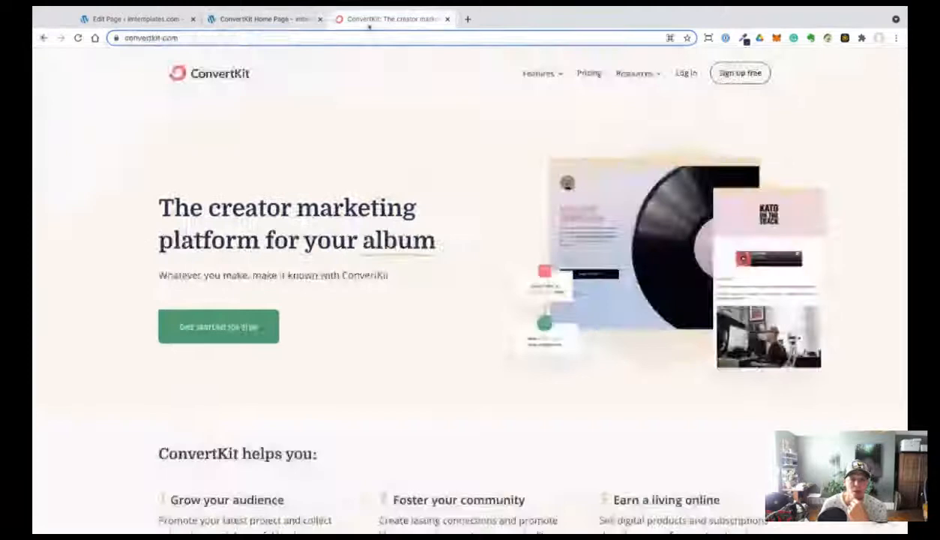
click(279, 20)
click(379, 19)
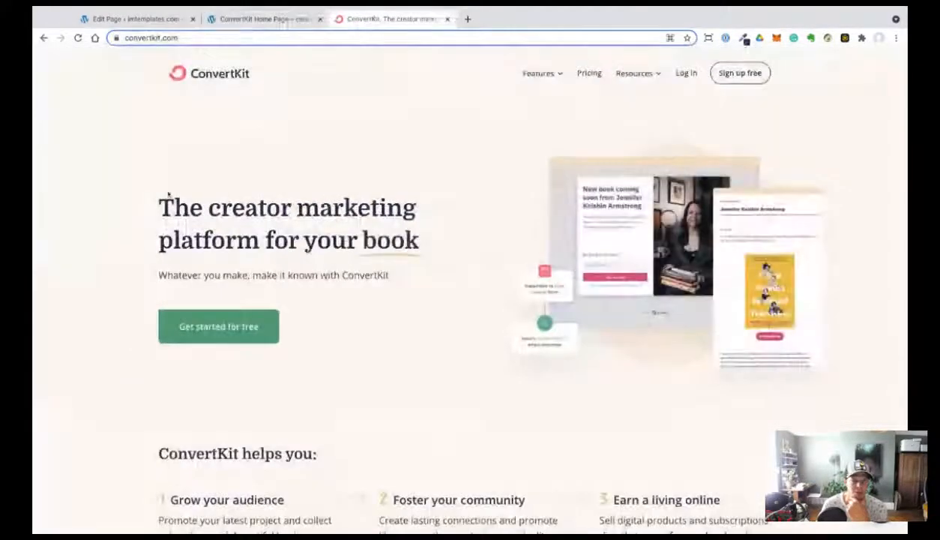
Inspect the original ConvertKit hero container's width with the developer tools, and return to the page editor.
key(super+alt+i)
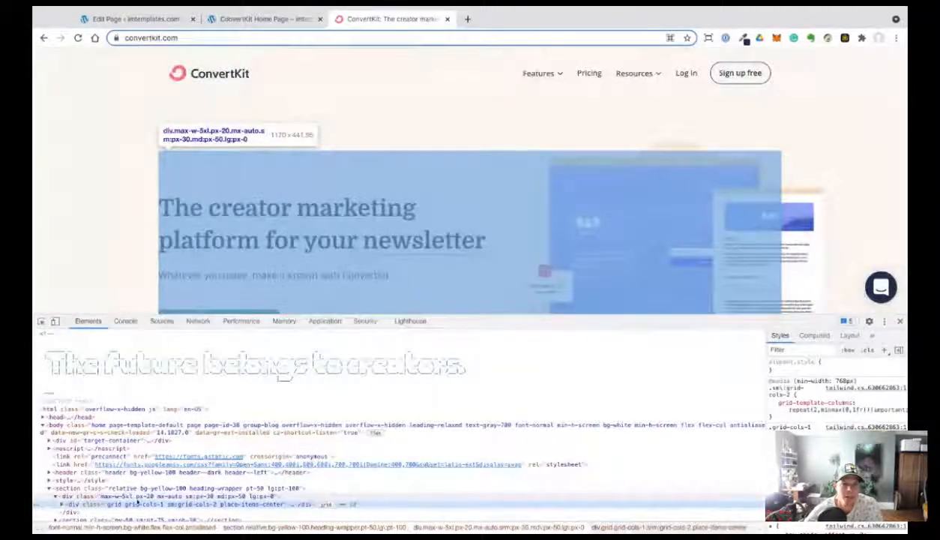
click(229, 18)
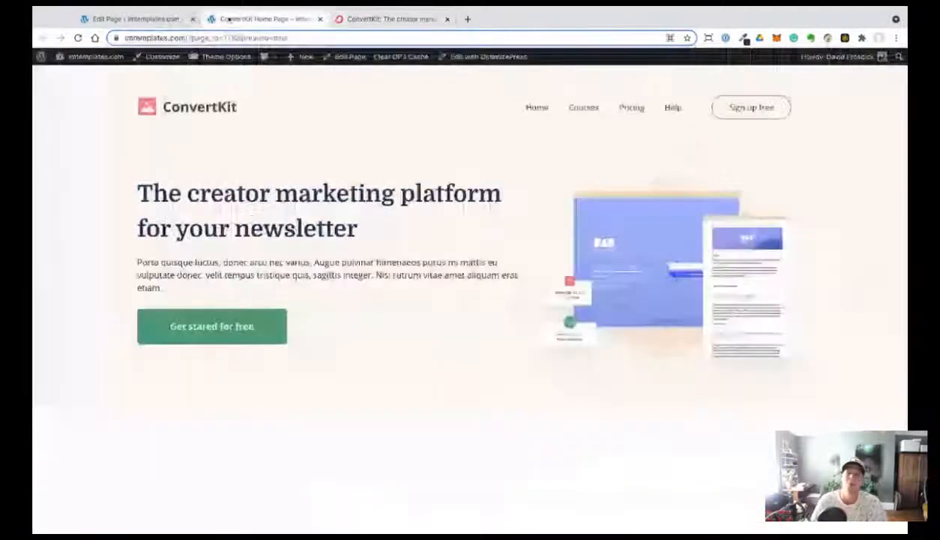
click(159, 19)
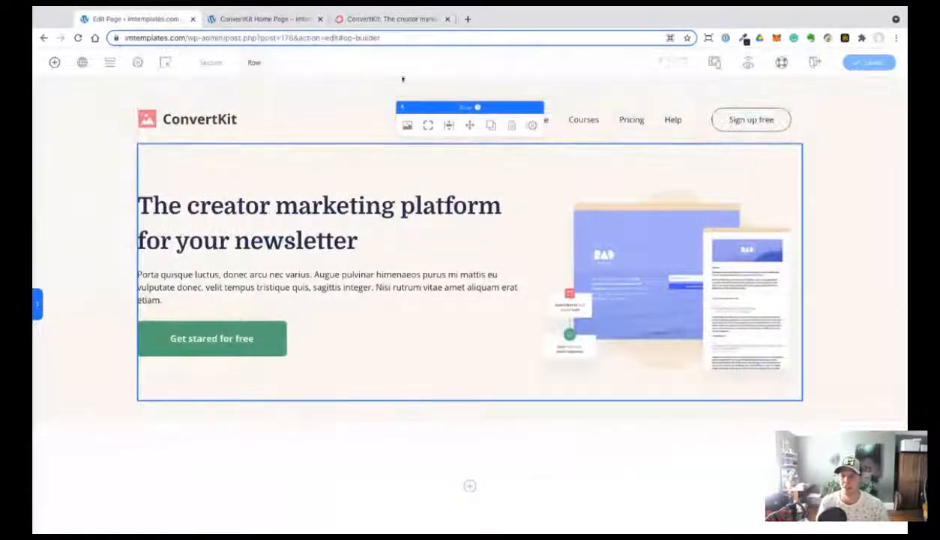
Set the widths of the hero row and the header row to 1170 px and save the page.
click(533, 126)
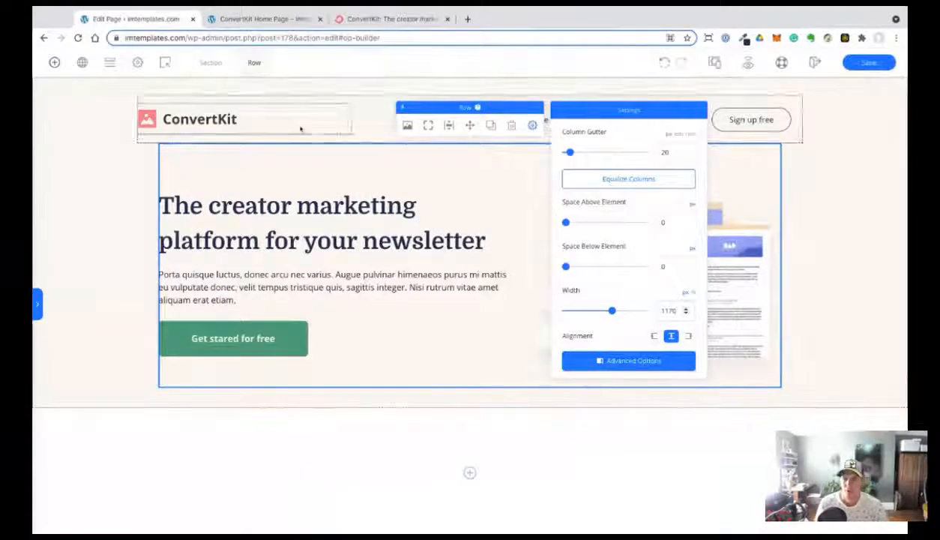
click(152, 100)
click(153, 100)
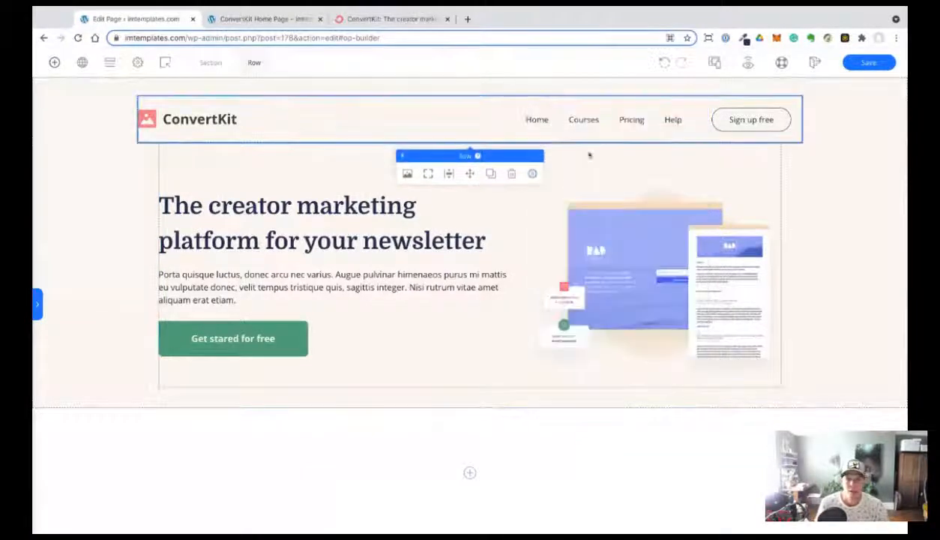
click(532, 174)
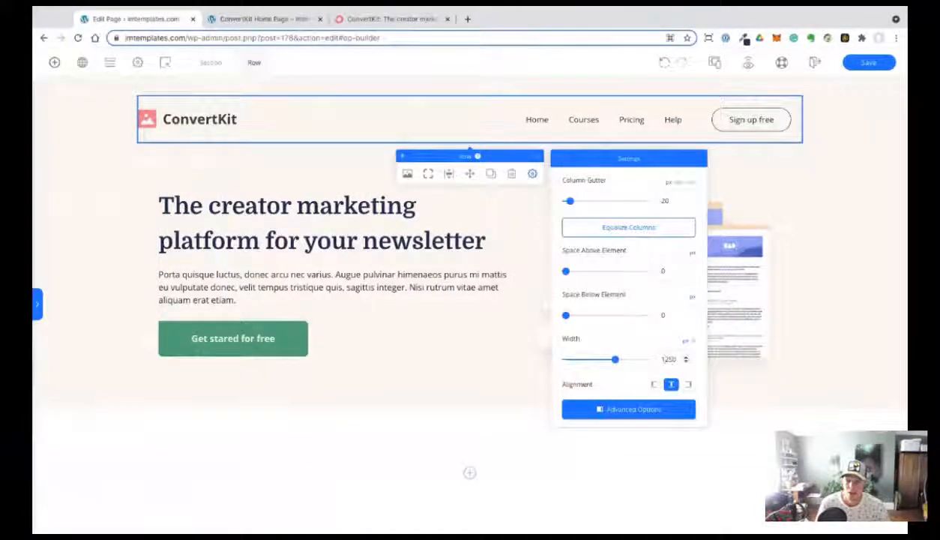
text(1170)
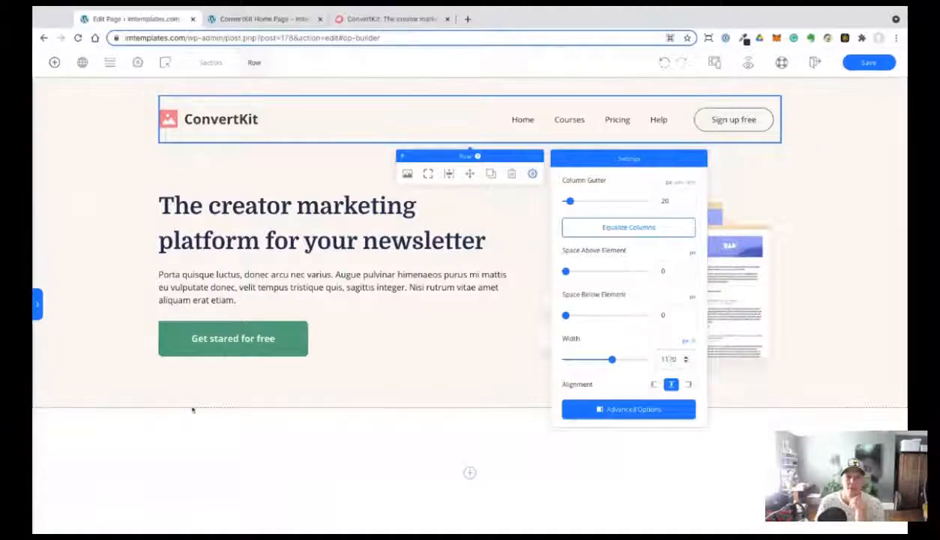
click(868, 63)
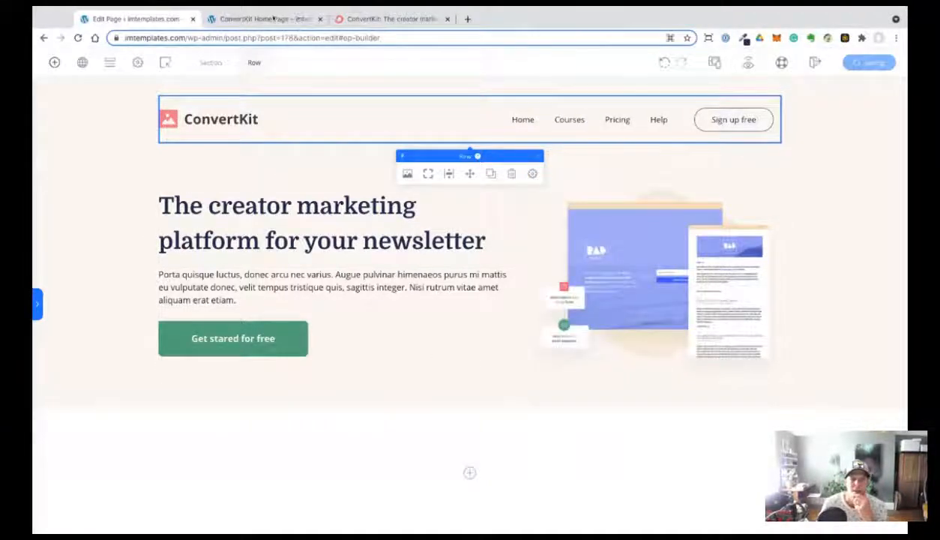
Compare the updated preview's header and hero alignment with the original ConvertKit page.
click(274, 18)
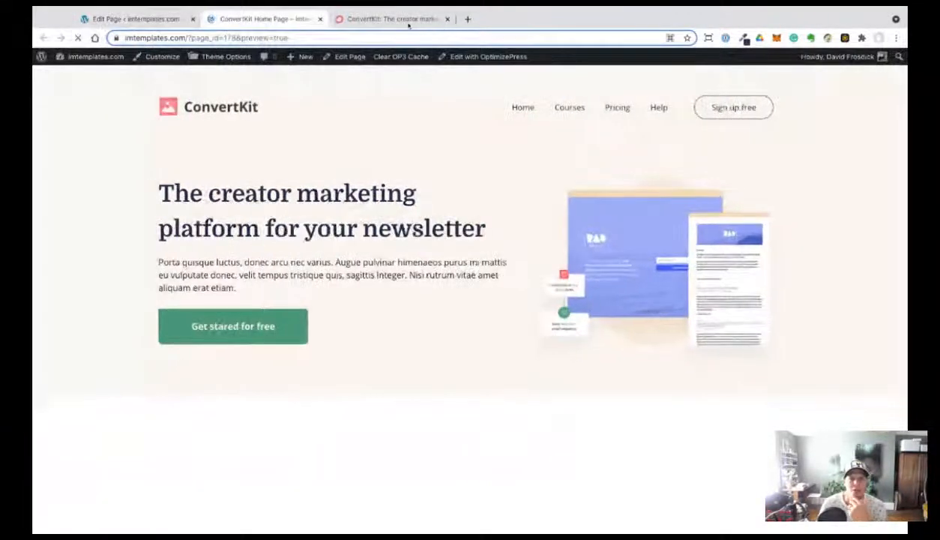
click(398, 19)
click(901, 322)
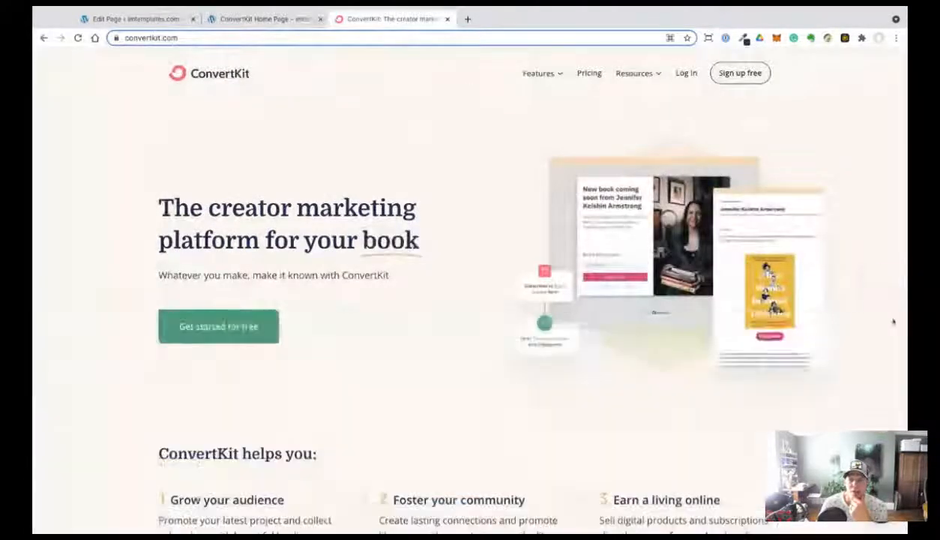
click(266, 18)
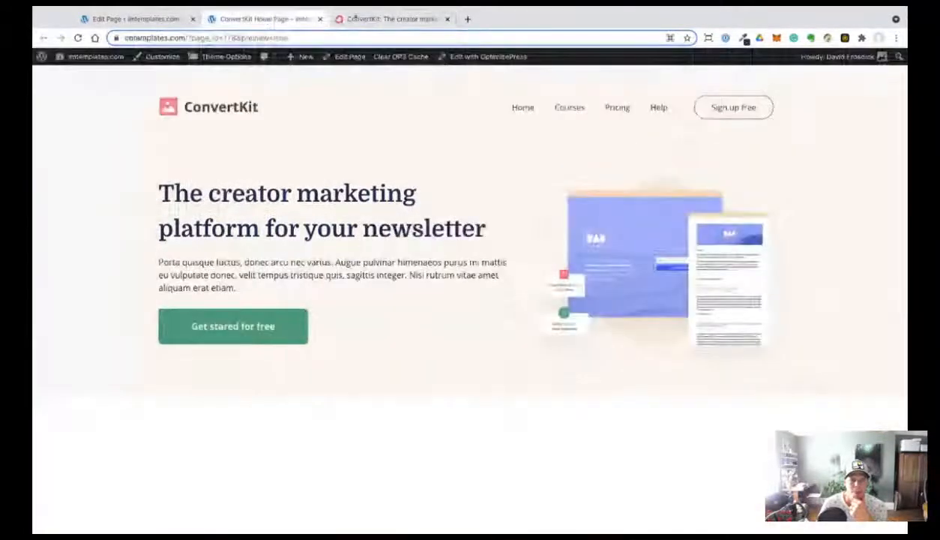
click(367, 19)
click(274, 21)
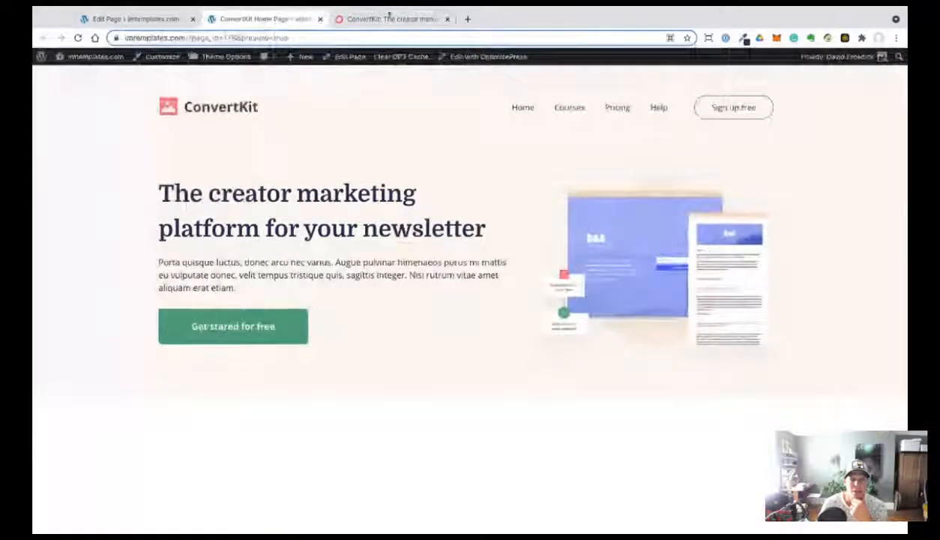
click(390, 16)
Copy the tagline "Whatever you make, make it known with ConvertKit" from the original page and return to the page editor.
drag(247, 275, 158, 278)
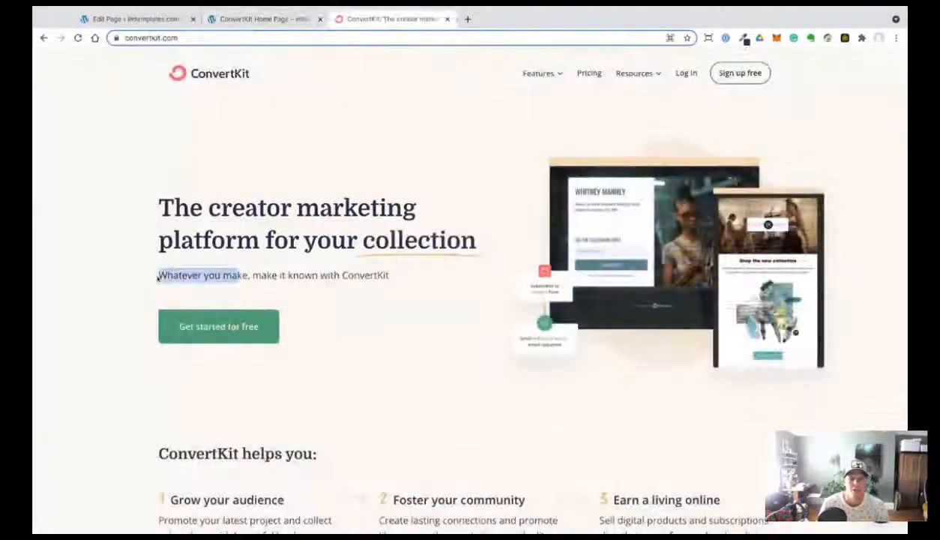
triple_click(157, 277)
key(ctrl+c)
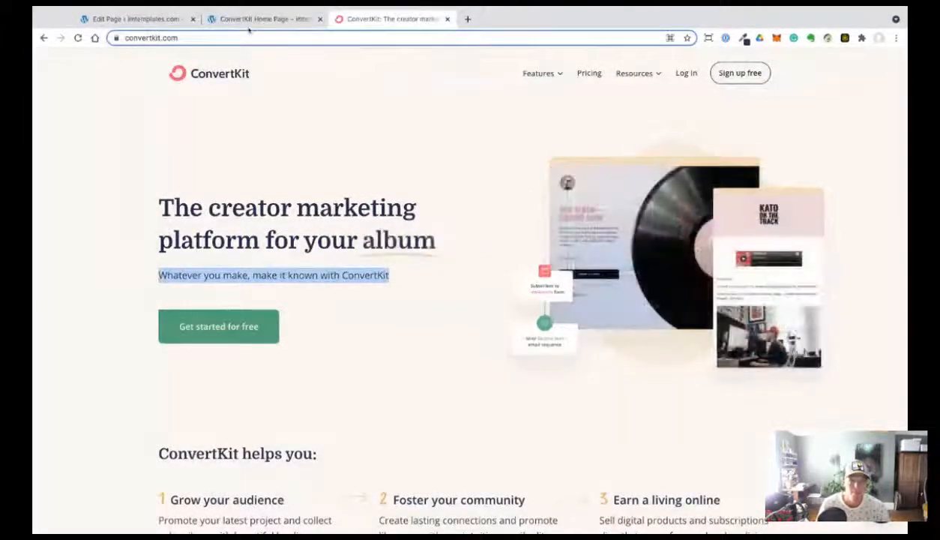
click(262, 18)
click(135, 18)
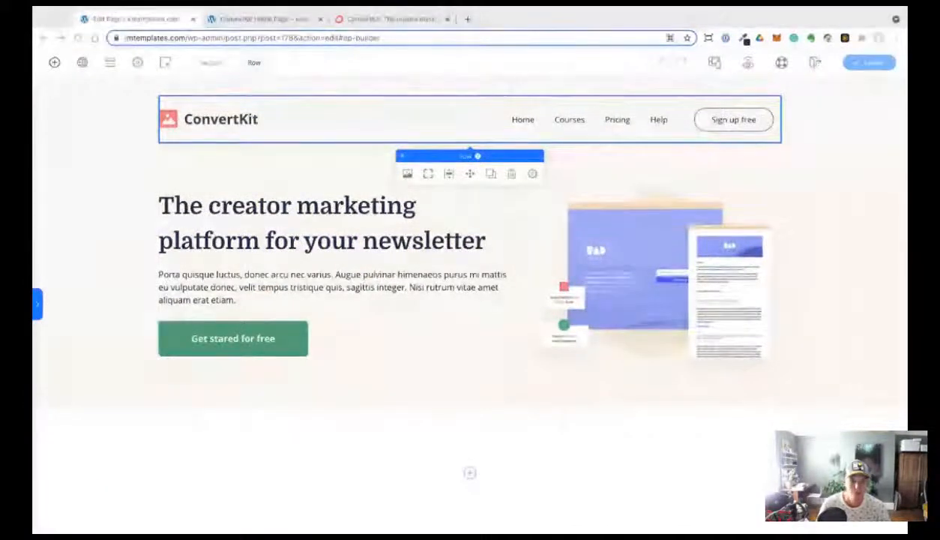
Replace the hero's placeholder paragraph with the copied tagline as plain text, ending it with a full stop.
double_click(280, 274)
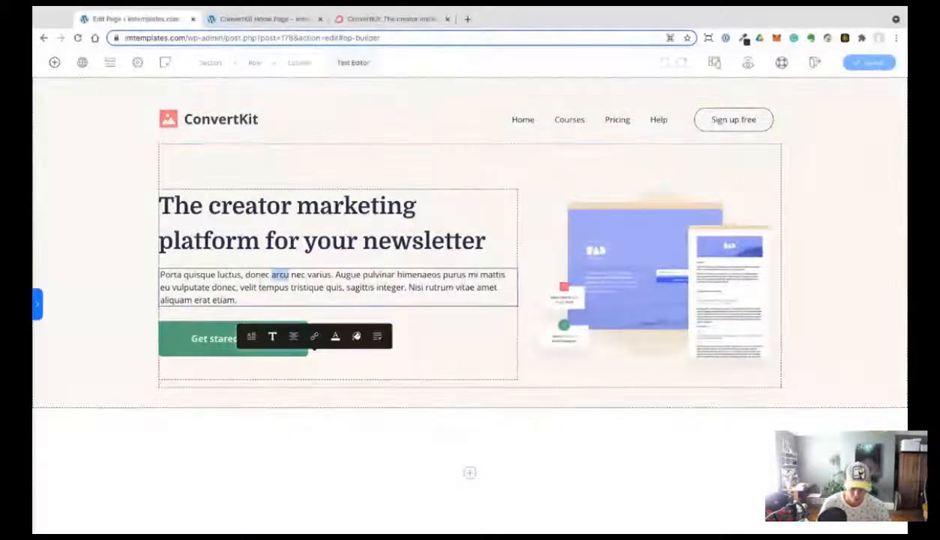
key(ctrl+a)
key(ctrl+v)
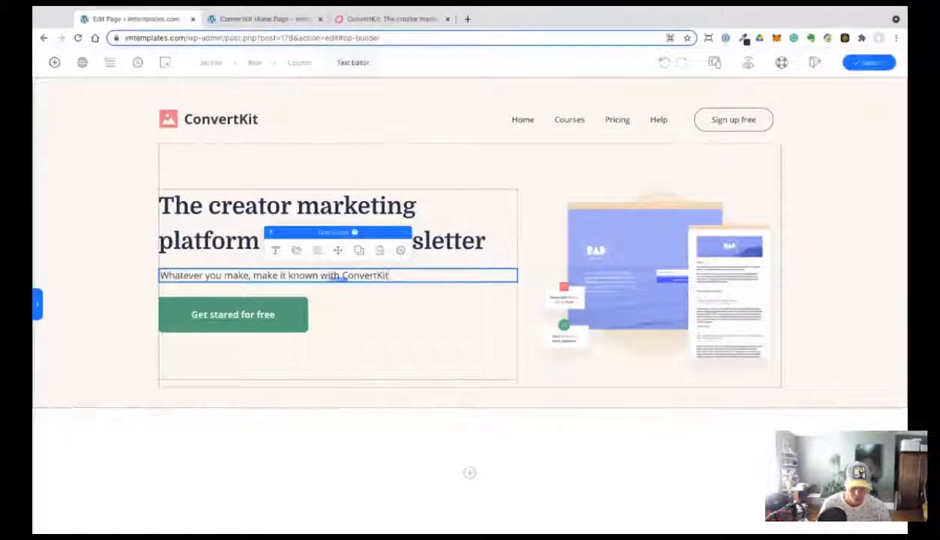
key(ctrl+a)
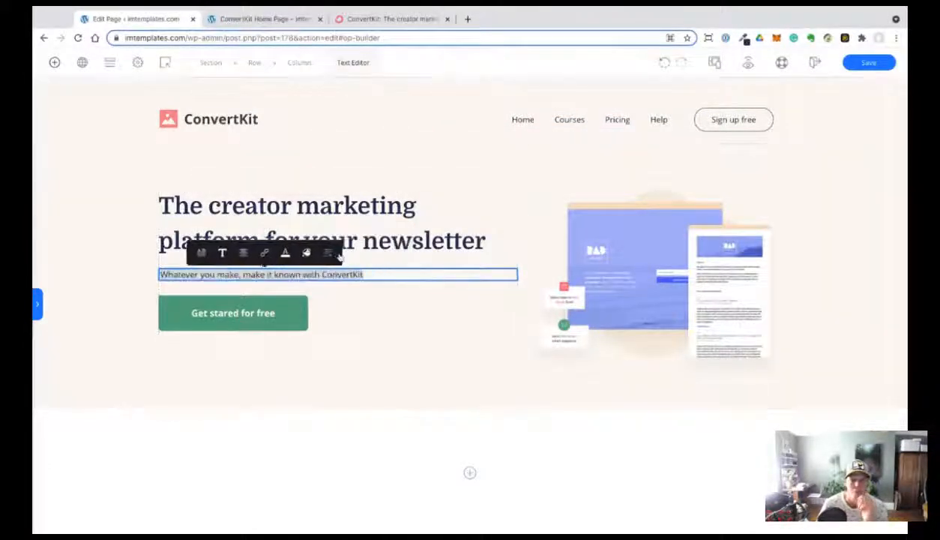
key(ctrl+shift+v)
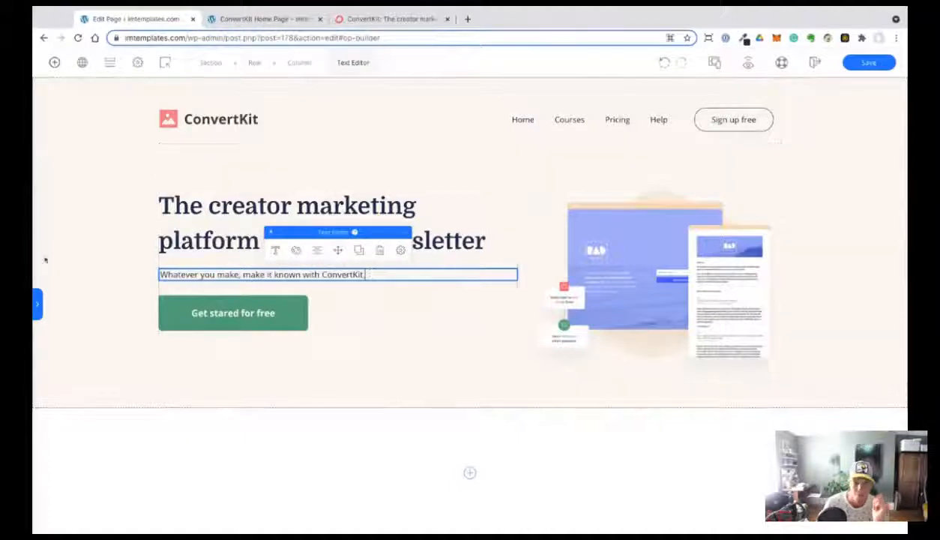
click(106, 252)
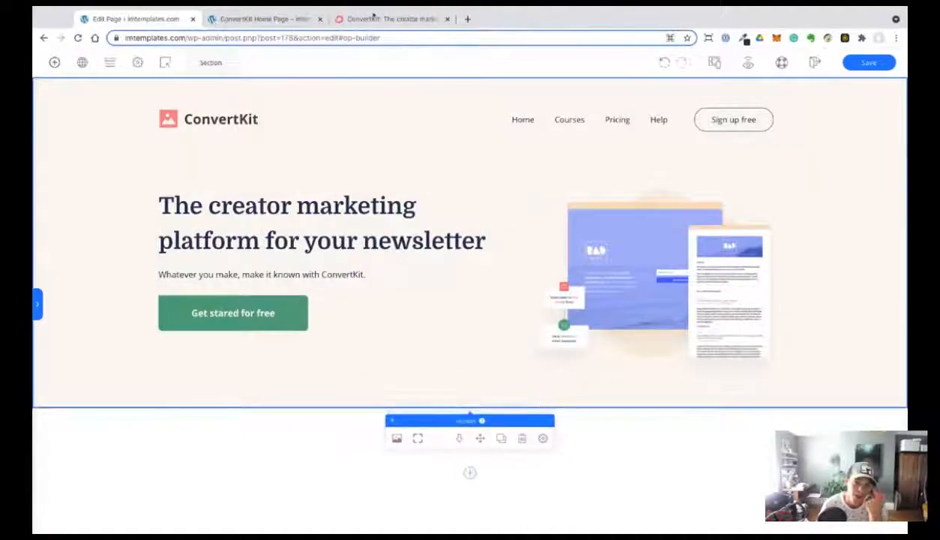
Check the original page's hero spacing and set the space above the green hero button to 34 px.
click(373, 17)
click(240, 18)
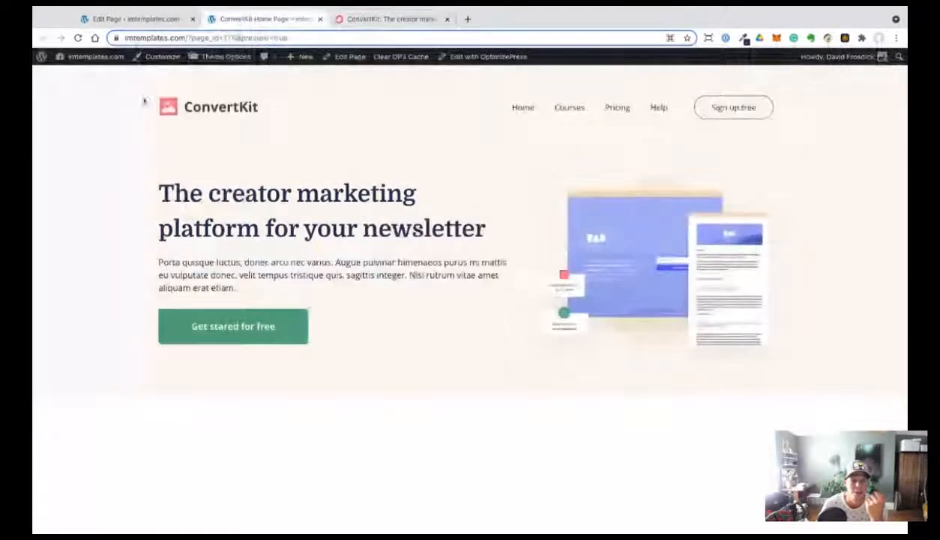
click(171, 21)
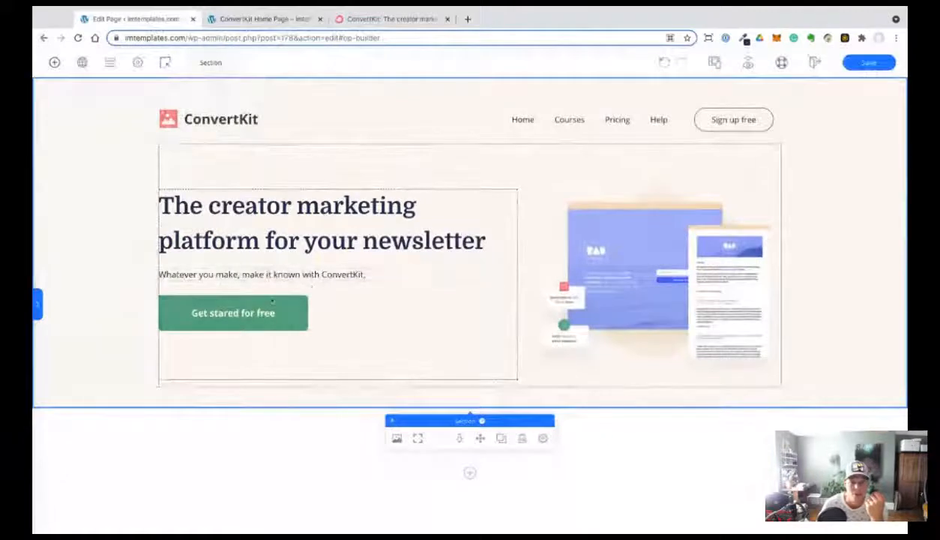
click(272, 300)
click(358, 277)
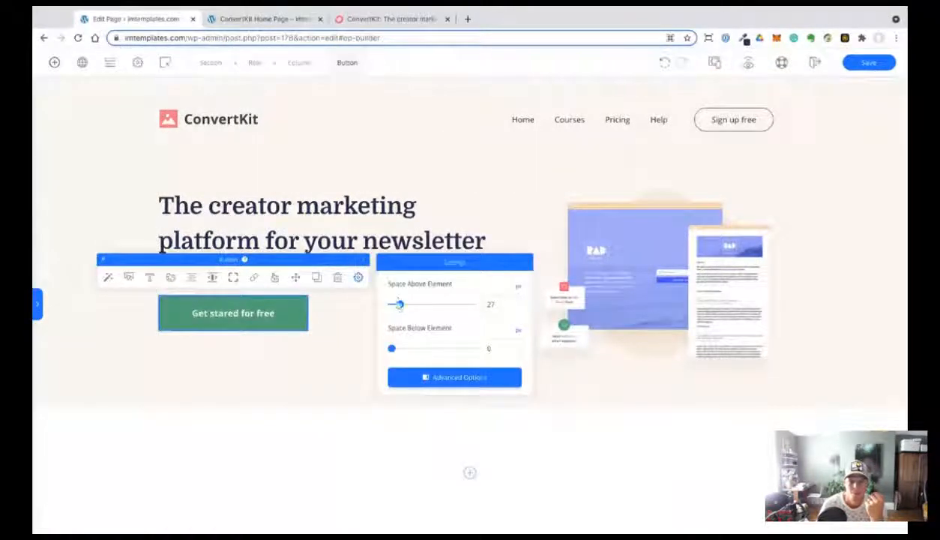
drag(400, 306, 405, 306)
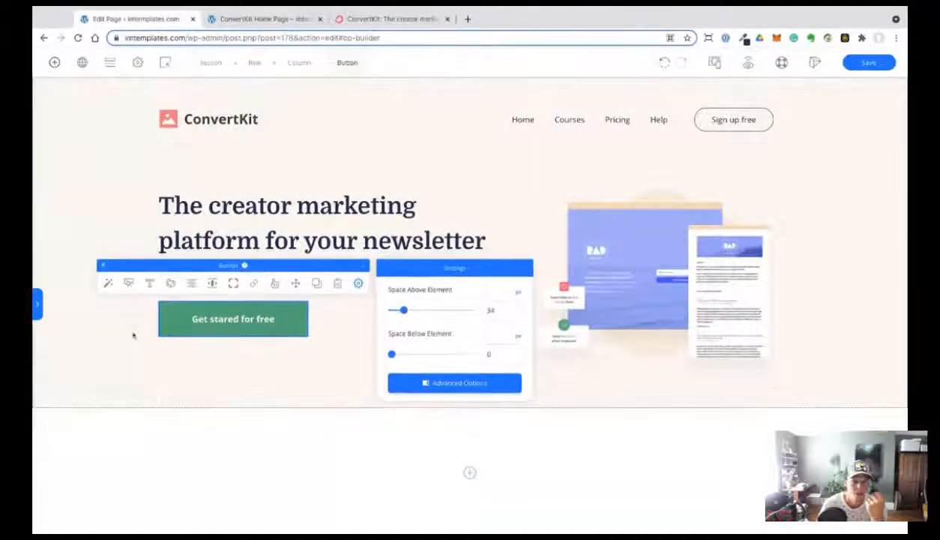
click(132, 332)
Set the hero tagline's space above to 20 px and its space below to 15 px.
click(368, 275)
click(401, 251)
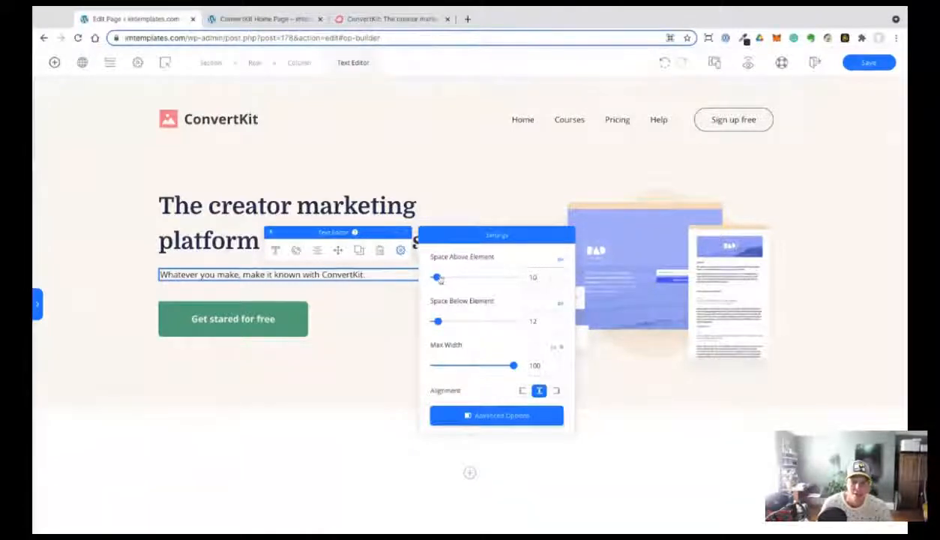
drag(440, 279, 444, 279)
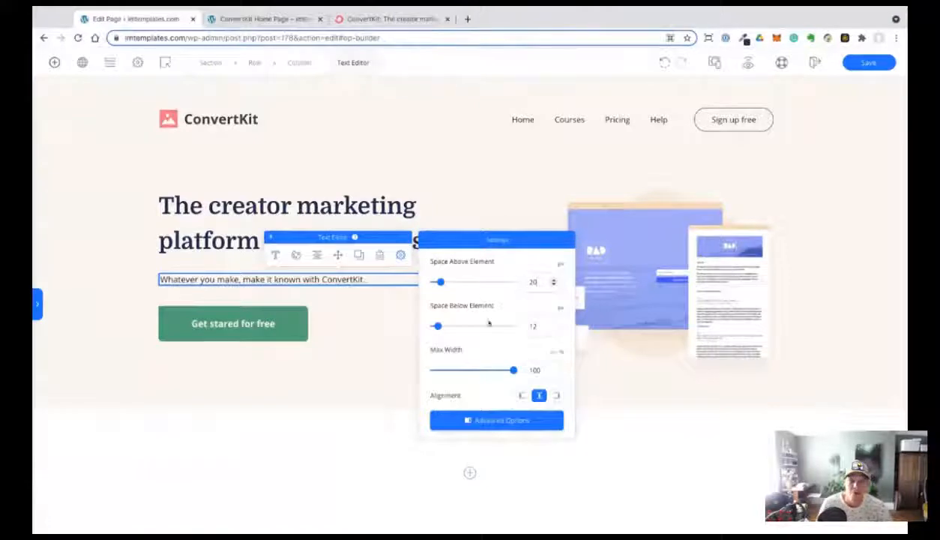
double_click(534, 326)
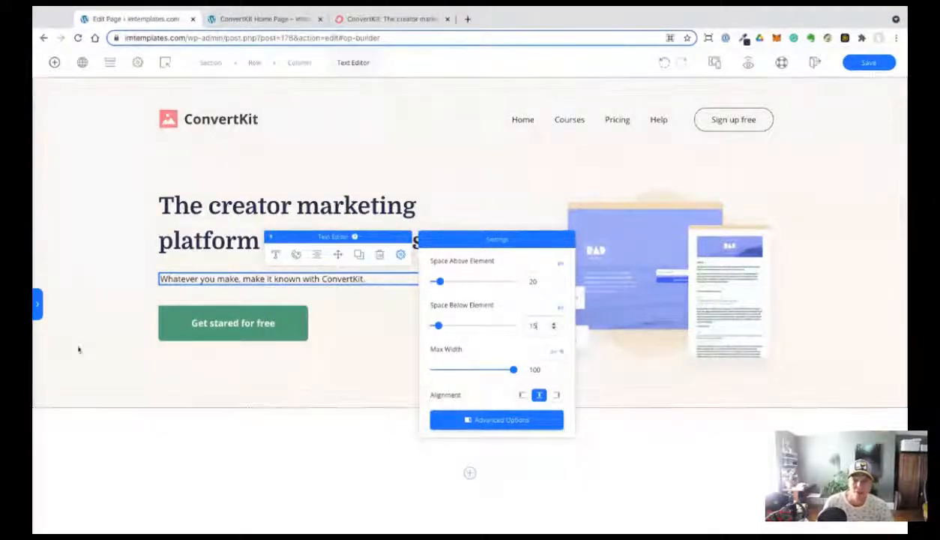
click(113, 310)
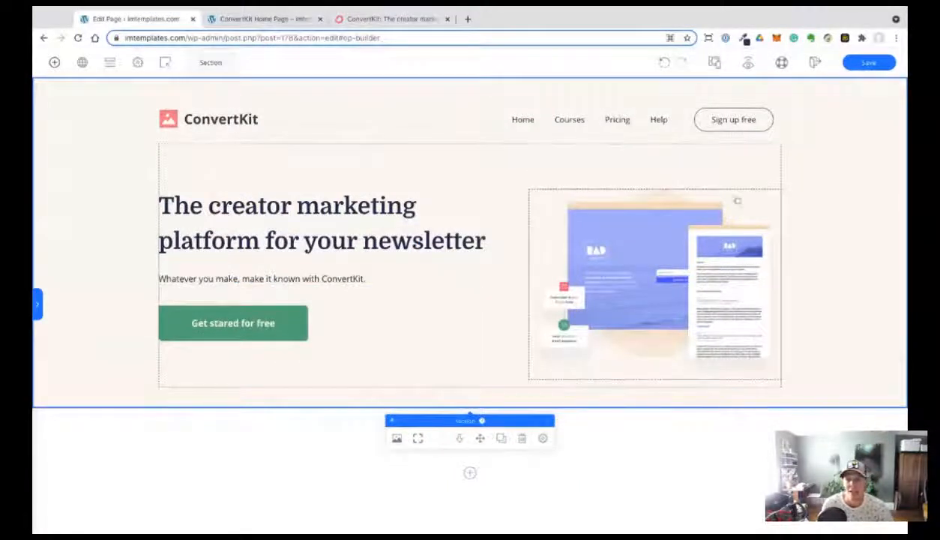
Check the hero image's width setting and save the page.
click(631, 210)
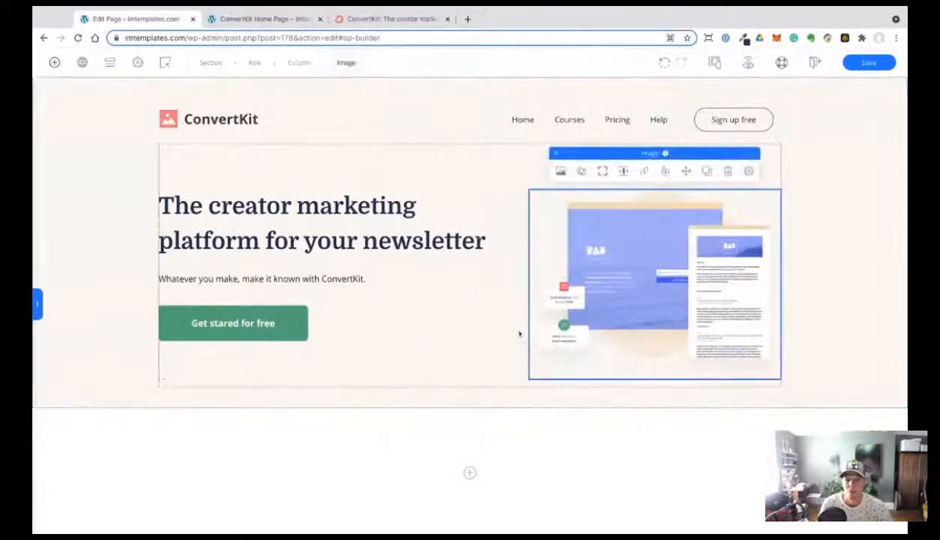
click(560, 172)
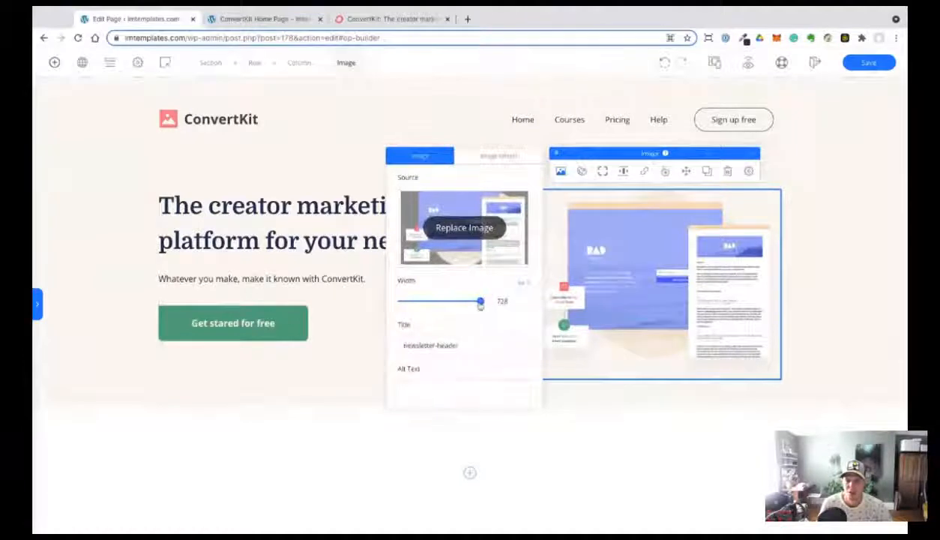
click(97, 336)
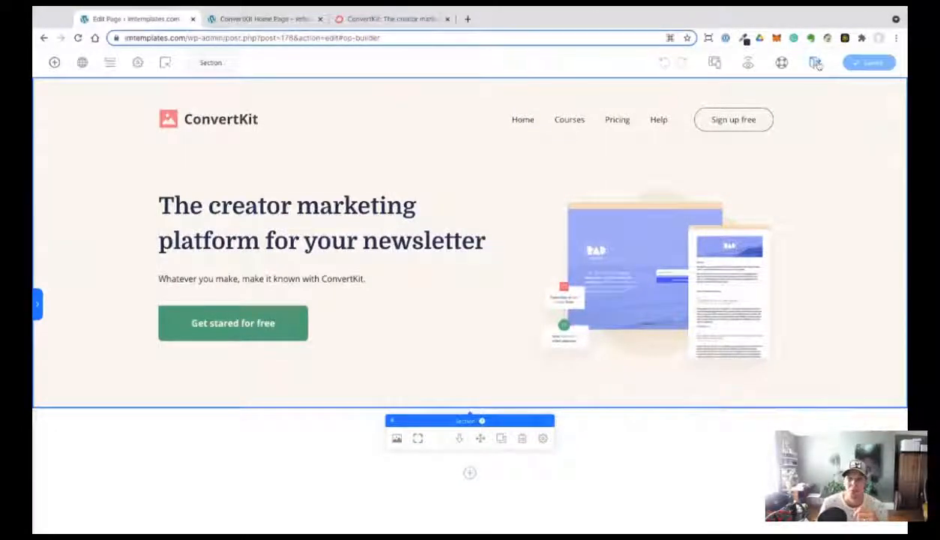
Reload the page preview and compare its hero text, button and image with the original ConvertKit page.
click(262, 19)
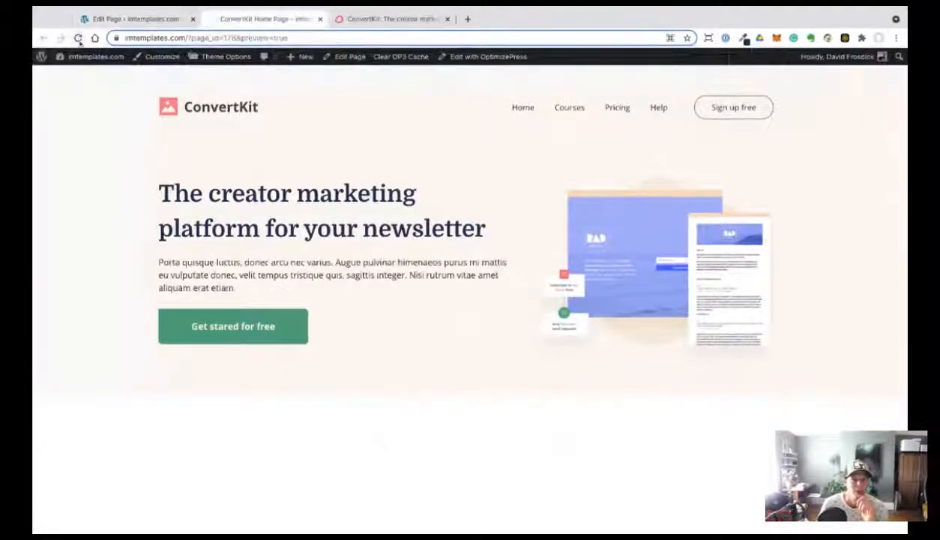
click(78, 39)
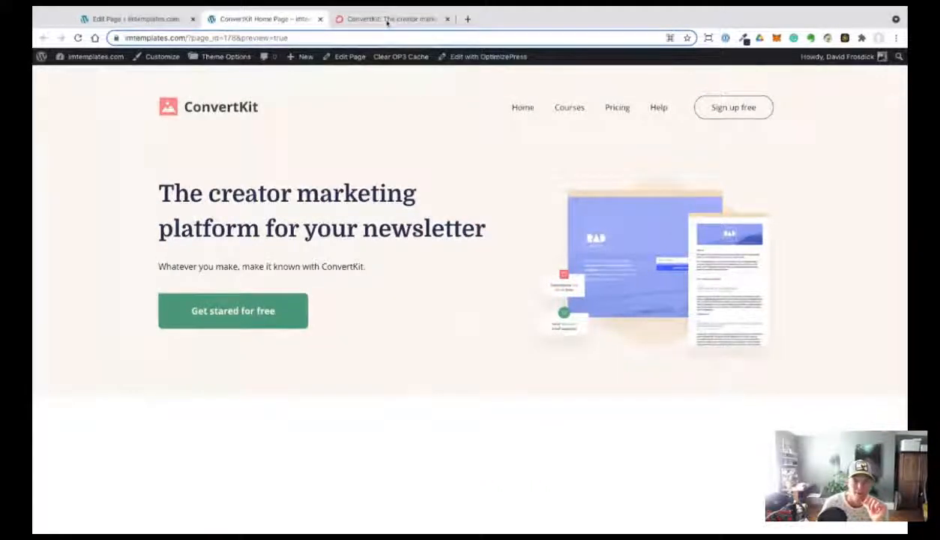
click(388, 19)
click(267, 19)
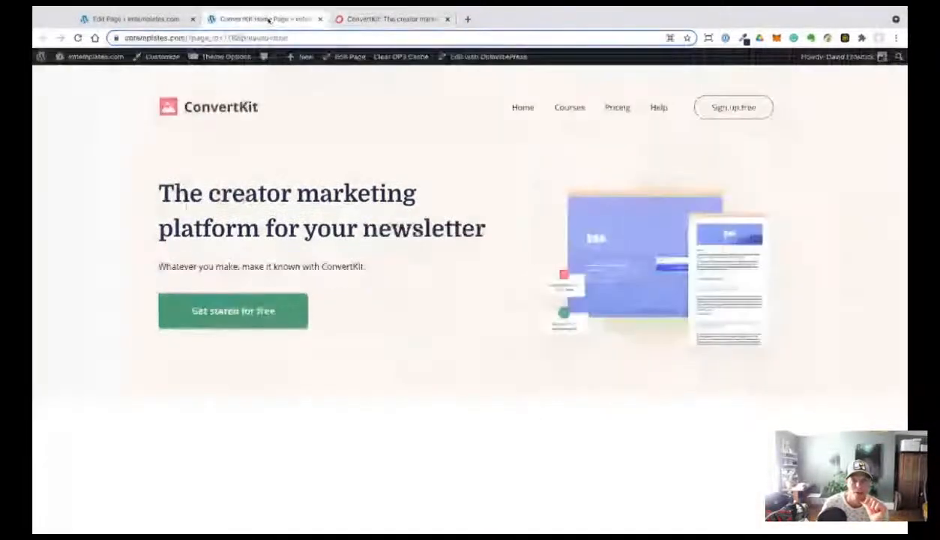
click(363, 20)
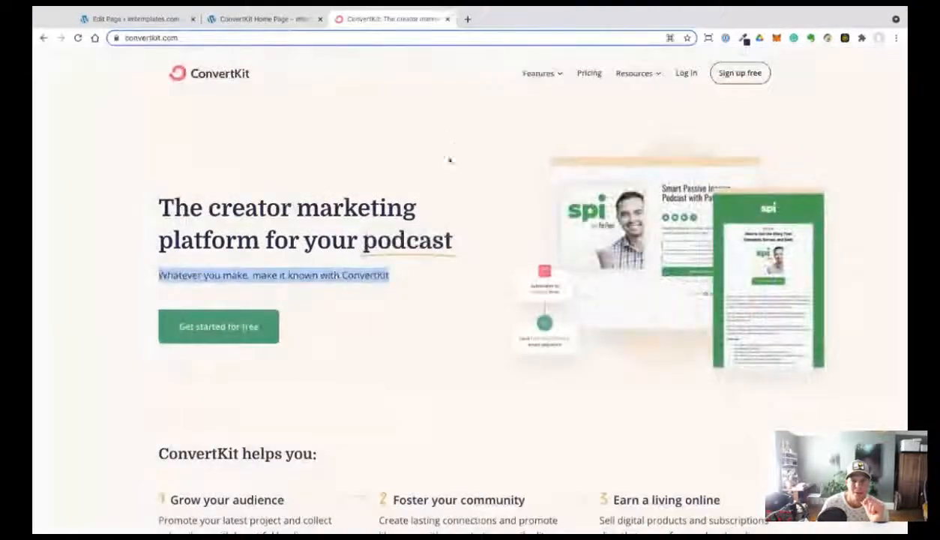
click(252, 17)
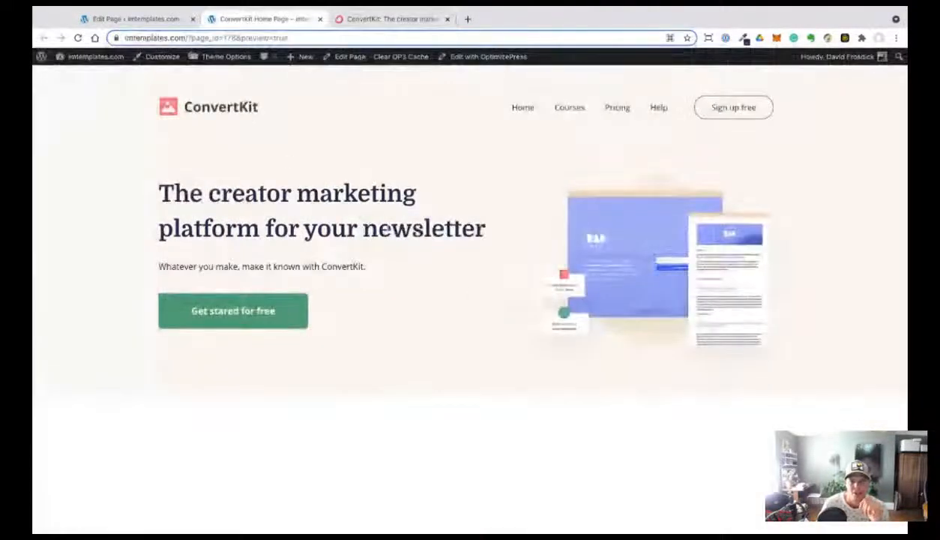
Sample the golden underline colour beneath the rotating headline word on the original ConvertKit page with the eyedropper.
click(396, 20)
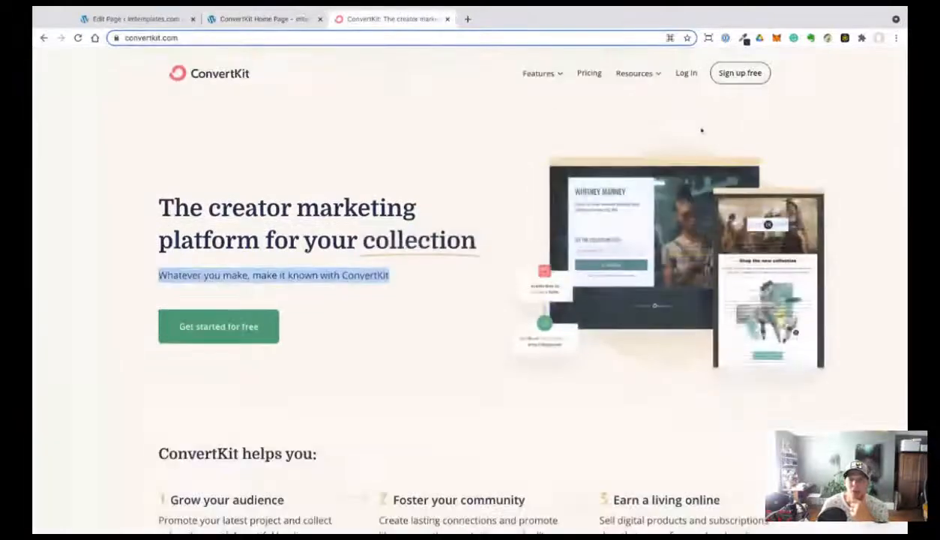
click(743, 38)
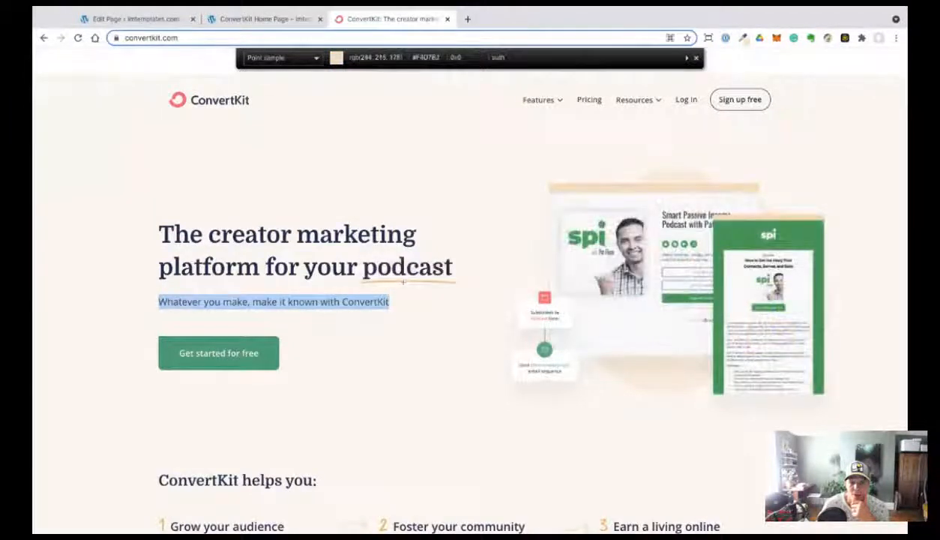
click(405, 282)
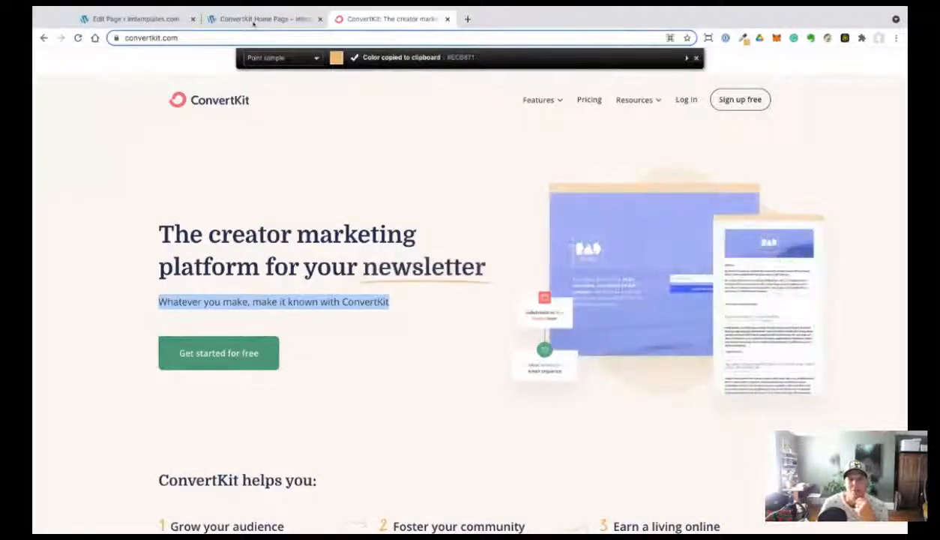
Apply a Rotating Text animation with the Clip style to the word "newsletter" in the OptimizePress hero headline.
key(ctrl+shift+Tab)
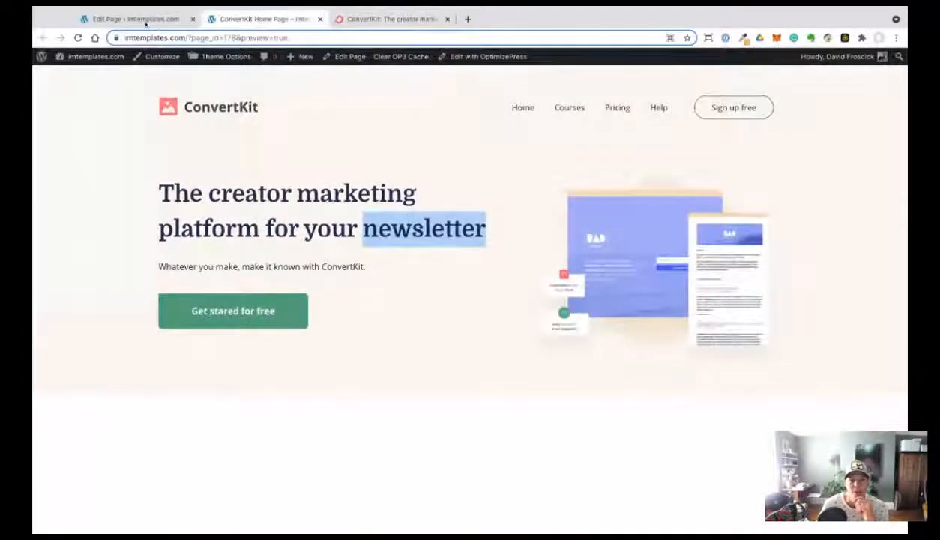
click(135, 19)
click(411, 236)
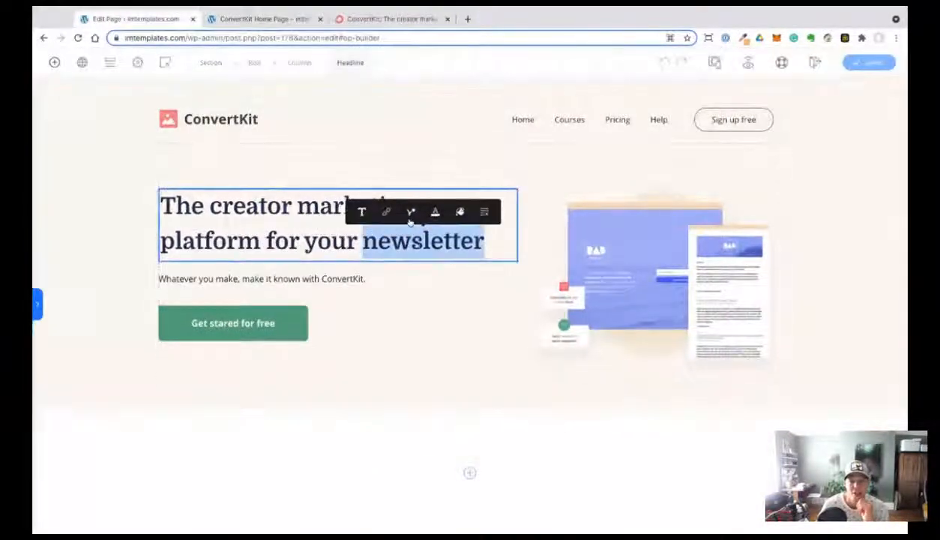
click(410, 214)
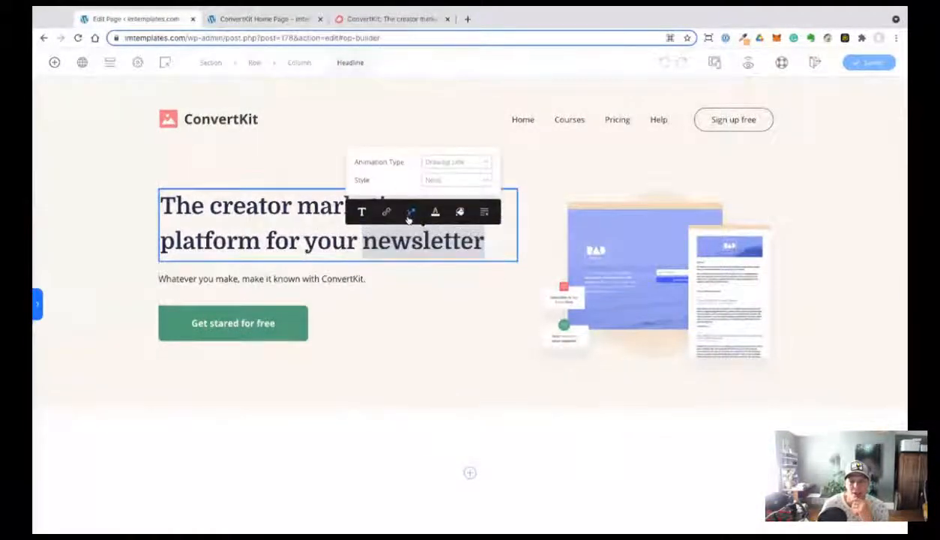
click(450, 164)
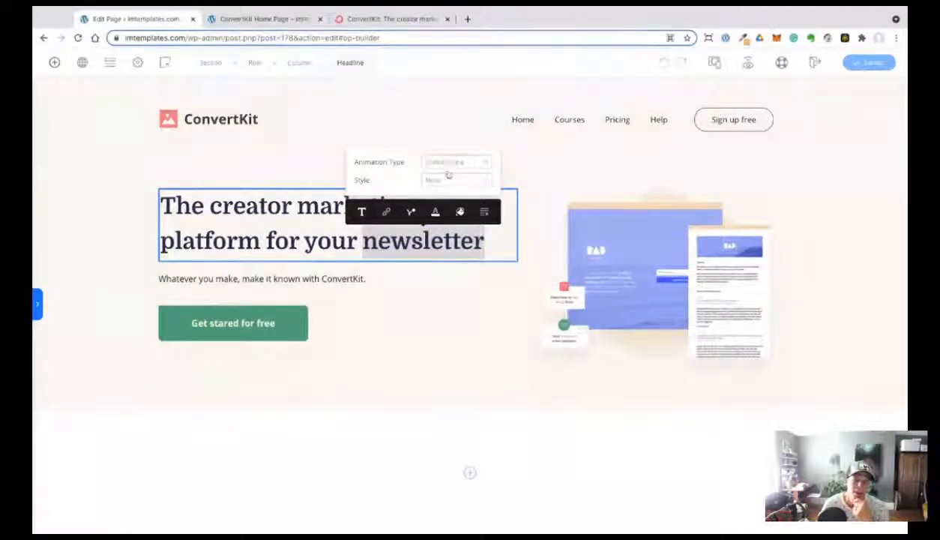
click(448, 176)
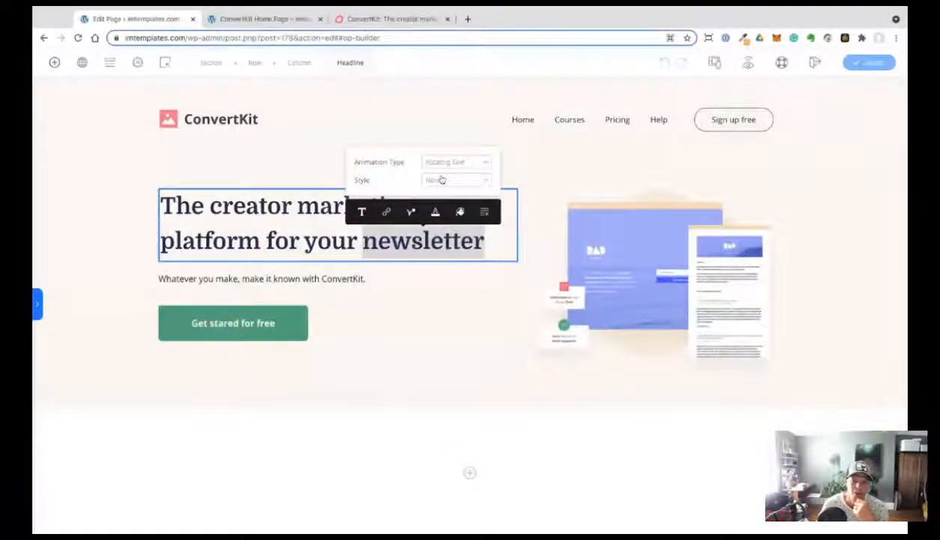
click(442, 180)
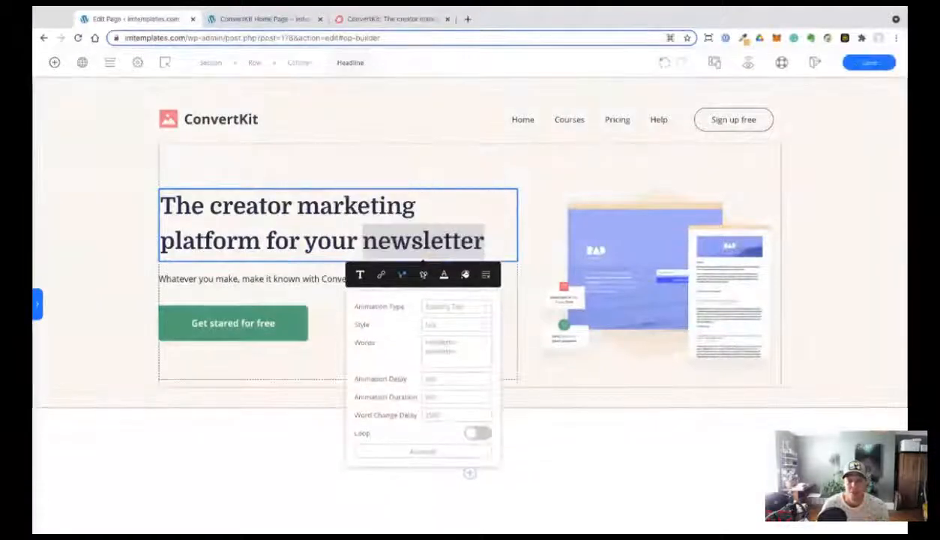
Set the rotating headline words to newsletter, podcast, album and book, and turn on looping.
double_click(432, 350)
key(BackSpace)
key(BackSpace)
key(BackSpace)
key(BackSpace)
key(BackSpace)
key(BackSpace)
key(BackSpace)
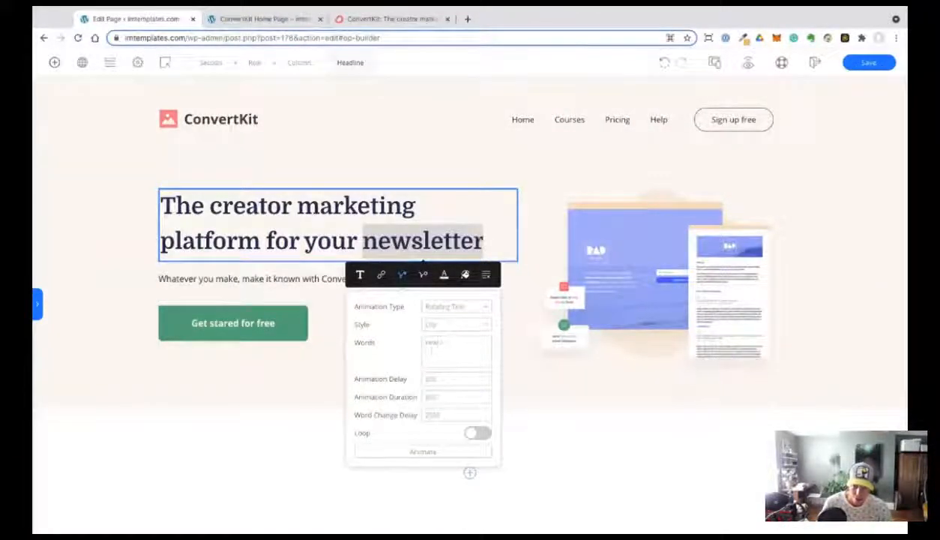
text(sletter)
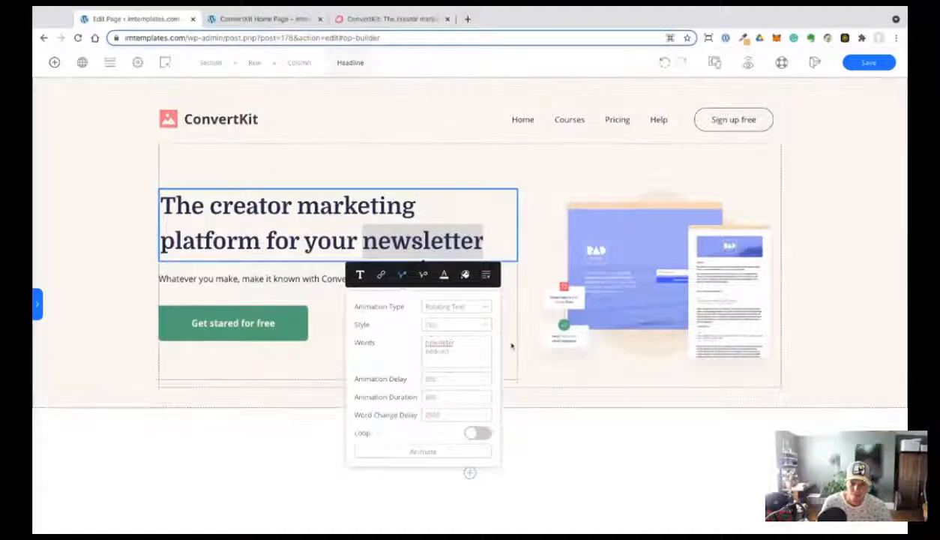
click(354, 18)
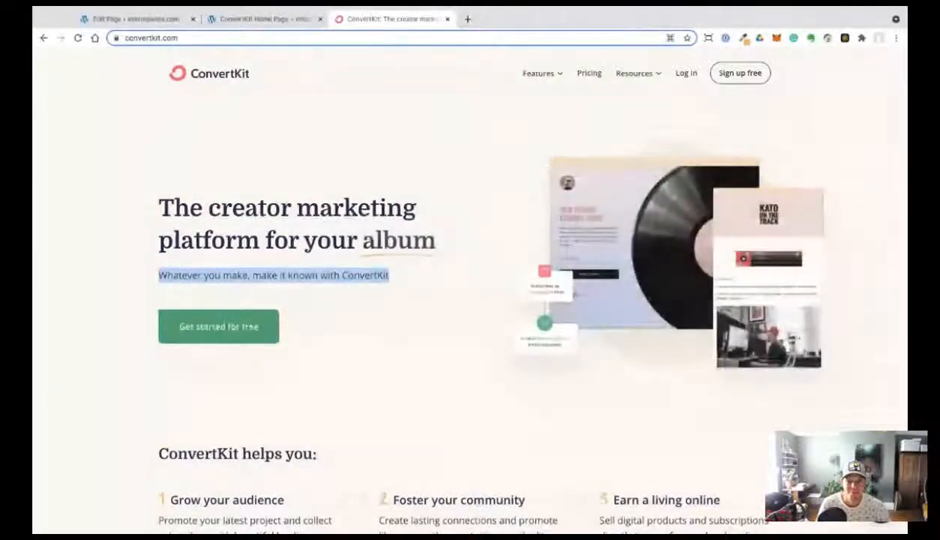
key(ctrl+Tab)
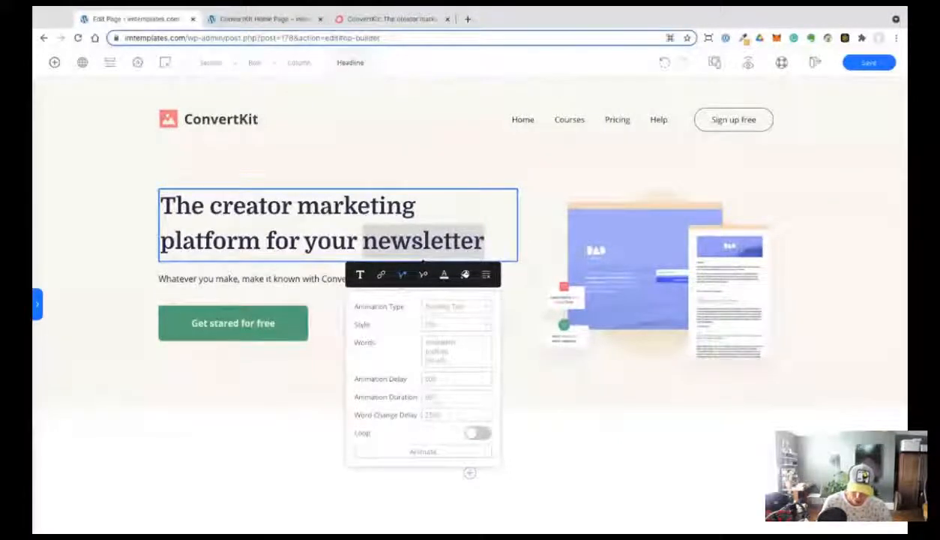
scroll(456, 351, down, 1)
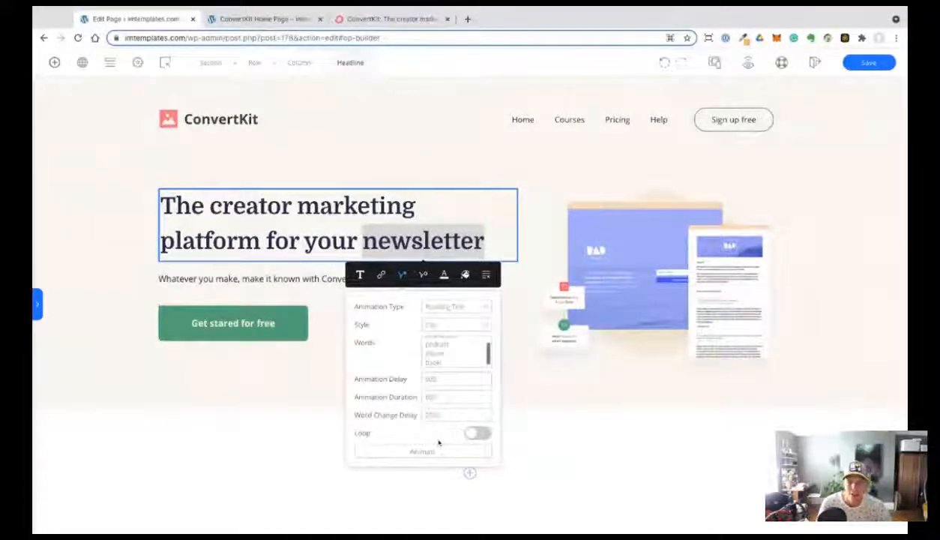
click(474, 435)
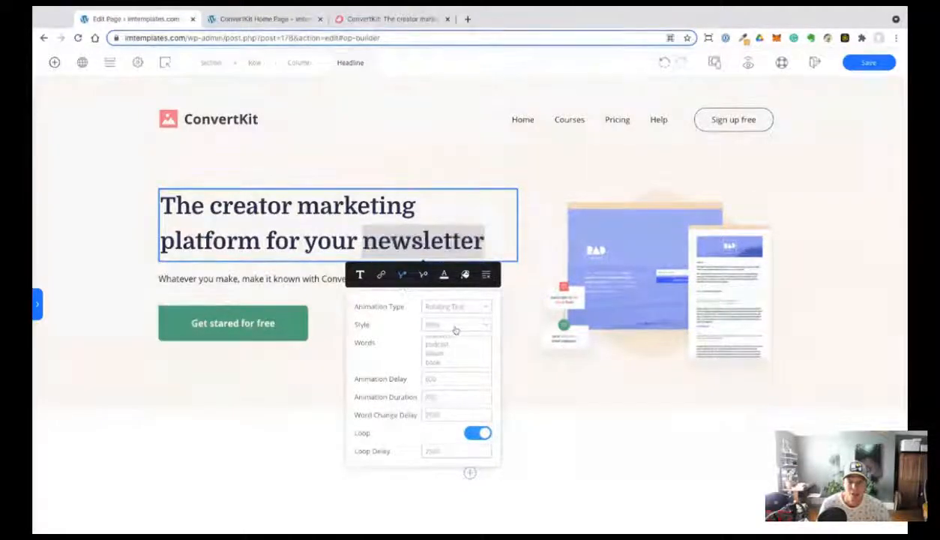
click(445, 302)
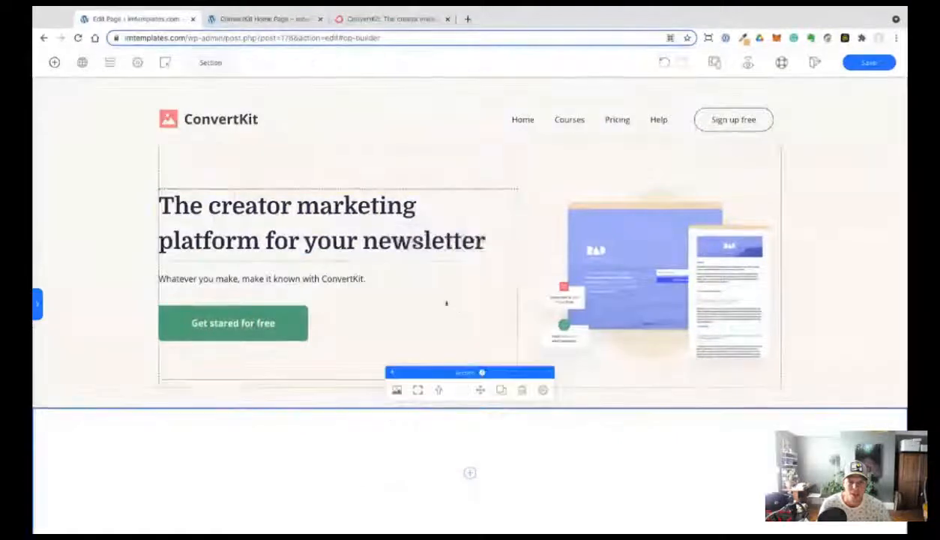
Add a Drawing Line underline in #ECB871 to "creator marketing" in the hero headline and save the page.
drag(211, 206, 417, 207)
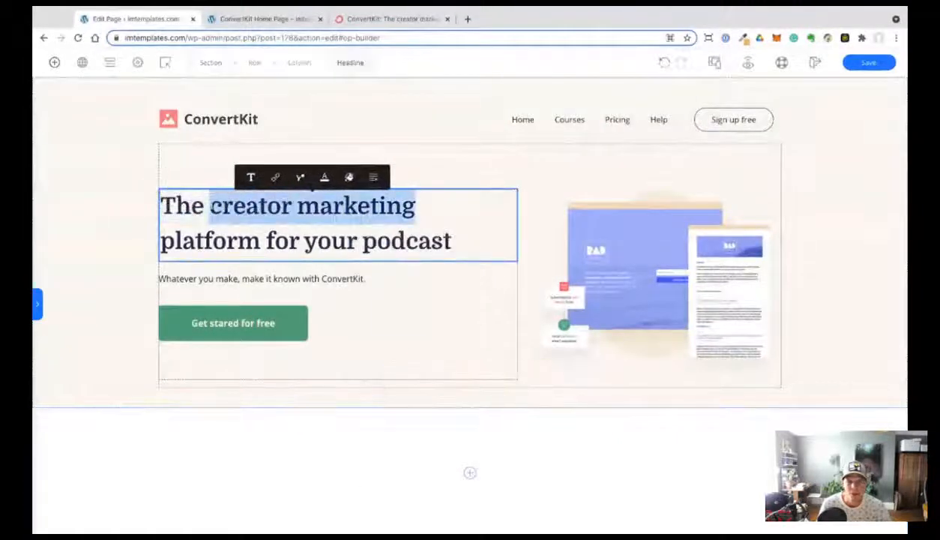
click(300, 178)
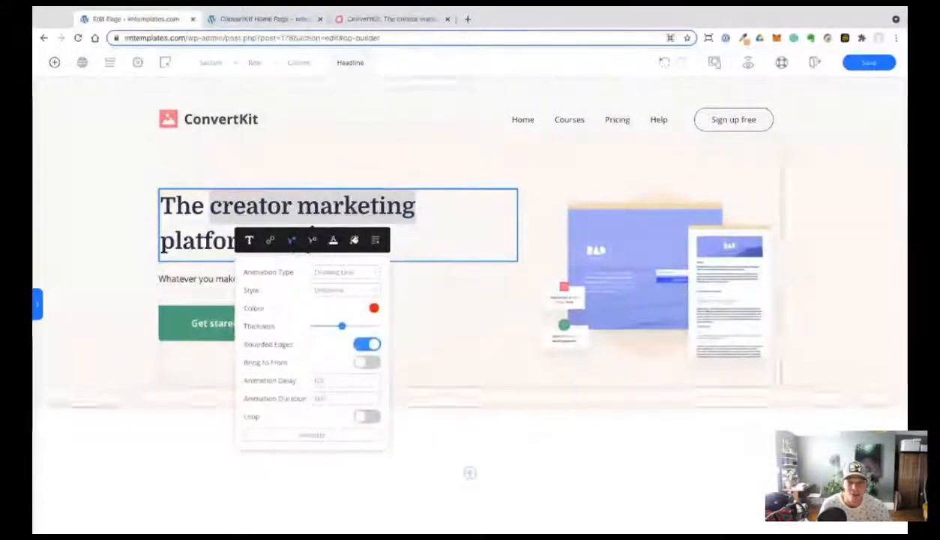
click(374, 309)
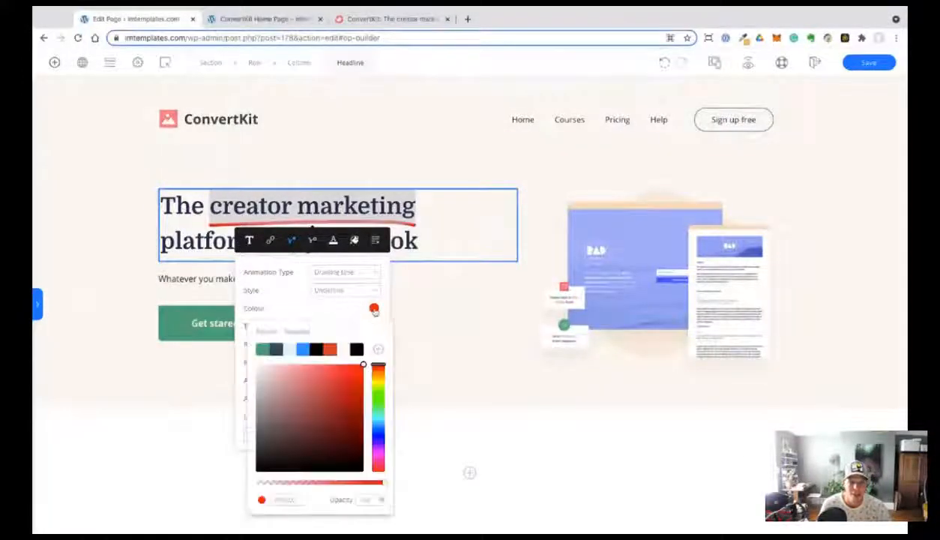
triple_click(284, 500)
text(#edb171)
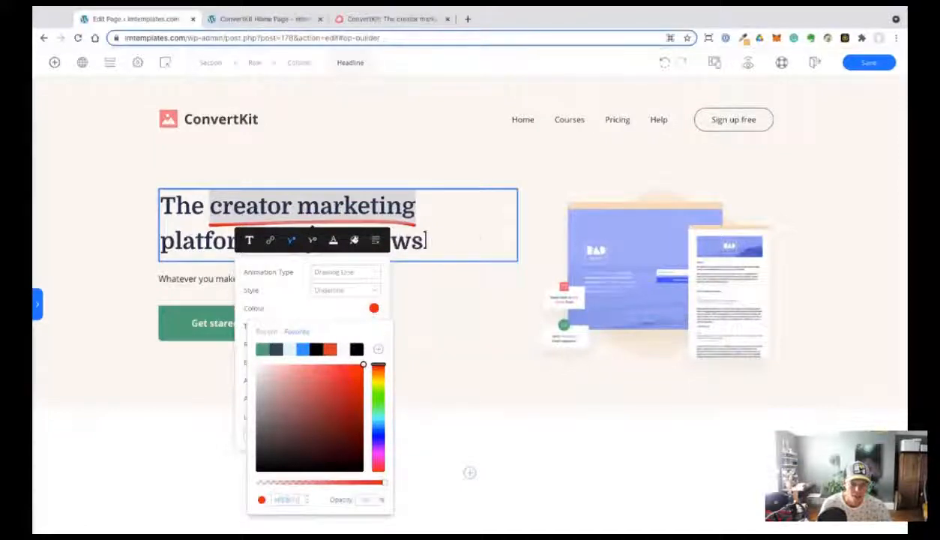
click(299, 304)
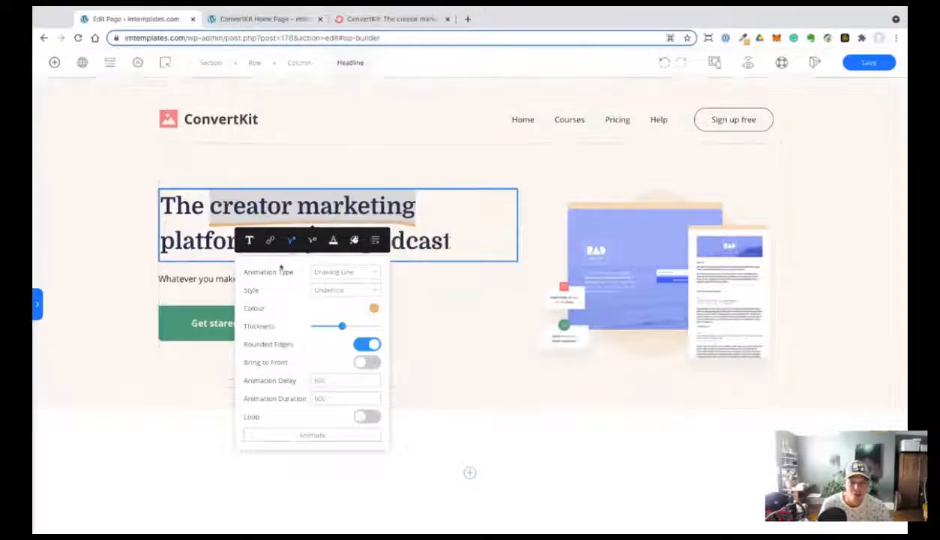
click(440, 363)
key(super+s)
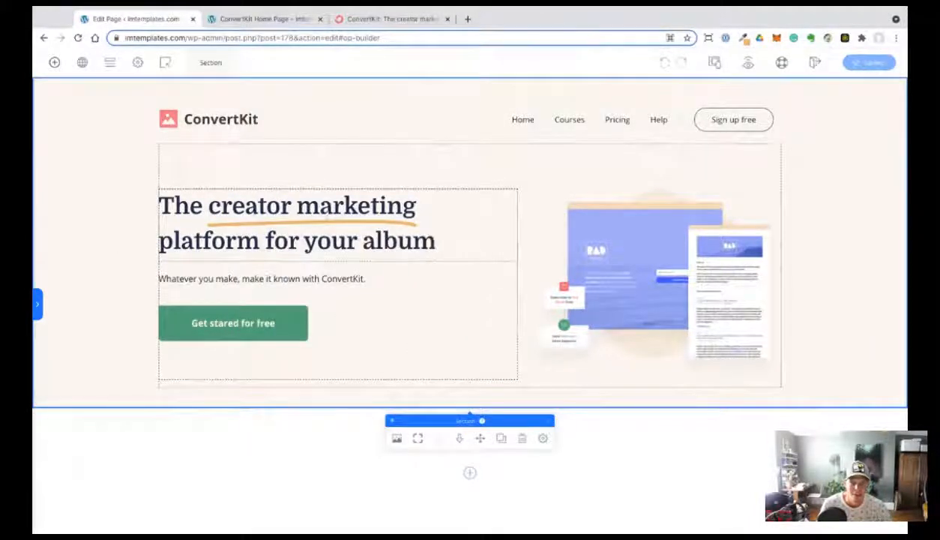
Reduce the thickness of the "creator marketing" underline and save the page.
click(315, 208)
click(293, 174)
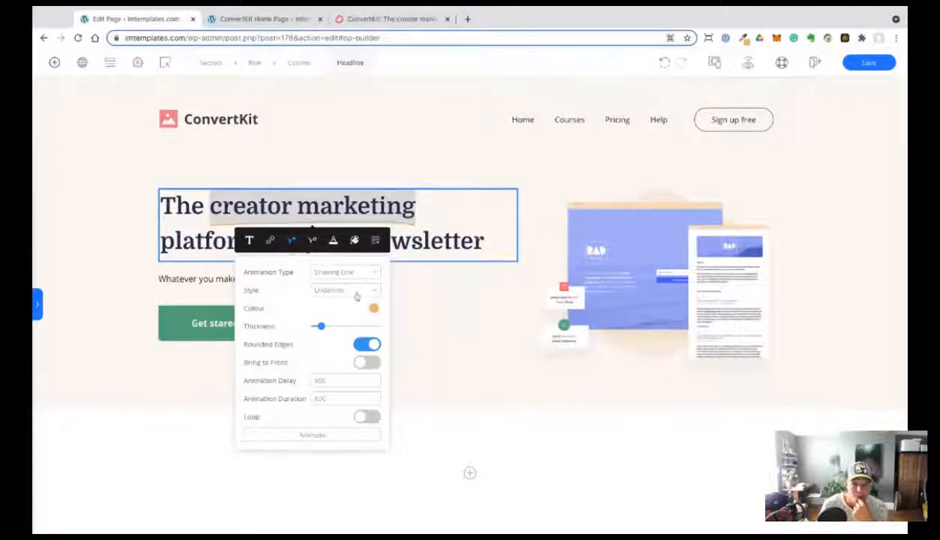
click(95, 305)
click(869, 61)
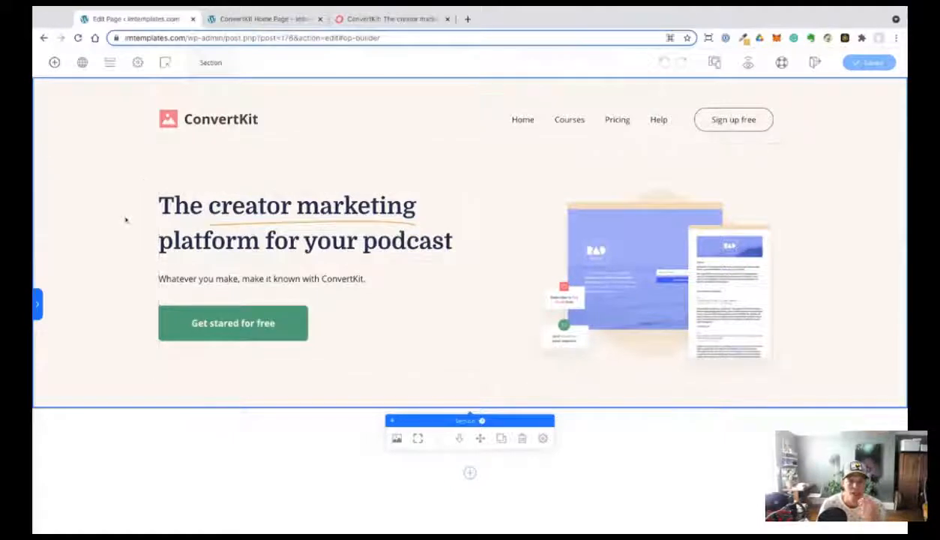
Compare the original page with the preview and examine the three-column "ConvertKit helps you:" section below the original's hero.
click(392, 18)
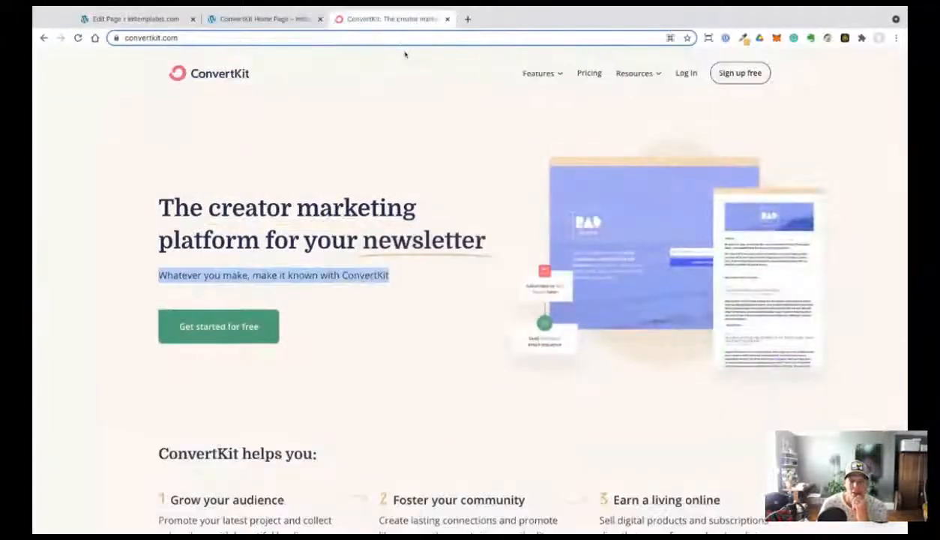
click(262, 19)
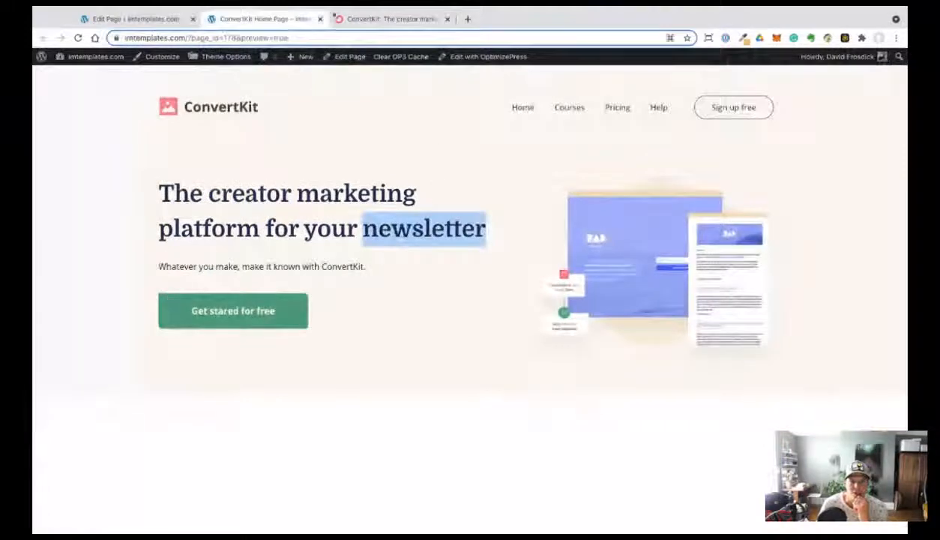
click(360, 19)
scroll(395, 237, down, 3)
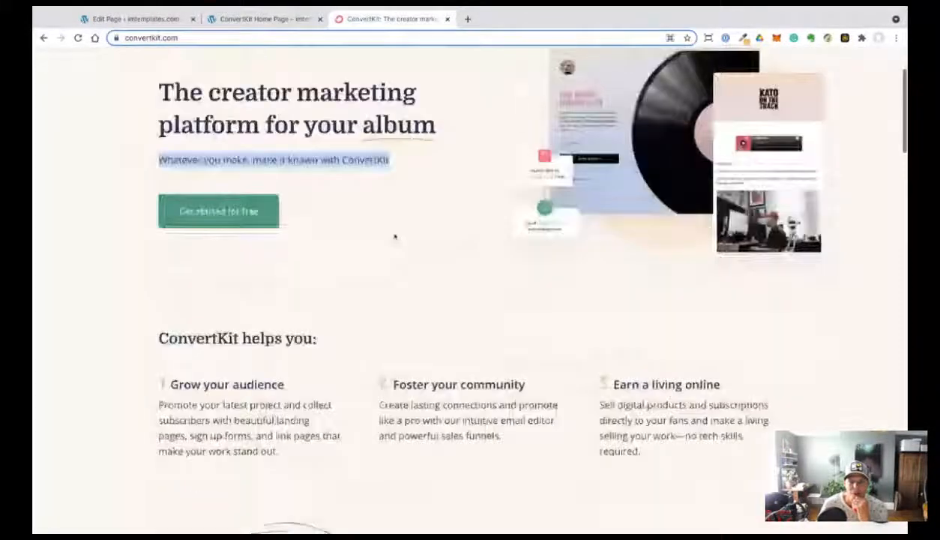
scroll(395, 237, down, 3)
Open the hero section's background colour in the page editor and copy its hex code.
click(168, 19)
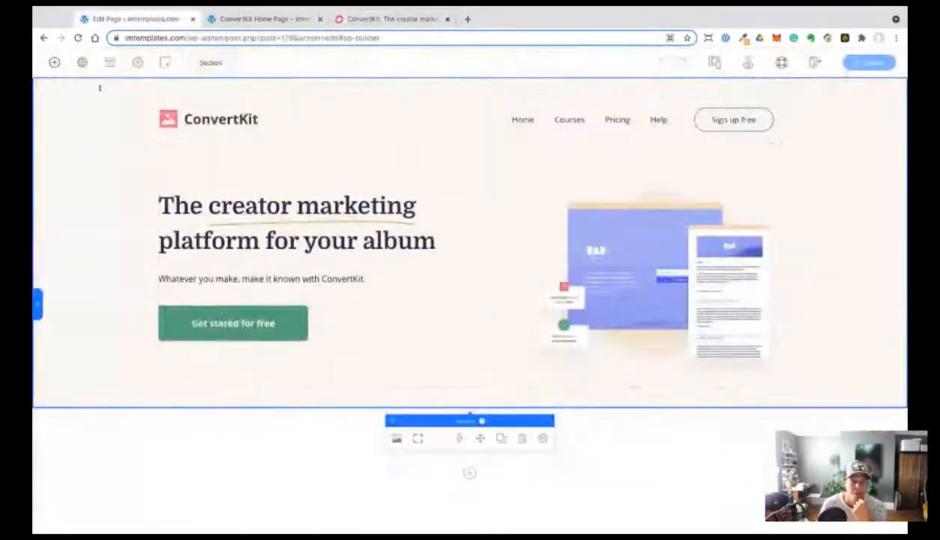
scroll(225, 263, down, 2)
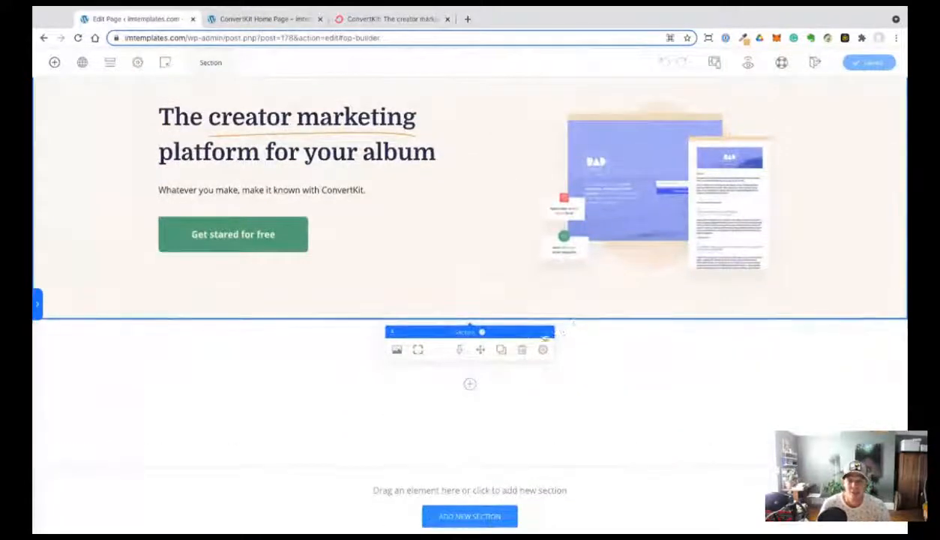
click(542, 348)
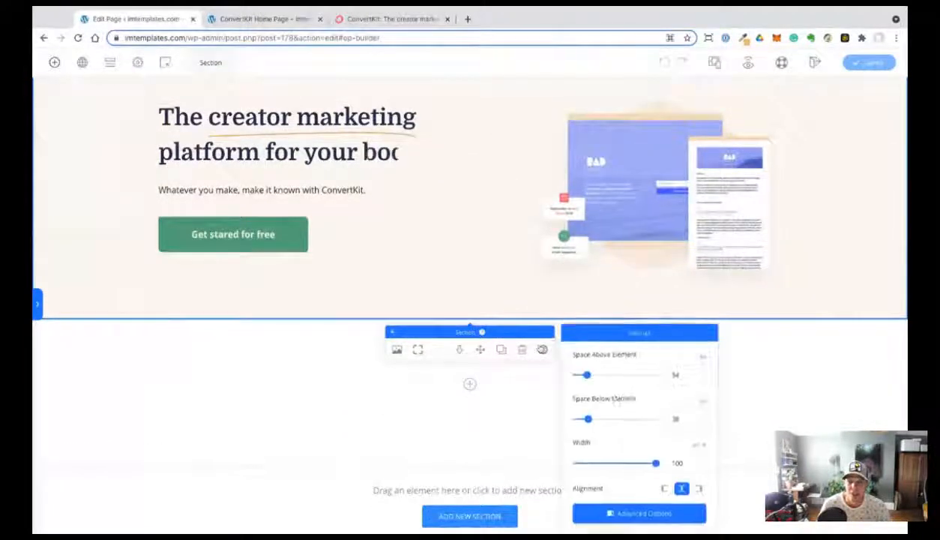
click(397, 349)
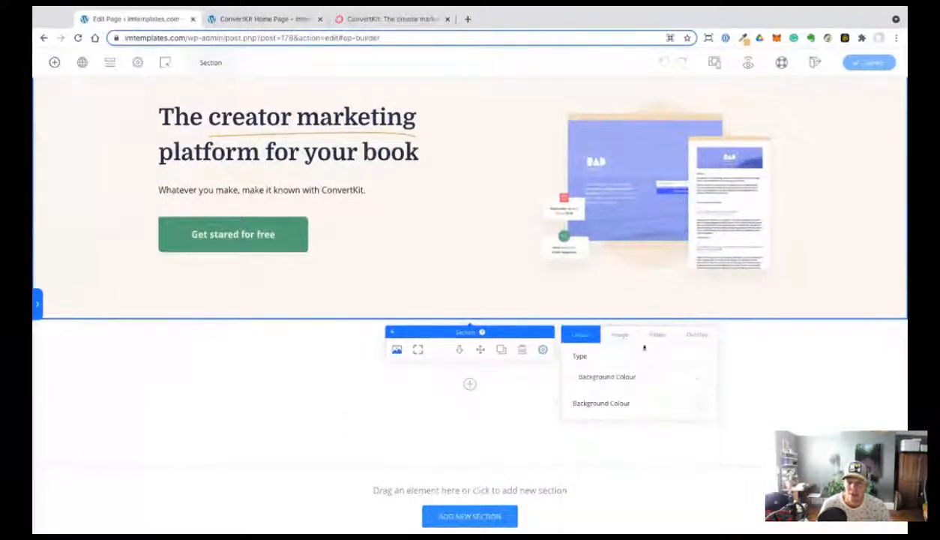
click(700, 404)
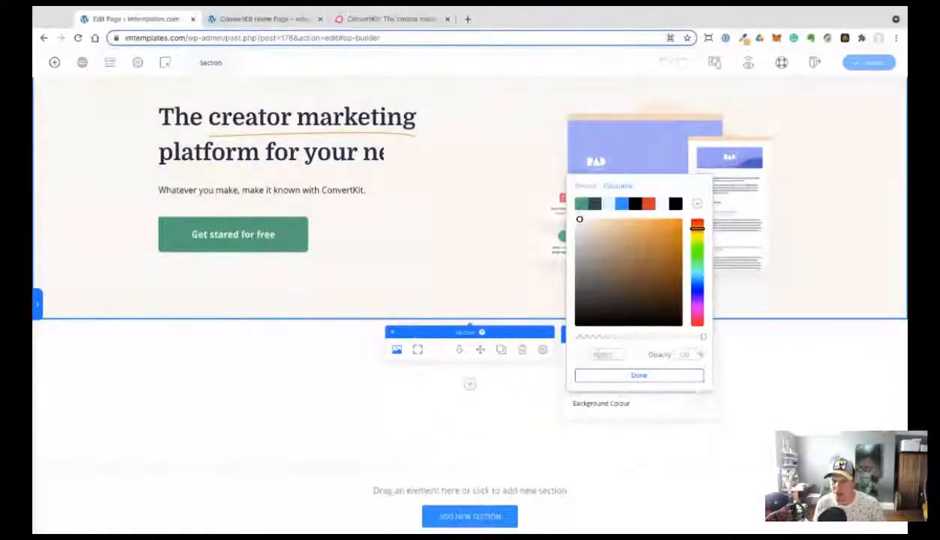
click(603, 354)
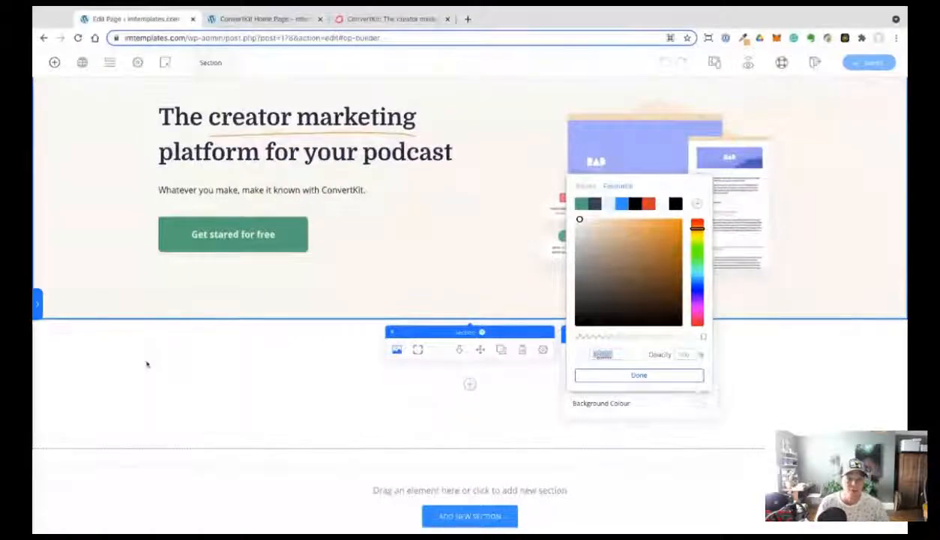
Insert a three-column row into the empty section below the hero.
click(468, 386)
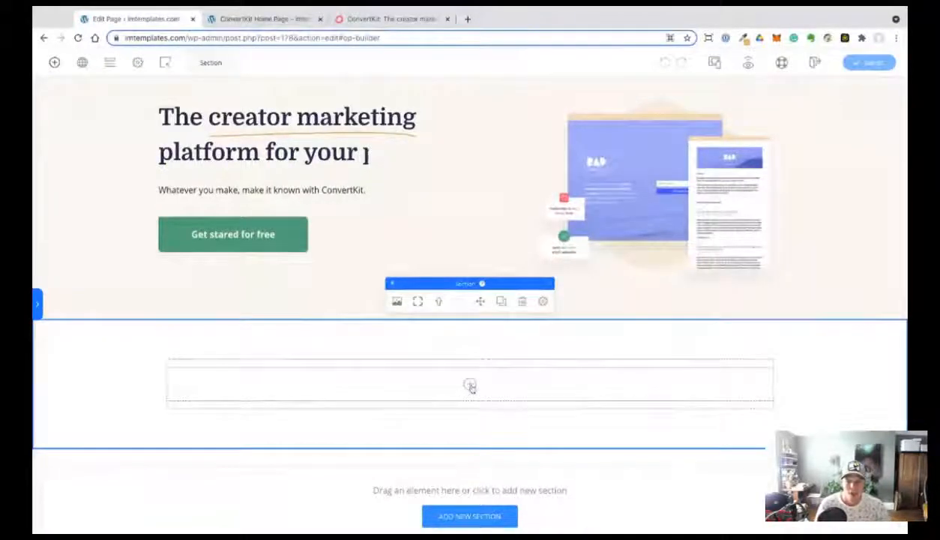
click(470, 387)
click(155, 150)
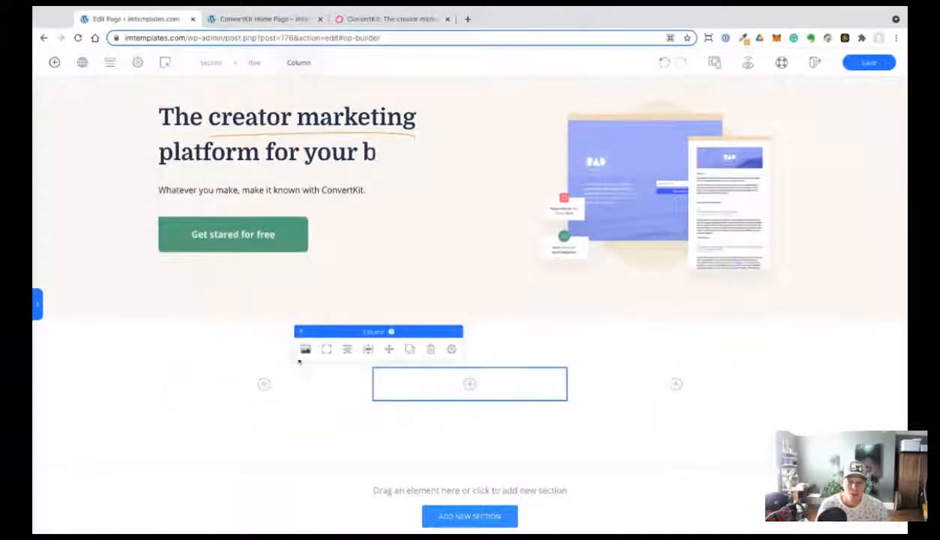
Set the three-column section's background to the colour hex code copied from the hero section.
click(221, 352)
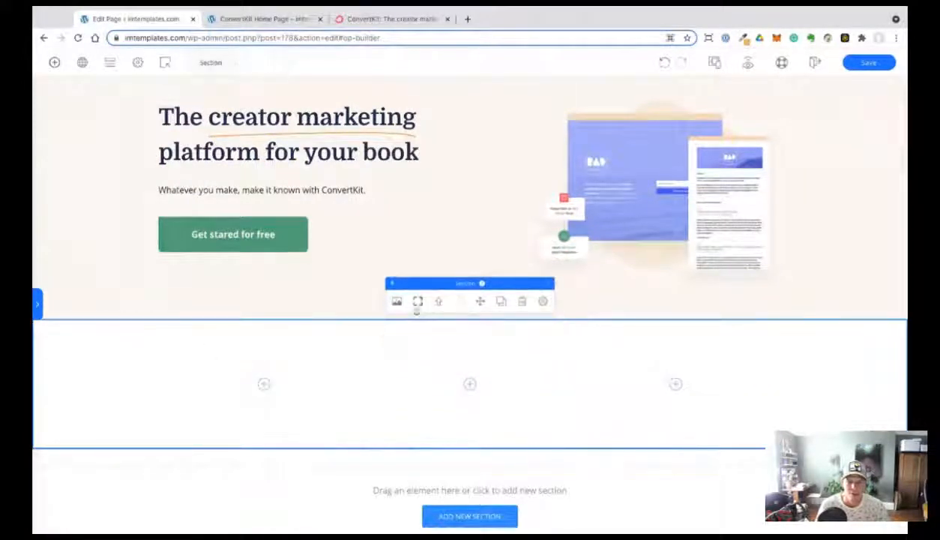
click(398, 302)
click(697, 355)
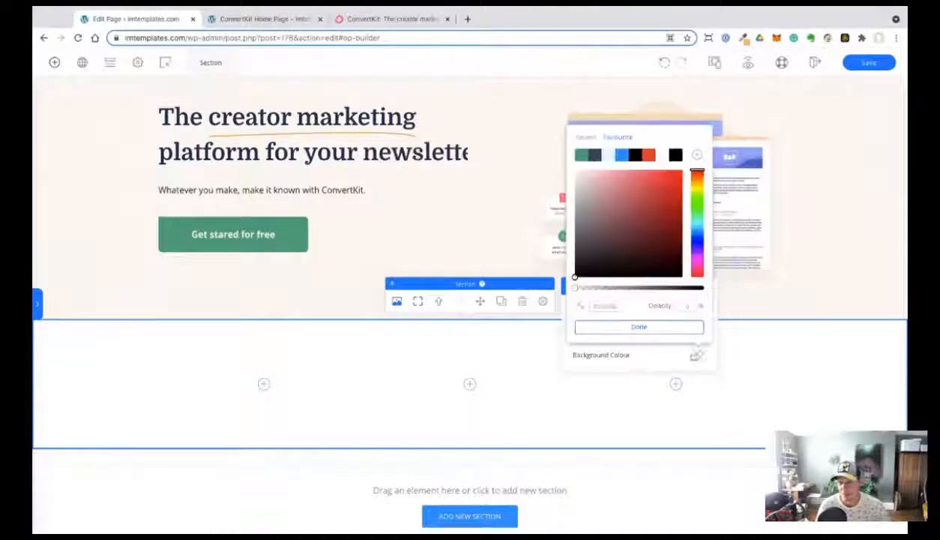
click(627, 328)
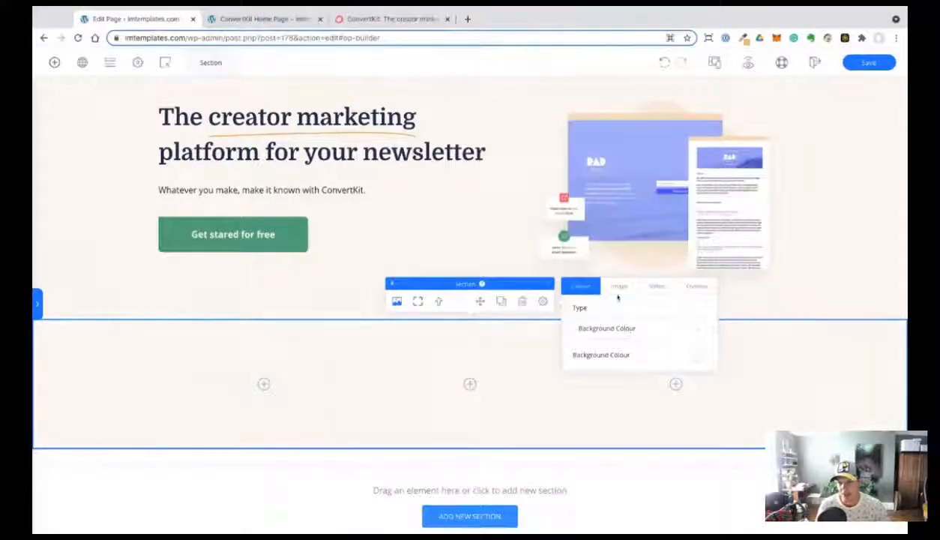
click(701, 358)
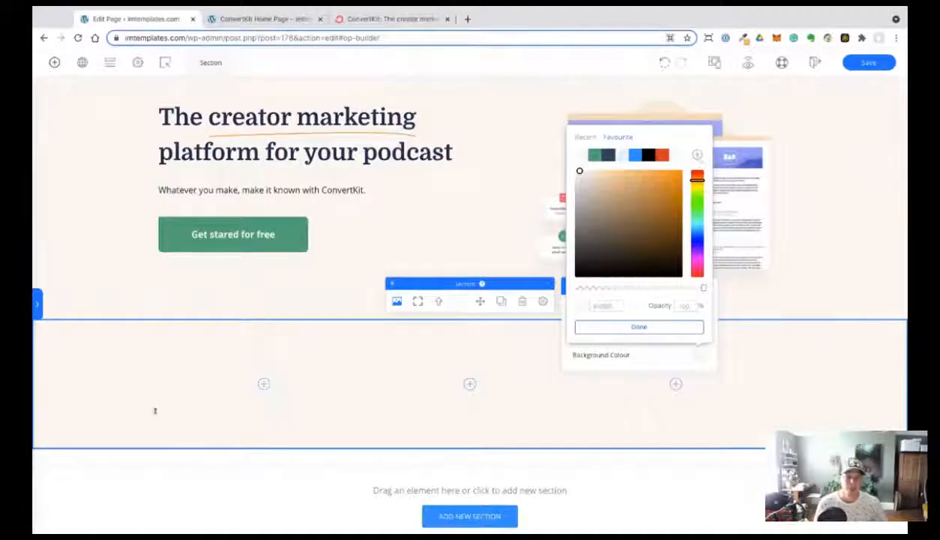
Copy the "ConvertKit helps you:" headline text from the original ConvertKit page.
click(255, 20)
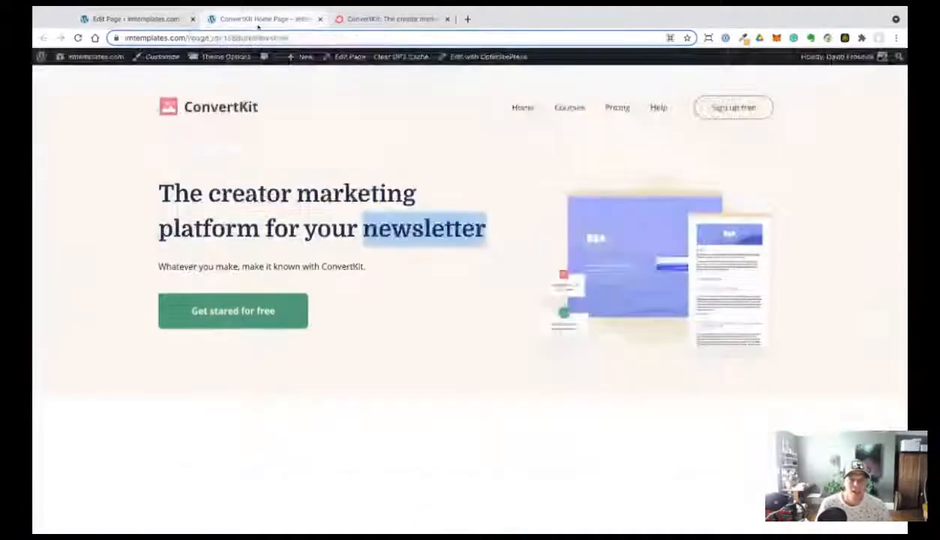
click(369, 20)
scroll(161, 211, down, 1)
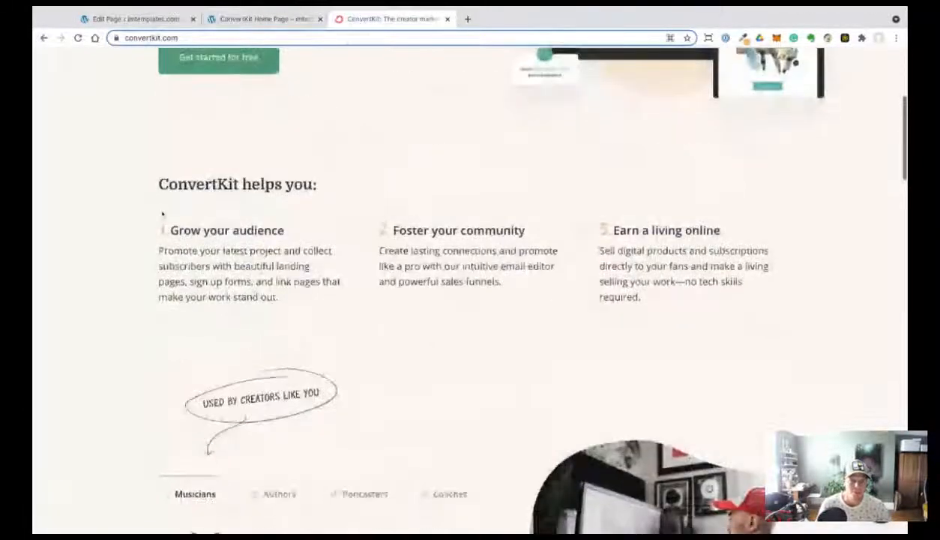
drag(159, 184, 316, 185)
key(ctrl+c)
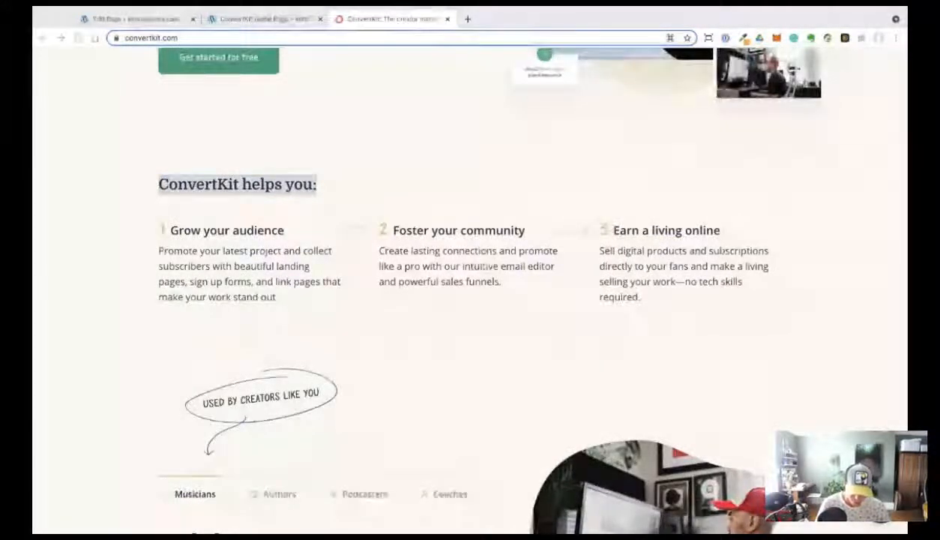
Duplicate the hero headline in the page editor and move the copy above the three-column row.
key(ctrl+1)
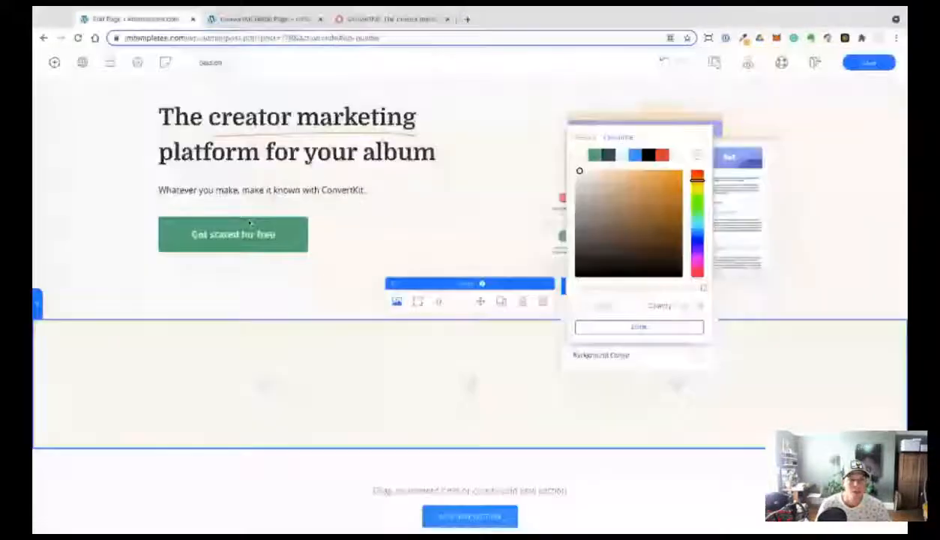
click(313, 105)
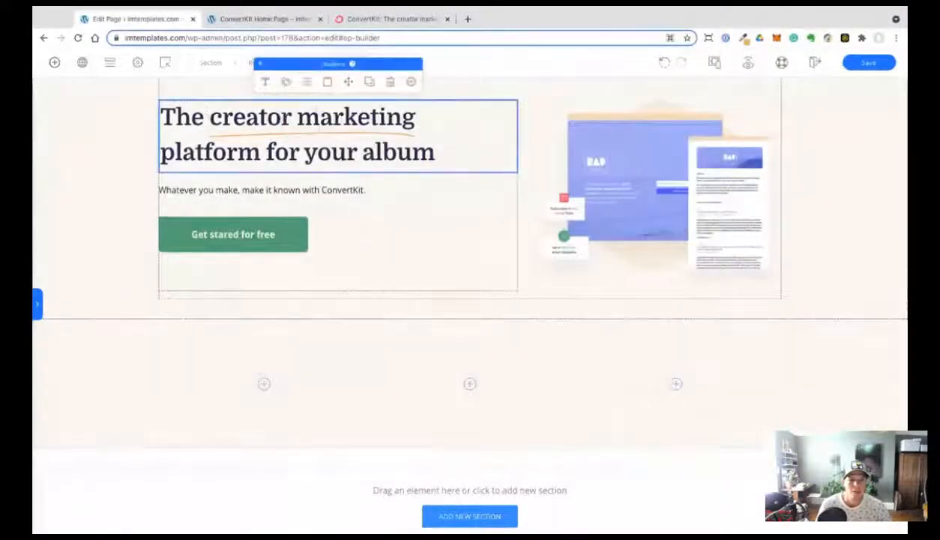
click(369, 83)
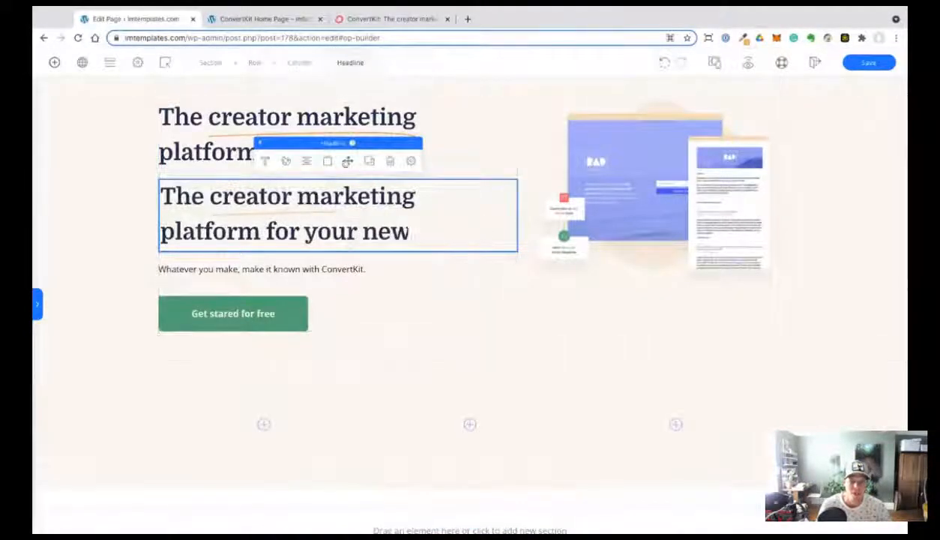
drag(347, 161, 326, 398)
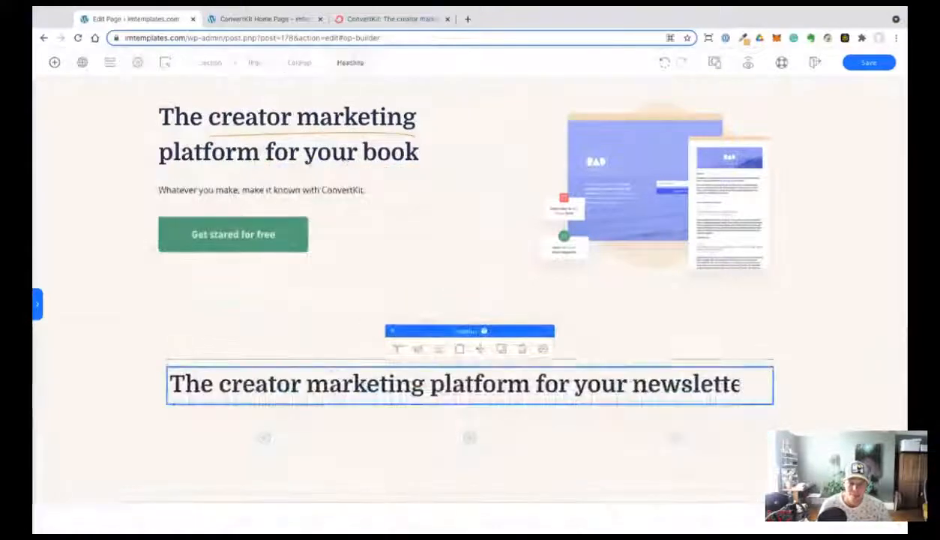
Replace the duplicated headline's text with the copied "ConvertKit helps you:".
key(ctrl+a)
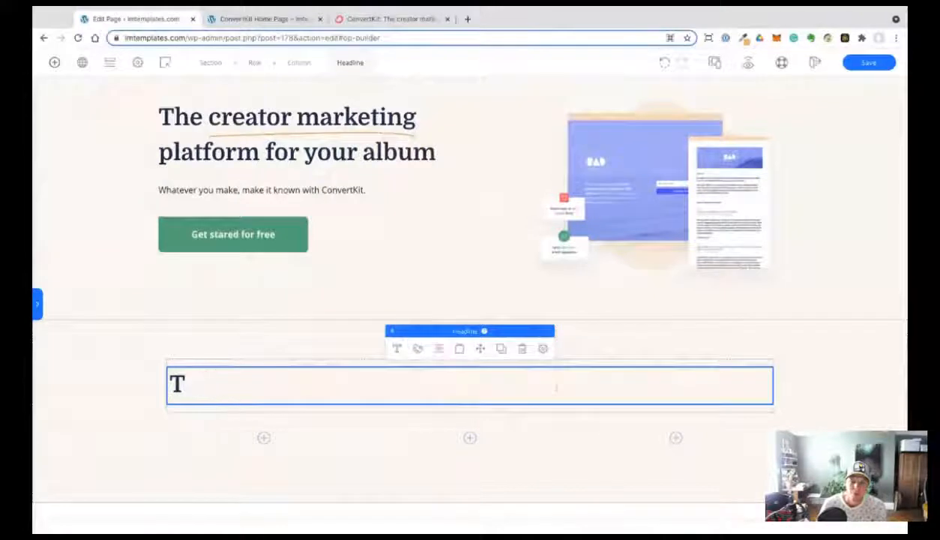
key(ctrl+v)
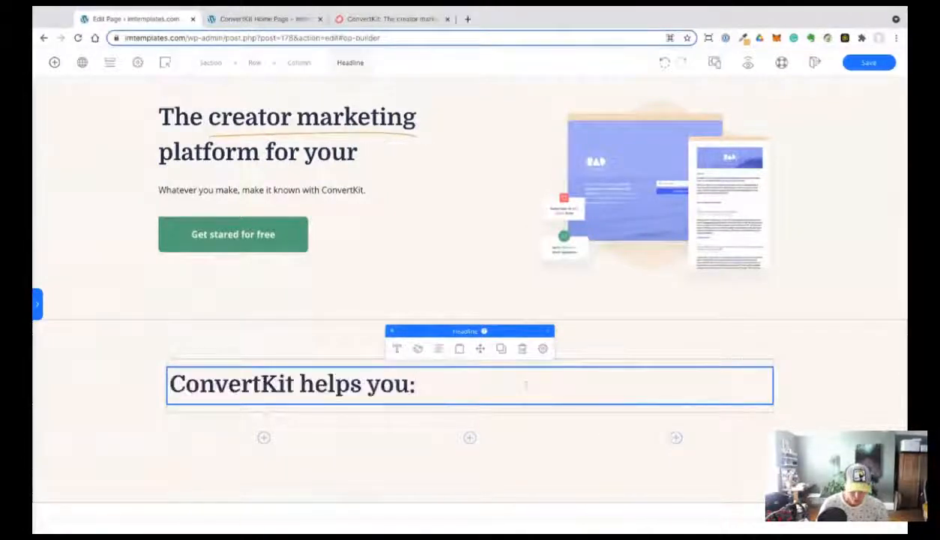
key(ctrl+a)
click(285, 384)
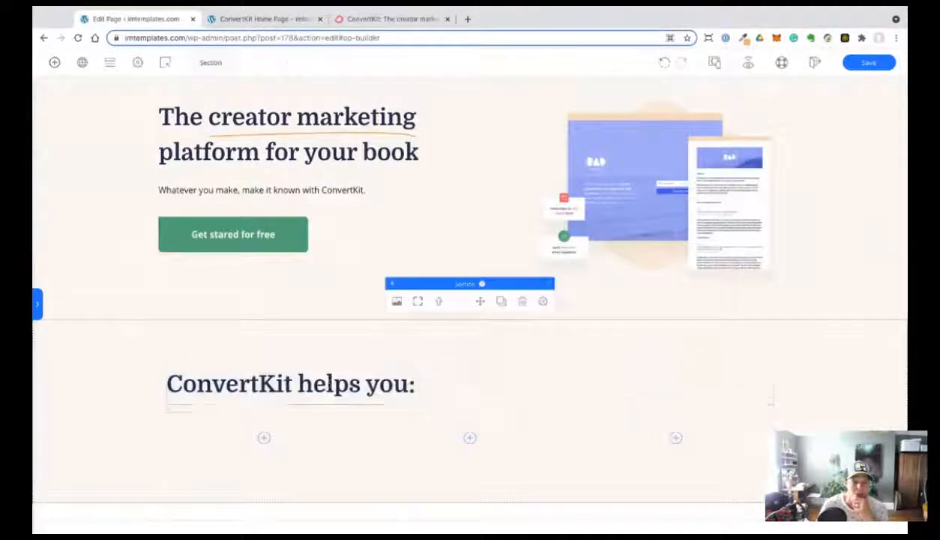
Reduce the "ConvertKit helps you:" headline's font size to 26 px.
click(397, 348)
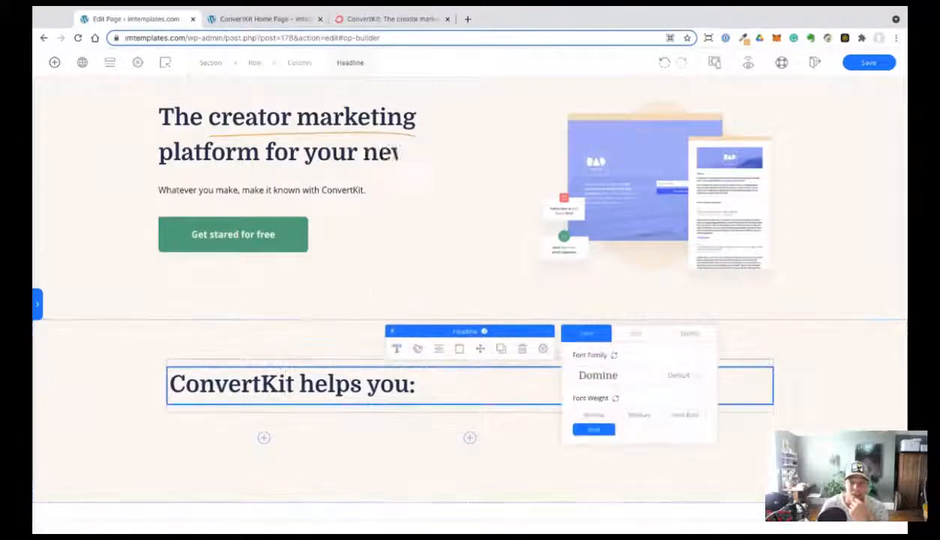
click(636, 333)
drag(619, 375, 600, 376)
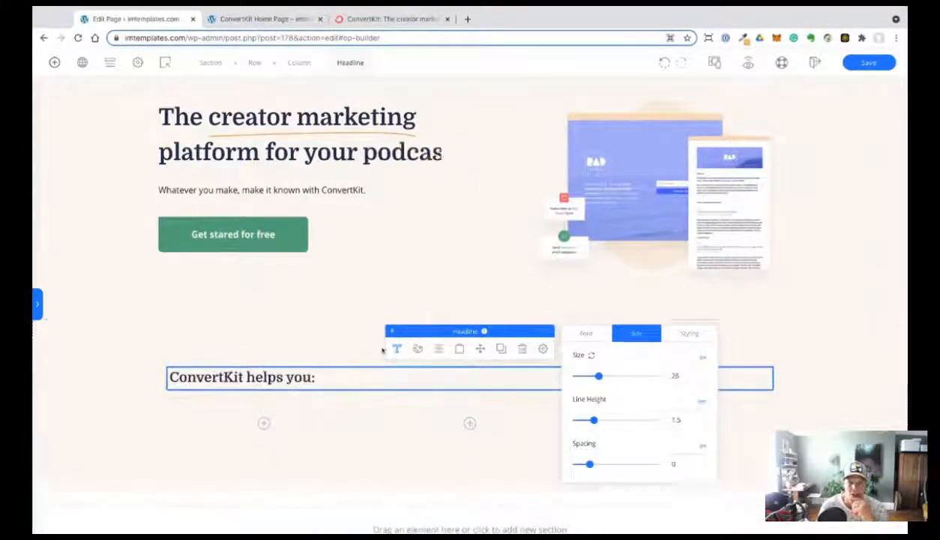
Examine the numbered headings and paragraphs under "ConvertKit helps you:" on the original page, selecting the first two columns' text.
click(278, 19)
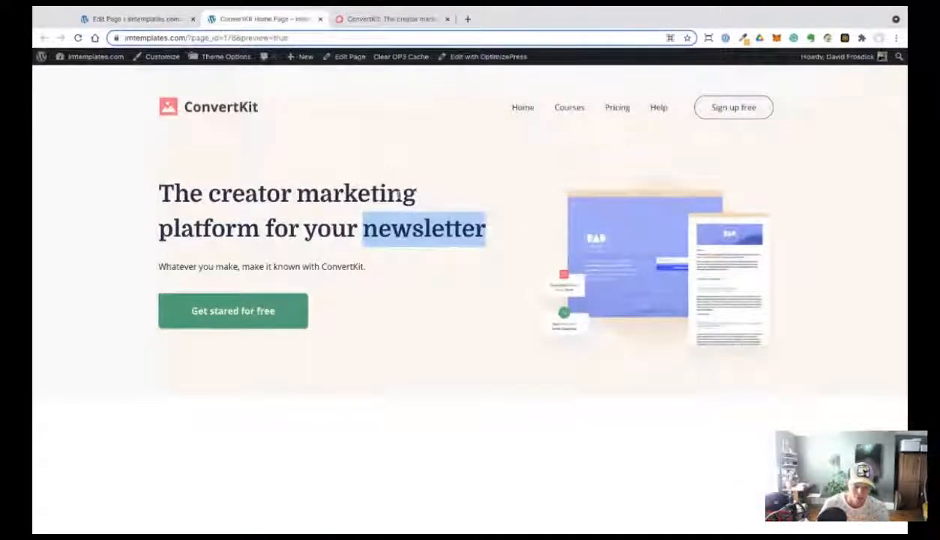
click(391, 20)
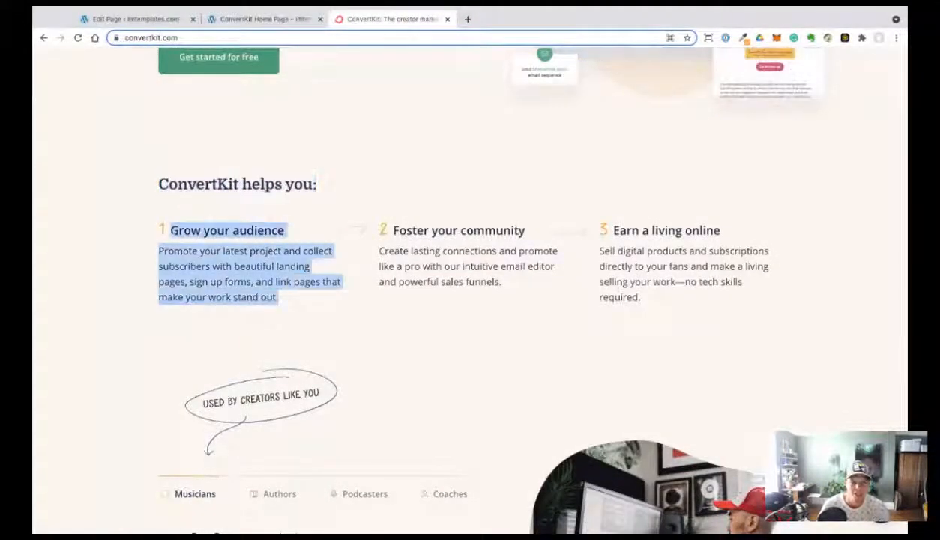
key(super+Tab)
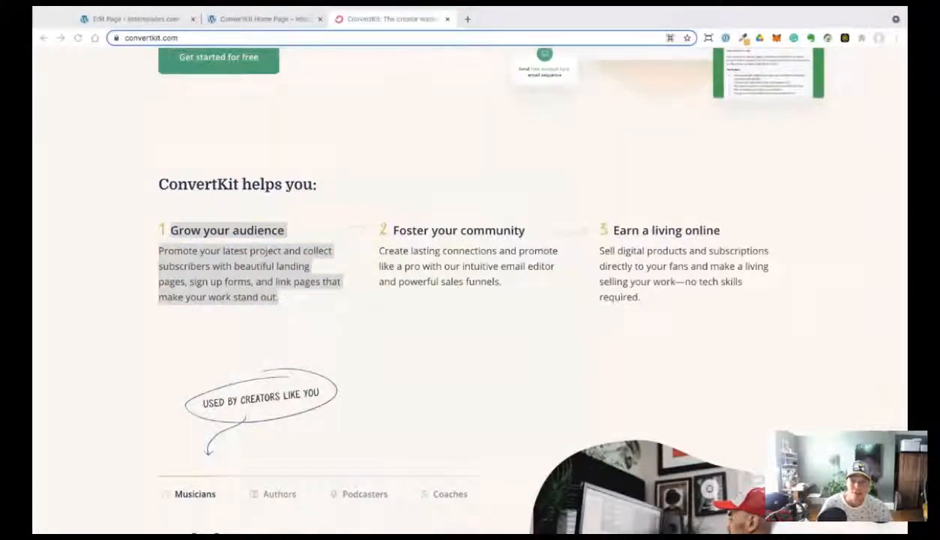
click(518, 286)
drag(518, 285, 381, 227)
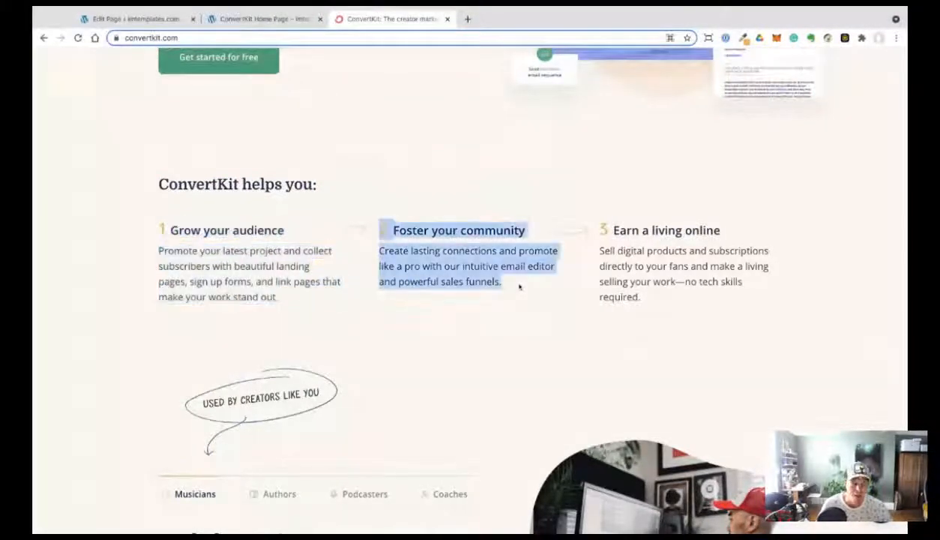
click(157, 227)
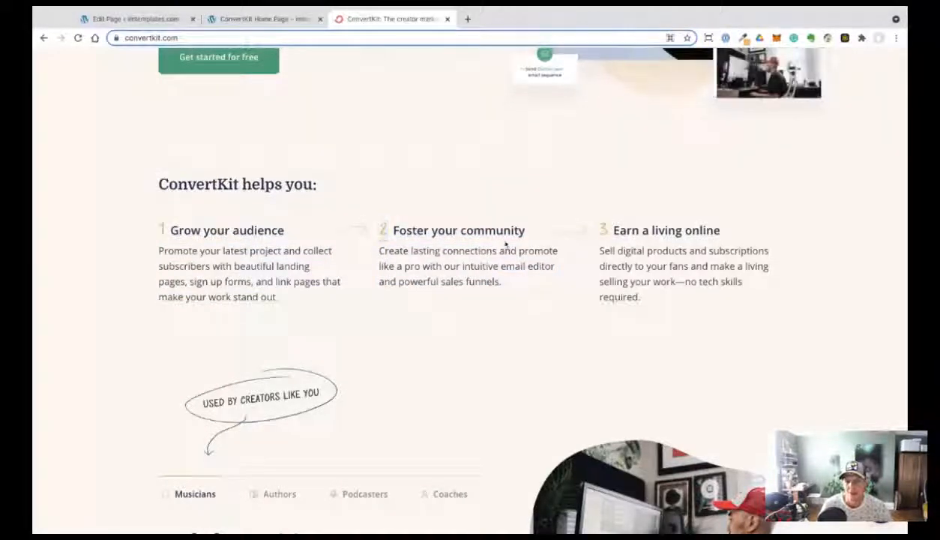
Close the page preview, select the empty first column below the new headline, and return to the original page's columns.
click(210, 19)
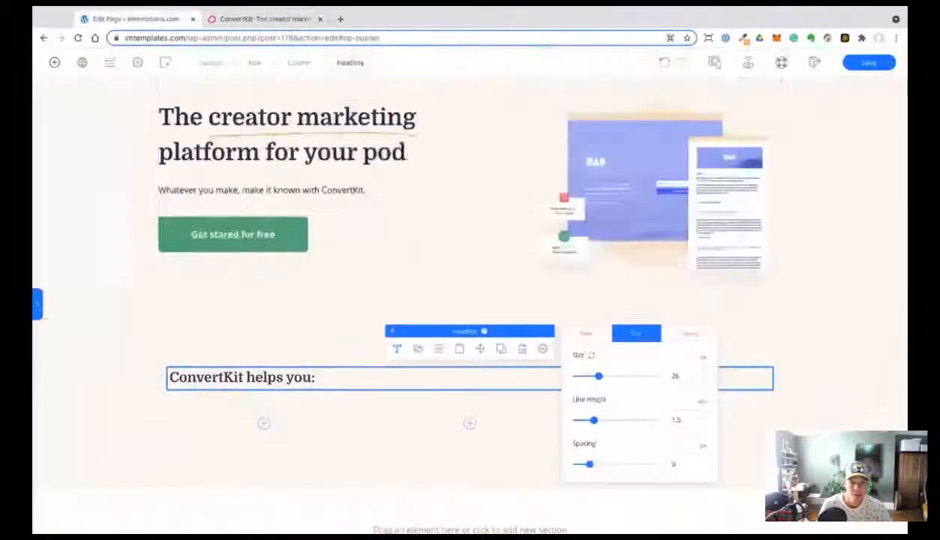
scroll(268, 354, down, 2)
click(289, 360)
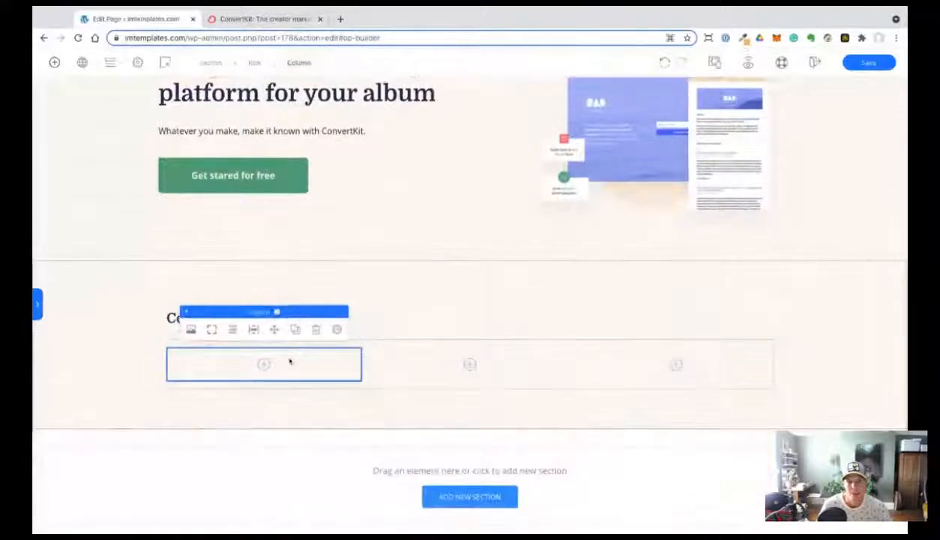
click(252, 16)
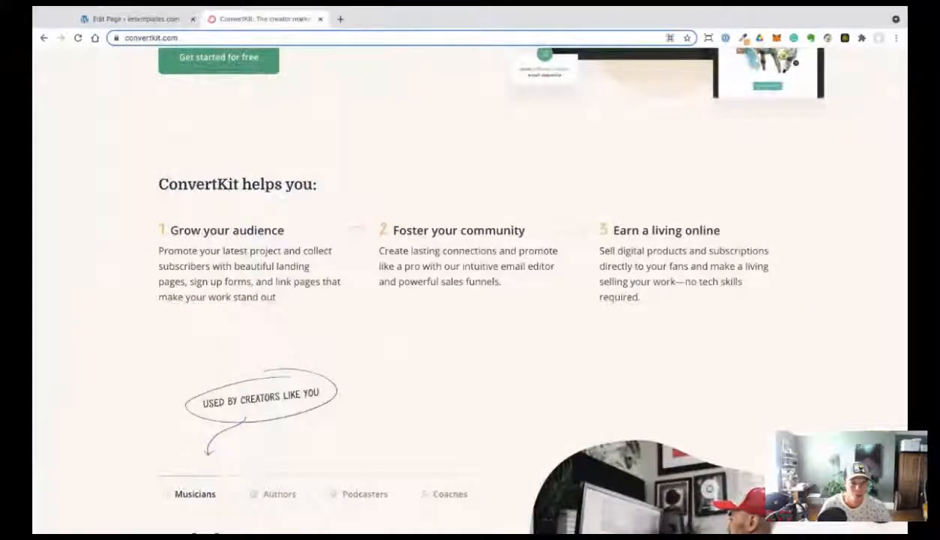
Copy the "Foster your community" and "Earn a living online" headings with their descriptions from the ConvertKit reference page.
click(158, 21)
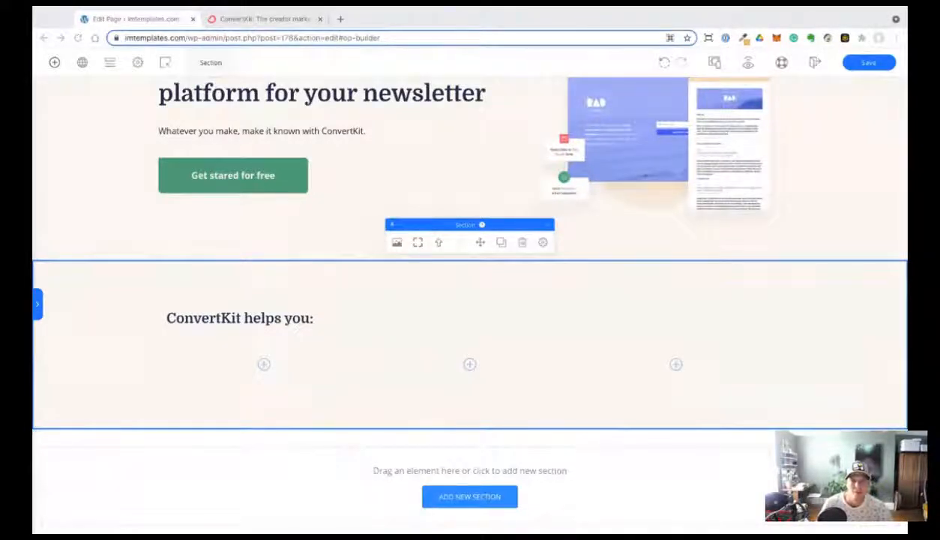
key(ctrl+Tab)
drag(384, 227, 501, 298)
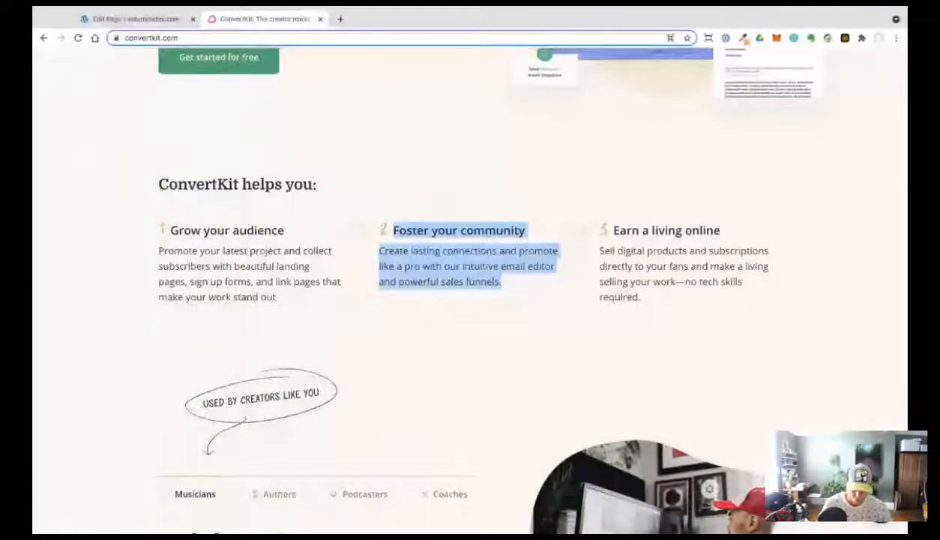
key(super+Tab)
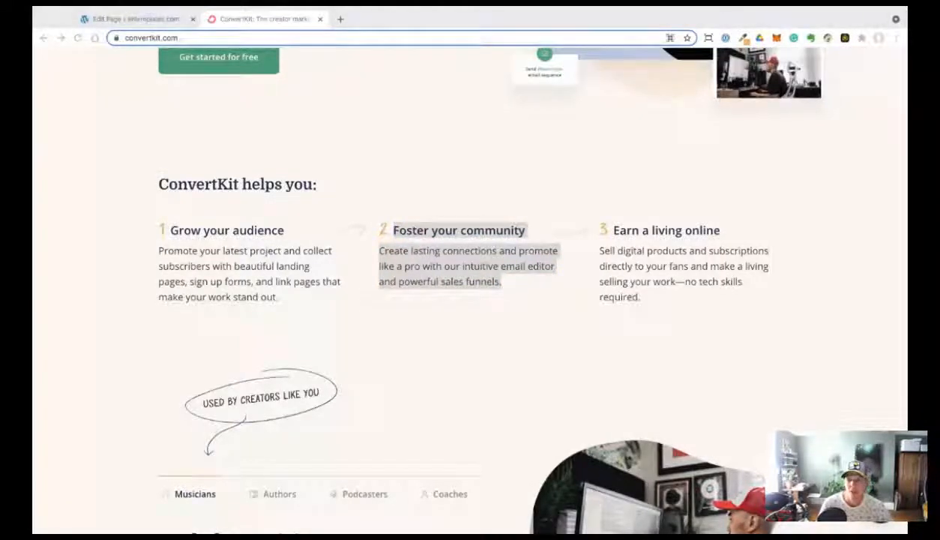
key(super+Tab)
drag(613, 230, 642, 298)
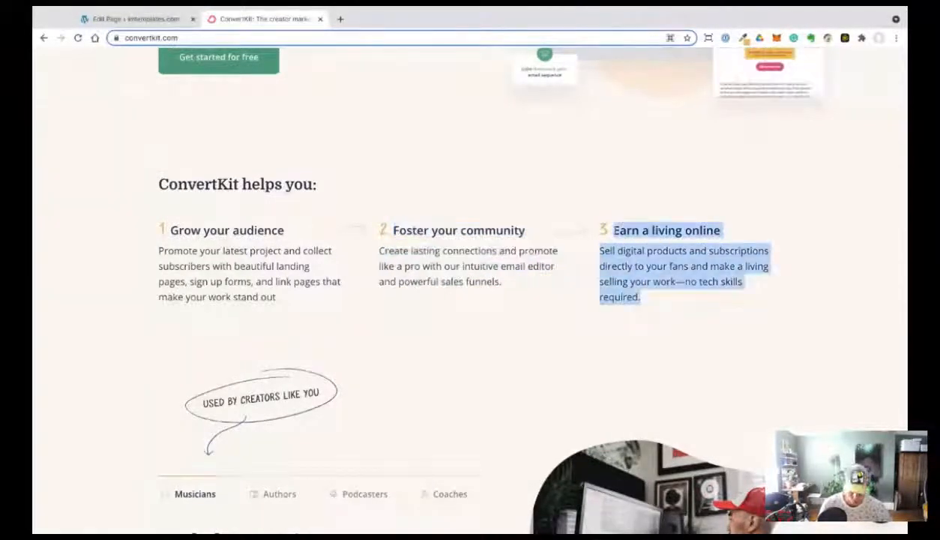
key(super+Tab)
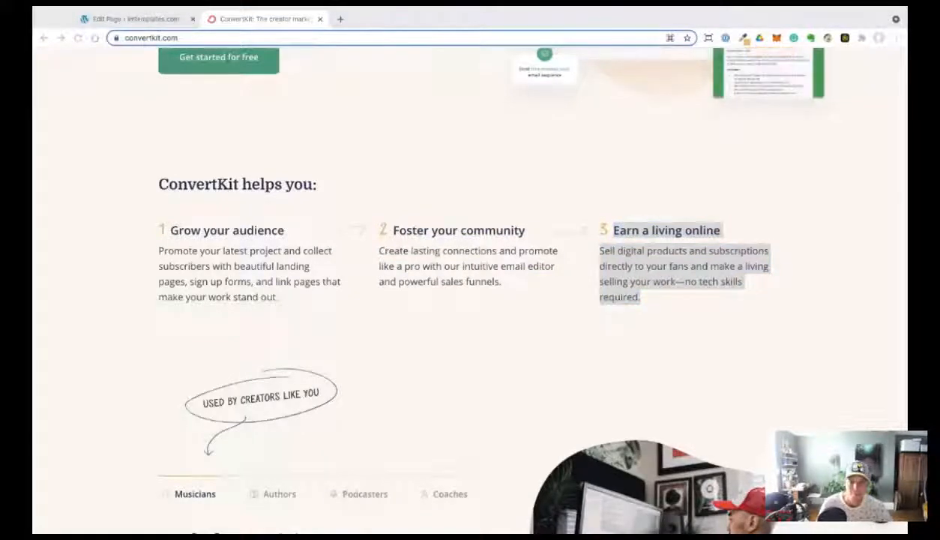
key(super+Tab)
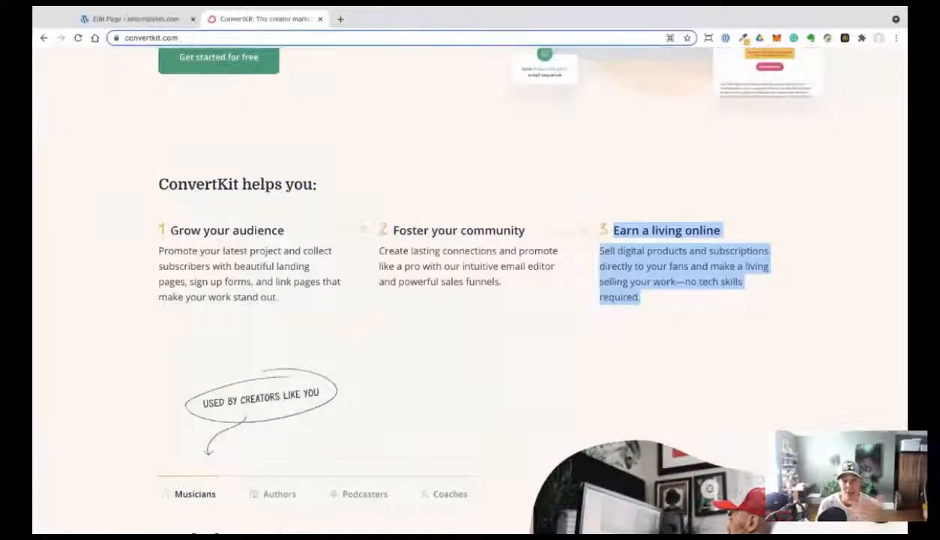
click(153, 18)
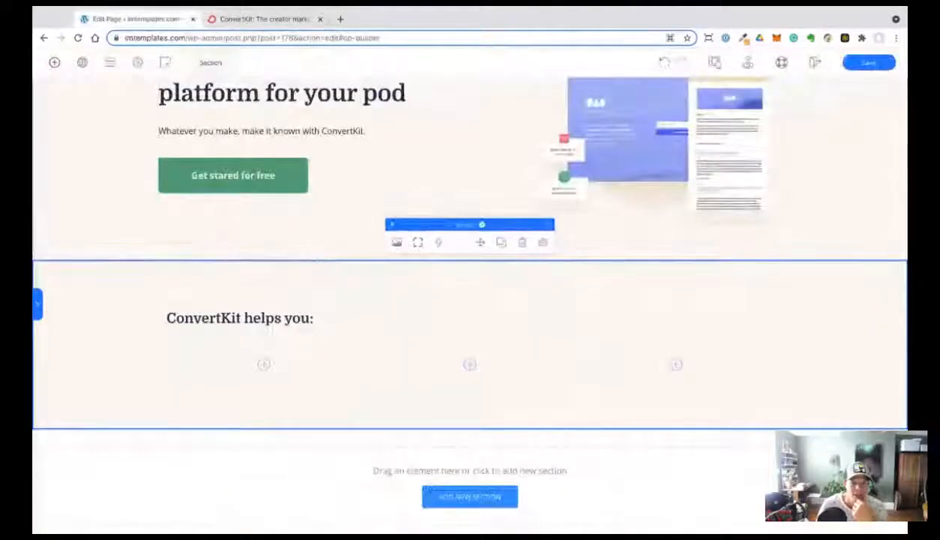
click(284, 21)
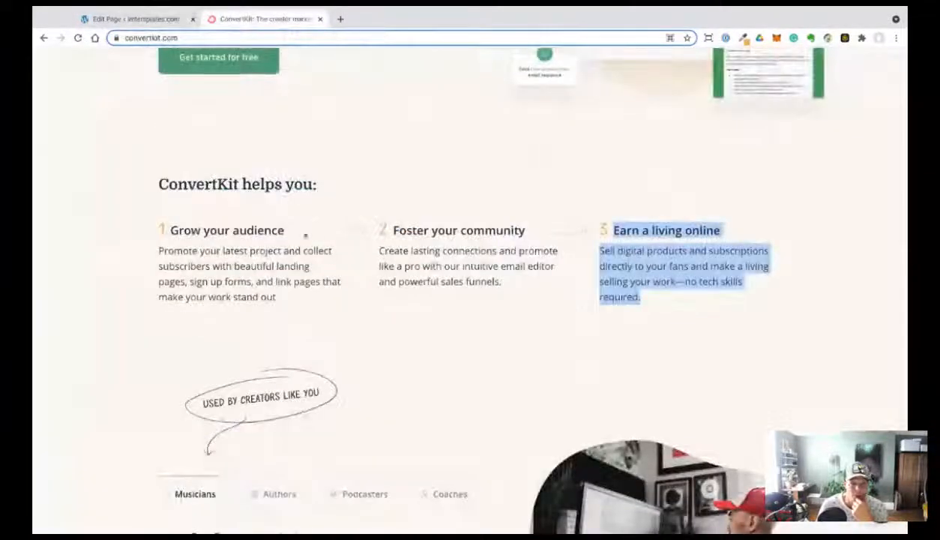
drag(182, 230, 260, 252)
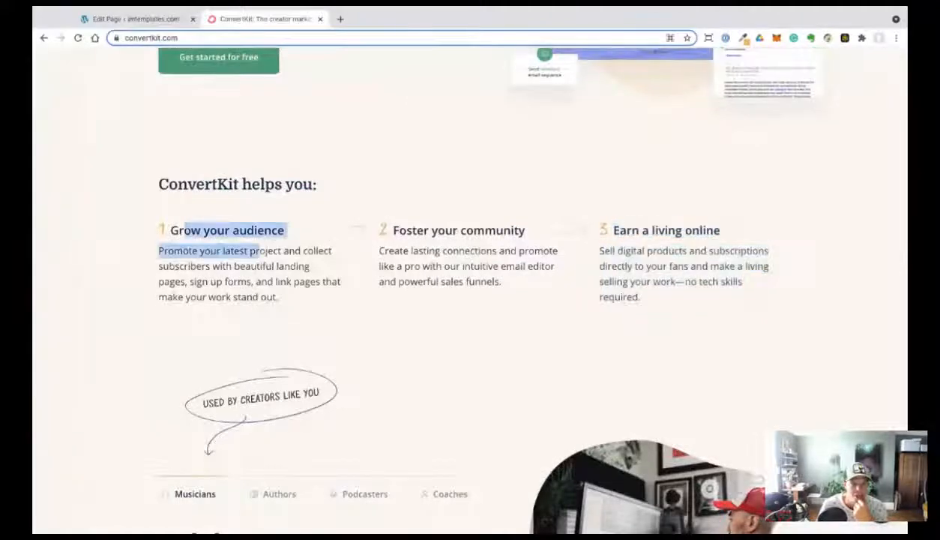
click(129, 20)
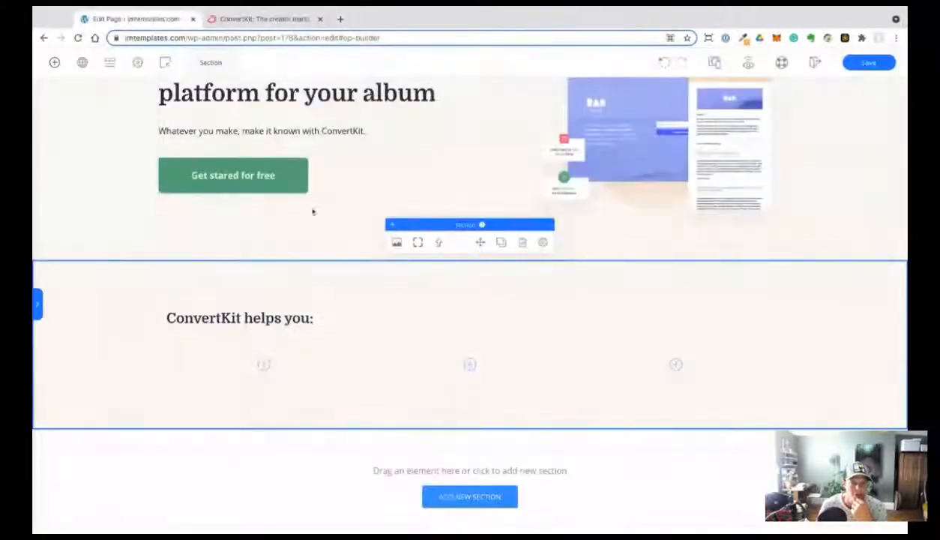
click(54, 62)
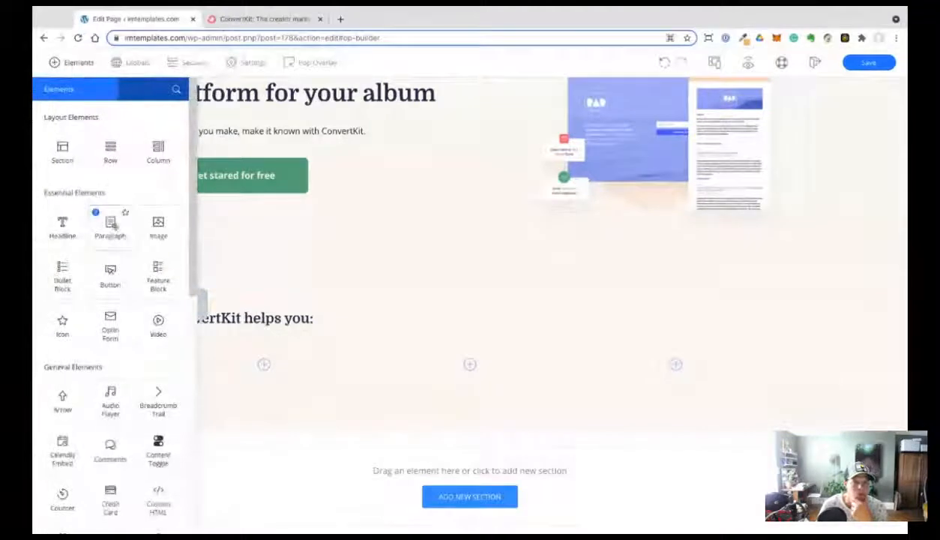
drag(110, 223, 258, 338)
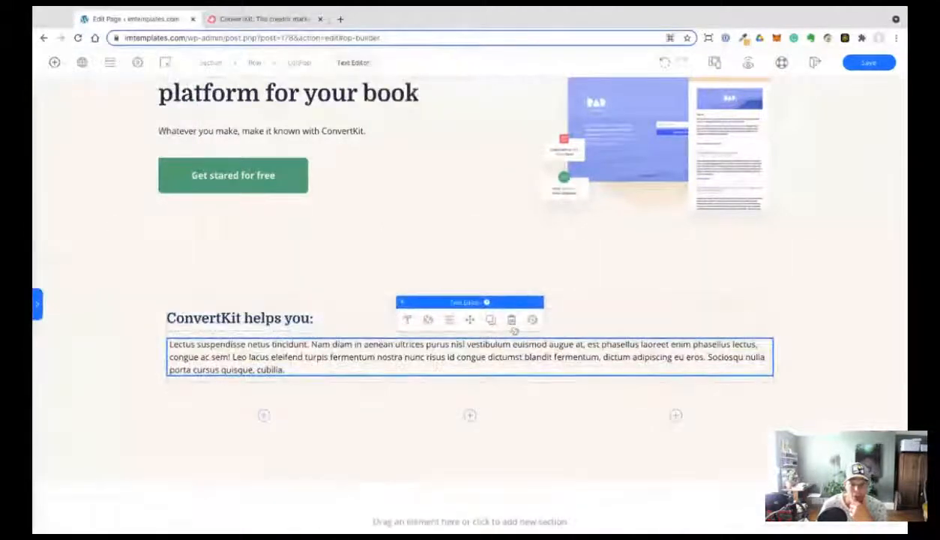
click(512, 319)
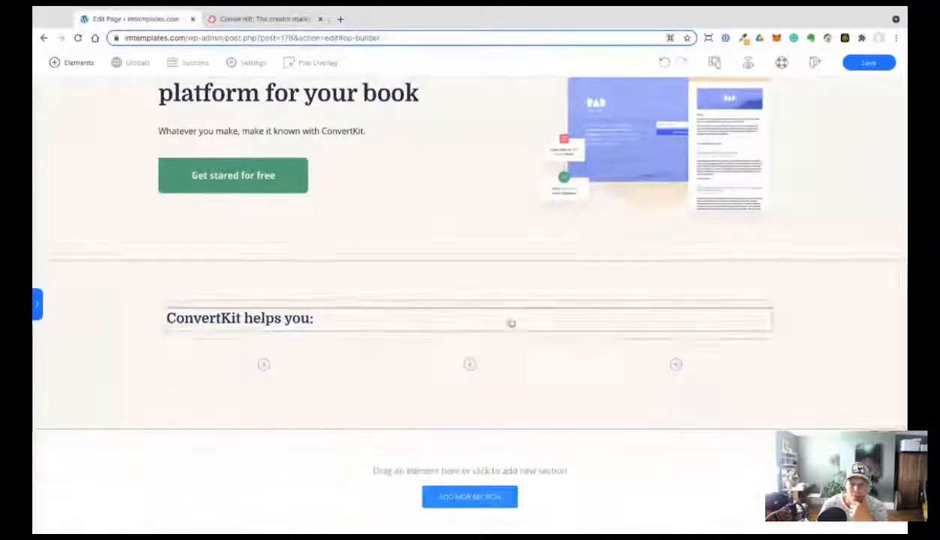
Add a Paragraph element to the first empty column under "ConvertKit helps you:" and set its text to "Grow your audience".
click(229, 21)
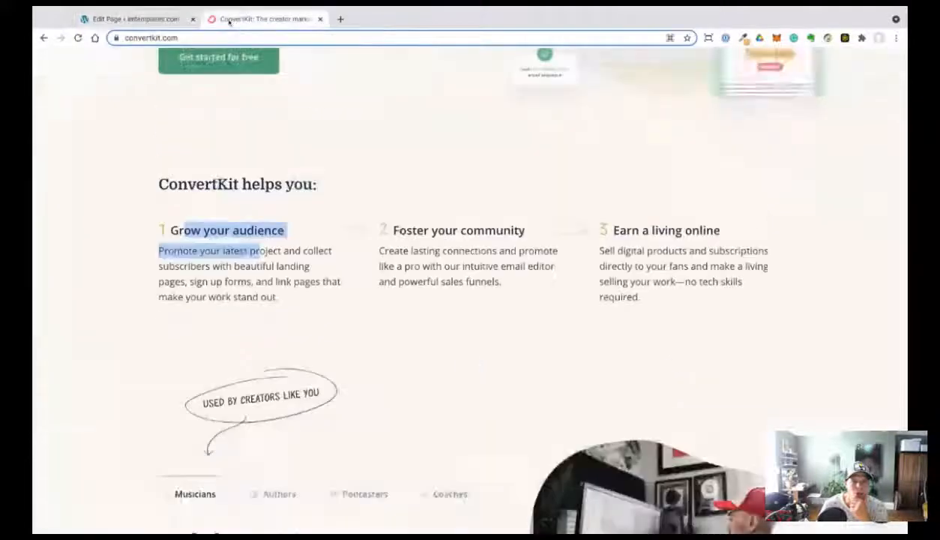
click(100, 249)
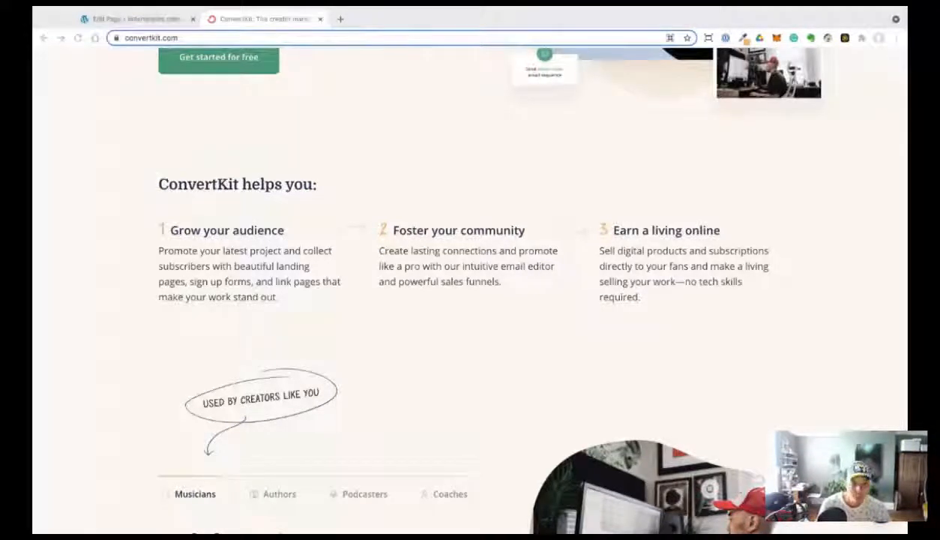
click(131, 19)
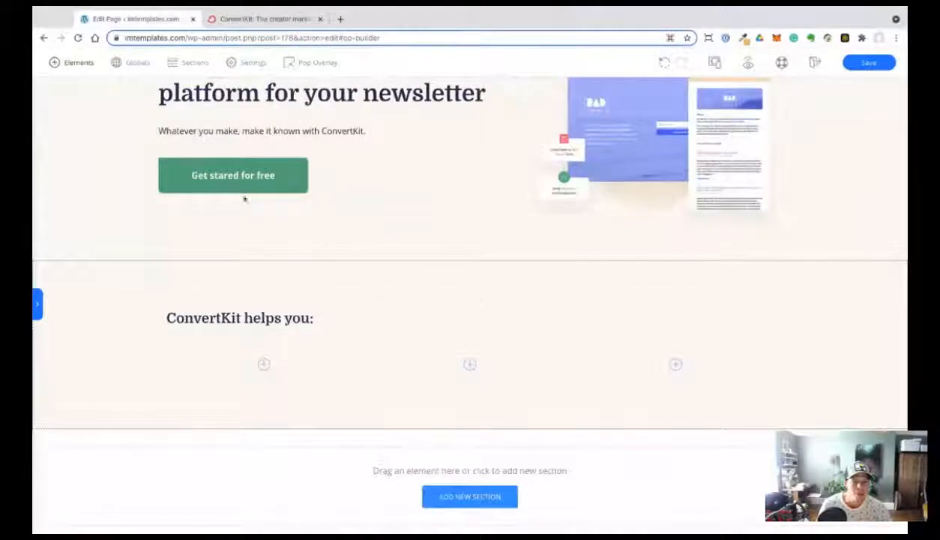
click(247, 318)
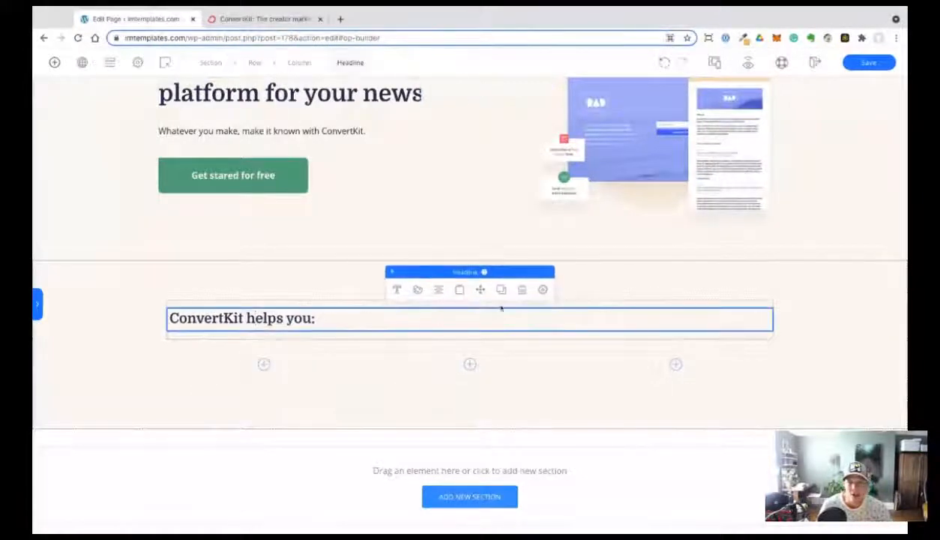
click(54, 62)
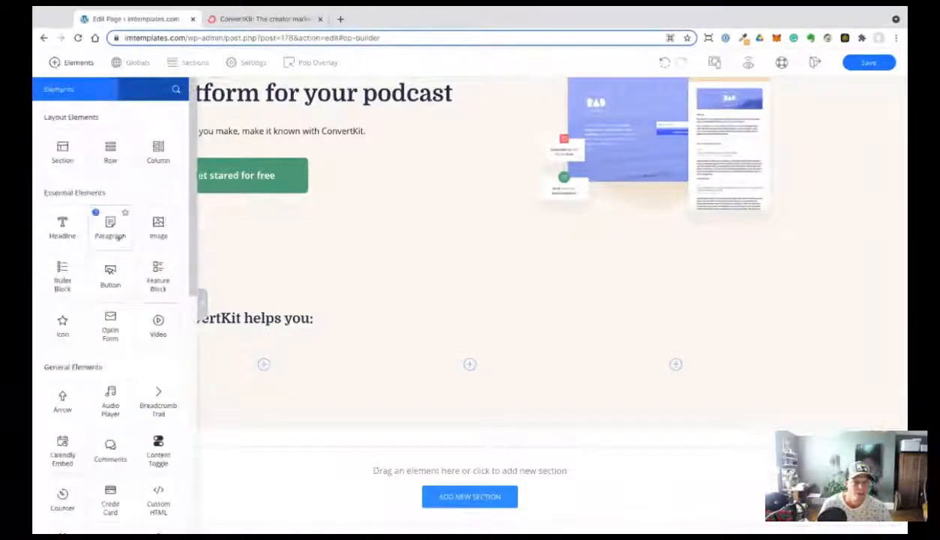
drag(110, 227, 263, 360)
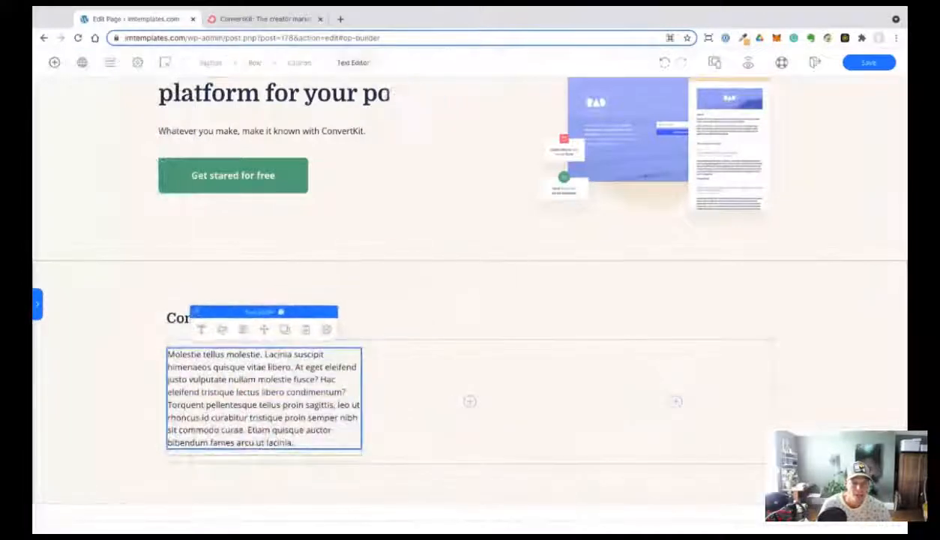
click(226, 396)
key(ctrl+a)
text(Grow your audience.)
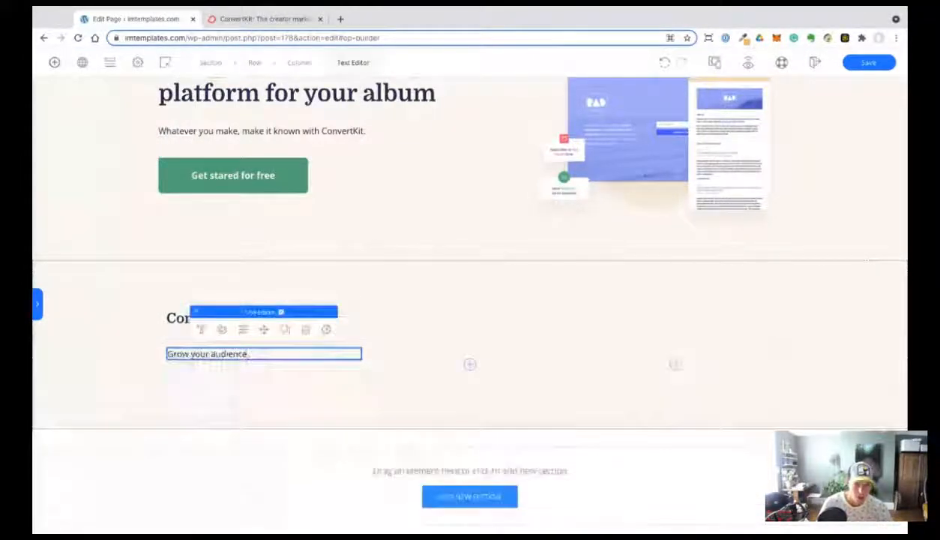
click(114, 360)
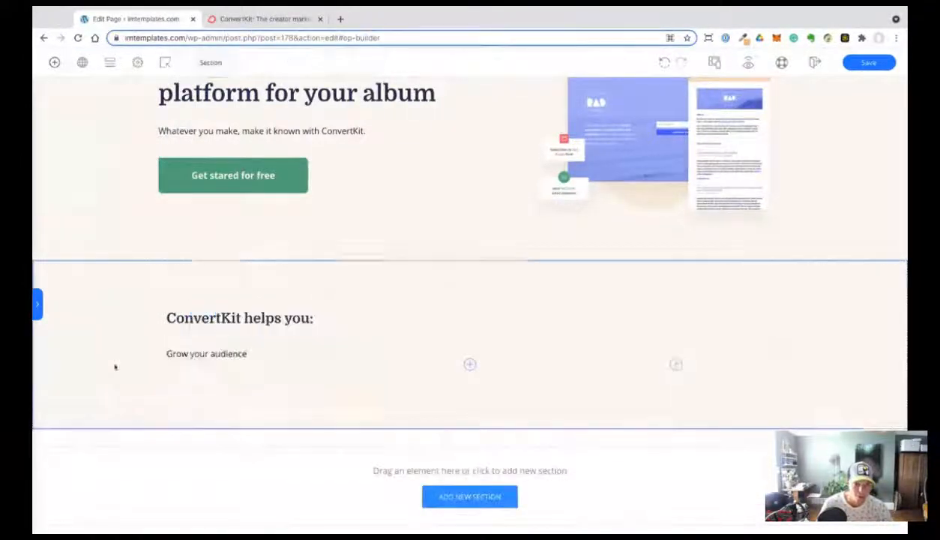
Duplicate the "Grow your audience" text and replace the duplicate's content with the reference description beginning "Promote your latest project and collect subscribers".
click(240, 354)
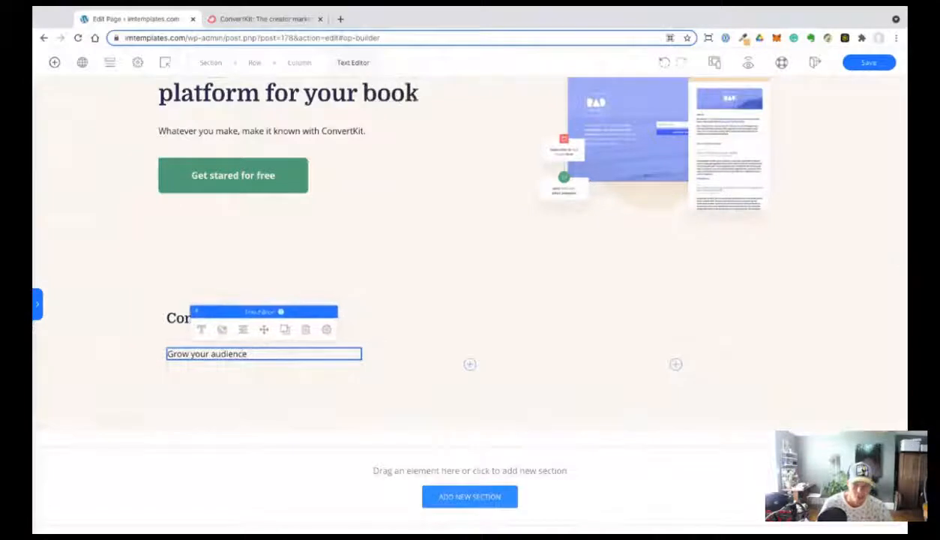
click(275, 18)
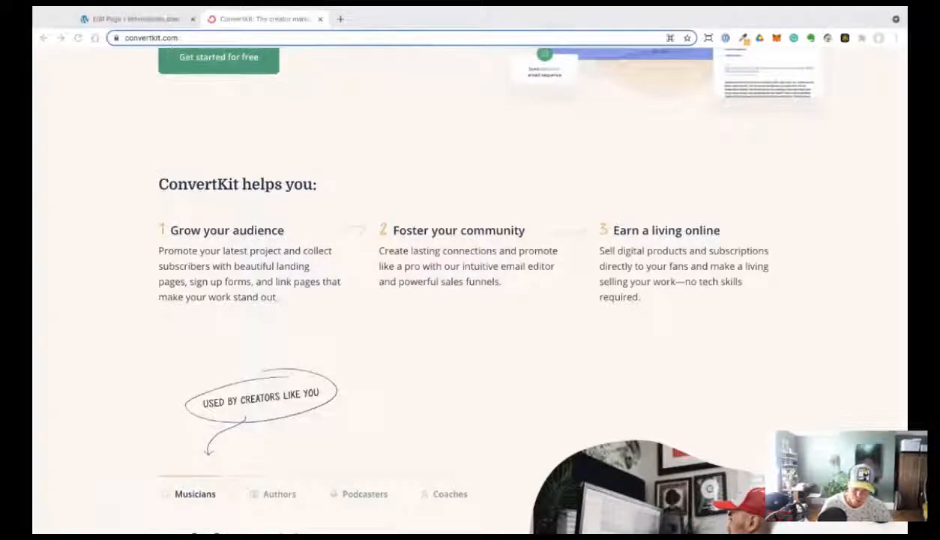
click(136, 18)
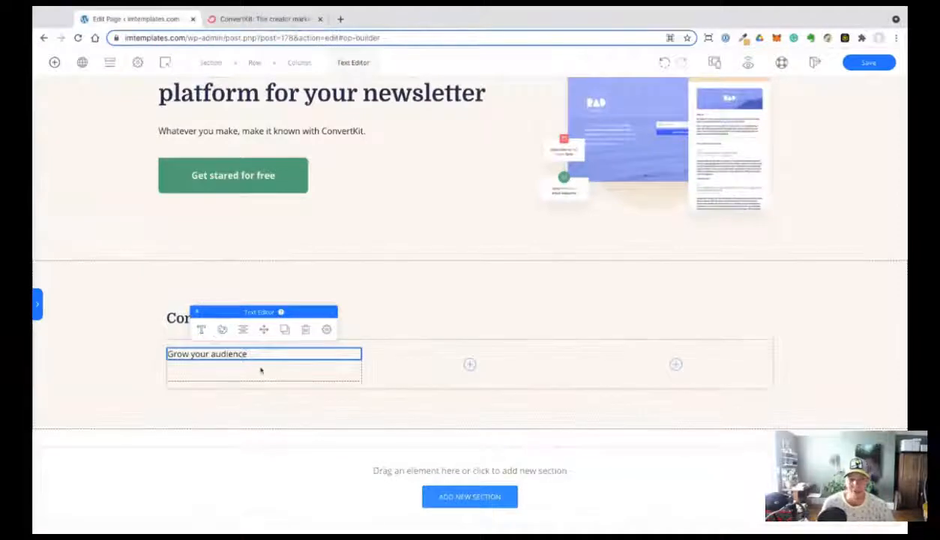
click(285, 330)
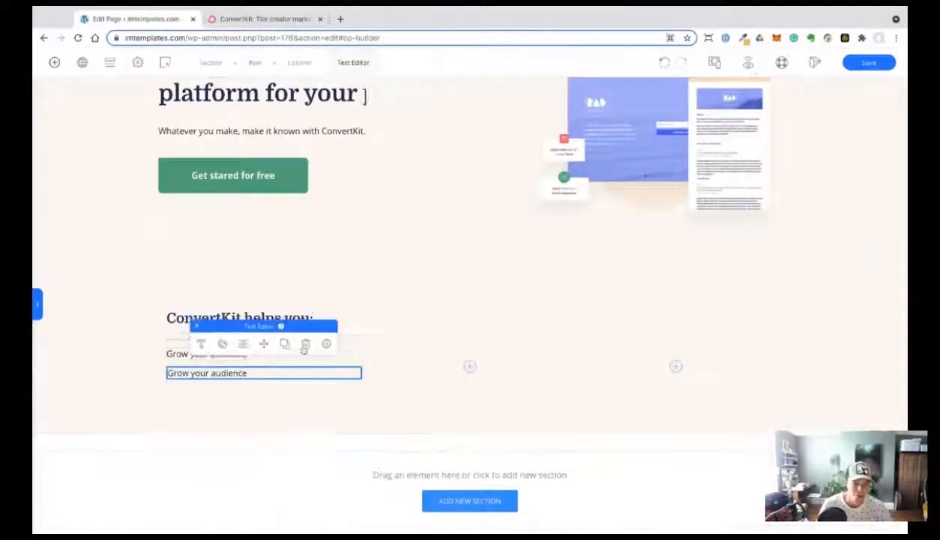
triple_click(267, 373)
key(ctrl+v)
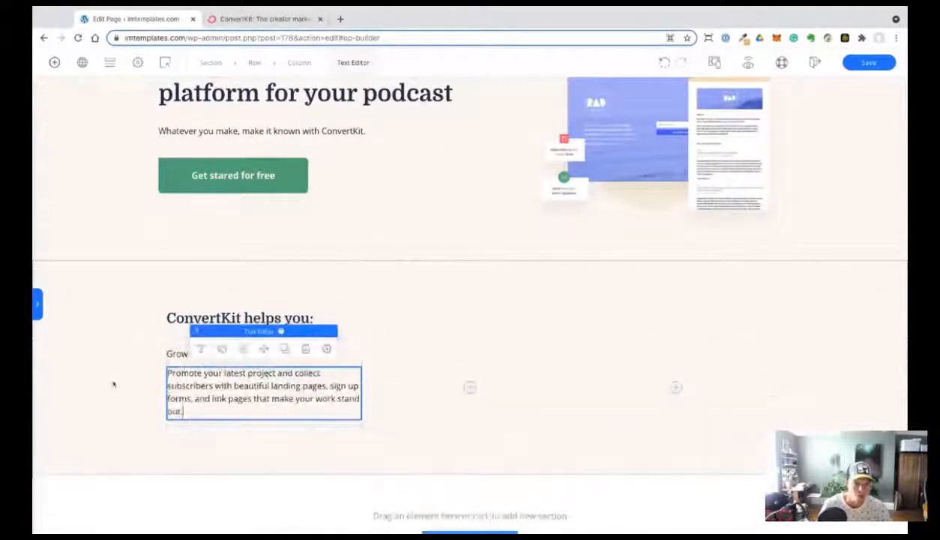
click(113, 384)
Slightly increase the font size of the "Grow your audience" text and set its font weight to Bold.
click(225, 353)
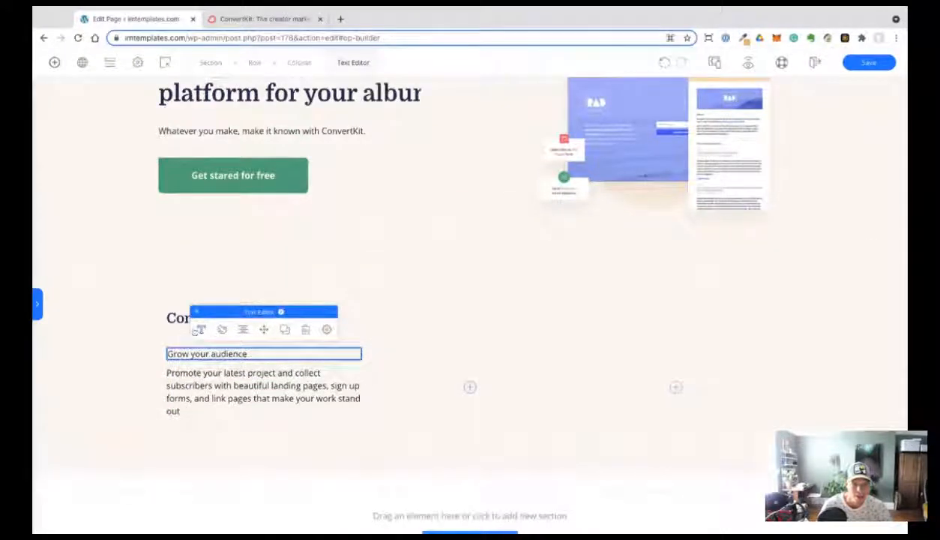
click(201, 330)
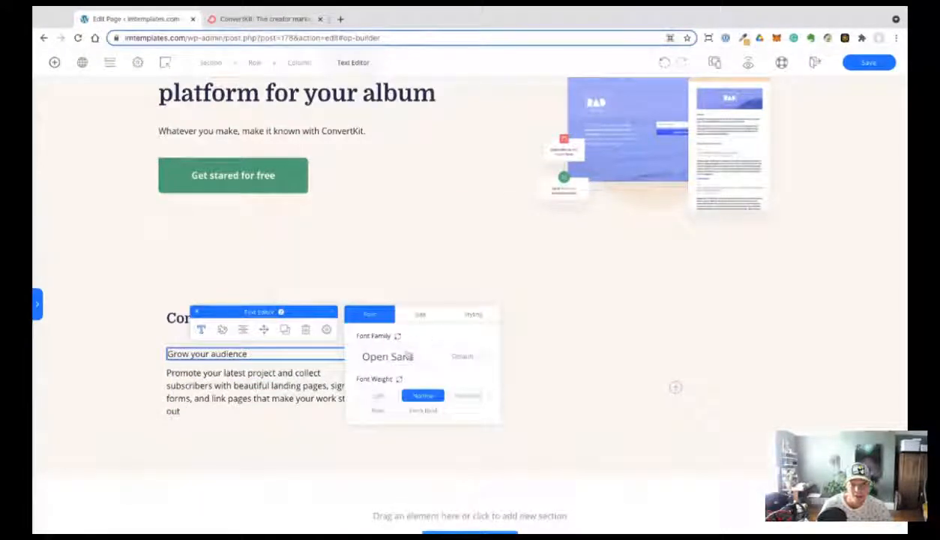
click(420, 314)
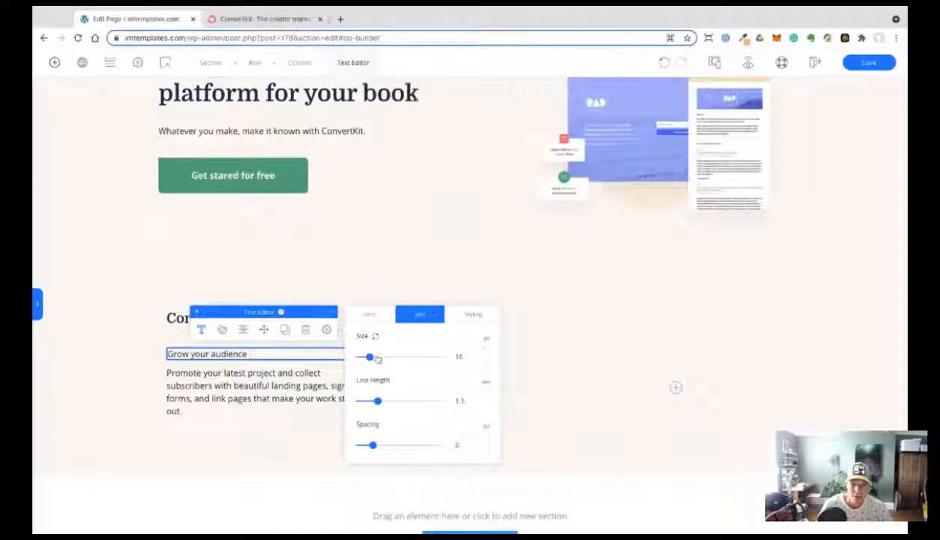
drag(370, 358, 374, 358)
click(370, 314)
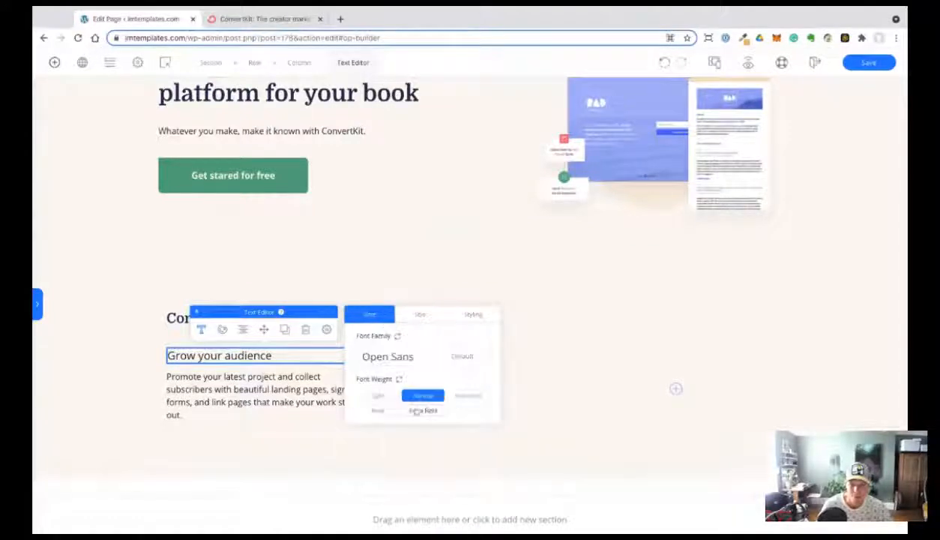
click(378, 410)
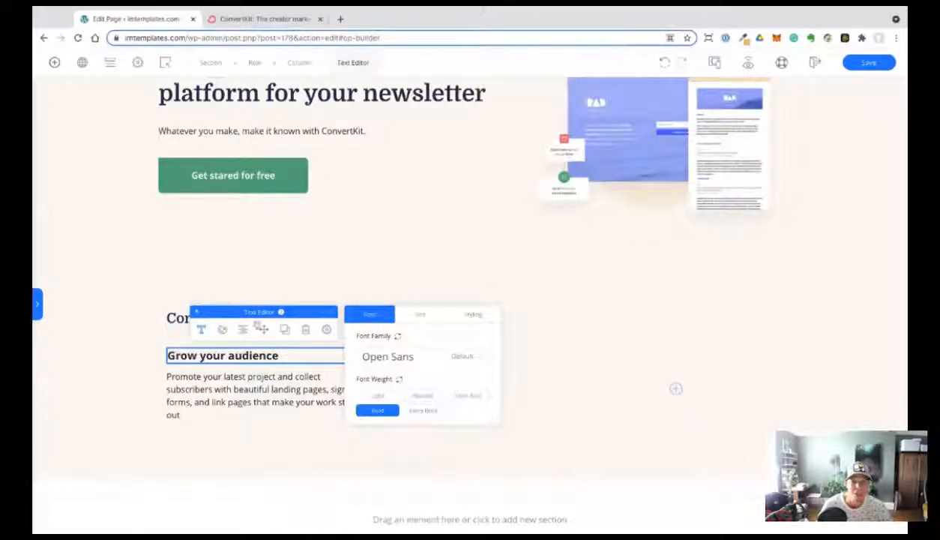
Set the "Grow your audience" text colour to the dark navy from the recent colours.
click(222, 330)
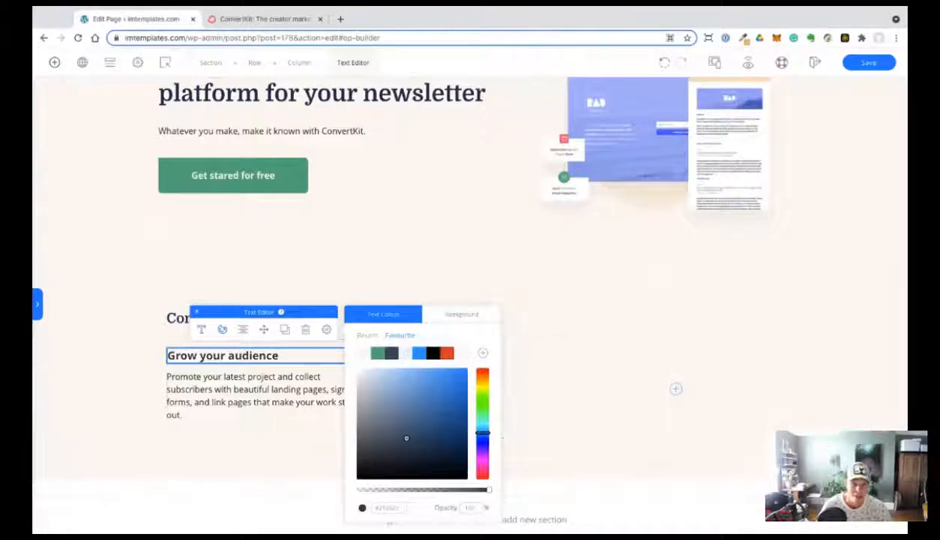
click(364, 336)
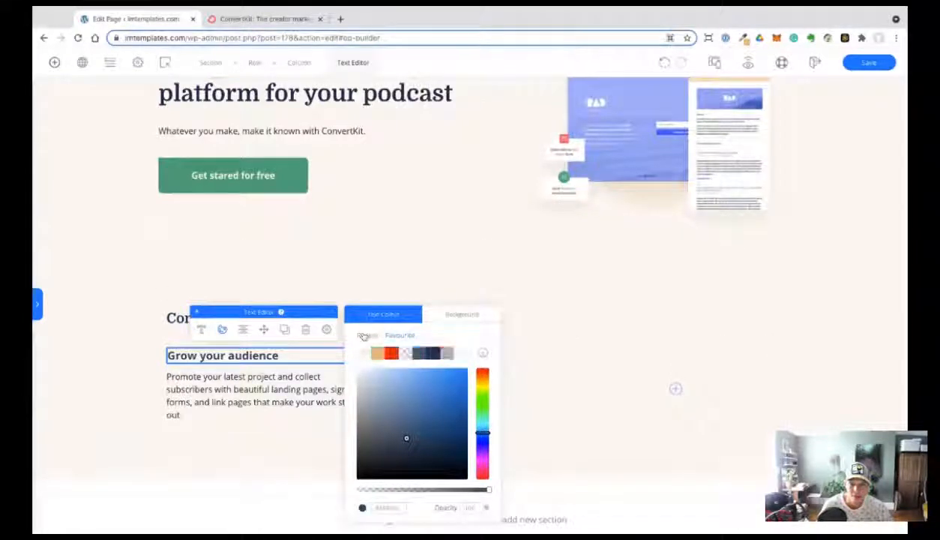
click(426, 354)
click(164, 268)
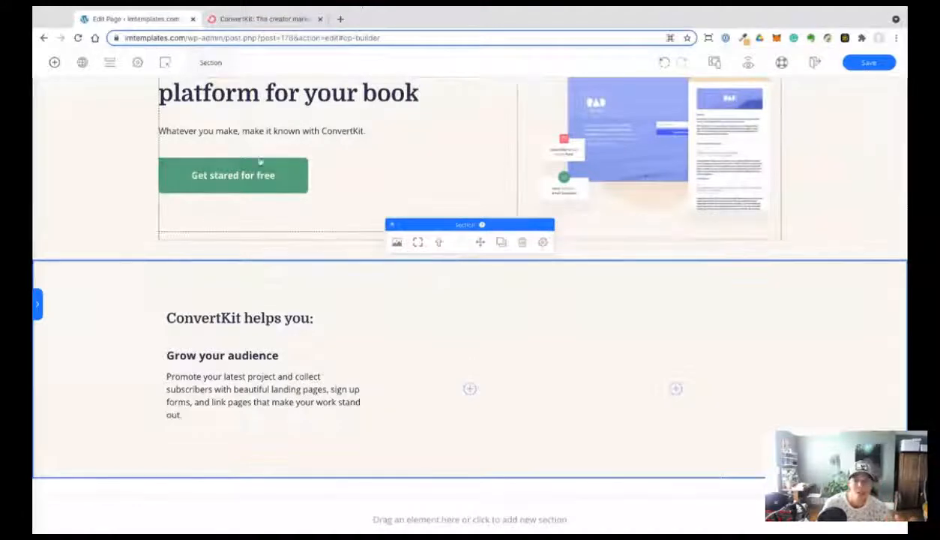
Compare the "ConvertKit helps you:" section with the reference page, checking the heading and description styling and the column layout.
click(234, 26)
scroll(177, 198, down, 1)
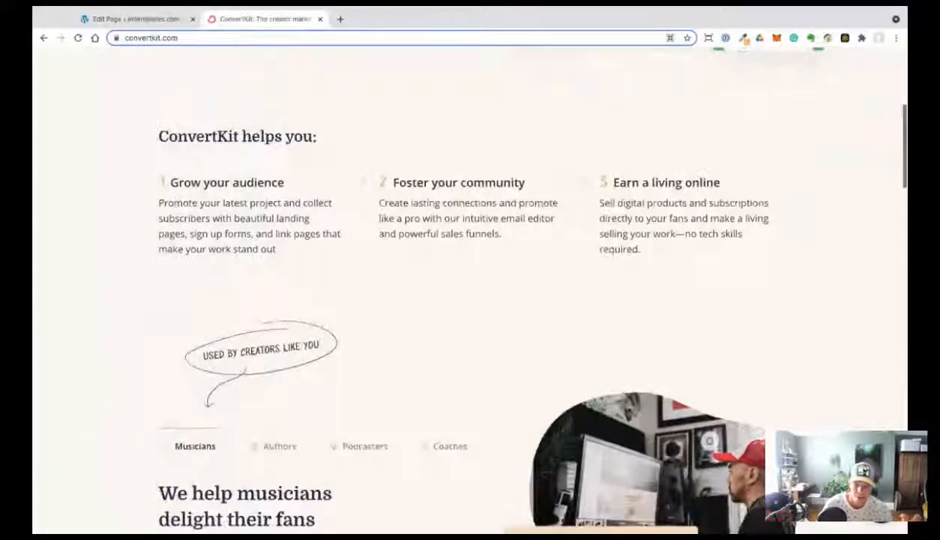
scroll(122, 99, up, 3)
scroll(121, 99, down, 2)
scroll(122, 98, down, 1)
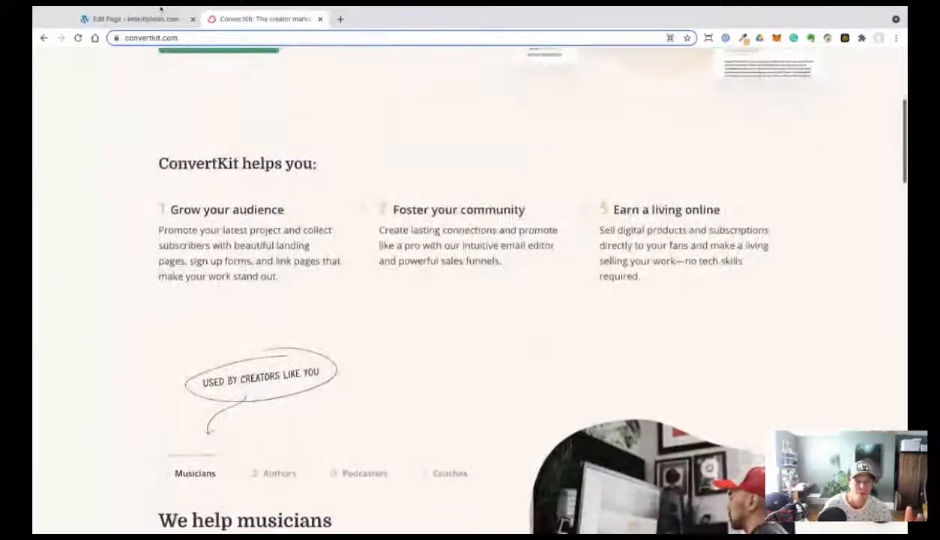
click(139, 18)
click(250, 18)
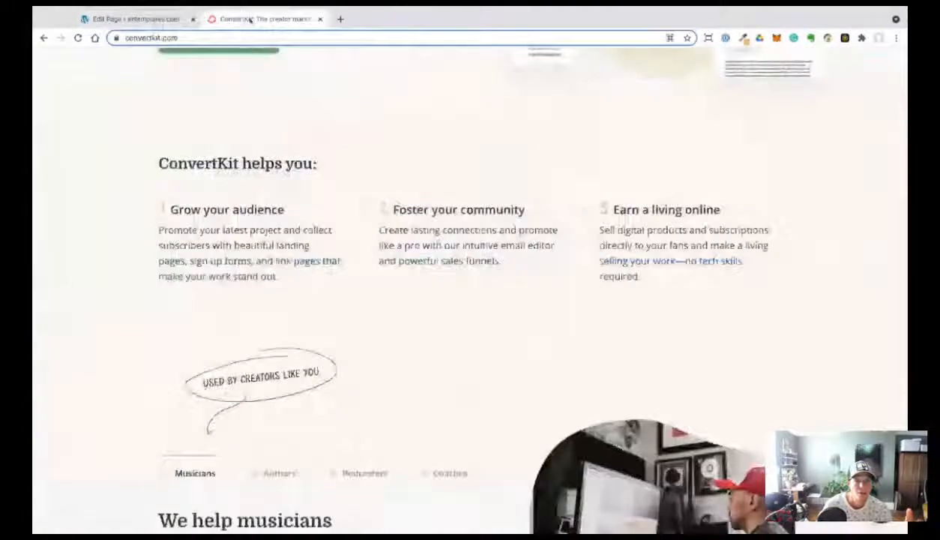
click(150, 20)
click(229, 21)
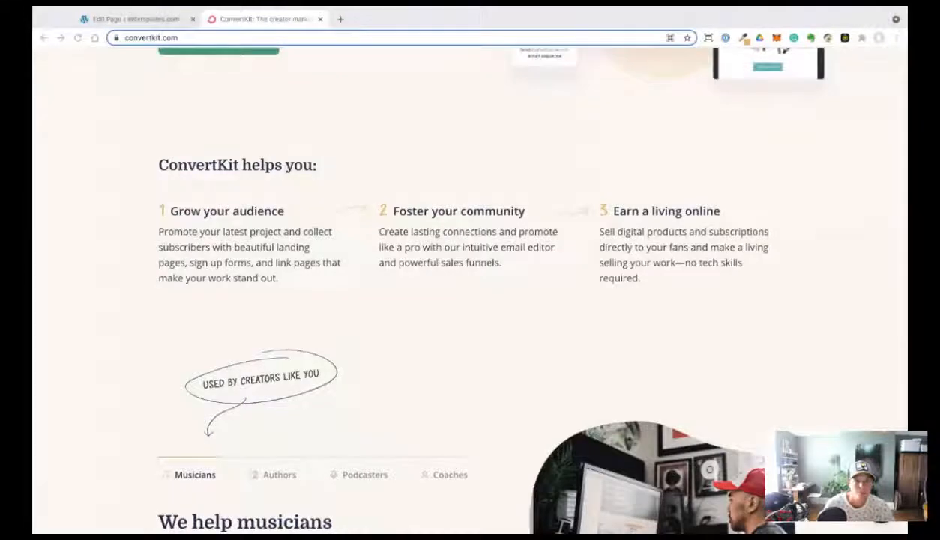
click(136, 18)
click(235, 376)
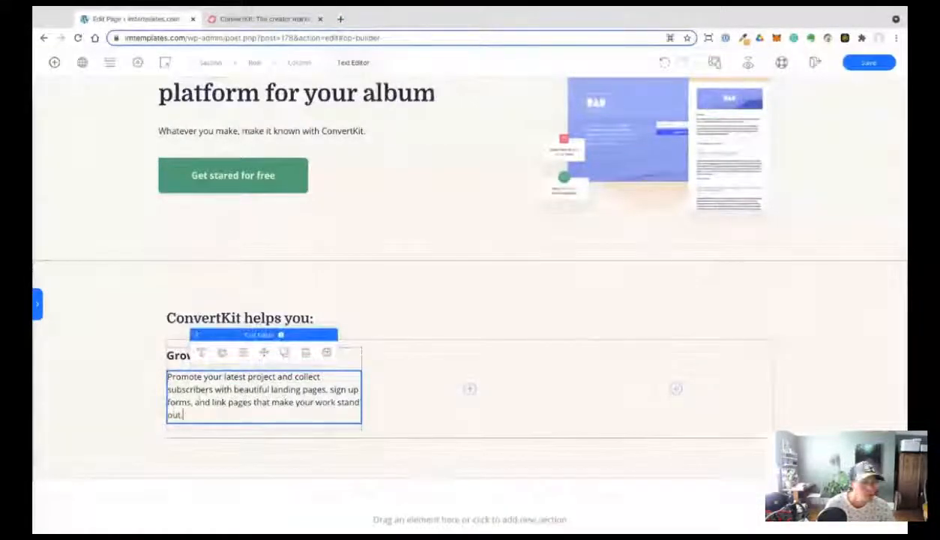
click(242, 318)
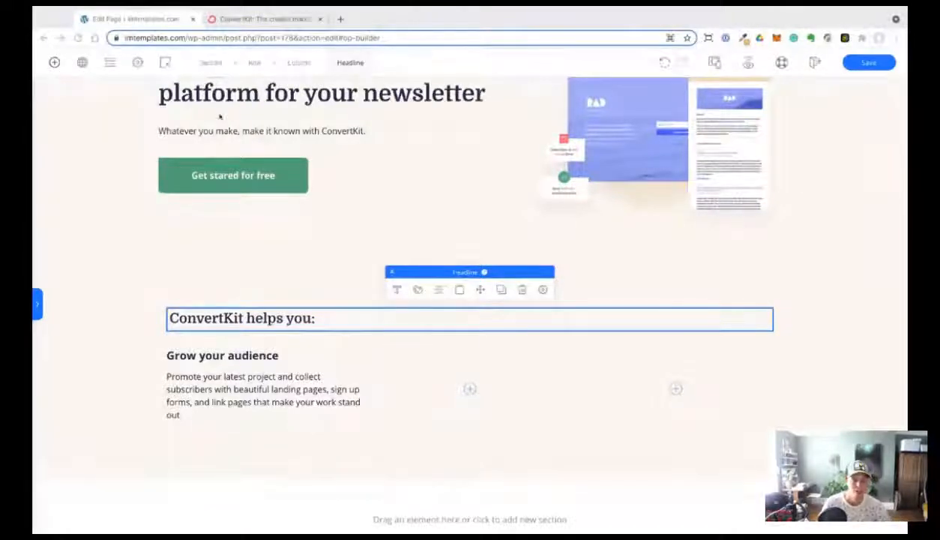
click(246, 20)
click(135, 20)
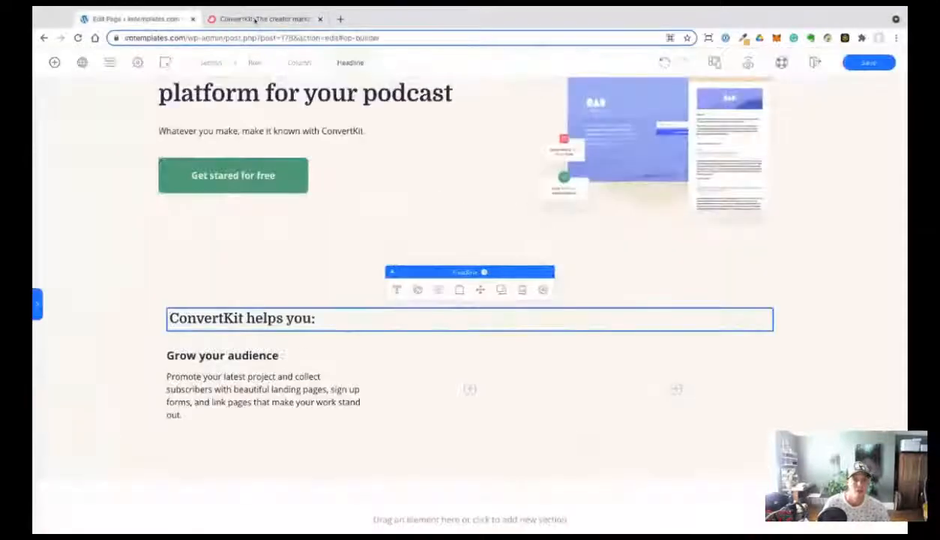
click(255, 20)
click(159, 19)
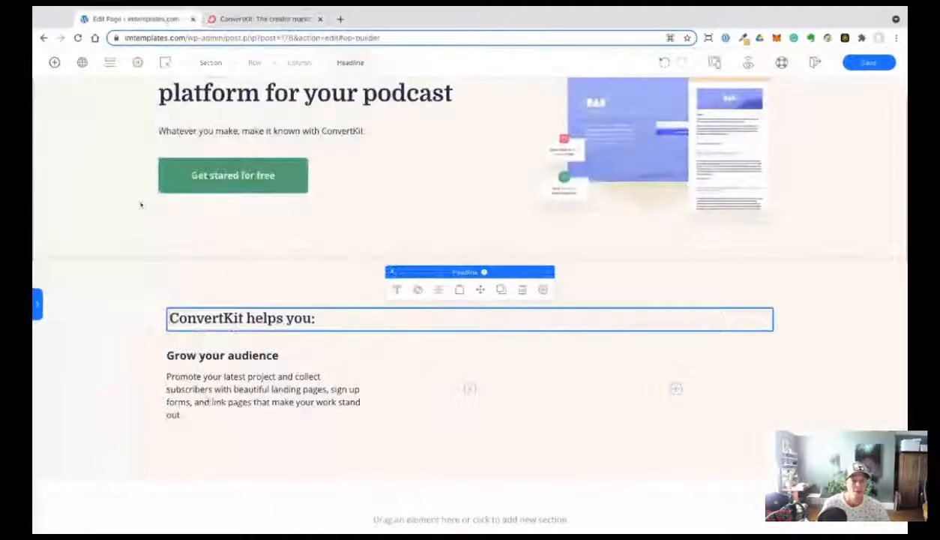
scroll(137, 306, down, 2)
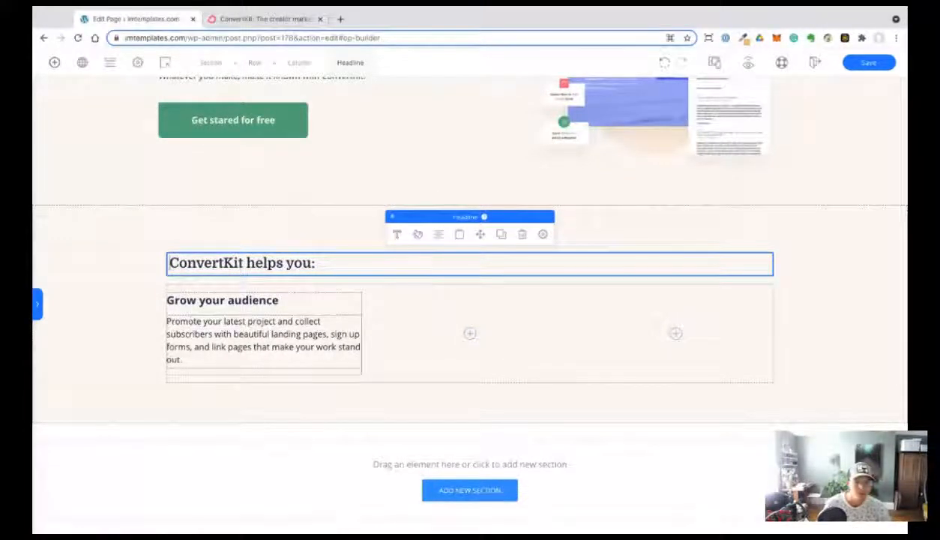
click(241, 19)
click(153, 19)
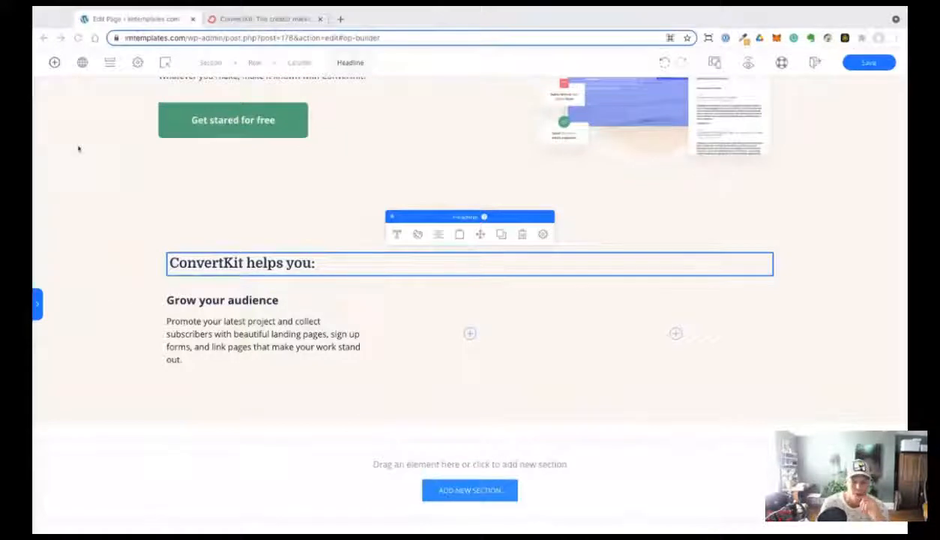
scroll(297, 236, up, 1)
click(247, 20)
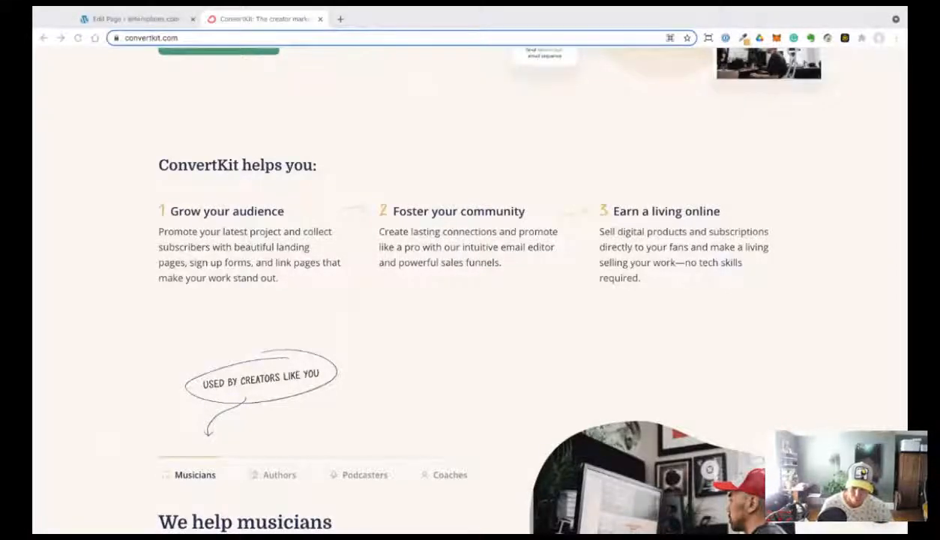
key(ctrl+shift+Tab)
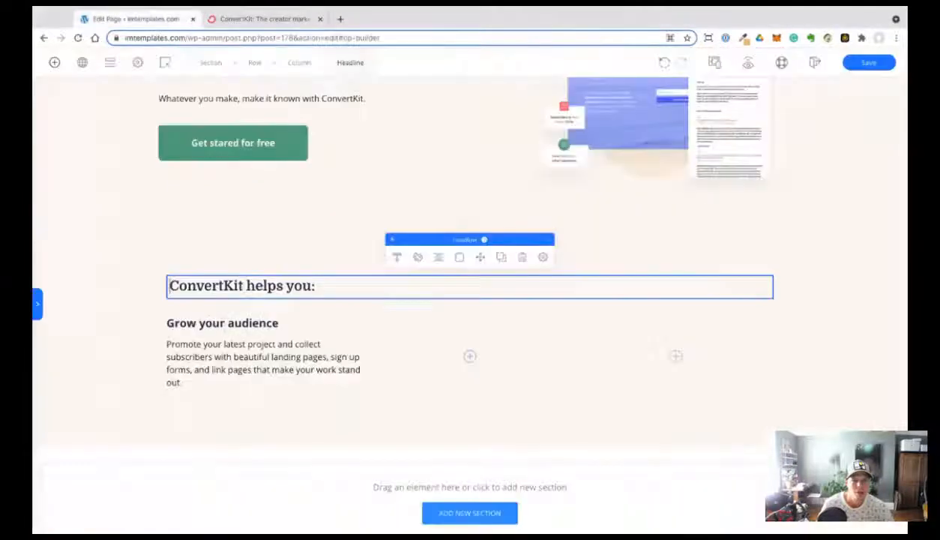
key(ctrl+Tab)
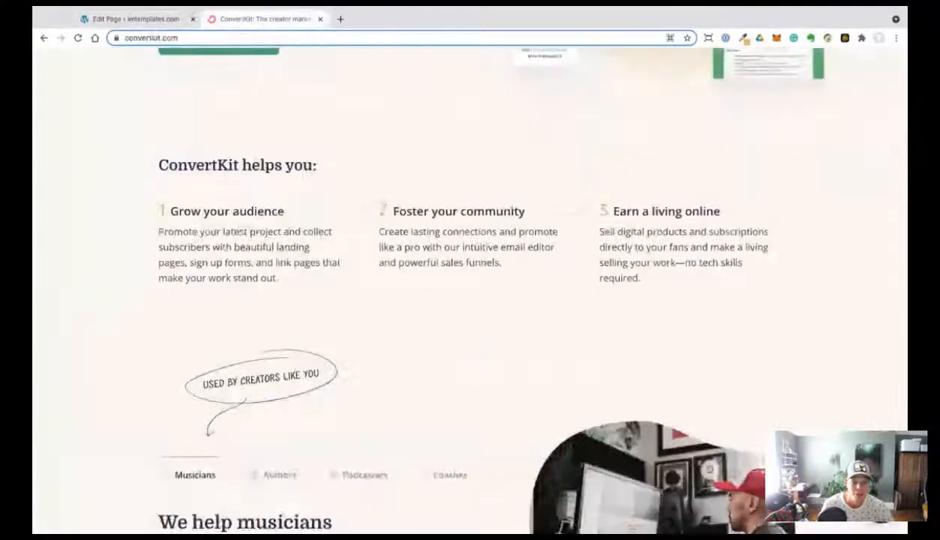
Set the font weight of the "Grow your audience" text to Semi Bold.
click(136, 21)
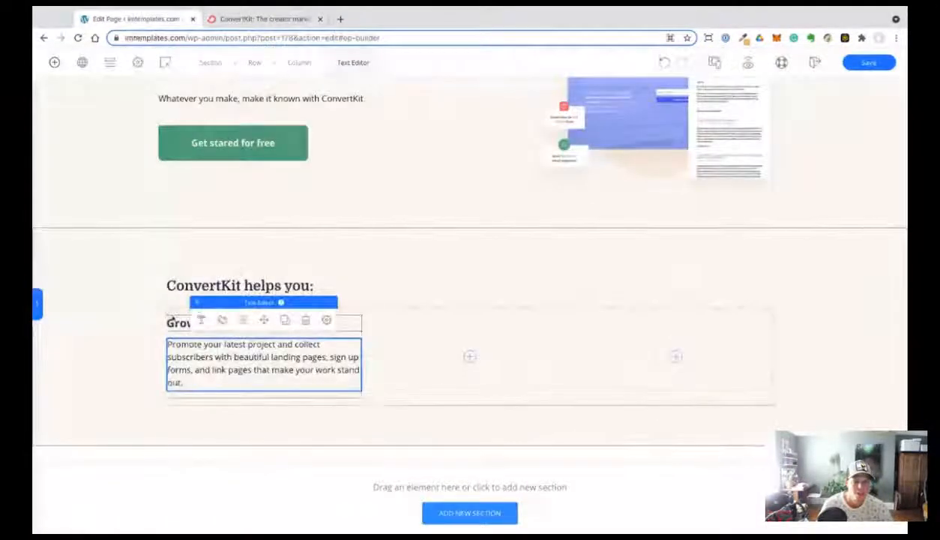
click(202, 299)
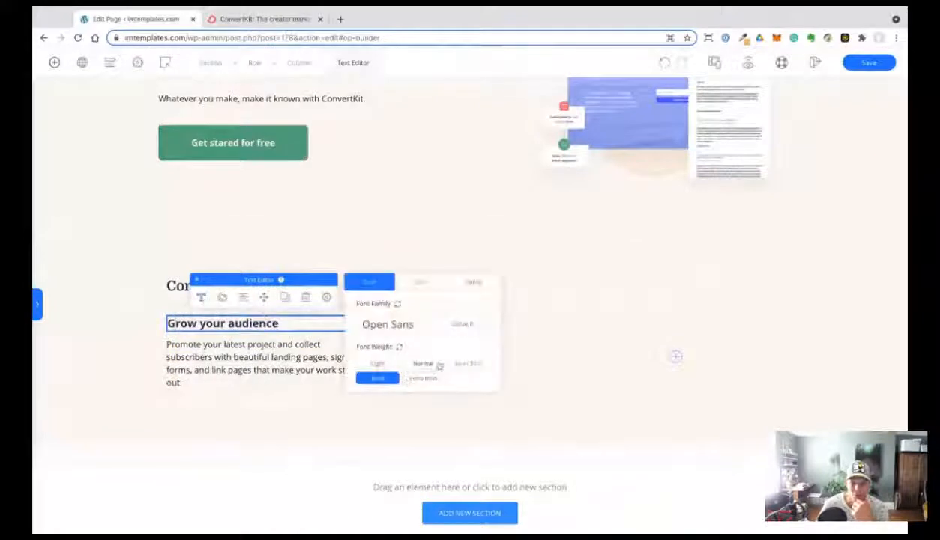
click(425, 364)
click(464, 364)
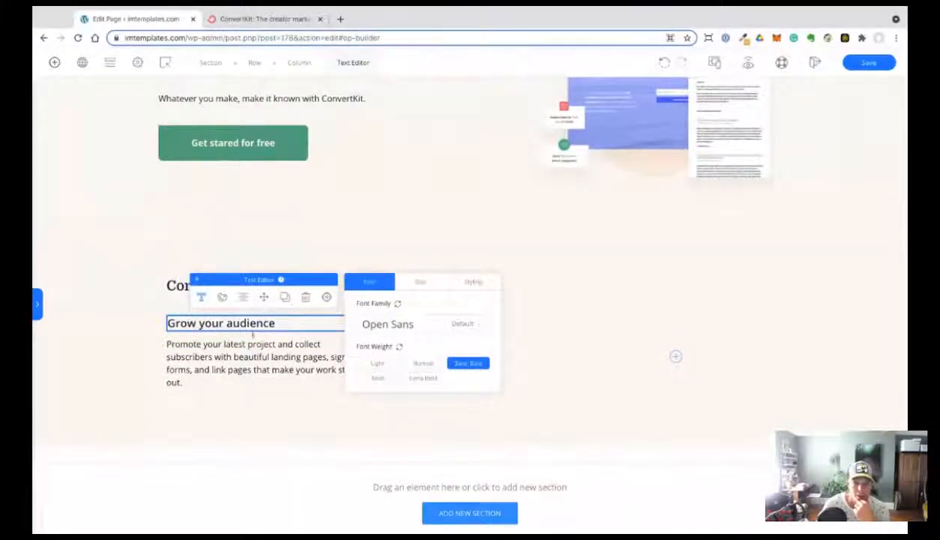
Set the font size of the description under "Grow your audience" to 18 px.
click(229, 370)
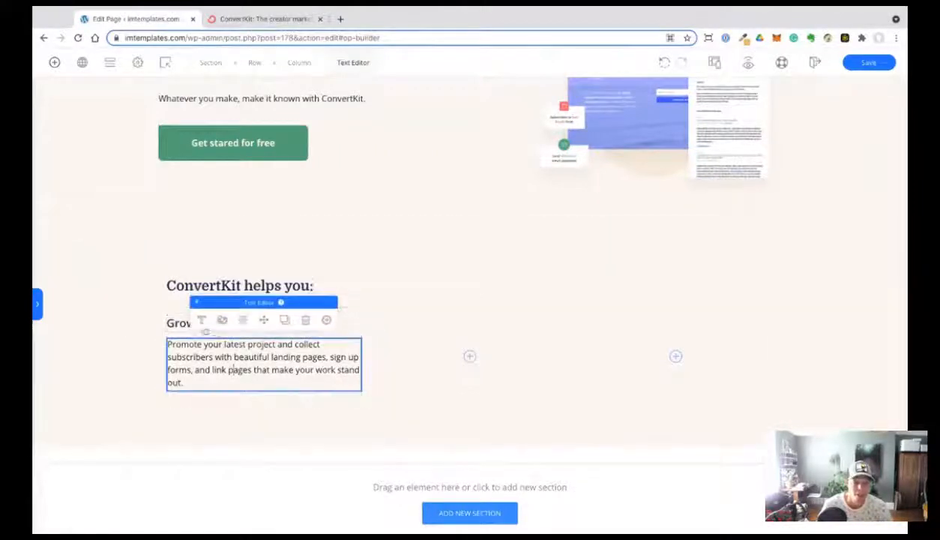
click(201, 320)
click(410, 308)
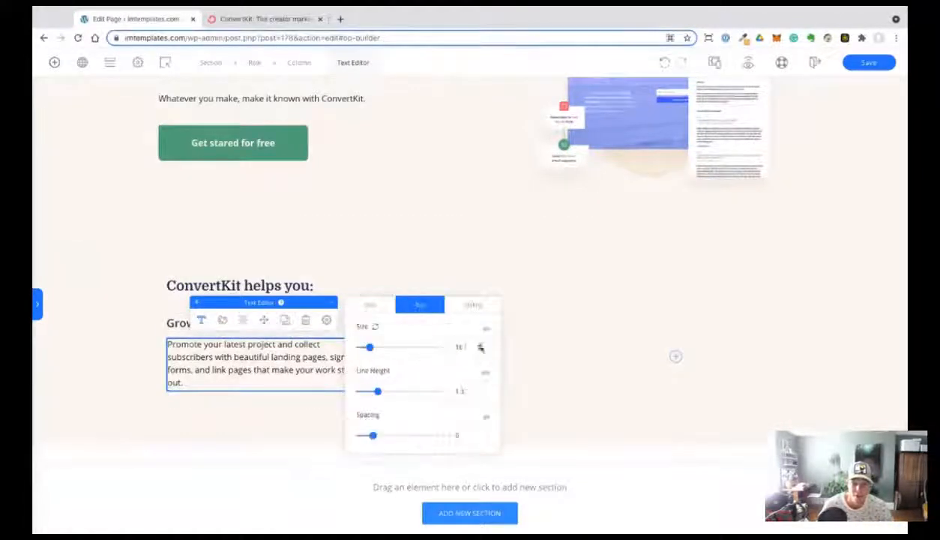
key(Up)
key(Up)
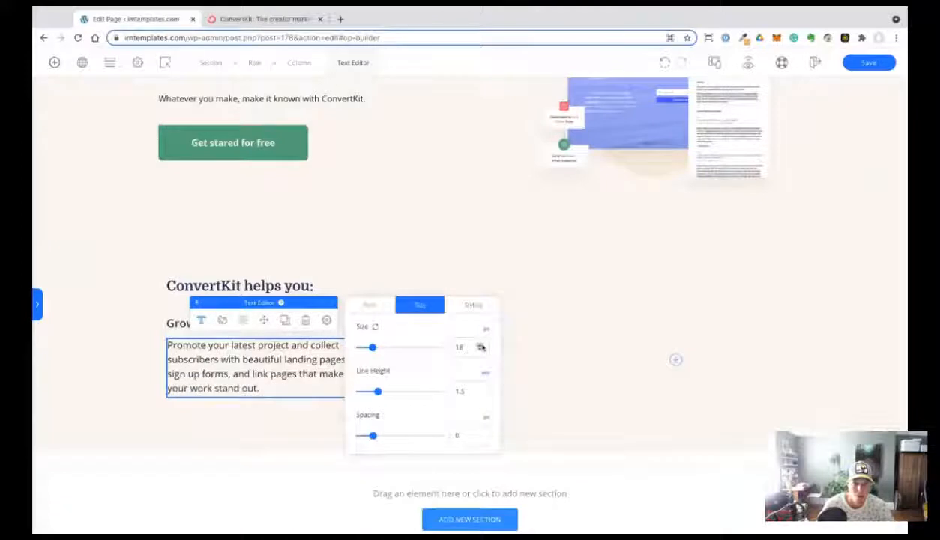
click(122, 279)
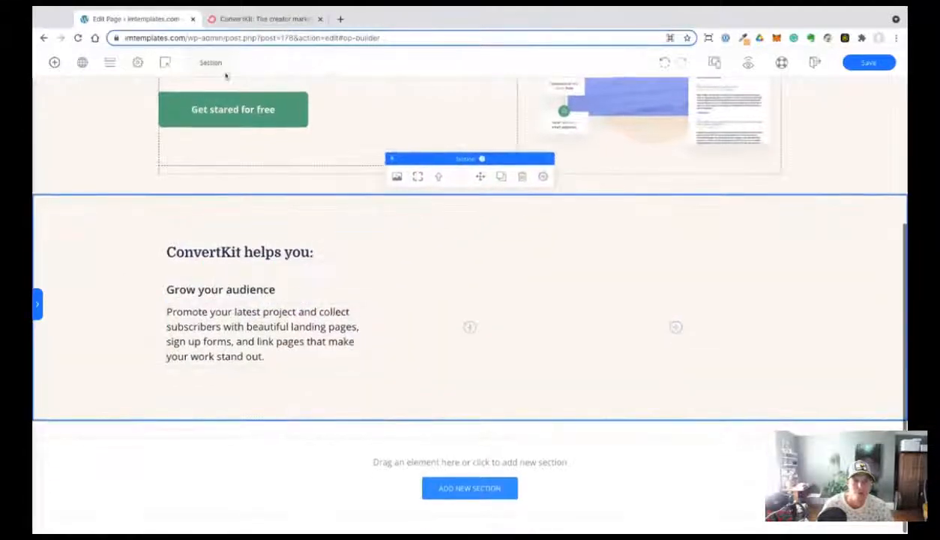
Check the section against the reference page and duplicate the whole "Grow your audience" column with its heading and description.
key(ctrl+Tab)
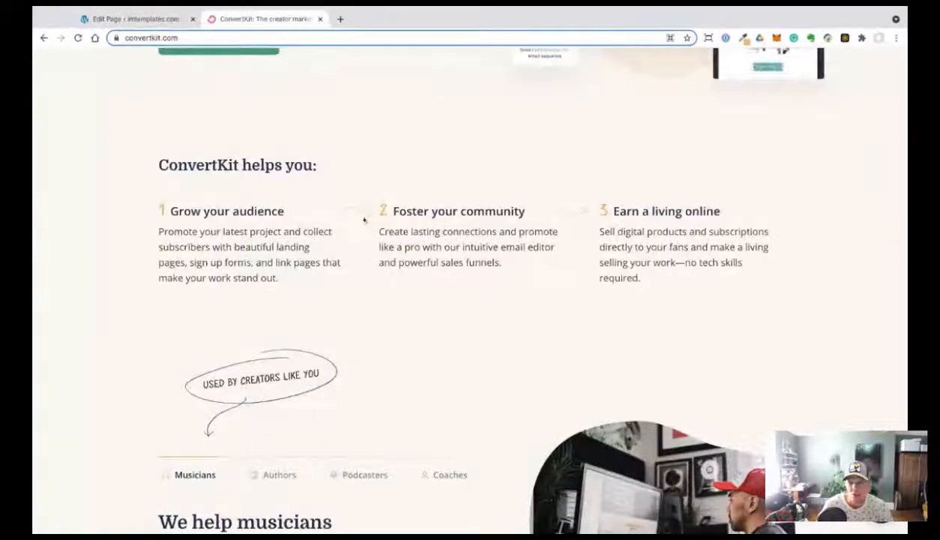
click(151, 21)
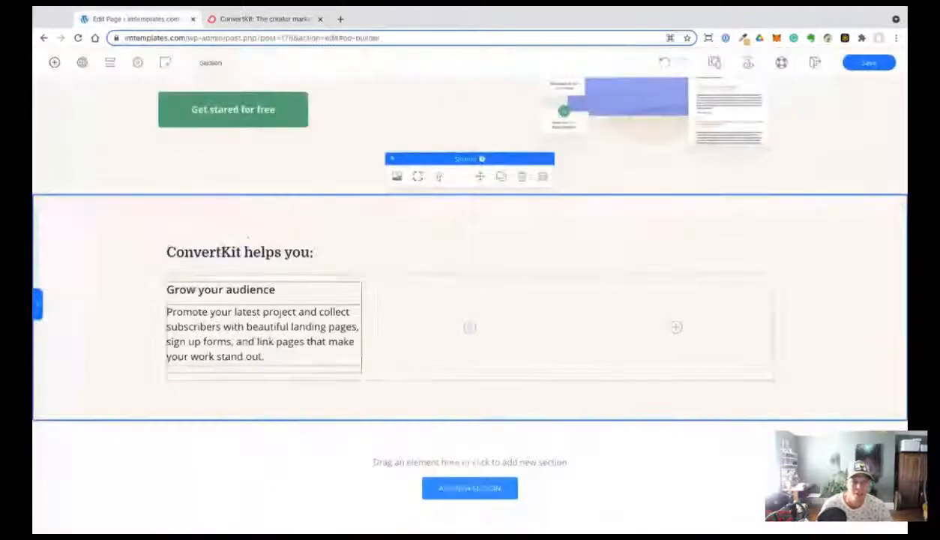
click(130, 326)
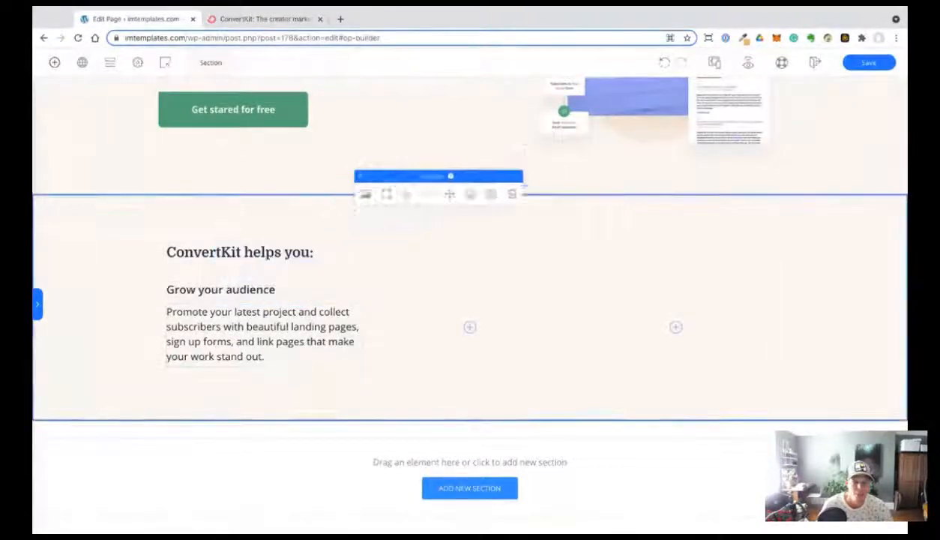
click(286, 22)
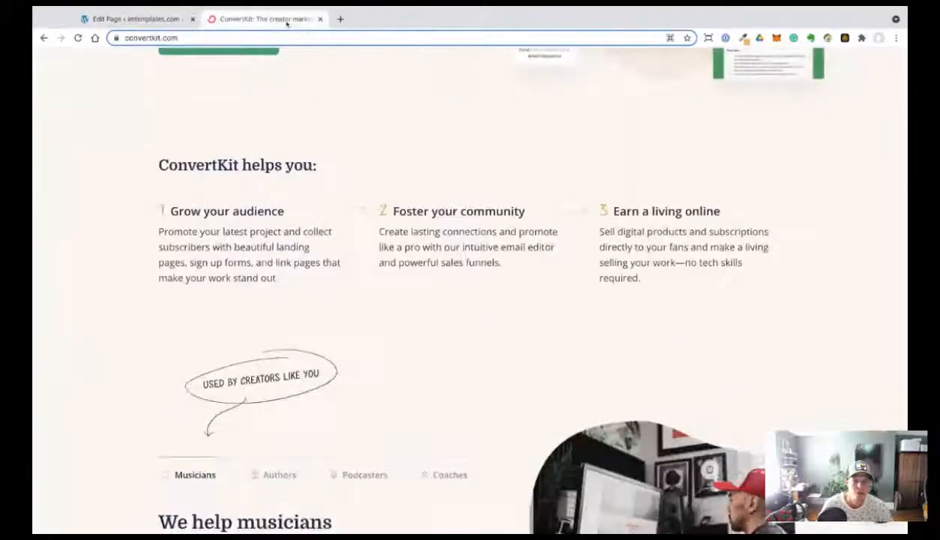
click(171, 25)
click(362, 368)
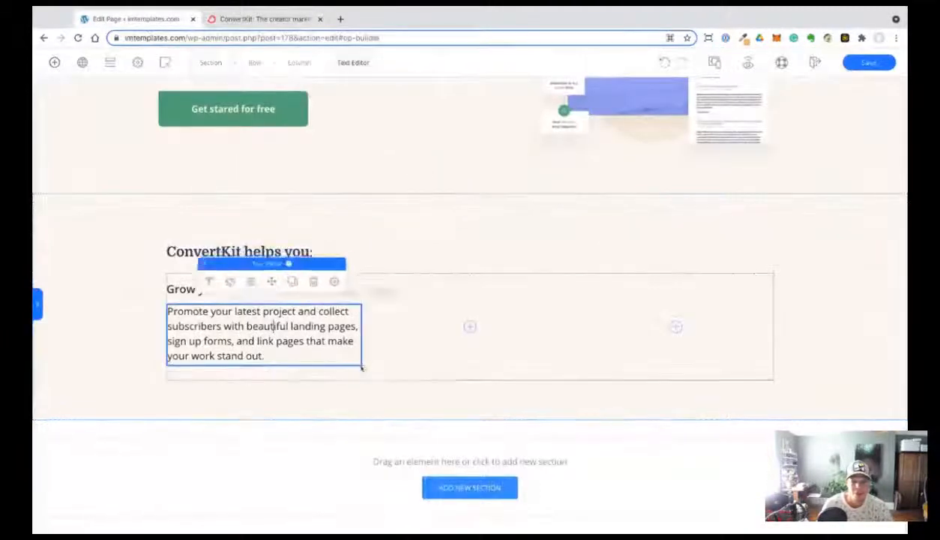
click(349, 371)
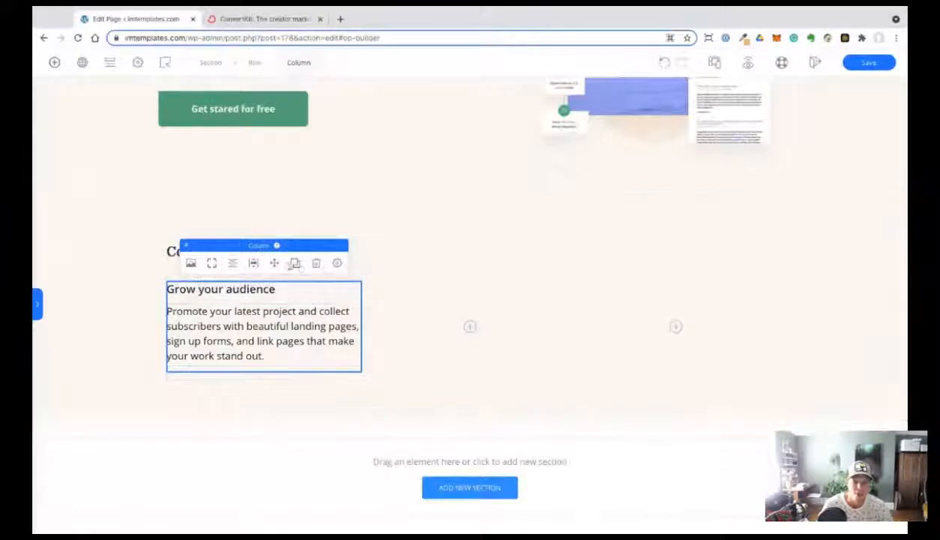
click(297, 264)
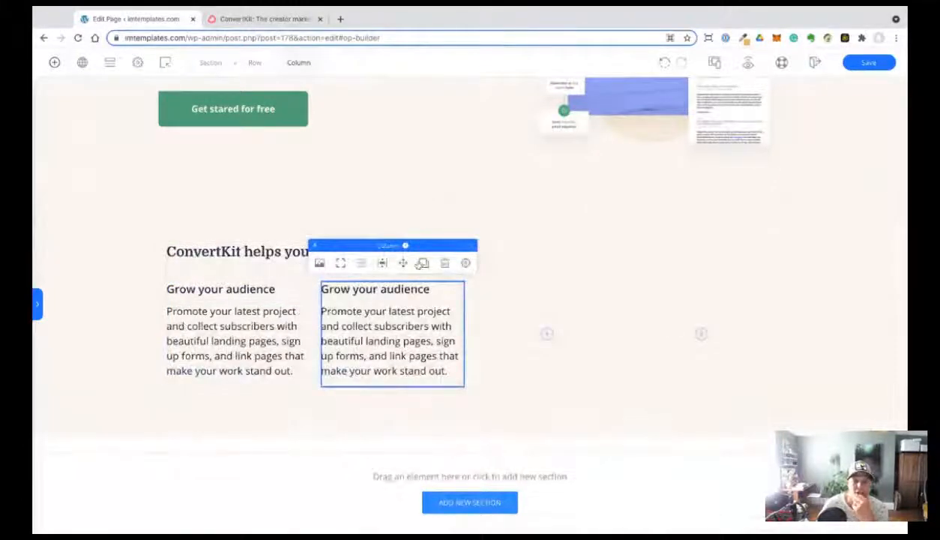
Change the first column's description text to a softer dark grey, comparing it with the reference page.
click(252, 20)
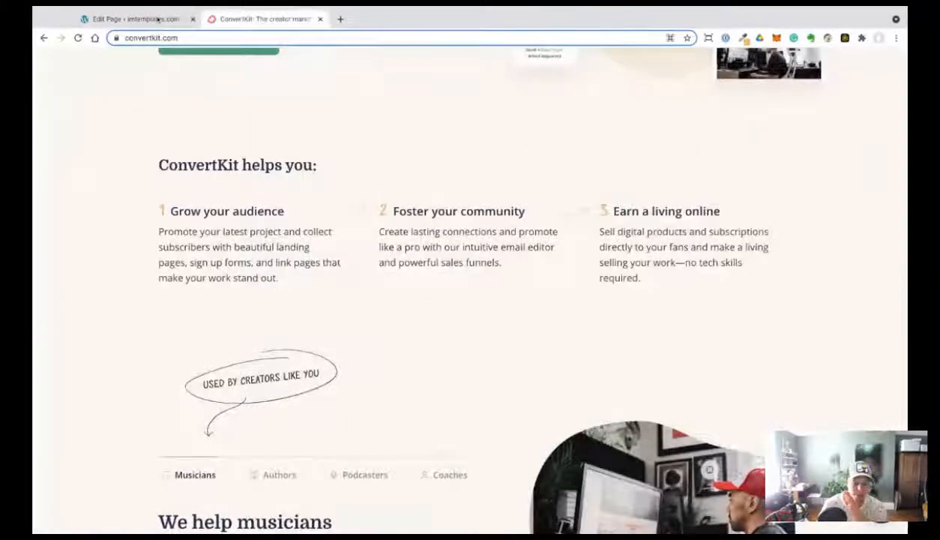
click(157, 19)
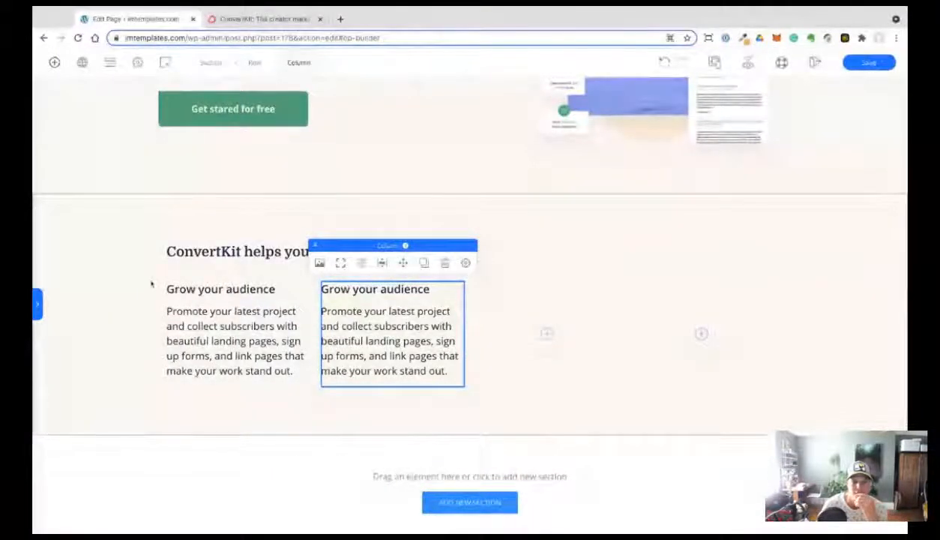
click(279, 21)
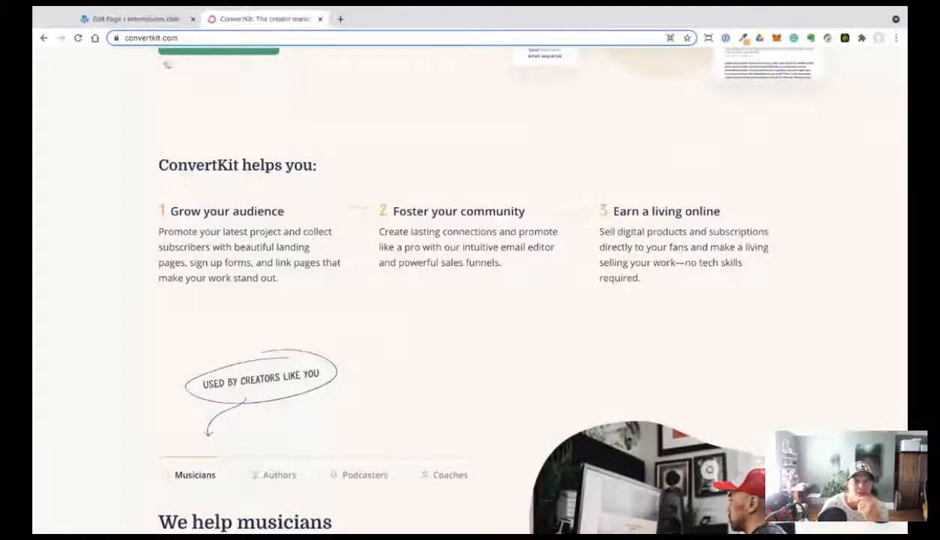
click(153, 19)
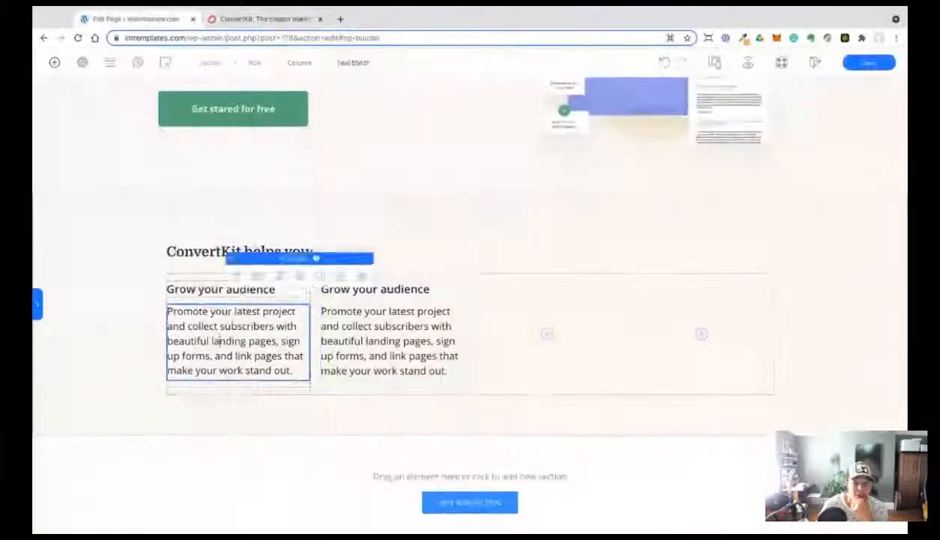
click(196, 286)
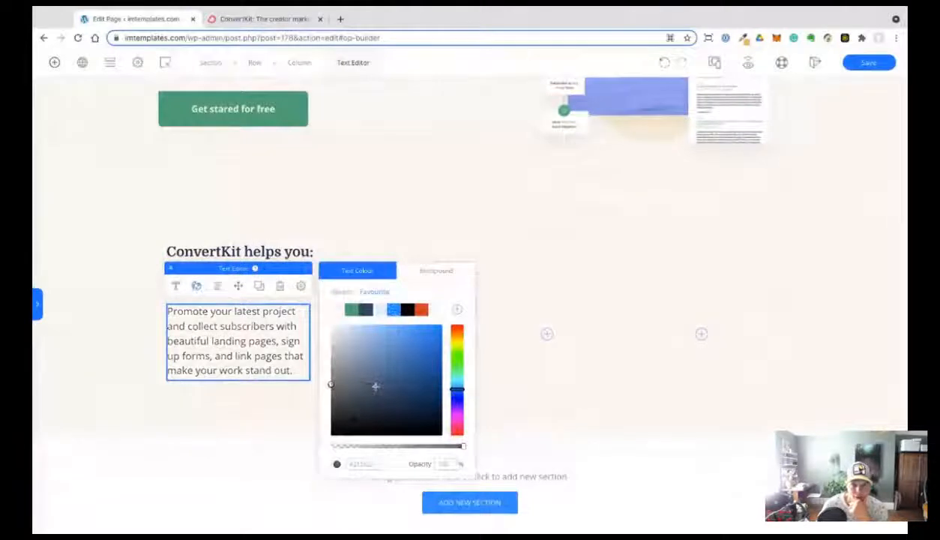
click(92, 302)
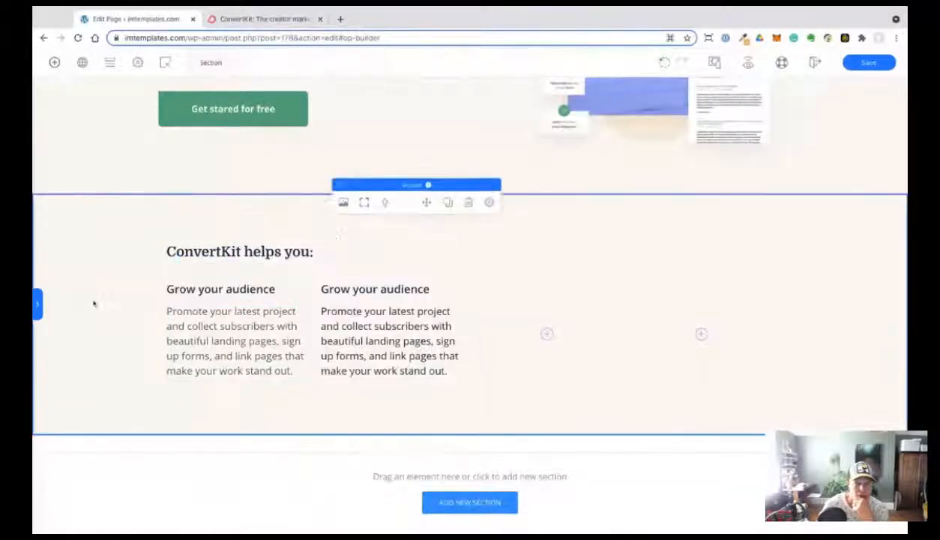
click(197, 323)
click(235, 19)
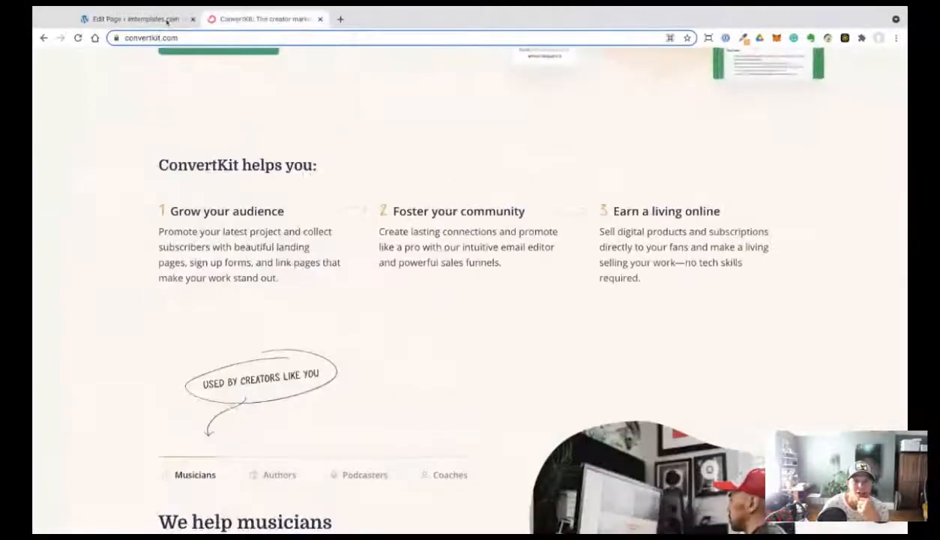
click(166, 20)
click(196, 285)
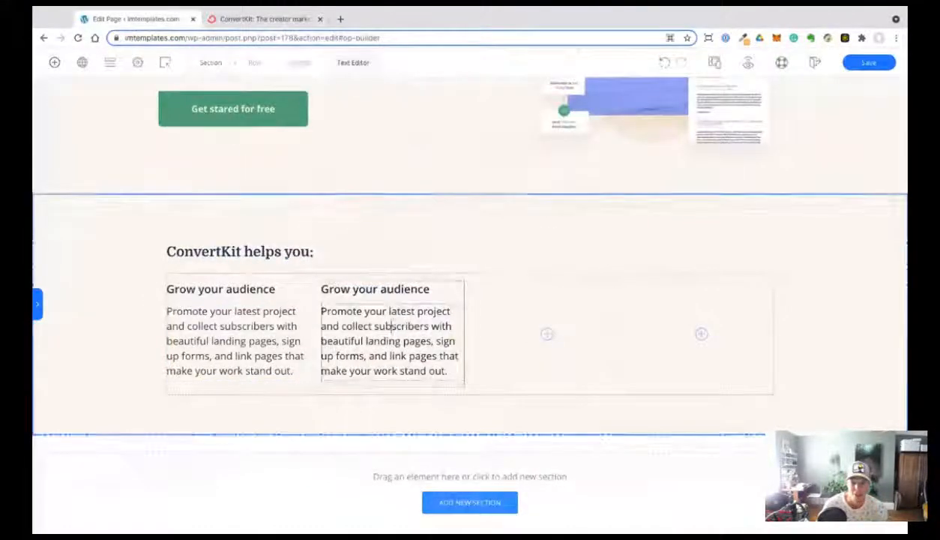
Replace the old copy of the first column with two fresh duplicates of the restyled "Grow your audience" column.
click(374, 326)
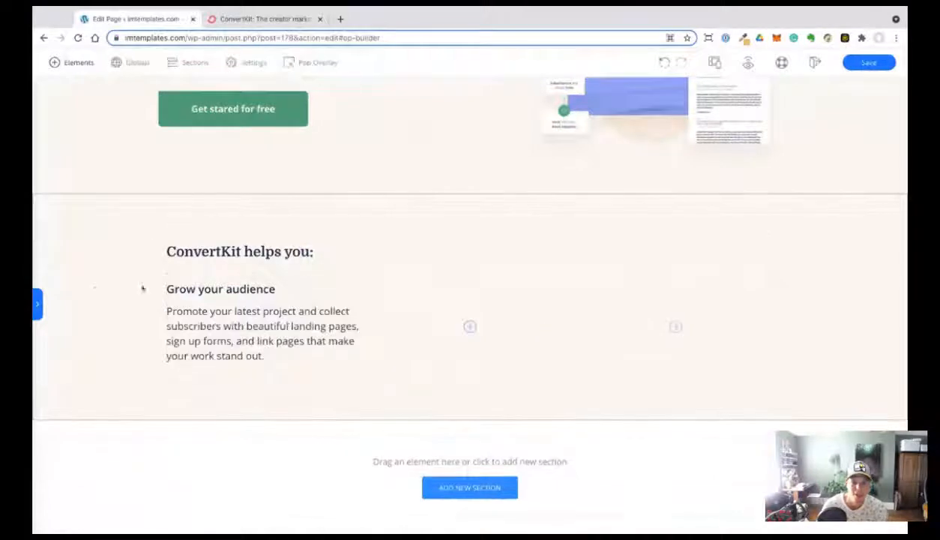
click(338, 363)
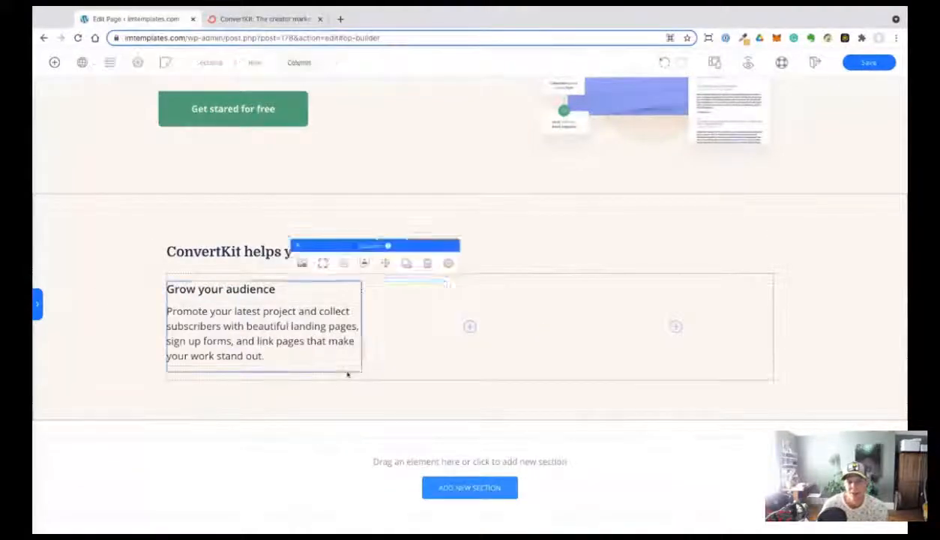
click(296, 263)
click(470, 373)
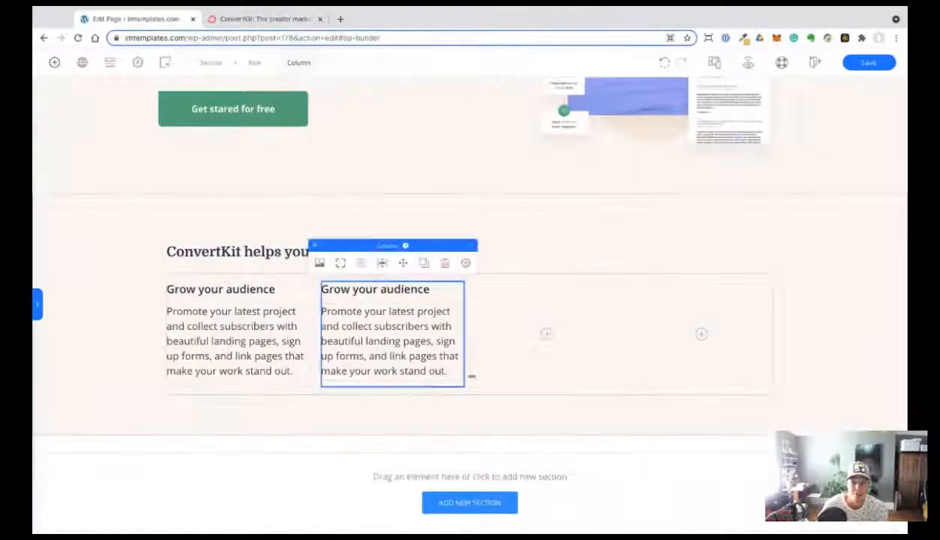
click(422, 263)
Delete the two empty columns so the row holds only the three "Grow your audience" columns.
click(594, 373)
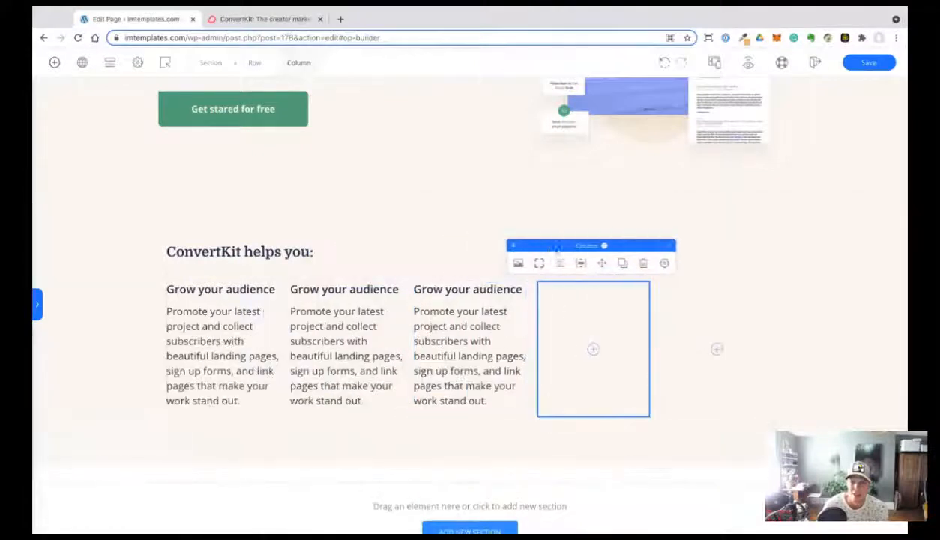
click(644, 346)
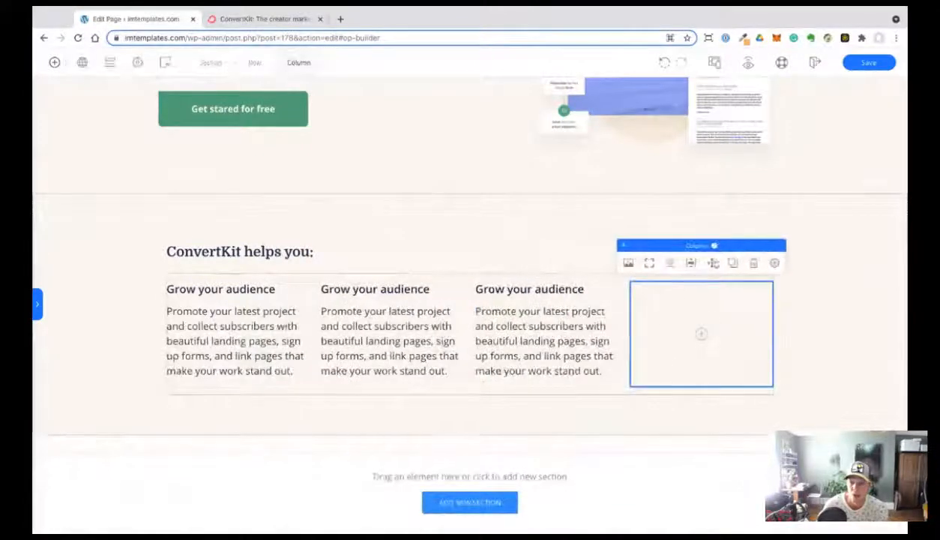
click(733, 259)
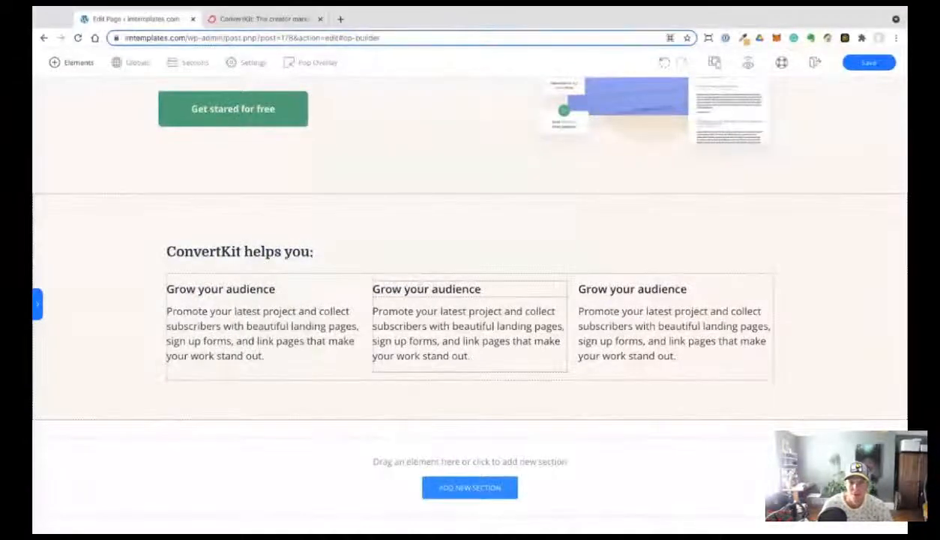
Change the second column's heading to "Foster your community" and the third column's heading to "Earn a living online".
double_click(426, 289)
text(Foster your community)
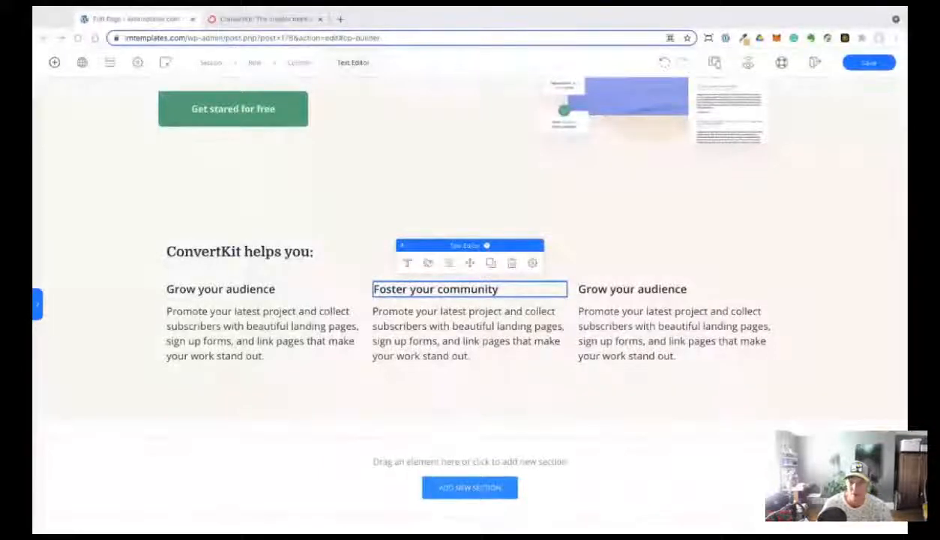
double_click(633, 290)
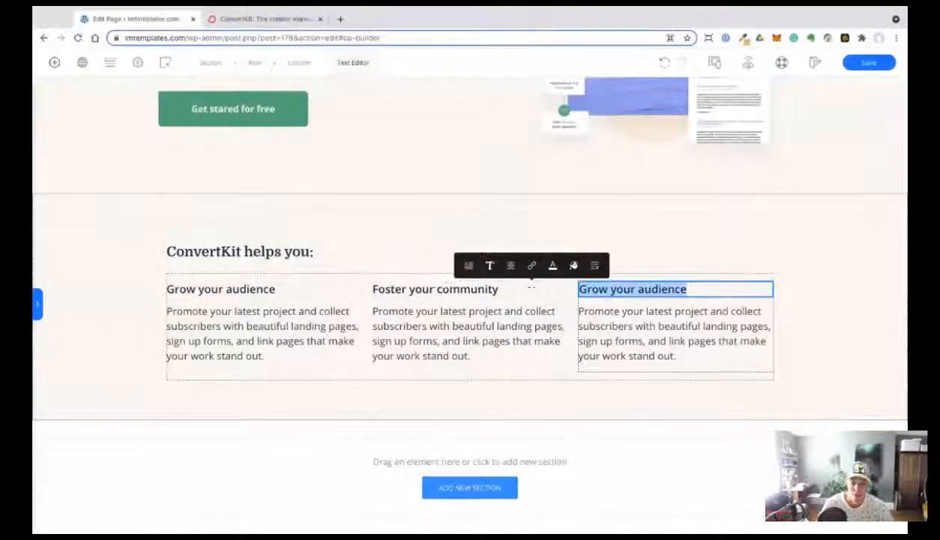
text(Earn a living online)
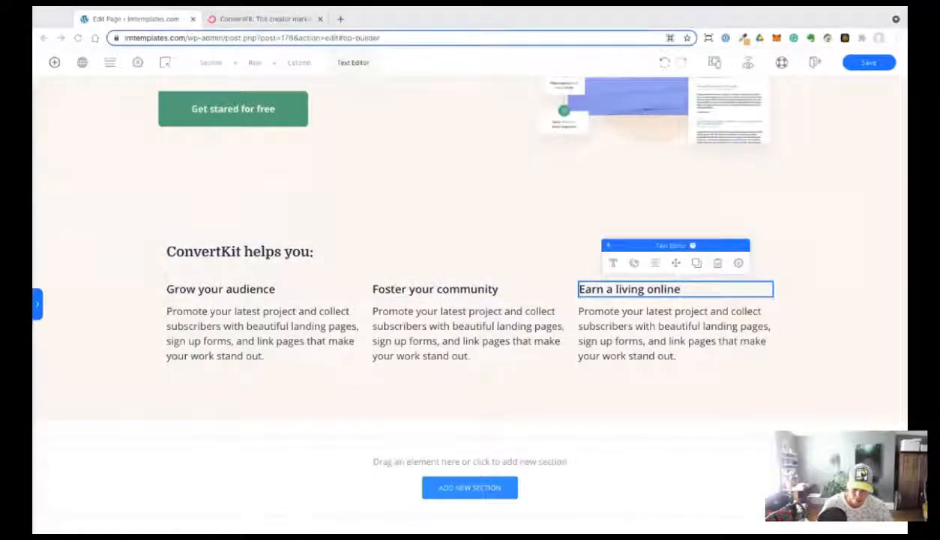
Replace the second column's description with "Create lasting connections and promote like a pro with our intuitive email editor and powerful sales funnels.".
click(395, 310)
triple_click(396, 310)
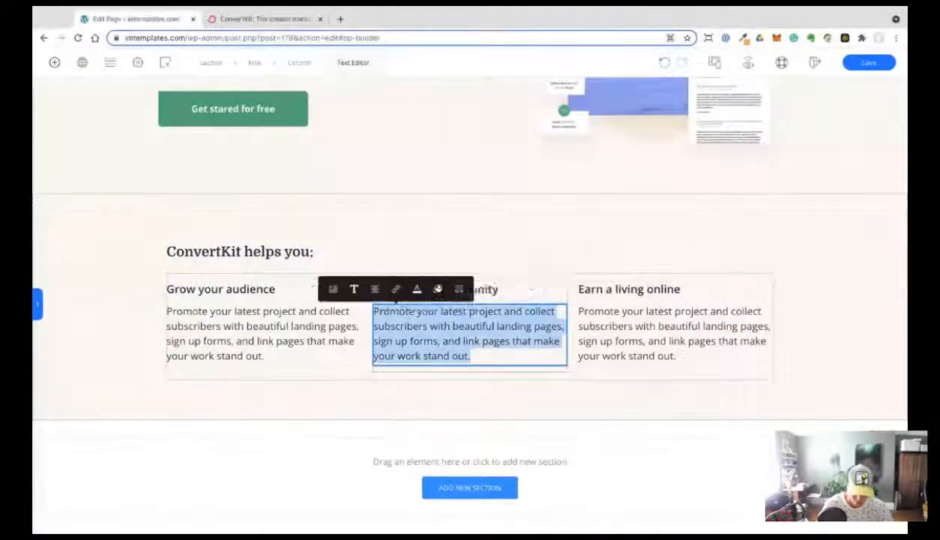
text(Create lasting connections and promote like a pro with our intuitive email editor and powerful sales funnels.)
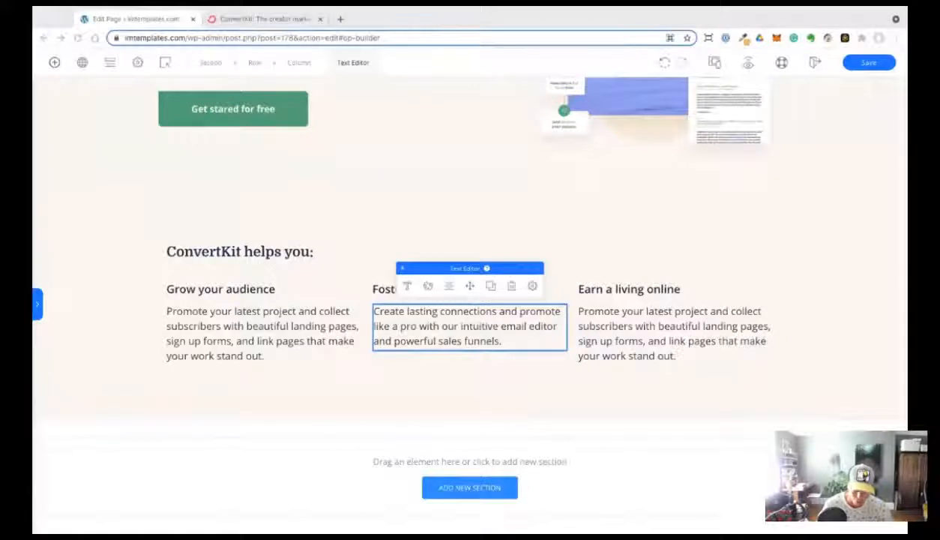
Replace the third column's description with "Sell digital products and subscriptions directly to your fans and make a living selling your work—no tech skills required.".
double_click(655, 340)
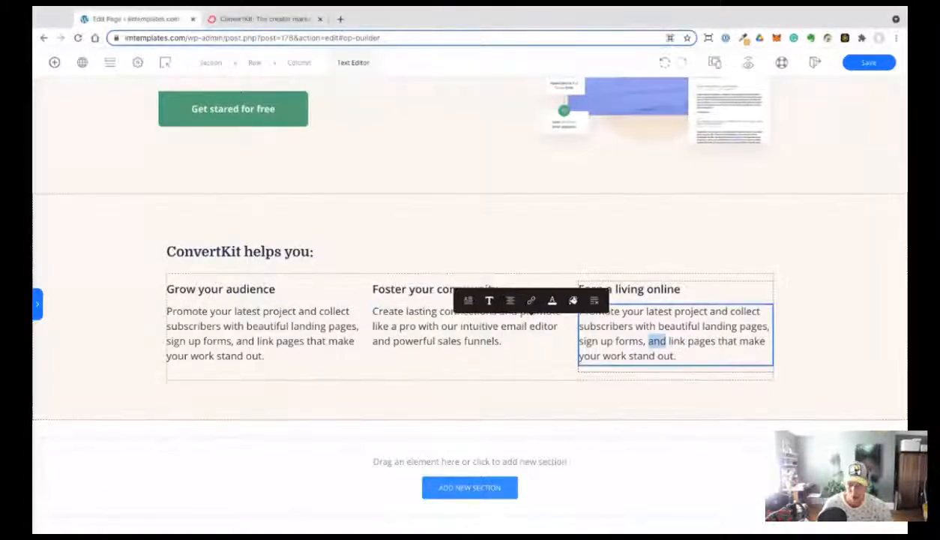
key(ctrl+a)
text(Sell digital products and subscriptions directly to your fans and make a living selling your work—no tech skills required.)
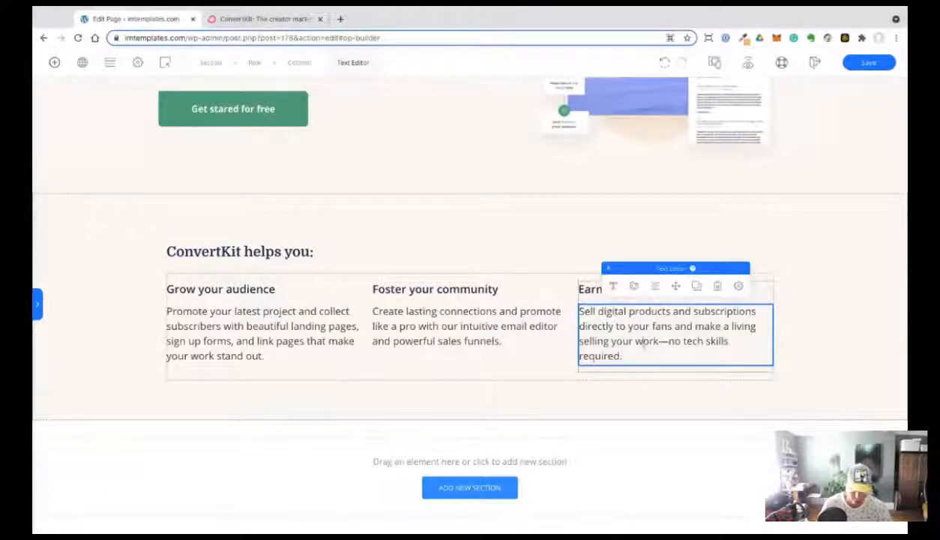
Check the new descriptions in the second and third columns and save the page.
triple_click(644, 343)
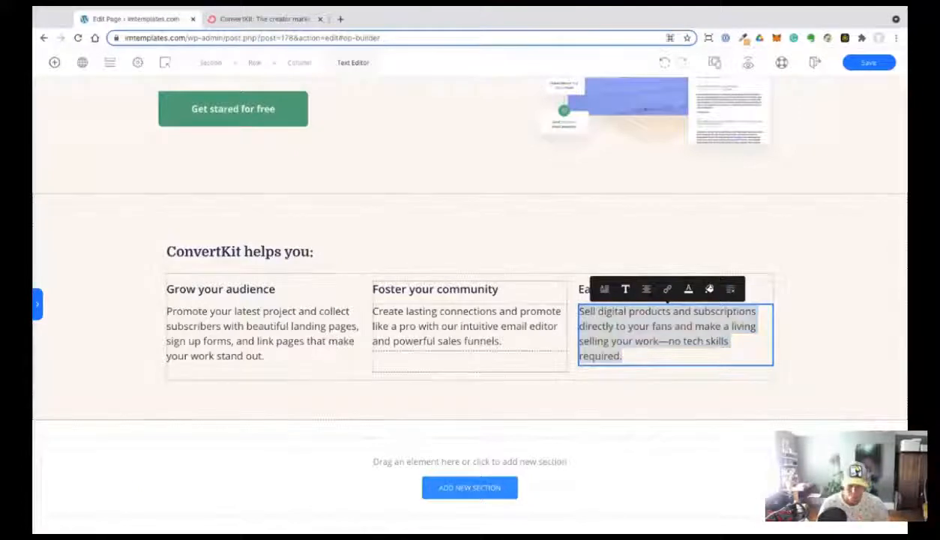
click(466, 341)
triple_click(466, 341)
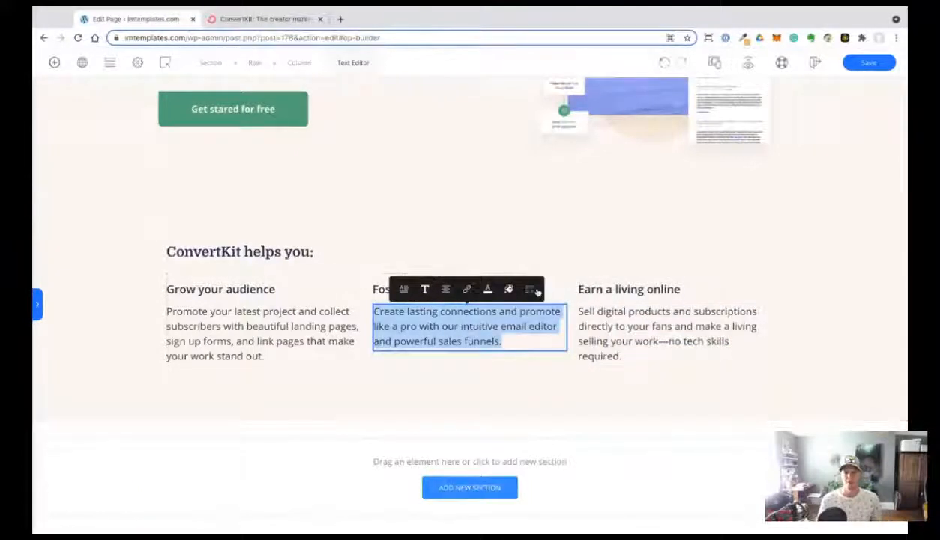
click(100, 302)
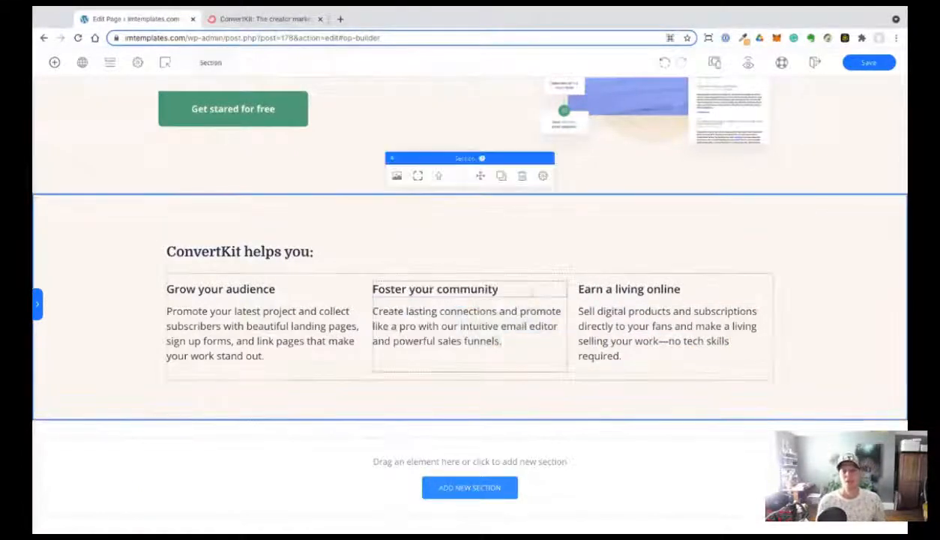
click(869, 63)
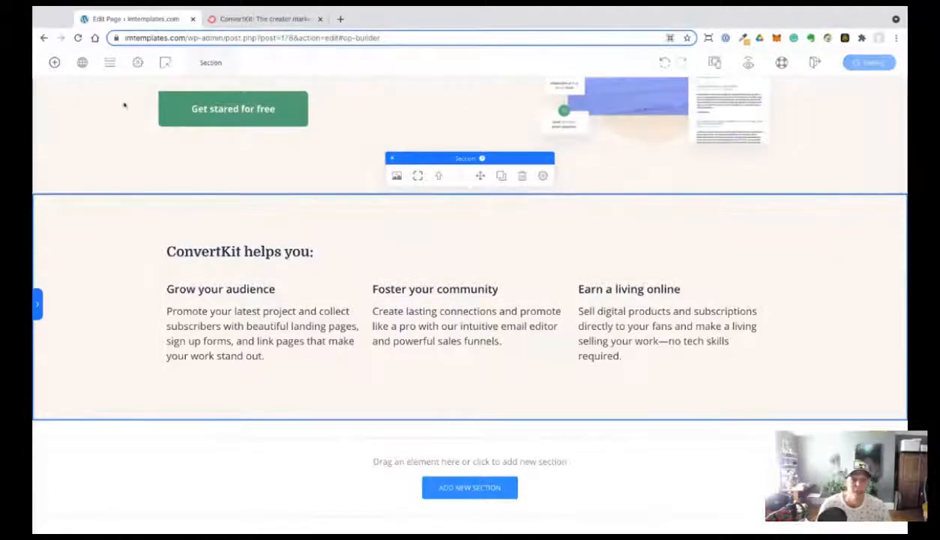
Insert an empty column between the "Grow your audience" and "Foster your community" columns.
click(54, 63)
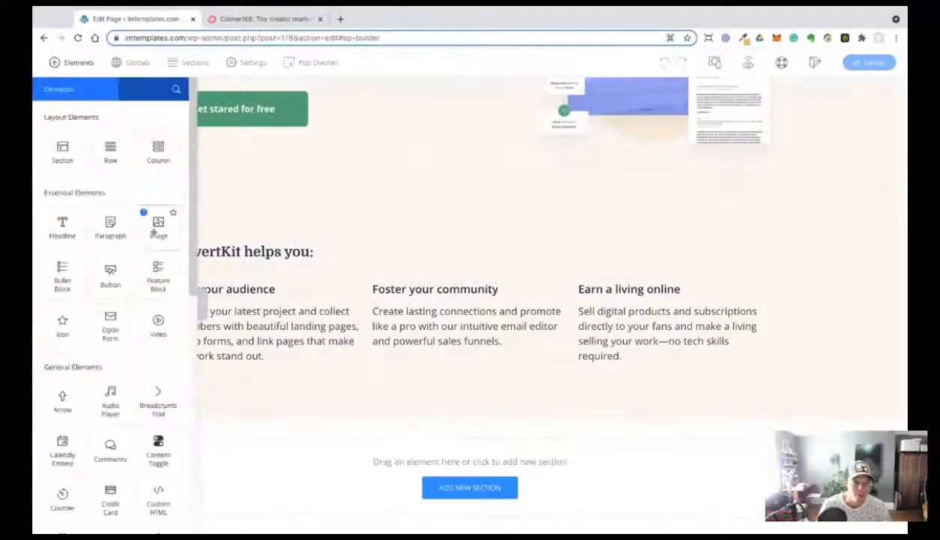
drag(153, 234, 371, 327)
Examine the "ConvertKit helps you:" section on the reference page for the numbering and arrows between its three columns.
click(240, 21)
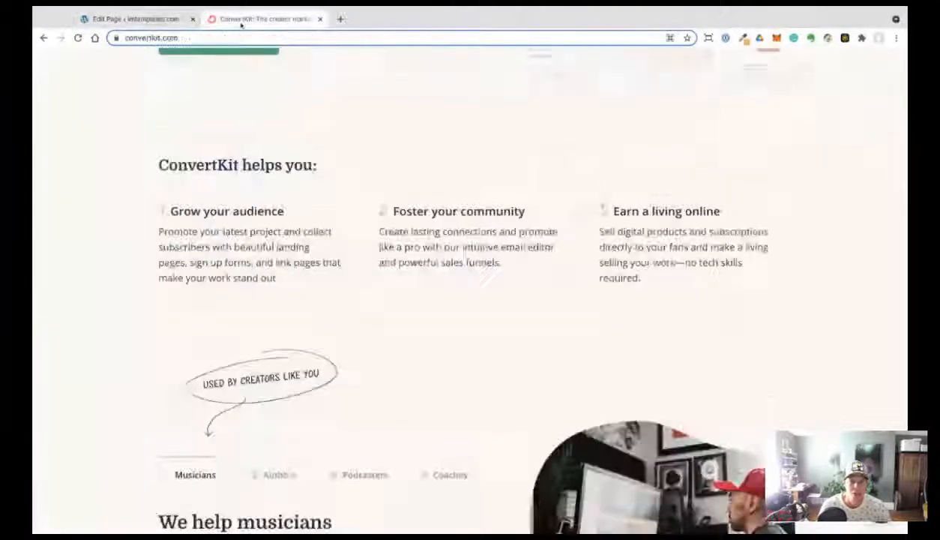
scroll(470, 285, up, 3)
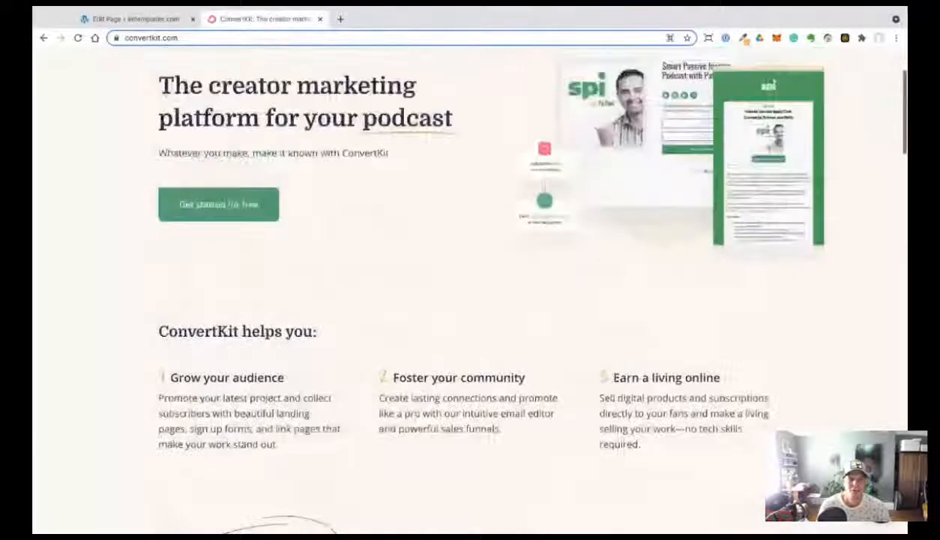
scroll(471, 285, down, 3)
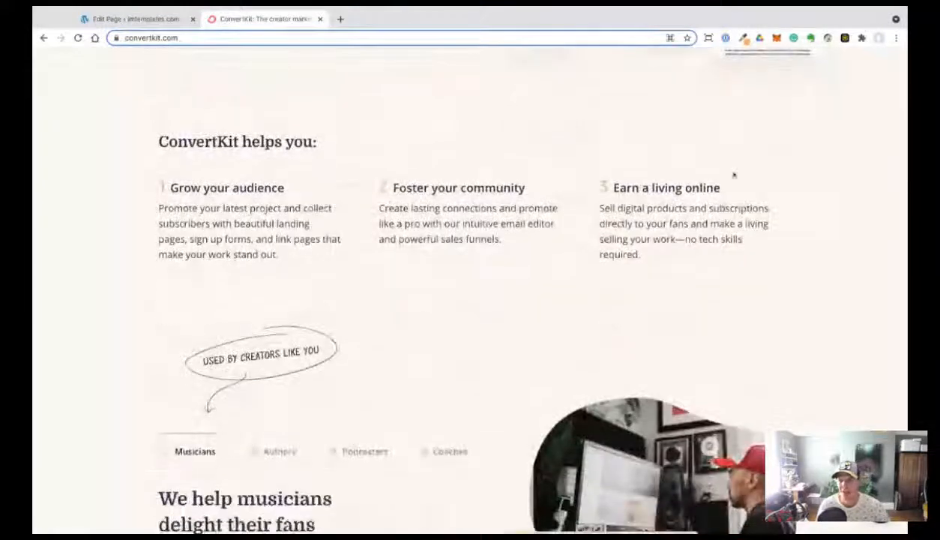
scroll(732, 176, up, 3)
scroll(733, 174, down, 1)
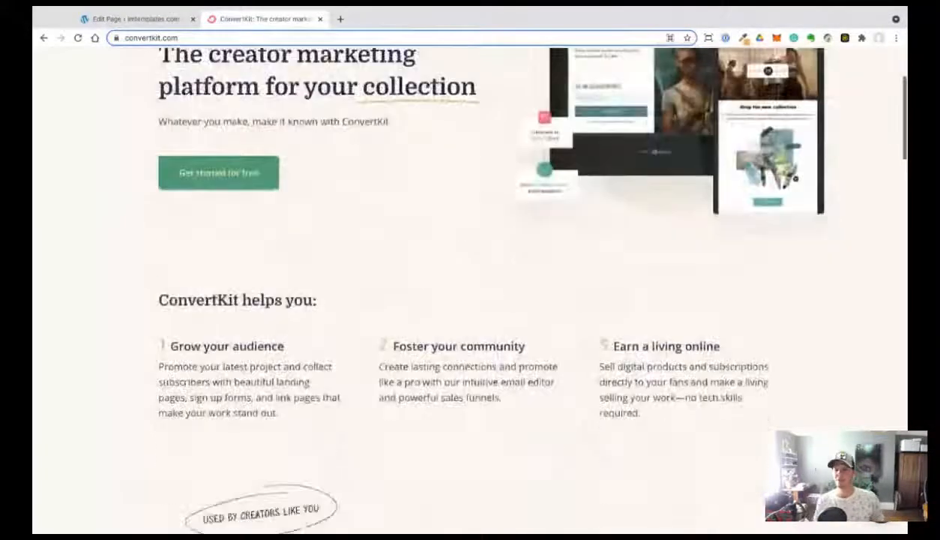
scroll(754, 212, down, 1)
scroll(754, 212, down, 2)
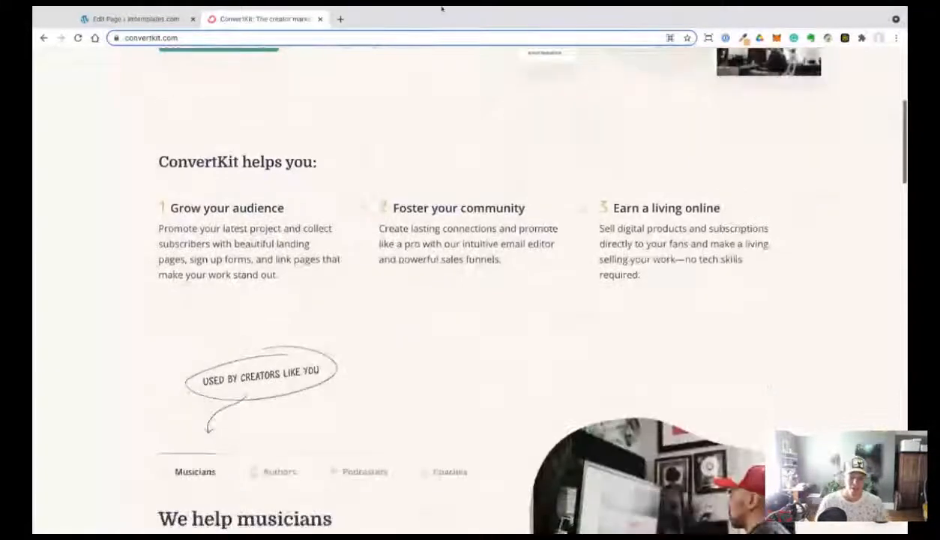
click(135, 19)
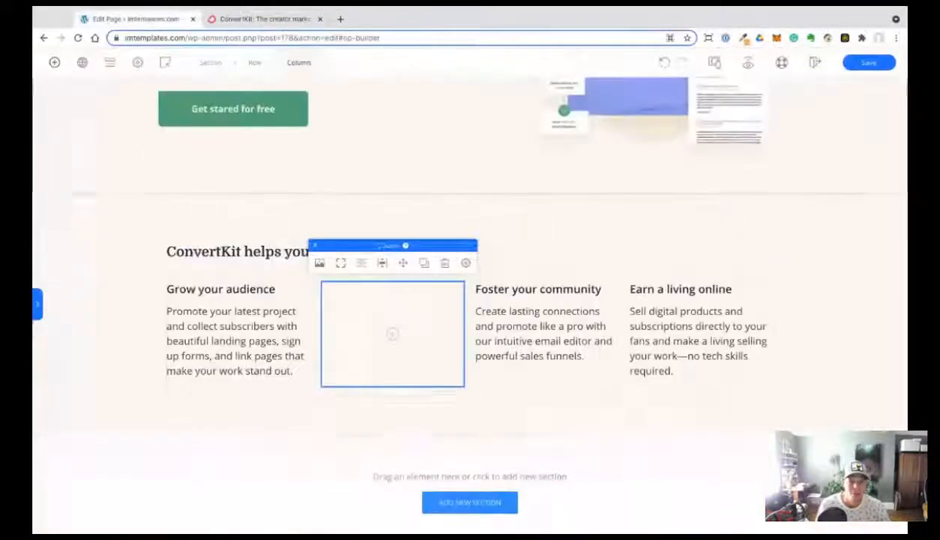
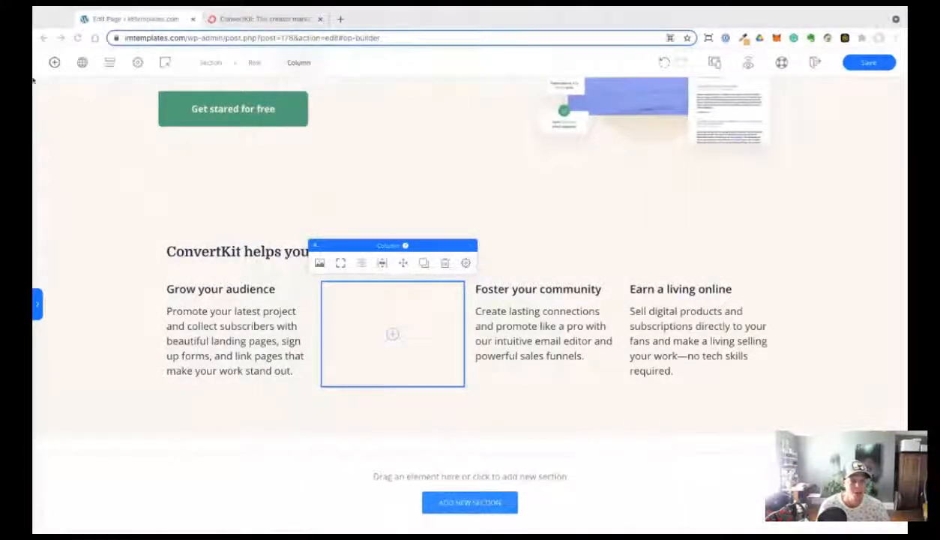
Find the Arrow element and place it in the empty column beside "Grow your audience".
click(54, 62)
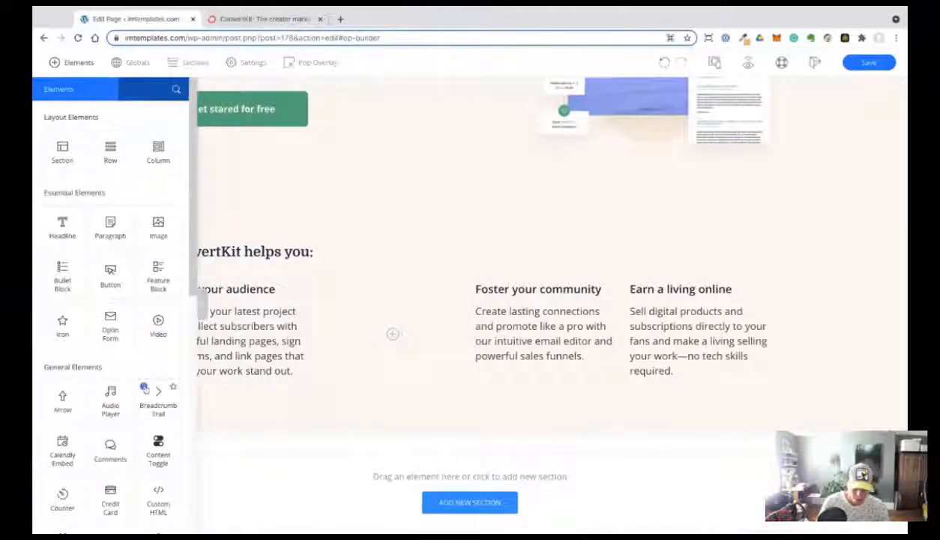
text(arr)
drag(128, 162, 390, 315)
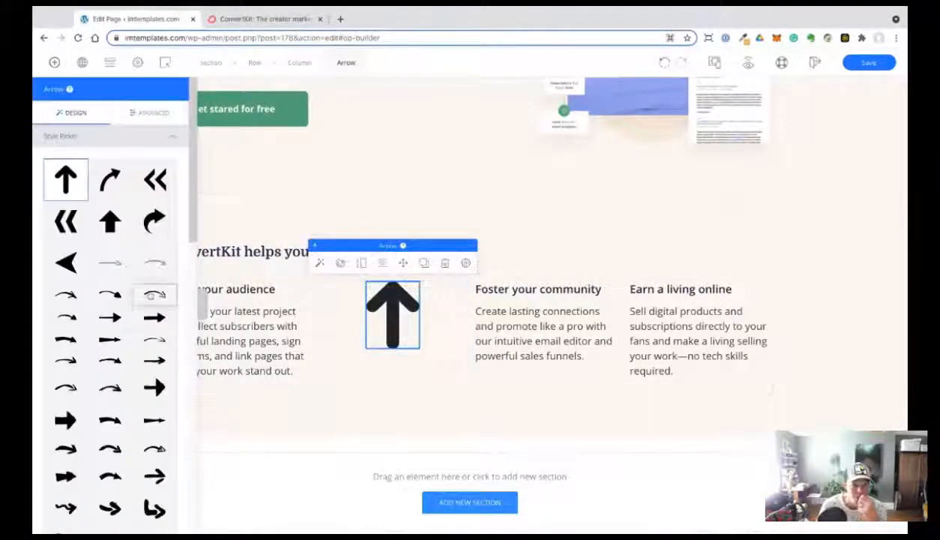
Change the arrow to a thin curved style pointing right, comparing it with the reference page's arrows.
click(155, 294)
click(285, 21)
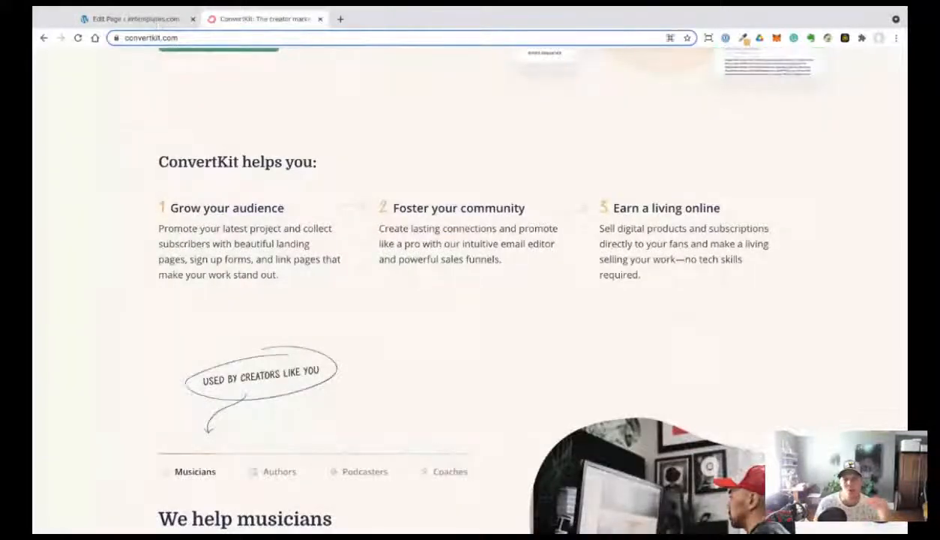
click(154, 20)
click(154, 339)
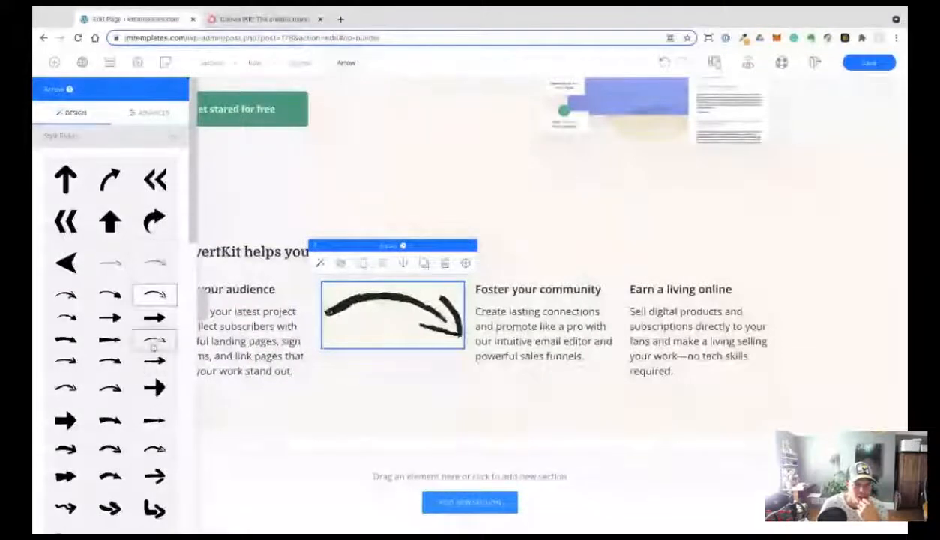
Colour the curved arrow light orange using the recently used colours.
click(340, 263)
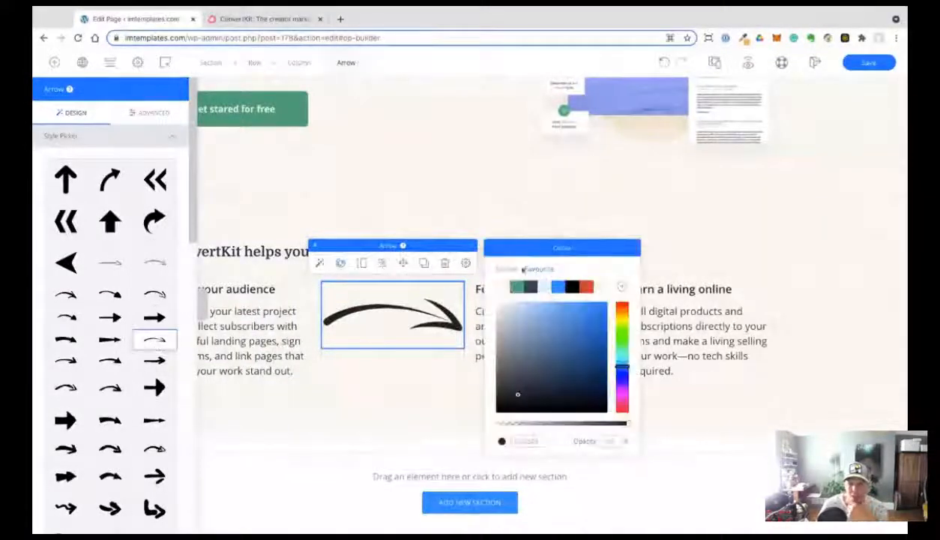
click(506, 270)
click(543, 293)
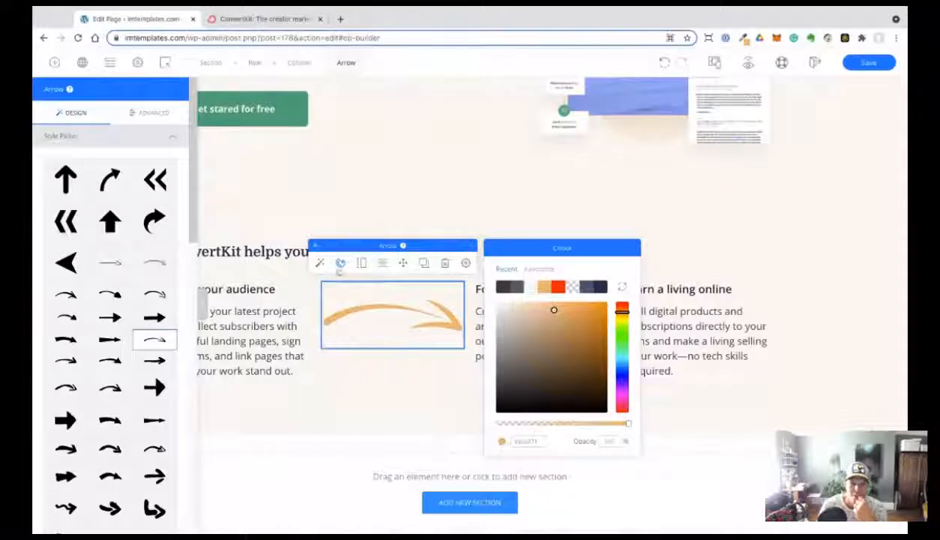
Reduce the orange arrow's size to 23 px.
click(319, 266)
click(361, 263)
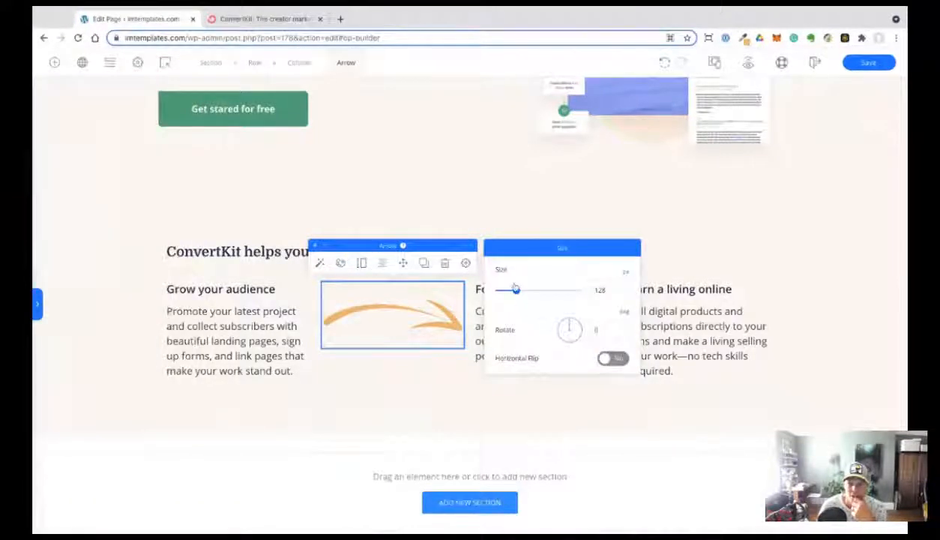
drag(510, 294, 502, 291)
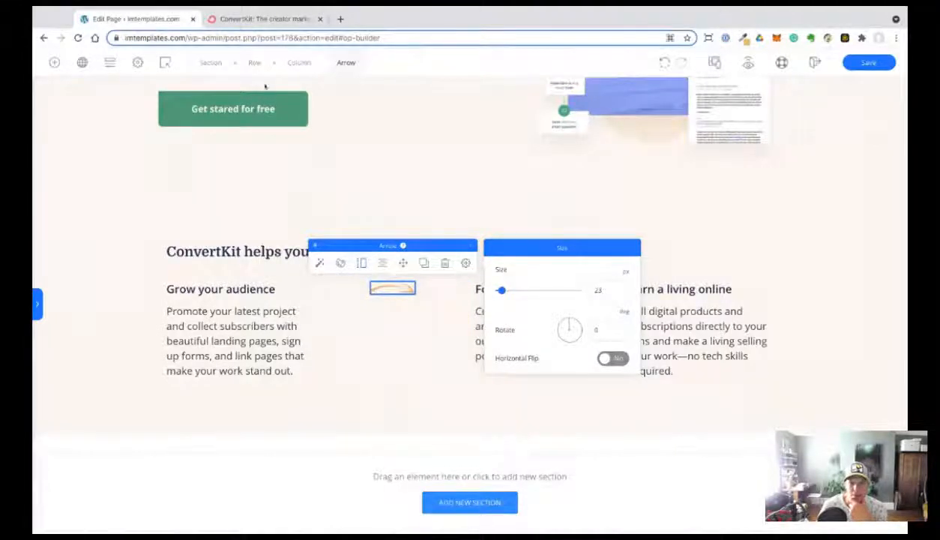
Try another thin curved arrow style pointing right and compare it with the arrows on the reference ConvertKit page.
click(242, 21)
click(147, 21)
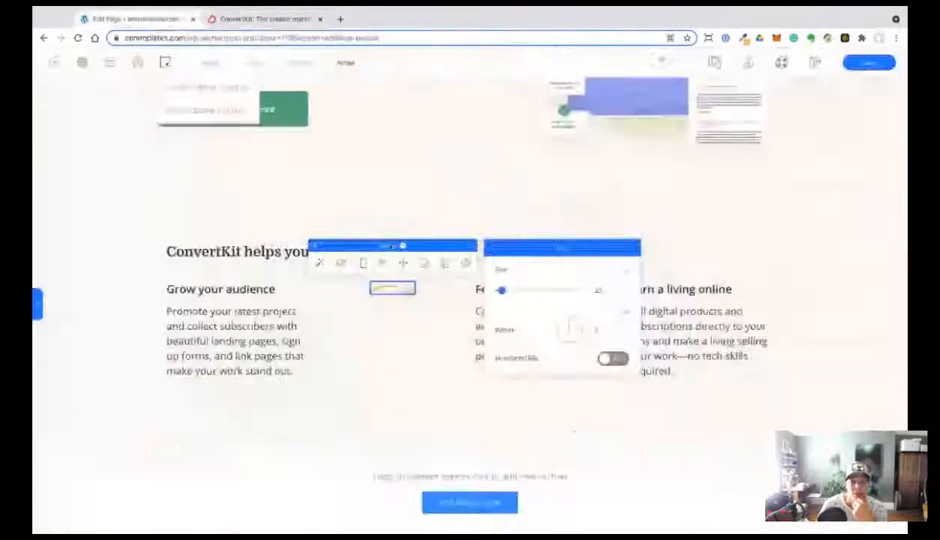
click(319, 263)
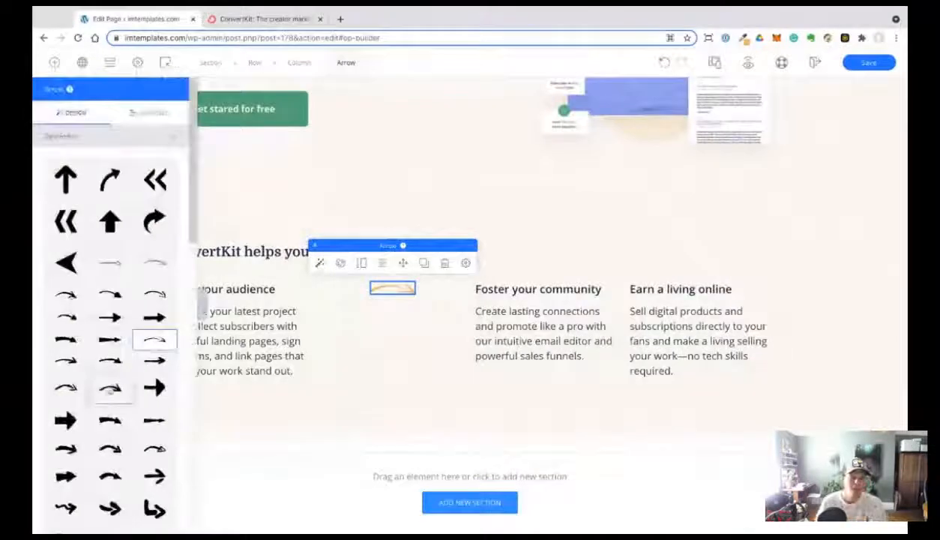
scroll(111, 322, down, 5)
scroll(111, 389, down, 5)
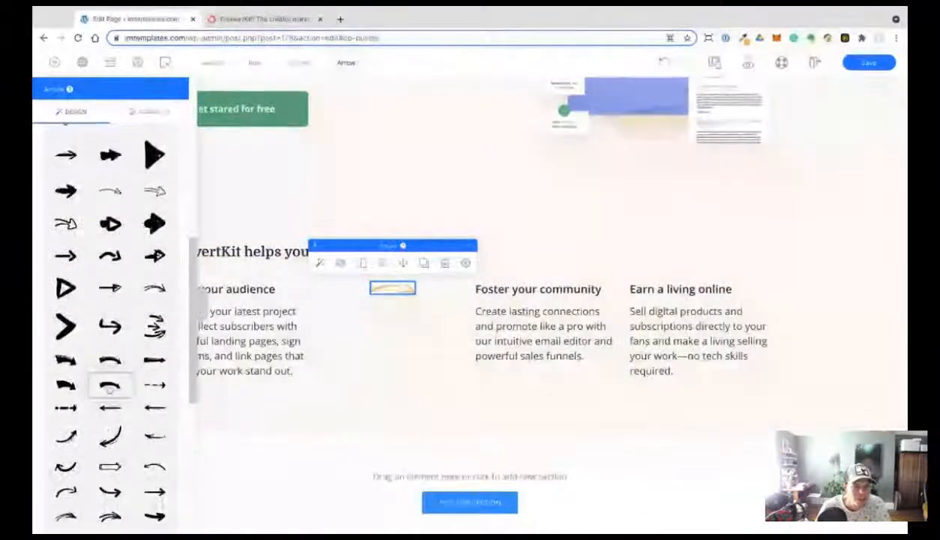
click(104, 202)
click(251, 19)
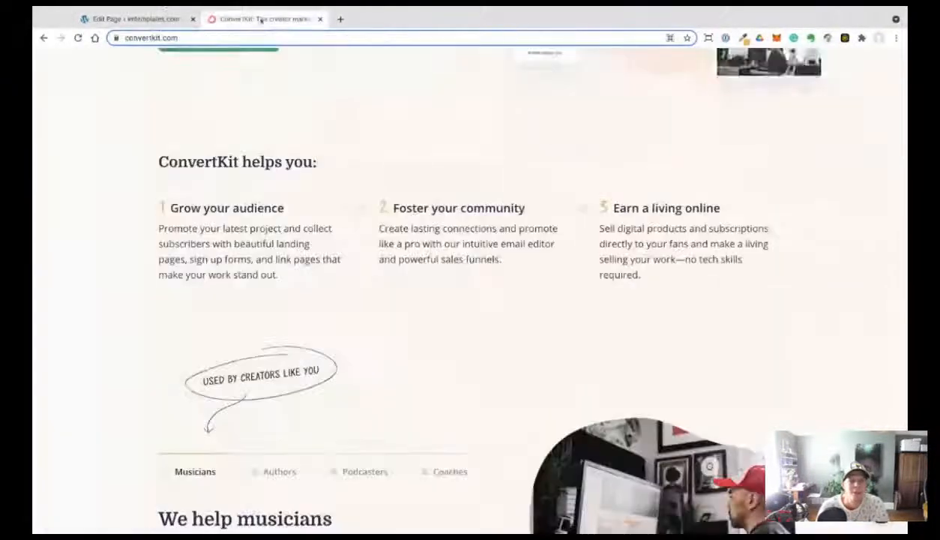
click(147, 19)
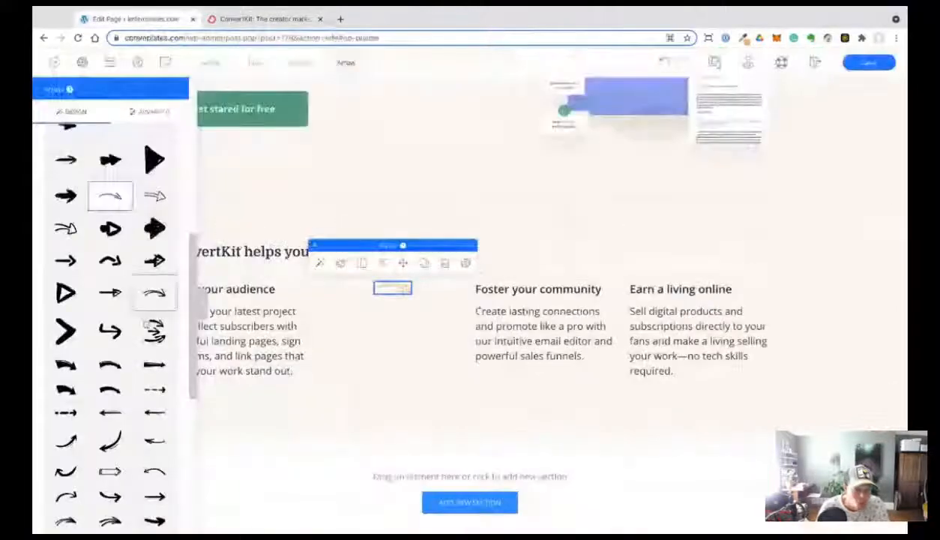
Change the arrow to a thin curved style pointing left from further down the style list, and compare it with the reference page.
scroll(150, 330, down, 3)
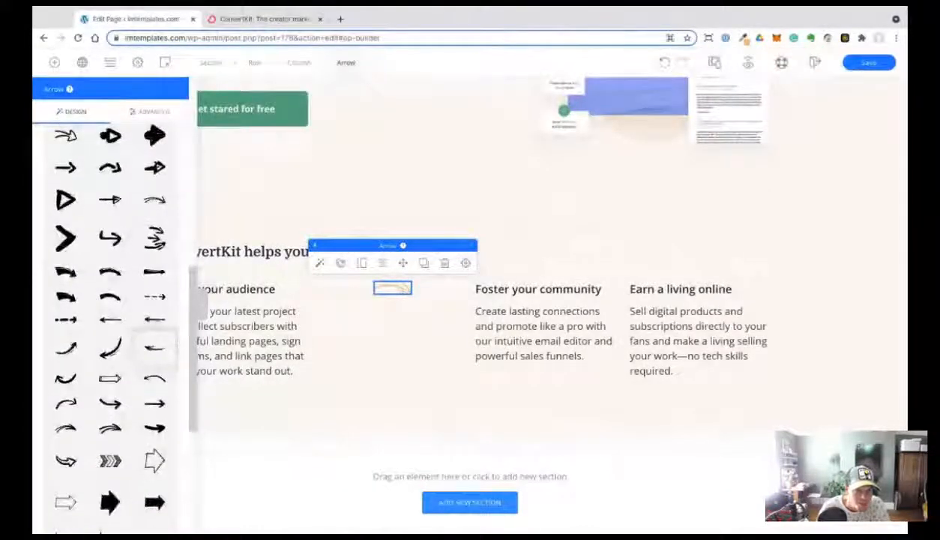
scroll(113, 397, down, 2)
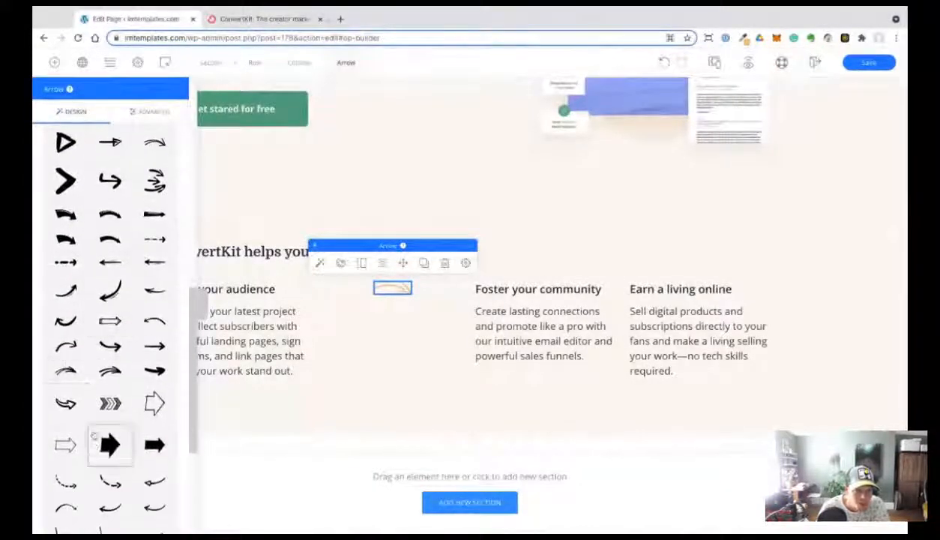
scroll(93, 434, down, 3)
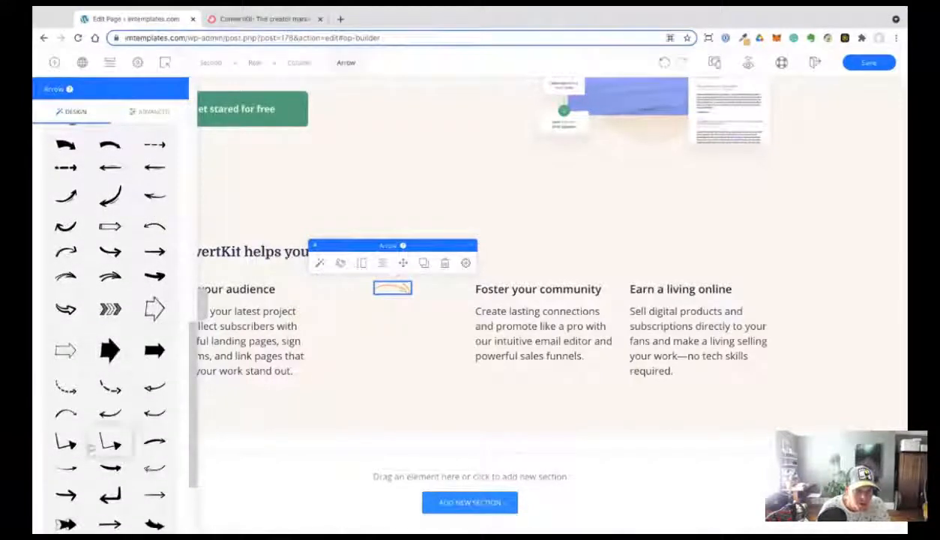
scroll(155, 409, down, 3)
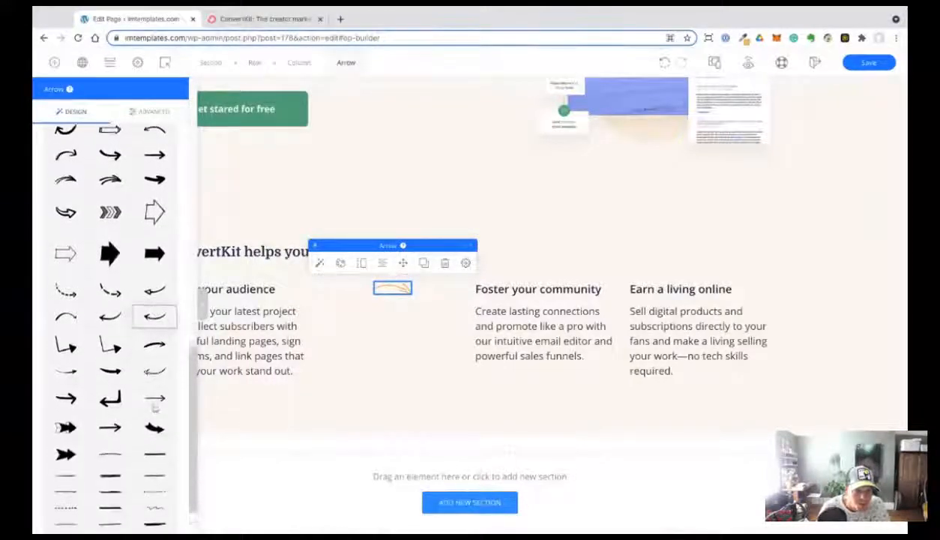
scroll(135, 408, down, 1)
scroll(110, 346, up, 1)
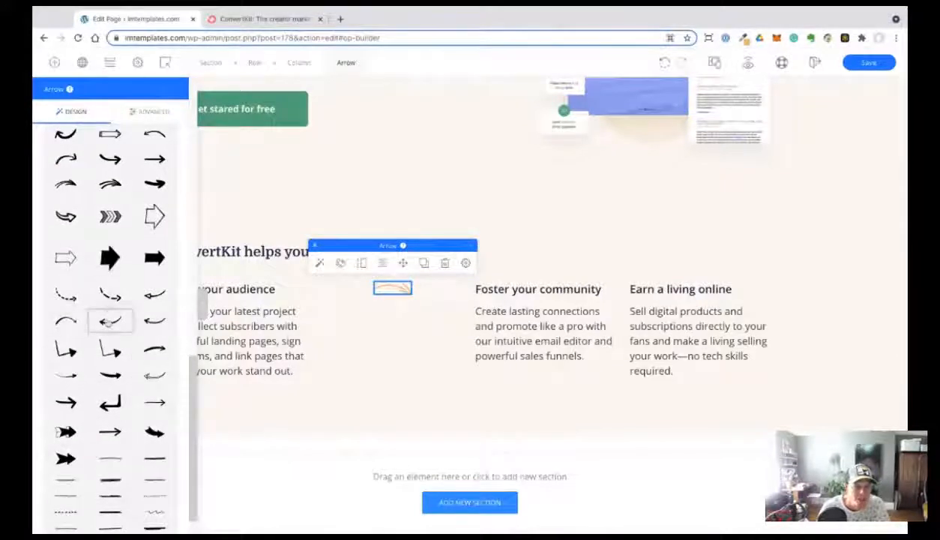
click(153, 322)
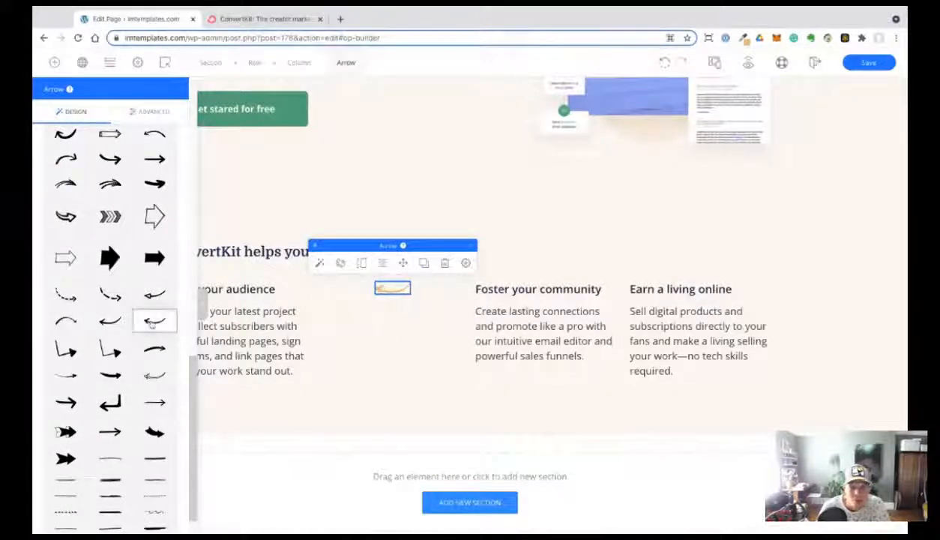
click(247, 19)
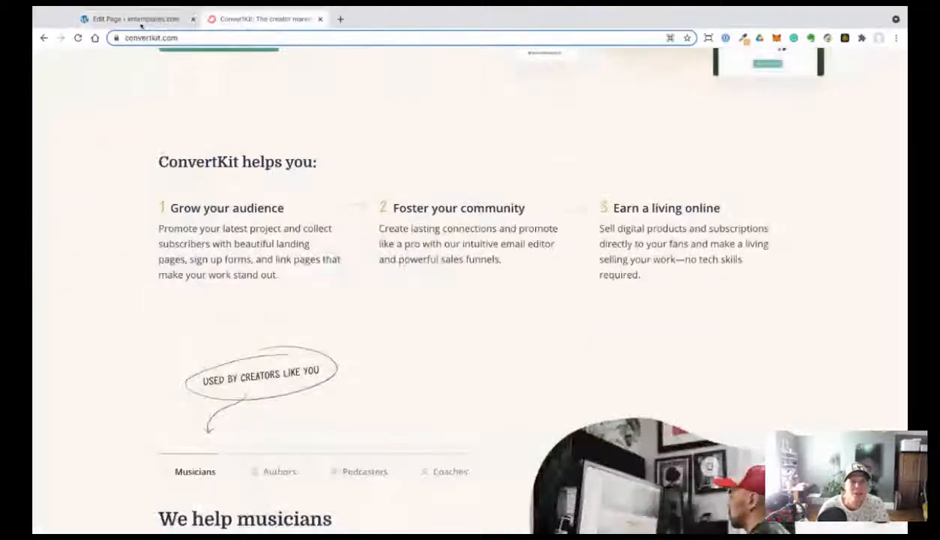
click(135, 19)
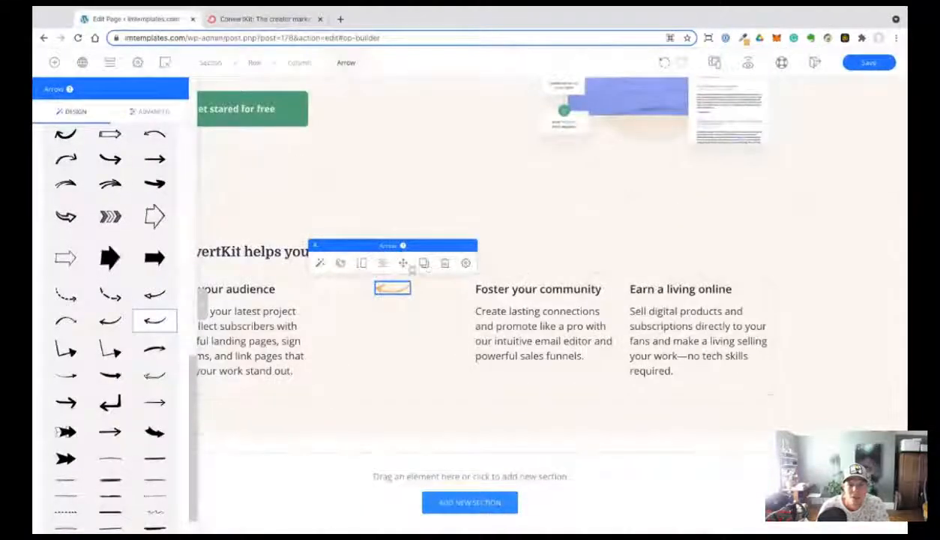
Rotate the orange arrow to 160° with horizontal flip off, so it arches up toward the right like the reference.
click(360, 264)
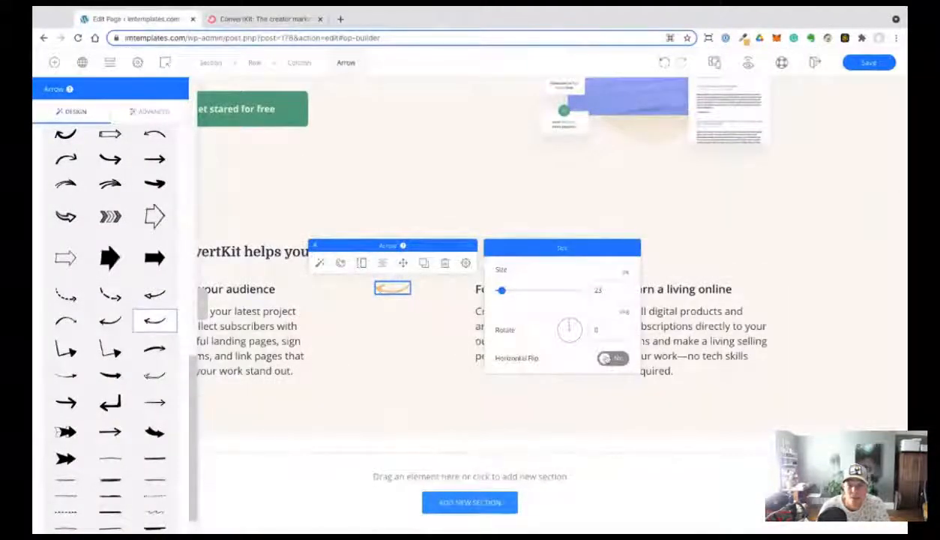
click(607, 358)
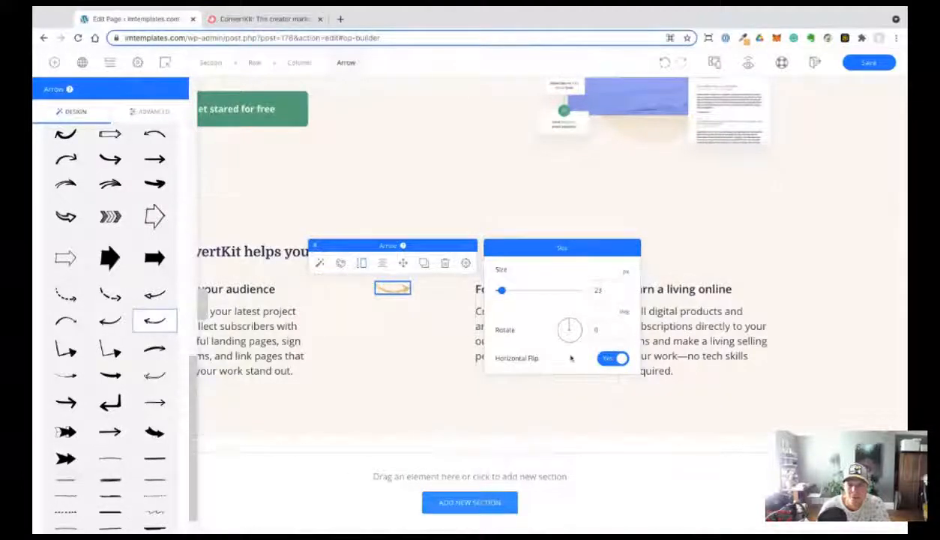
click(573, 323)
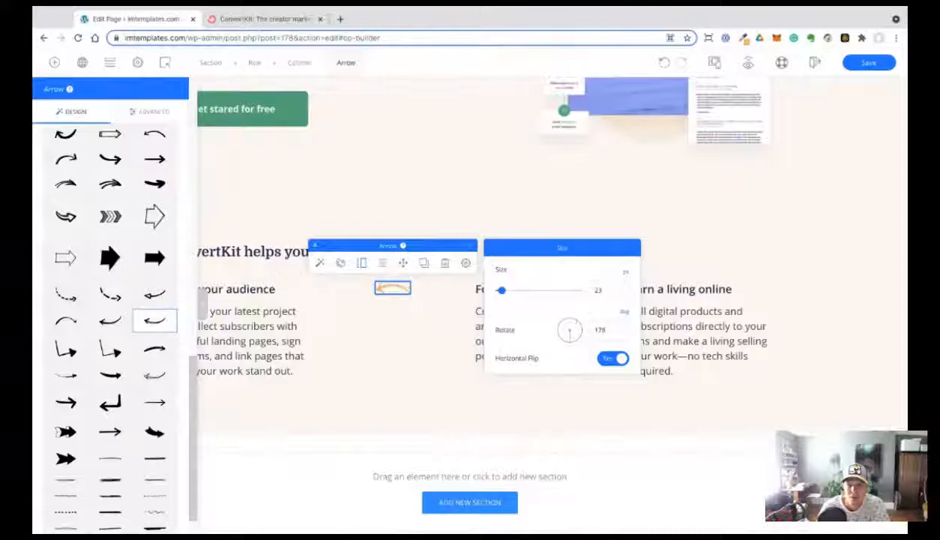
click(606, 360)
click(291, 471)
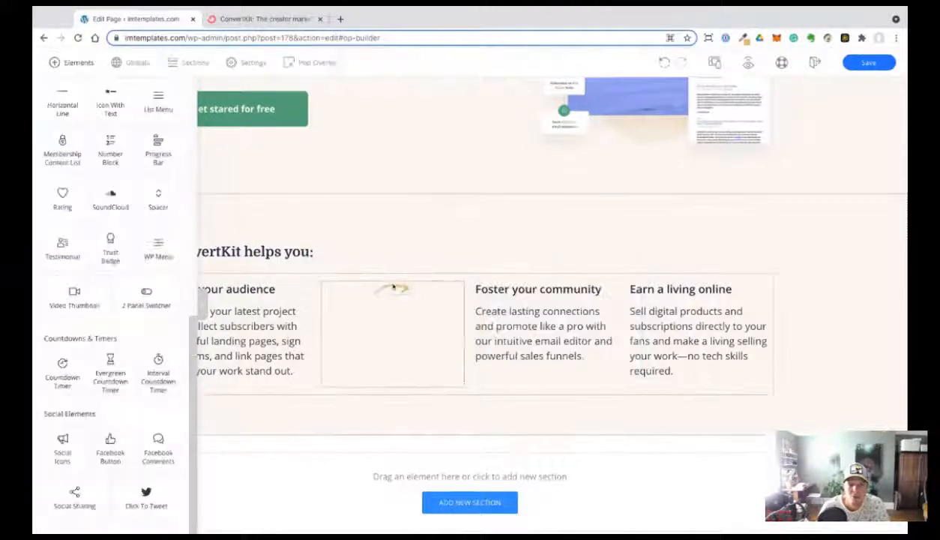
click(258, 19)
click(134, 19)
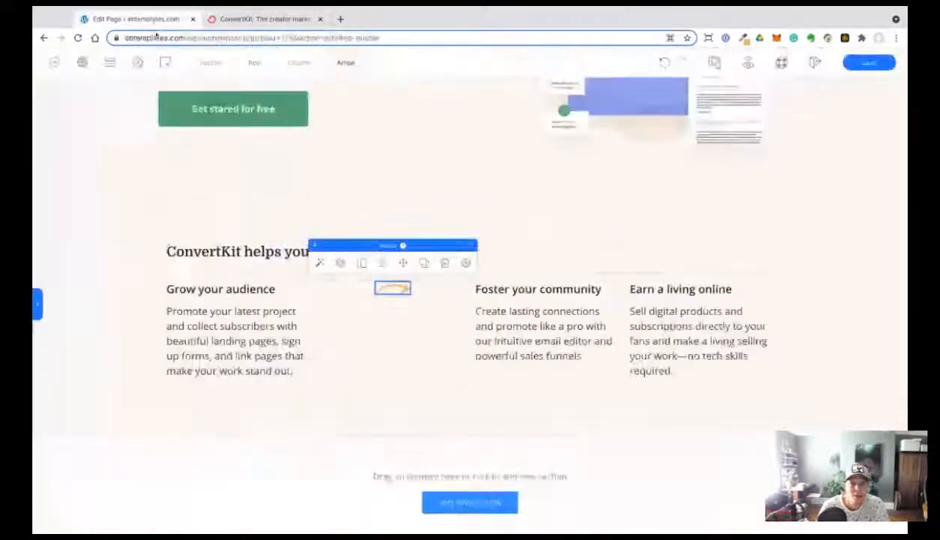
click(361, 263)
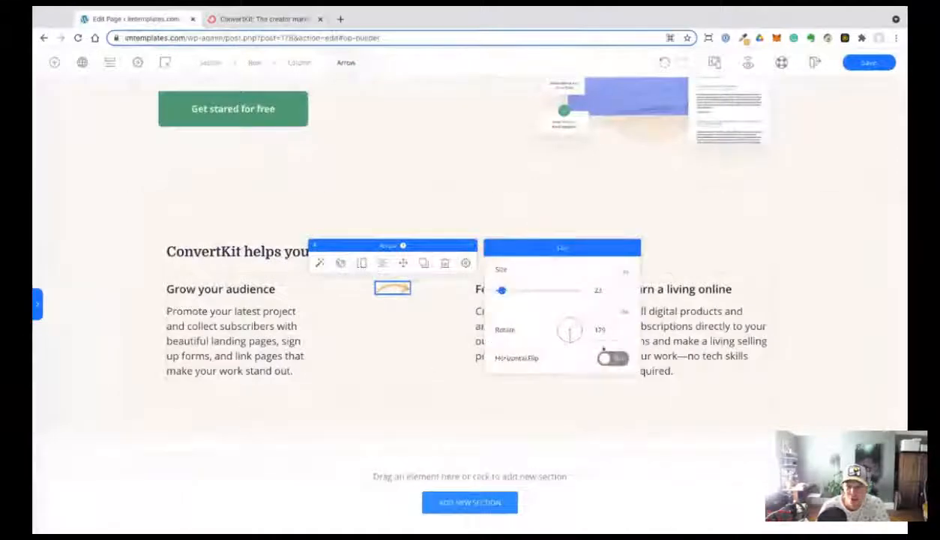
drag(573, 344, 574, 345)
click(163, 515)
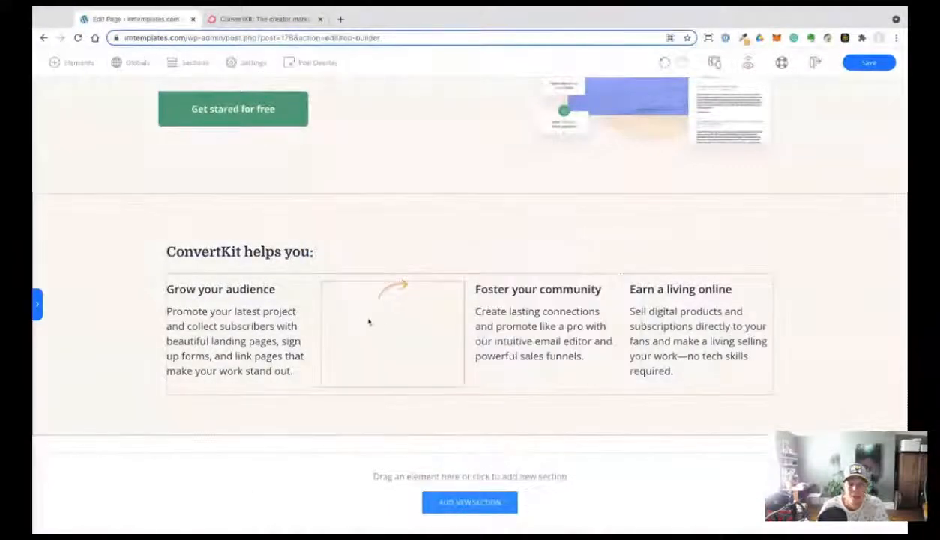
Set the column gutter to 0 and narrow the arrow's column from both sides until it just fits the arrow.
click(342, 320)
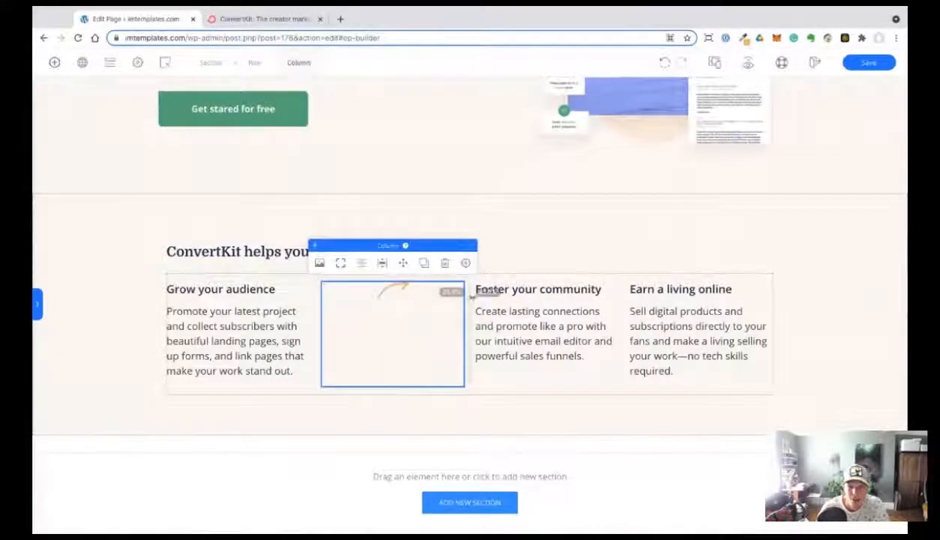
click(465, 262)
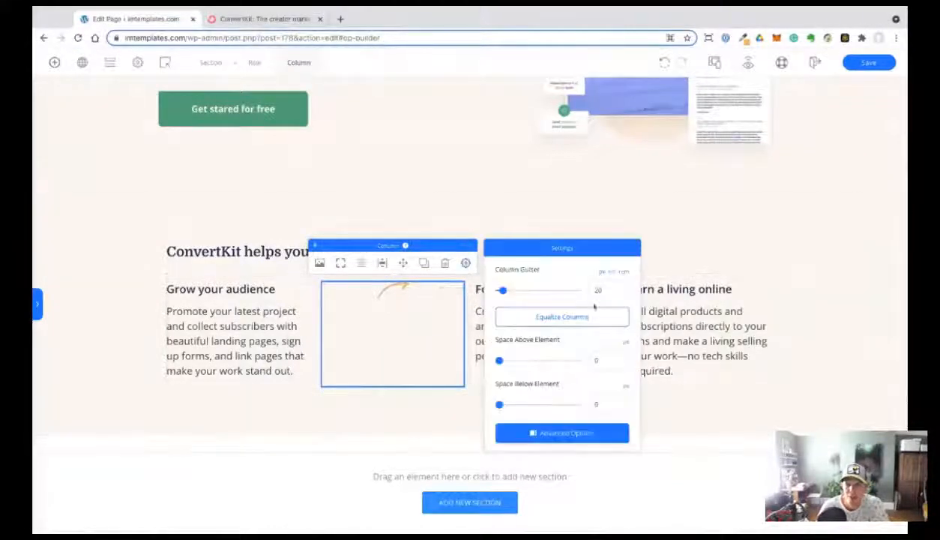
drag(502, 291, 499, 292)
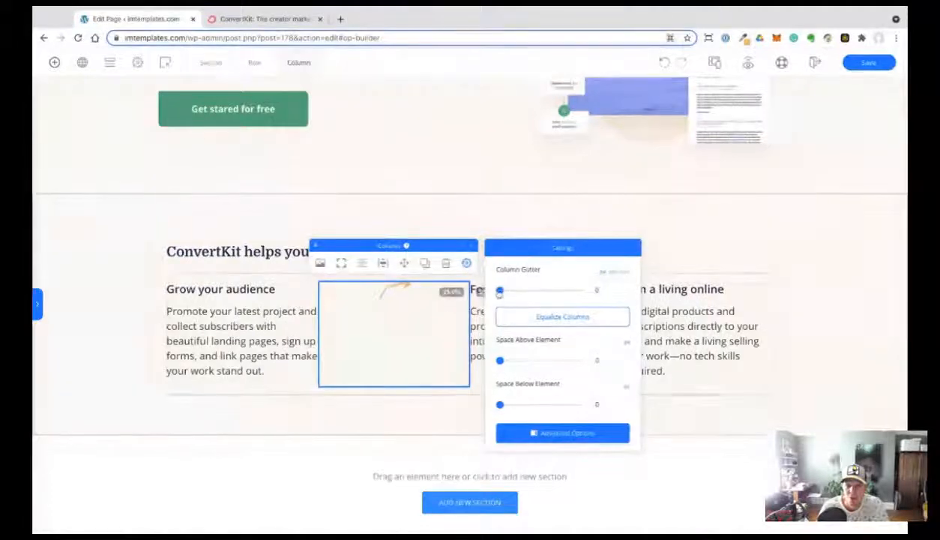
click(435, 337)
drag(469, 349, 389, 349)
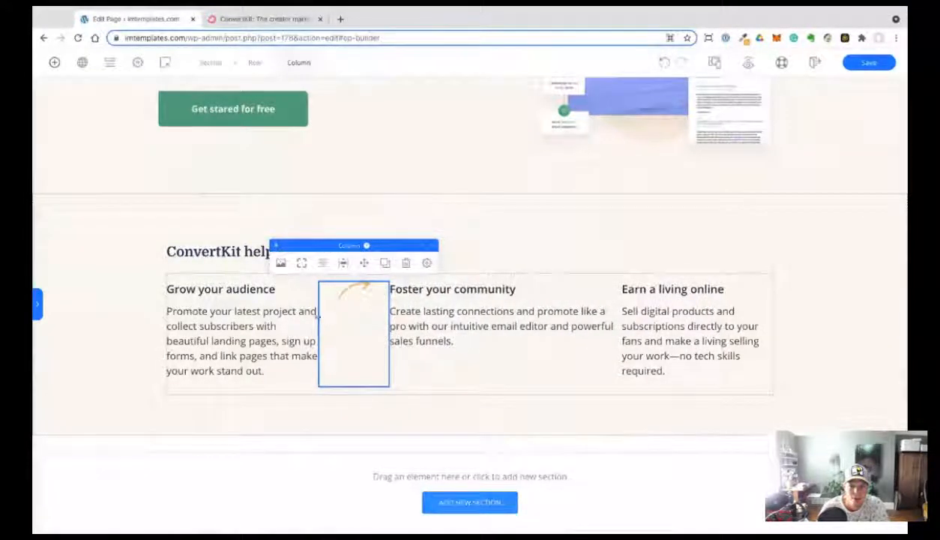
drag(318, 315, 350, 315)
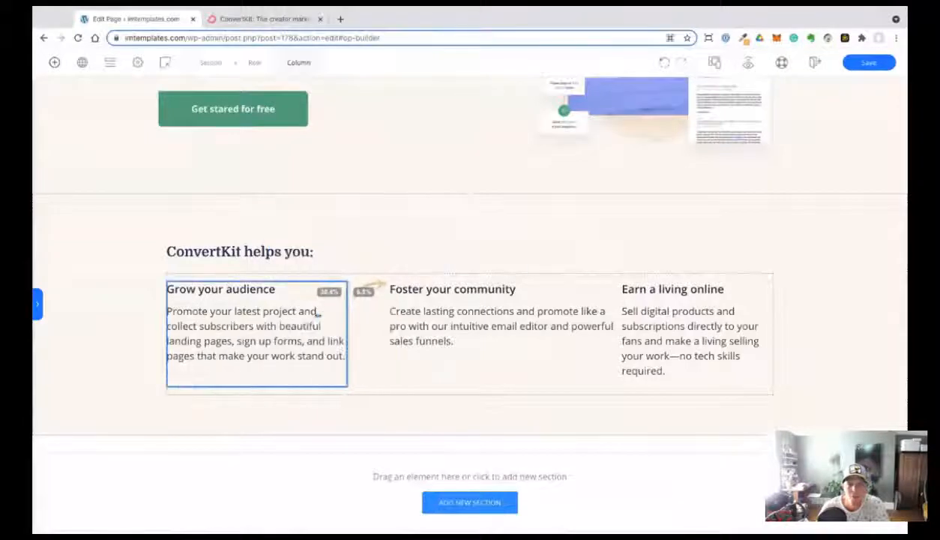
Set the space above the orange arrow to 35 px.
click(365, 294)
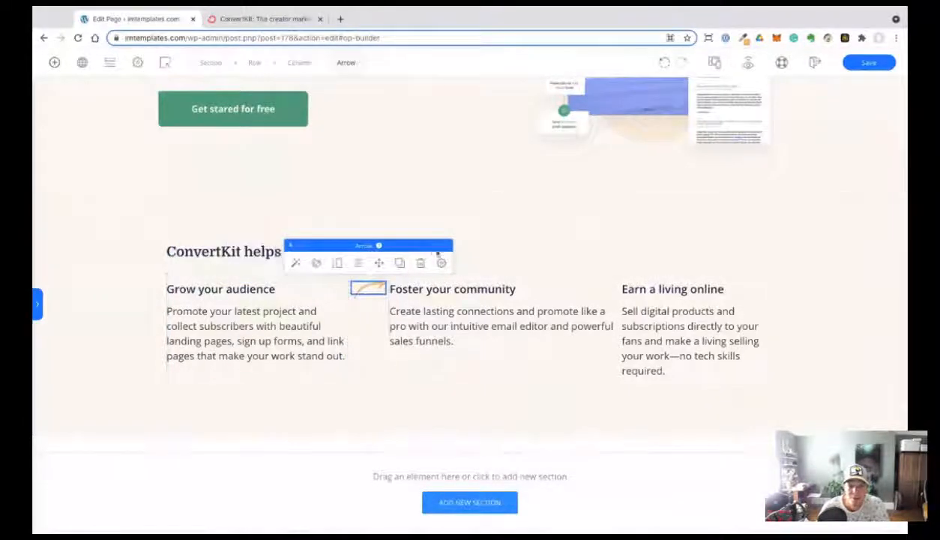
click(441, 263)
drag(475, 290, 485, 290)
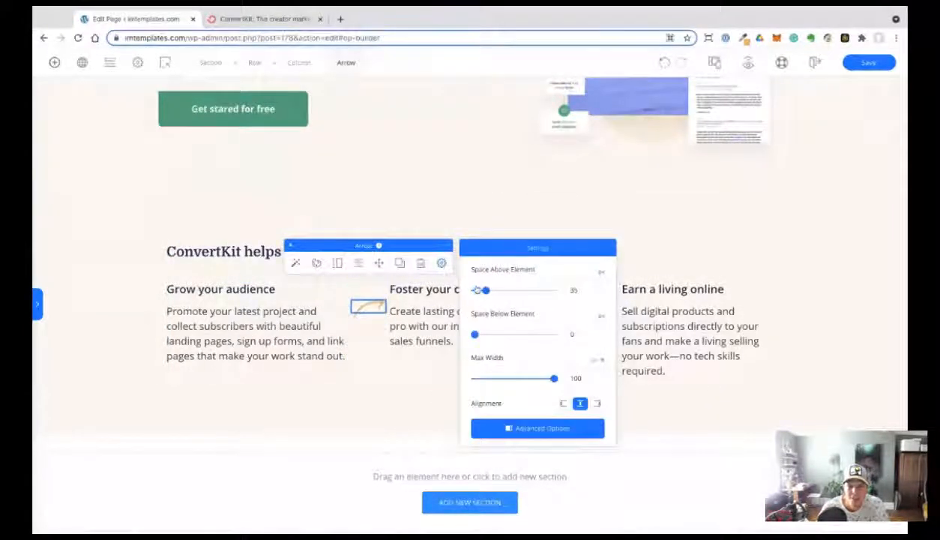
Duplicate the arrow's column and move the copy between "Foster your community" and "Earn a living online".
click(375, 332)
click(371, 334)
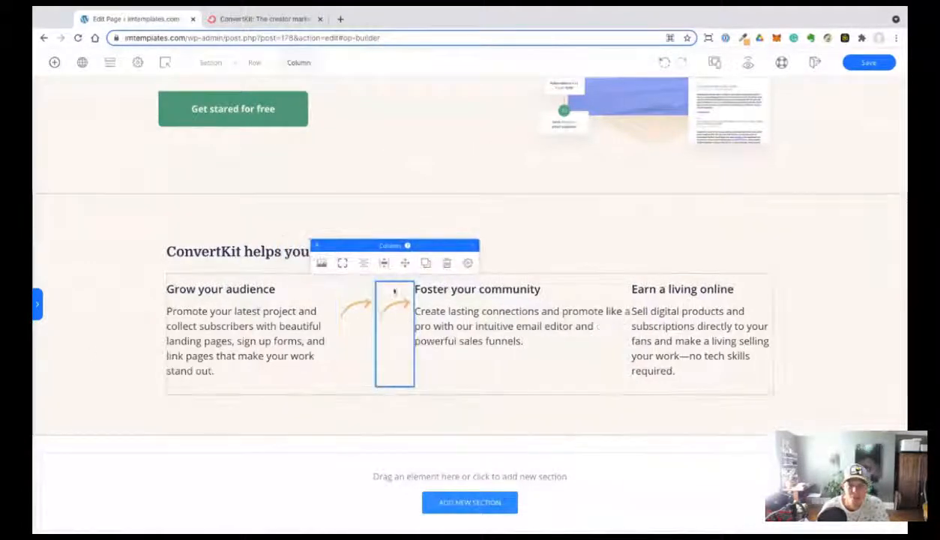
click(401, 263)
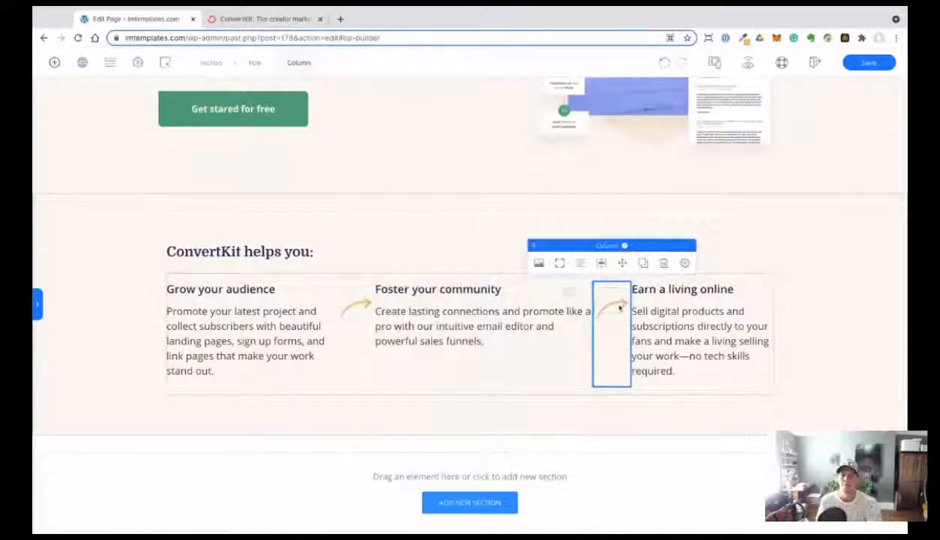
click(609, 304)
click(583, 282)
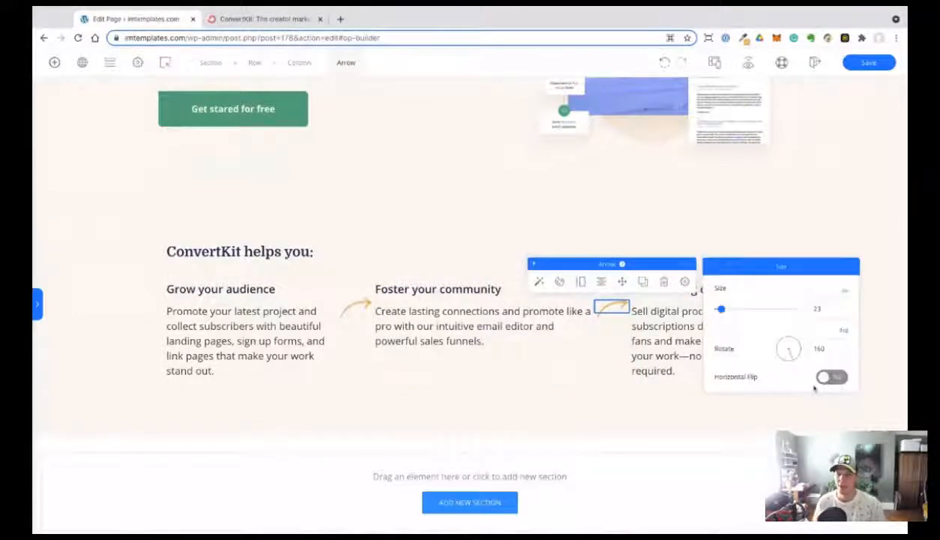
click(827, 377)
click(827, 378)
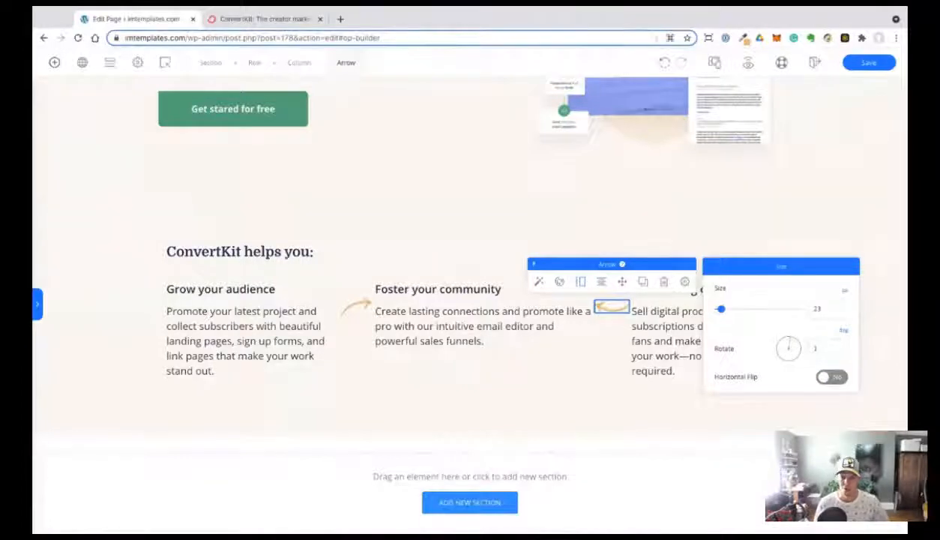
click(667, 63)
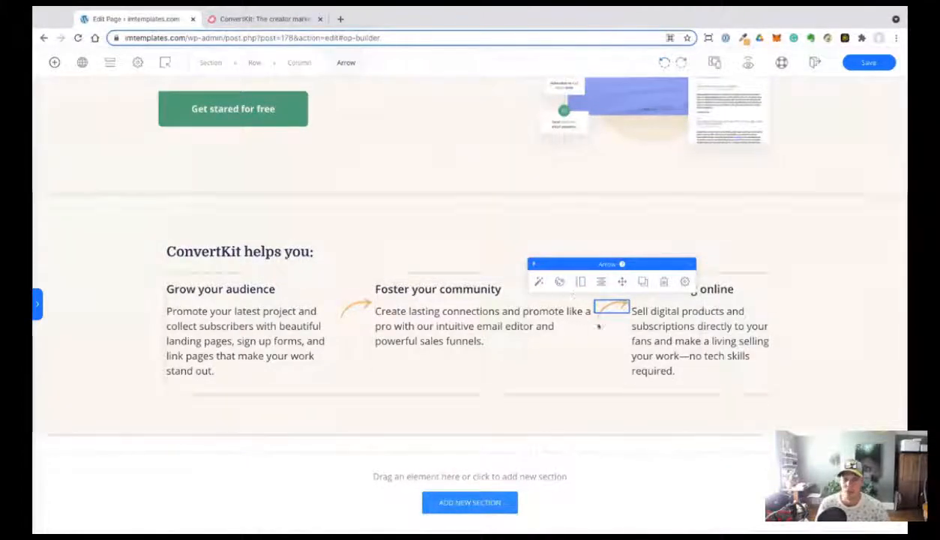
Flip the second arrow horizontally and rotate it so it curves downward and points right toward "Earn a living online".
click(581, 283)
click(832, 377)
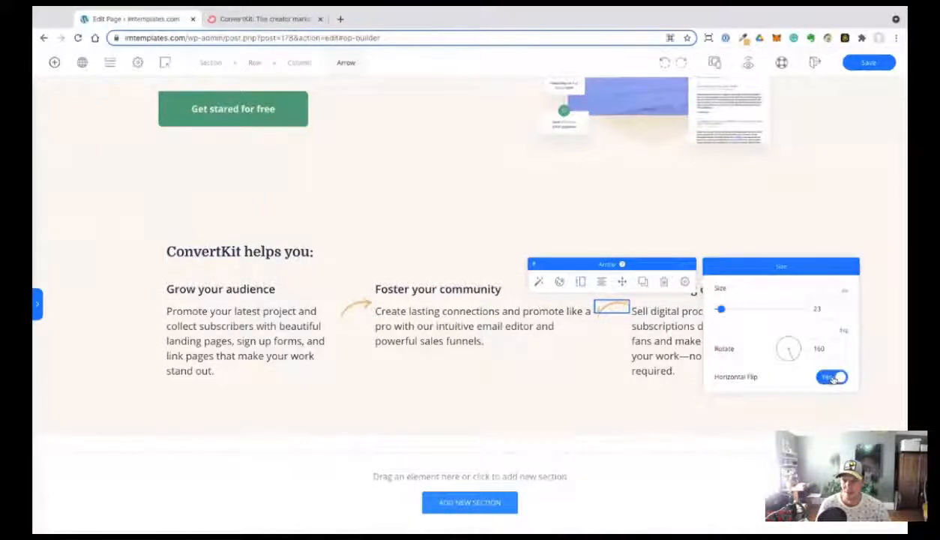
click(795, 358)
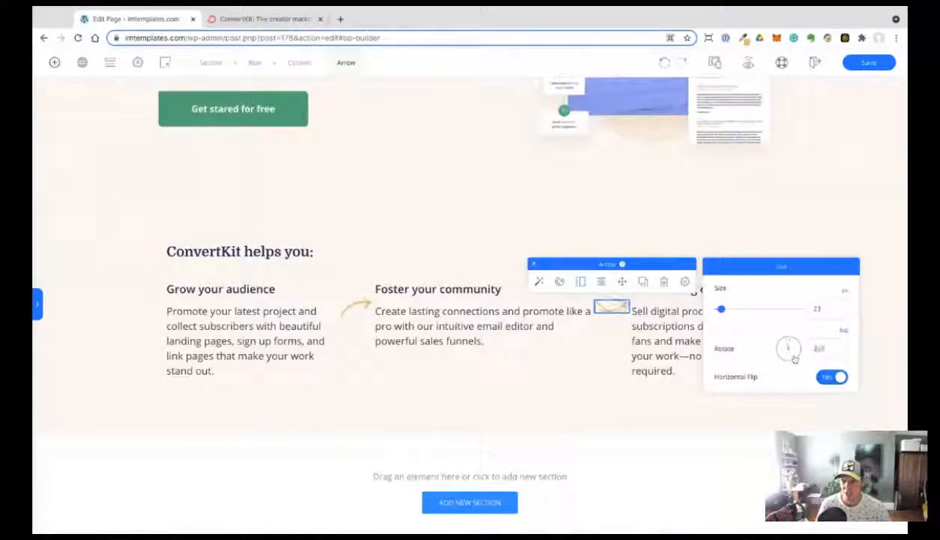
drag(795, 359, 787, 339)
click(119, 387)
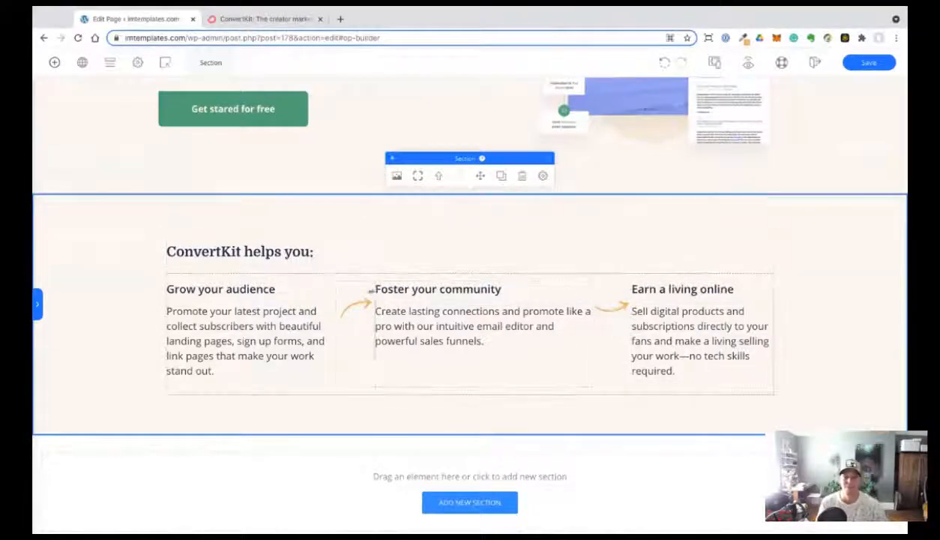
Set the column gutter of the "ConvertKit helps you:" row to 16 px.
click(372, 289)
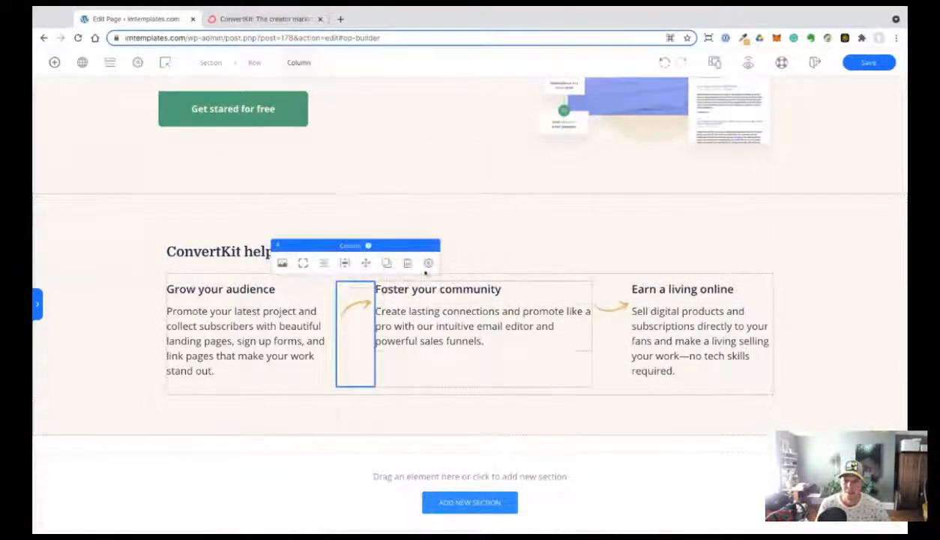
click(429, 263)
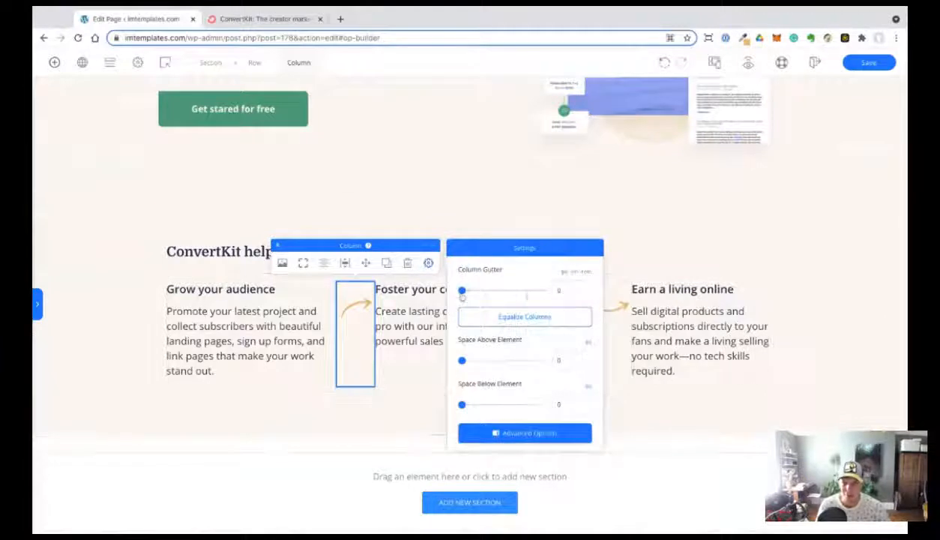
drag(462, 297, 464, 290)
click(580, 291)
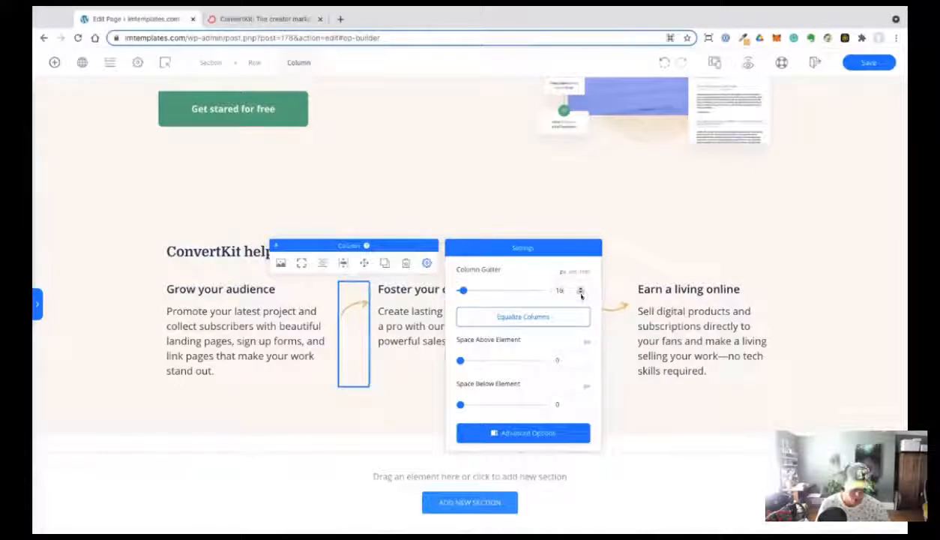
click(163, 413)
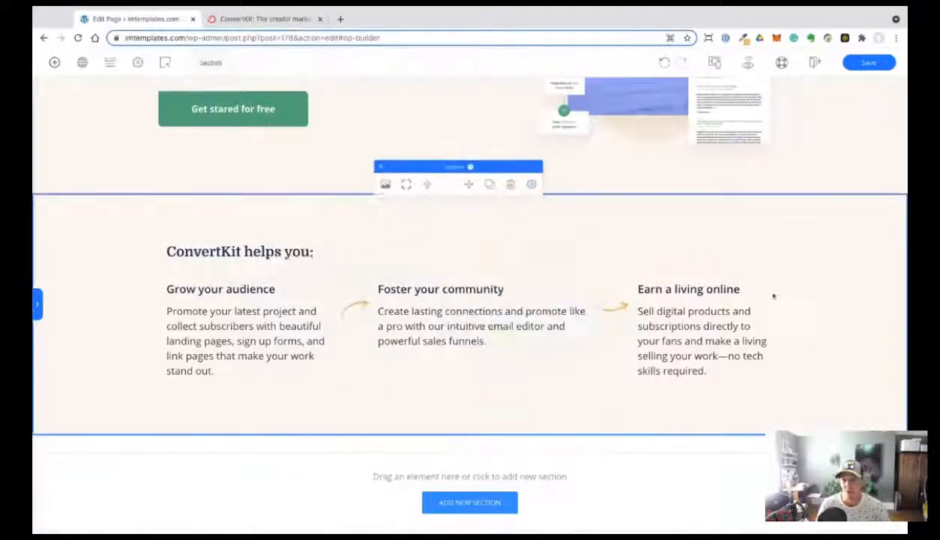
Set the space above the second arrow, before "Earn a living online", to 86 px and save the page.
click(608, 300)
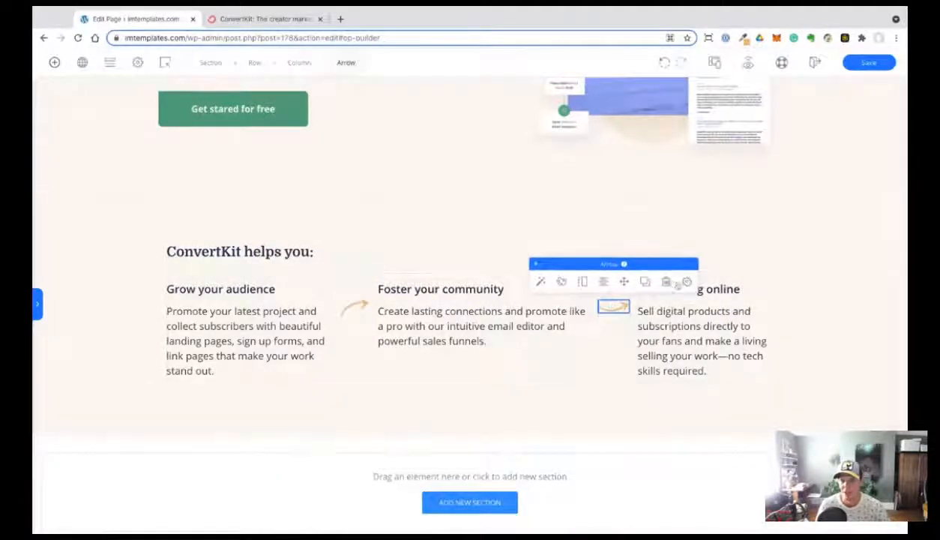
click(687, 281)
drag(731, 305, 748, 308)
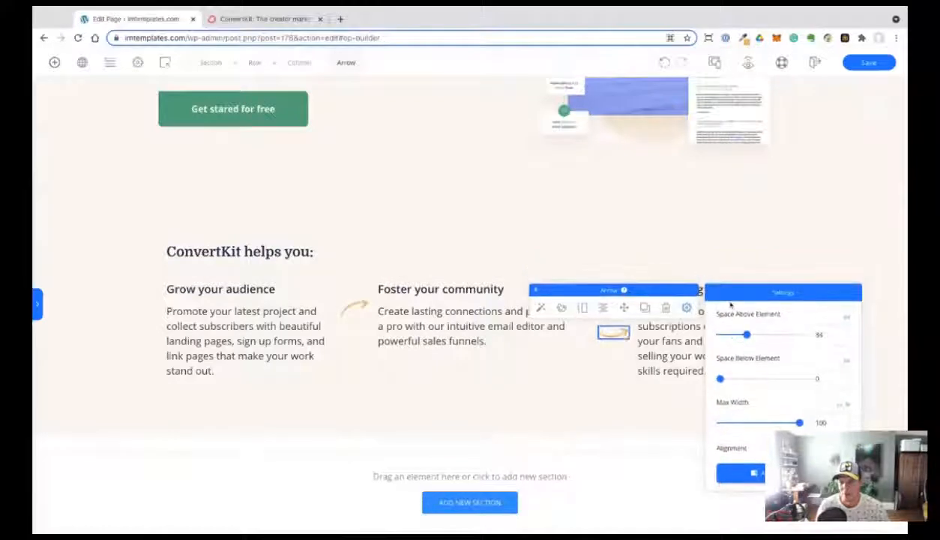
click(856, 66)
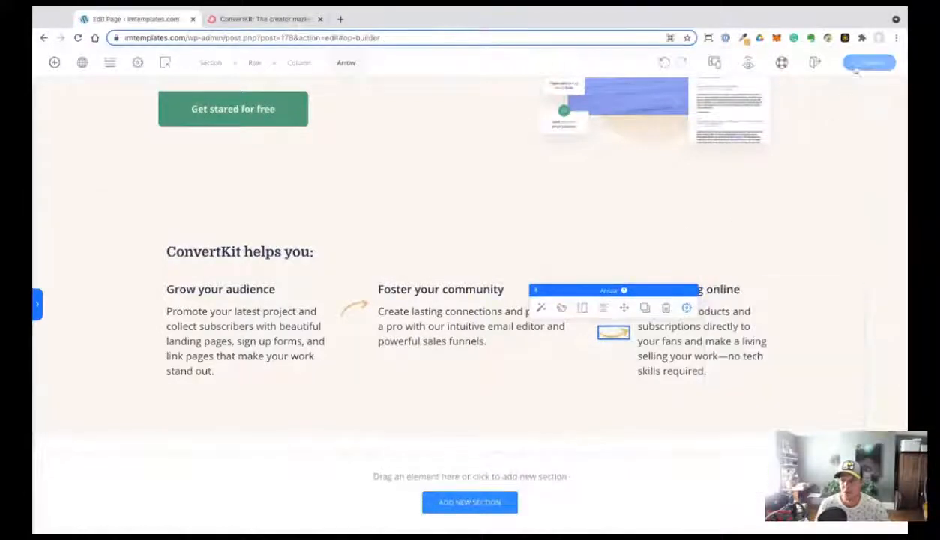
click(87, 321)
Fine-tune the shape of the first arrow, before "Foster your community", and save the page.
click(357, 310)
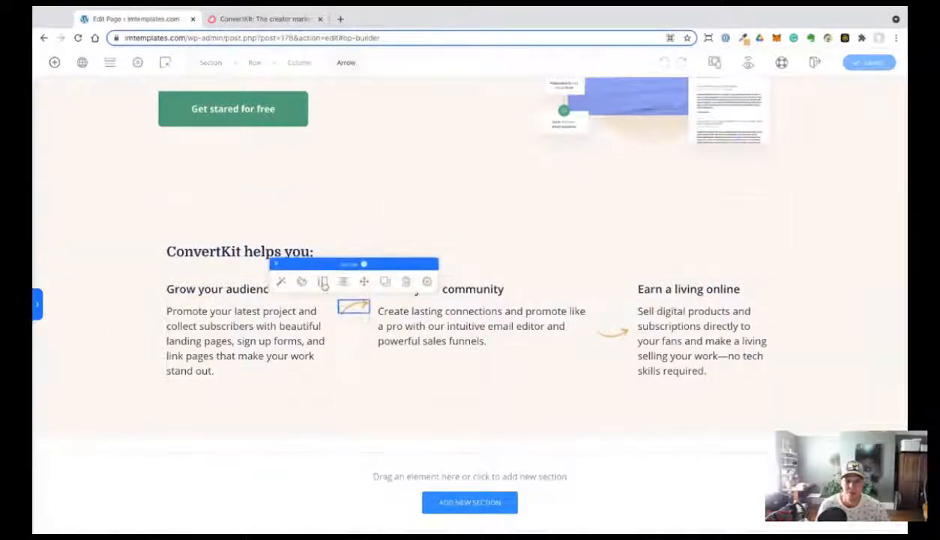
click(323, 282)
drag(540, 364, 531, 361)
click(863, 220)
click(868, 63)
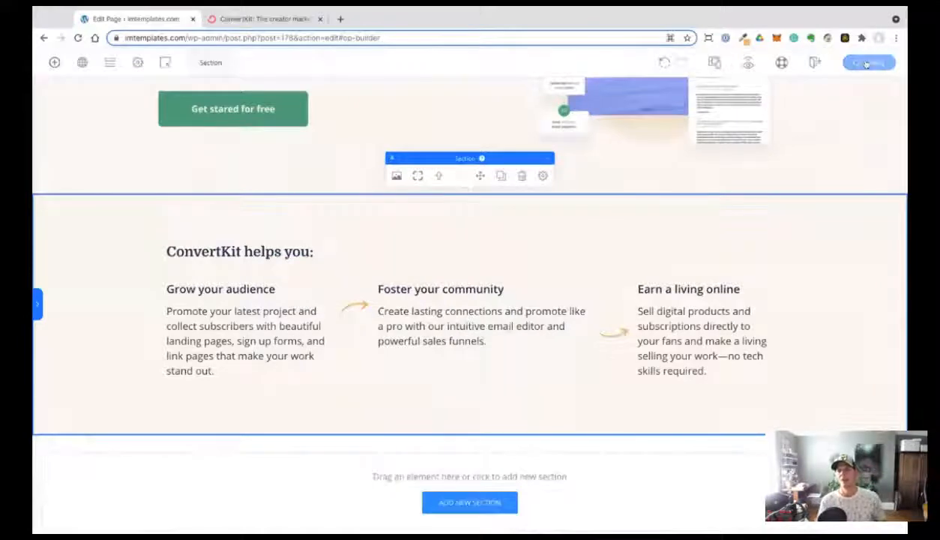
Open the page preview and examine its "ConvertKit helps you:" section against the one on convertkit.com.
click(267, 19)
click(142, 19)
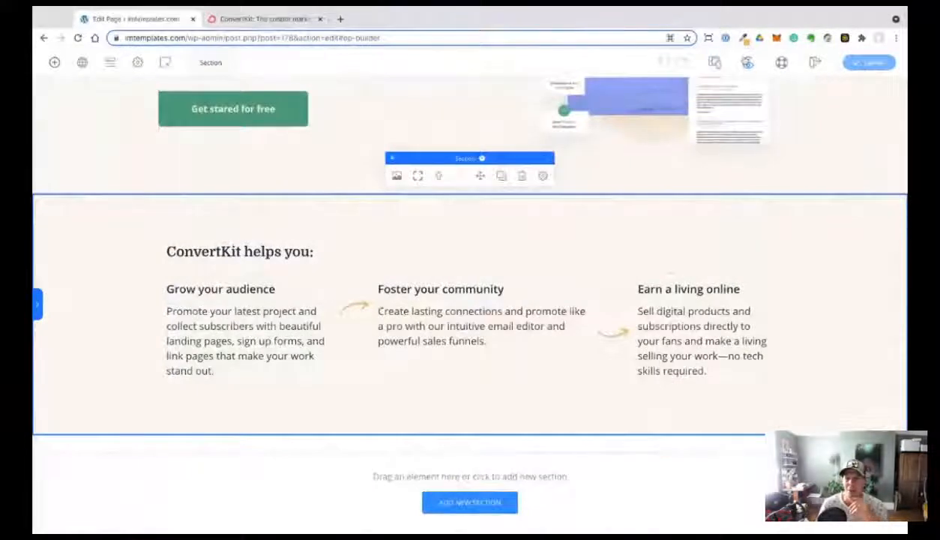
click(747, 61)
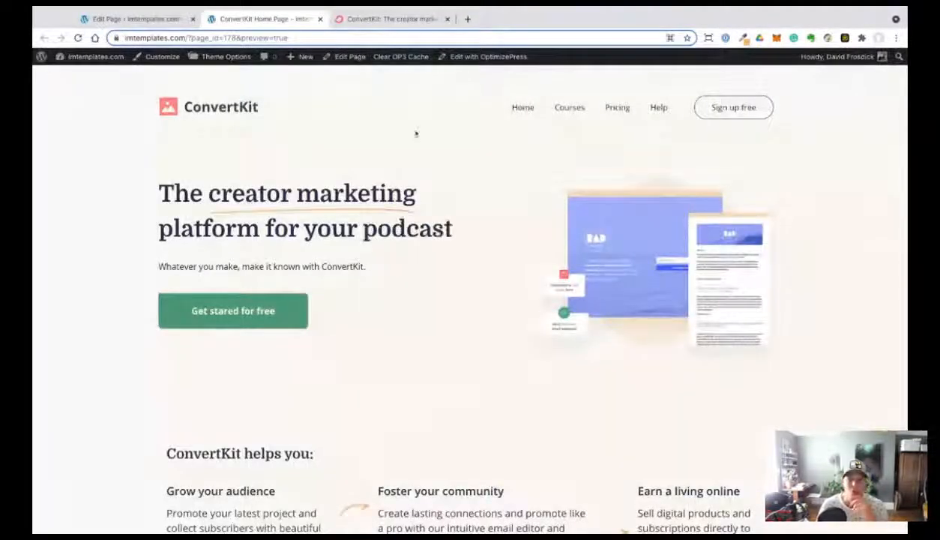
scroll(450, 267, down, 3)
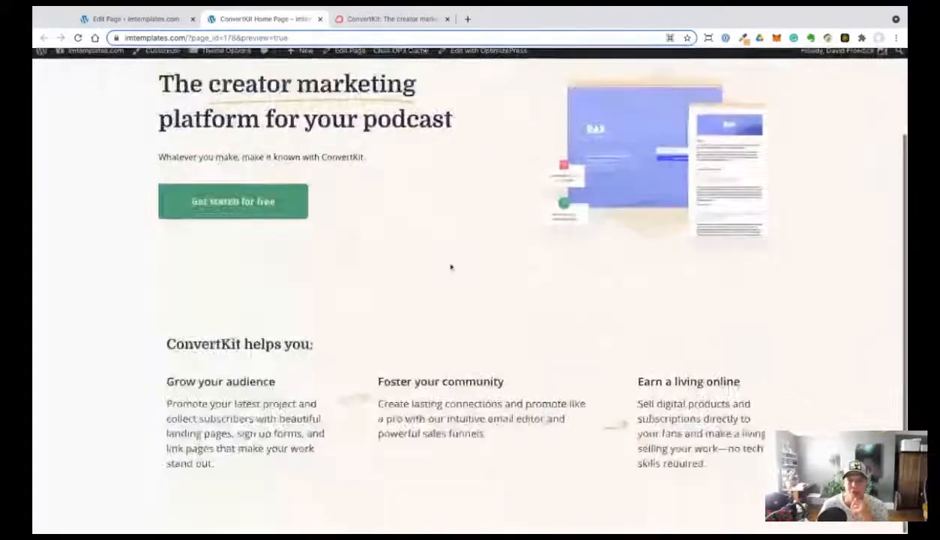
scroll(450, 267, up, 1)
click(392, 19)
scroll(425, 263, down, 2)
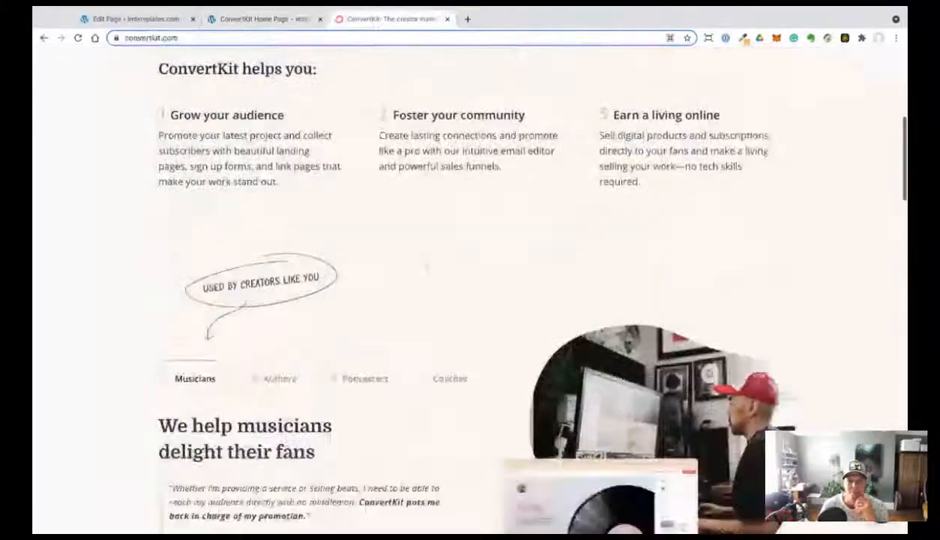
scroll(426, 267, up, 10)
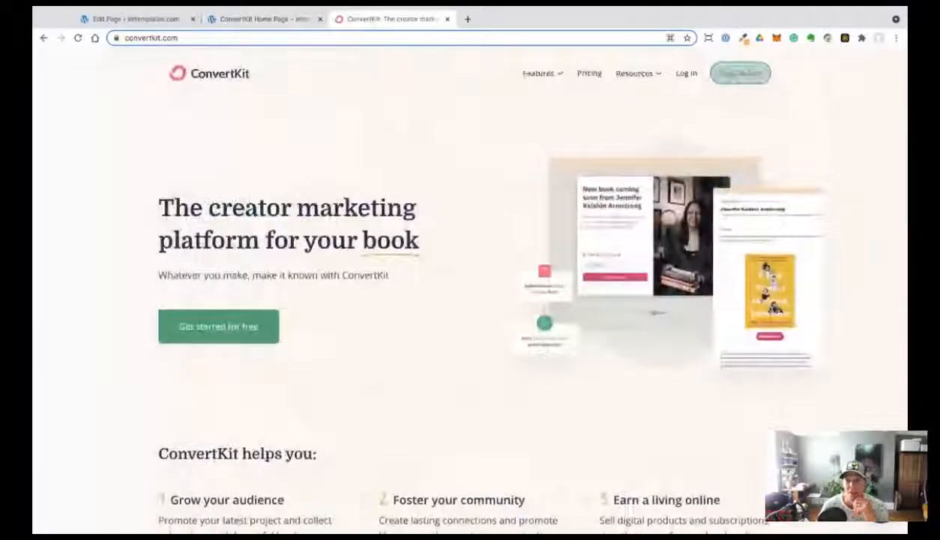
Compare the preview's header and hero area with the reference homepage, and close the preview.
click(263, 19)
scroll(585, 112, up, 2)
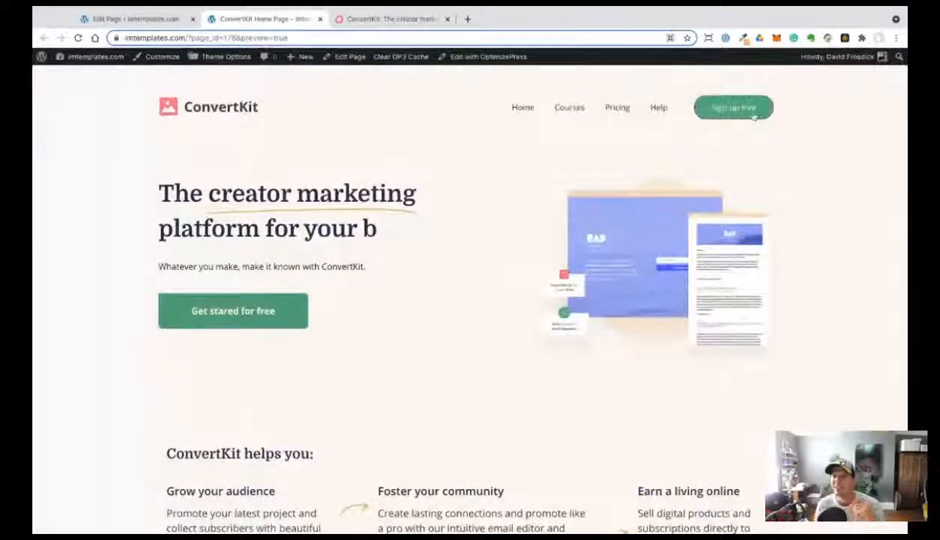
click(403, 19)
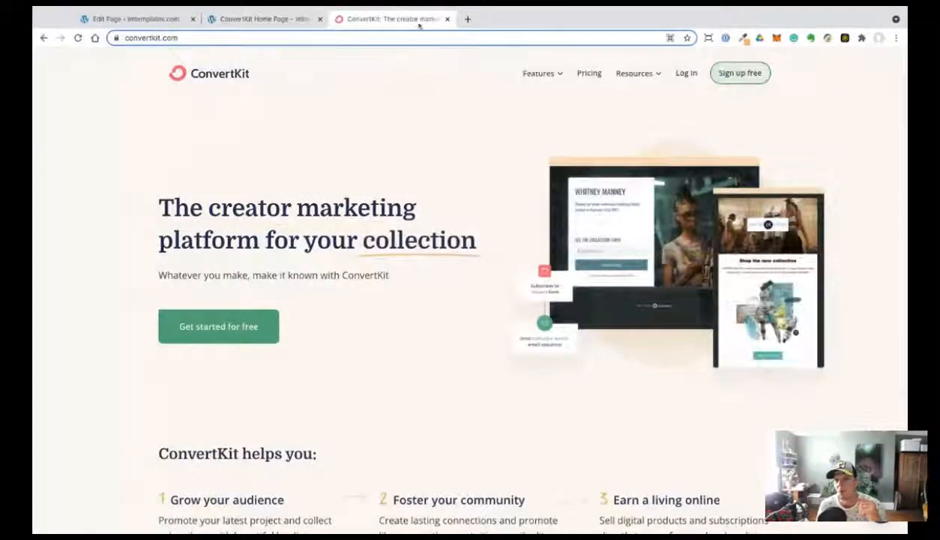
click(248, 18)
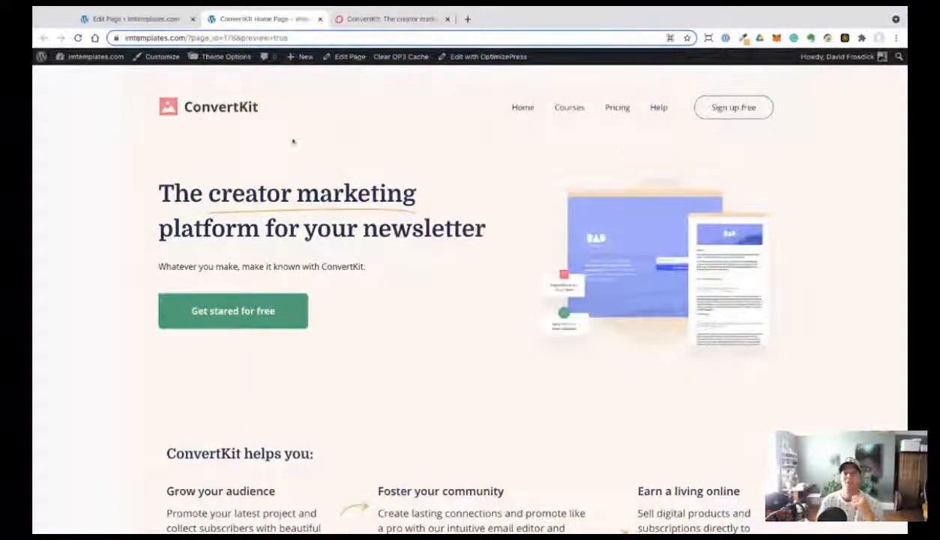
scroll(154, 277, down, 1)
scroll(154, 276, up, 1)
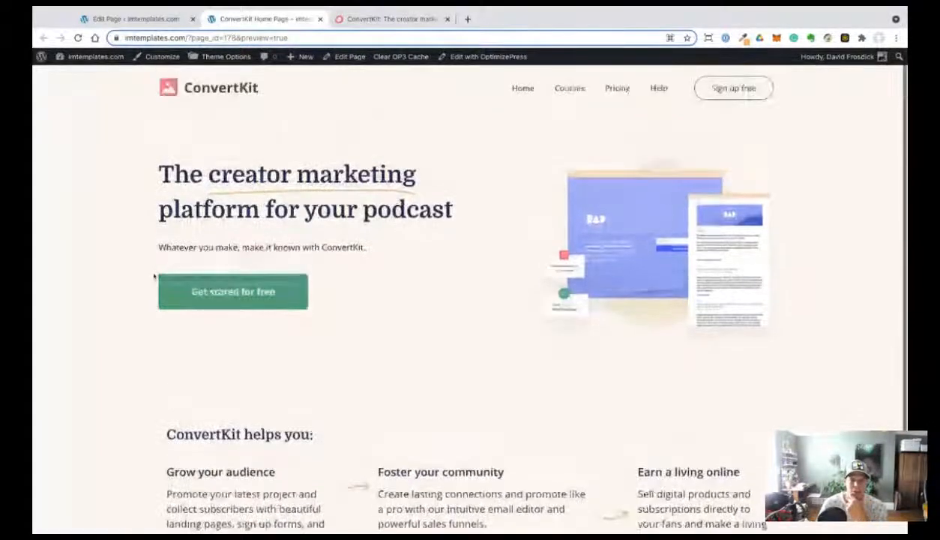
click(373, 19)
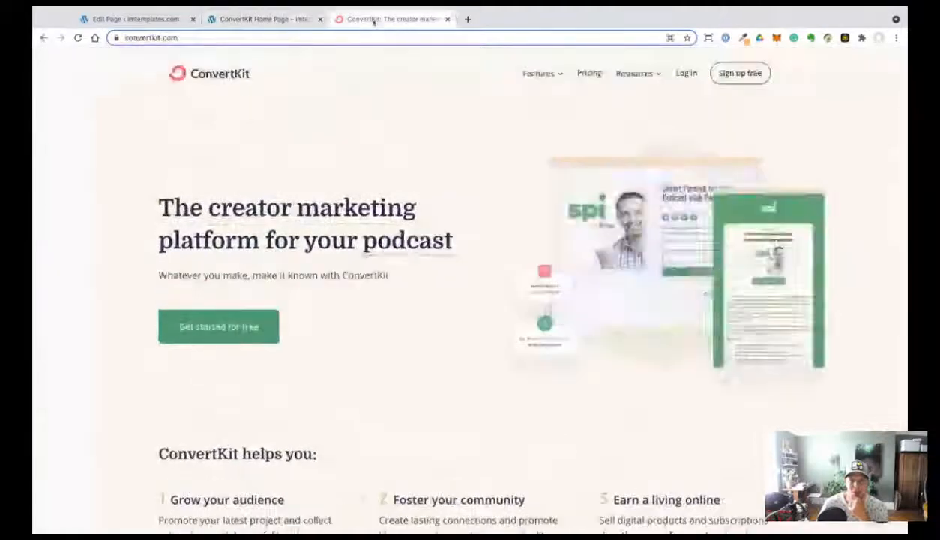
click(263, 19)
scroll(315, 272, down, 1)
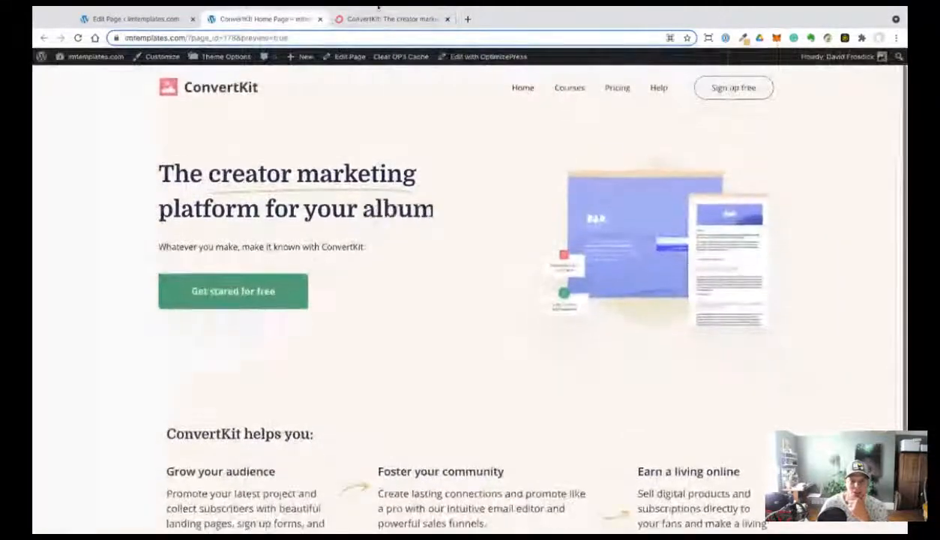
click(379, 19)
click(288, 21)
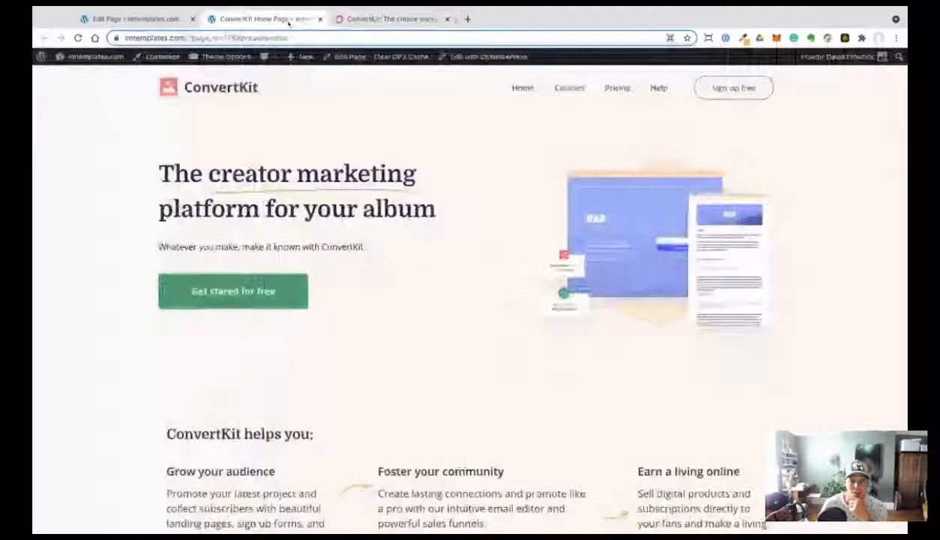
scroll(289, 266, down, 2)
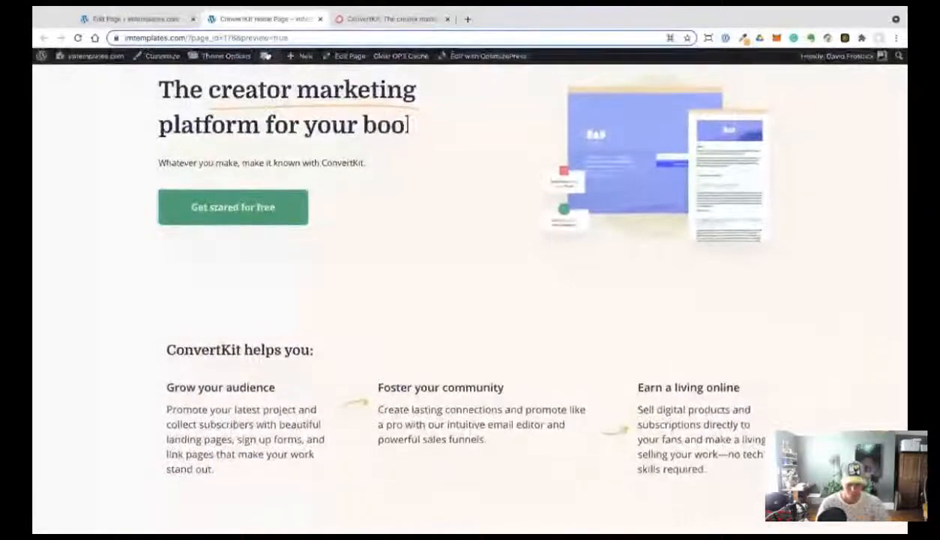
key(ctrl+w)
Examine the reference's "Used by creators like you" callout and its Musicians, Authors, Podcasters and Coaches tabs.
scroll(331, 148, down, 7)
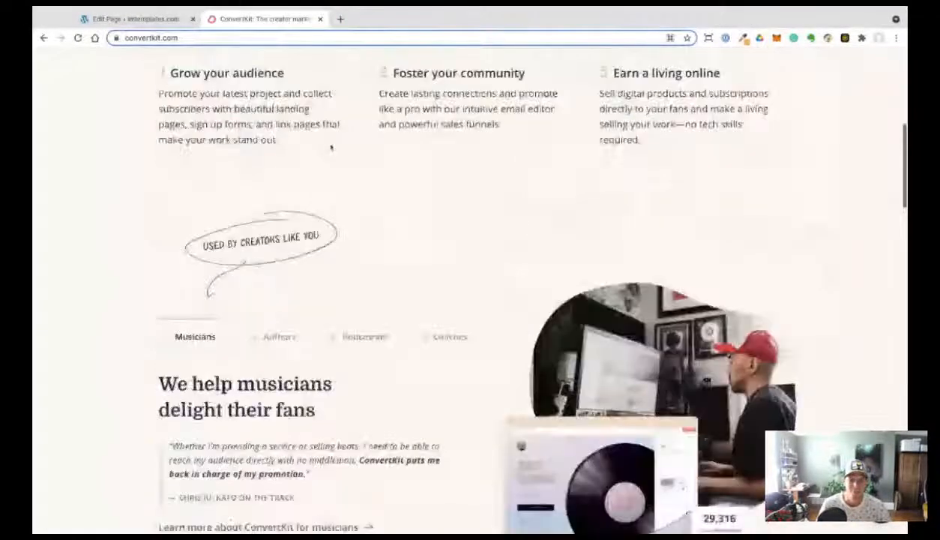
scroll(552, 197, up, 1)
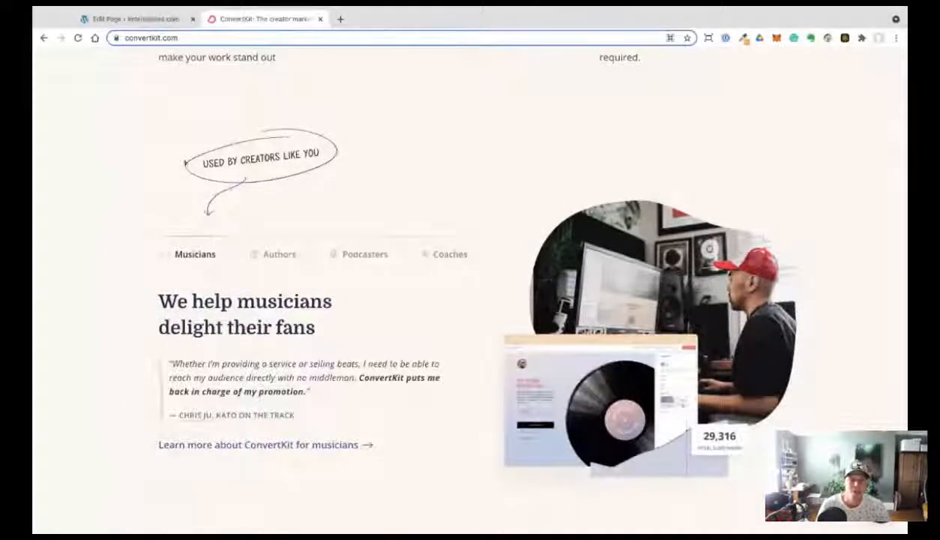
triple_click(241, 157)
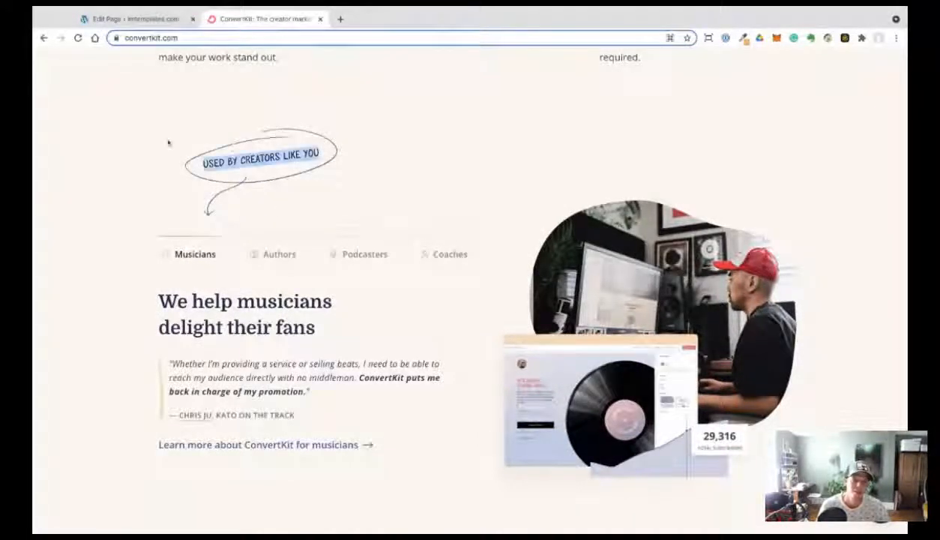
click(298, 137)
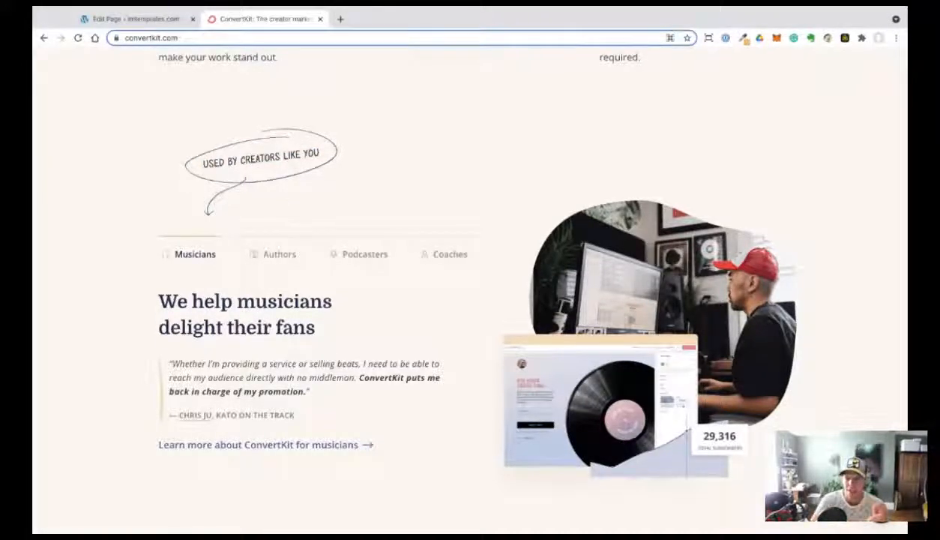
click(278, 249)
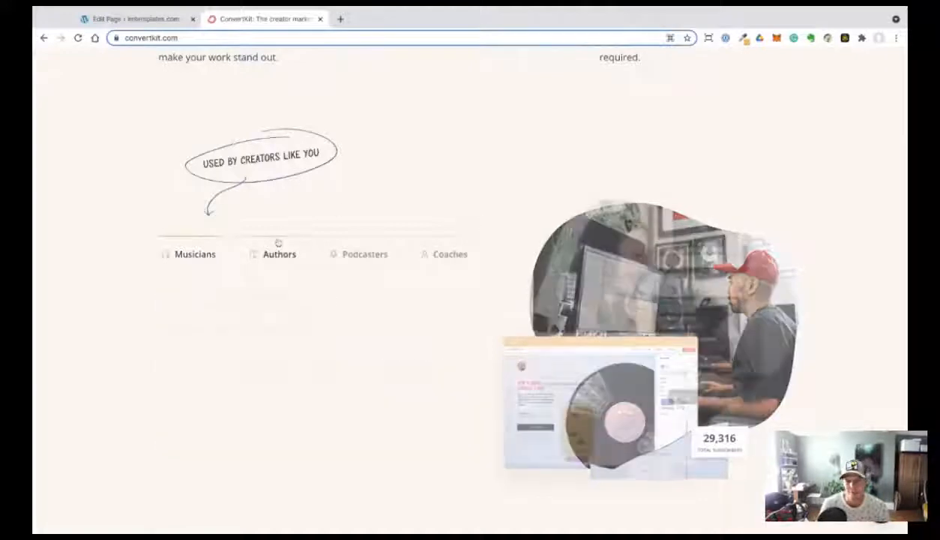
click(350, 257)
click(447, 255)
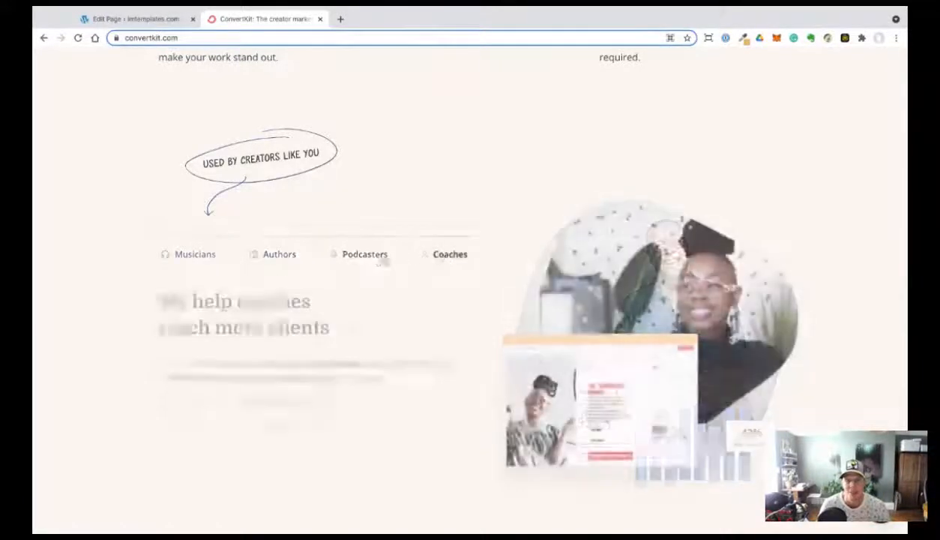
click(374, 257)
scroll(374, 261, down, 1)
click(273, 226)
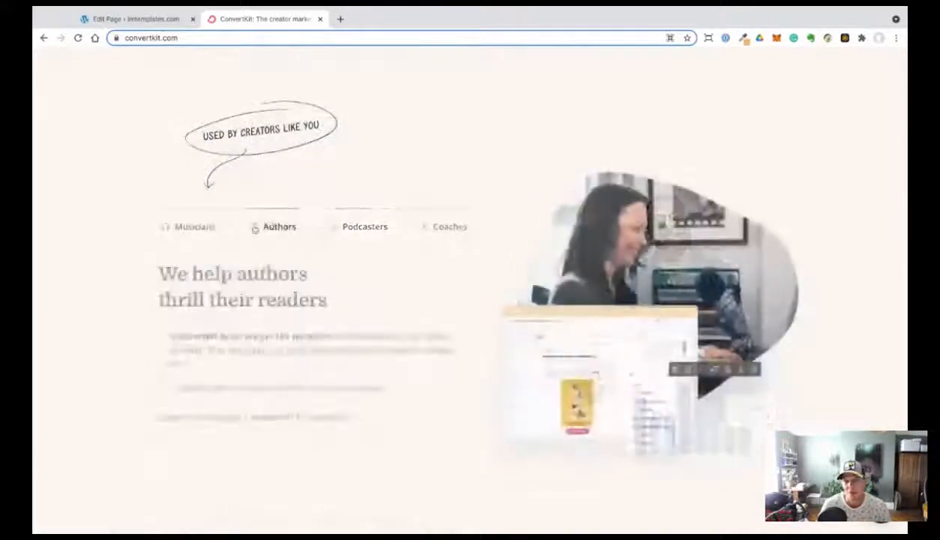
click(195, 227)
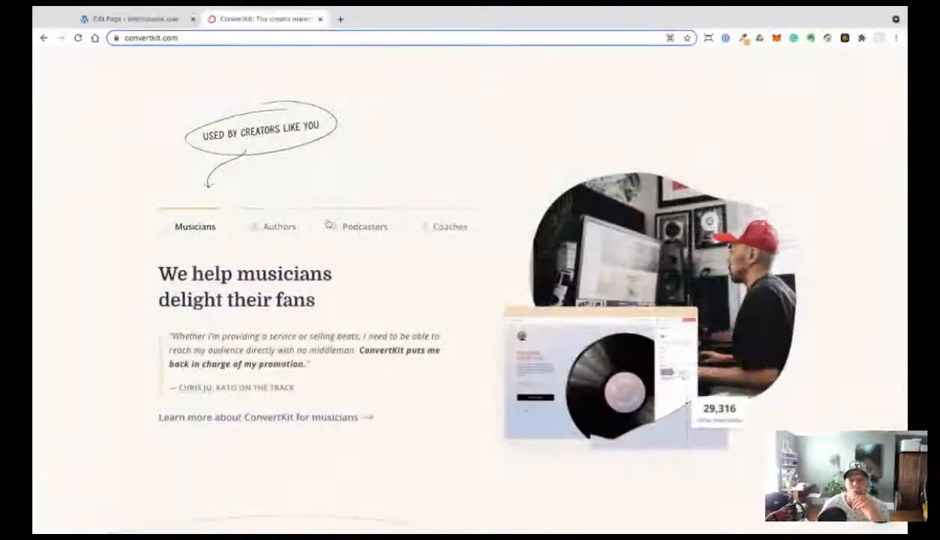
scroll(328, 224, up, 1)
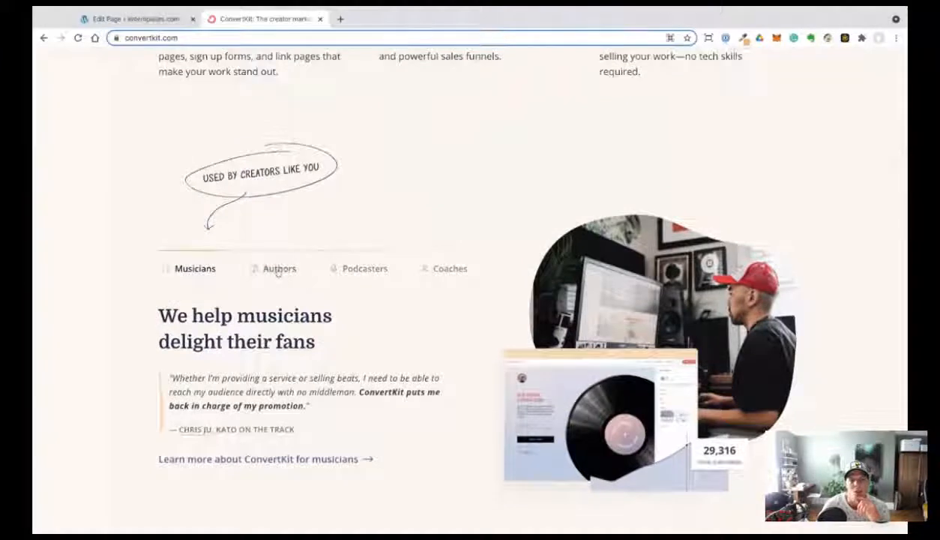
scroll(254, 272, down, 1)
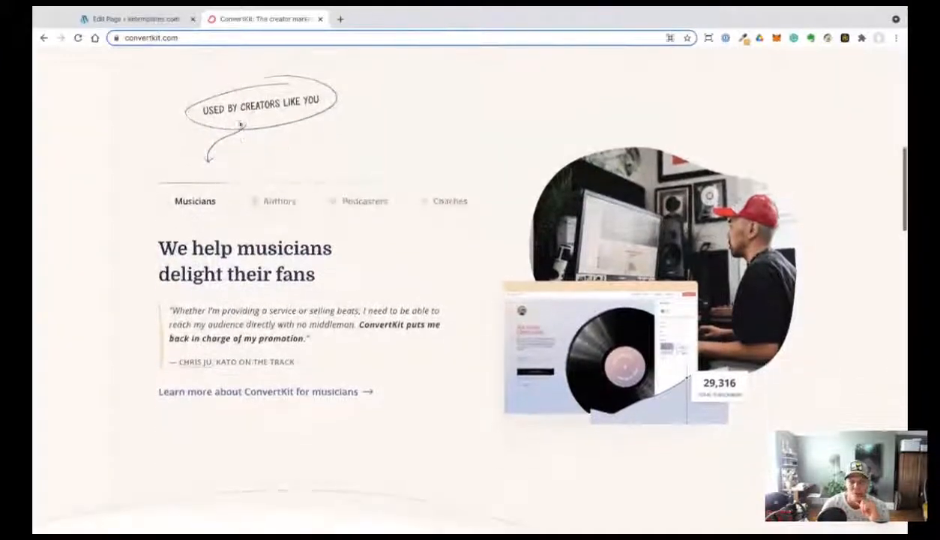
scroll(209, 171, up, 1)
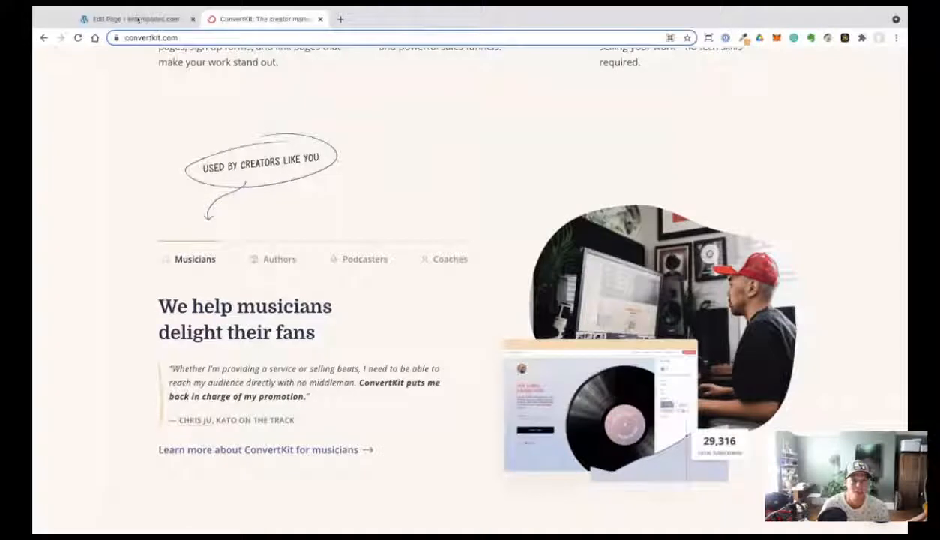
Delete the three-column row from the duplicated "ConvertKit helps you:" section and change the section's headline to "Used by creator like you".
click(148, 20)
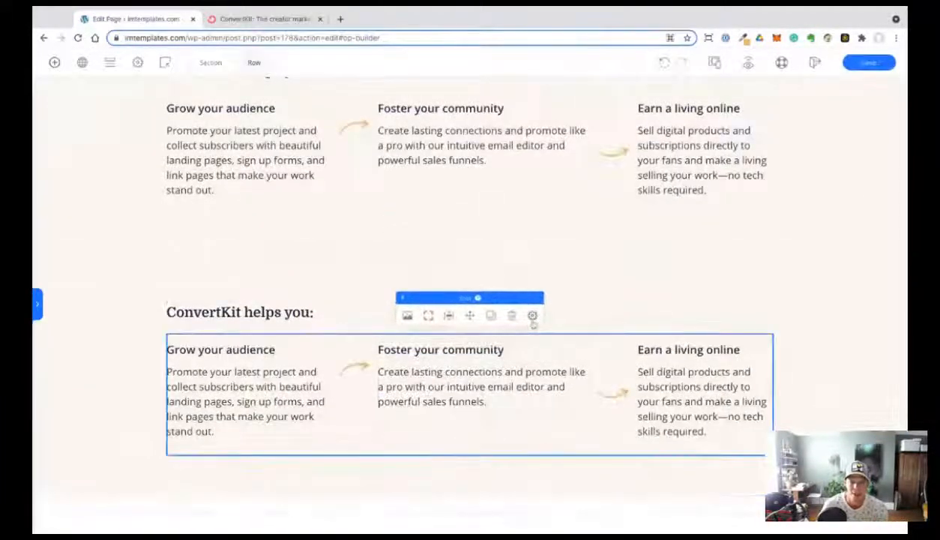
click(512, 314)
drag(315, 360, 167, 359)
text(Used )
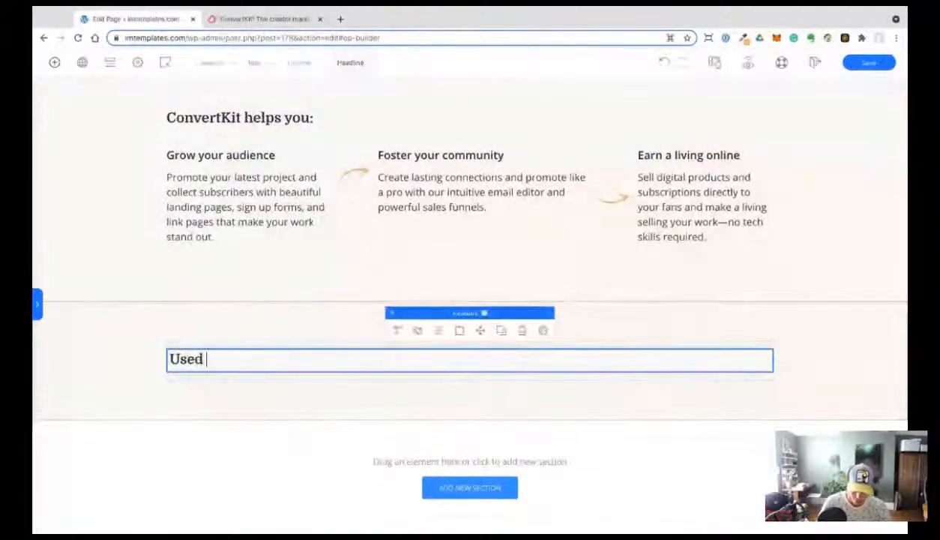
text(by creator like yo)
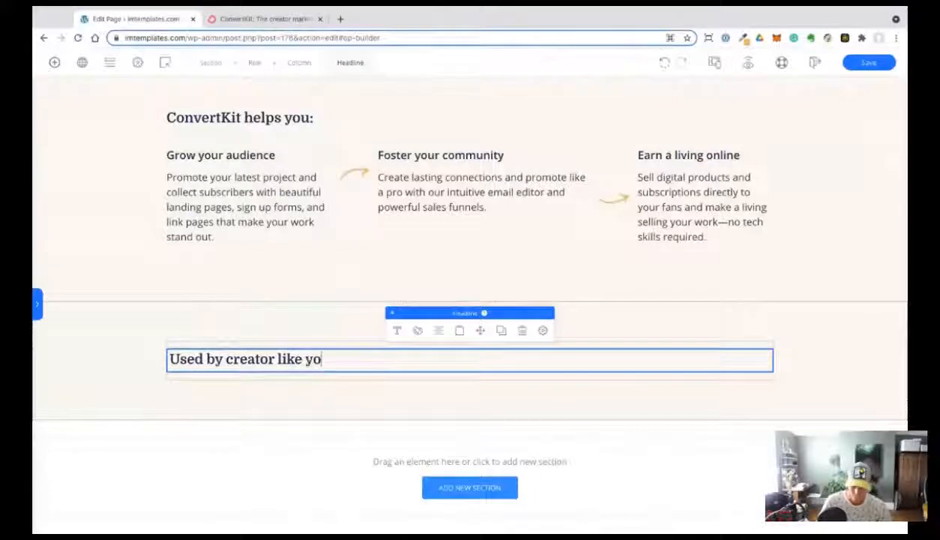
key(BackSpace)
key(BackSpace)
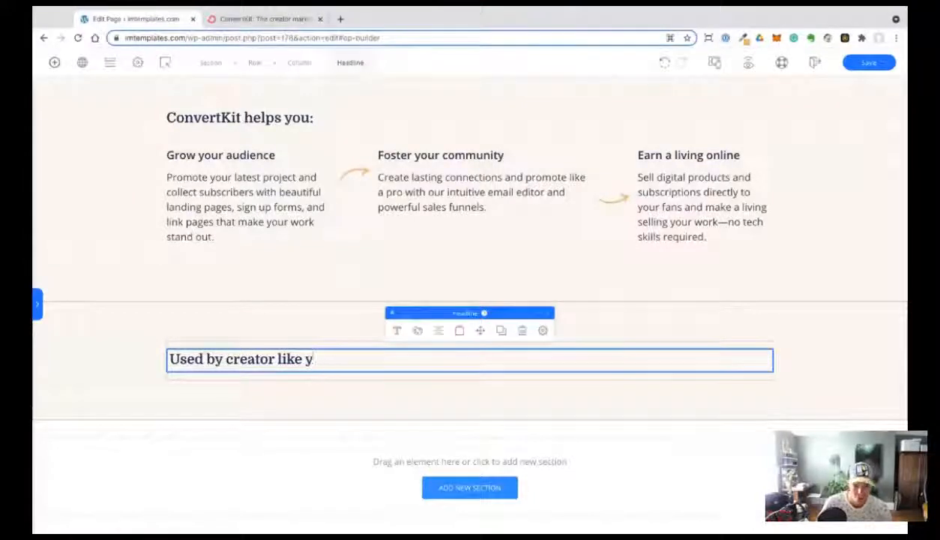
text(uou)
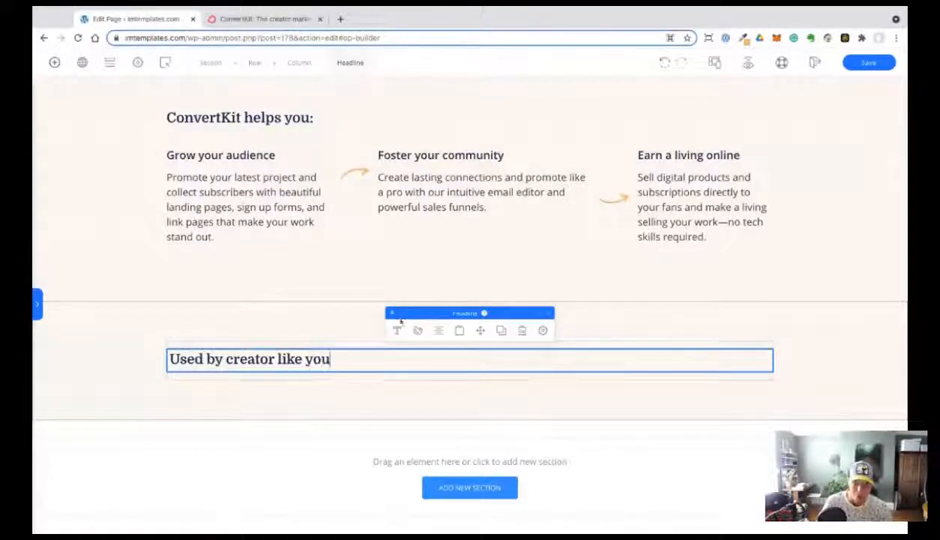
Check the reference's "Used by creators like you" callout and set the new headline's text transform to uppercase.
click(252, 18)
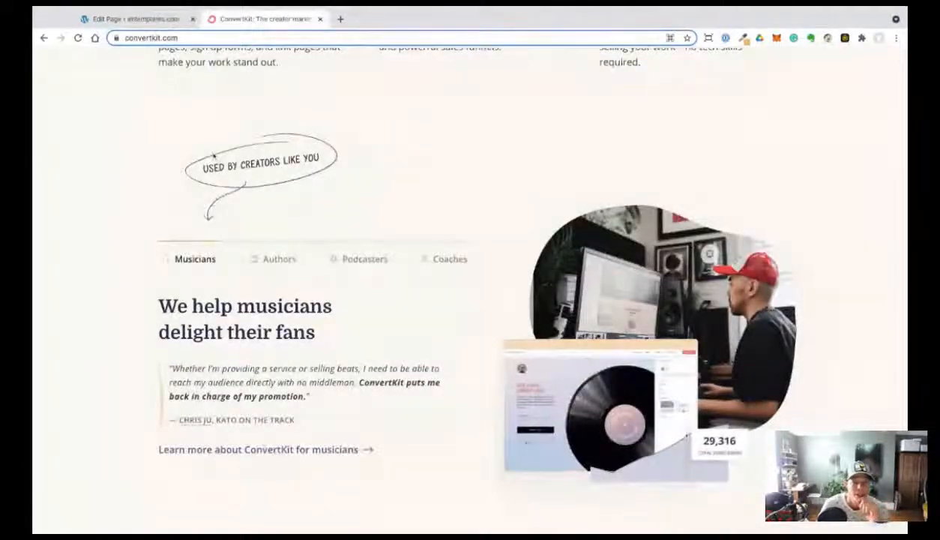
click(151, 22)
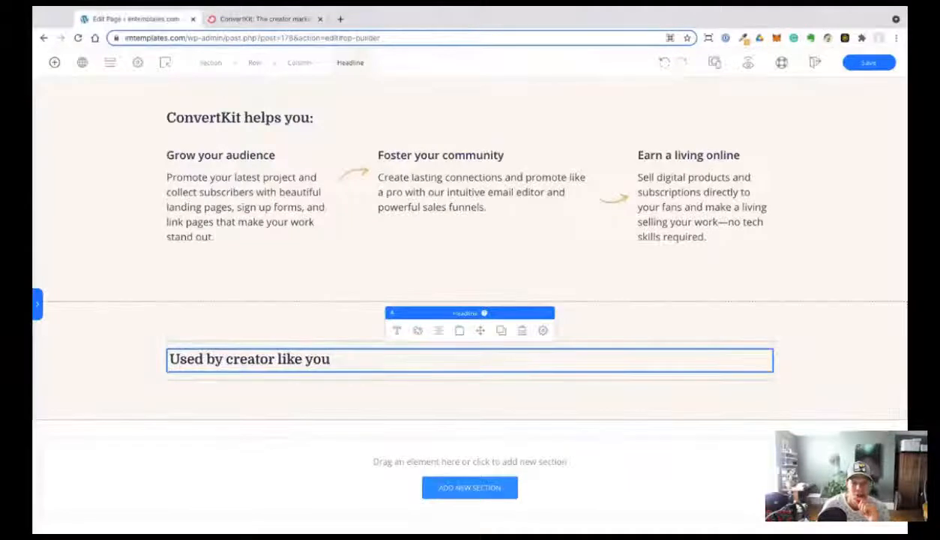
click(397, 332)
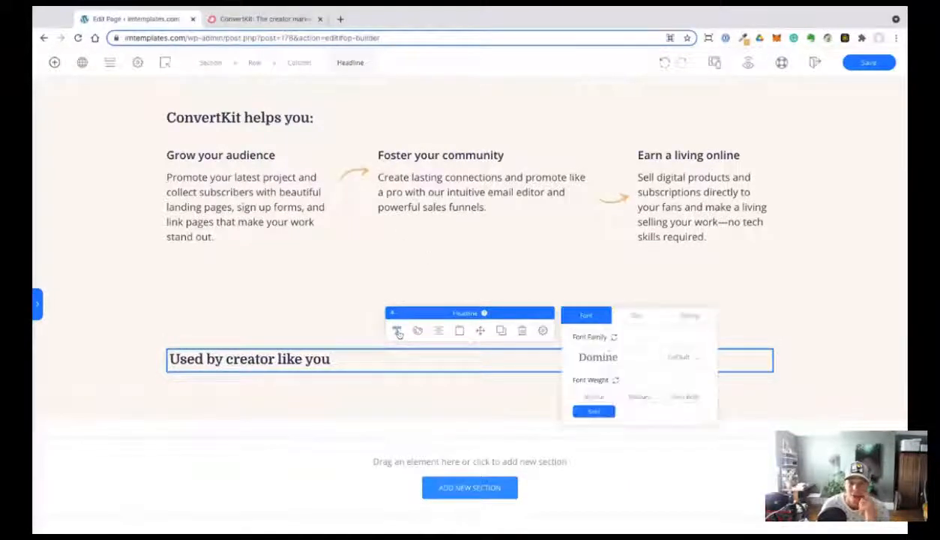
click(675, 312)
click(680, 405)
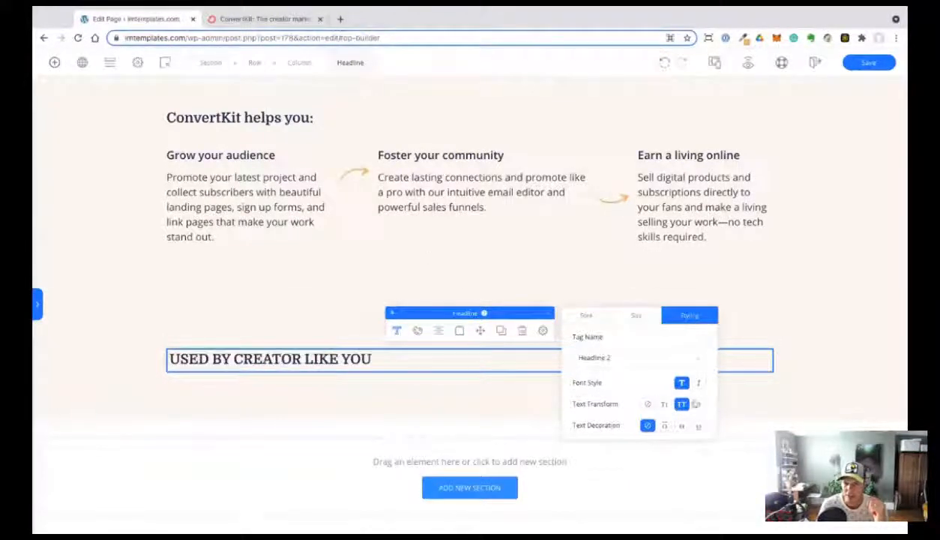
Search the font families for "hand" and set the "Used by creator like you" headline in Handlee.
click(608, 318)
click(620, 357)
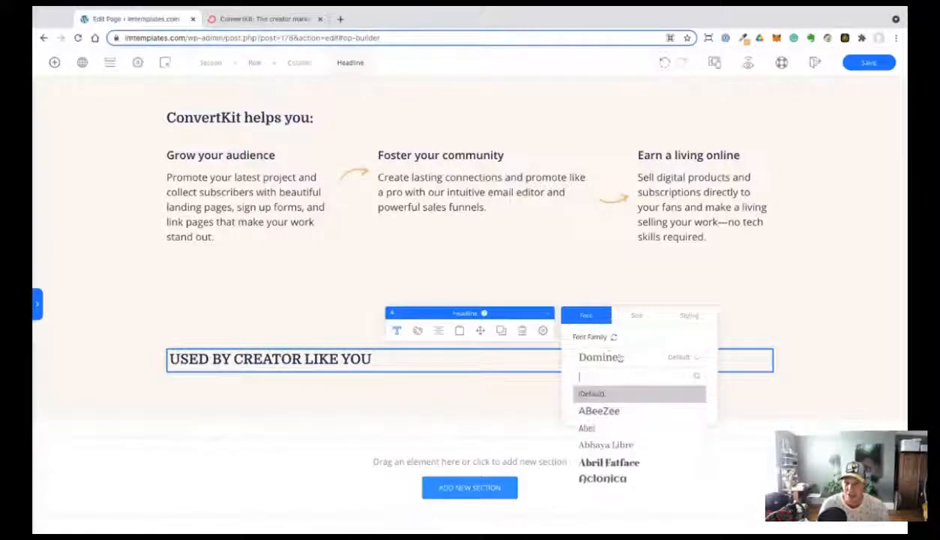
text(hand)
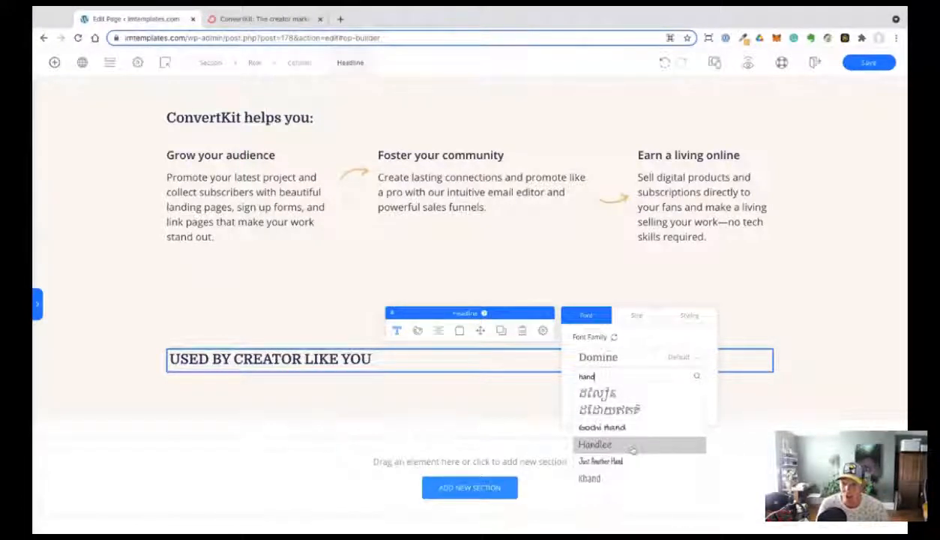
click(632, 447)
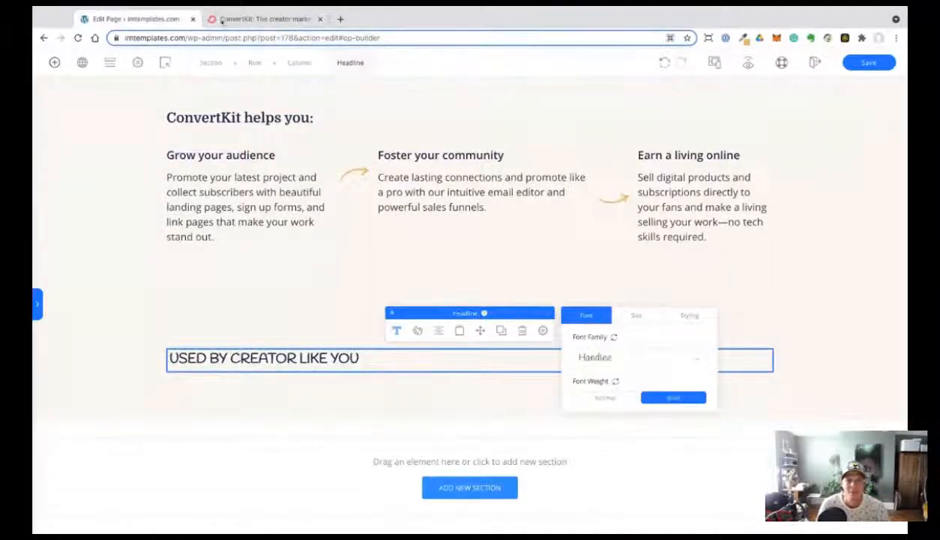
Inspect the styles of the reference callout's word "CREATORS" in the developer tools, and return to the page builder.
click(222, 21)
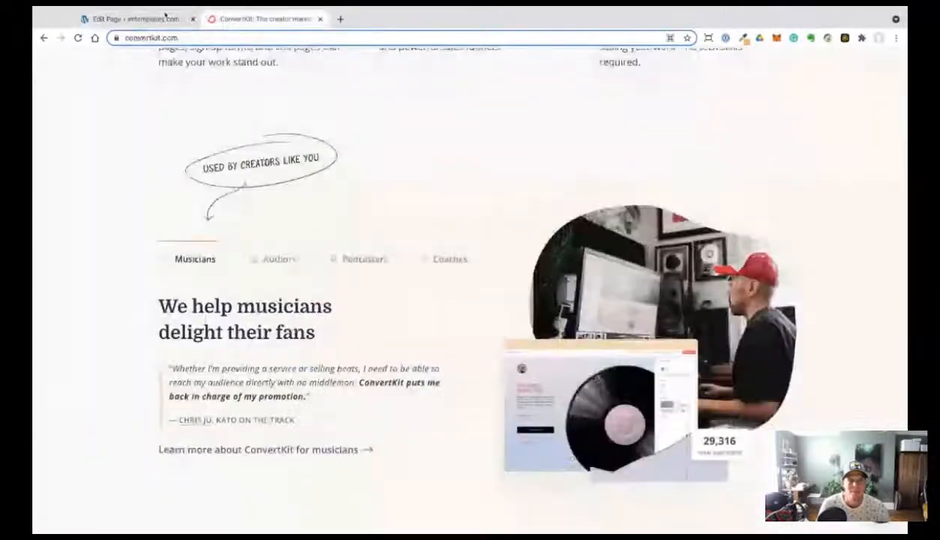
double_click(260, 162)
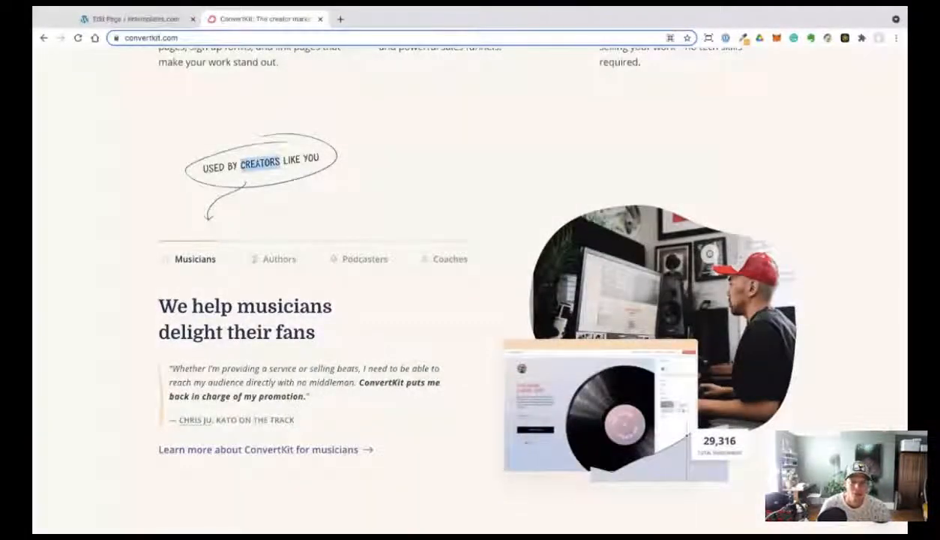
key(ctrl+shift+i)
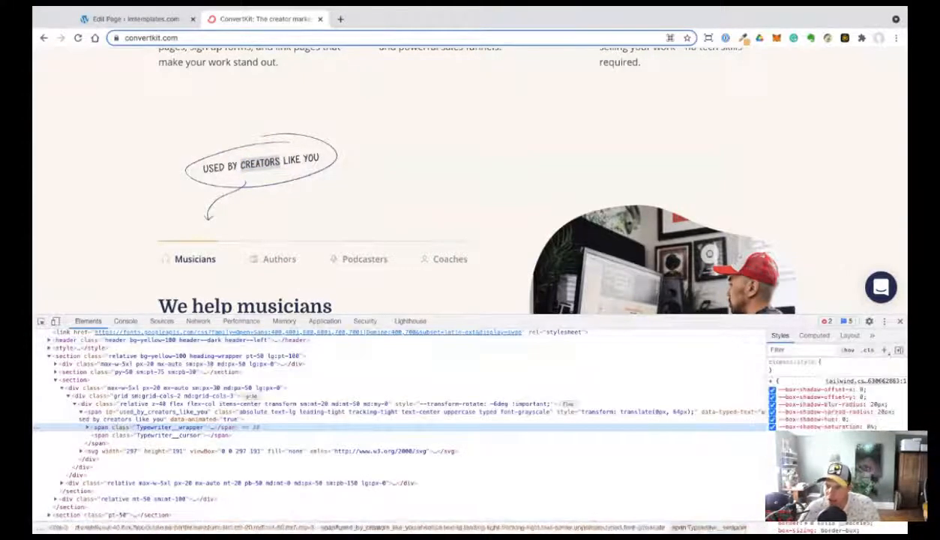
scroll(833, 390, down, 5)
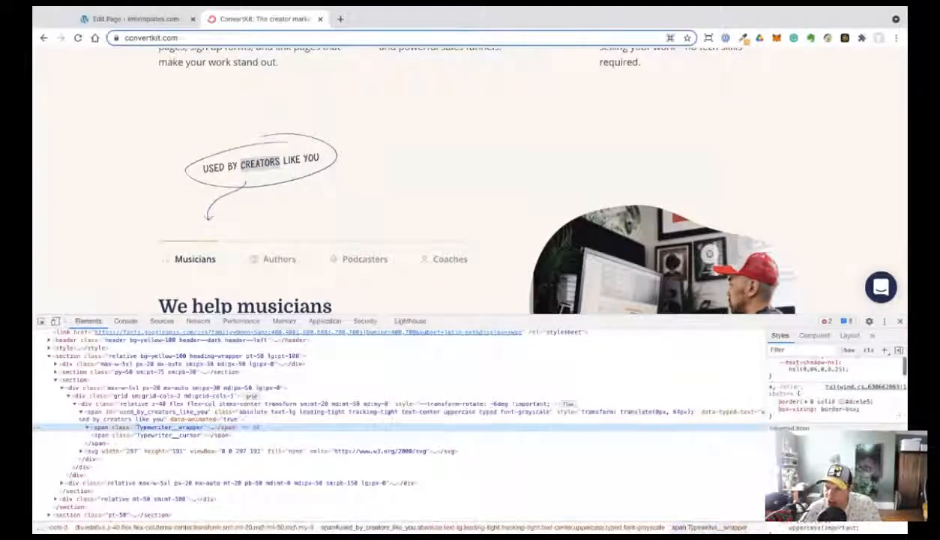
click(901, 322)
key(ctrl+shift+Tab)
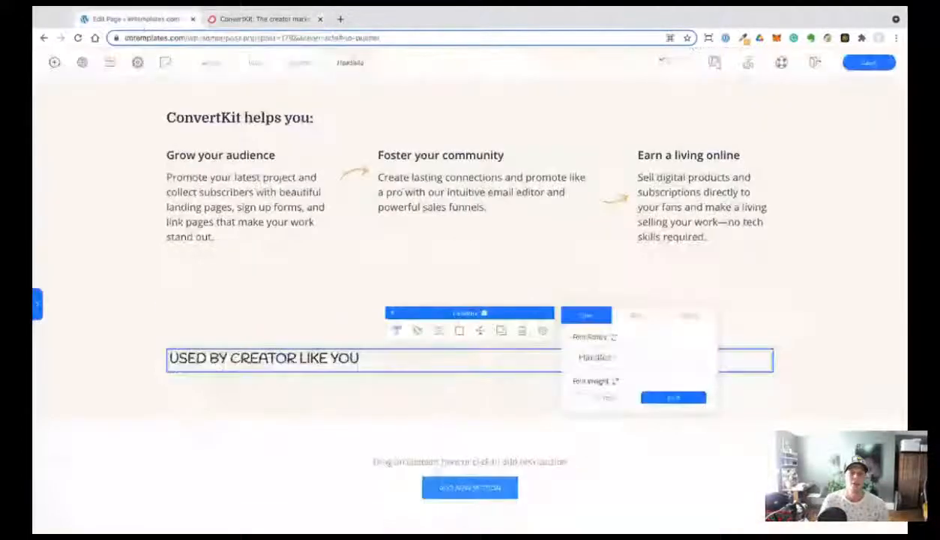
Search the font families for "gra" and "grey", try Grand Hotel on the headline, and revert that font change.
click(629, 365)
text(gra)
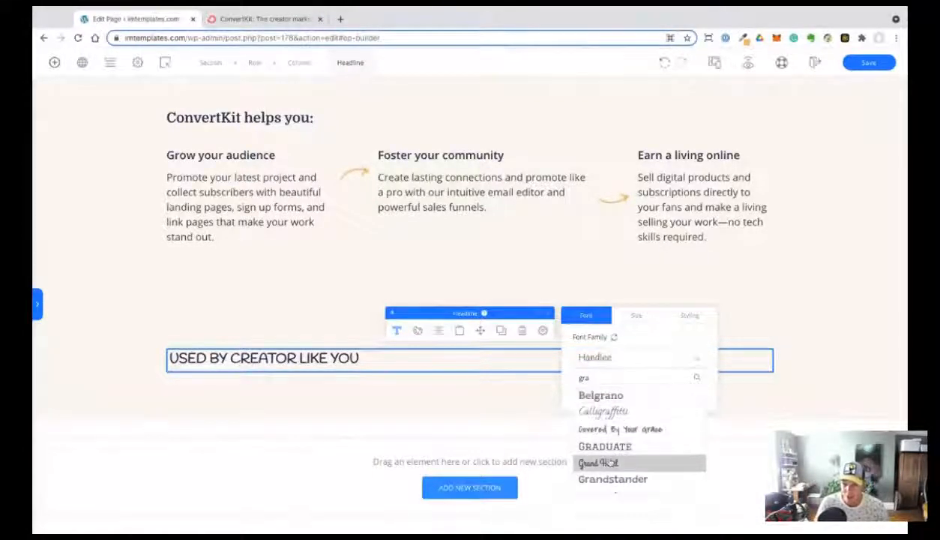
text(e)
key(BackSpace)
key(BackSpace)
text(ey)
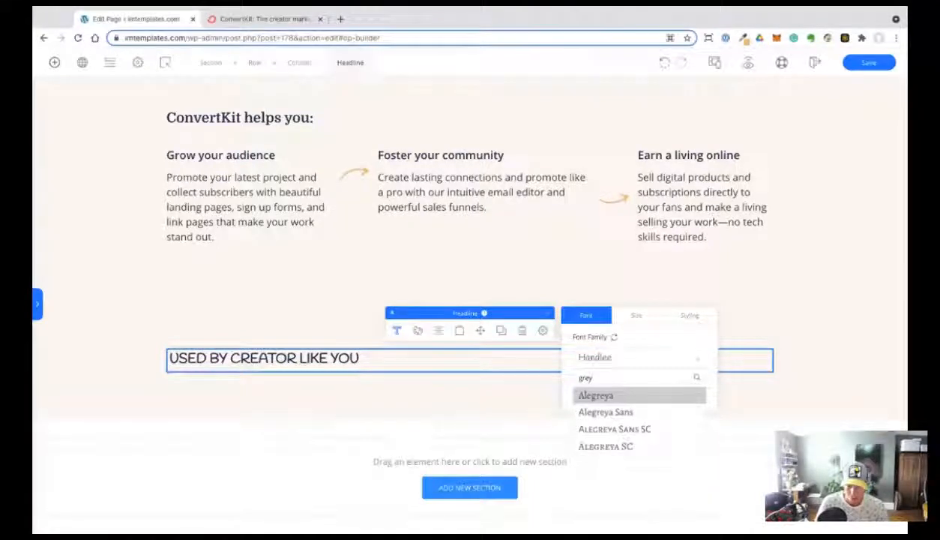
key(BackSpace)
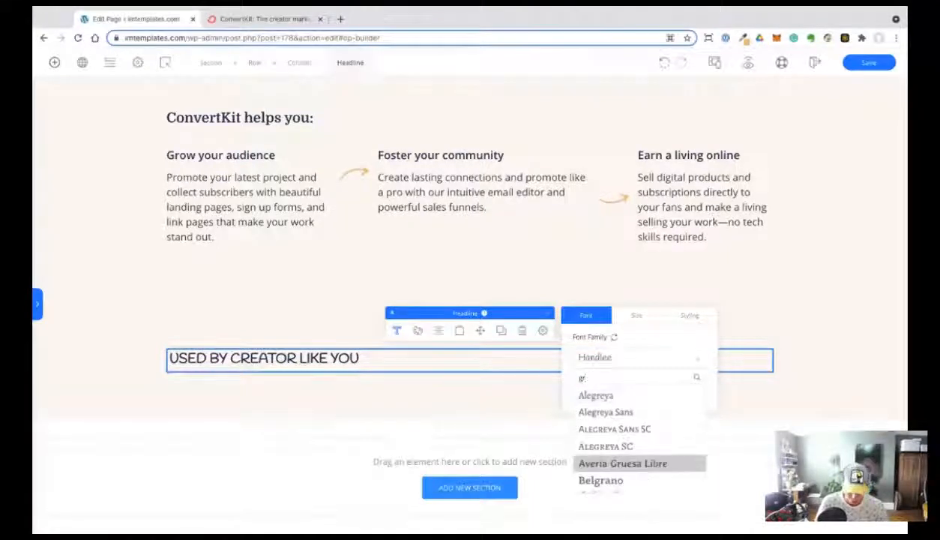
text(ae)
key(BackSpace)
key(BackSpace)
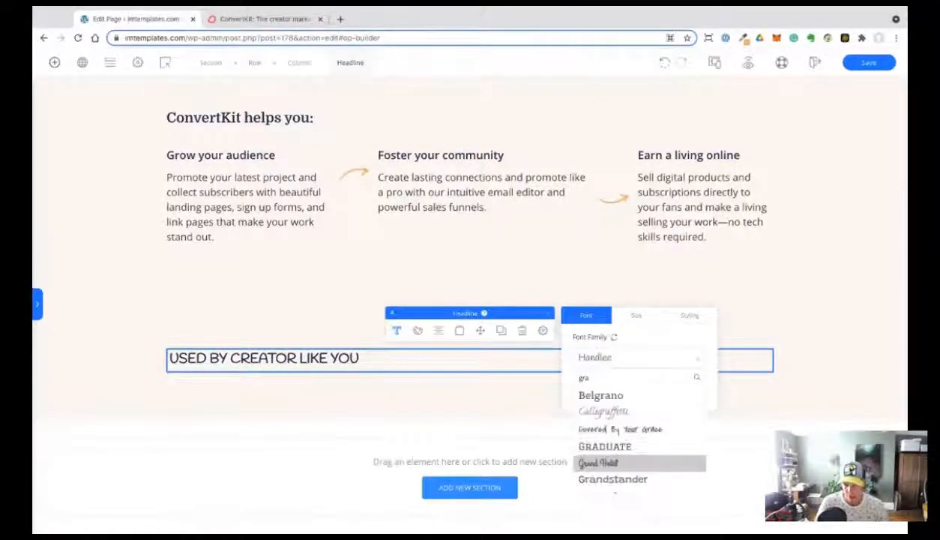
text(a)
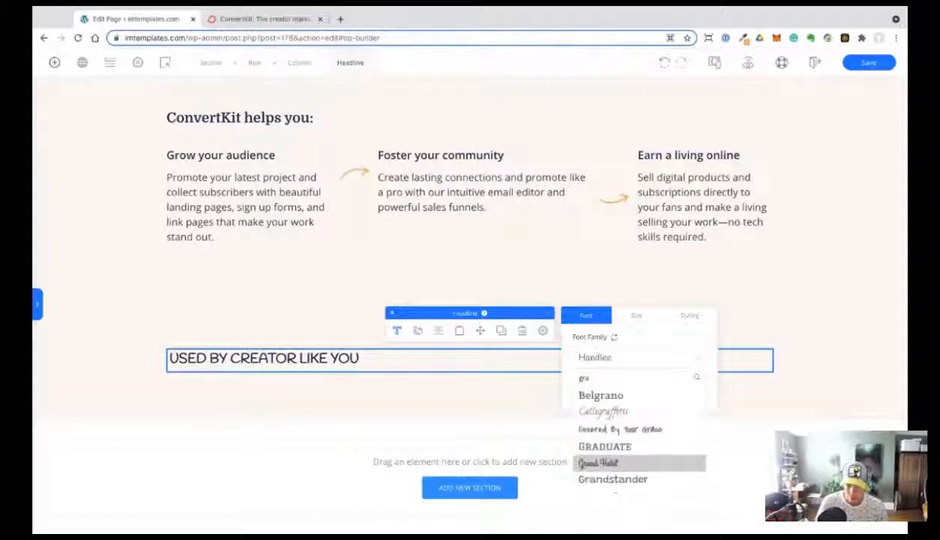
click(625, 465)
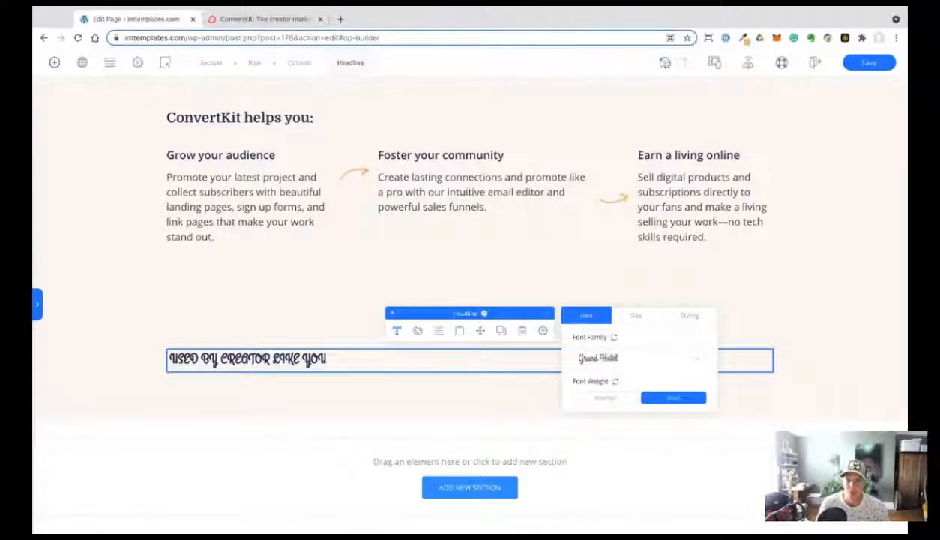
click(614, 337)
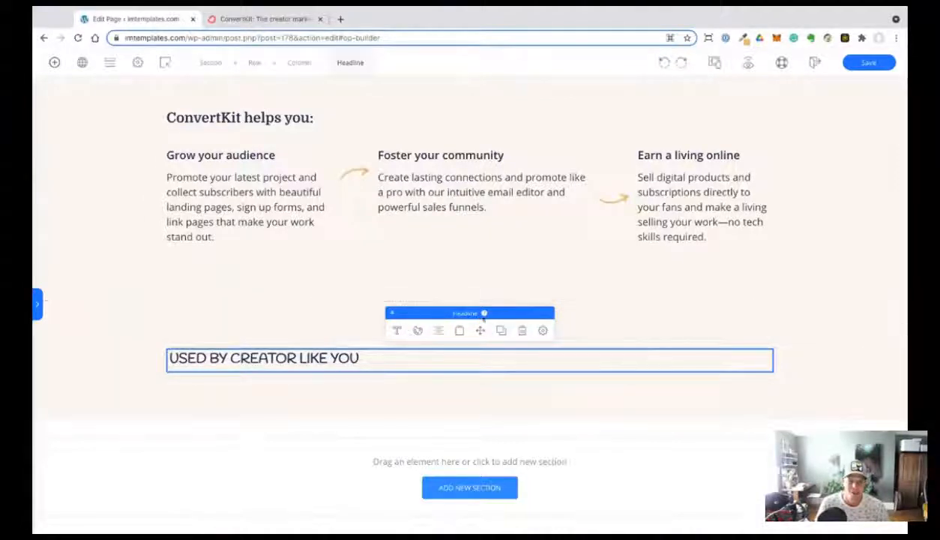
Set the "Used by creator like you" headline's font size to 17 and its maximum width to 23%.
click(398, 330)
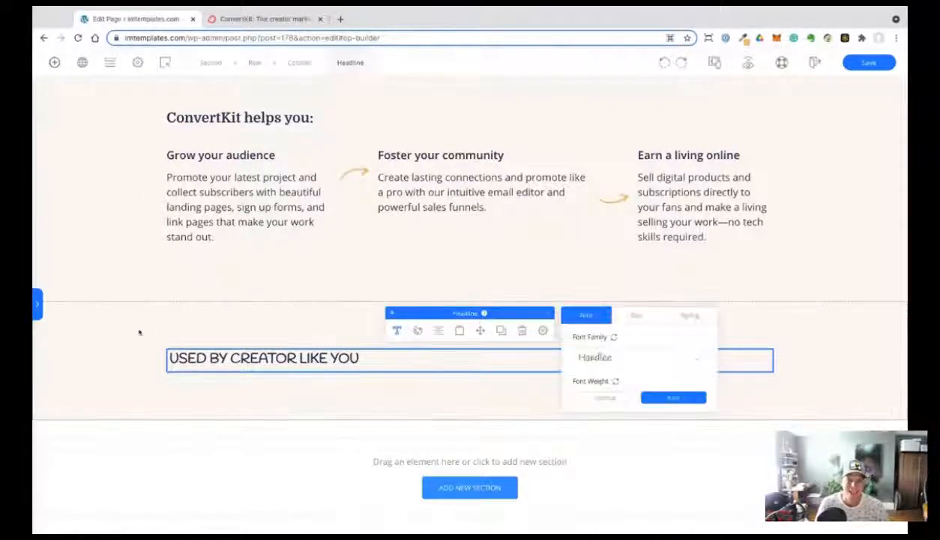
click(636, 316)
drag(600, 365, 596, 365)
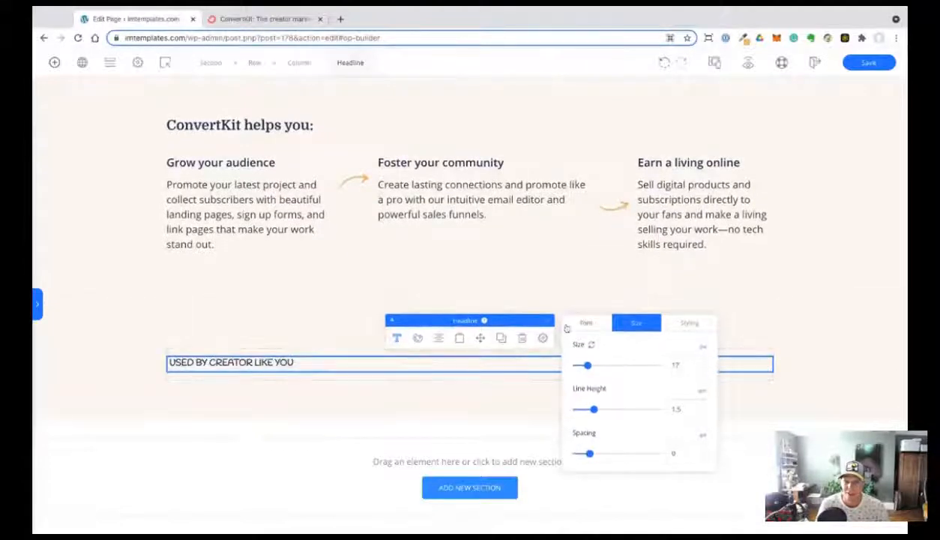
click(542, 338)
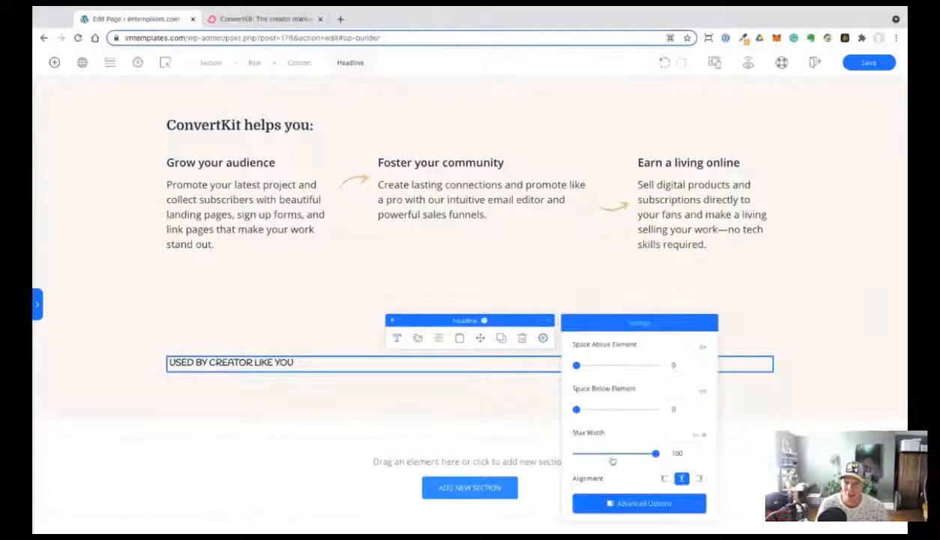
drag(611, 459, 613, 461)
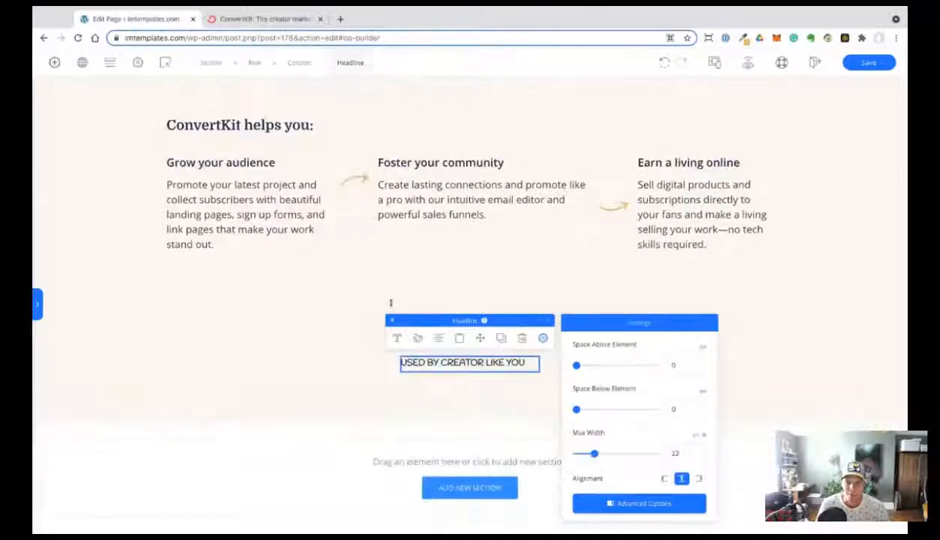
Check the callout's placement on the reference page and left-align the narrowed headline within its column.
key(ctrl+Tab)
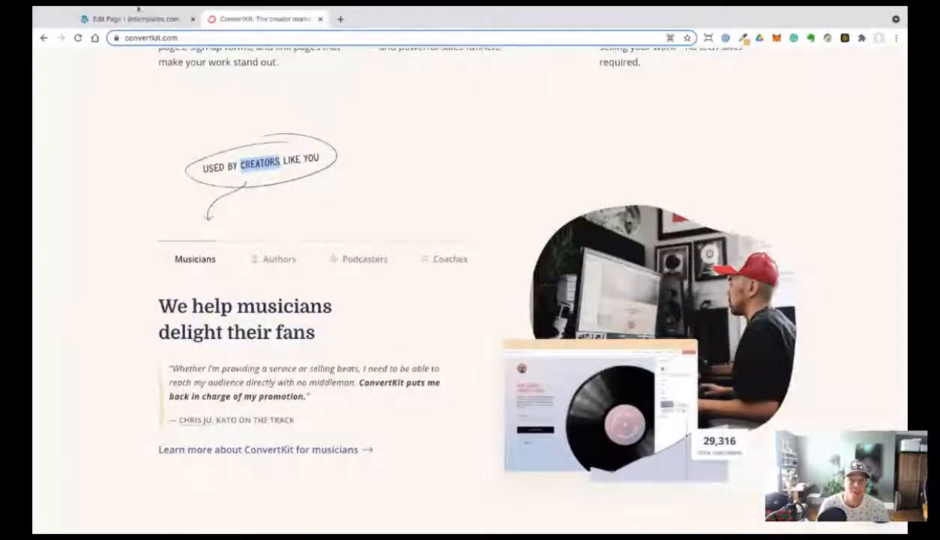
click(126, 22)
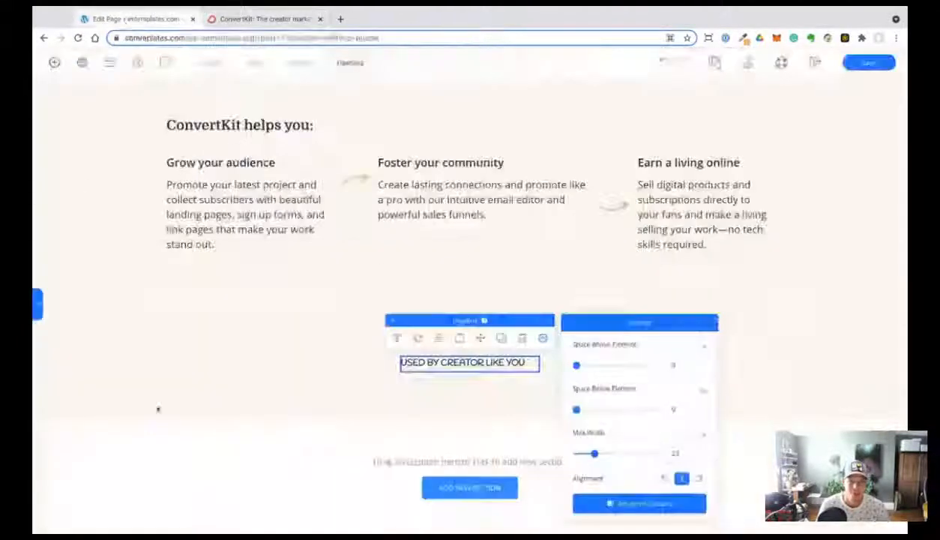
click(814, 323)
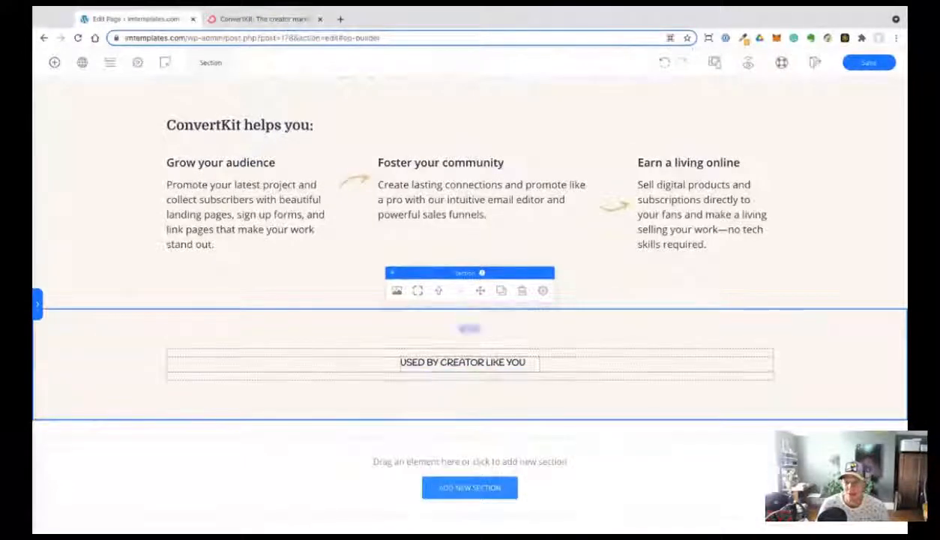
click(489, 360)
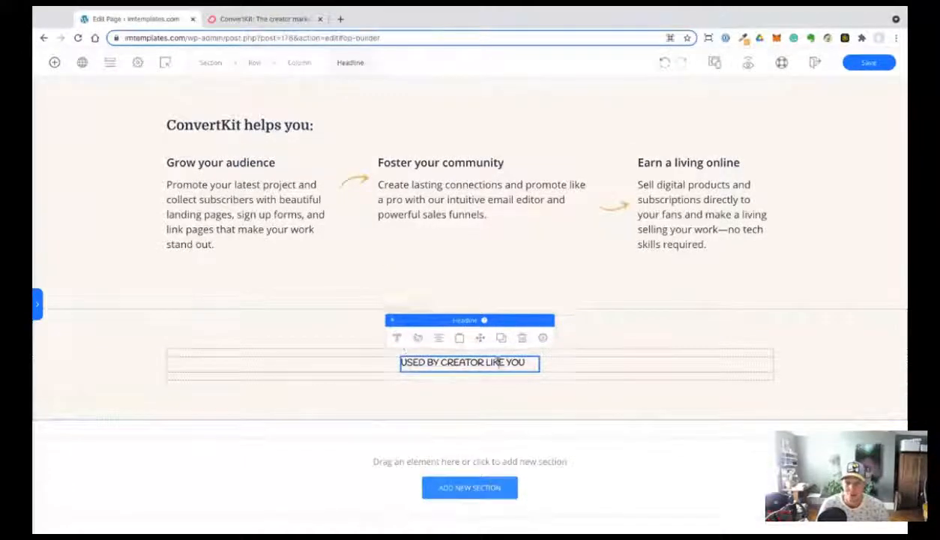
click(391, 361)
click(460, 339)
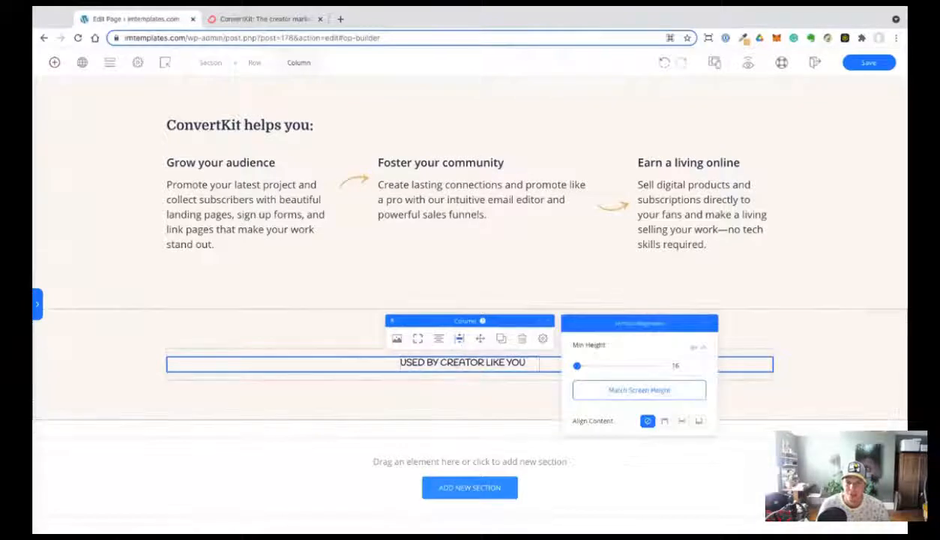
click(465, 362)
click(543, 339)
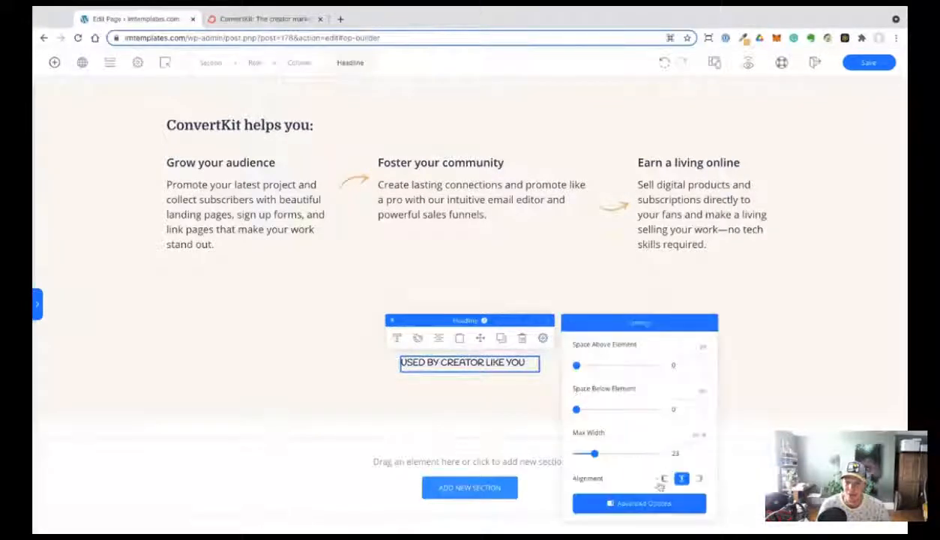
click(664, 478)
click(309, 338)
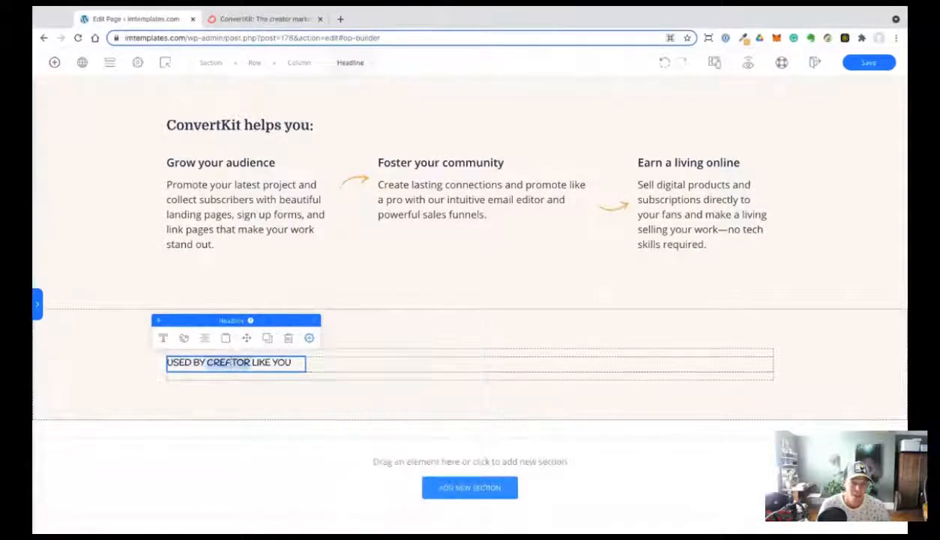
Apply a Drawing Line animation in Circle style to the whole "Used by creator like you" headline and increase its thickness slightly.
triple_click(231, 363)
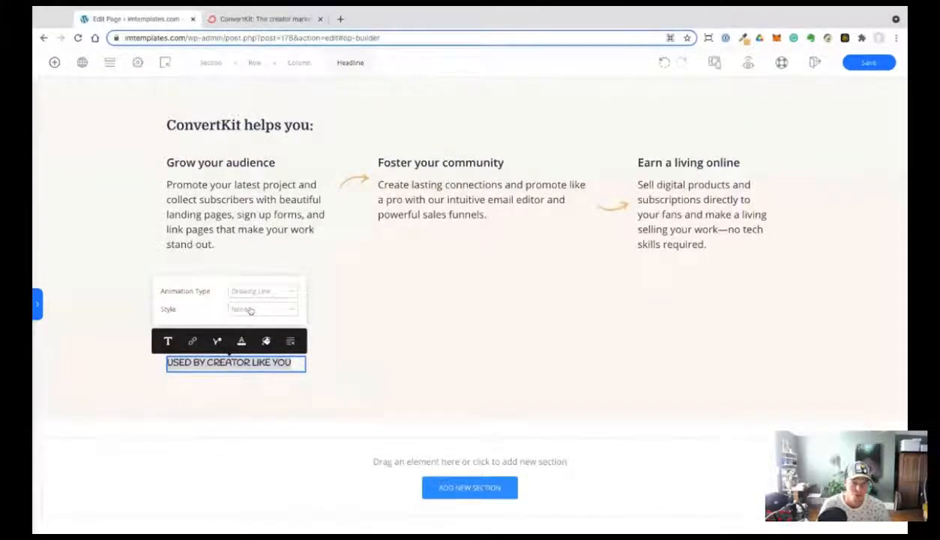
click(251, 310)
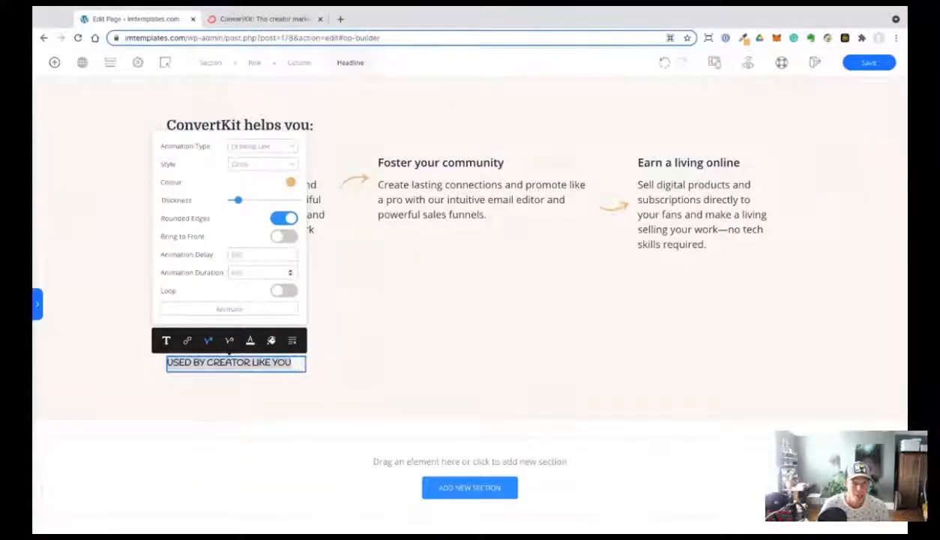
drag(238, 200, 245, 201)
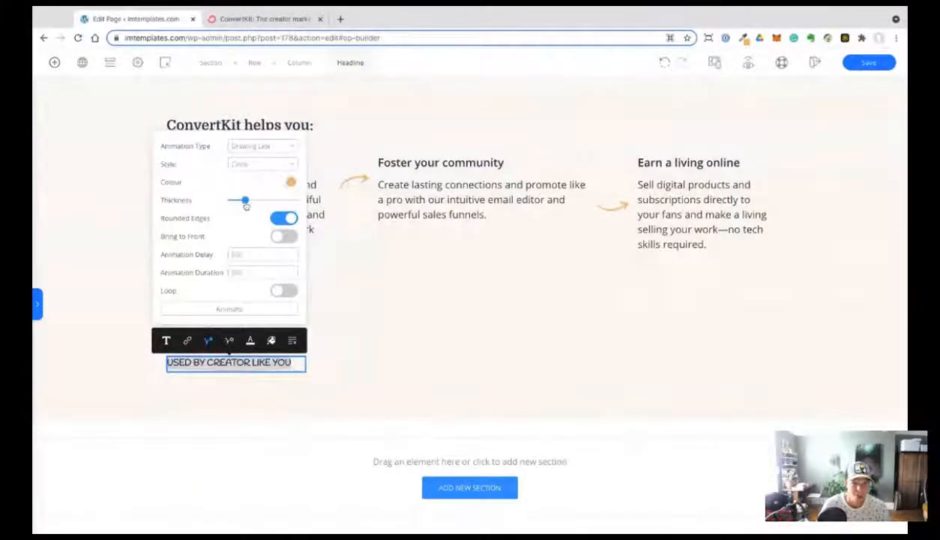
click(132, 378)
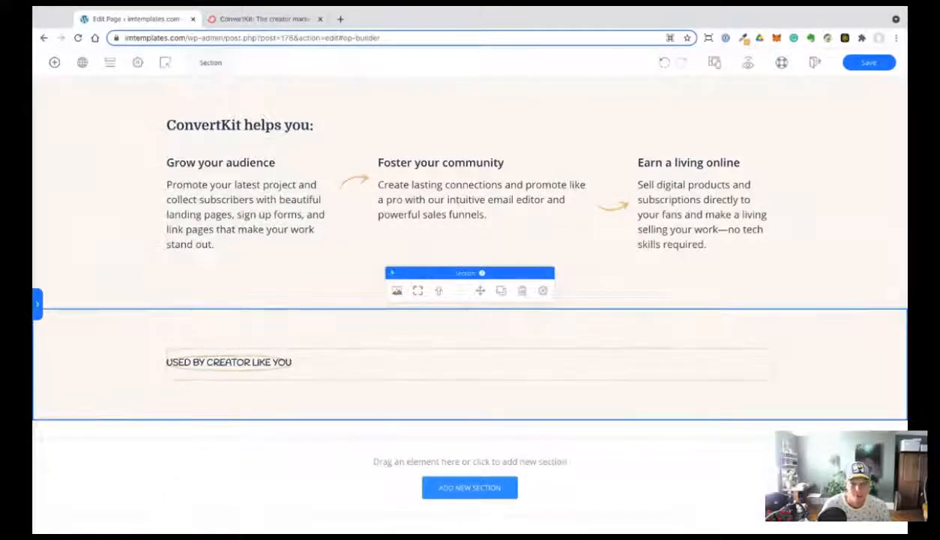
Widen the headline's maximum width slightly and centre its text within the element.
click(174, 360)
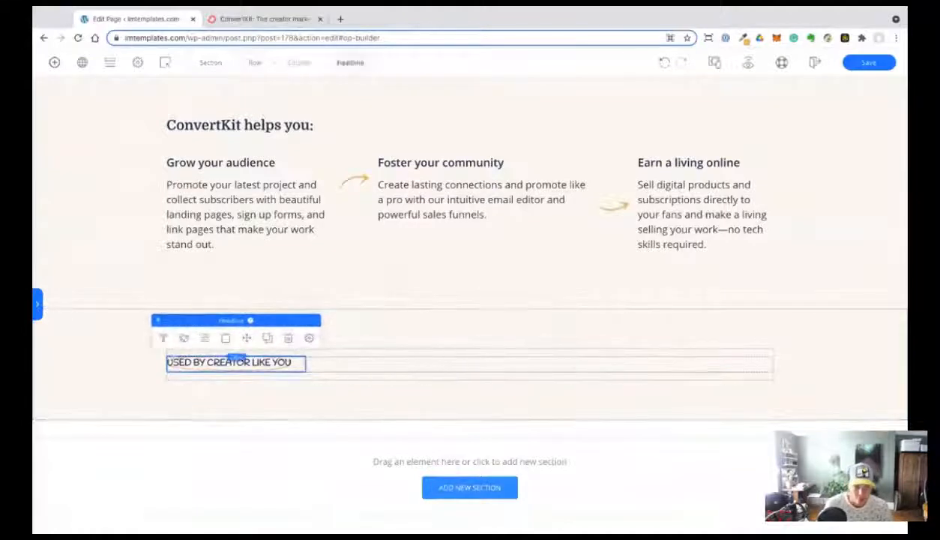
click(309, 337)
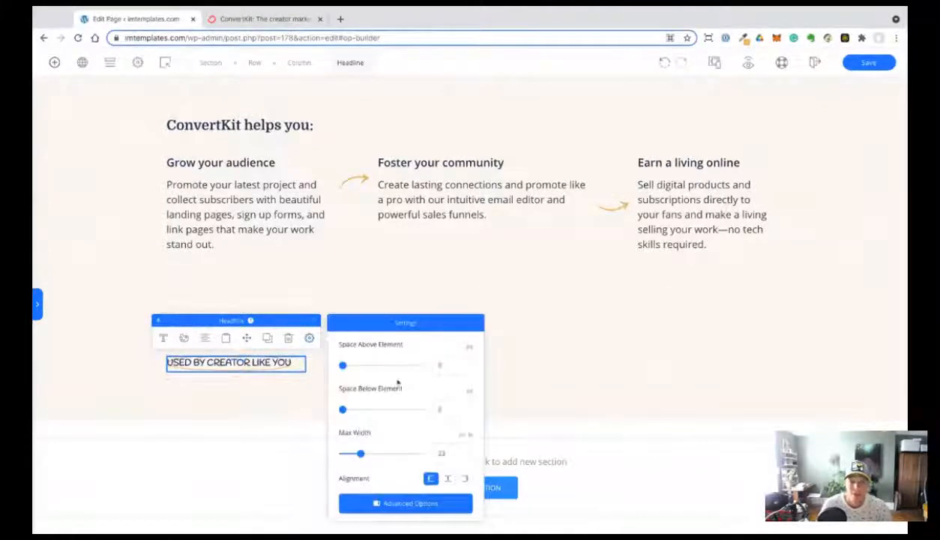
drag(364, 459, 362, 458)
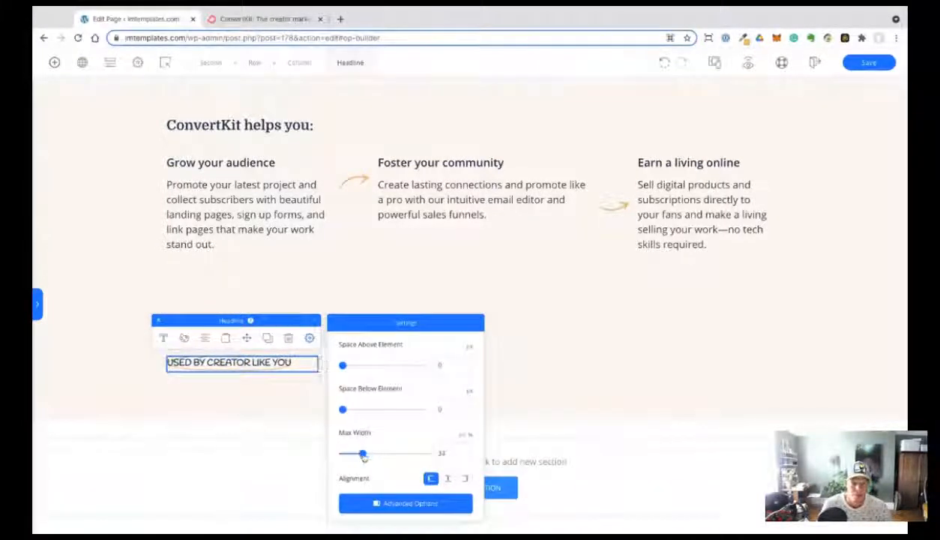
click(297, 366)
click(211, 338)
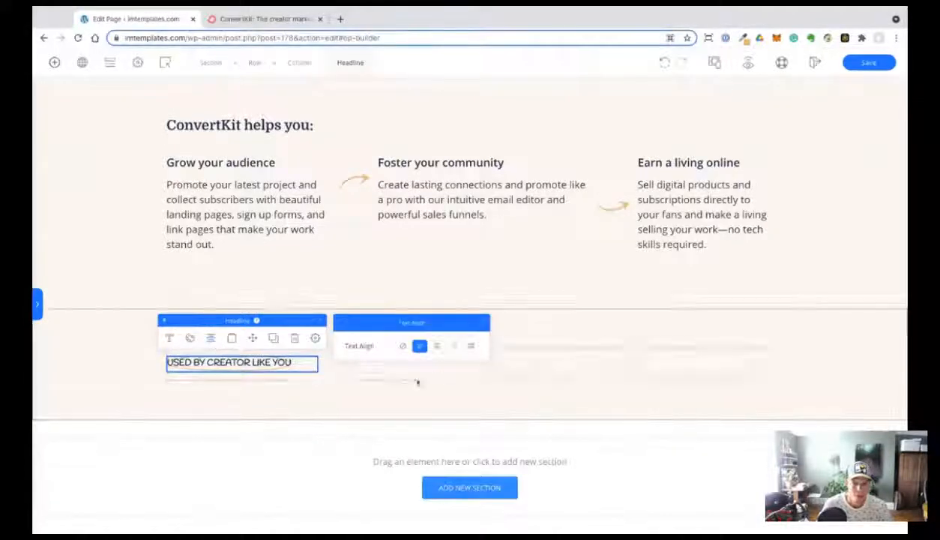
click(436, 345)
triple_click(184, 363)
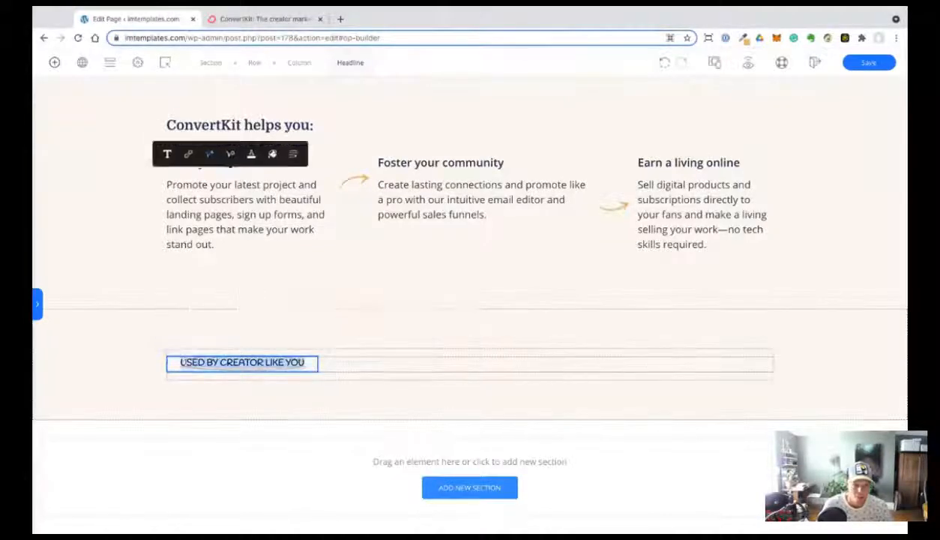
click(141, 377)
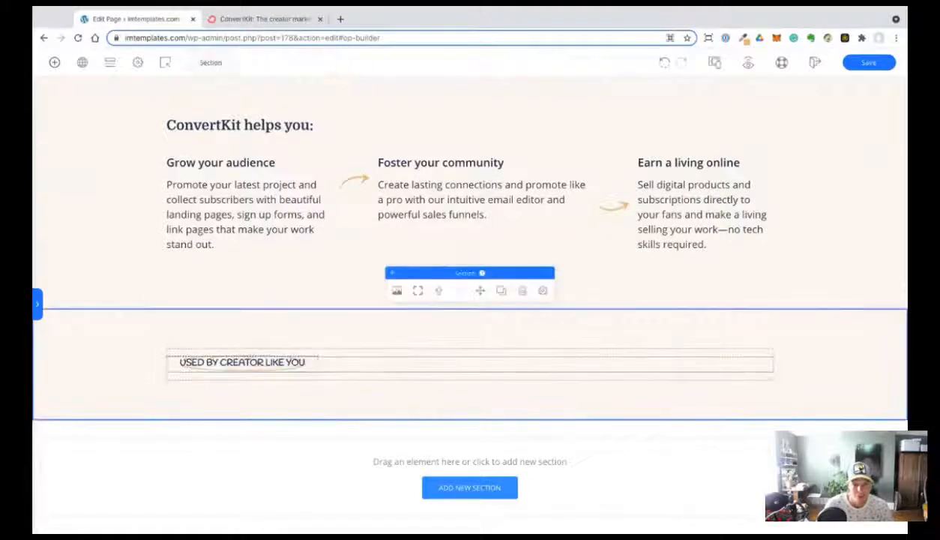
Remove the circle animation from the headline and pad its text with spaces before the first word and after the last.
triple_click(180, 363)
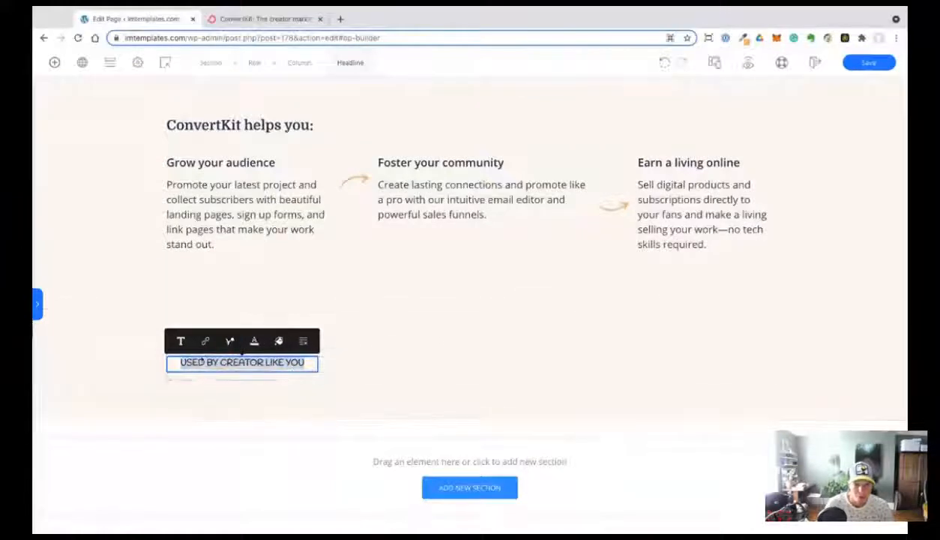
click(186, 362)
key(BackSpace)
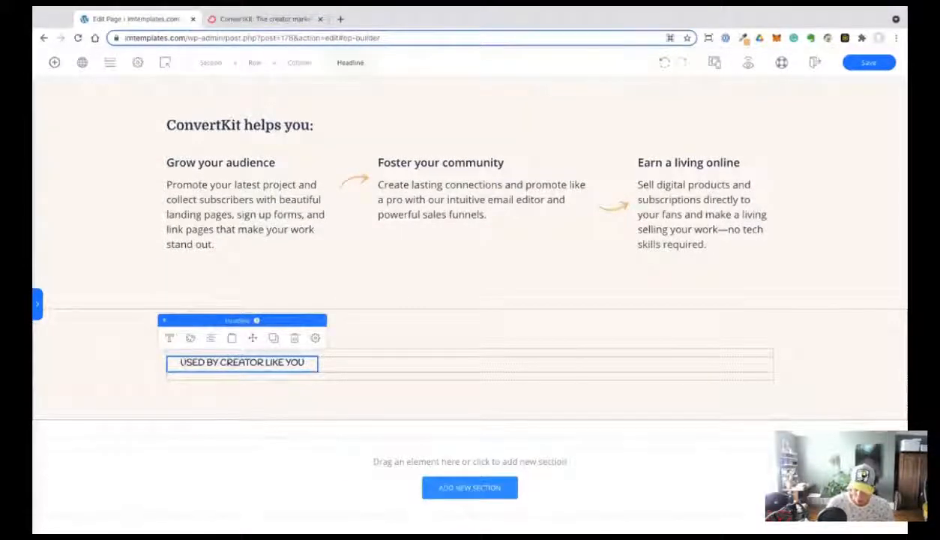
key(Left)
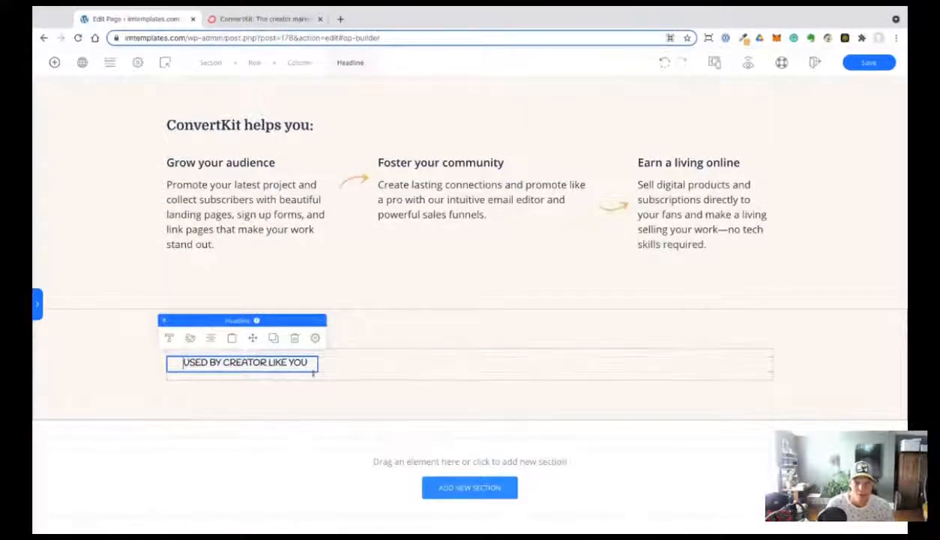
click(305, 362)
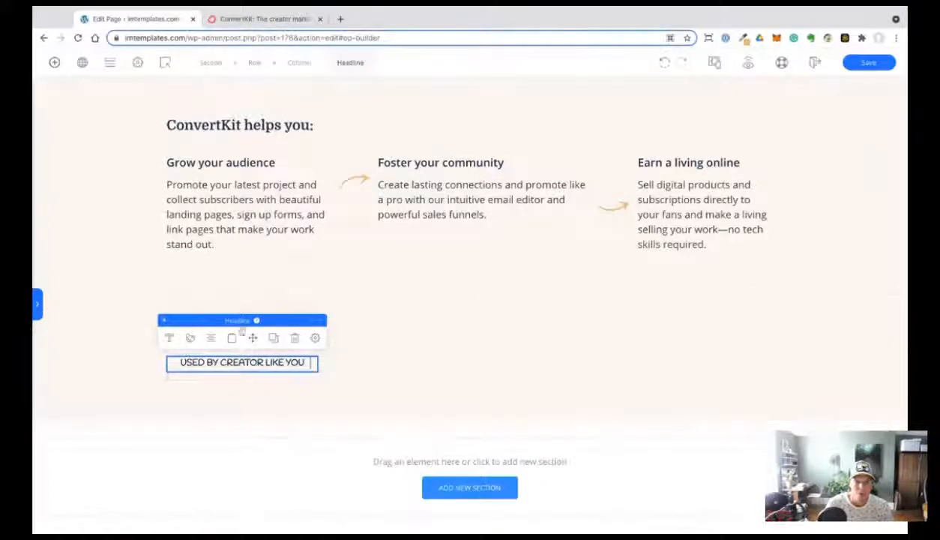
drag(183, 363, 264, 362)
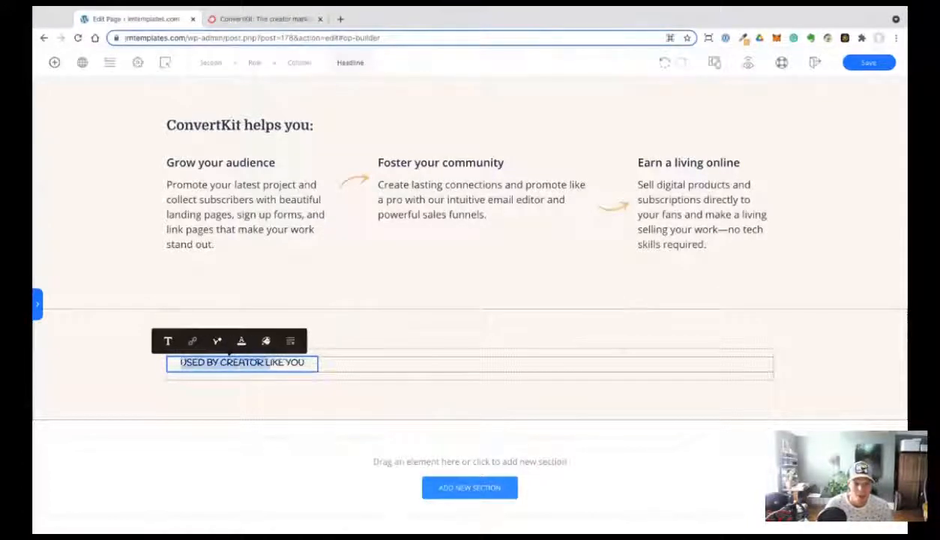
click(270, 362)
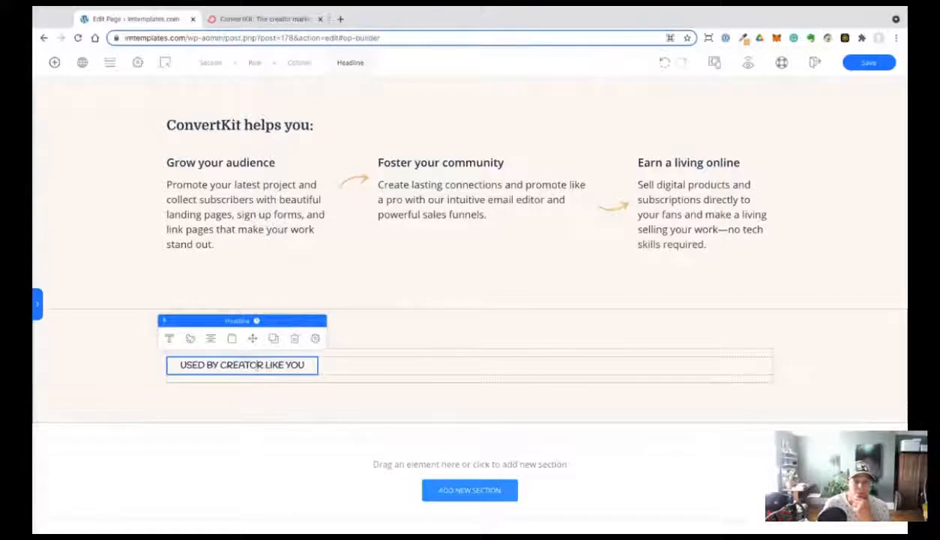
Apply the Circle style Drawing Line animation to the whole headline text, including the spaces at both ends.
triple_click(255, 363)
click(232, 343)
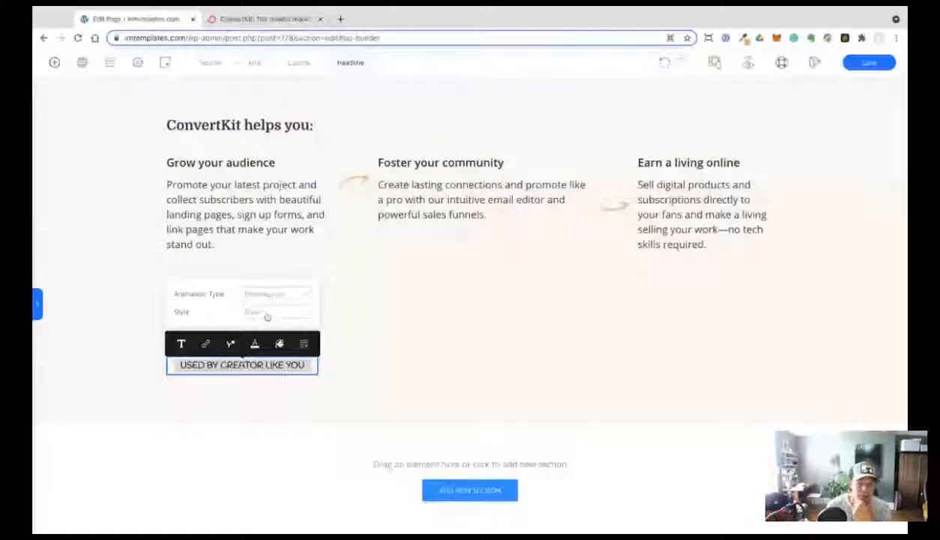
click(83, 391)
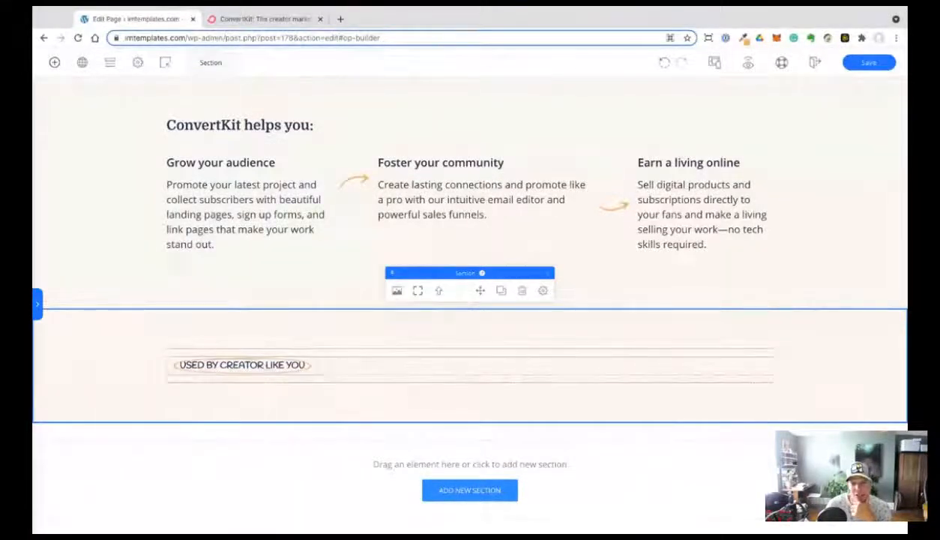
click(242, 365)
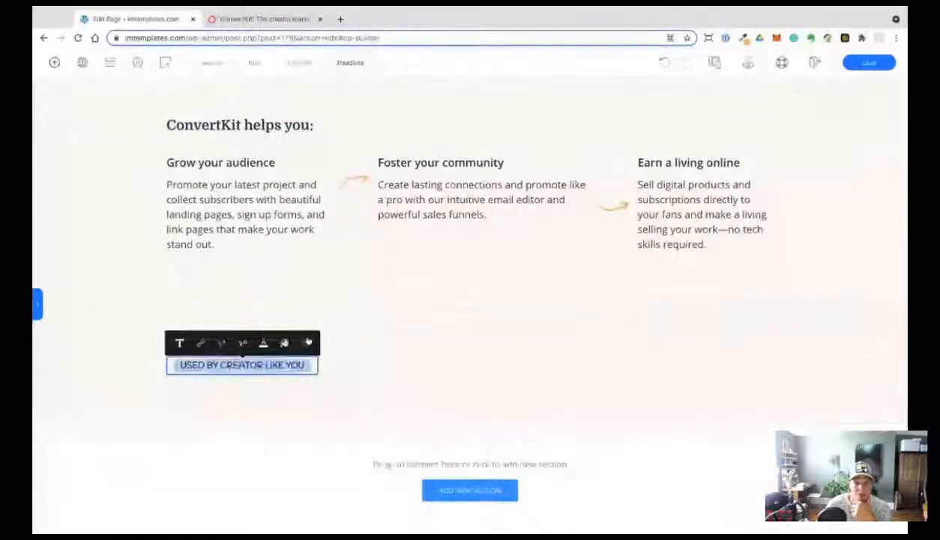
click(57, 355)
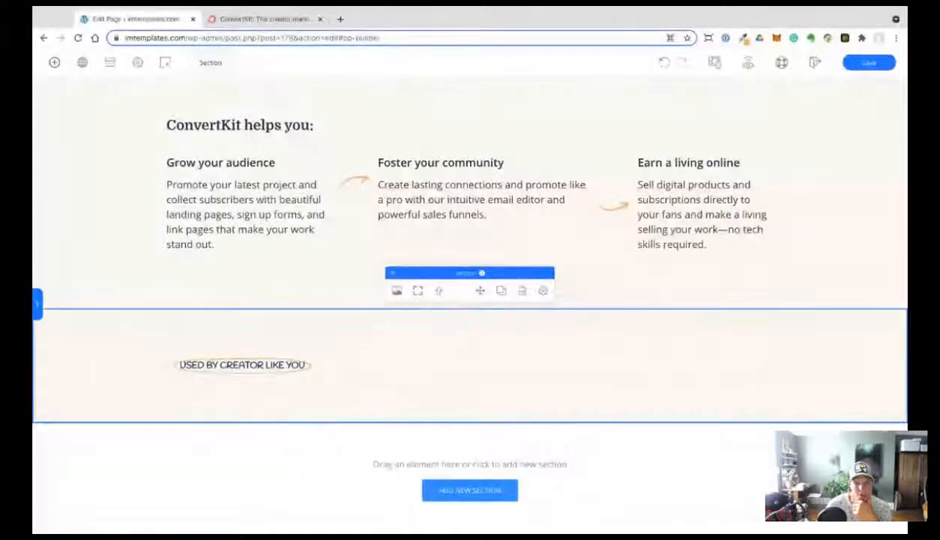
Compare the circled headline with the callout on the ConvertKit page, return to the page builder, and look through the text formatting options.
click(264, 19)
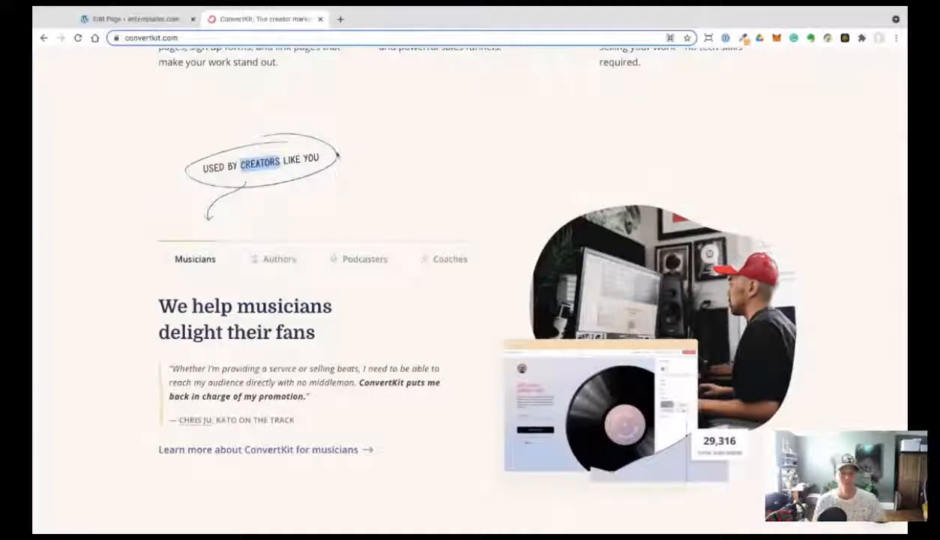
click(242, 157)
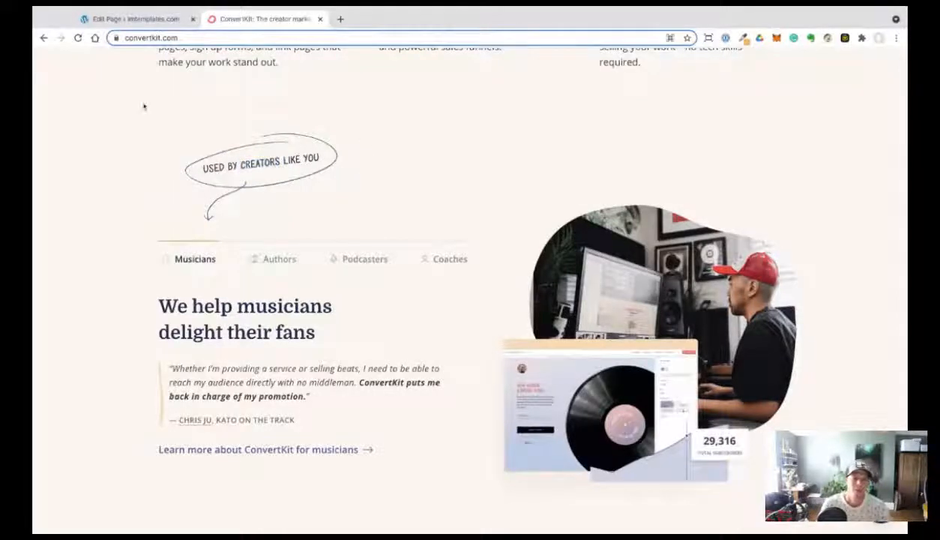
click(126, 25)
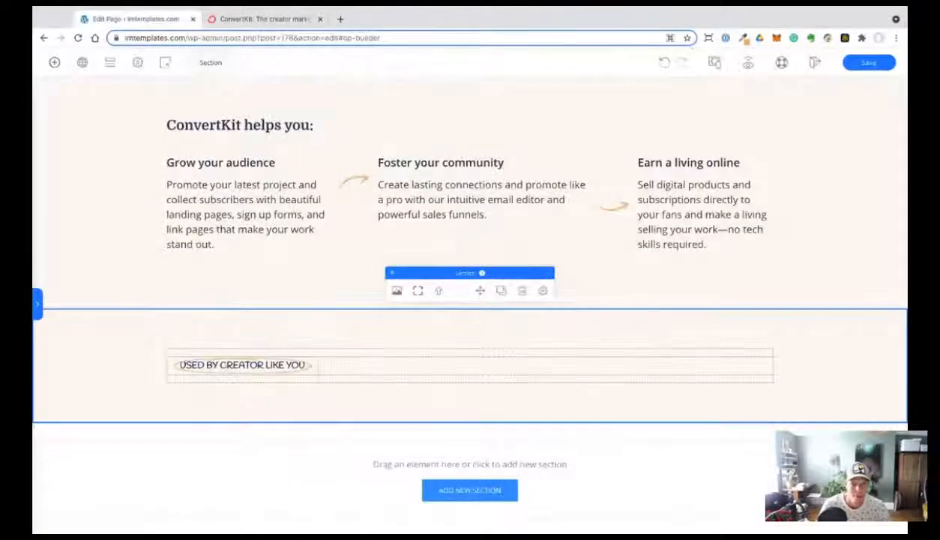
triple_click(242, 364)
click(180, 342)
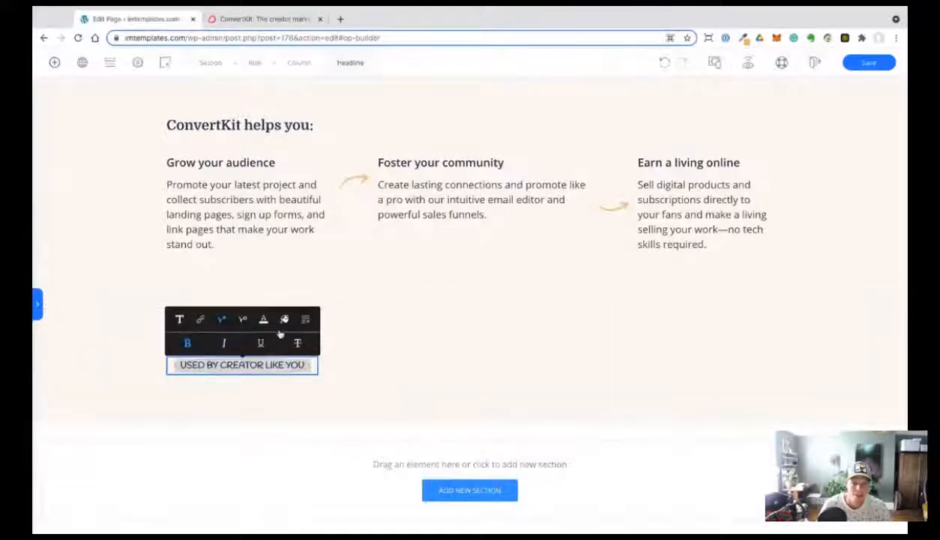
click(155, 428)
Set the circled headline's font size to 33.
click(241, 359)
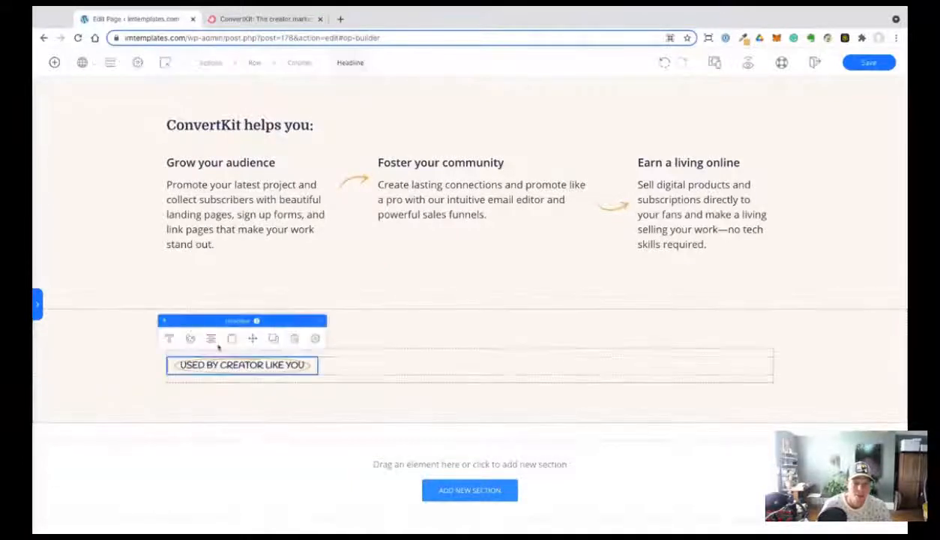
click(169, 338)
click(409, 323)
drag(360, 365, 378, 366)
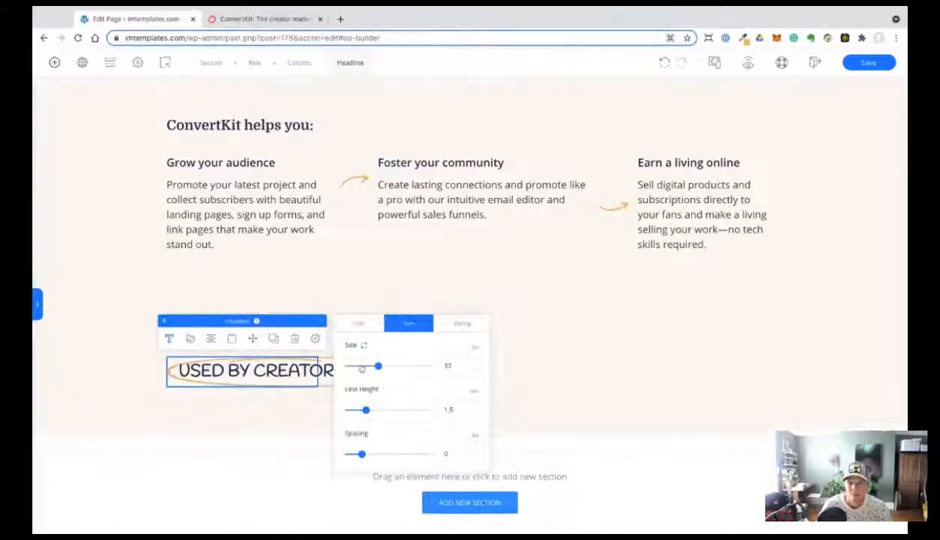
Try a navy text colour on the headline, undo the colour and size changes, and redo only the size change.
click(191, 338)
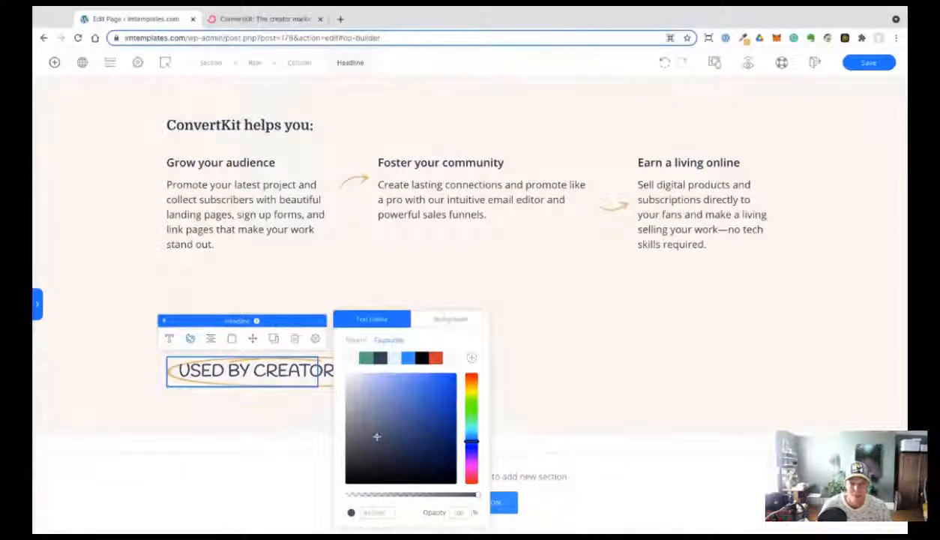
drag(409, 410, 424, 428)
click(663, 64)
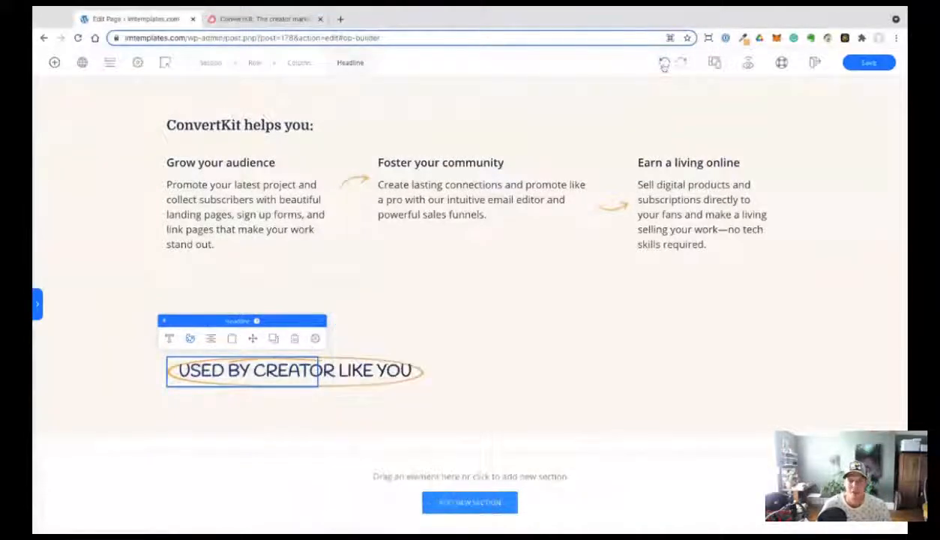
click(664, 65)
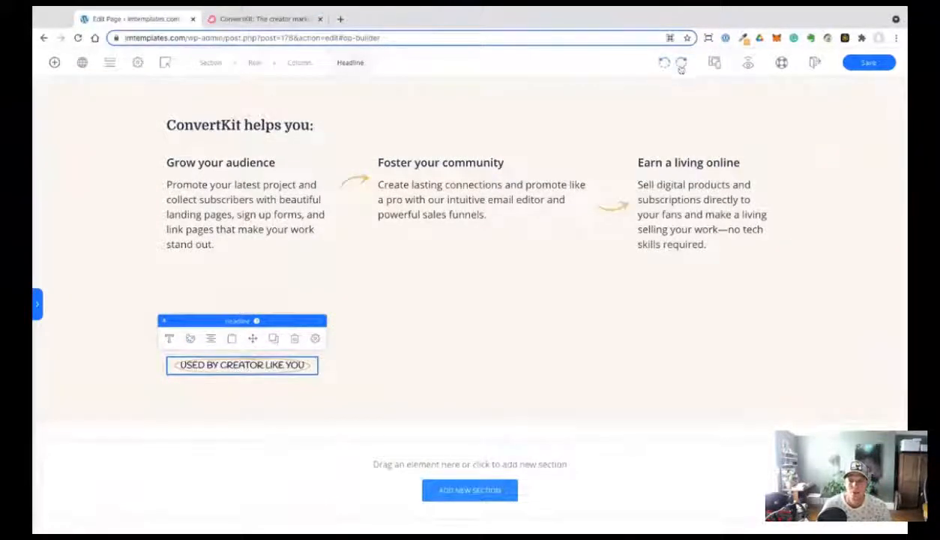
click(681, 63)
click(306, 403)
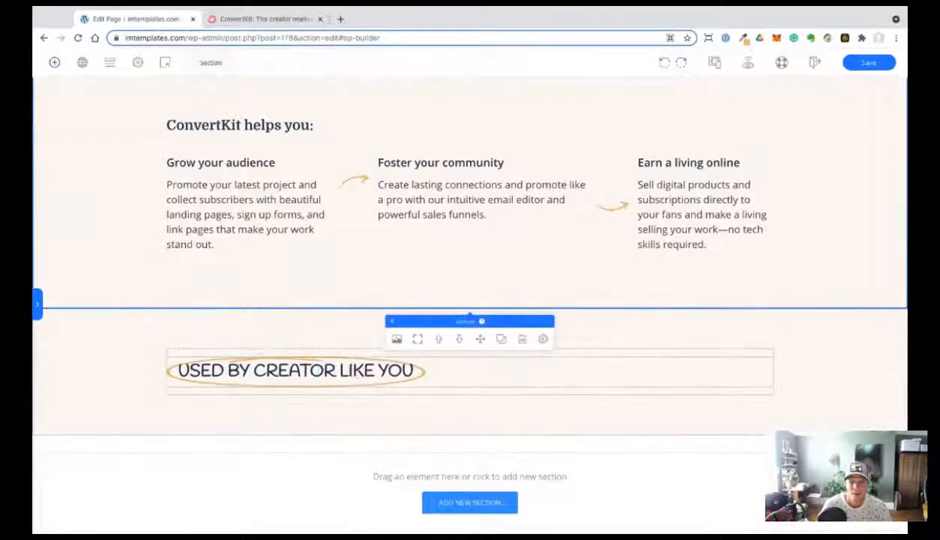
Check the tabs on the ConvertKit page, search the builder's elements for "sw", and place a 2 Panel Switcher below the circled headline.
click(217, 22)
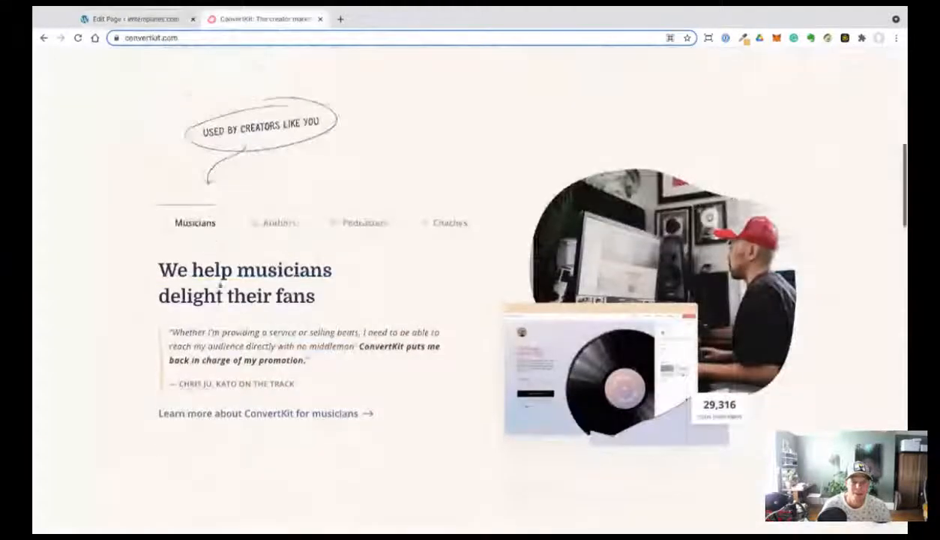
click(124, 19)
click(55, 62)
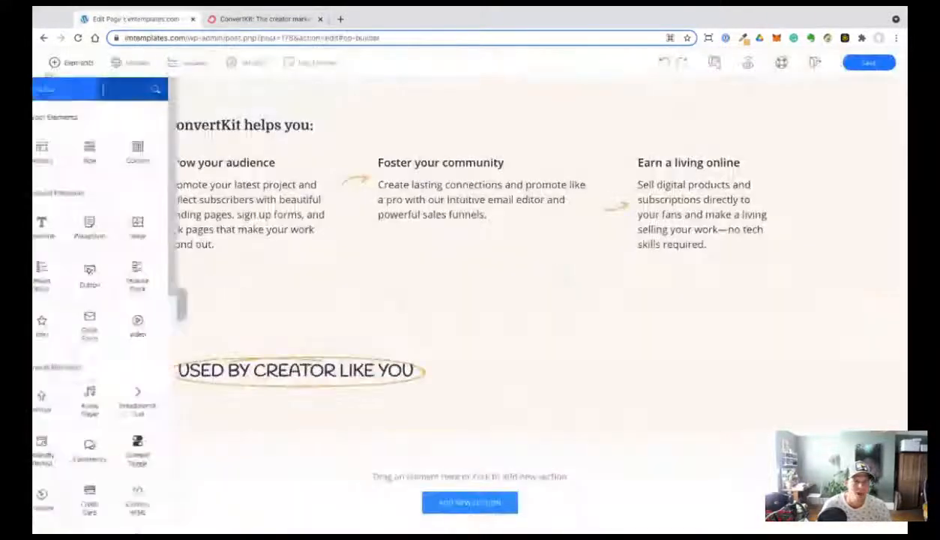
scroll(111, 390, down, 3)
scroll(118, 160, up, 3)
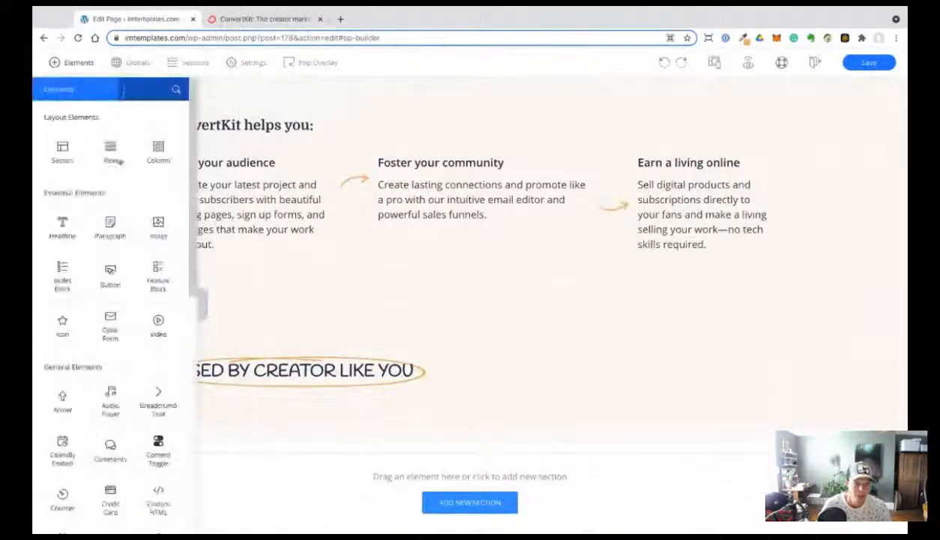
click(125, 89)
text(sw)
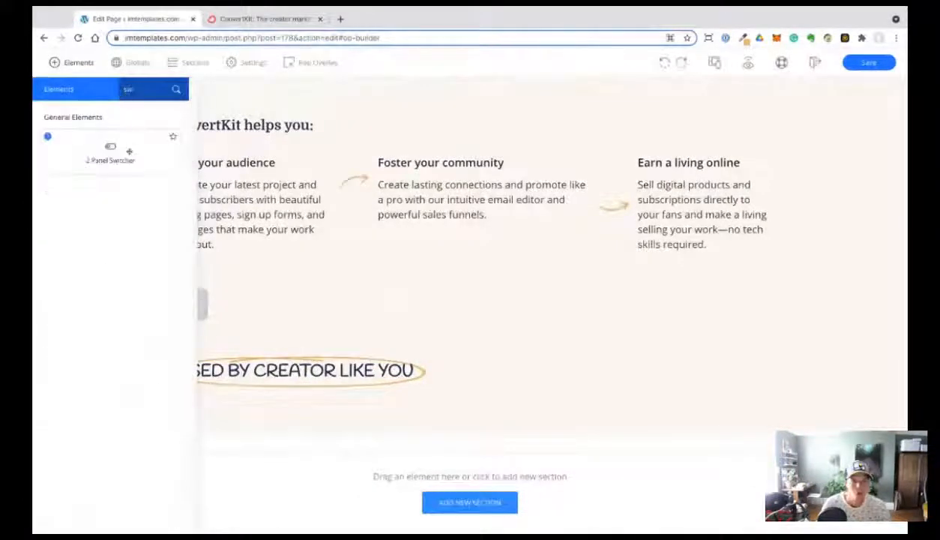
drag(129, 152, 391, 385)
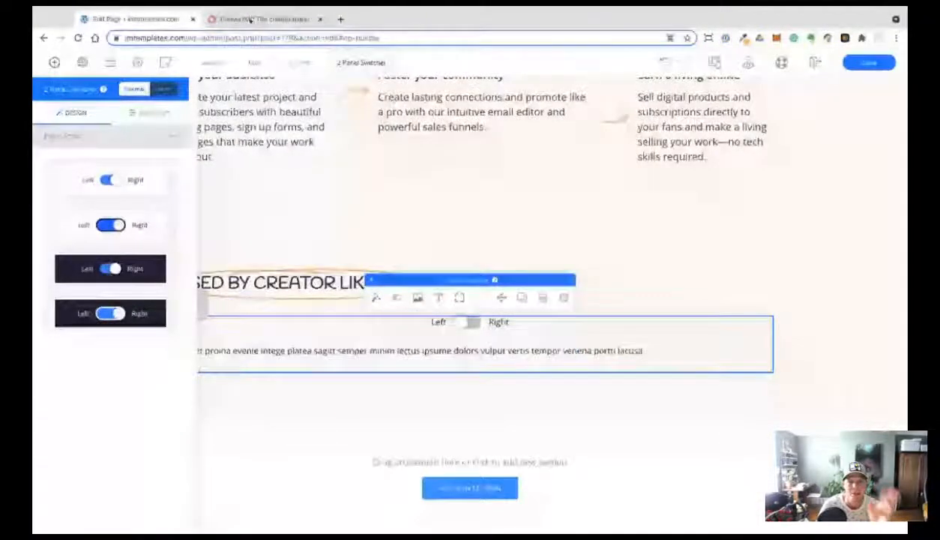
Check the creator tabs section on the ConvertKit page again, return to the page builder, and delete the 2 Panel Switcher.
click(250, 19)
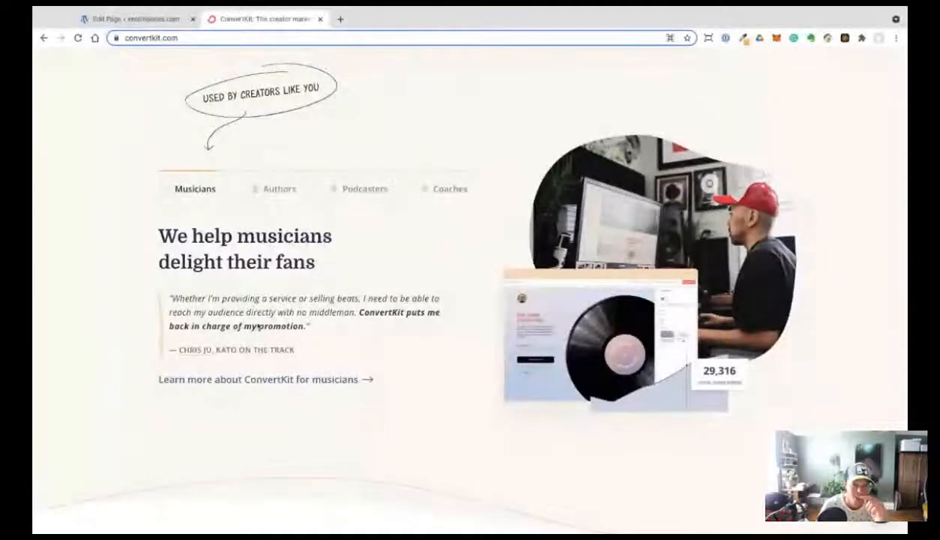
scroll(336, 279, up, 2)
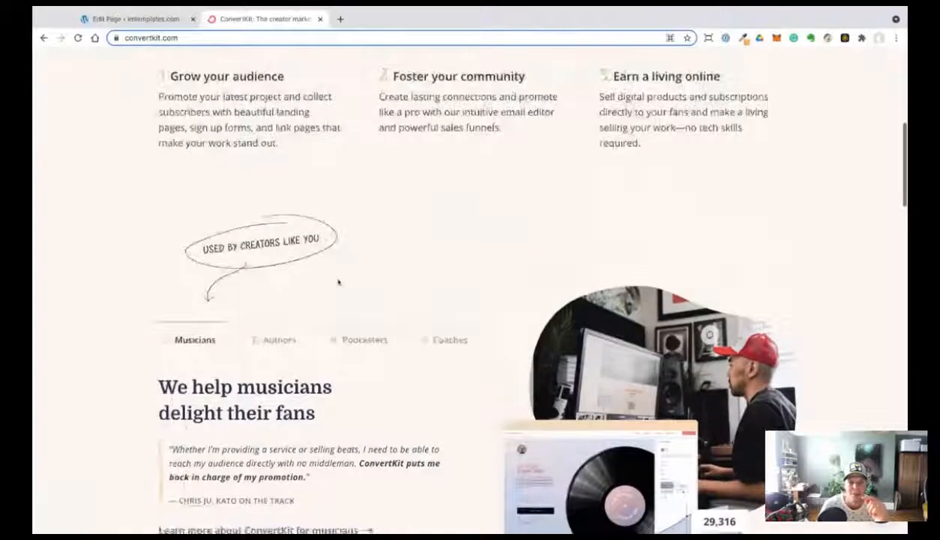
scroll(336, 279, down, 2)
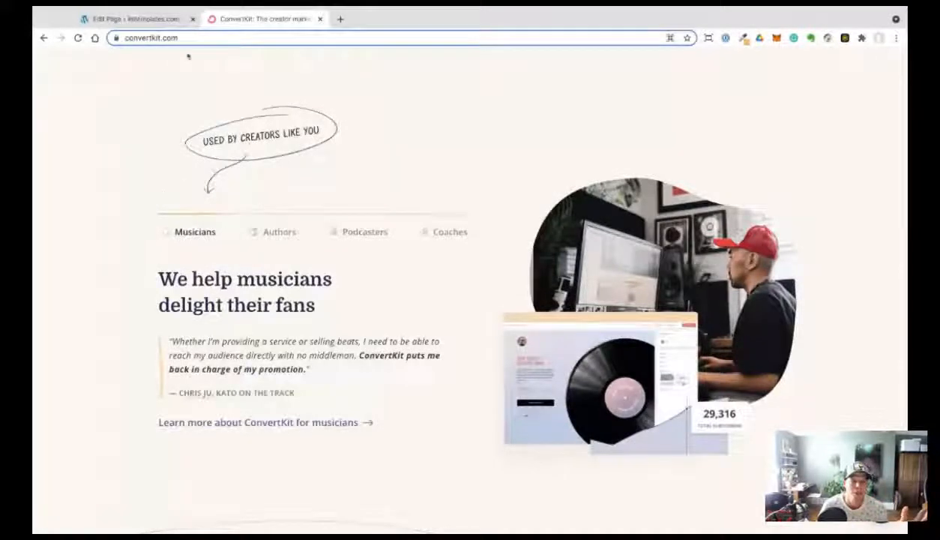
click(162, 24)
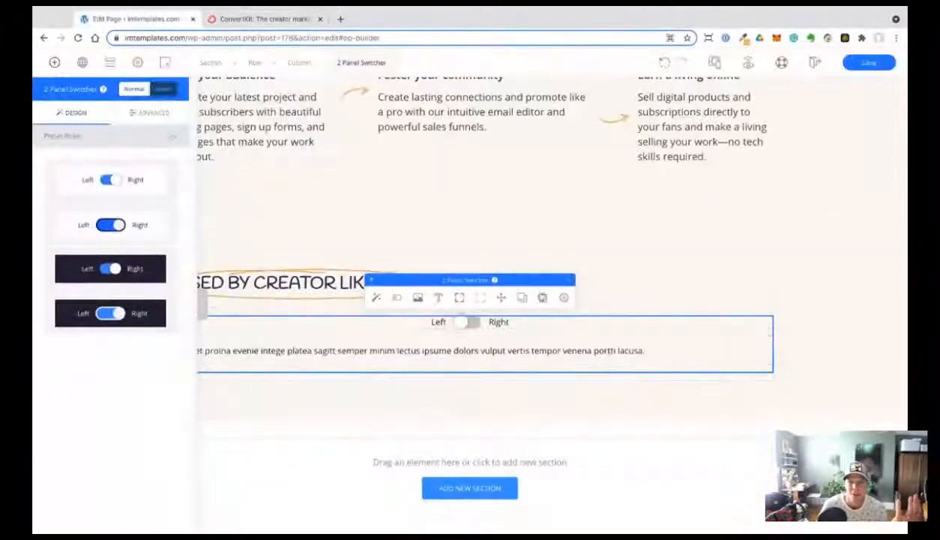
click(541, 302)
Duplicate the empty column below the circled headline to get two columns, and compare the layout with the ConvertKit page.
click(388, 363)
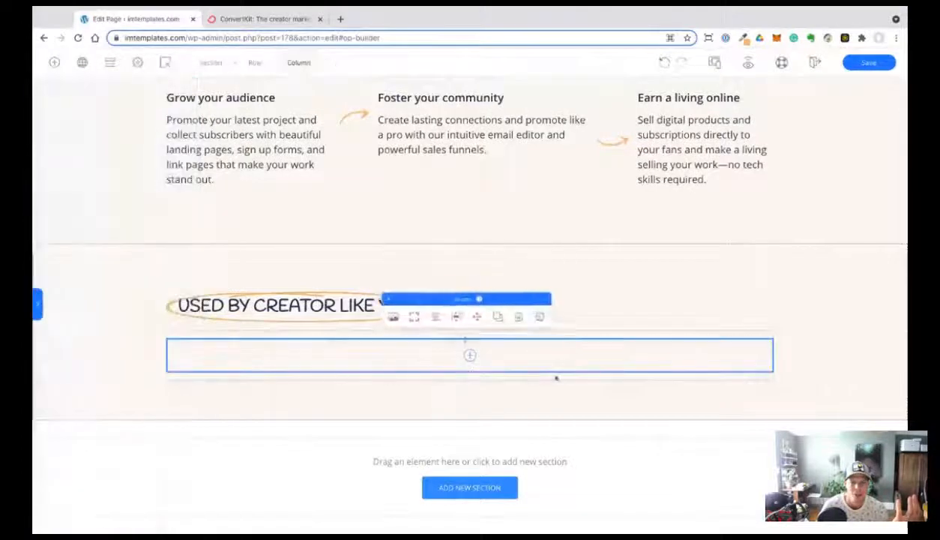
click(501, 321)
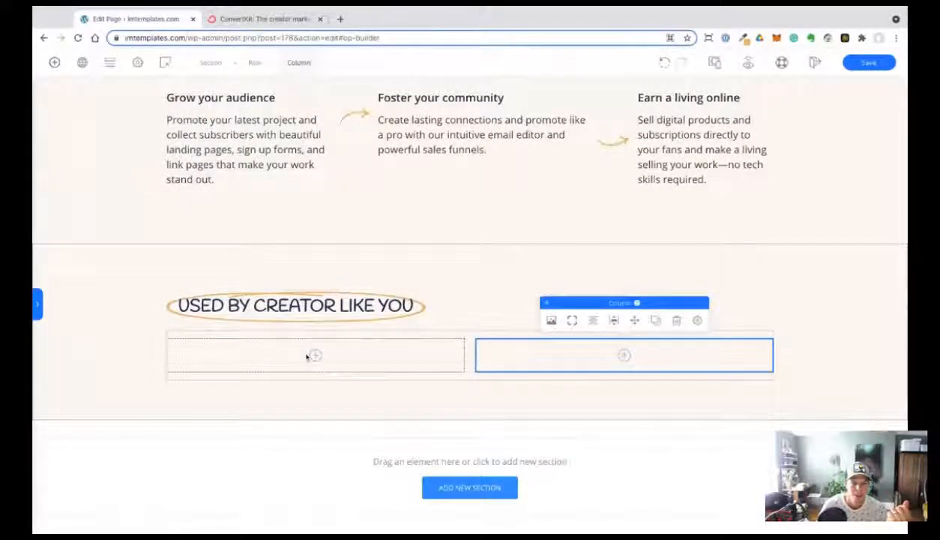
click(264, 20)
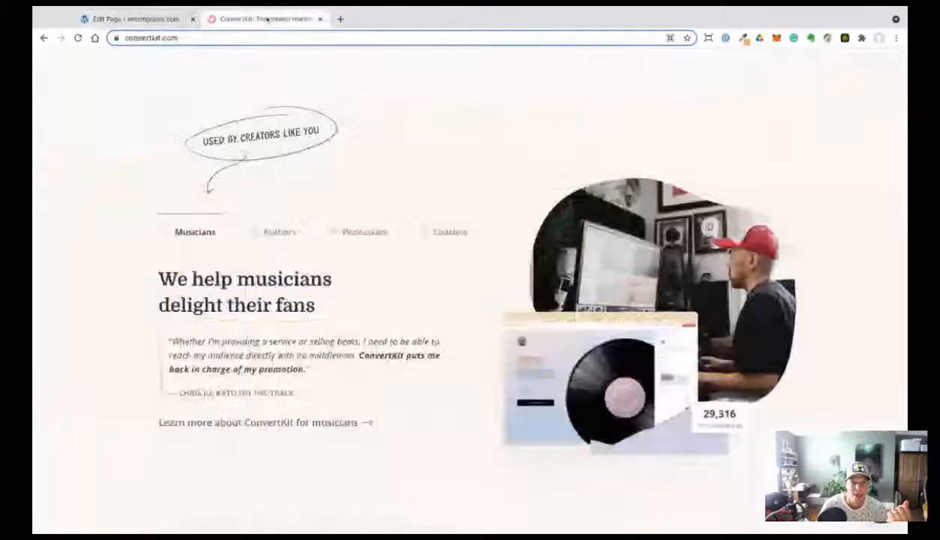
click(144, 19)
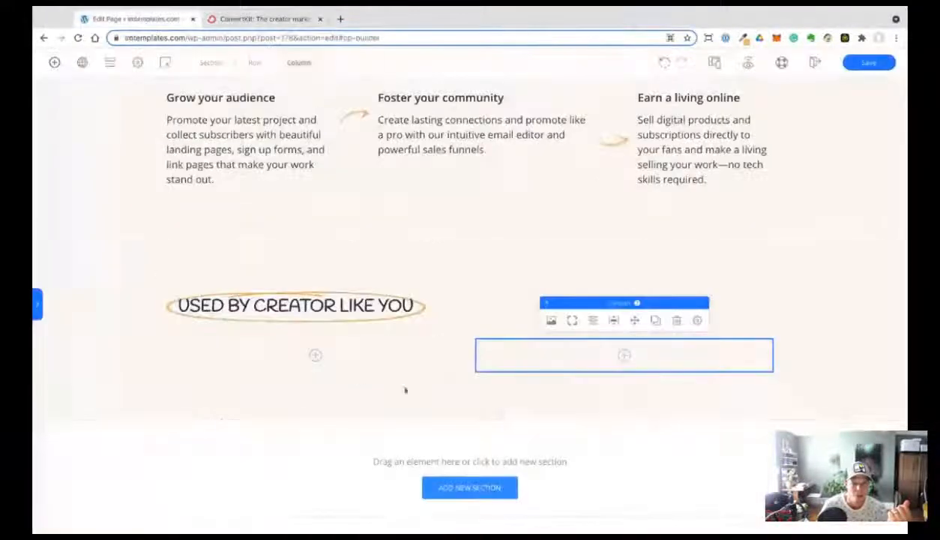
Search the elements for "tex" and place an Icon With Text element in the first column below the circled headline.
click(338, 354)
click(57, 64)
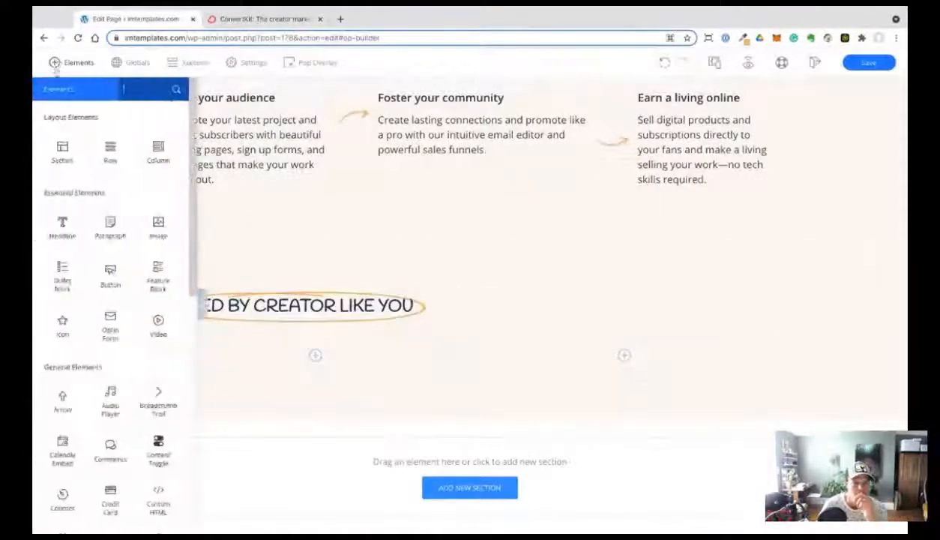
text(tex)
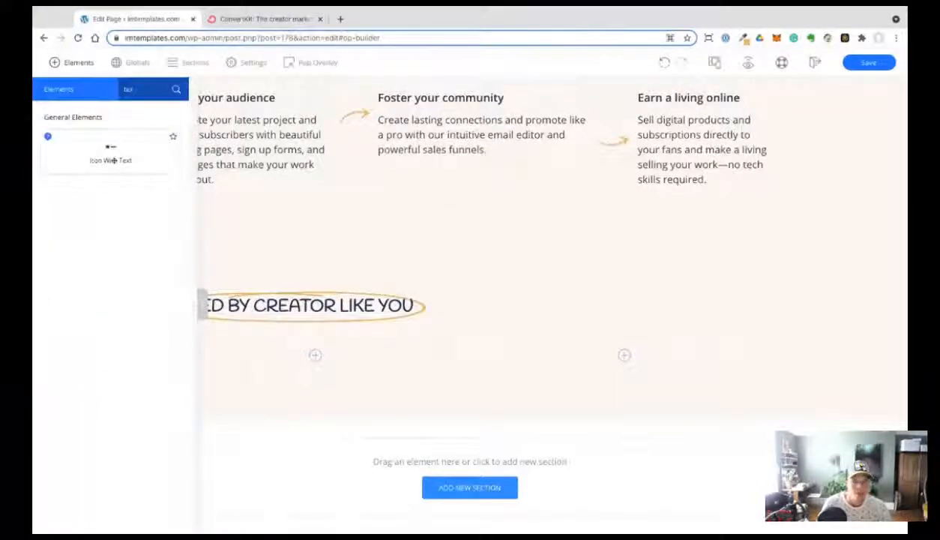
drag(114, 160, 286, 349)
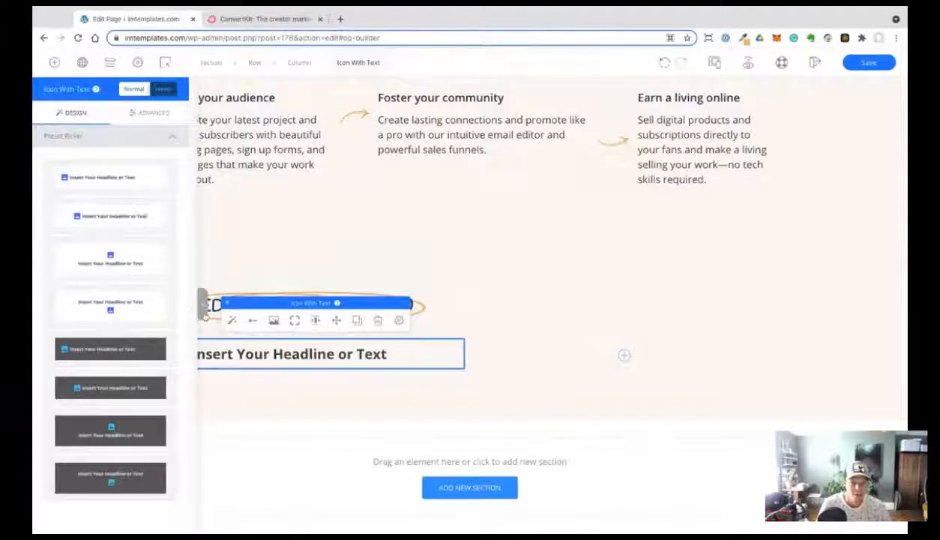
Replace the Icon With Text placeholder with "Musicians", checking the spelling against the ConvertKit page.
click(201, 305)
triple_click(290, 352)
text(Musicians)
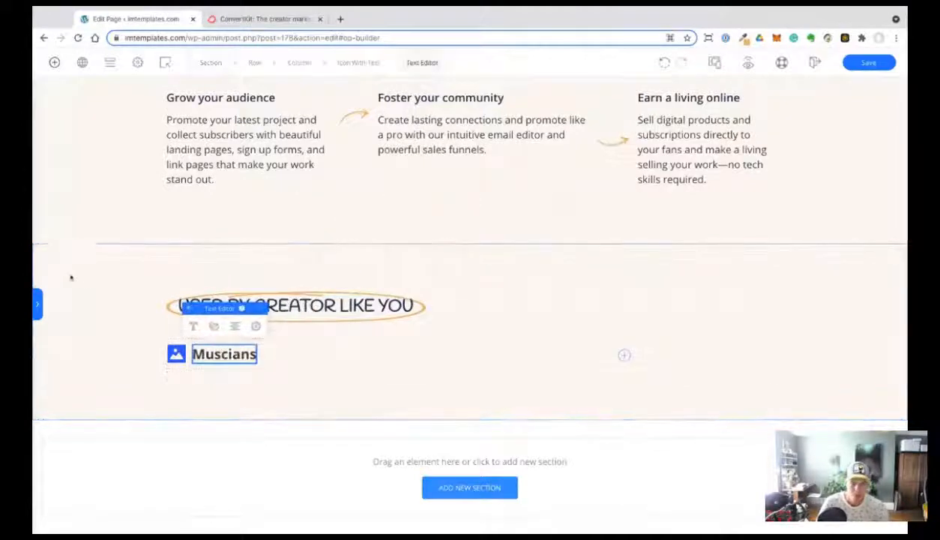
click(240, 19)
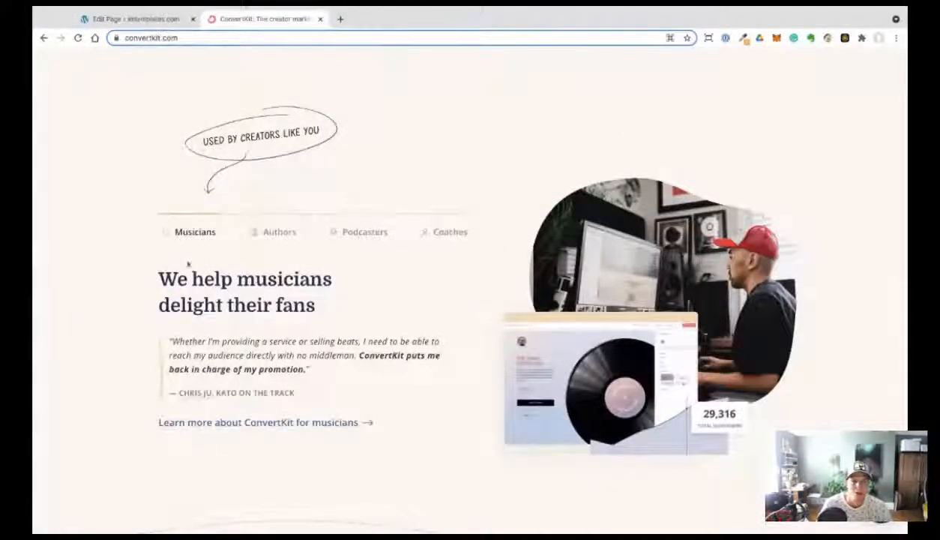
click(139, 20)
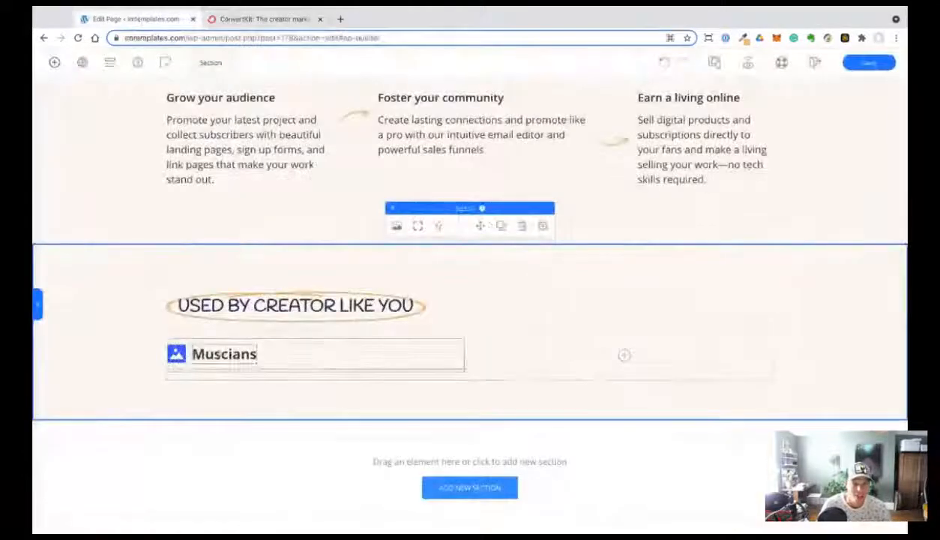
click(664, 63)
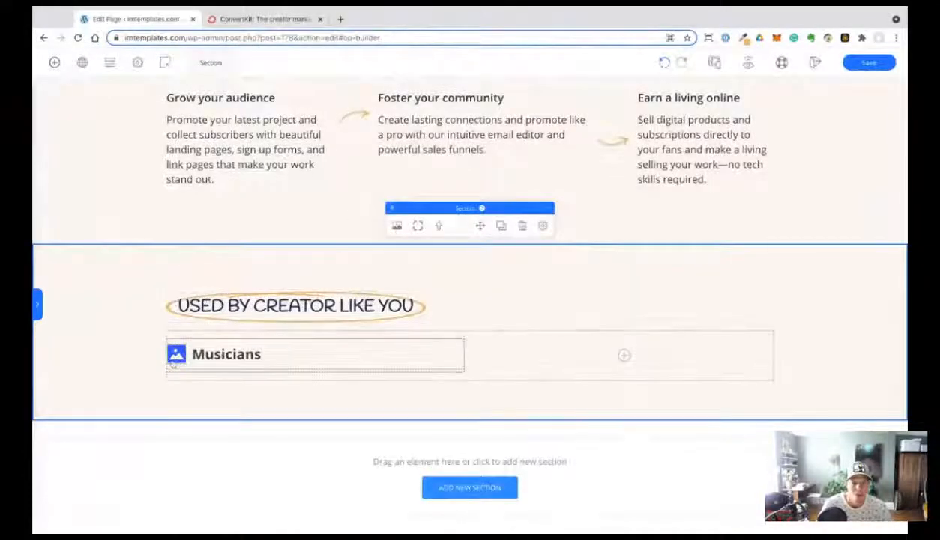
Search the icons for "head" and change the icon beside "Musicians" to the outlined headphones.
click(176, 353)
click(124, 325)
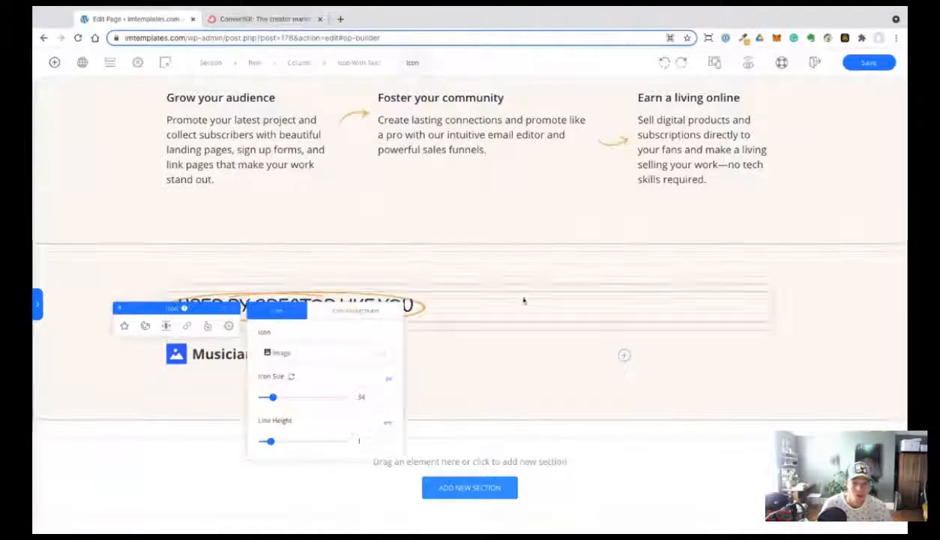
click(319, 356)
text(head)
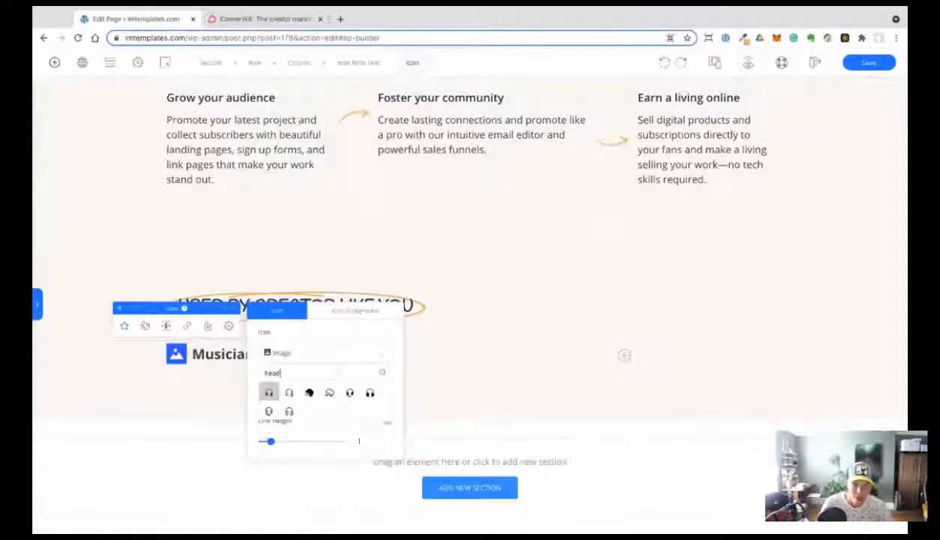
click(289, 411)
Compare the headphones icon with the ConvertKit page and recolour it with the recently used light orange.
click(259, 19)
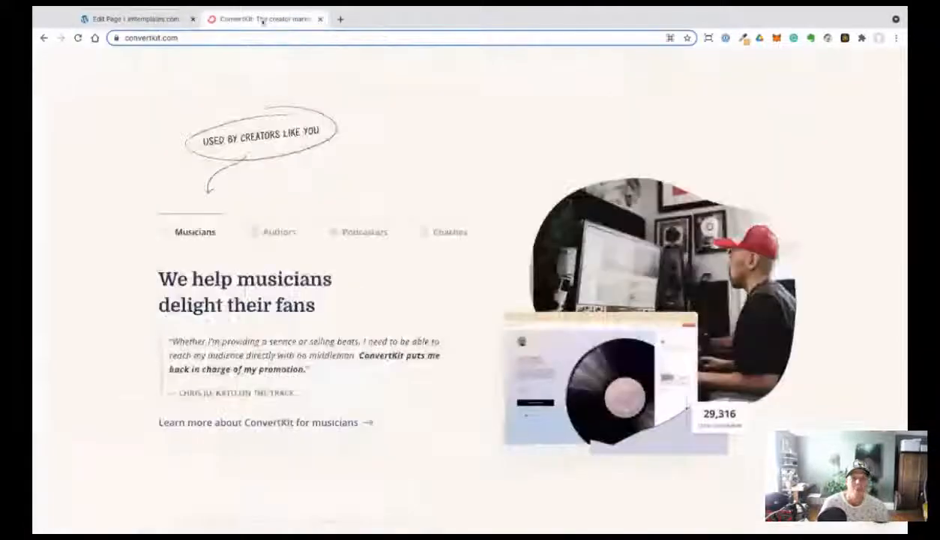
click(160, 19)
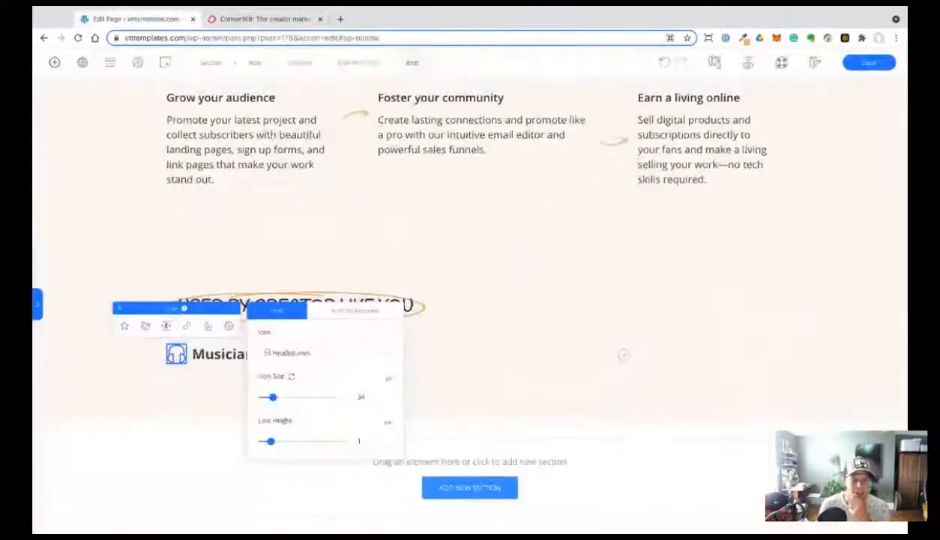
click(146, 327)
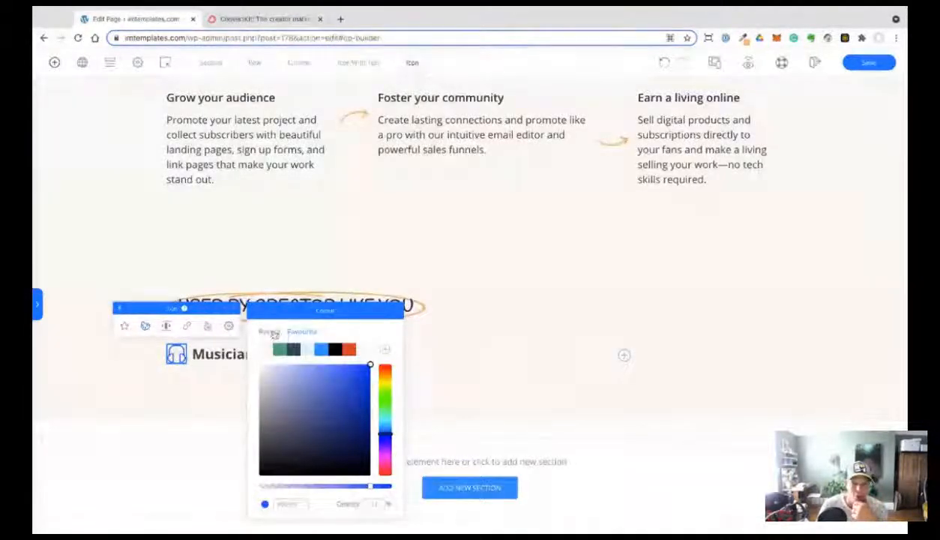
click(271, 332)
click(307, 349)
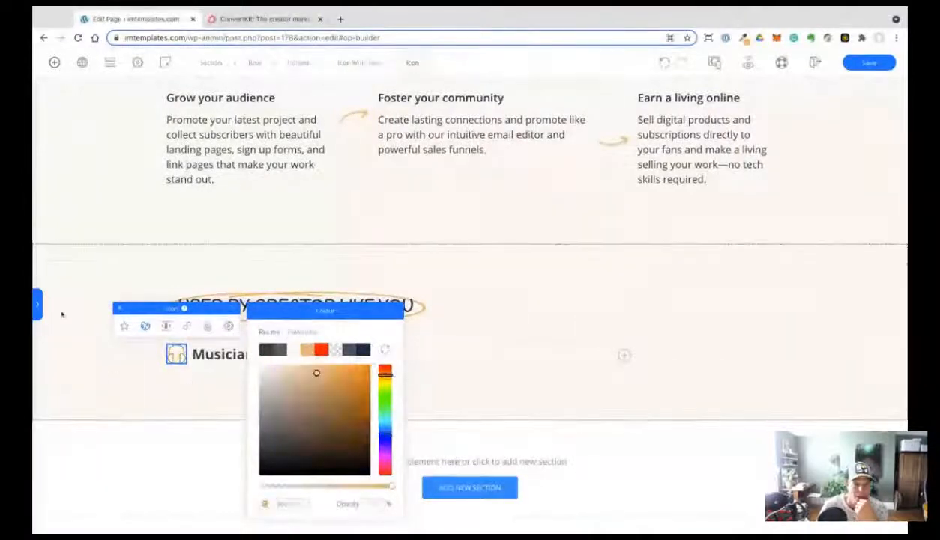
click(80, 256)
Check the tab label on the ConvertKit page and set the "Musicians" text colour to the dark slate favourite.
key(ctrl+Tab)
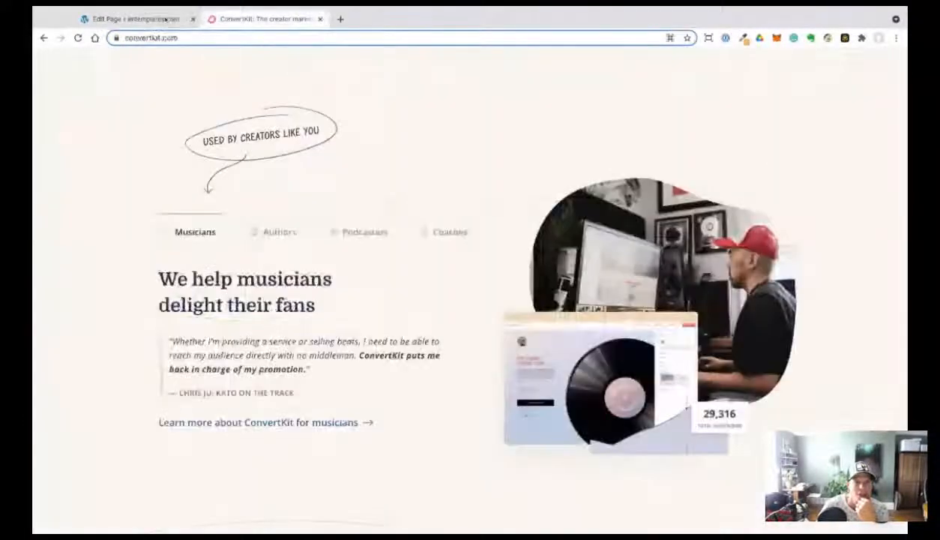
click(166, 19)
click(225, 354)
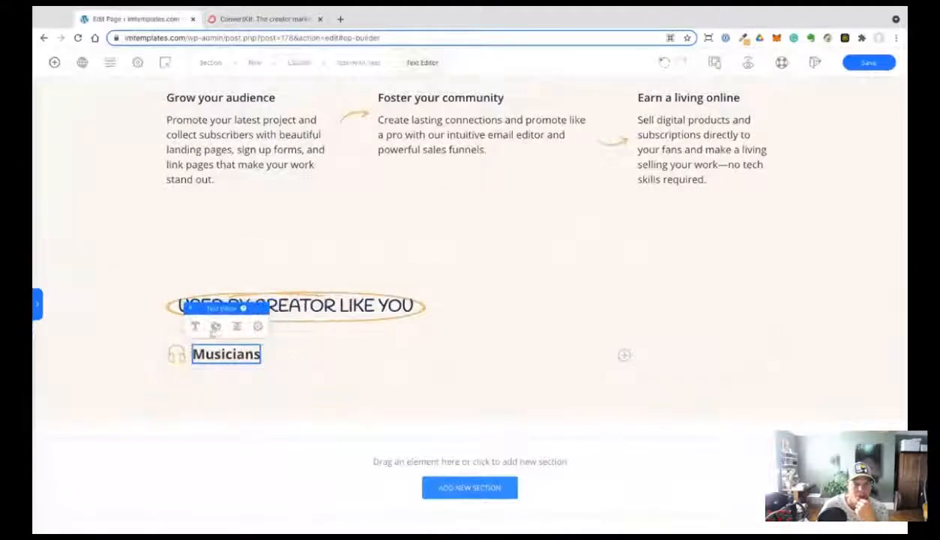
click(215, 327)
click(314, 350)
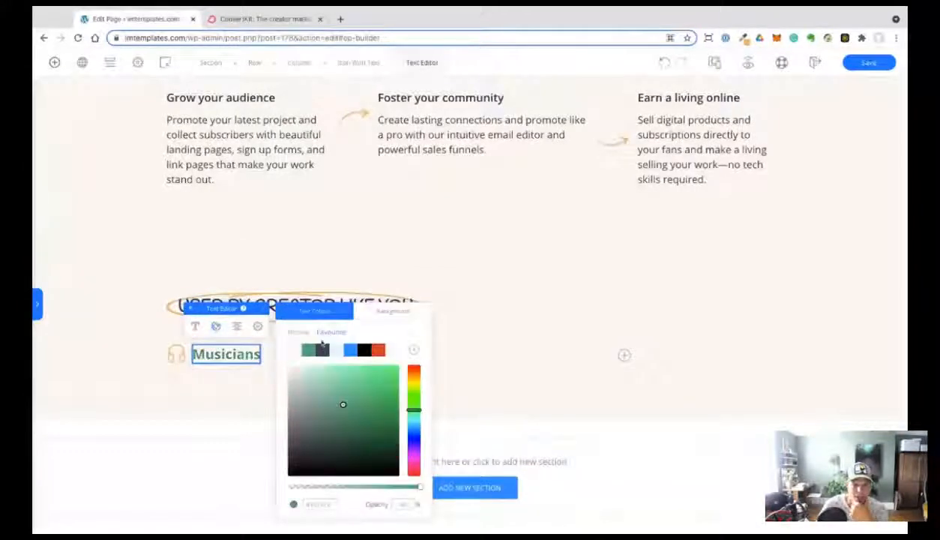
click(322, 349)
click(301, 333)
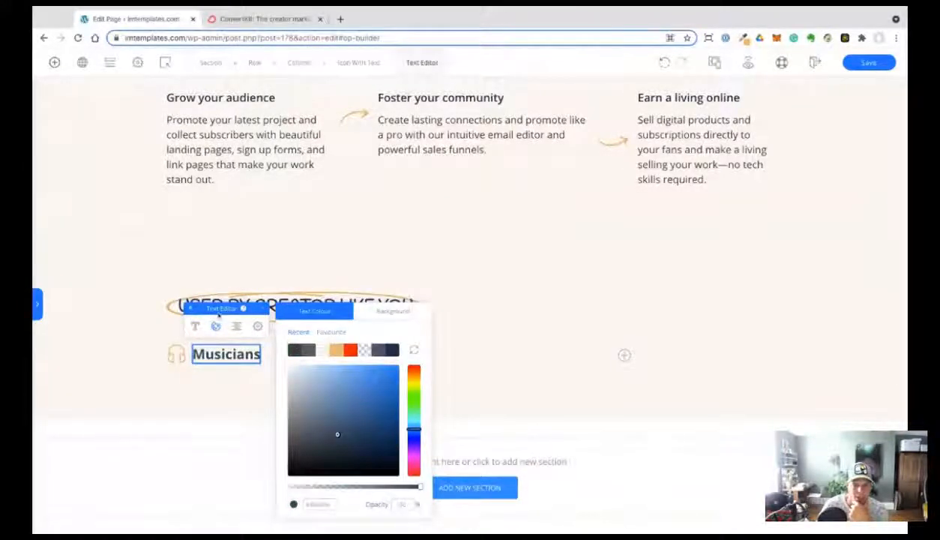
Set the font weight of the "Musicians" text to Normal and bring up its size settings.
click(196, 327)
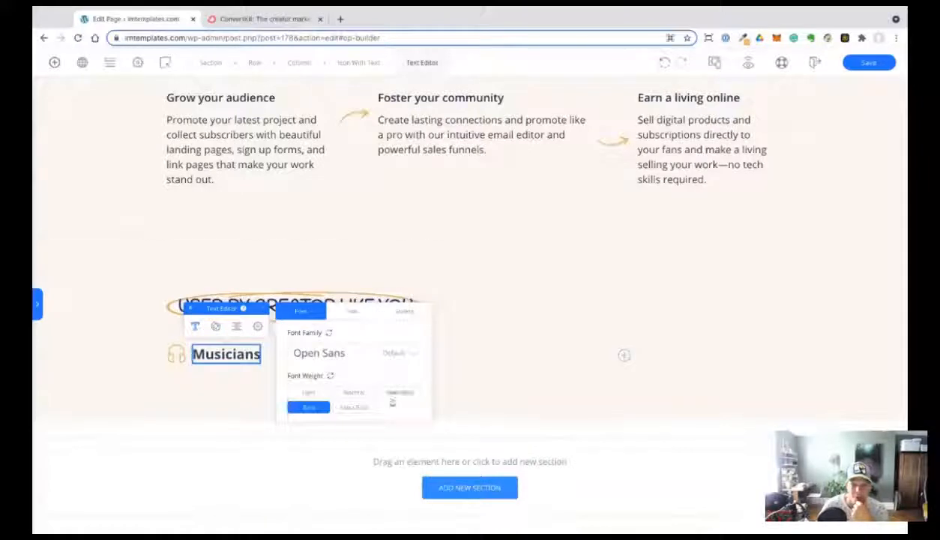
click(399, 393)
click(356, 393)
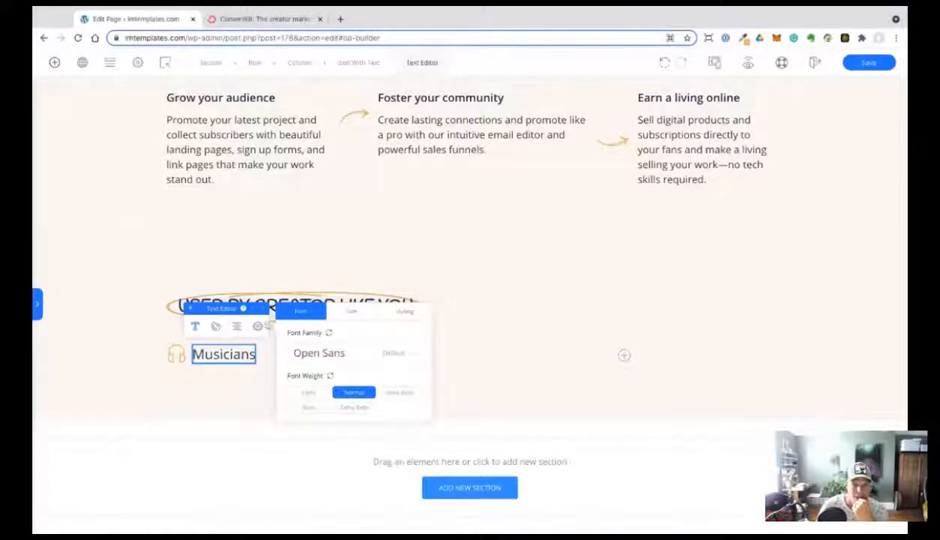
click(344, 312)
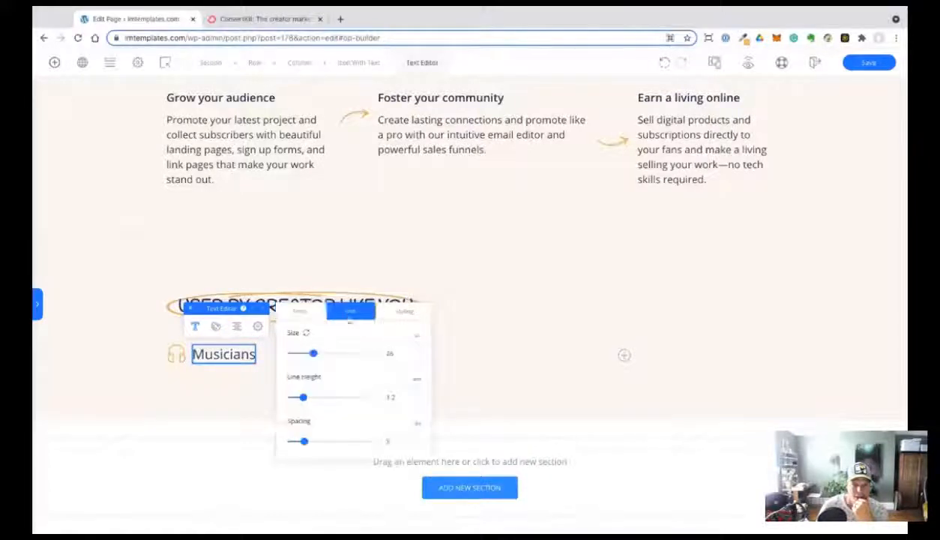
Set the "Musicians" Icon With Text element's spacing to 6 px and its size to 19 px.
click(347, 63)
click(250, 321)
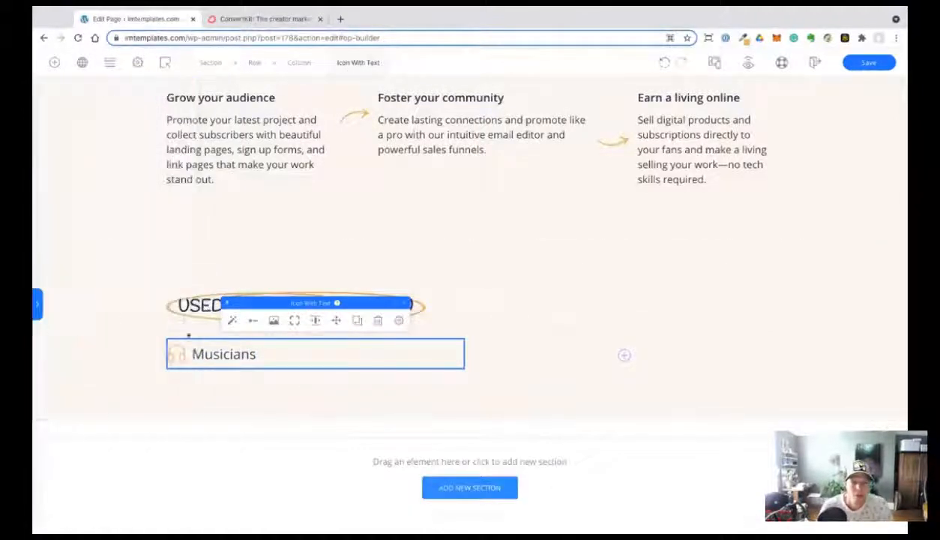
click(254, 320)
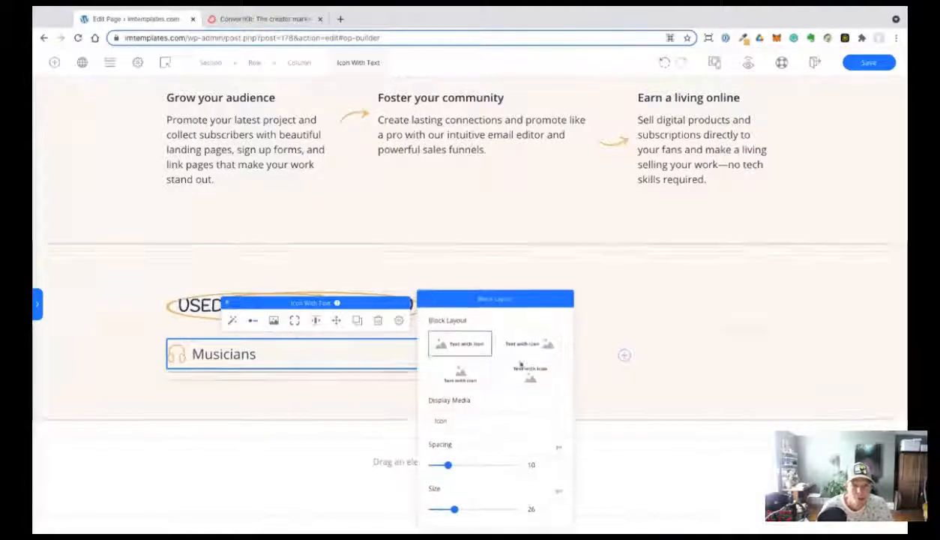
drag(488, 463, 443, 465)
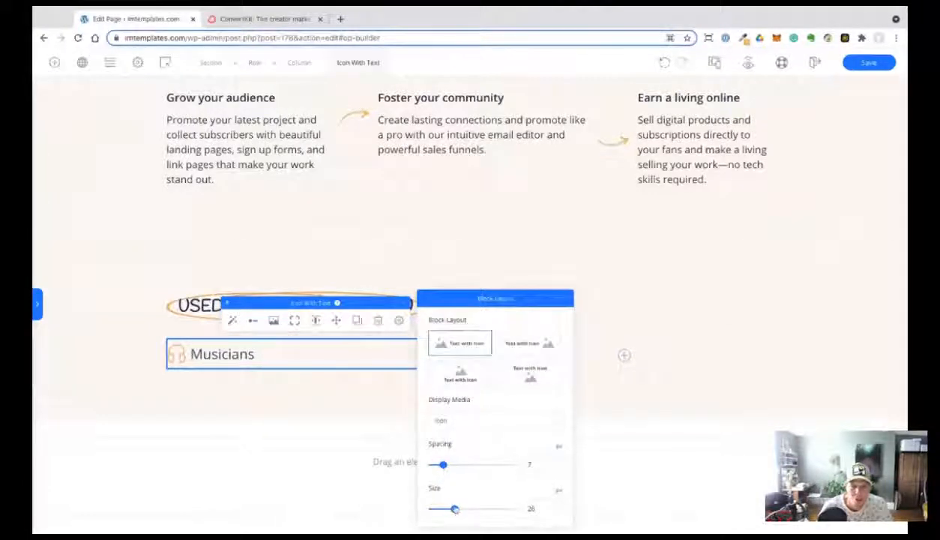
drag(455, 510, 445, 509)
drag(443, 465, 445, 465)
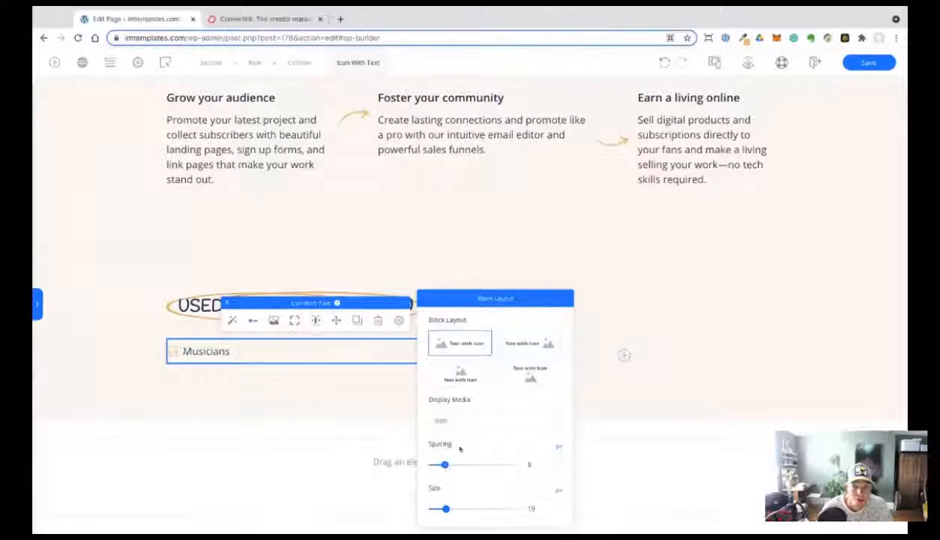
Compare the label with the ConvertKit page's Musicians tab and give the "Musicians" text a heavier font weight.
click(256, 21)
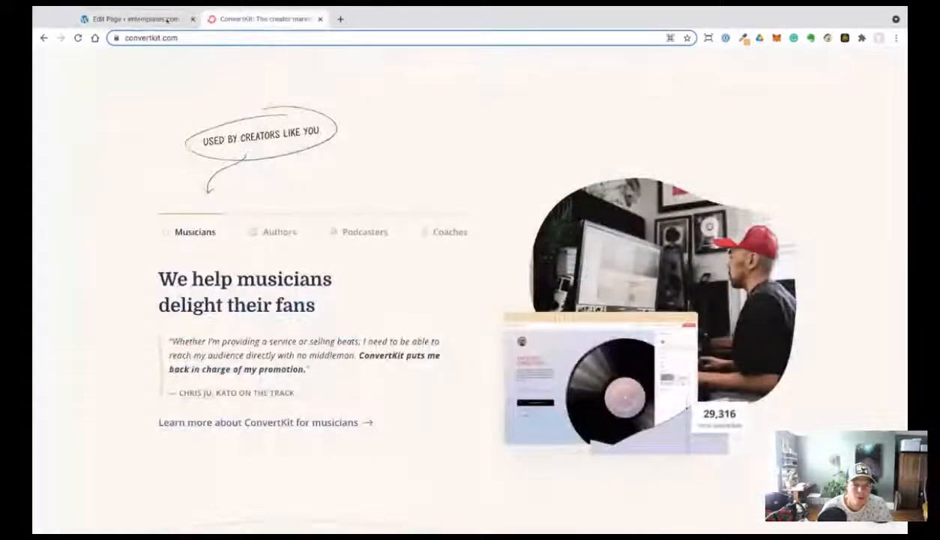
click(164, 19)
click(252, 357)
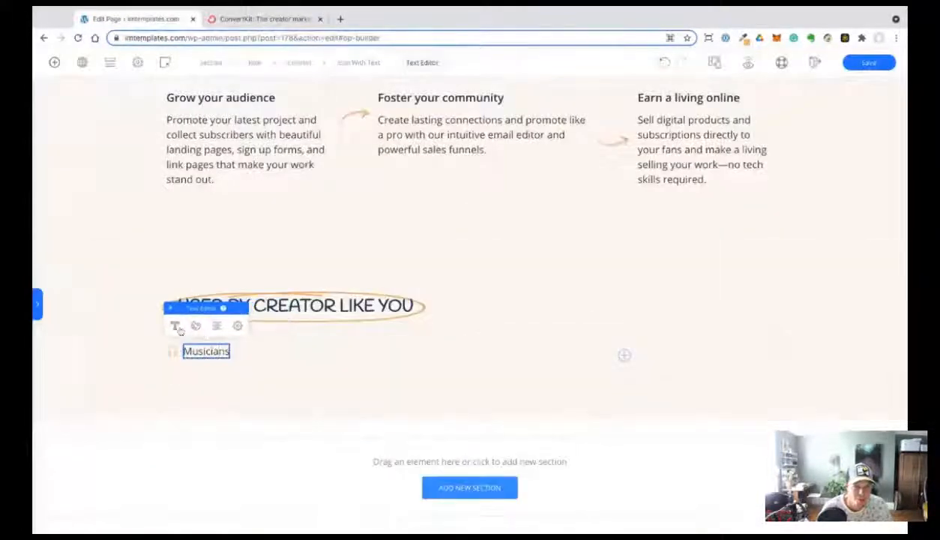
click(174, 326)
click(379, 393)
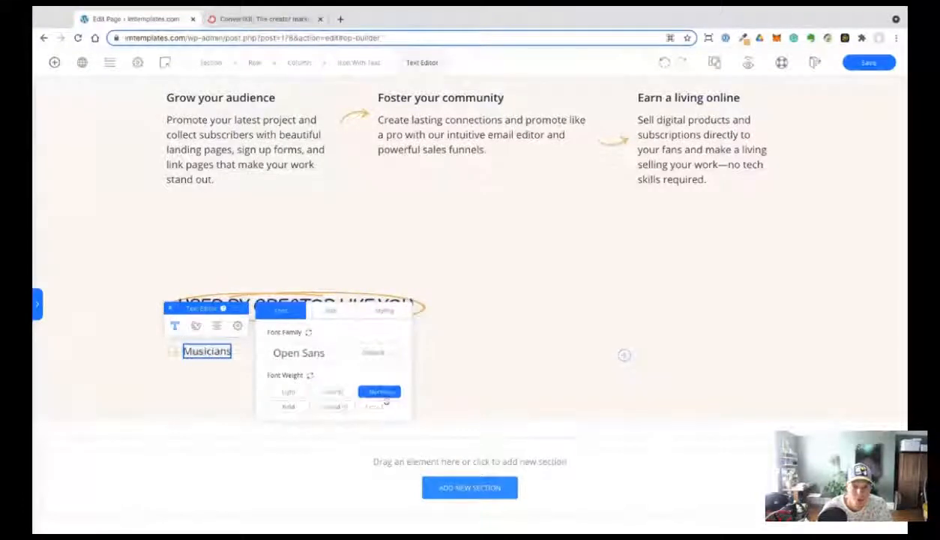
Set the "Musicians" text's font weight to Bold and fine-tune its size.
click(290, 406)
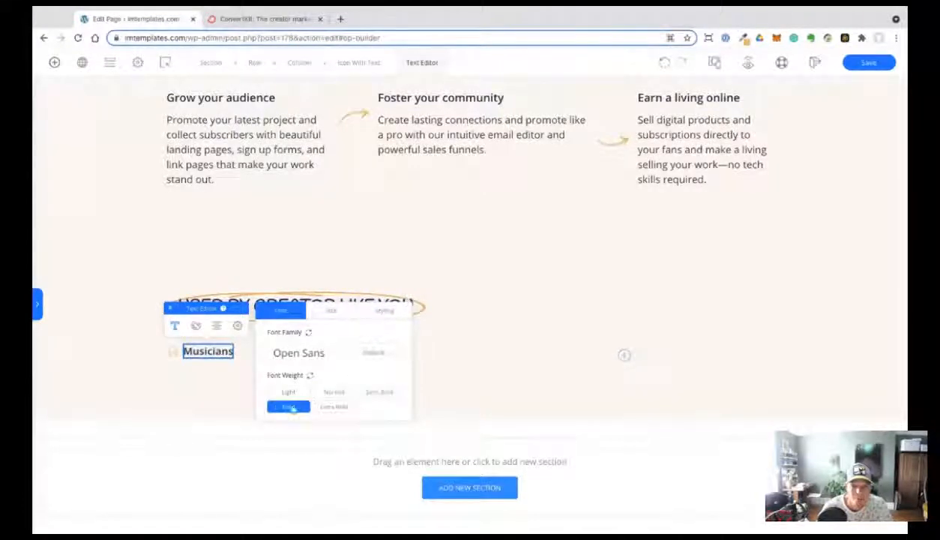
click(330, 312)
drag(289, 359, 290, 359)
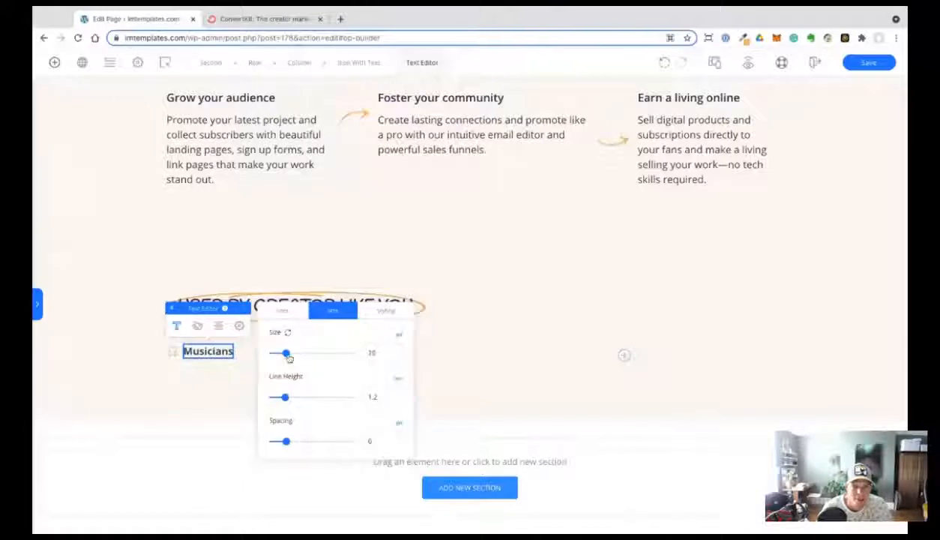
click(95, 281)
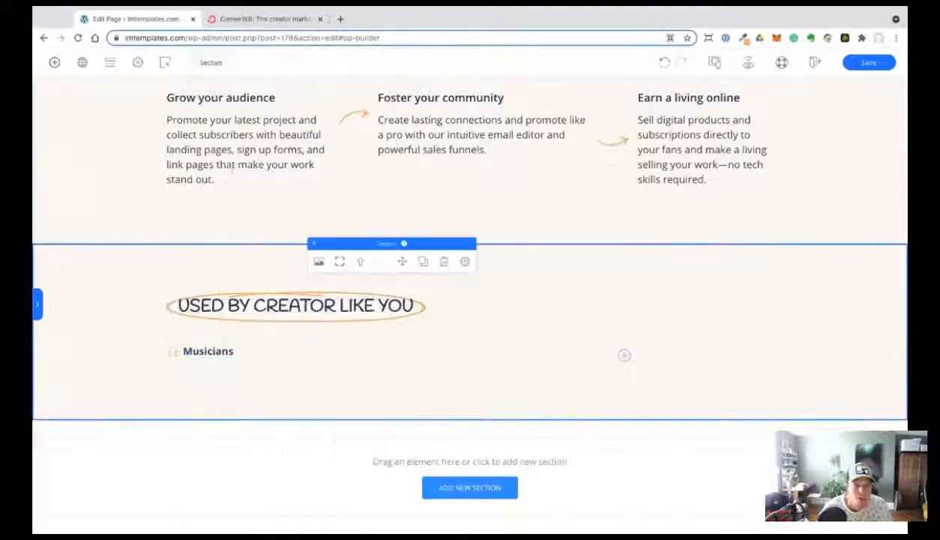
Check the tabs on the ConvertKit page and add a Horizontal Line element directly above the "Musicians" label in its column.
click(255, 19)
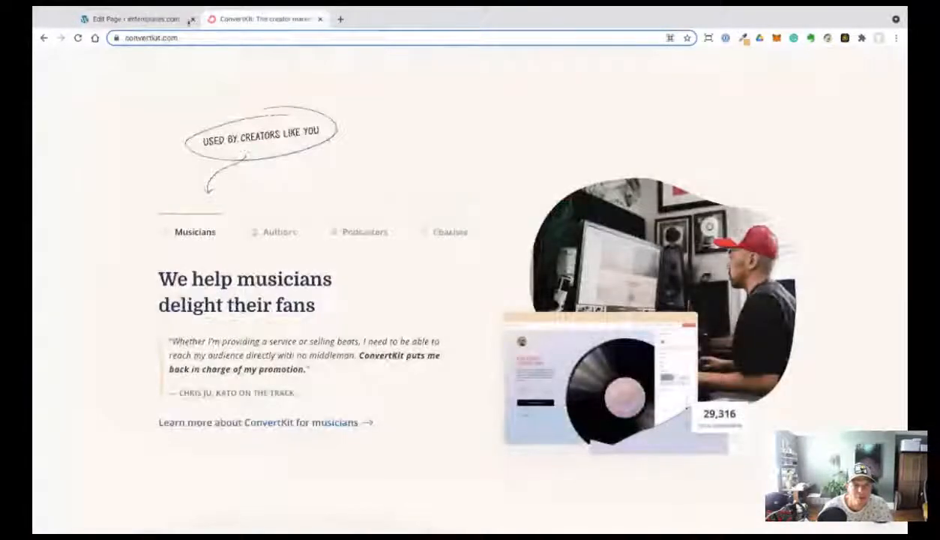
click(139, 19)
click(55, 63)
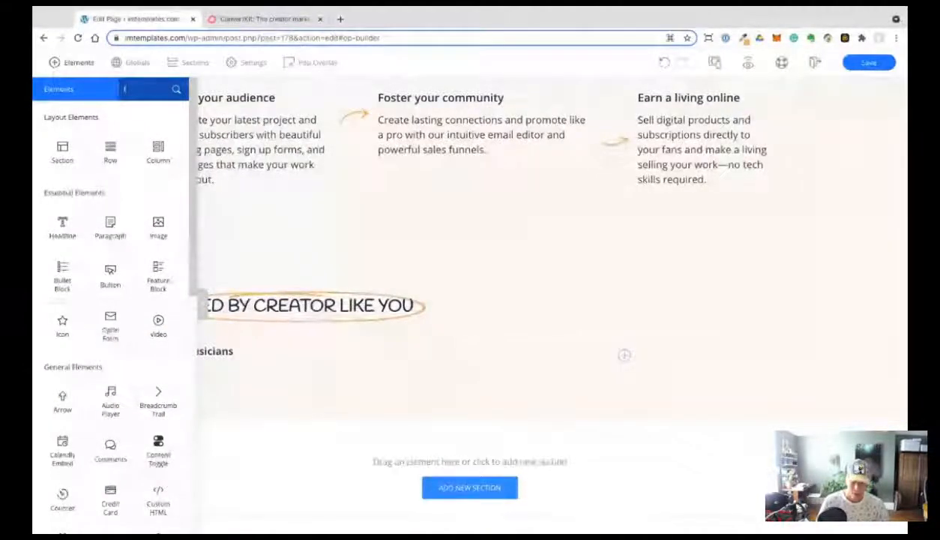
text(line)
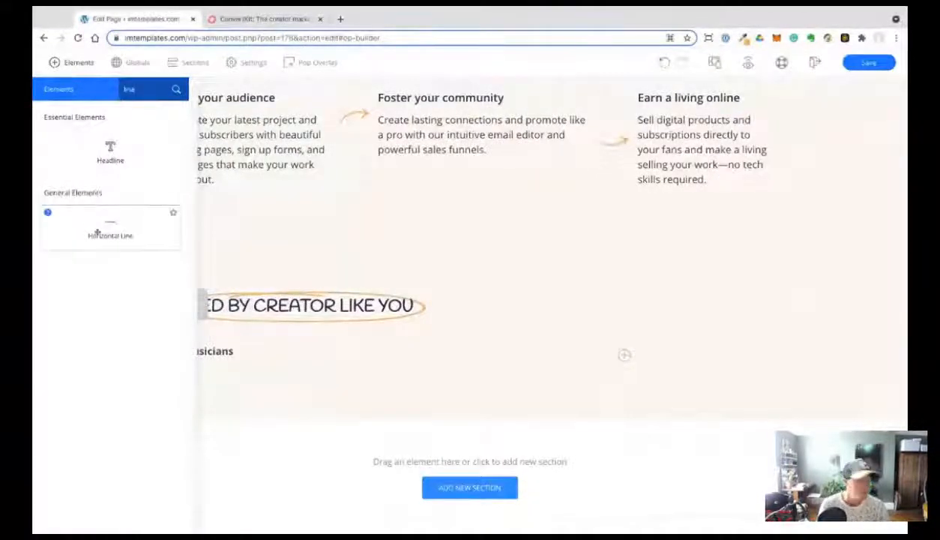
drag(97, 233, 231, 324)
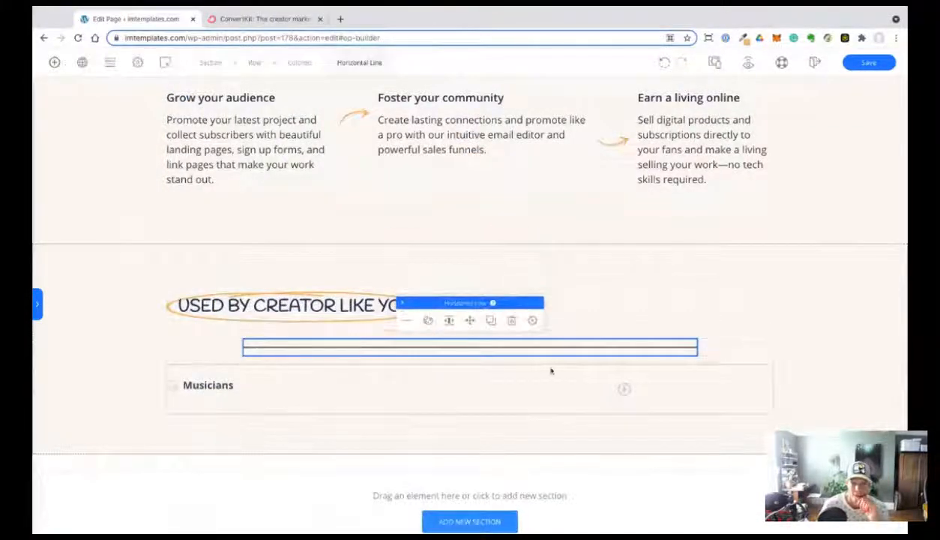
drag(473, 319, 472, 319)
Colour the horizontal line above "Musicians" with the recently used gold and align it left.
click(274, 371)
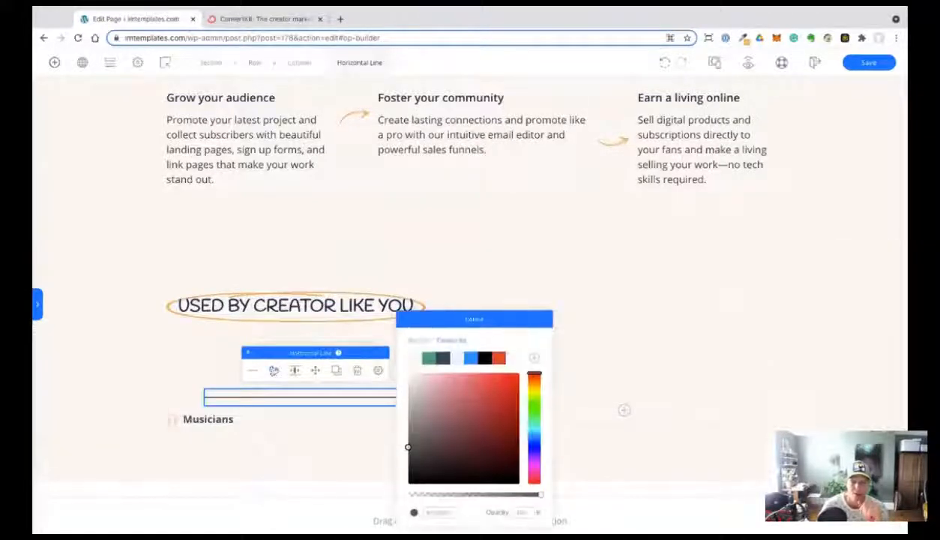
click(418, 341)
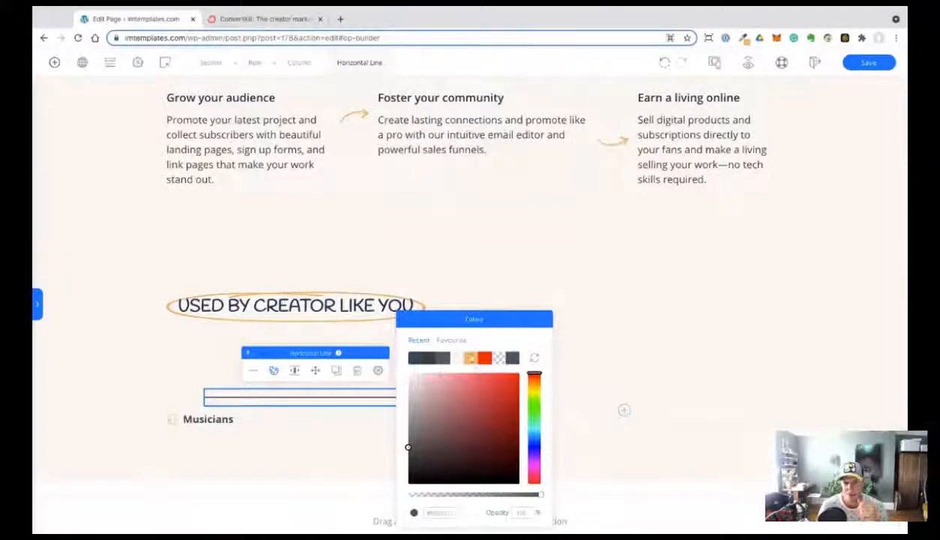
click(469, 358)
click(296, 370)
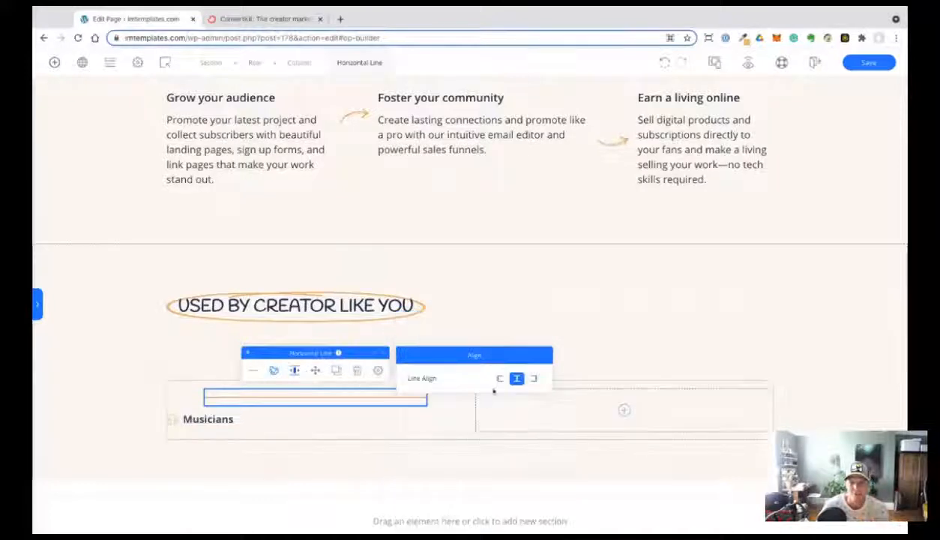
click(496, 380)
Delete the empty column between the circled headline and the horizontal line.
click(189, 357)
mouse_move(528, 348)
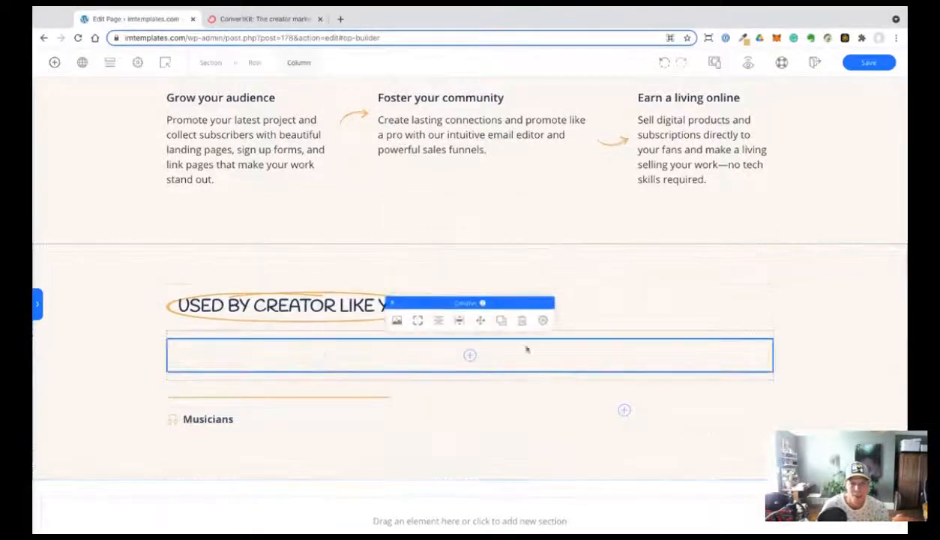
click(522, 319)
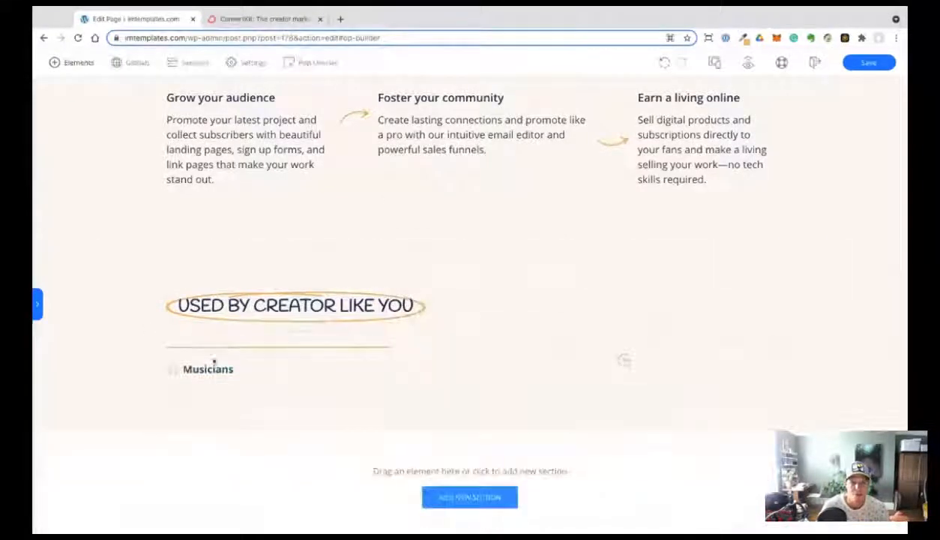
Compare the label with the ConvertKit page's Musicians tab and set the "Musicians" text's font weight to Semi Bold.
click(245, 22)
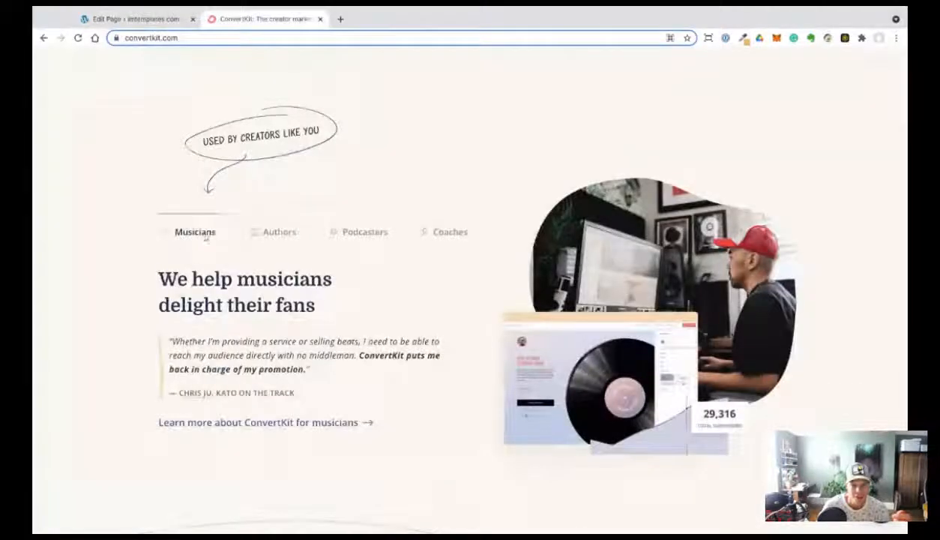
click(126, 18)
click(204, 369)
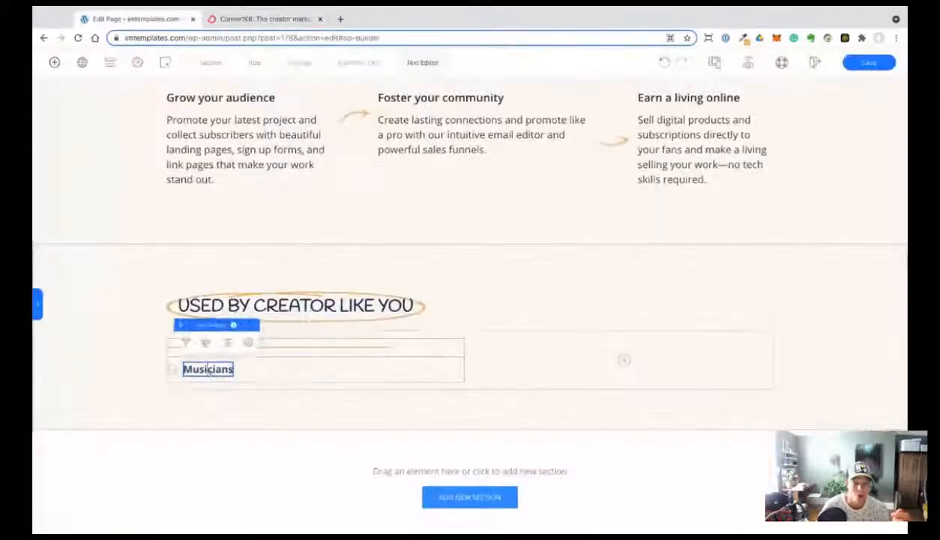
click(177, 344)
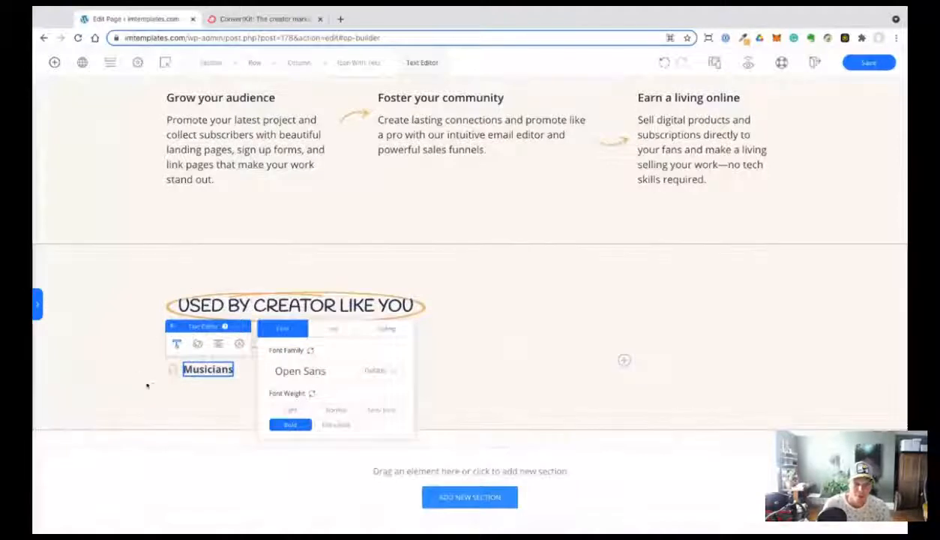
click(334, 329)
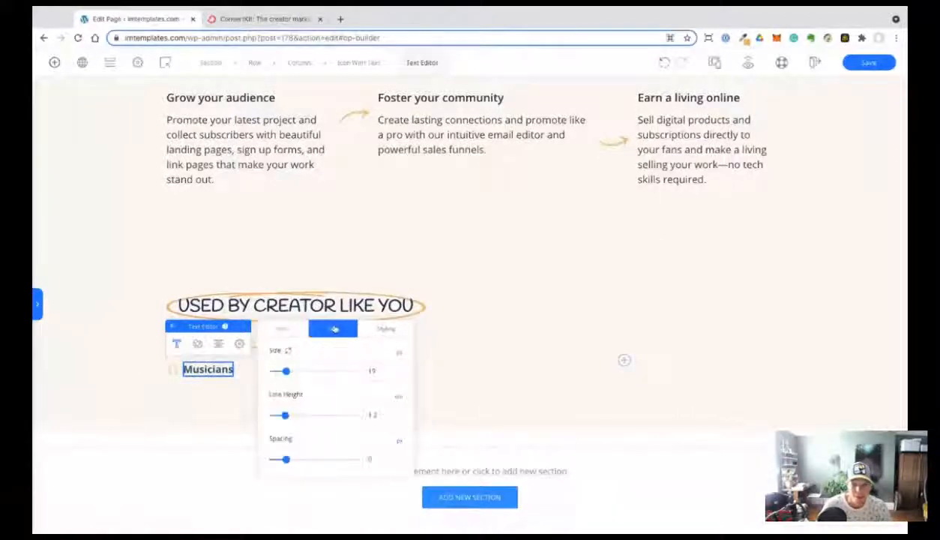
click(276, 331)
click(368, 412)
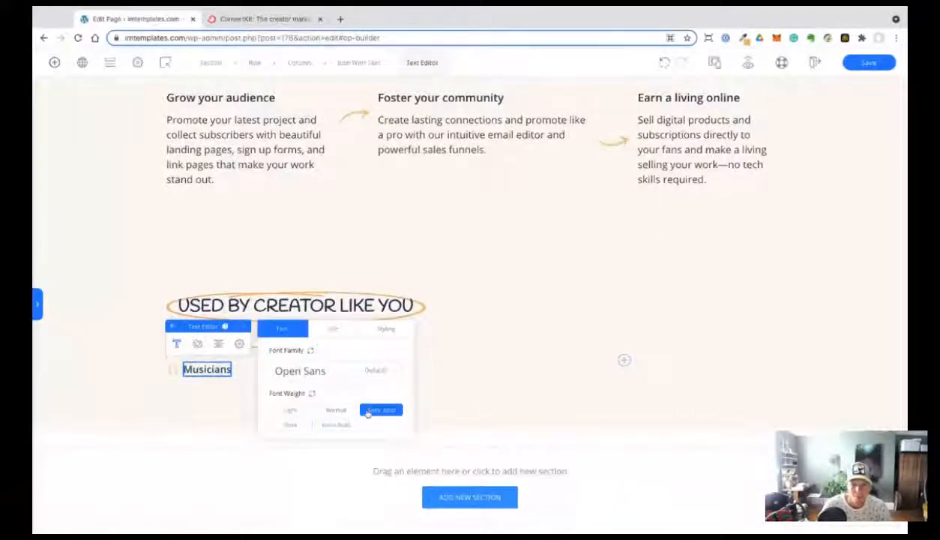
click(122, 300)
Select the "We help musicians delight their fans" heading on the ConvertKit page, and switch to another application and back.
click(262, 18)
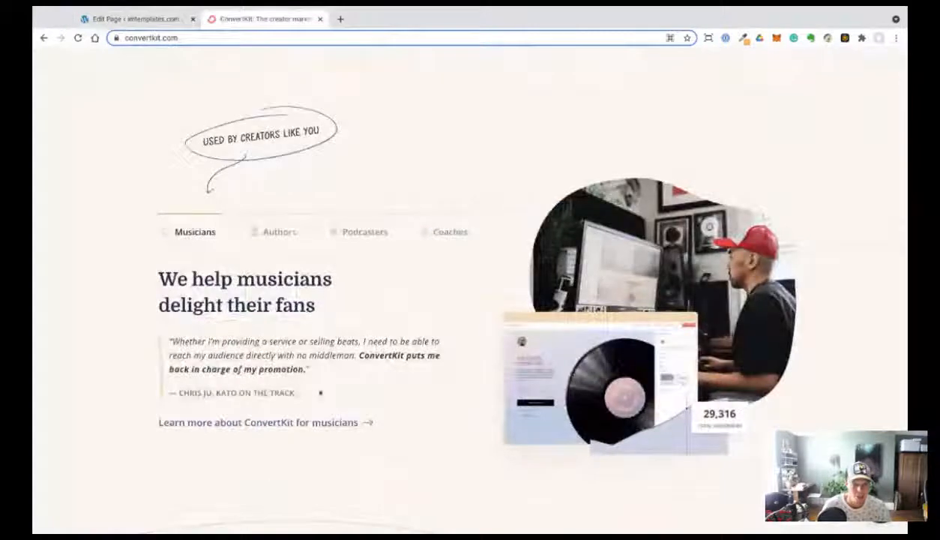
scroll(179, 281, down, 1)
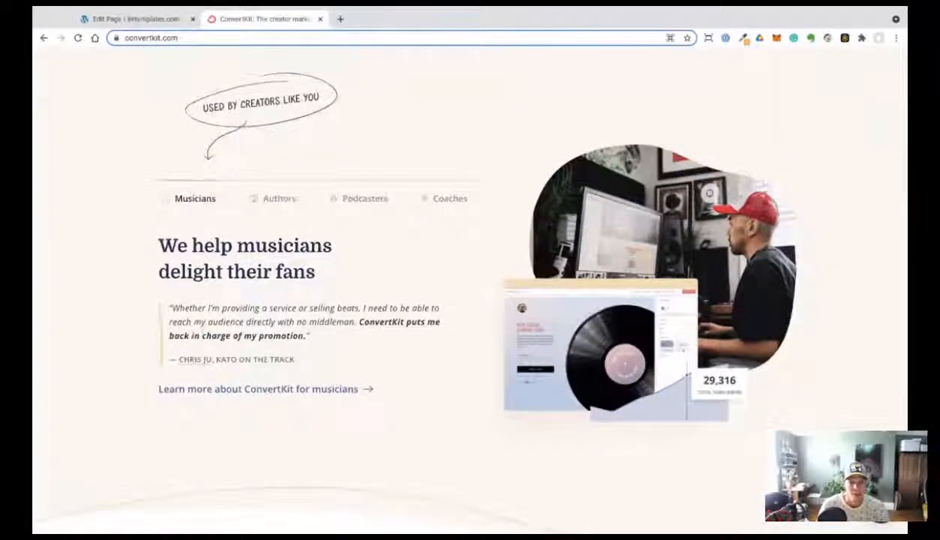
triple_click(324, 359)
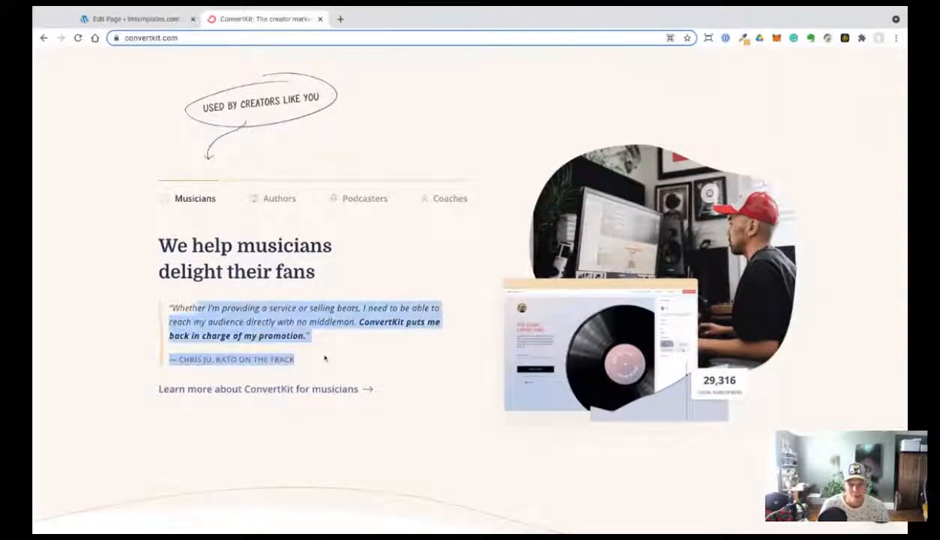
drag(154, 239, 315, 274)
click(153, 239)
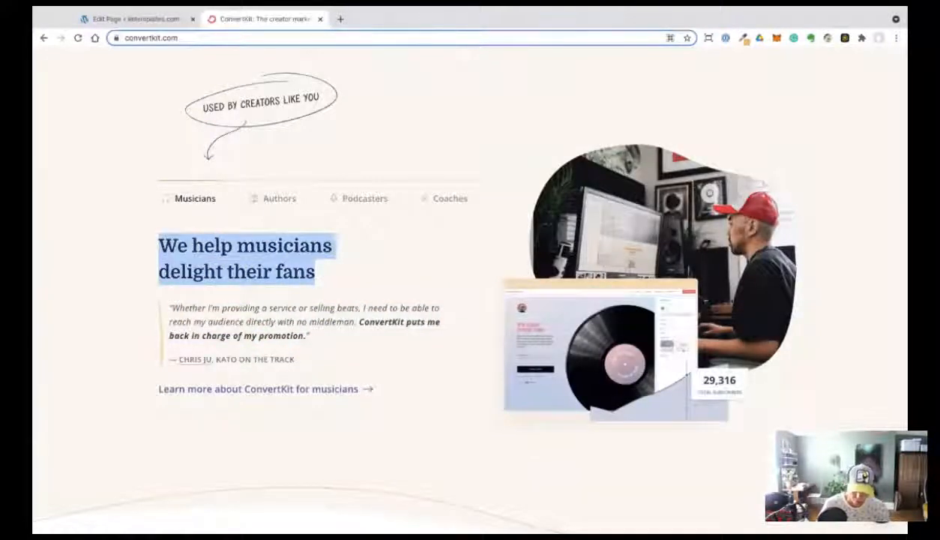
key(super+Tab)
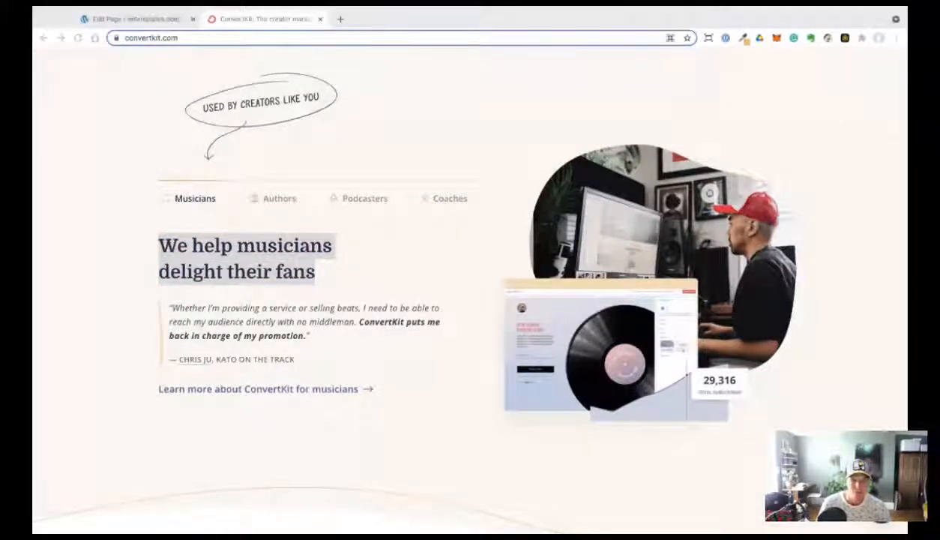
key(super+Tab)
Select the musician testimonial quote with its attribution on the ConvertKit page, and switch to another application and back.
drag(170, 307, 295, 360)
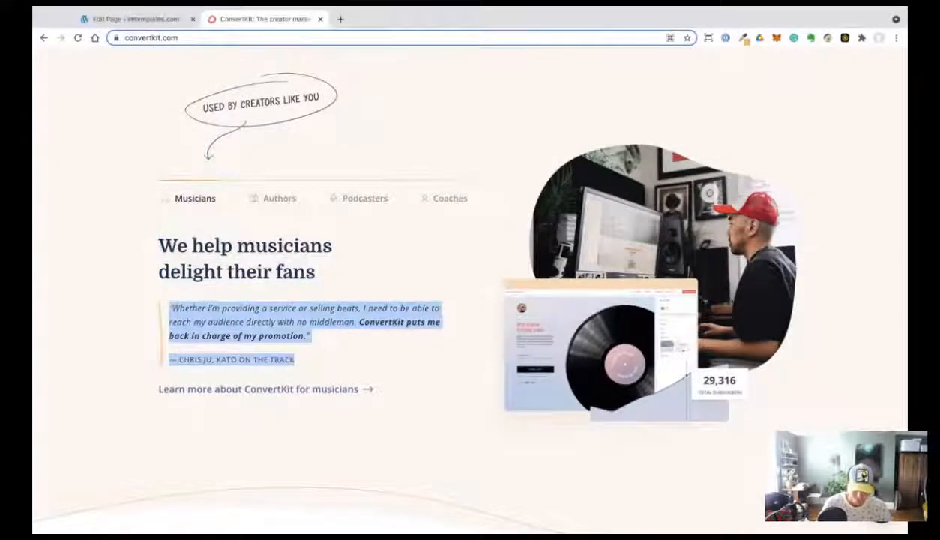
key(super+Tab)
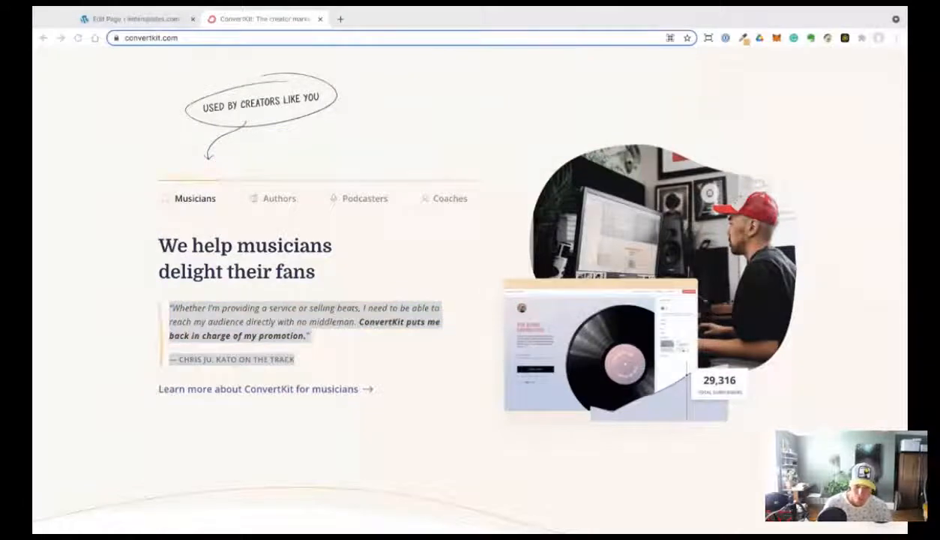
key(super+Tab)
Examine the ConvertKit homepage's layout from the hero section down past the creator tabs.
scroll(254, 234, up, 1)
click(253, 234)
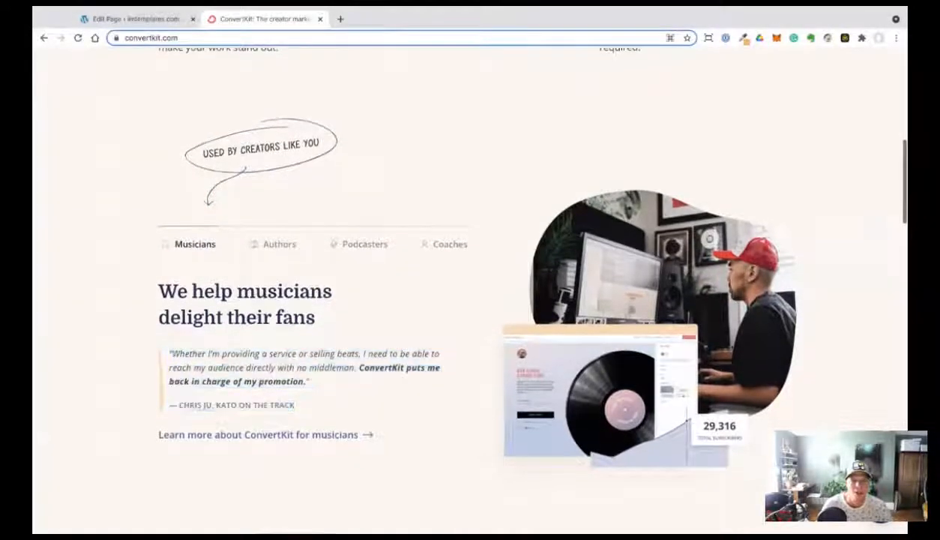
scroll(254, 234, up, 2)
scroll(253, 234, down, 3)
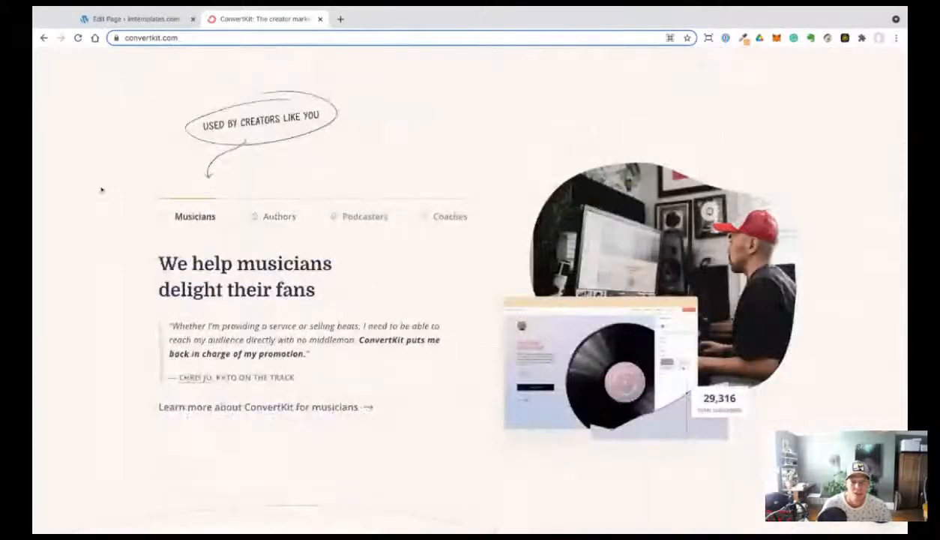
key(super+Tab)
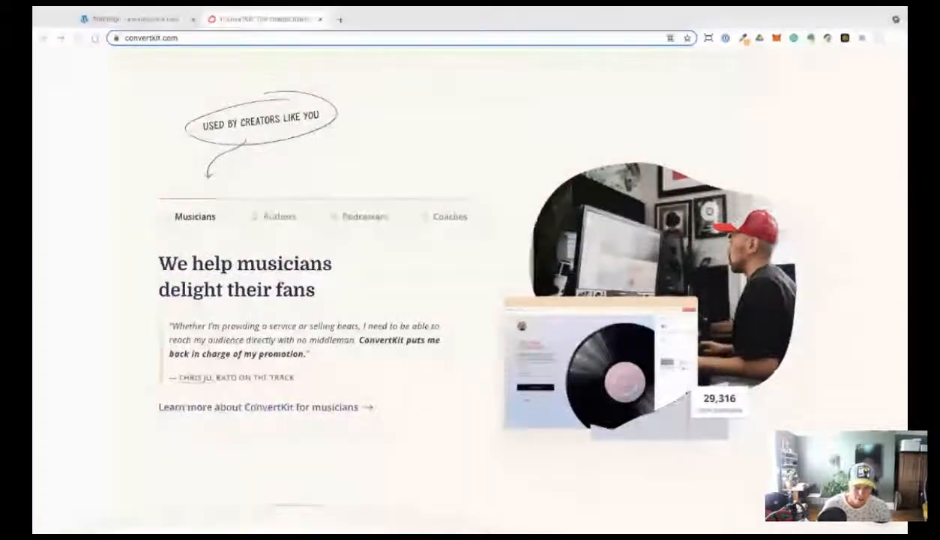
key(super+Tab)
scroll(480, 300, up, 9)
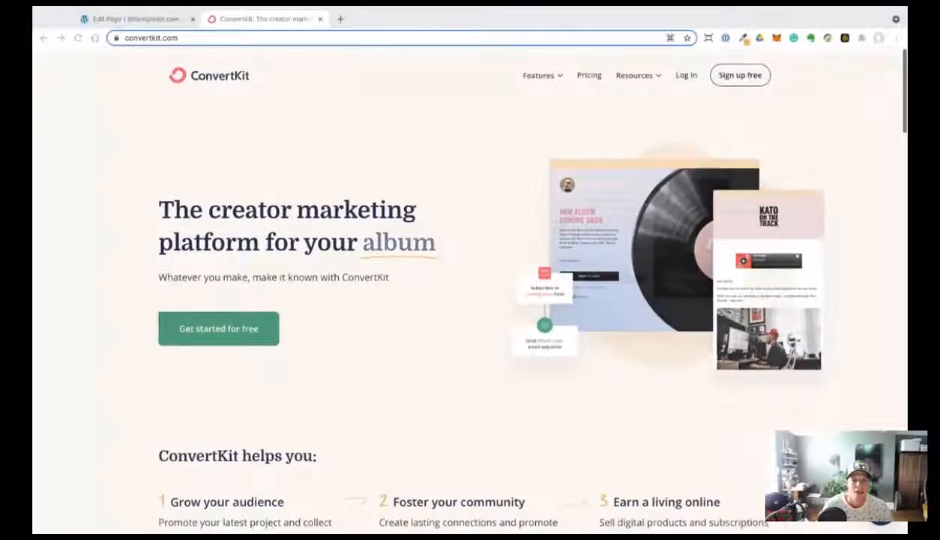
scroll(471, 285, down, 10)
scroll(470, 285, up, 6)
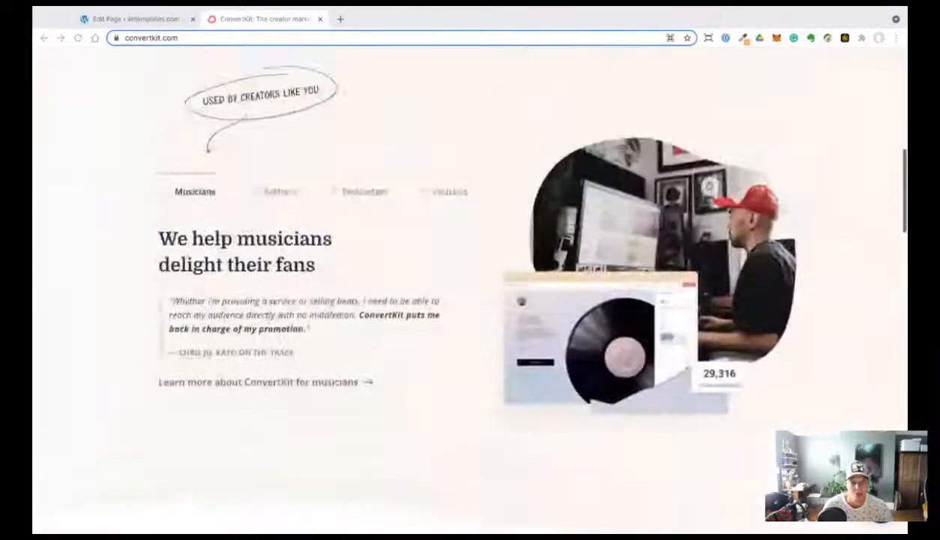
scroll(471, 285, down, 2)
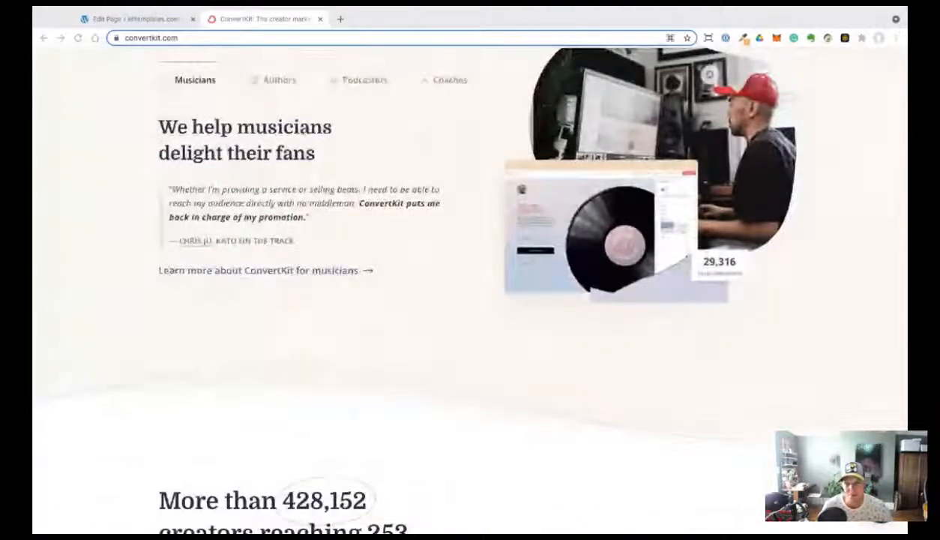
Return to the page builder and save the page.
click(113, 20)
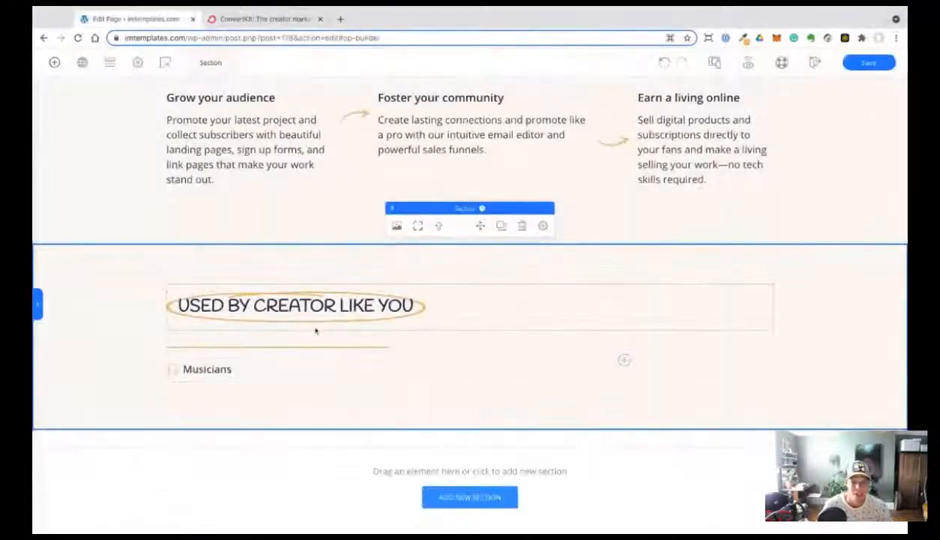
click(868, 63)
scroll(109, 306, down, 1)
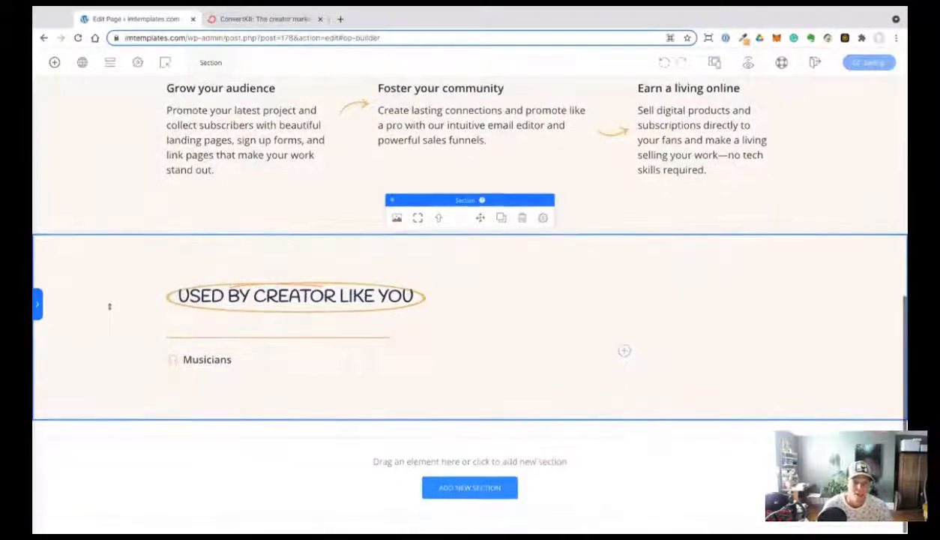
Check the wavy section edge on the ConvertKit page, and give the creator section a V-shaped bottom separator in the page builder.
click(247, 20)
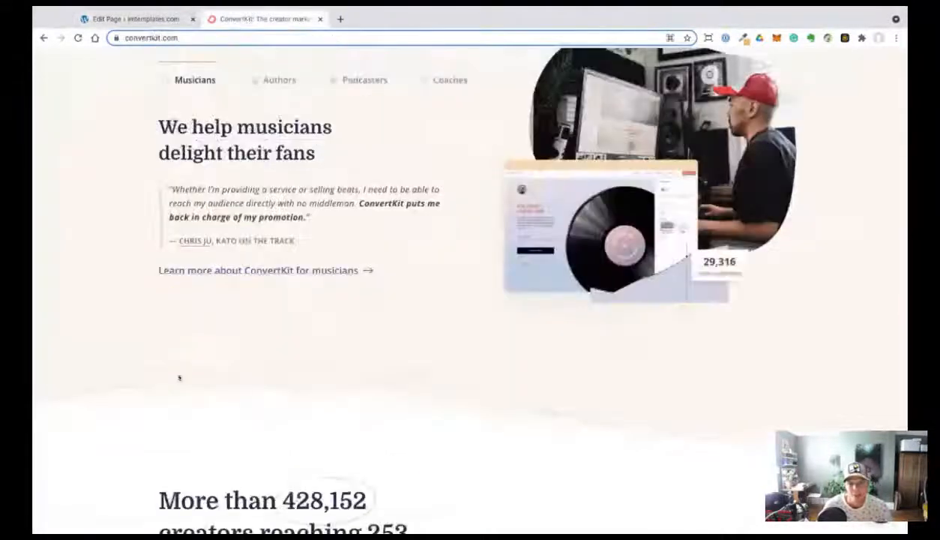
click(135, 19)
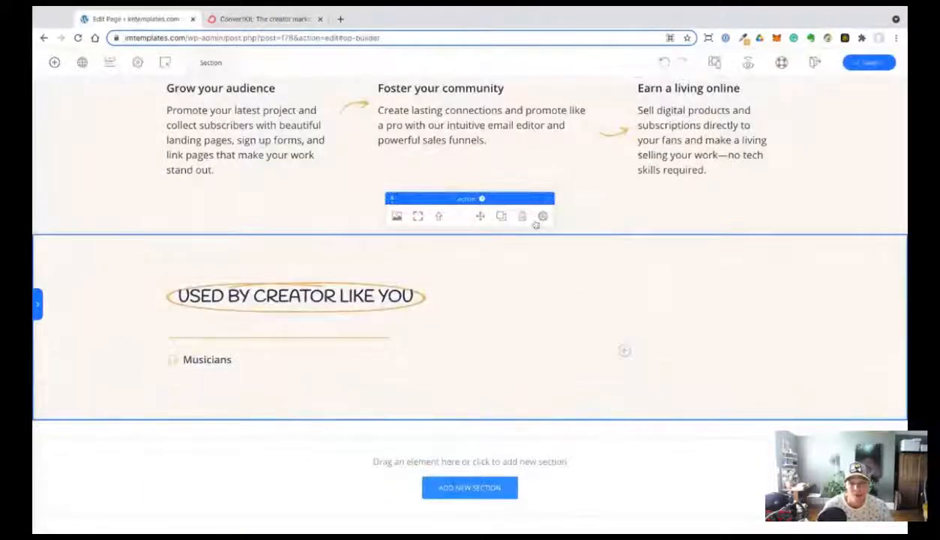
click(542, 218)
click(612, 382)
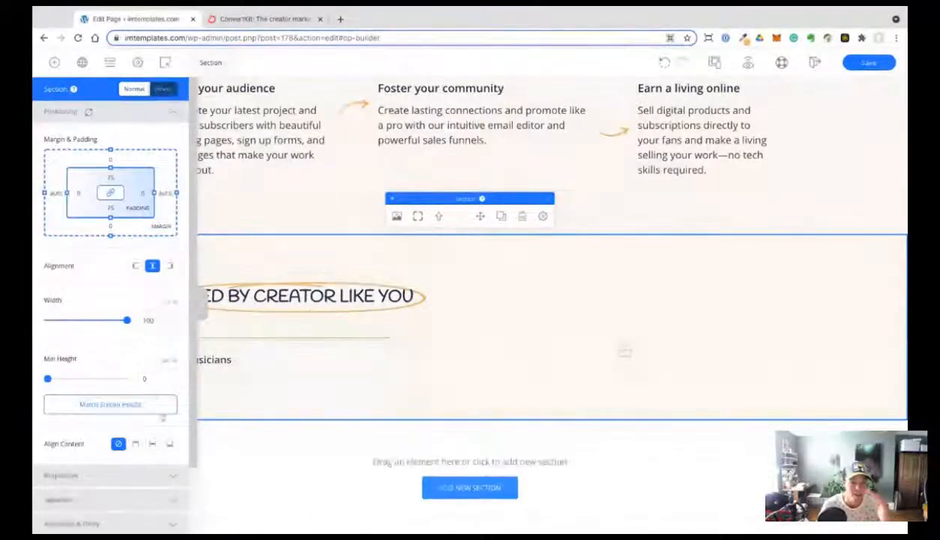
click(173, 496)
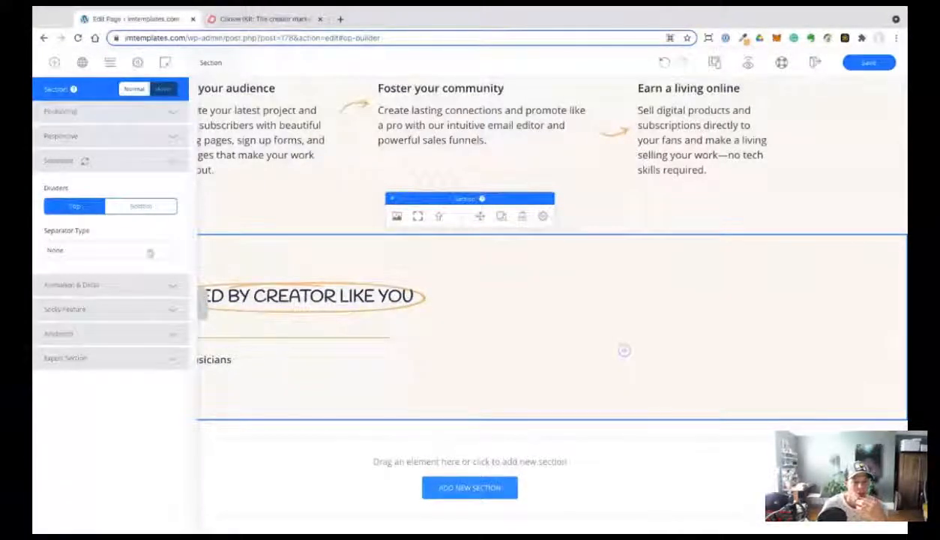
click(148, 211)
click(150, 247)
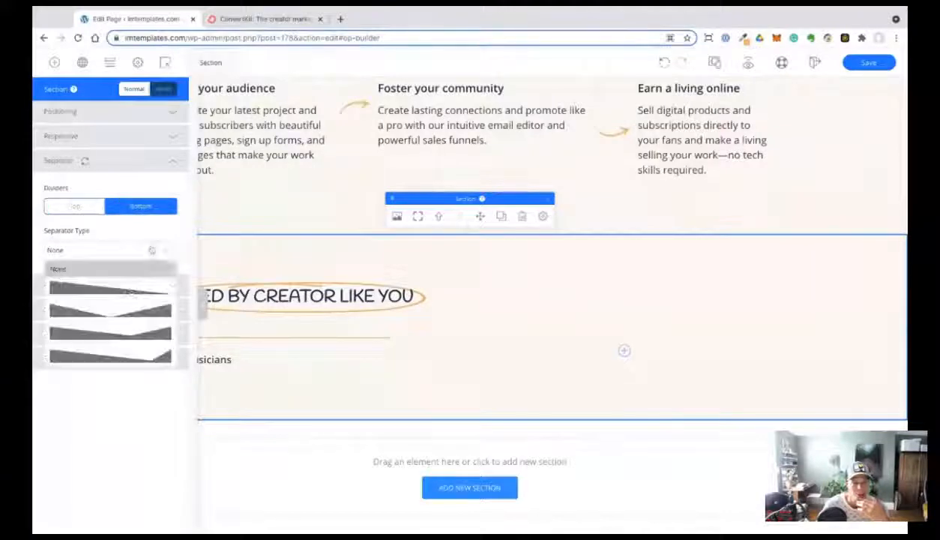
click(121, 315)
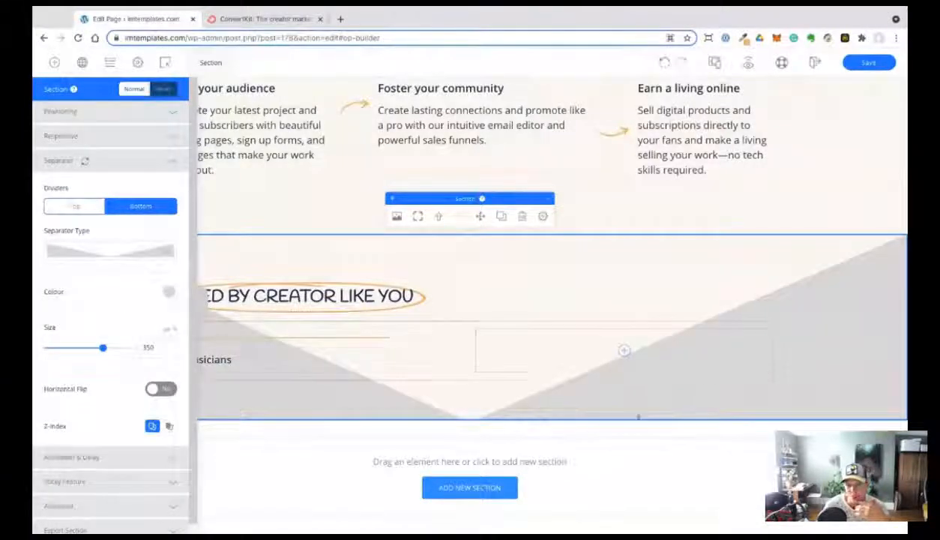
Change the creator section's bottom separator type to the layered wave shape.
click(129, 252)
scroll(124, 339, down, 5)
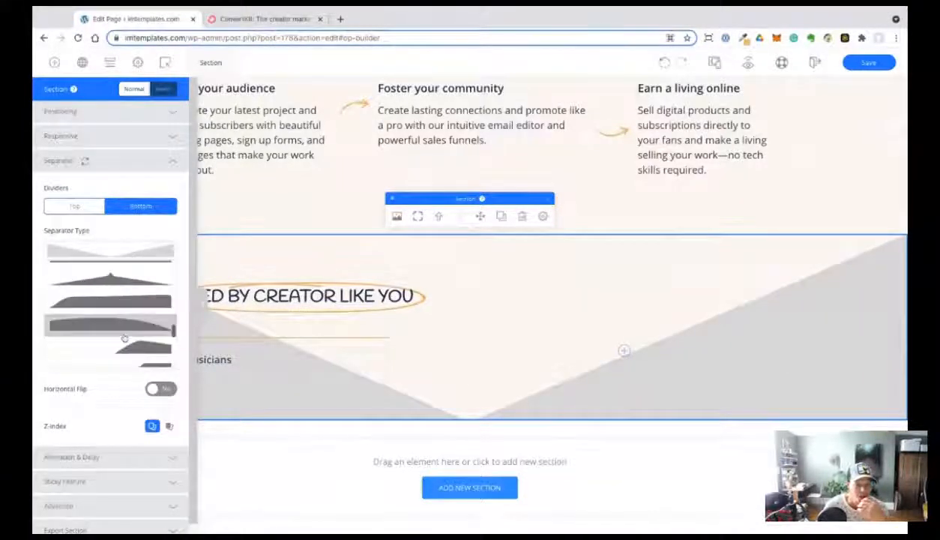
scroll(110, 353, down, 5)
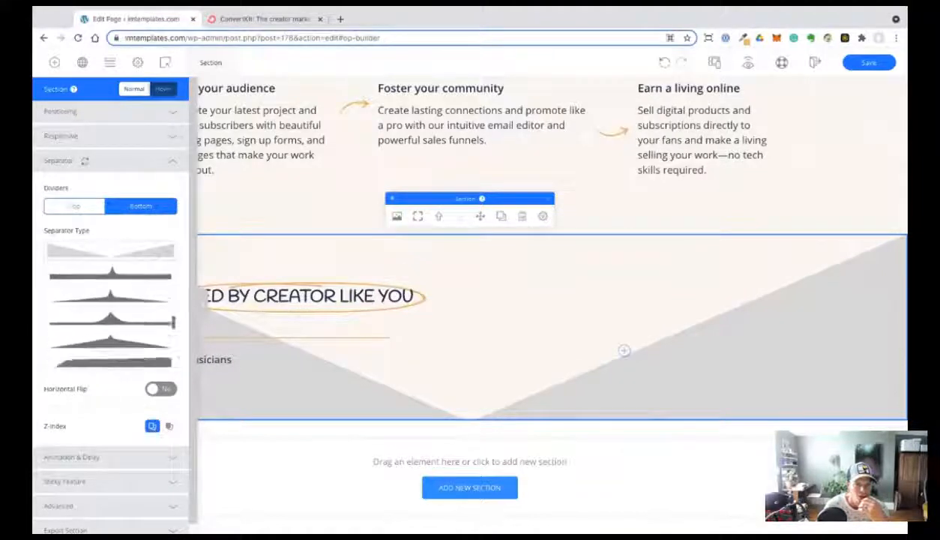
scroll(111, 308, up, 5)
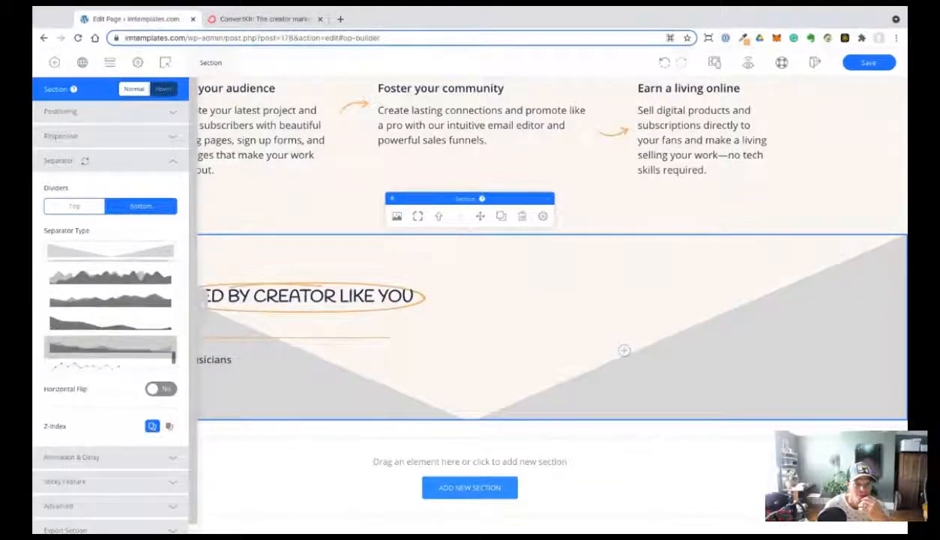
scroll(113, 308, up, 3)
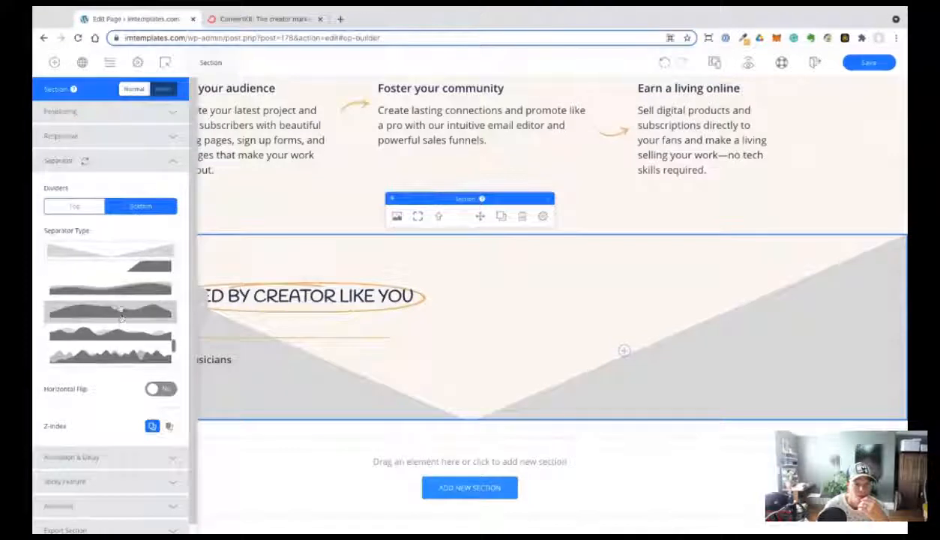
click(116, 297)
Set the bottom wave separator's colour to white and close the section settings.
click(170, 293)
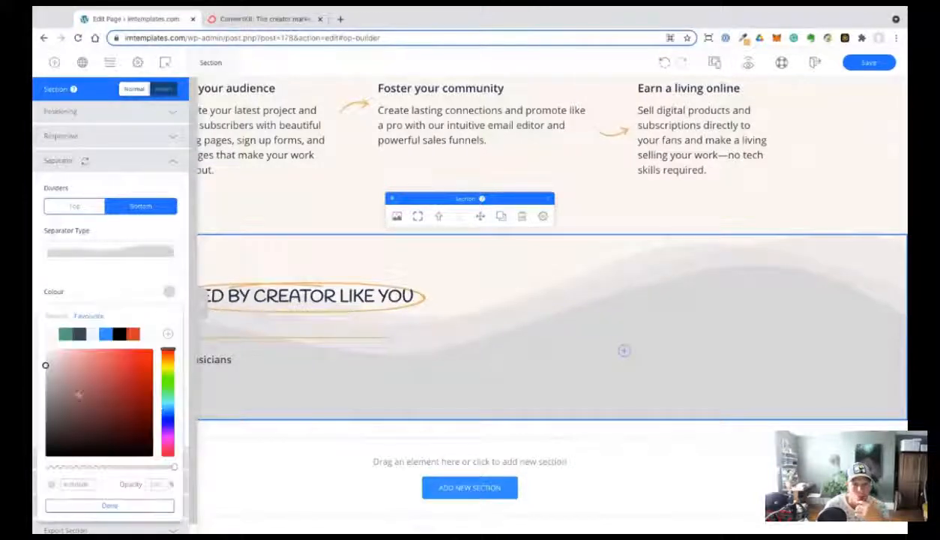
drag(45, 365, 45, 349)
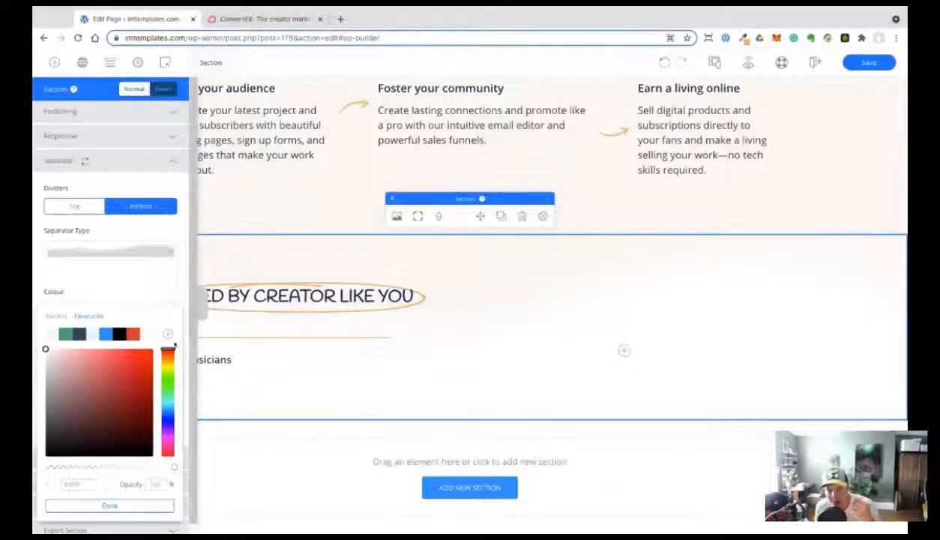
click(202, 304)
Increase the creator section's bottom padding to about 122 px.
click(501, 361)
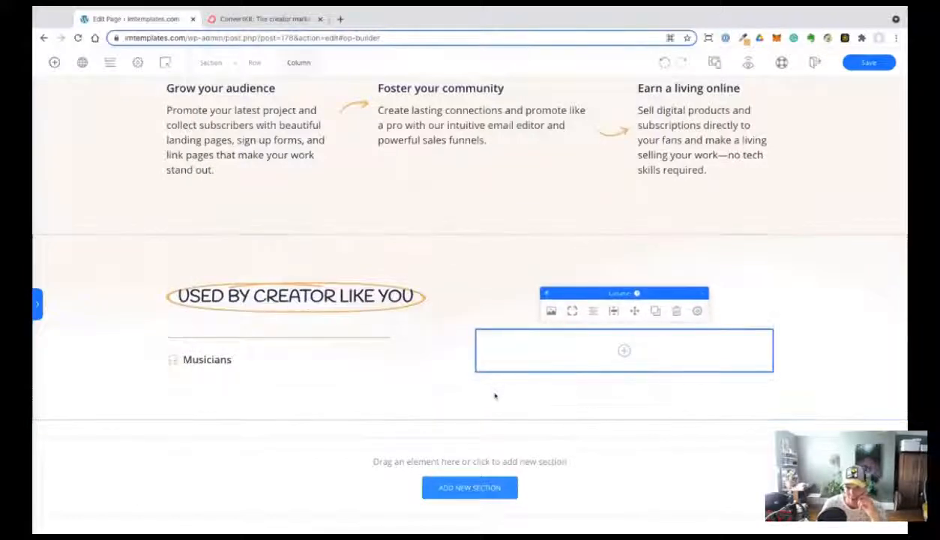
click(494, 399)
drag(493, 399, 499, 527)
drag(479, 402, 480, 285)
scroll(832, 270, down, 1)
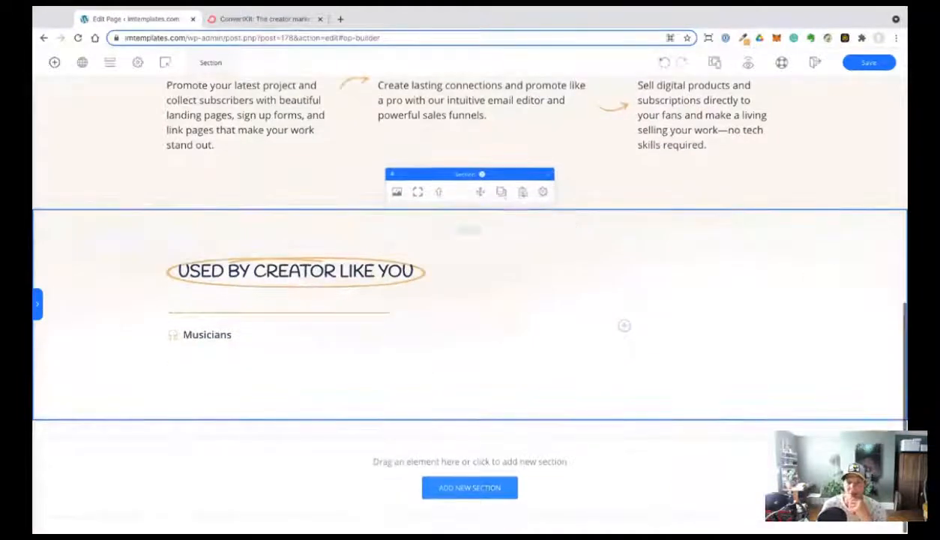
Duplicate the creator section and delete the "USED BY CREATOR LIKE YOU" heading row from the copy.
click(500, 192)
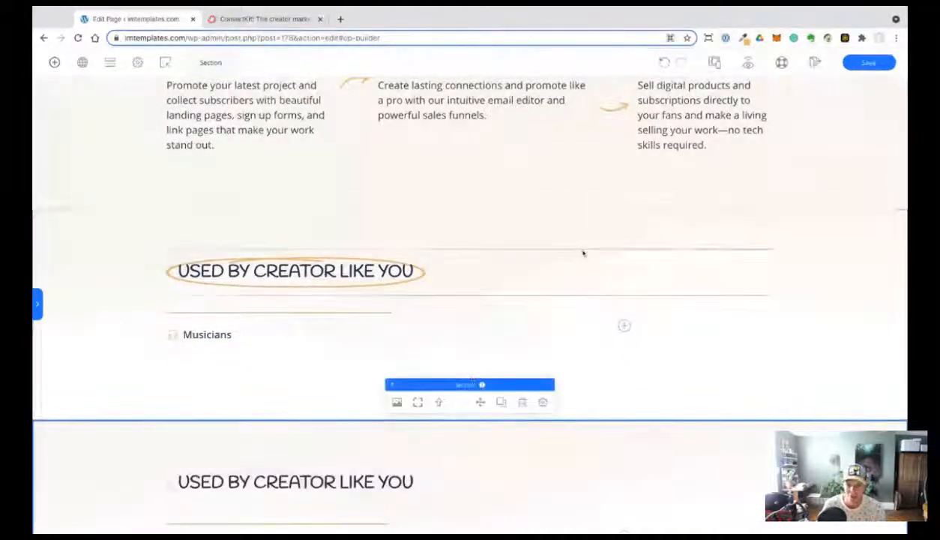
click(583, 252)
scroll(318, 409, down, 1)
scroll(318, 409, down, 3)
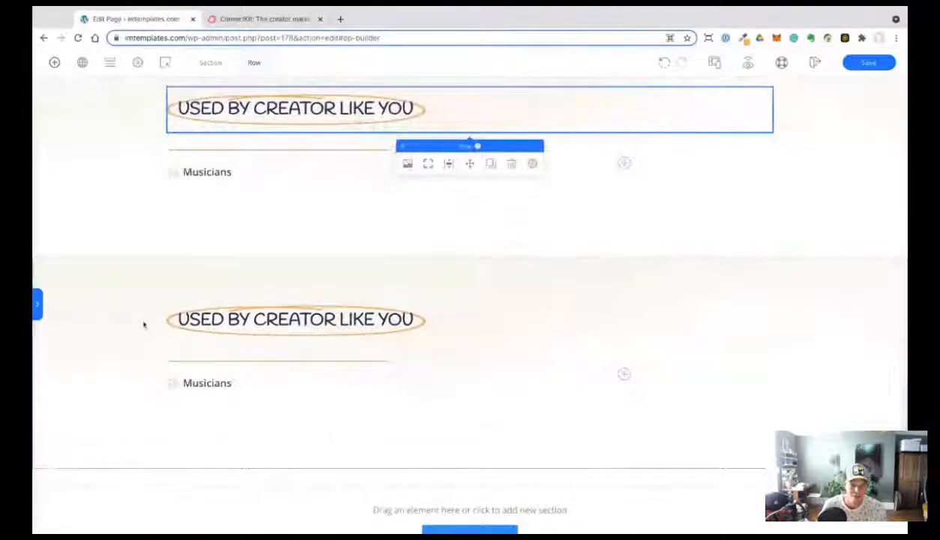
click(142, 325)
click(469, 323)
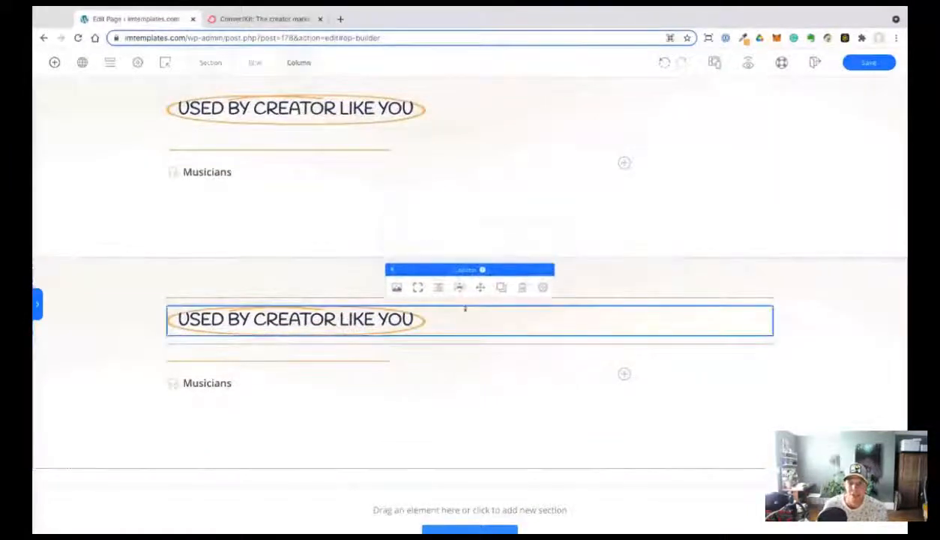
click(597, 303)
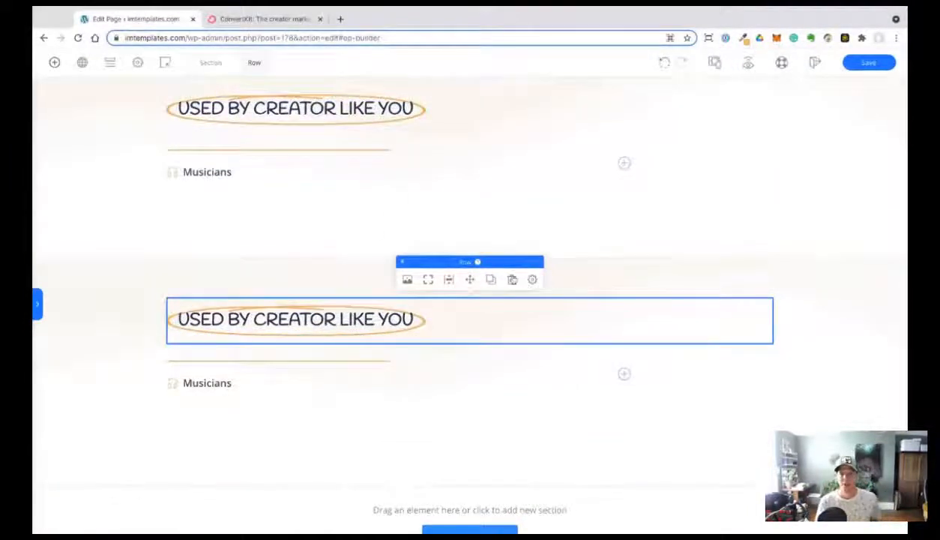
click(513, 279)
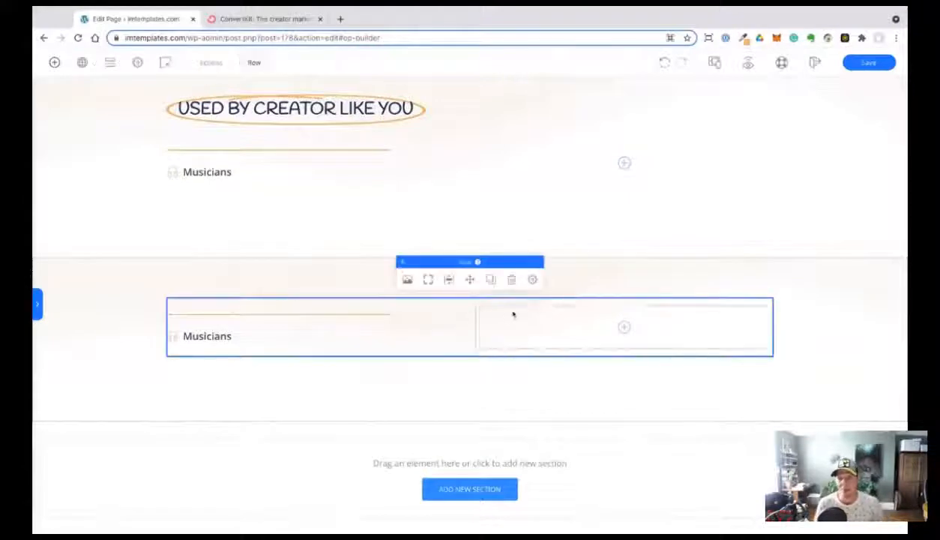
click(512, 279)
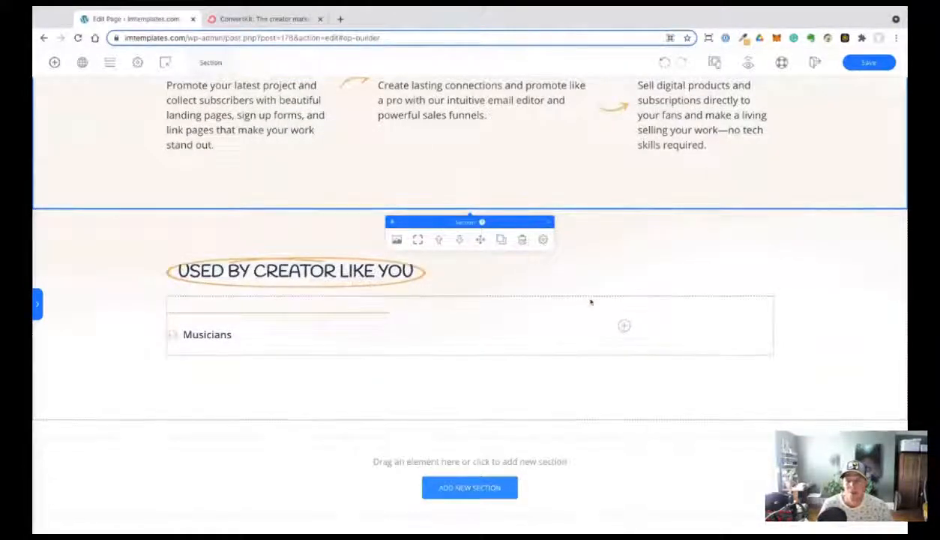
scroll(733, 179, up, 5)
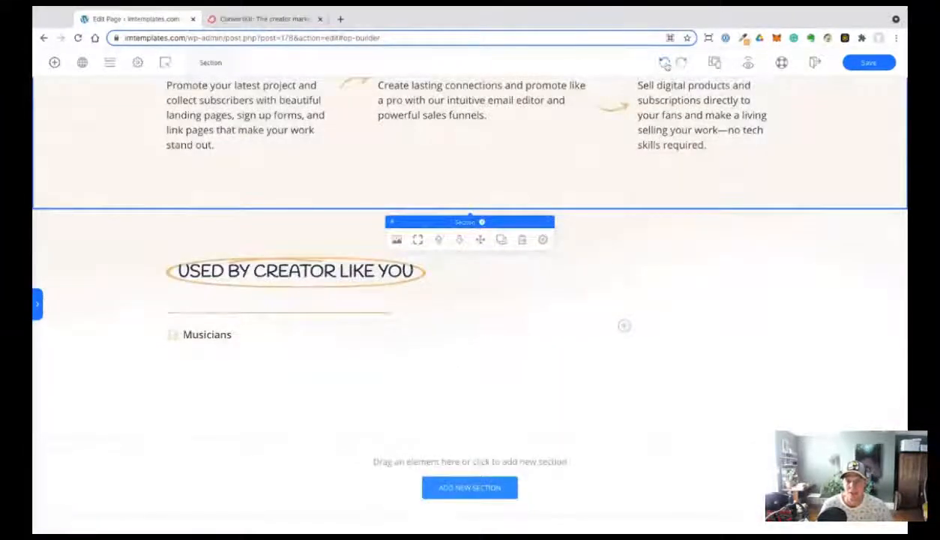
click(664, 64)
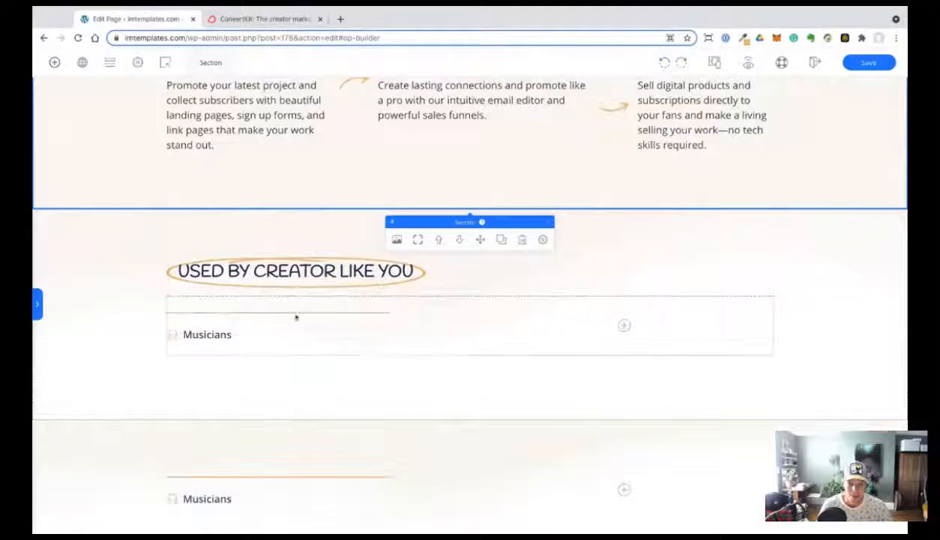
Set the bottom separator type of the original creator section to None, keeping the wave only on the copy beneath it.
click(543, 192)
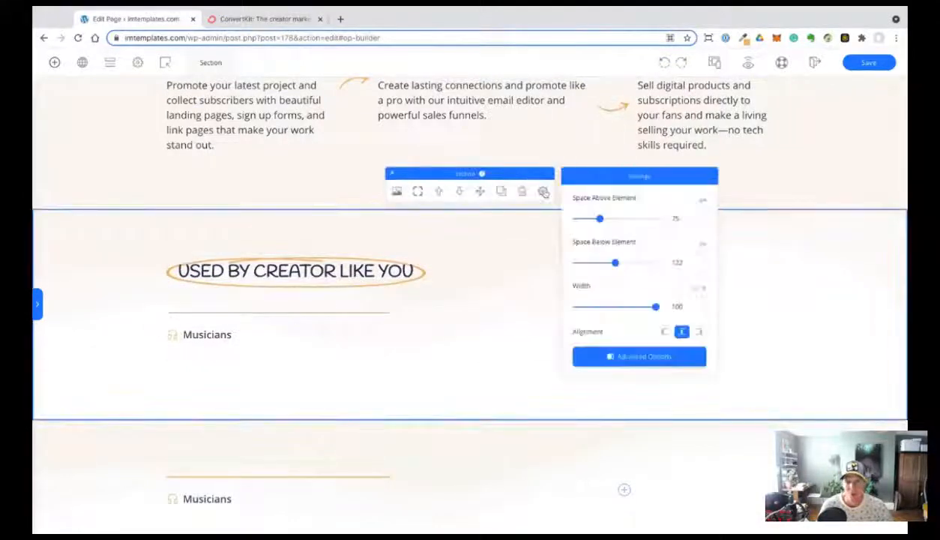
click(612, 357)
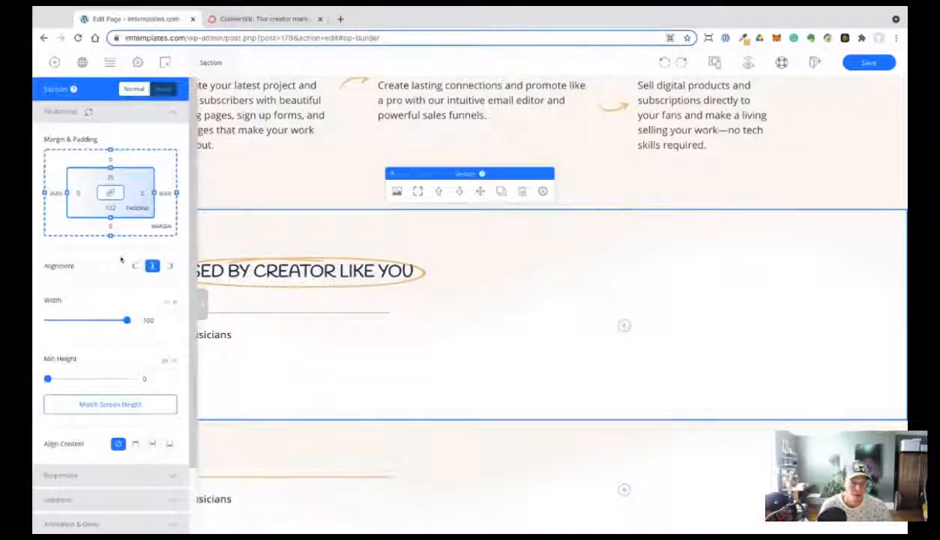
click(116, 496)
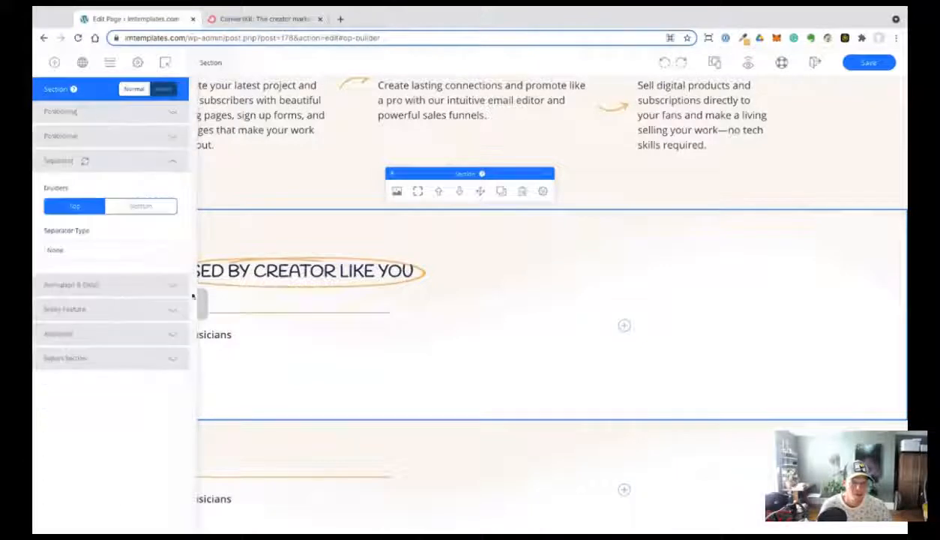
click(143, 210)
click(152, 249)
scroll(126, 276, up, 3)
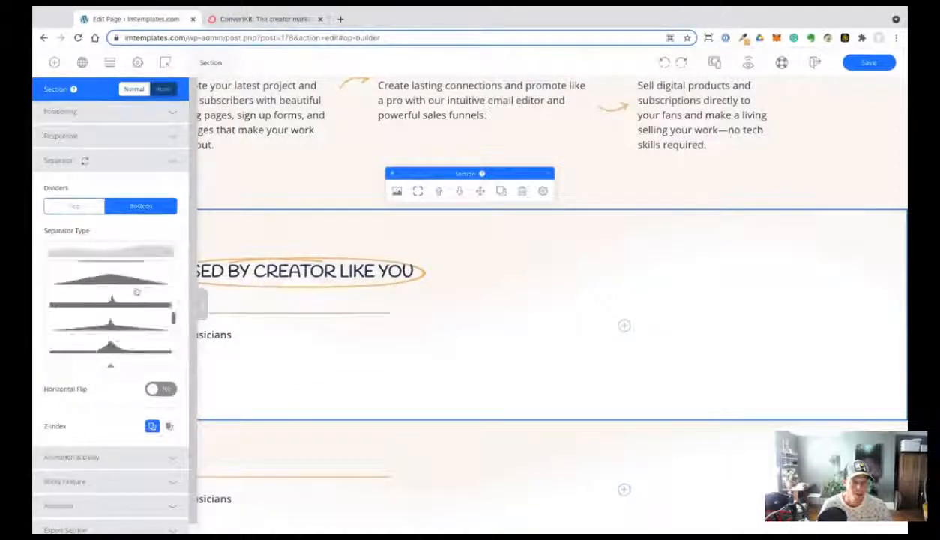
click(126, 274)
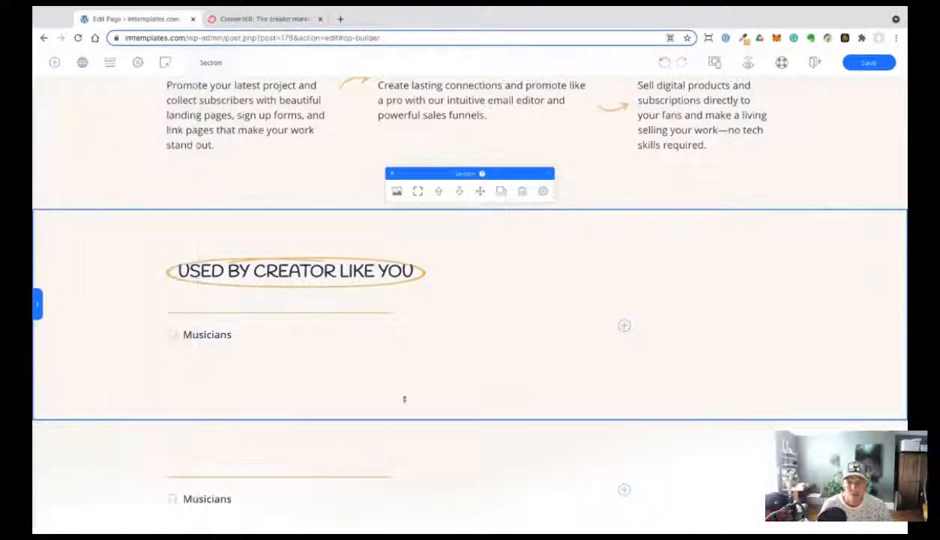
Delete the Musicians icon text and the horizontal line from the duplicated section.
scroll(405, 396, down, 3)
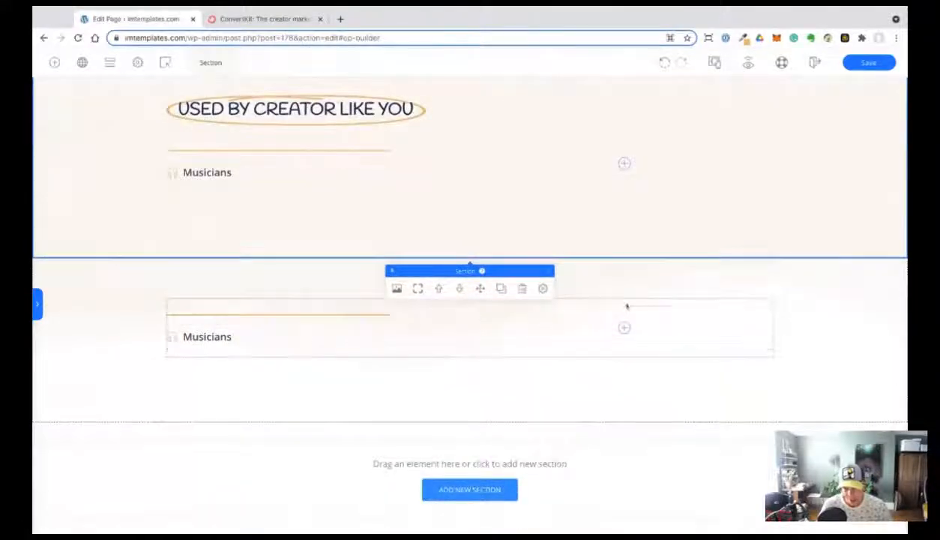
click(409, 328)
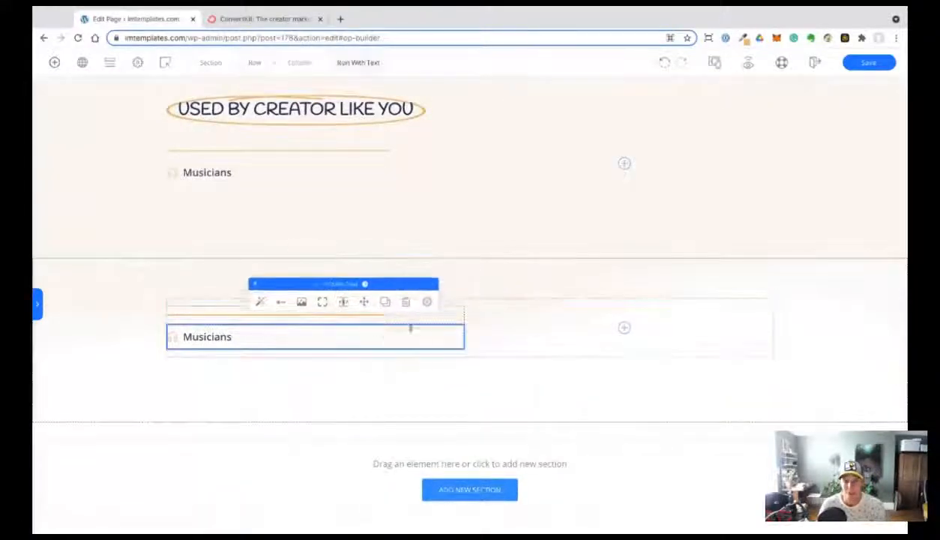
click(379, 306)
click(353, 323)
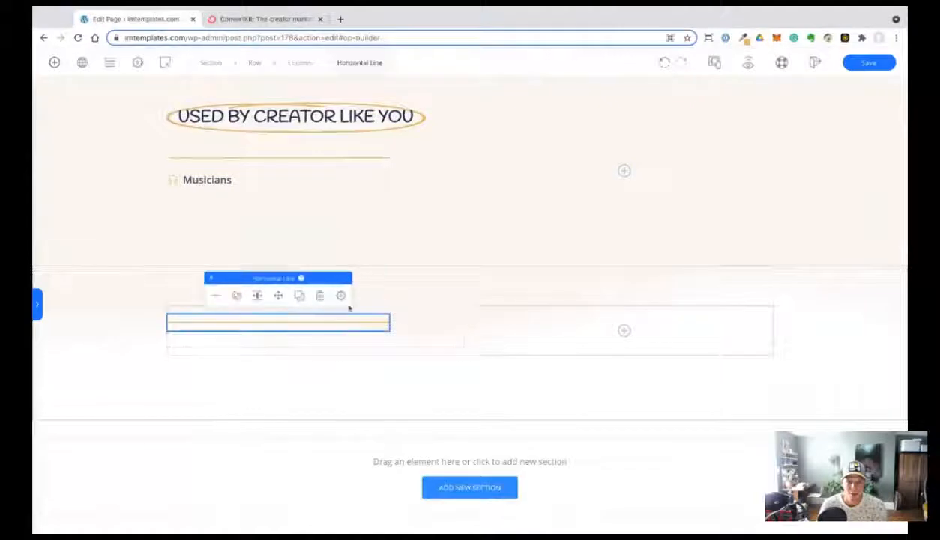
click(323, 302)
click(146, 357)
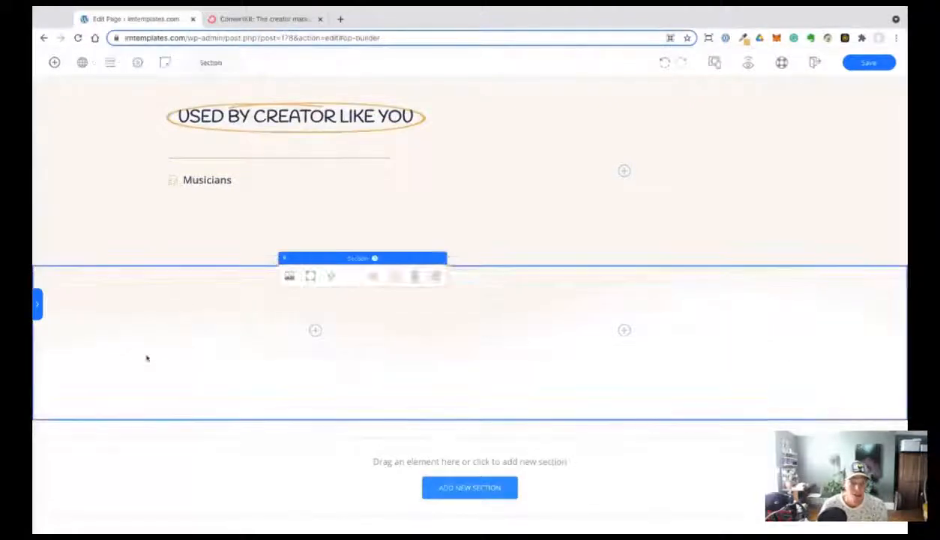
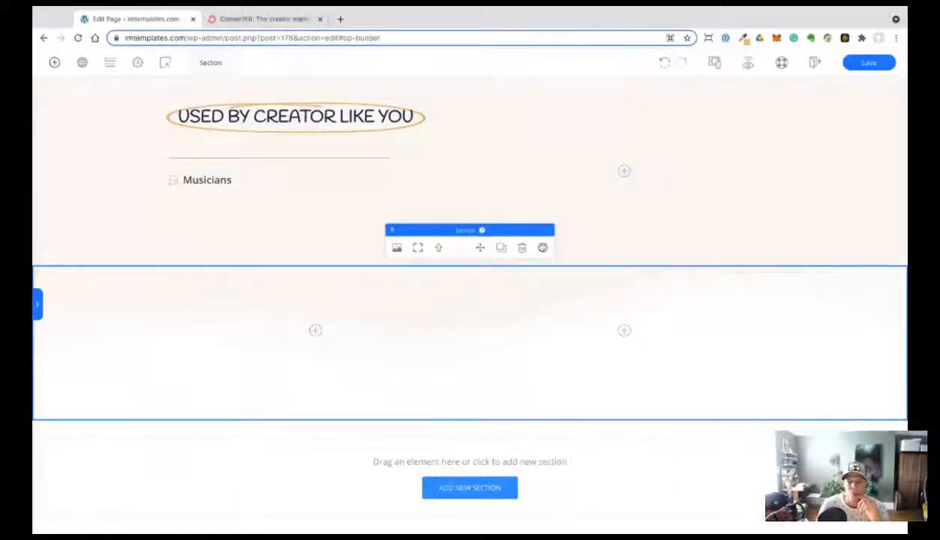
Recolour the bottom wave separator of the duplicated section to mid-grey so that its shape can be judged.
click(545, 248)
click(621, 411)
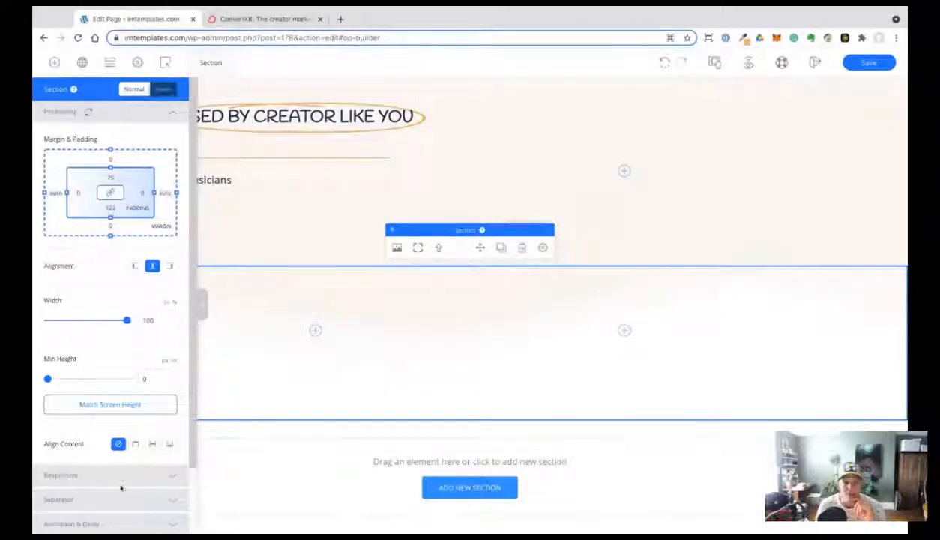
click(142, 499)
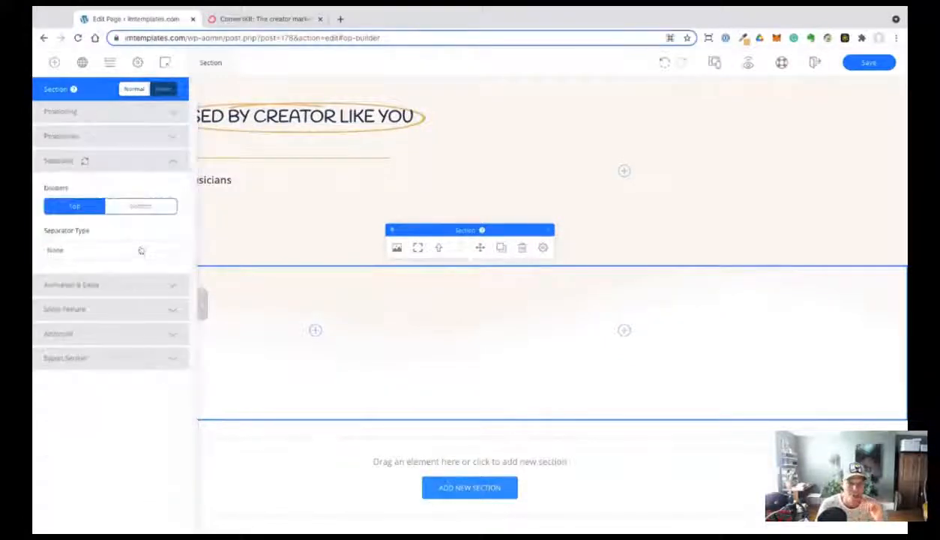
click(140, 205)
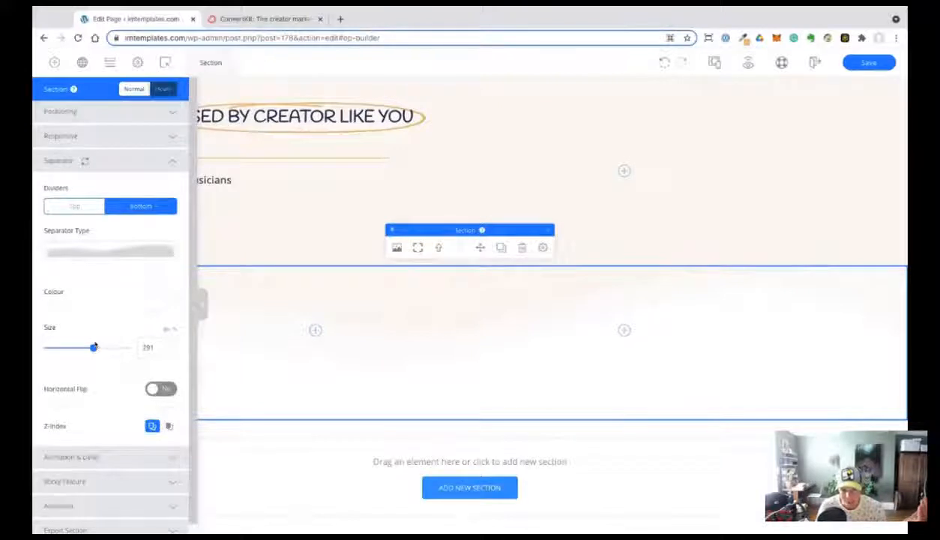
drag(94, 346, 80, 350)
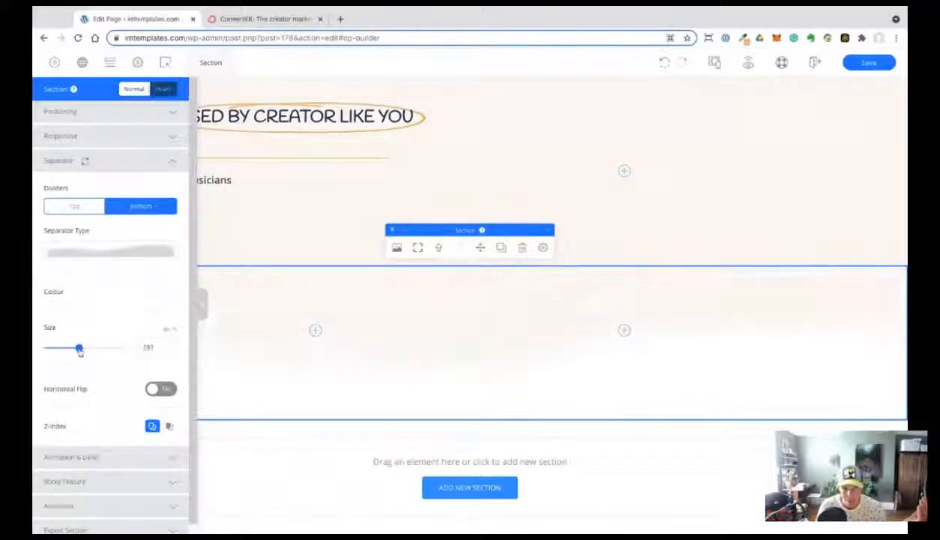
click(169, 295)
click(45, 390)
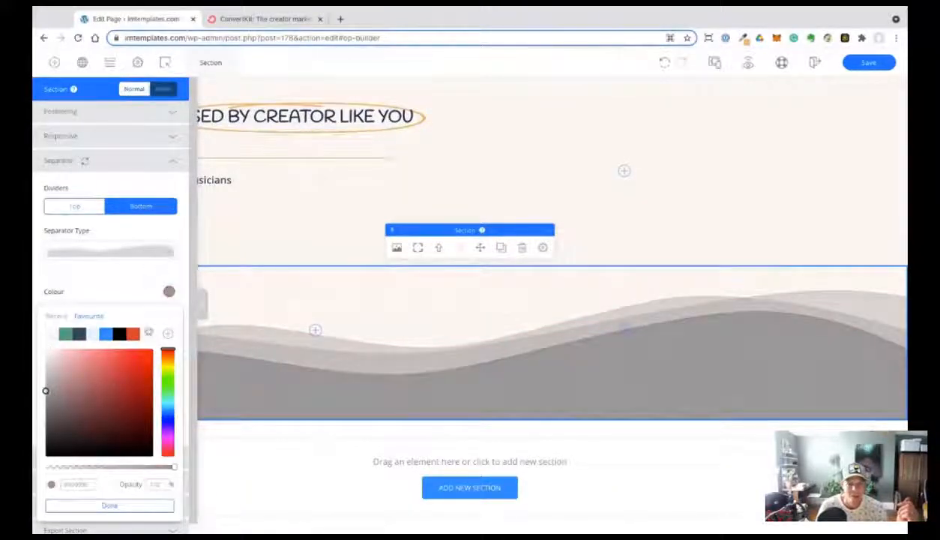
Set the bottom wave separator's size to about 273 px, comparing the curve with the original ConvertKit homepage.
click(153, 295)
drag(86, 348, 68, 348)
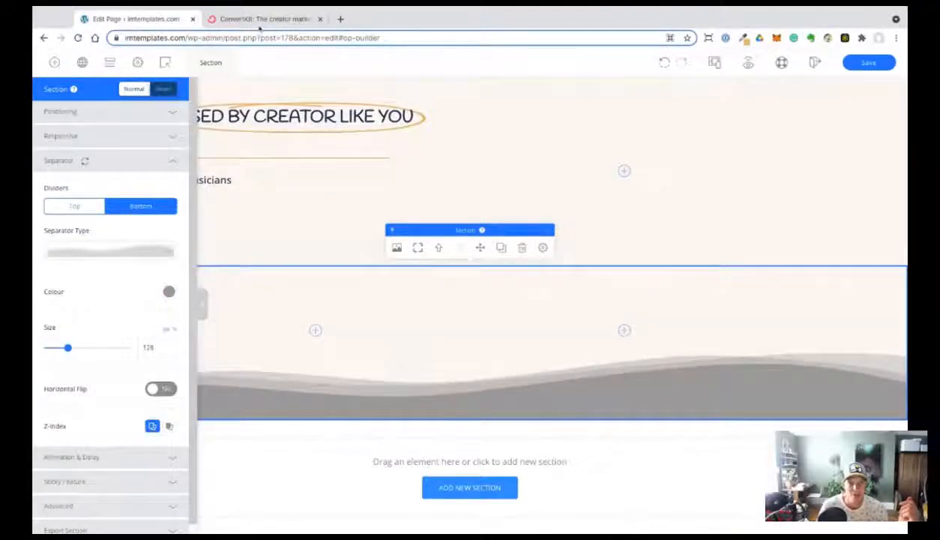
click(258, 22)
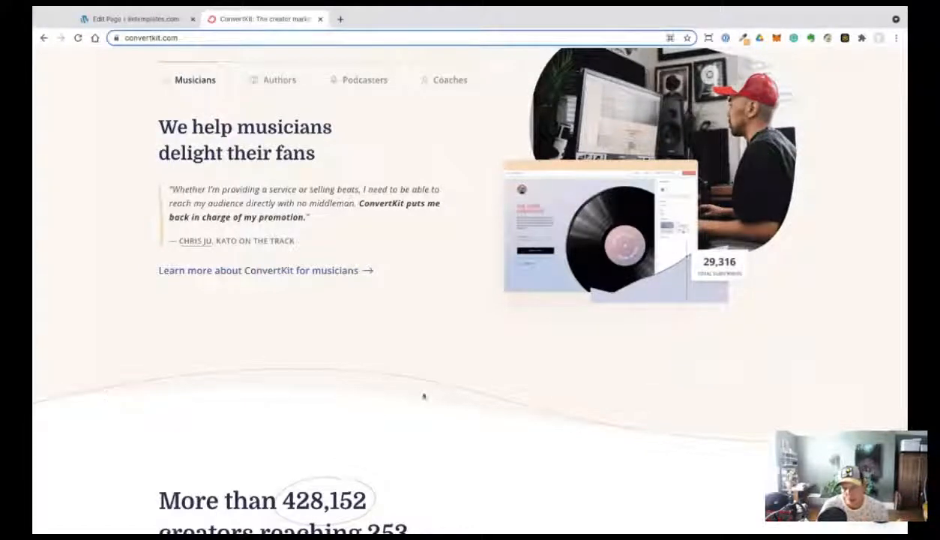
click(142, 19)
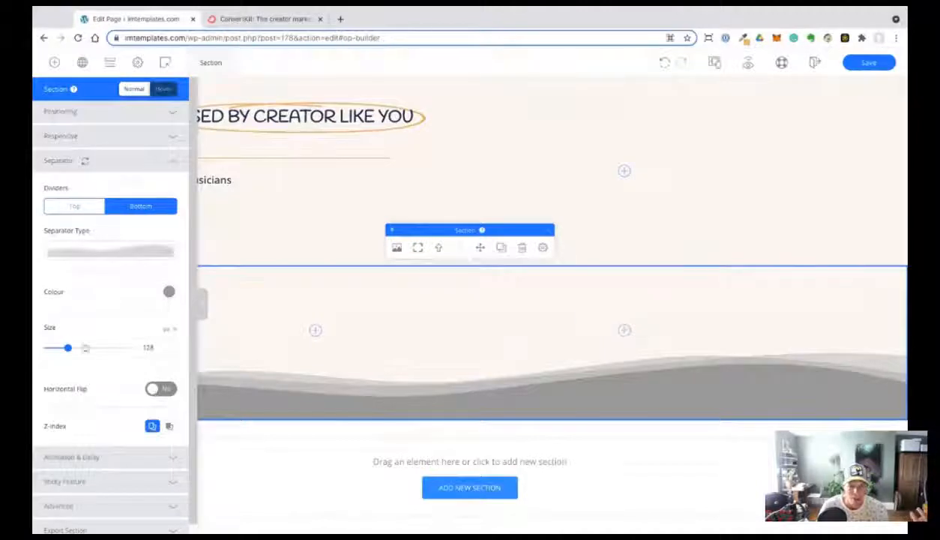
drag(79, 350, 92, 348)
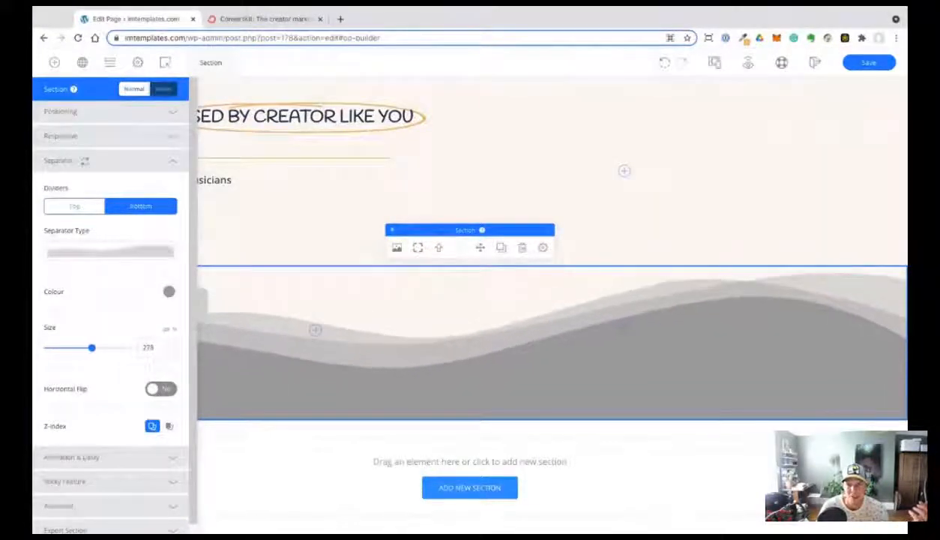
Set the bottom wave separator's colour to pure white and close the section settings.
click(168, 293)
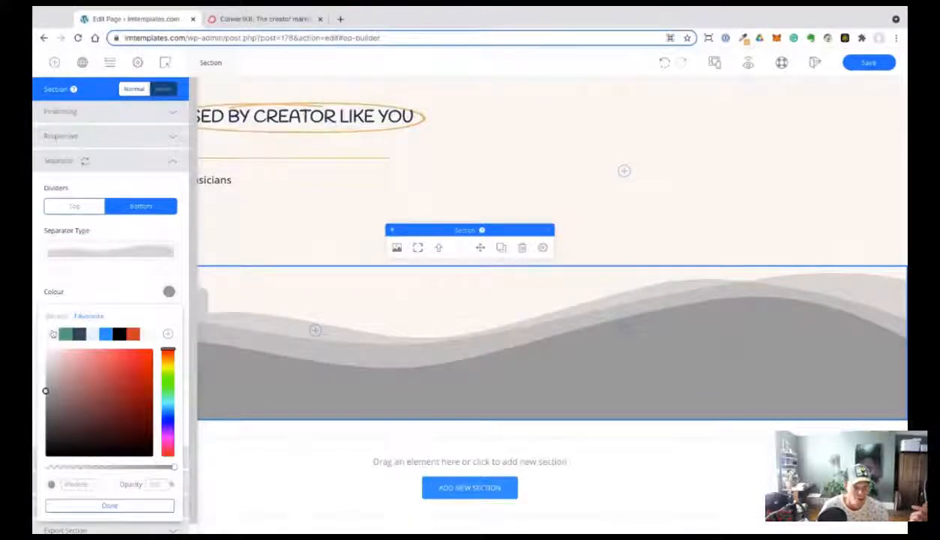
key(ctrl+v)
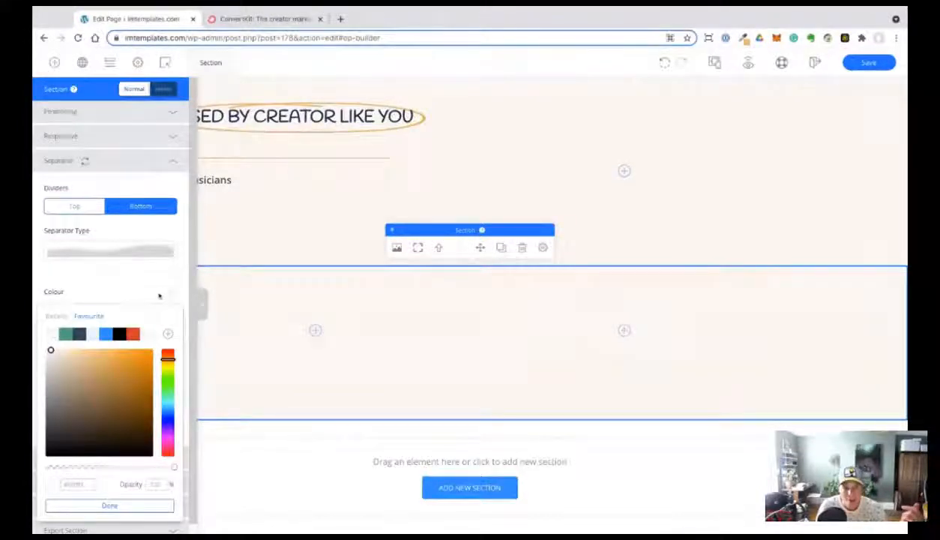
mouse_move(53, 350)
mouse_down()
mouse_move(60, 385)
mouse_move(45, 349)
mouse_up()
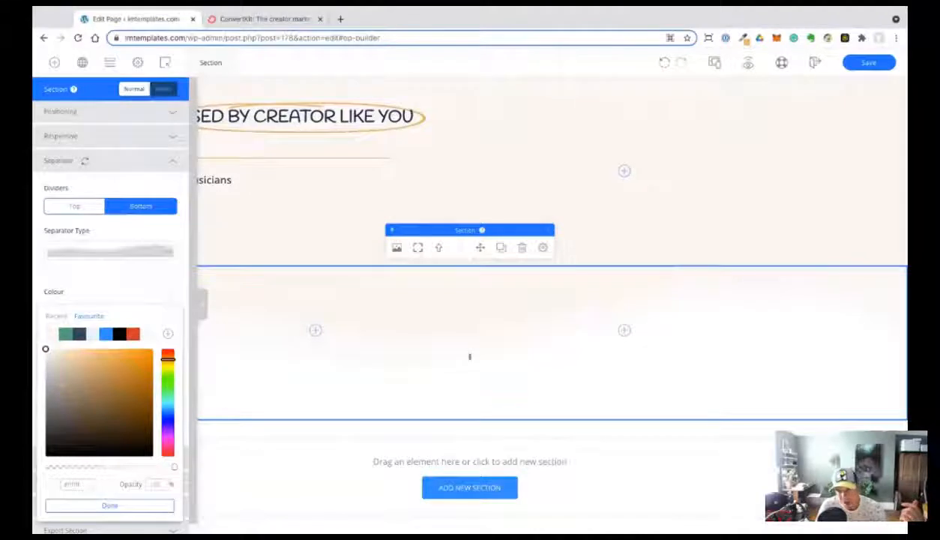
click(201, 309)
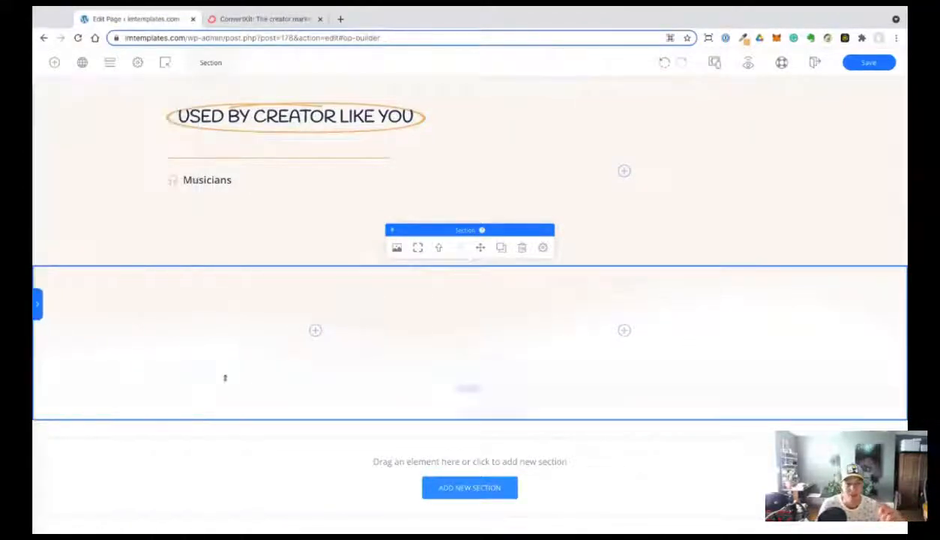
Increase the wave section's top padding and reduce its bottom padding.
drag(246, 254, 239, 278)
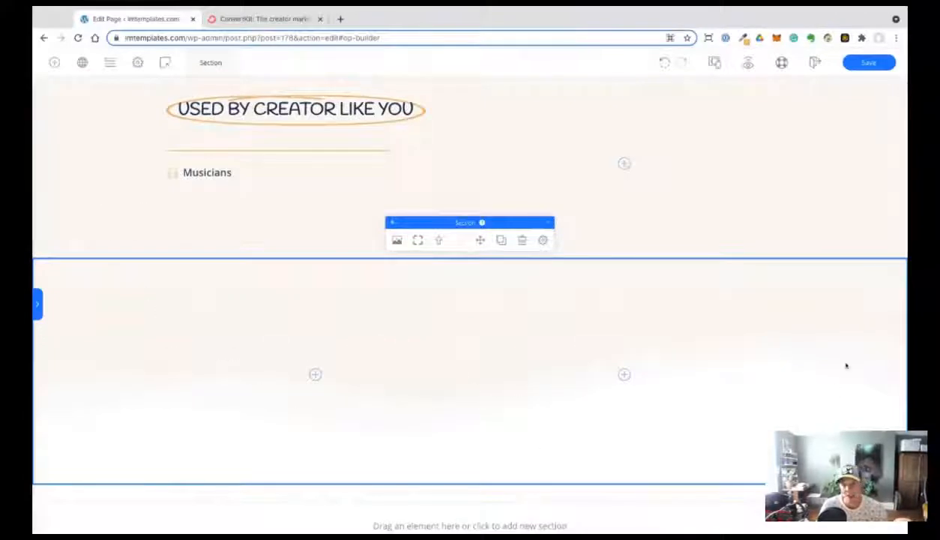
drag(555, 445, 555, 430)
scroll(328, 276, up, 1)
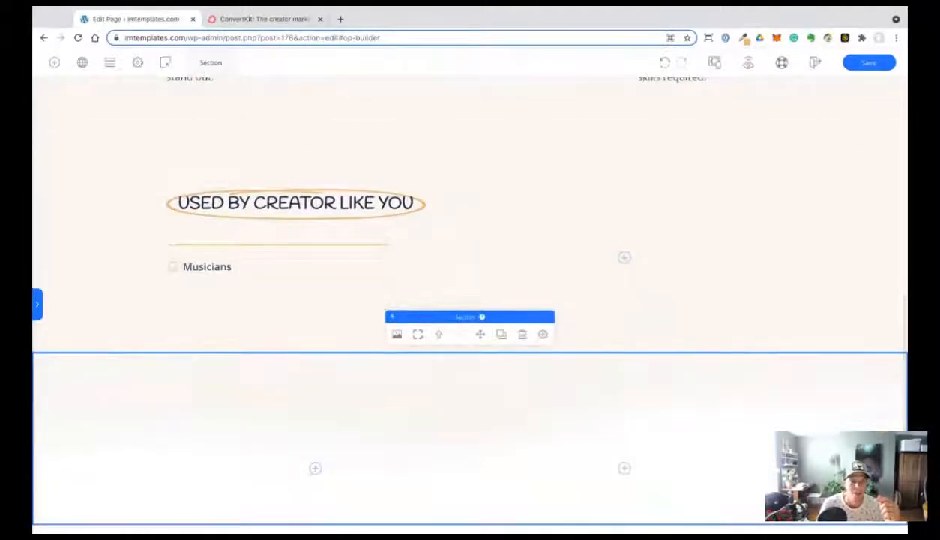
Add a text paragraph under the Musicians label and place a duplicate of the "ConvertKit helps you:" headline above it.
click(55, 64)
drag(115, 243, 229, 275)
scroll(315, 300, up, 3)
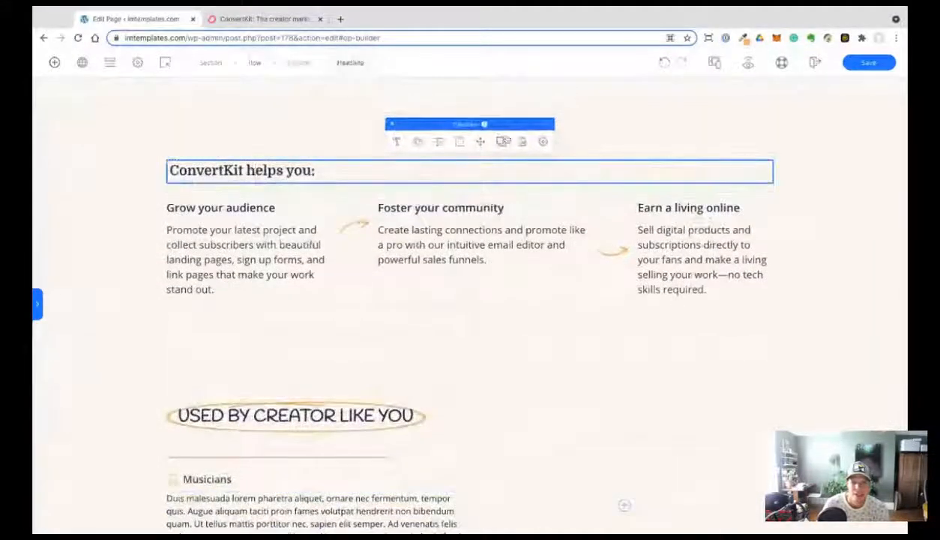
click(499, 141)
drag(481, 171, 225, 427)
click(274, 24)
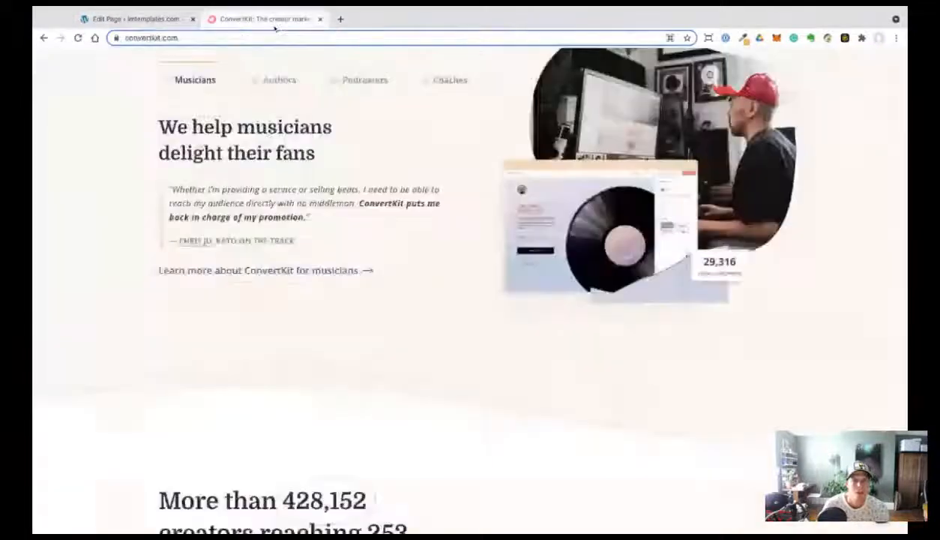
click(150, 21)
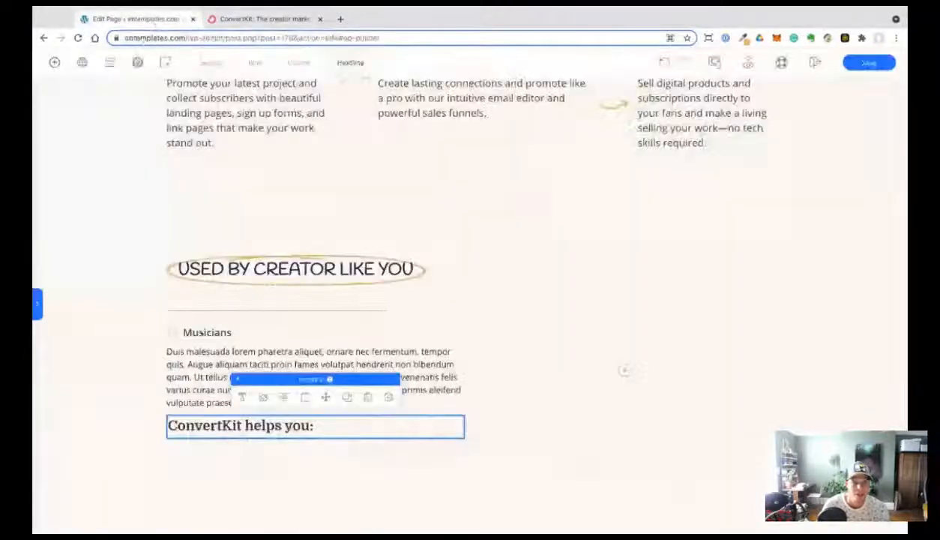
drag(326, 397, 309, 345)
Set the duplicated headline's space above to 28 px and its space below to 26 px.
click(389, 327)
mouse_move(423, 354)
mouse_down()
mouse_move(434, 354)
mouse_move(431, 363)
mouse_up()
click(426, 411)
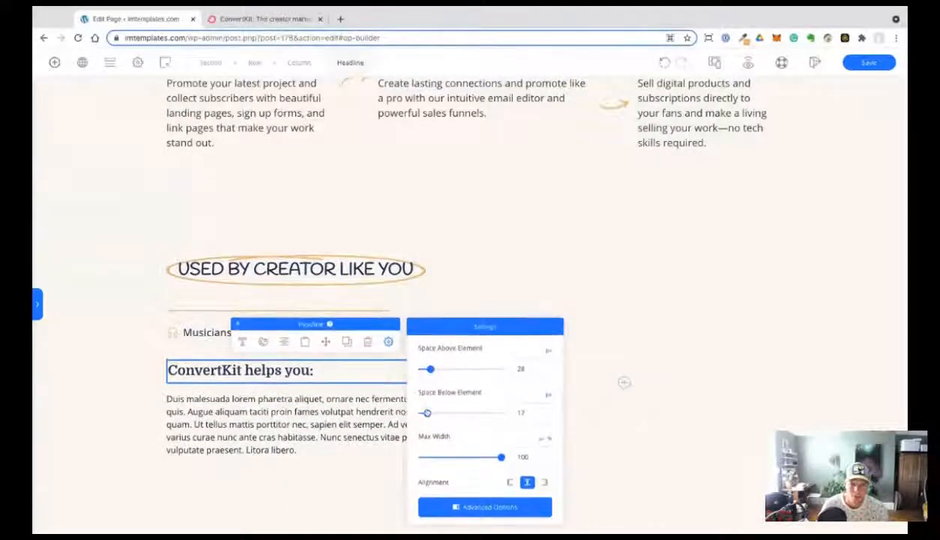
drag(426, 412, 430, 413)
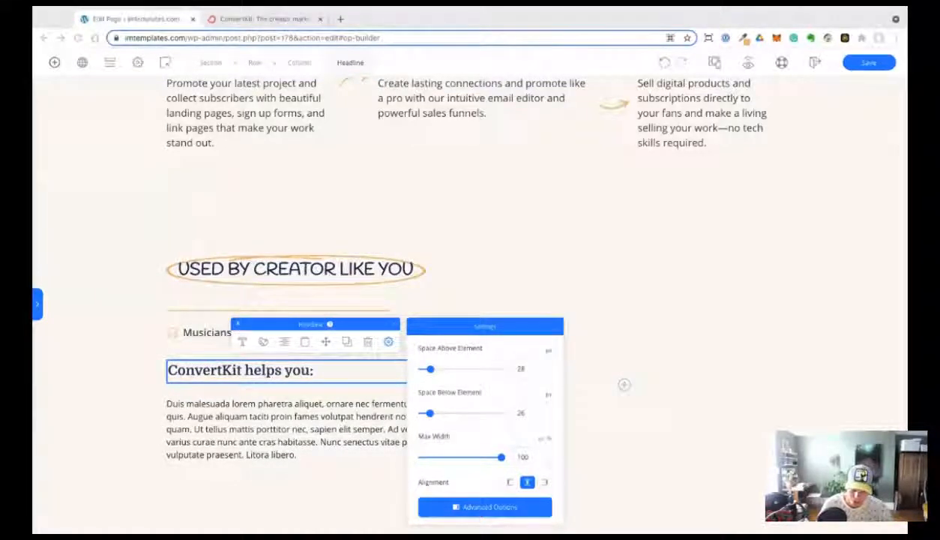
Replace the duplicated headline's text with "We help musicians delight their fans", matching the original homepage.
key(ctrl+a)
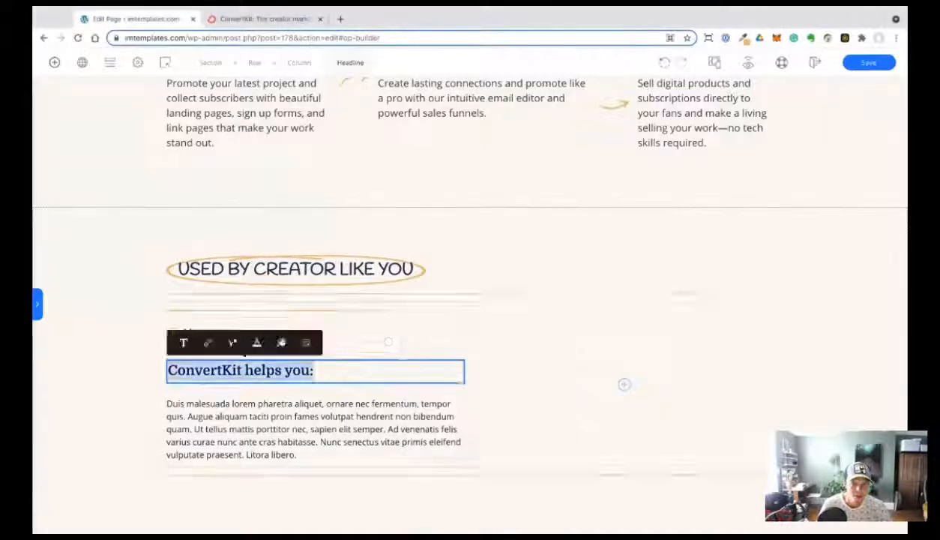
text(We help musicians delight their fans)
scroll(465, 299, down, 1)
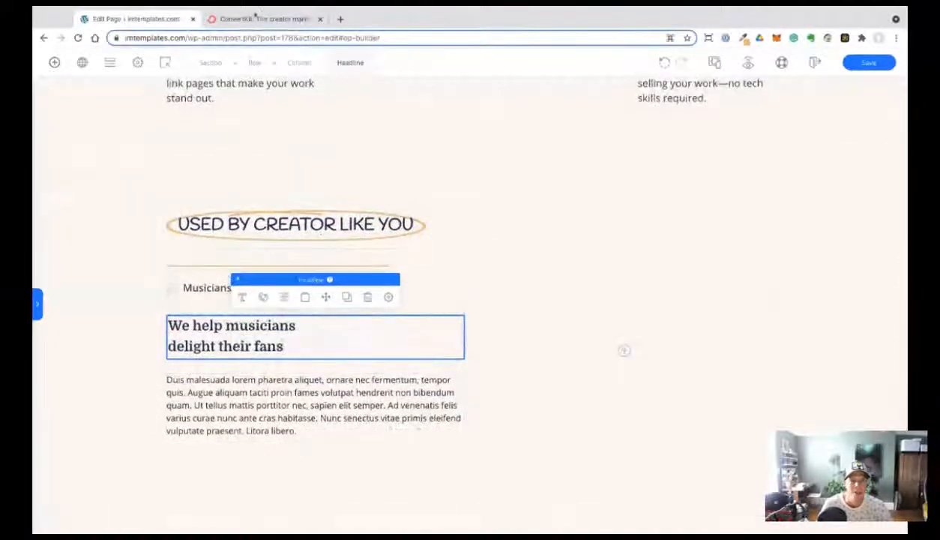
key(ctrl+Tab)
key(ctrl+Tab)
Enlarge the musicians headline's font size and replace the line break after "musicians" with a space.
click(243, 298)
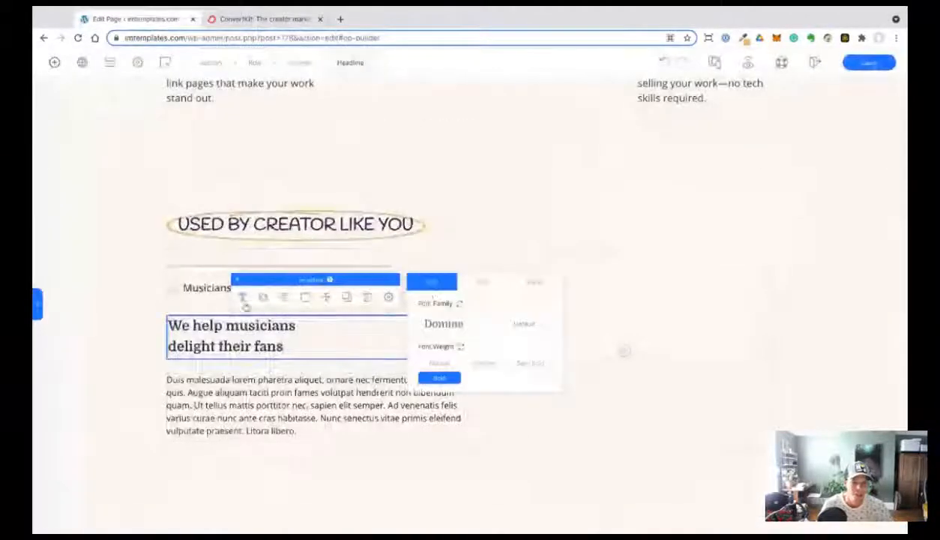
click(480, 283)
drag(452, 330, 461, 330)
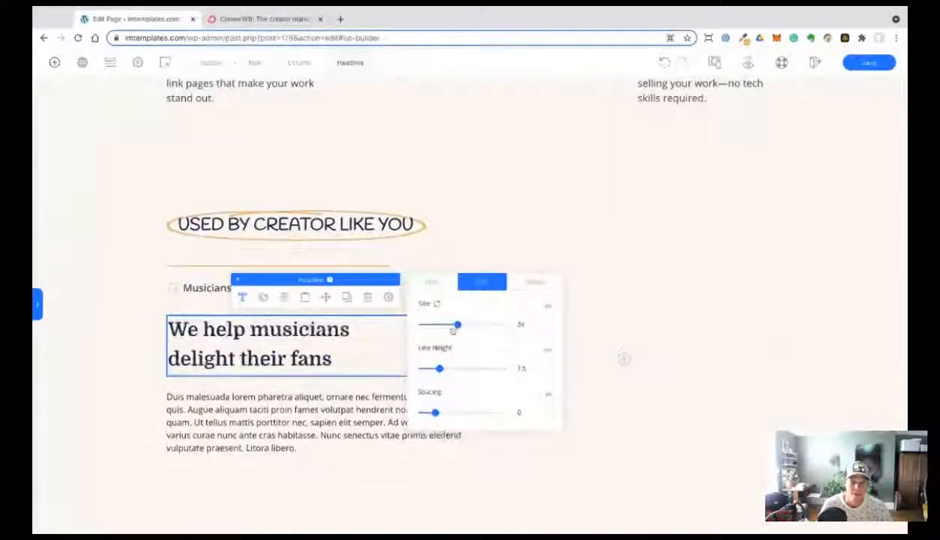
key(BackSpace)
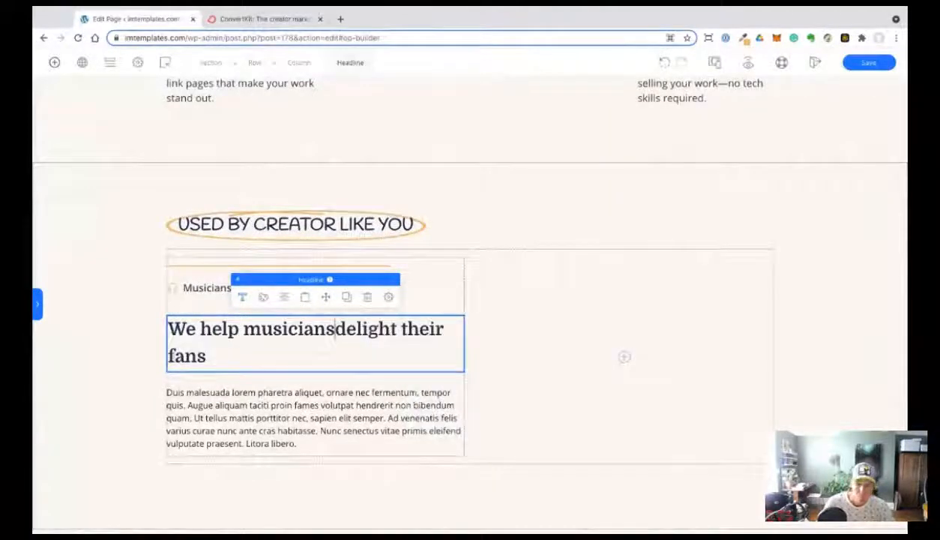
click(266, 19)
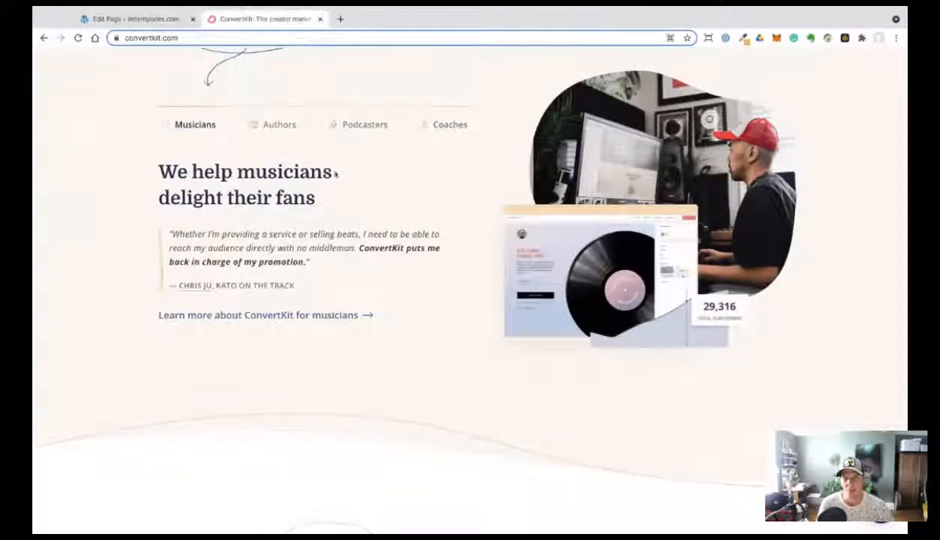
click(125, 23)
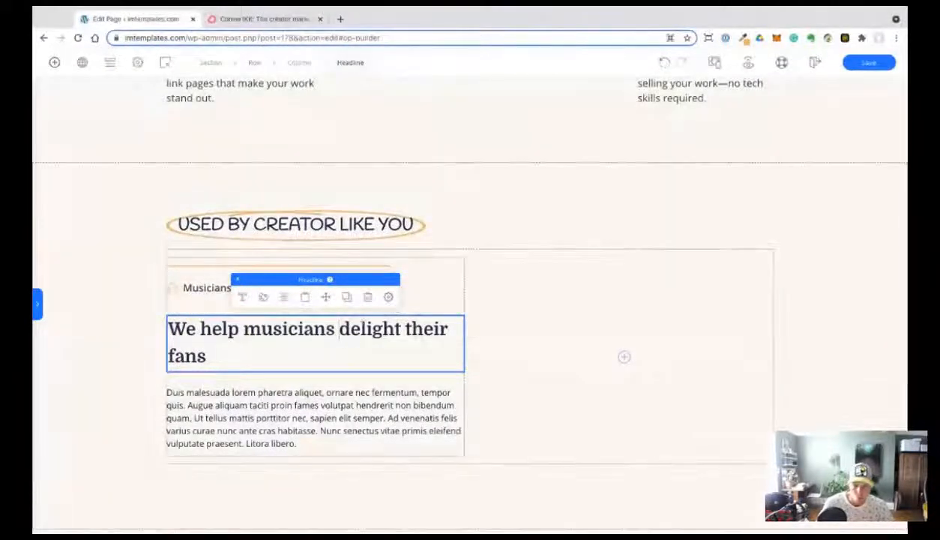
scroll(131, 293, down, 1)
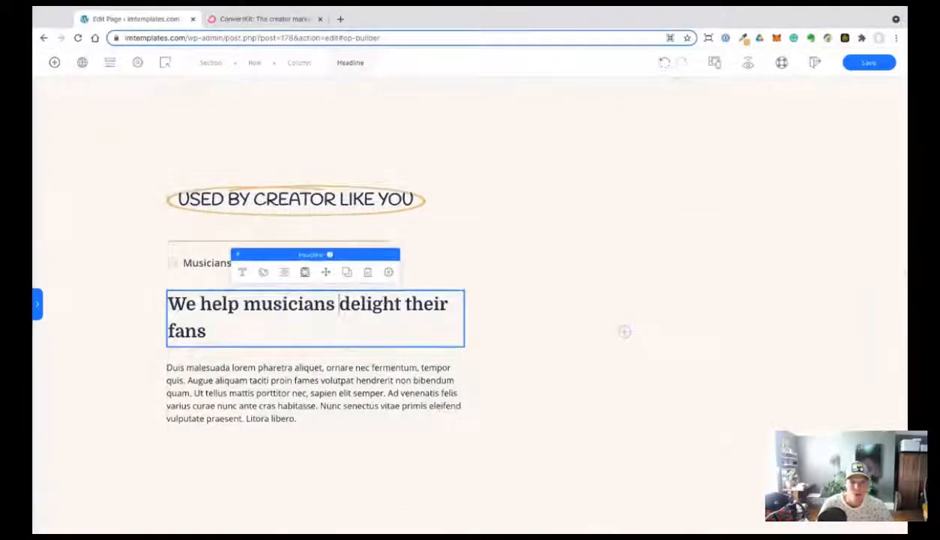
Shorten the horizontal line above the Musicians label to roughly a quarter of the column's width.
click(273, 244)
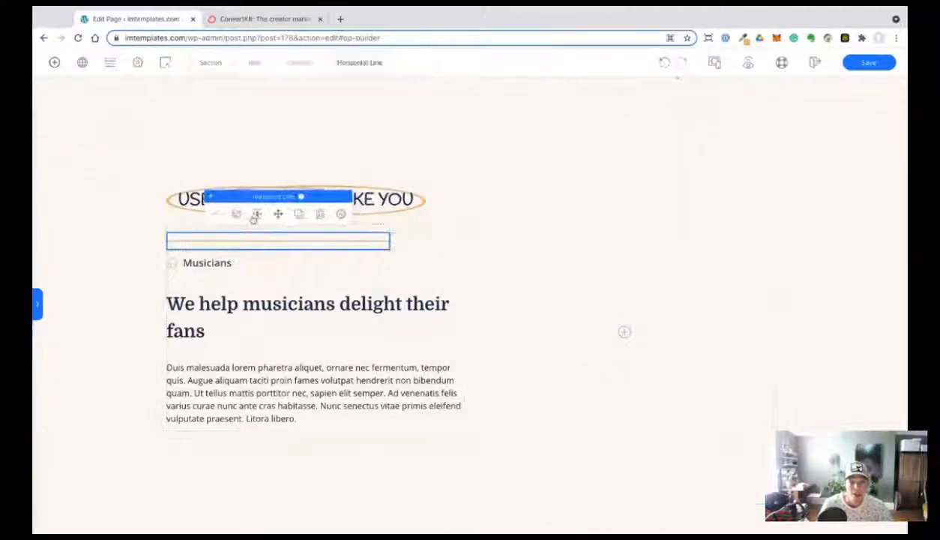
click(217, 215)
click(417, 330)
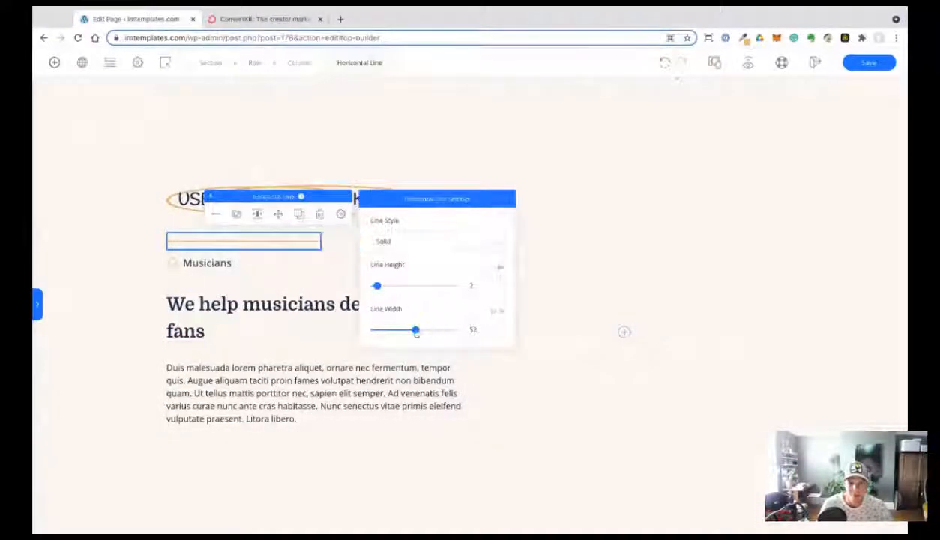
drag(412, 330, 396, 330)
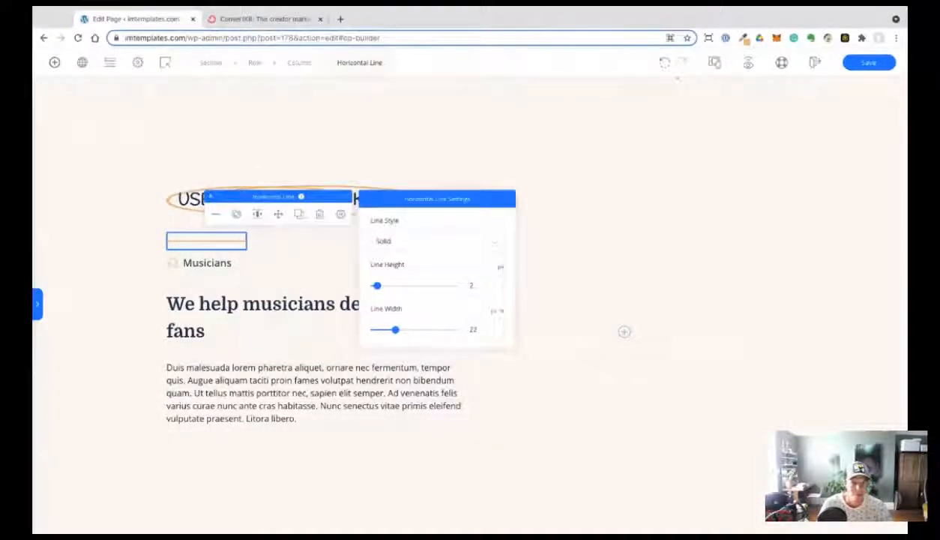
click(90, 205)
Delete the row holding the "USED BY CREATOR LIKE YOU" heading from the creator section.
scroll(71, 224, up, 2)
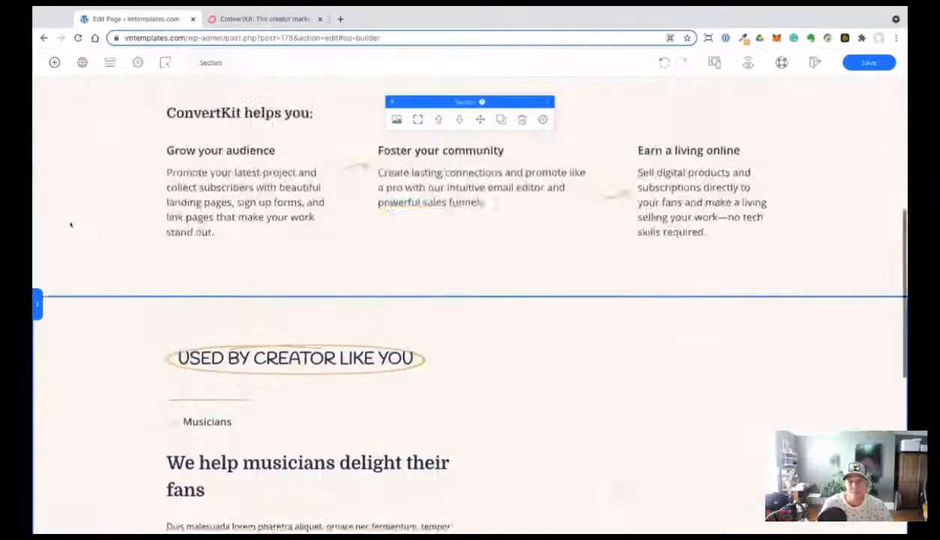
scroll(71, 225, down, 3)
click(473, 260)
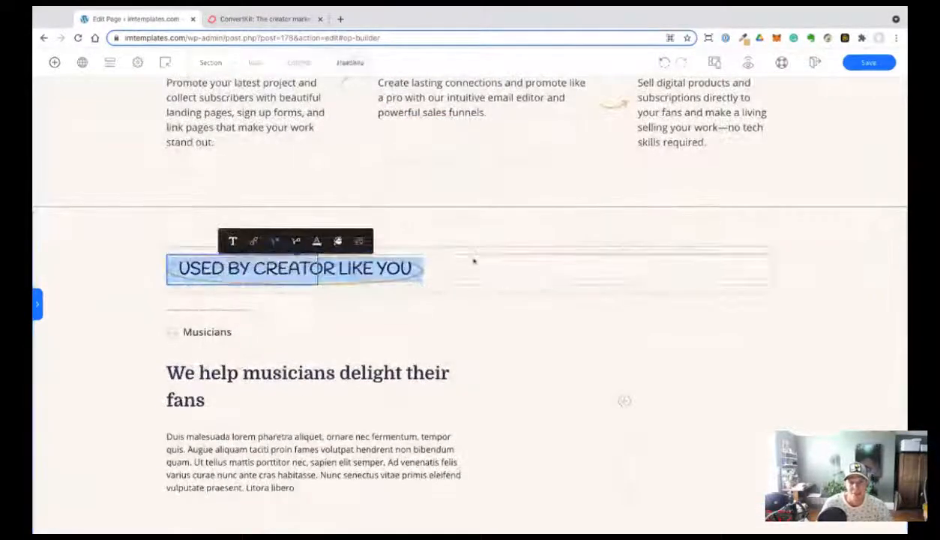
click(474, 254)
click(488, 228)
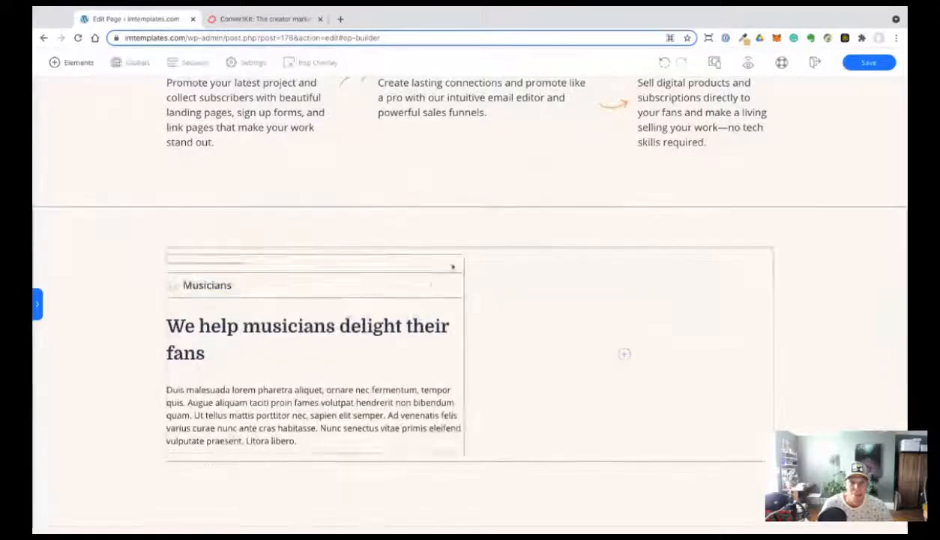
scroll(130, 292, down, 2)
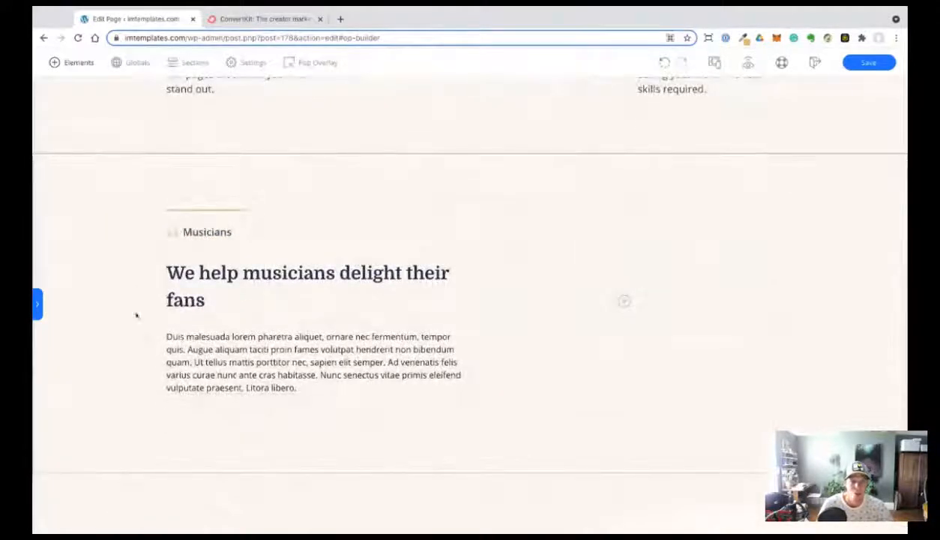
Undo the deletion of the "USED BY CREATOR LIKE YOU" row and check the text formatting of its heading.
scroll(174, 327, up, 3)
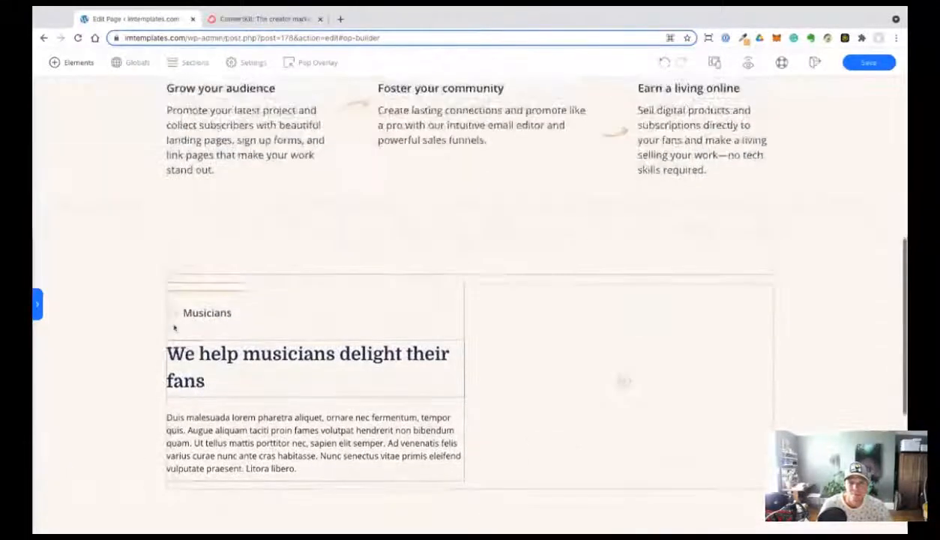
scroll(174, 327, down, 1)
key(ctrl+z)
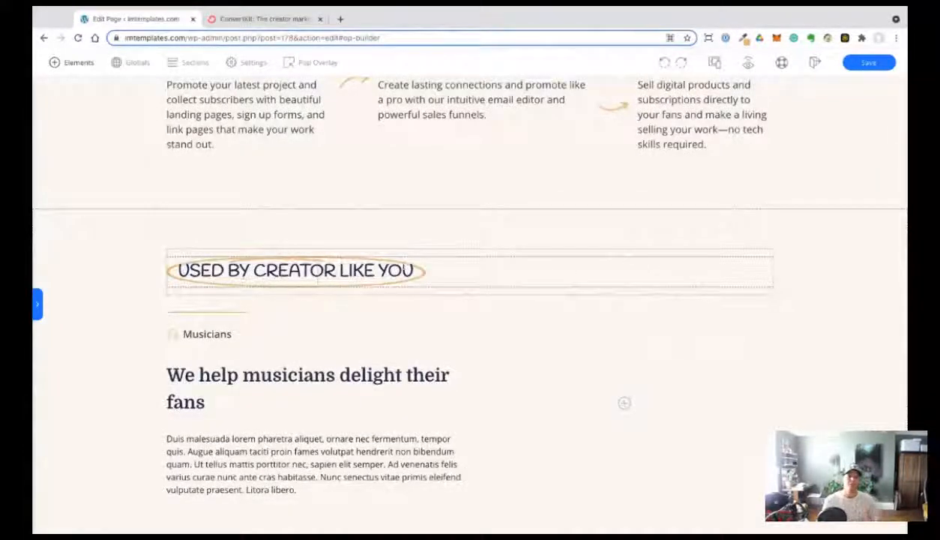
triple_click(354, 273)
click(234, 243)
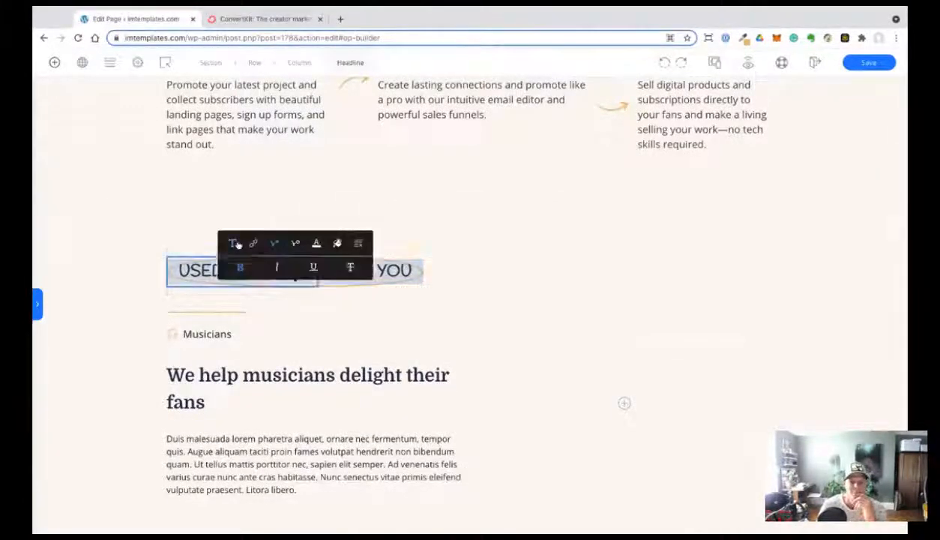
click(705, 323)
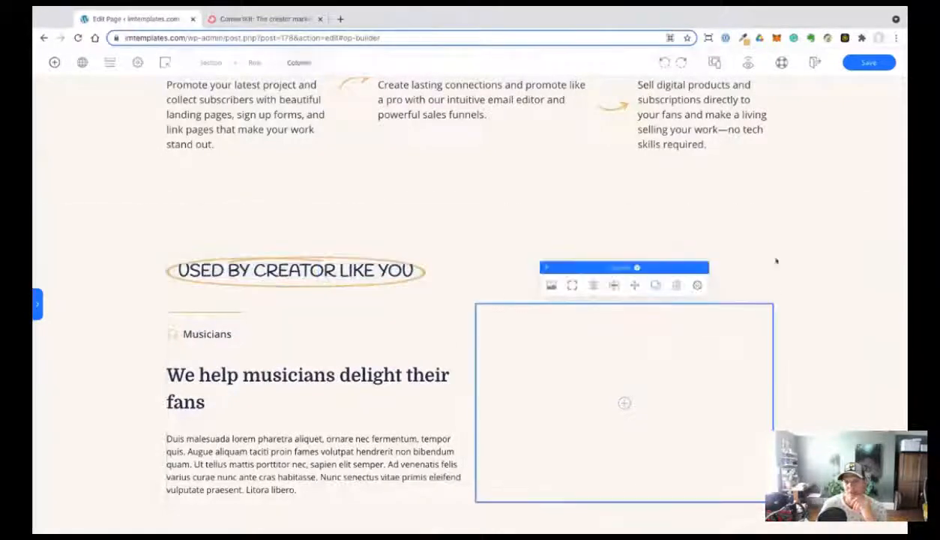
Delete the restored row with the "USED BY CREATOR LIKE YOU" heading above the Musicians content.
click(462, 254)
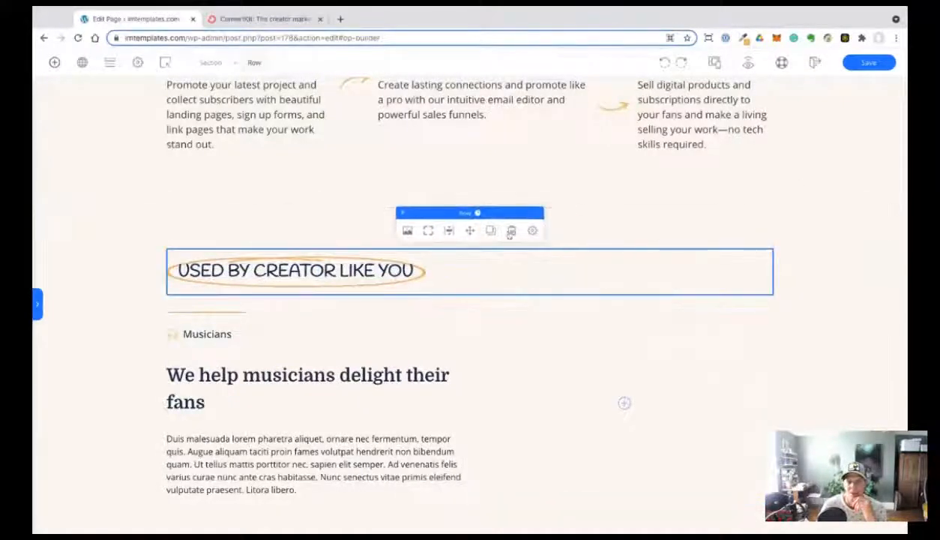
click(511, 234)
scroll(135, 297, down, 1)
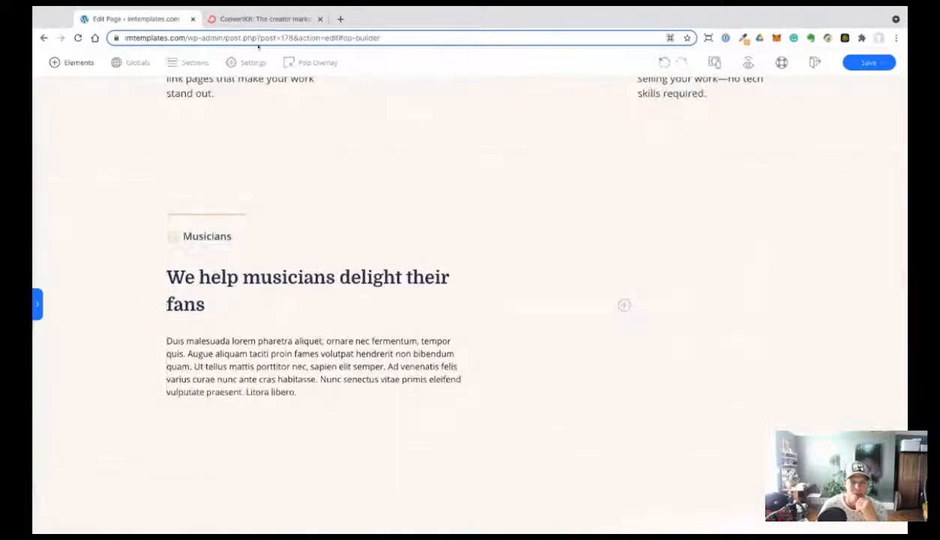
Replace the placeholder paragraph under the musicians headline with the original homepage's full quote starting "Whether I'm providing a service or selling beats".
key(super+Tab)
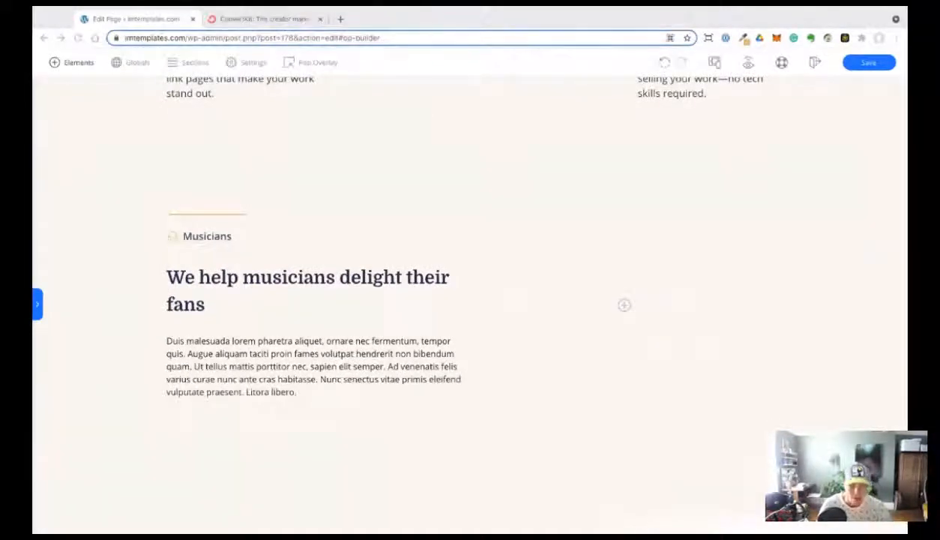
key(super+Tab)
click(314, 366)
key(super+a)
text("Whether I’m providing a service or selling beats, I need to be able to reach my audience directly with no middleman. ConvertKit puts me back in charge of my promotion.")
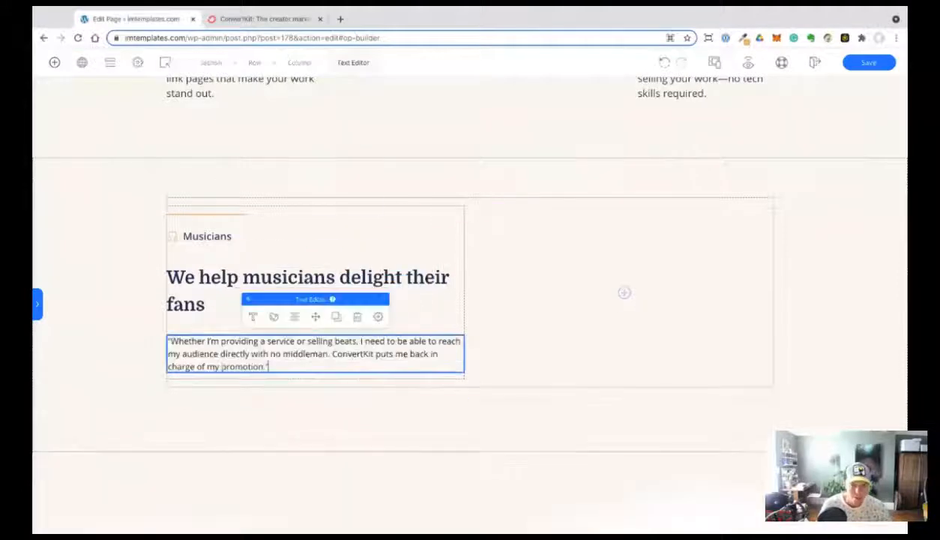
Duplicate the quote paragraph and replace the copy's text with a dash, the quoted musician's name and "KATO ON THE TRACK".
click(337, 317)
click(224, 356)
key(super+a)
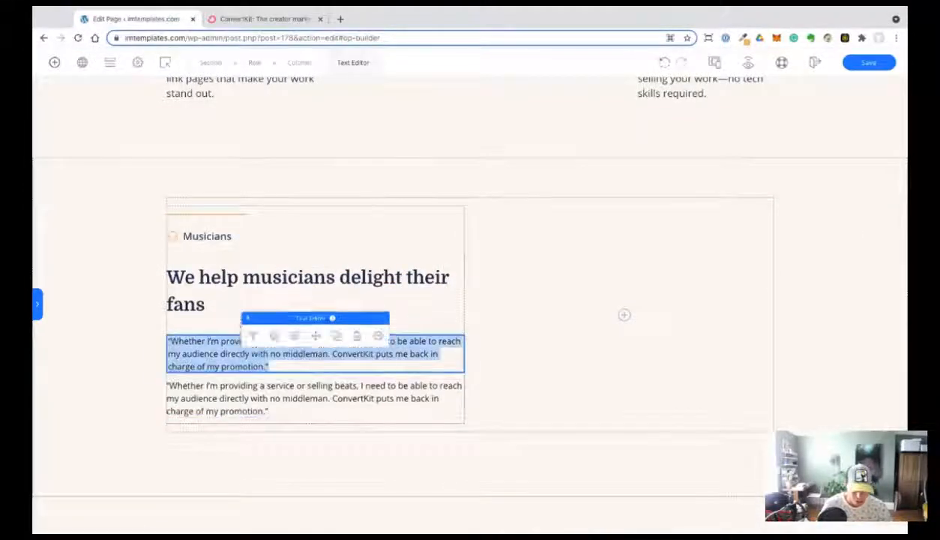
click(304, 398)
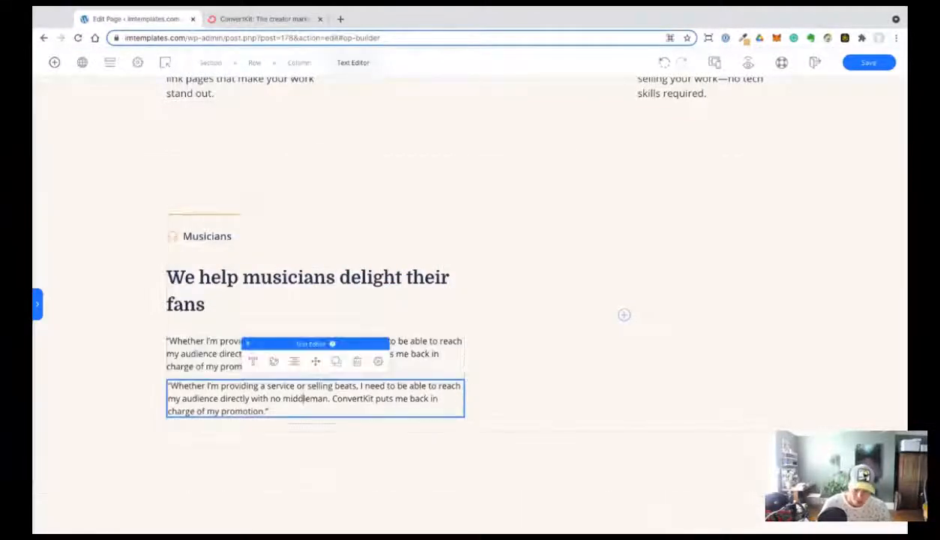
key(super+Tab)
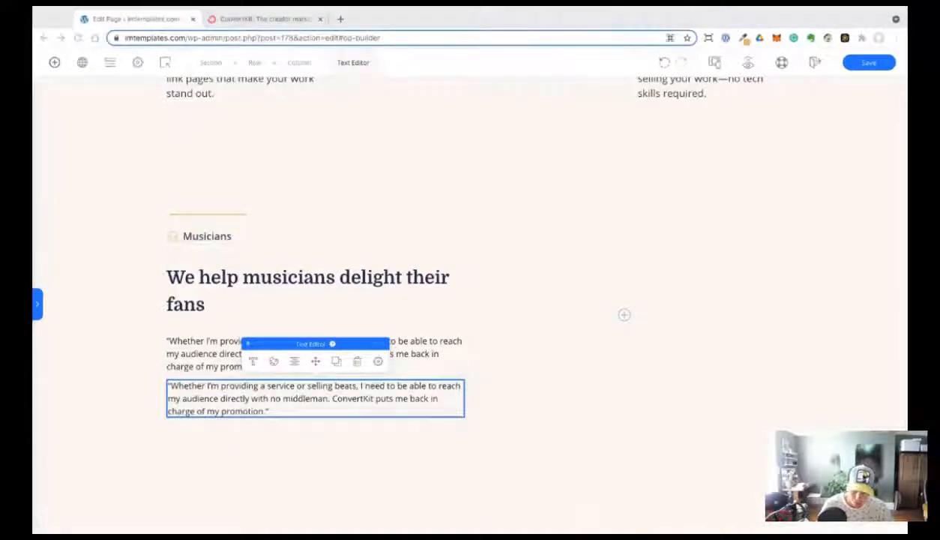
key(super+Tab)
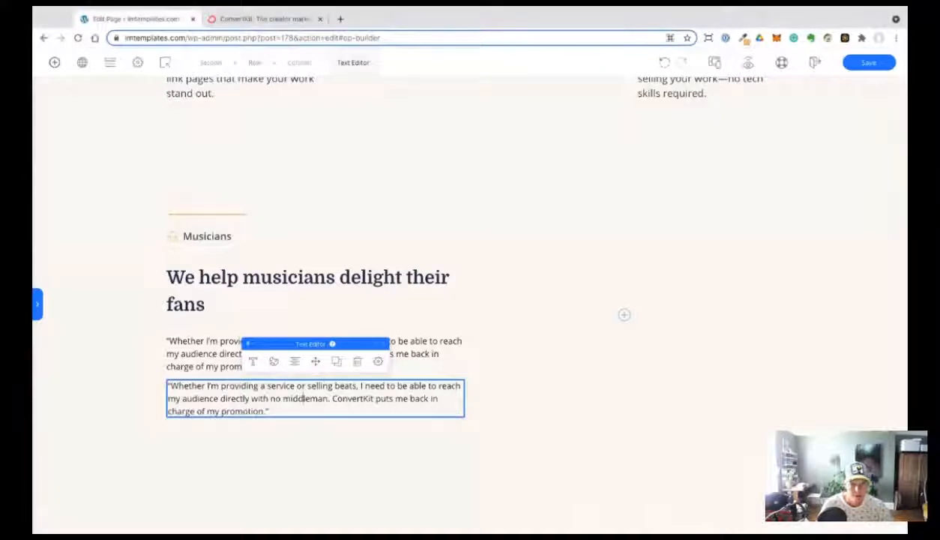
triple_click(201, 398)
text(— CHRIS JU, KATO ON THE TRACK)
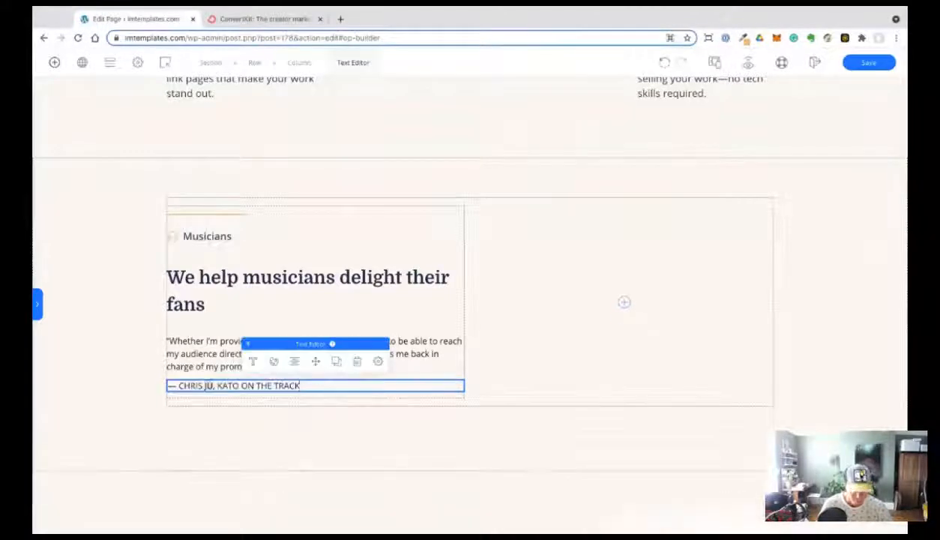
Leave the attribution text and view the Musicians section on the original ConvertKit homepage for comparison.
key(super+a)
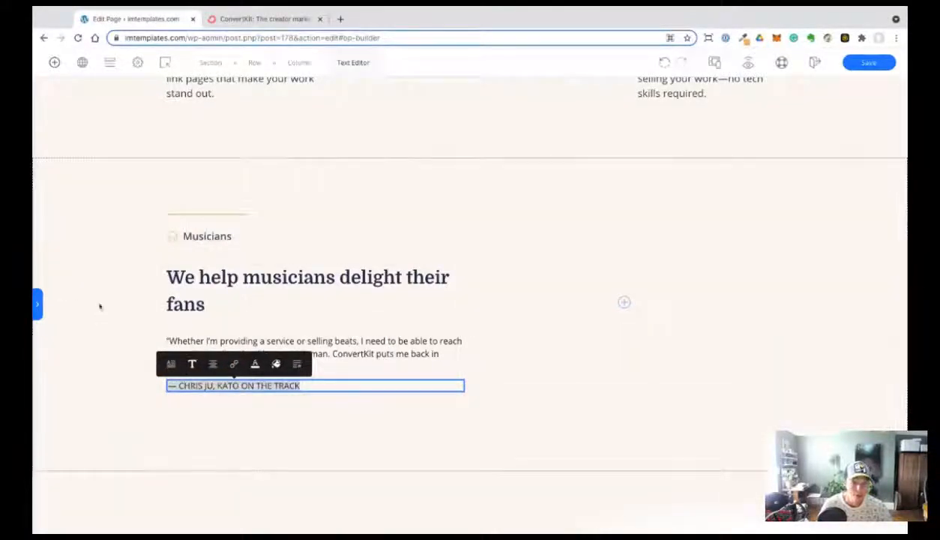
click(98, 306)
click(259, 19)
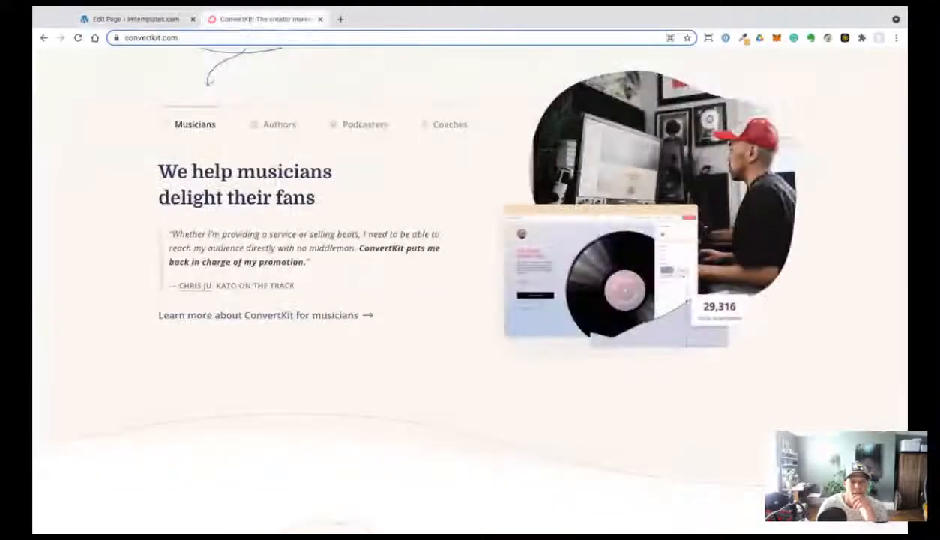
Italicize the testimonial quote under the musicians headline and set its font size to 16 px.
click(126, 19)
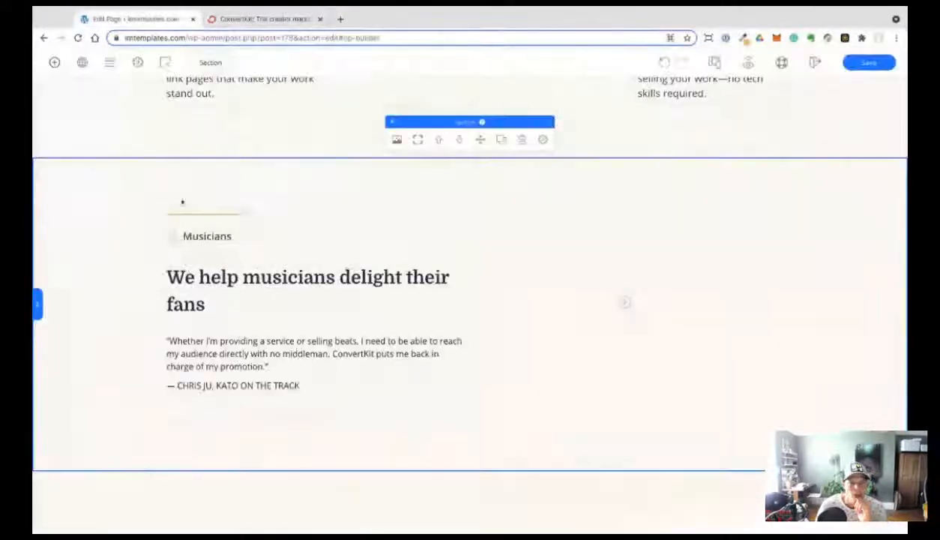
click(315, 353)
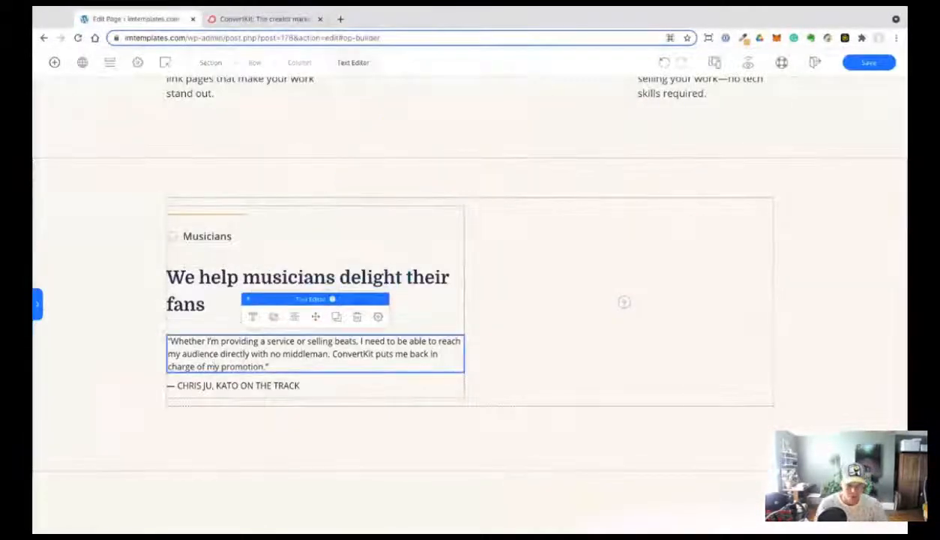
click(250, 318)
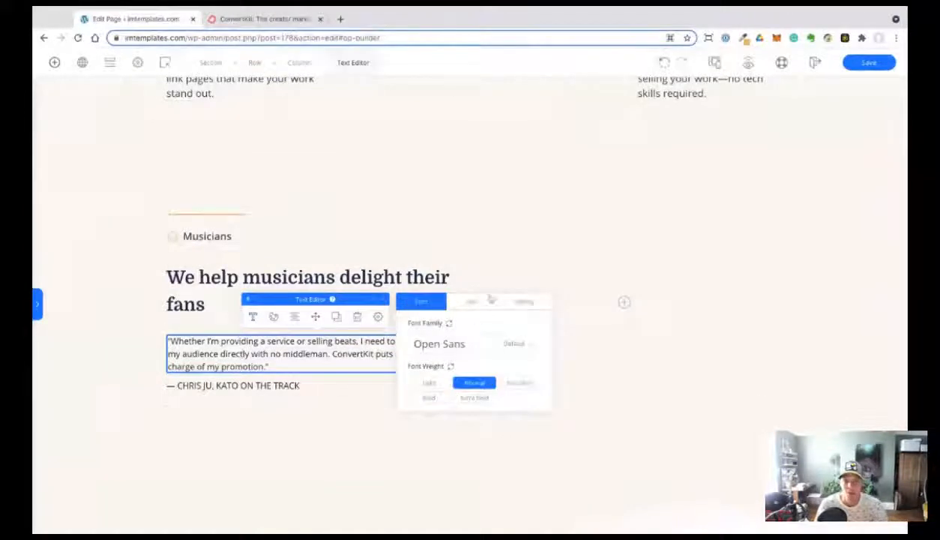
click(517, 305)
click(533, 324)
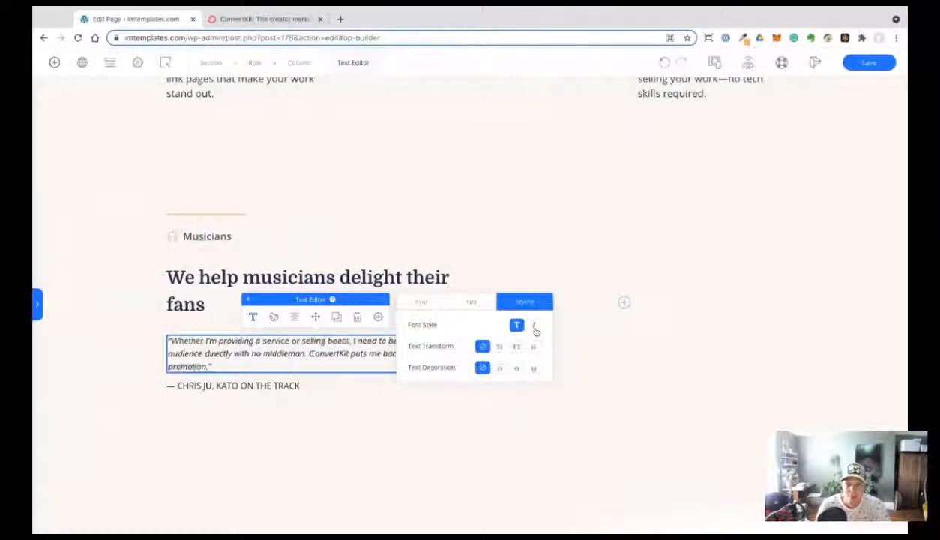
click(447, 303)
drag(422, 345, 425, 344)
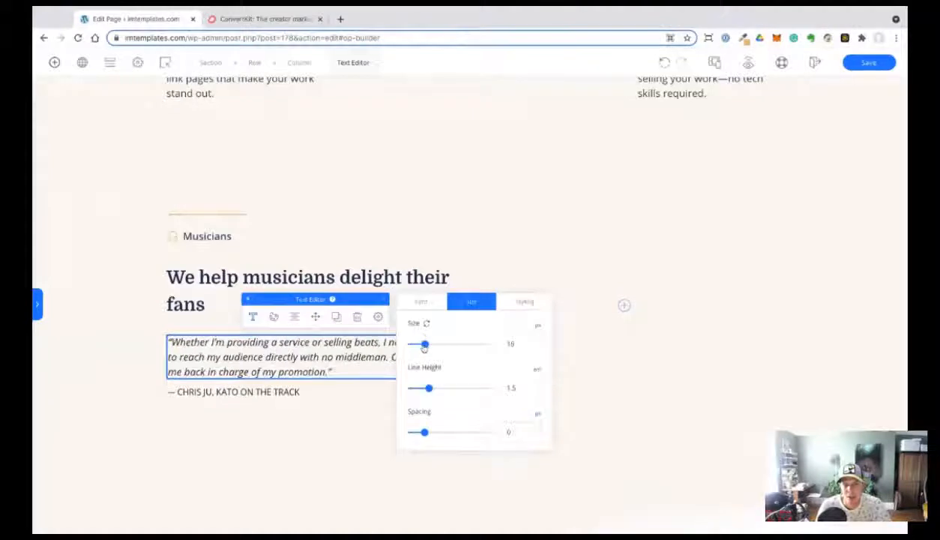
scroll(140, 274, down, 1)
click(305, 417)
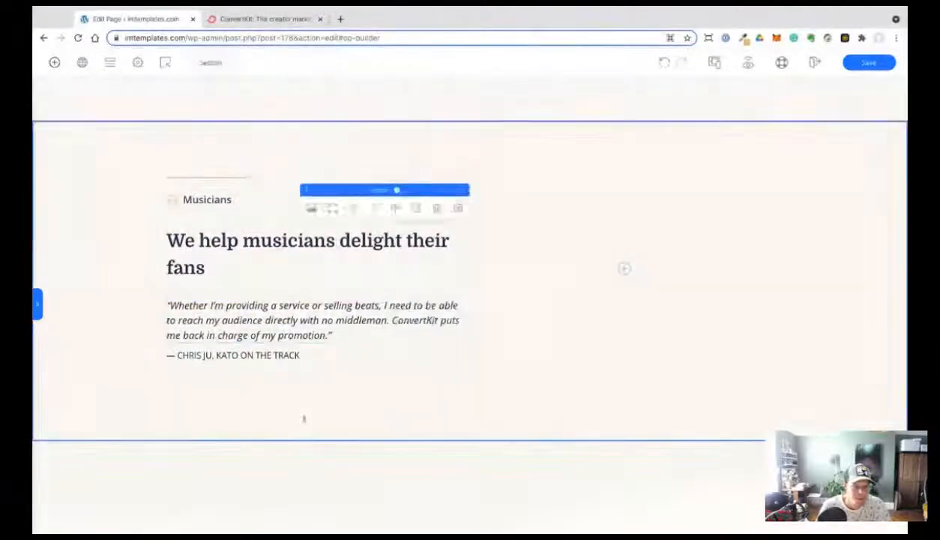
Bold the phrase "ConvertKit puts me back in charge of my promotion" in the testimonial quote, matching the ConvertKit reference page.
click(218, 19)
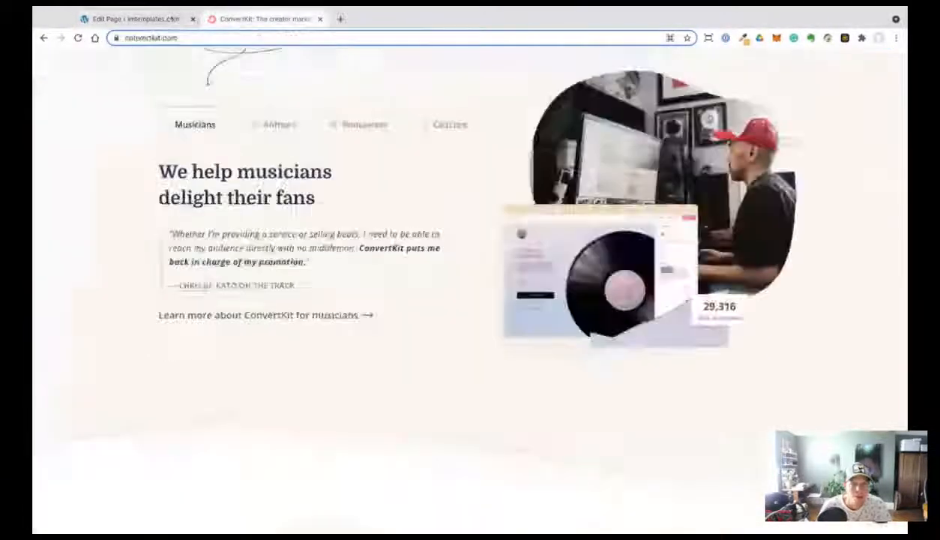
click(157, 20)
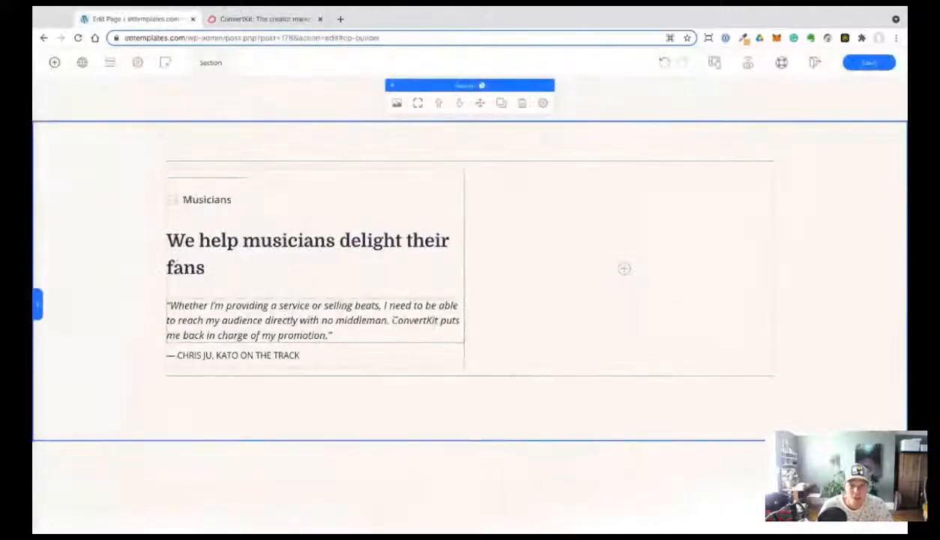
drag(392, 320, 329, 335)
key(ctrl+b)
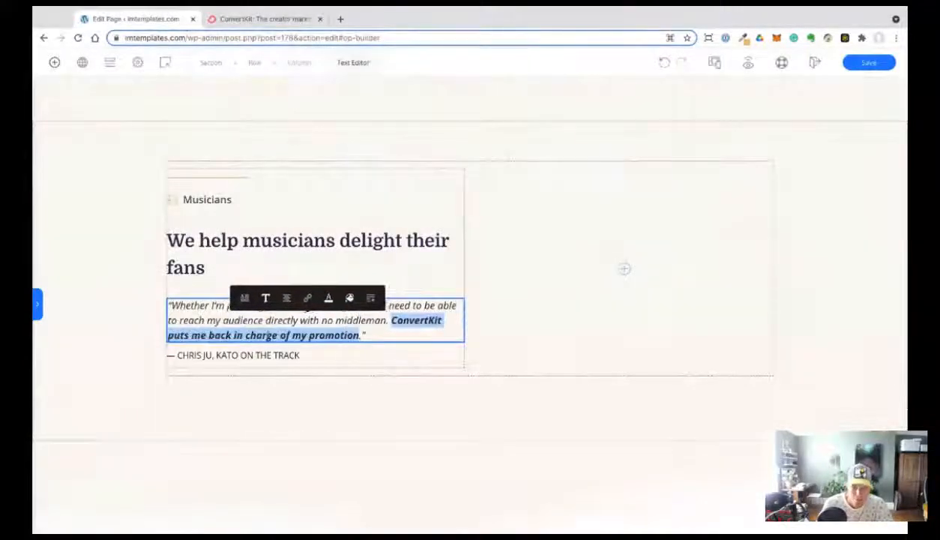
click(138, 297)
Sample the dark text color of the bold testimonial phrase on the ConvertKit reference page with the color picker extension.
click(252, 23)
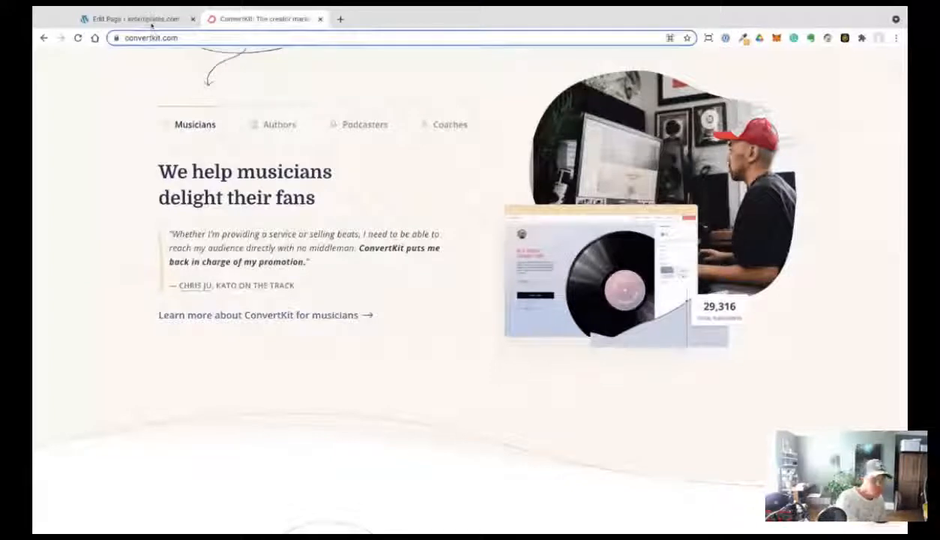
click(135, 18)
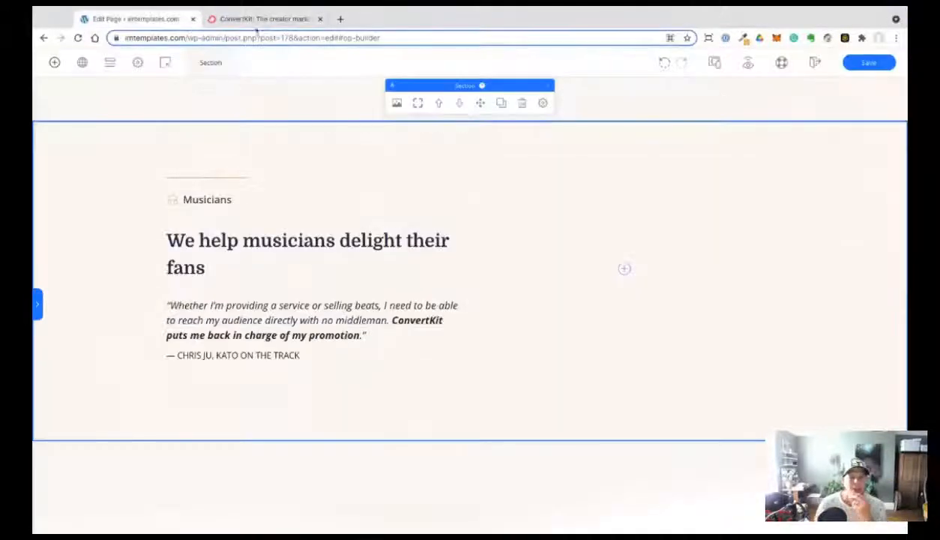
click(258, 20)
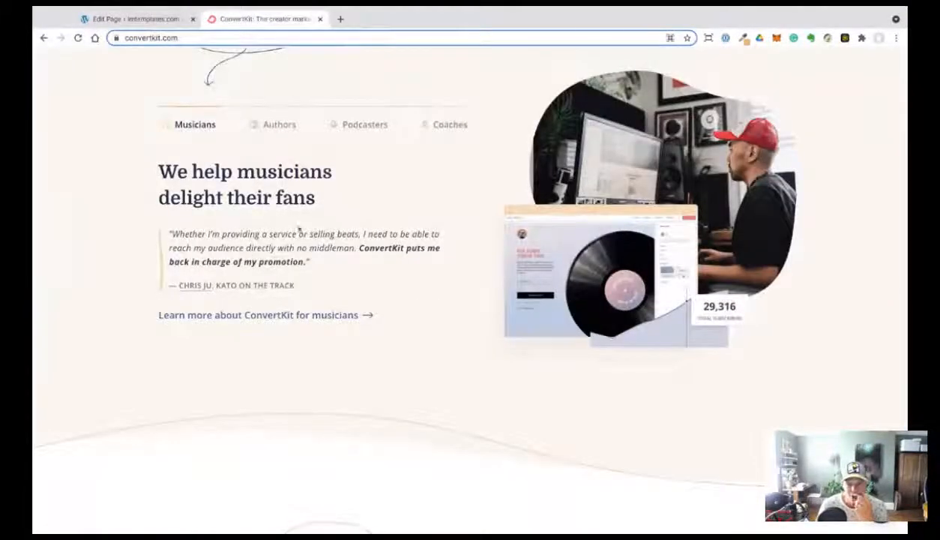
click(743, 37)
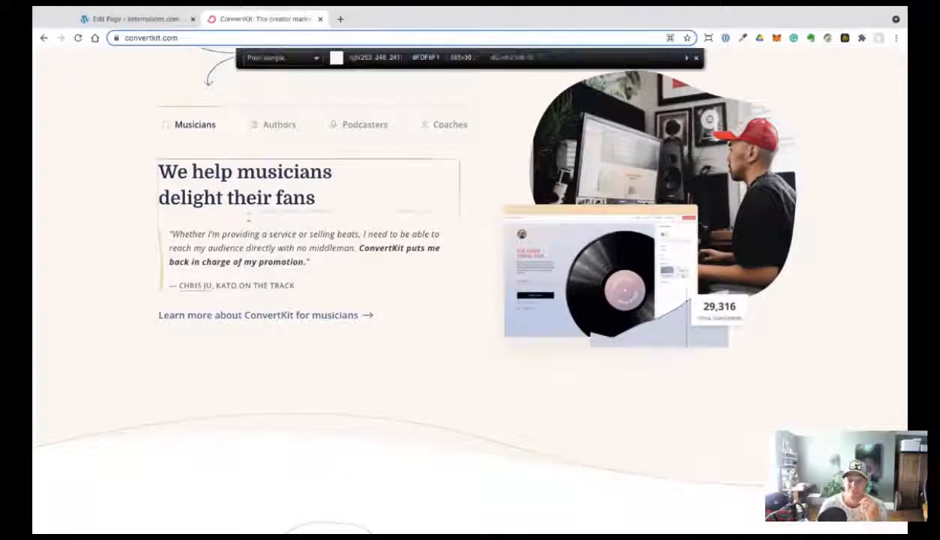
scroll(300, 225, up, 1)
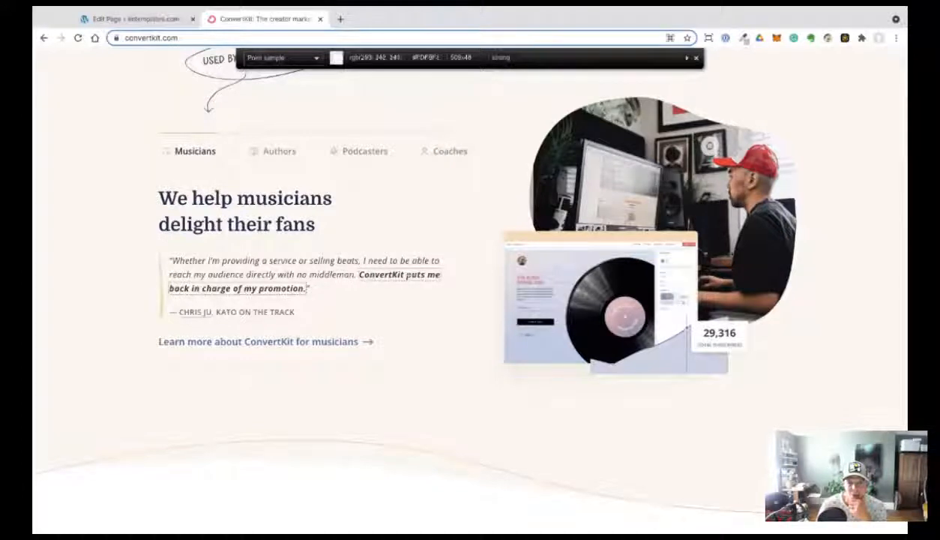
click(240, 288)
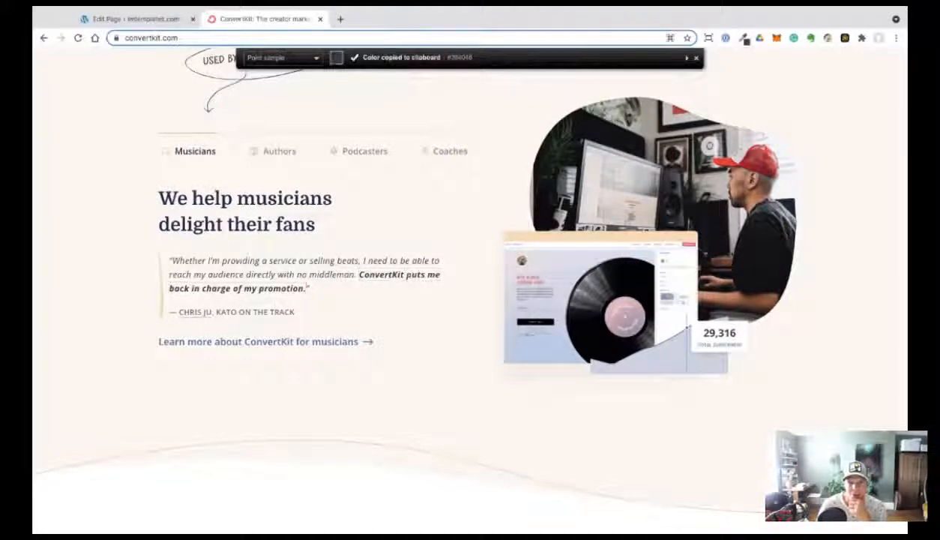
Apply the sampled dark gray as the text color of the testimonial quote on the page being edited.
click(164, 20)
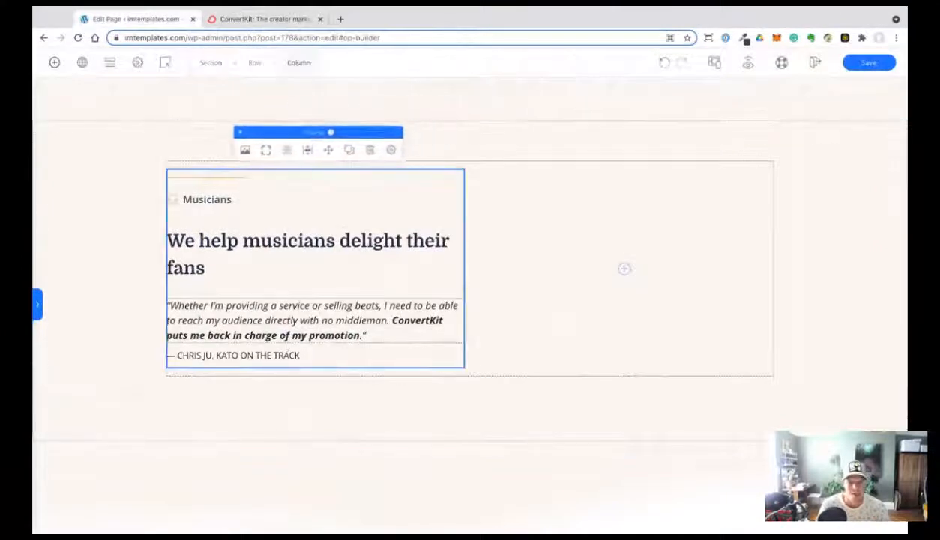
click(273, 279)
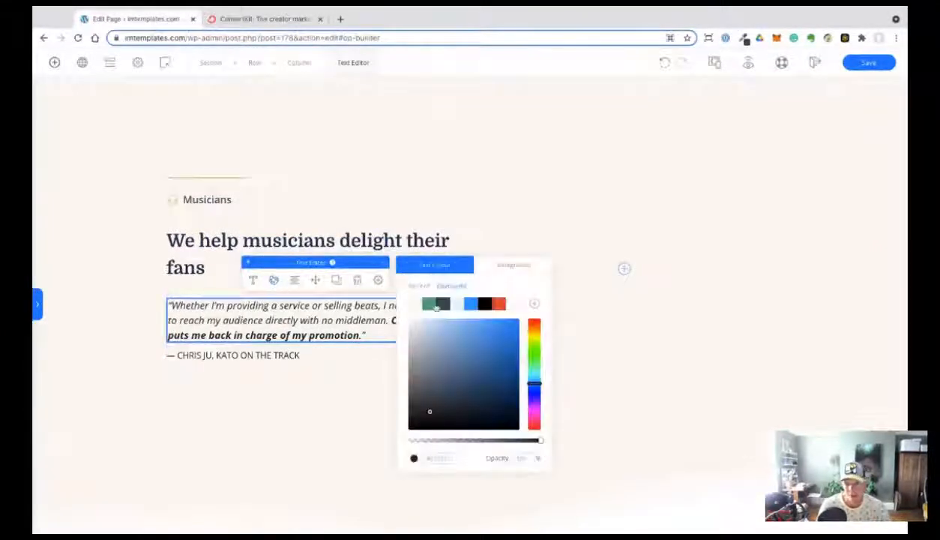
click(435, 307)
click(444, 304)
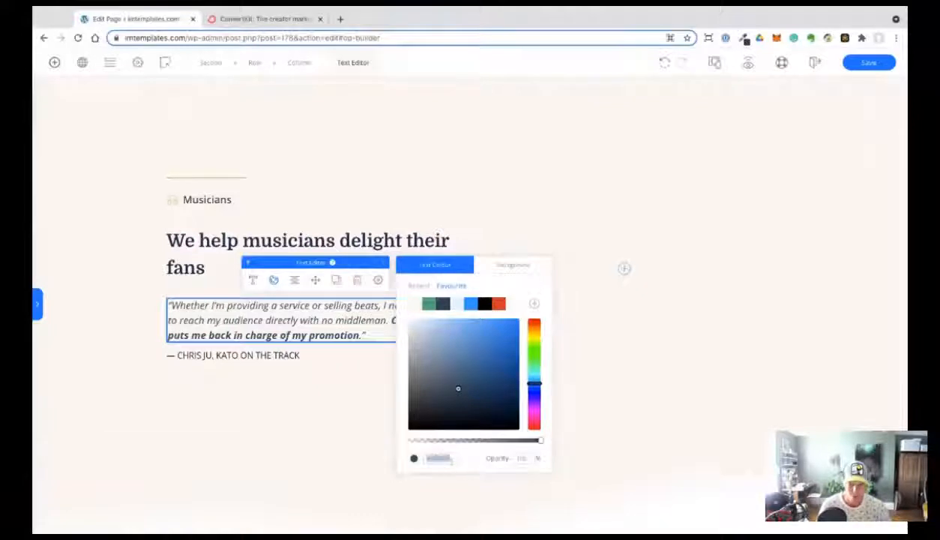
click(115, 336)
click(194, 320)
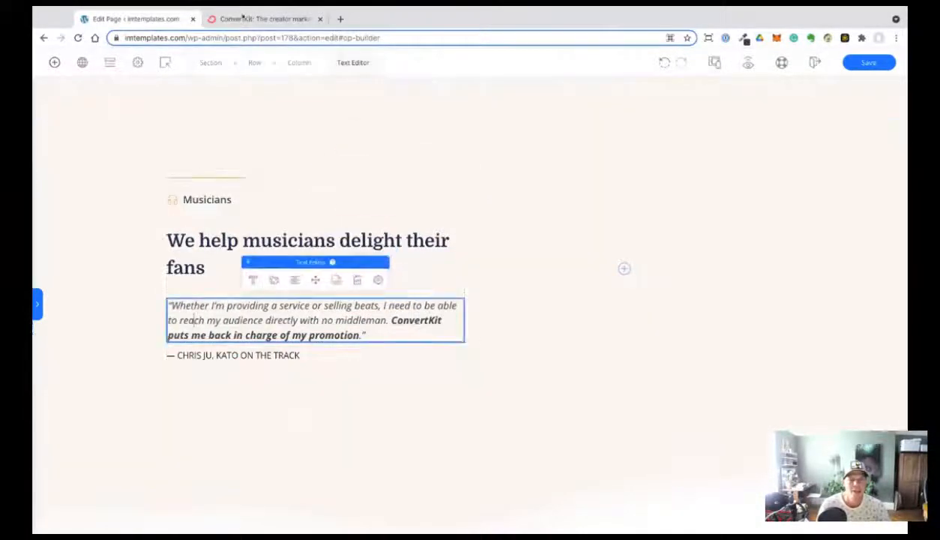
Narrow the "We help musicians delight their fans" headline to a 72% max width, align it left, and keep the space after "musicians".
click(243, 17)
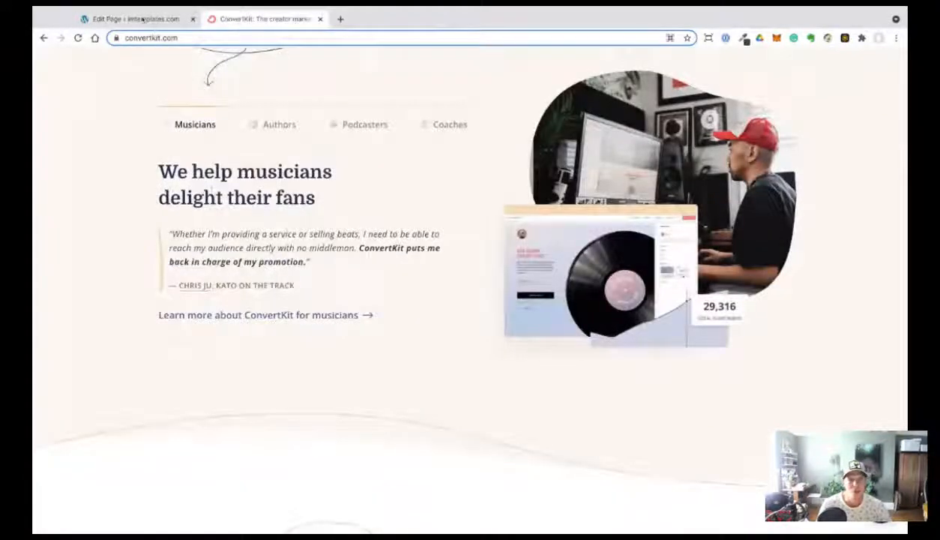
click(143, 20)
click(270, 240)
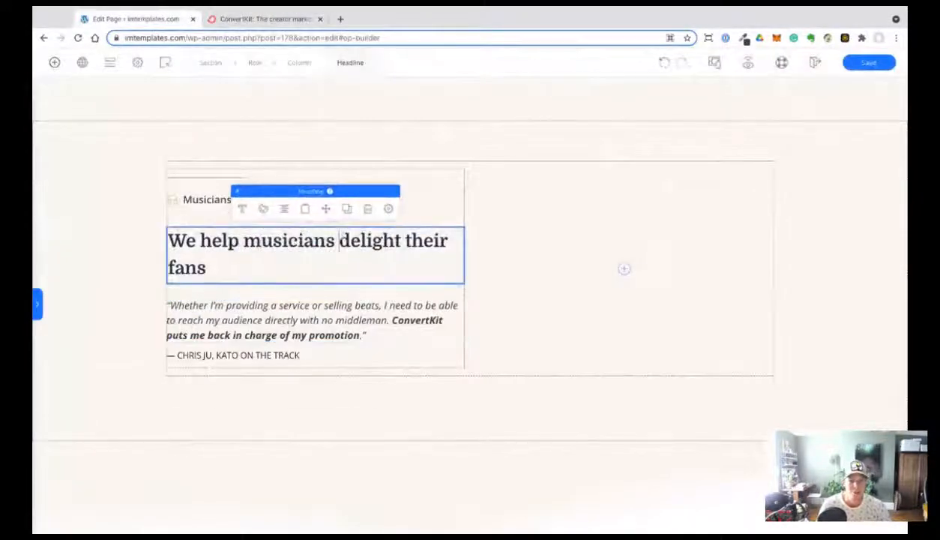
key(Return)
key(BackSpace)
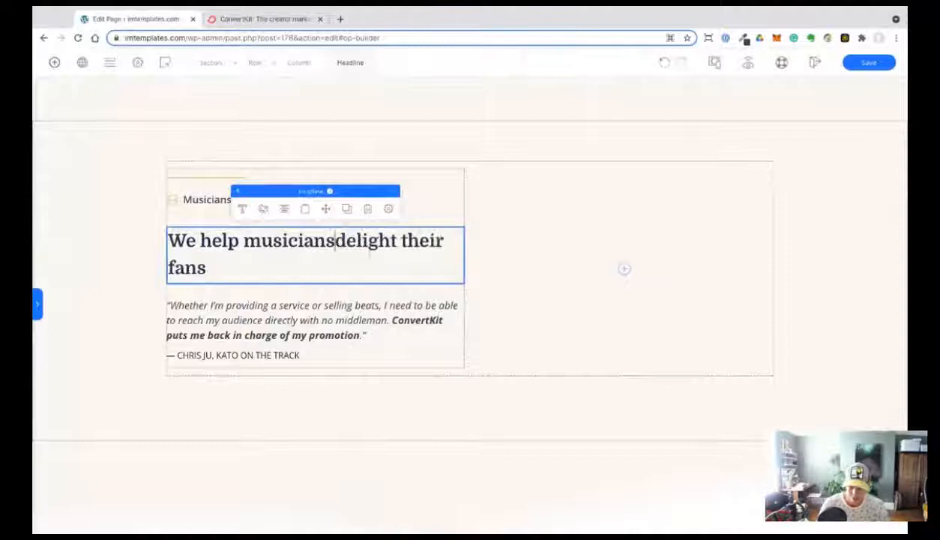
click(389, 210)
click(461, 325)
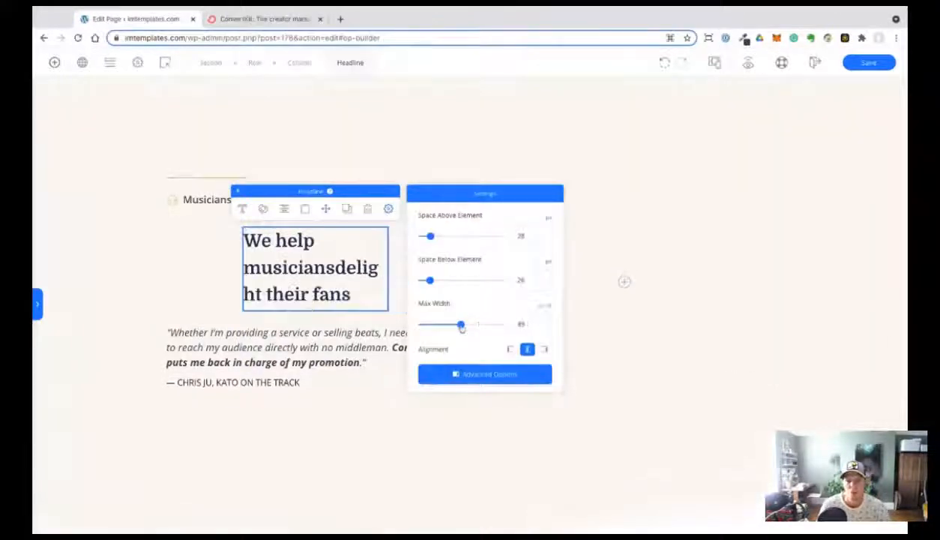
drag(461, 324, 435, 325)
click(509, 350)
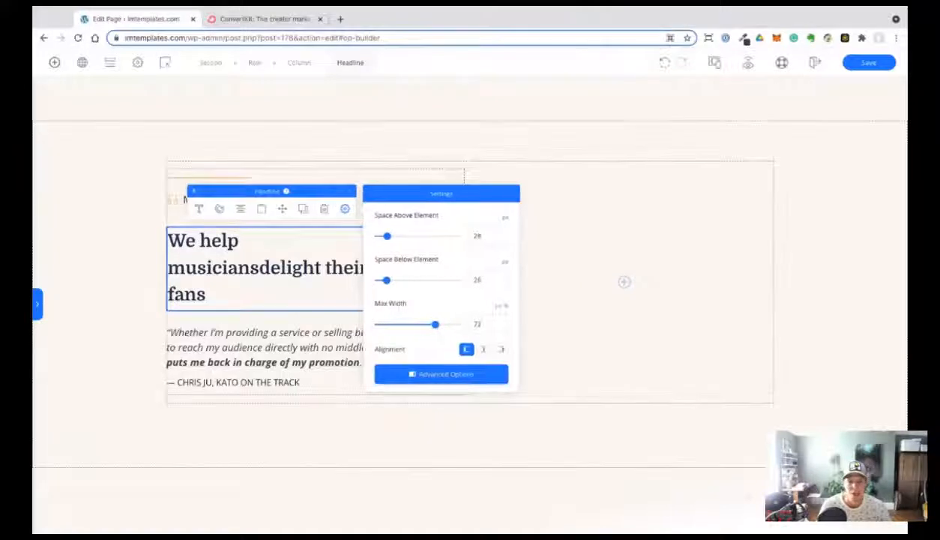
click(259, 268)
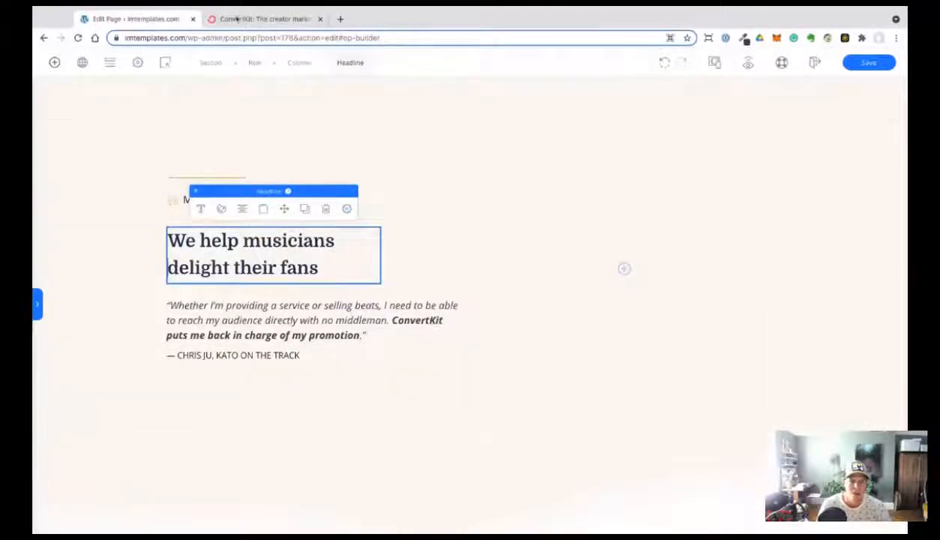
Preview the page in mobile view and examine the layout of the "ConvertKit helps you" and musicians sections.
click(236, 19)
click(156, 21)
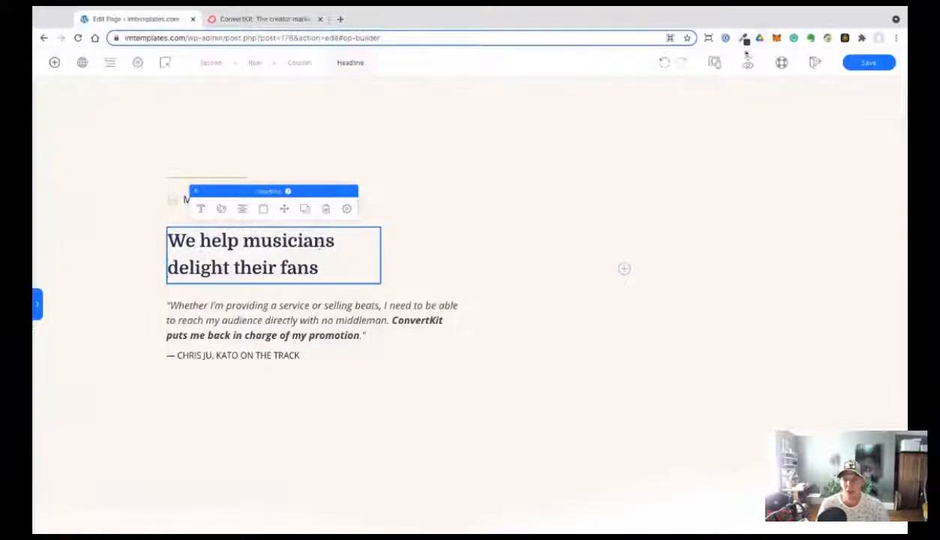
click(715, 62)
click(705, 131)
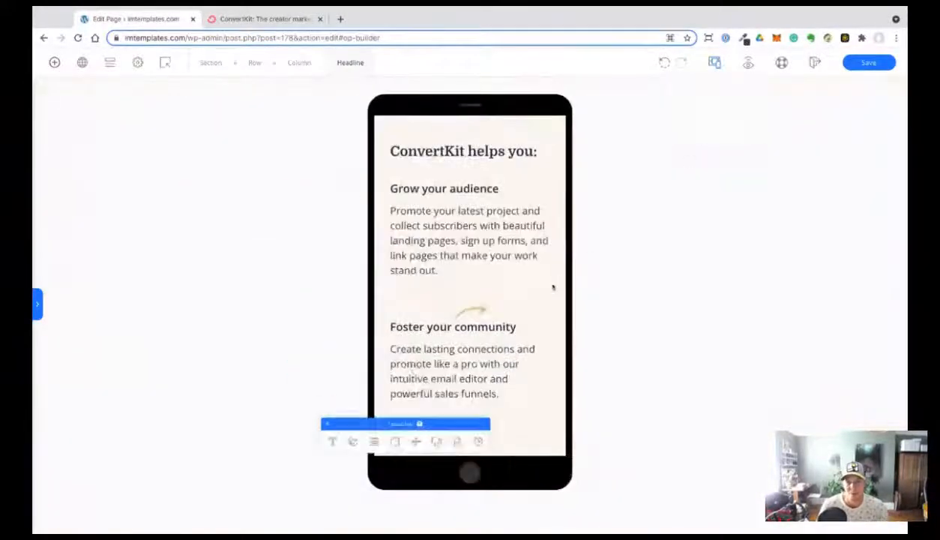
scroll(502, 284, down, 5)
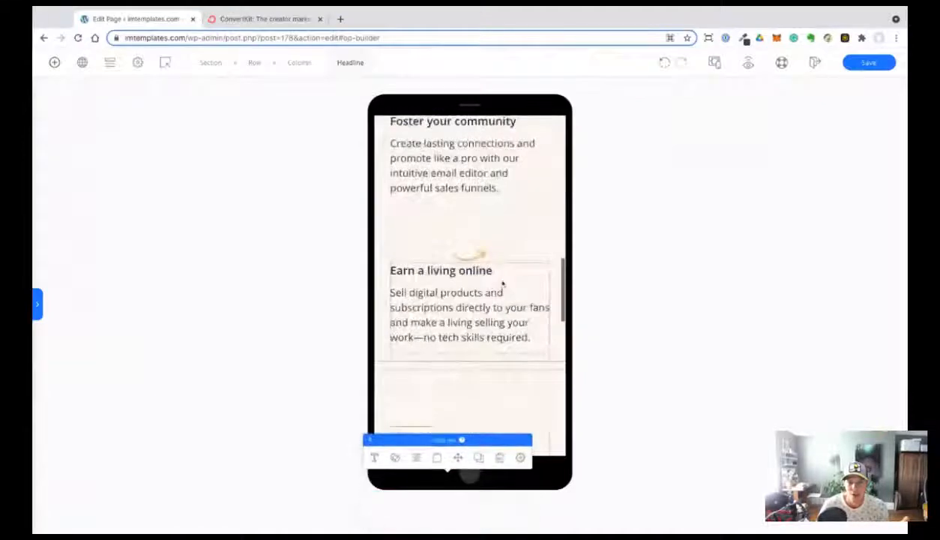
scroll(501, 283, up, 4)
click(715, 62)
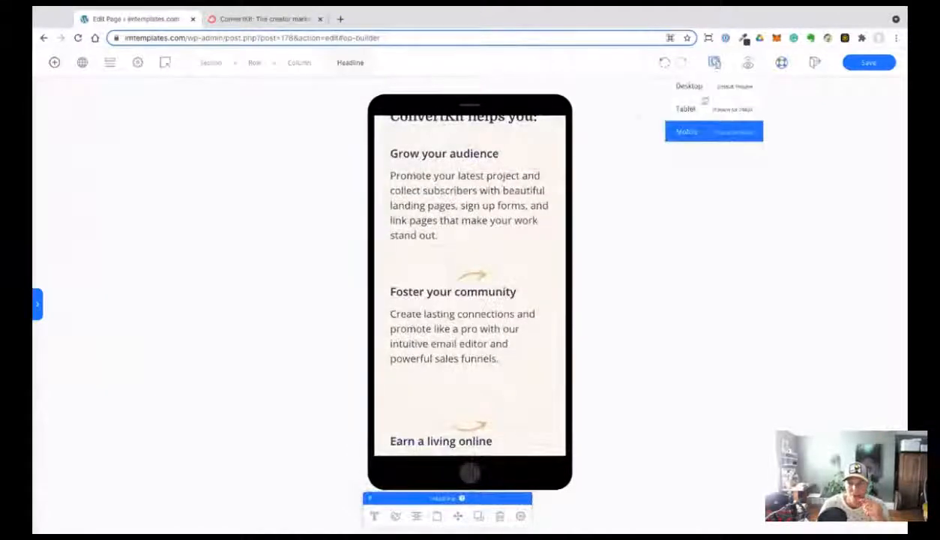
click(700, 129)
scroll(528, 271, down, 6)
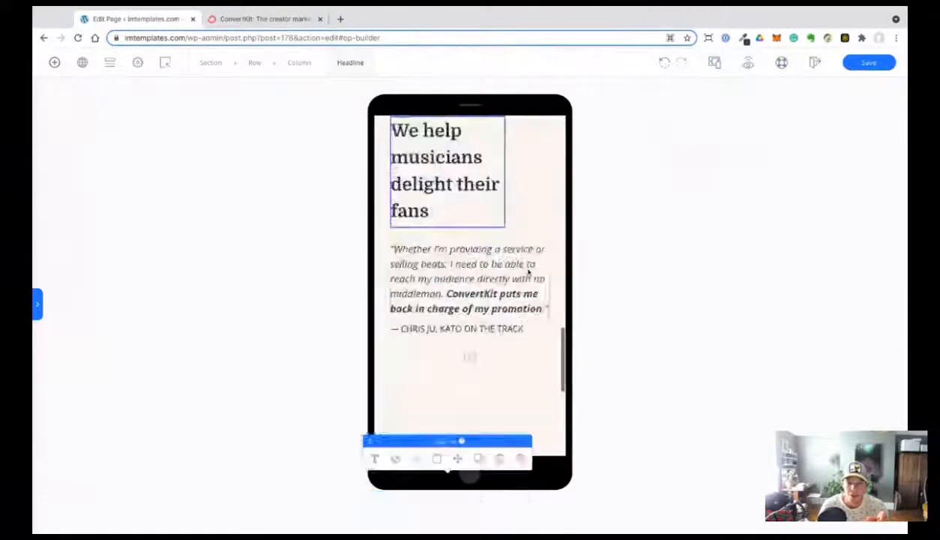
scroll(470, 300, down, 5)
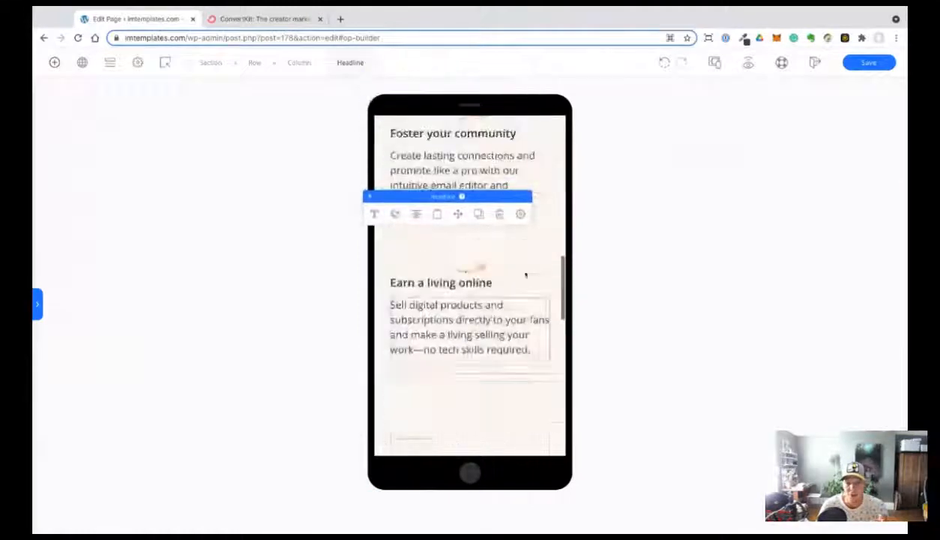
scroll(470, 300, up, 1)
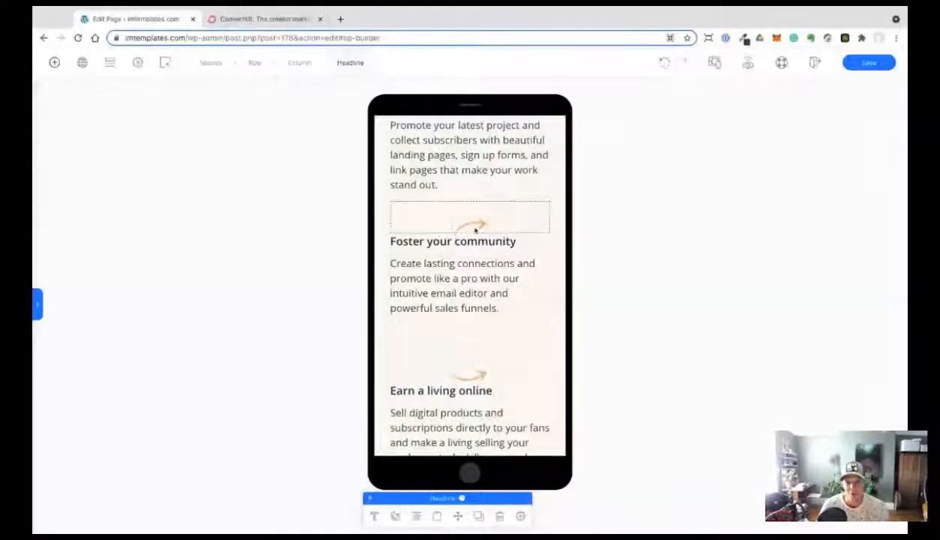
Examine how the arrows above "Foster your community" and "Earn a living online" are placed in the mobile preview.
click(470, 225)
scroll(470, 300, up, 3)
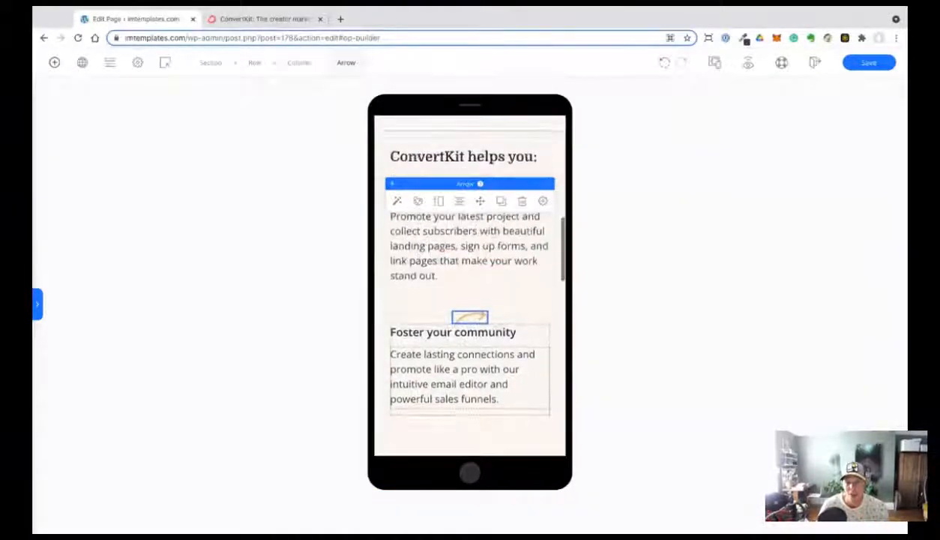
scroll(470, 300, down, 4)
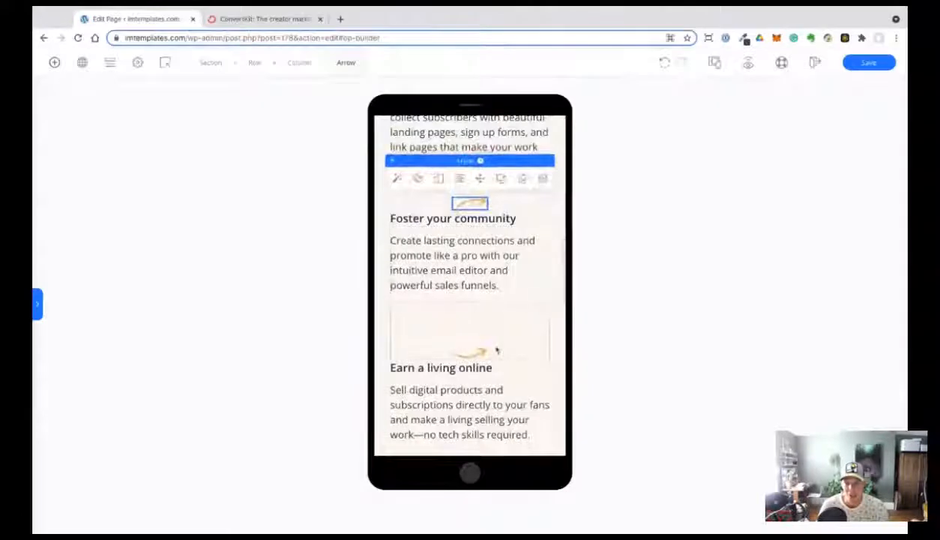
scroll(470, 300, up, 2)
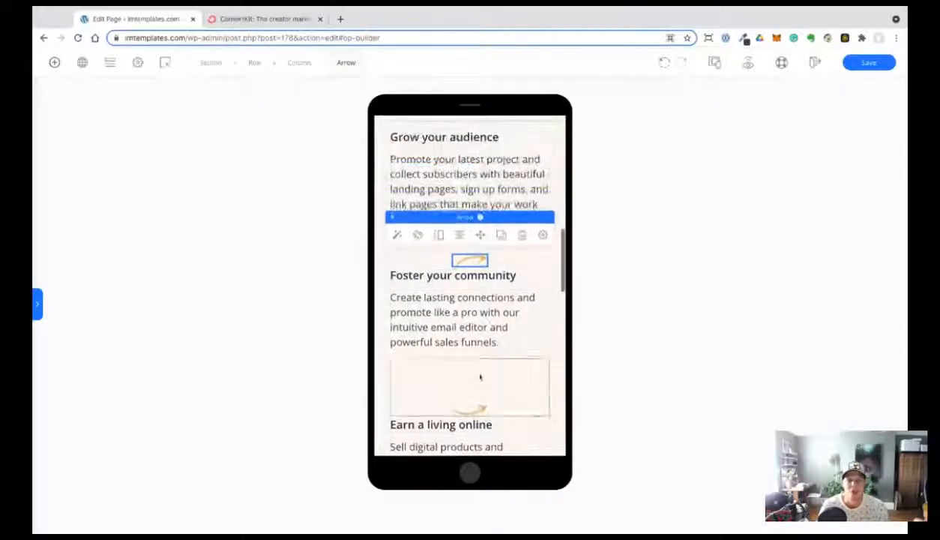
scroll(481, 377, down, 3)
drag(477, 330, 477, 330)
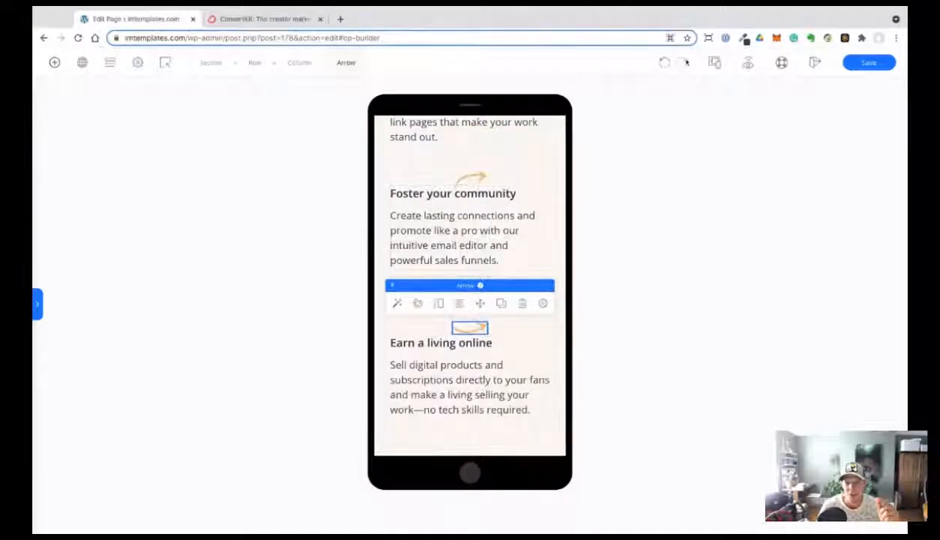
Switch the page back to the desktop preview and return to the musicians section.
click(714, 64)
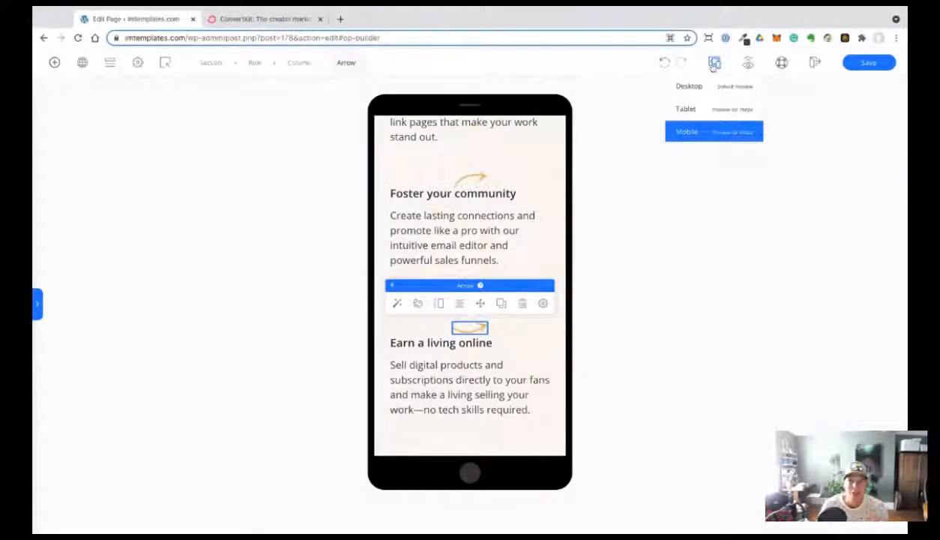
click(690, 87)
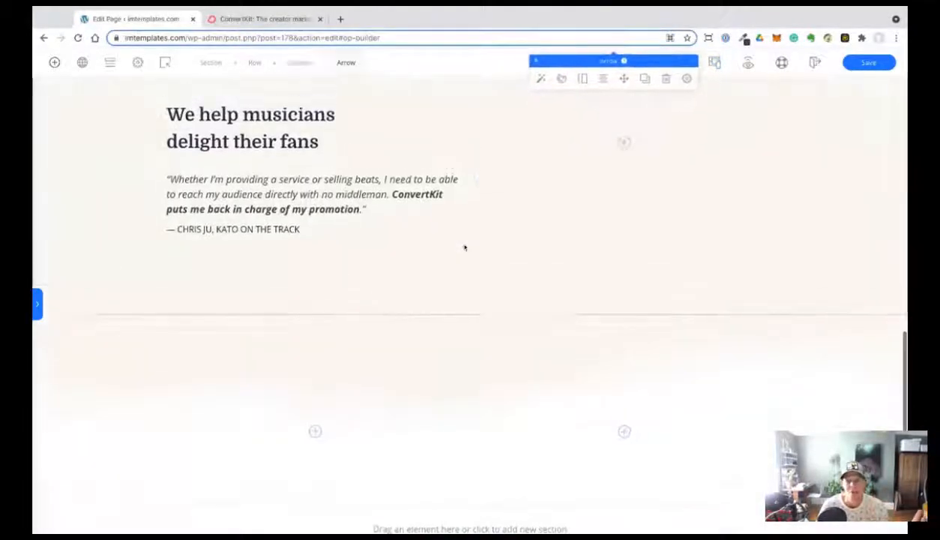
scroll(465, 248, up, 5)
scroll(465, 247, down, 3)
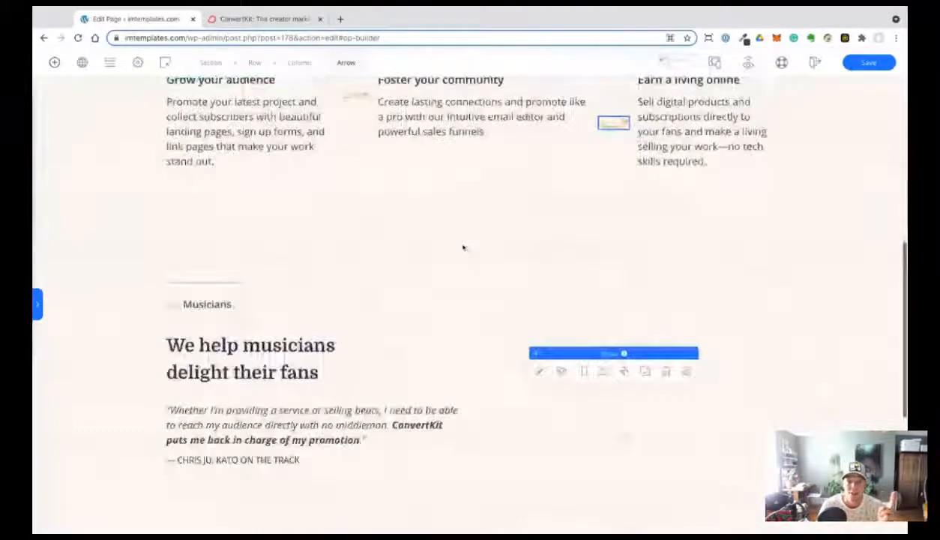
scroll(465, 248, up, 1)
scroll(239, 312, down, 1)
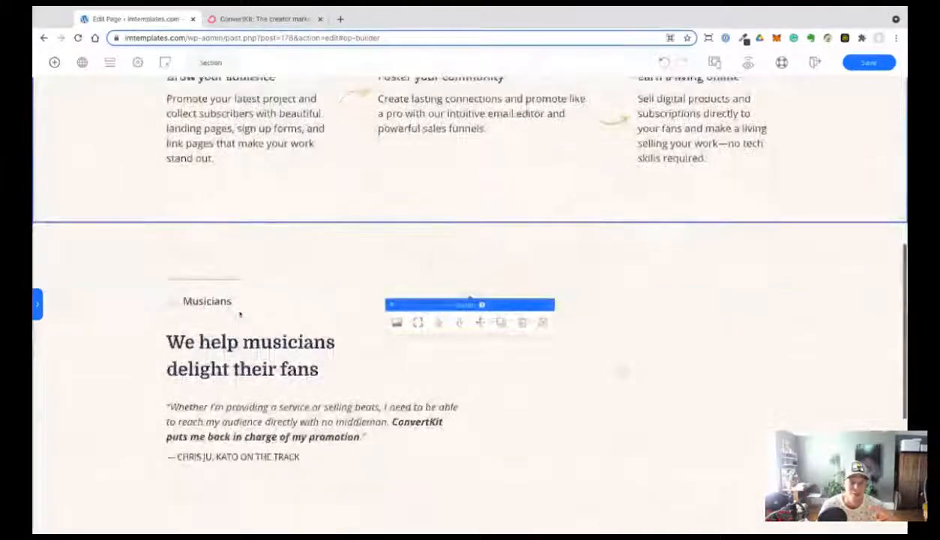
Compare the musicians headline and testimonial quote with the same block on the ConvertKit reference page.
click(174, 361)
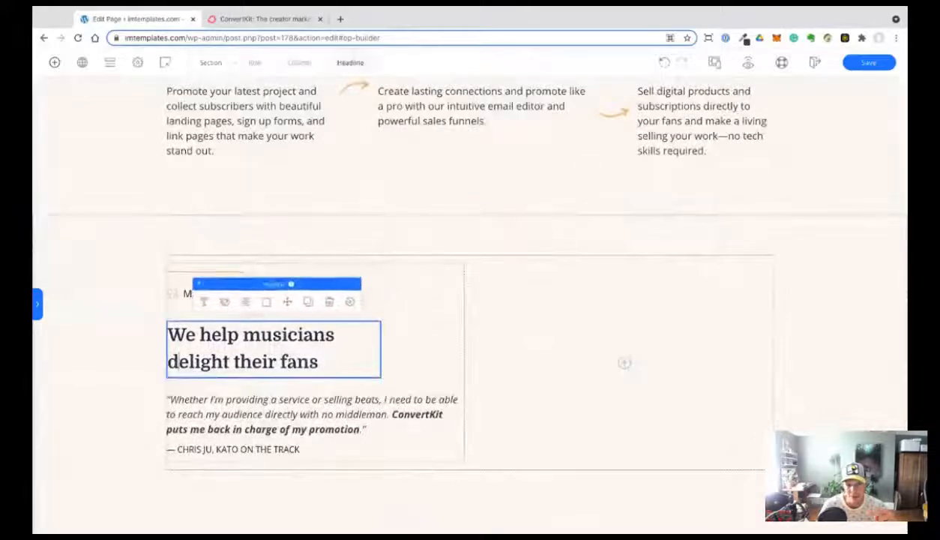
scroll(180, 356, down, 1)
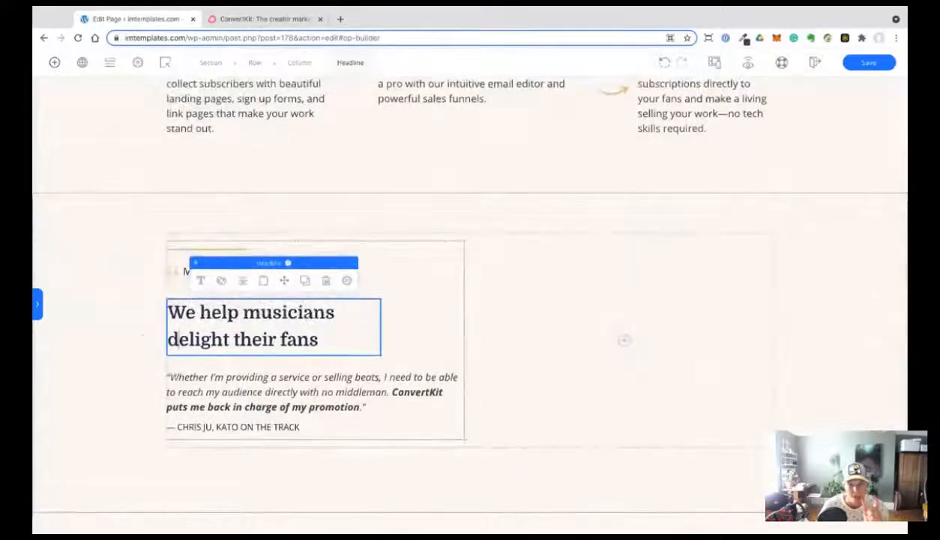
scroll(141, 342, down, 2)
key(ctrl+Tab)
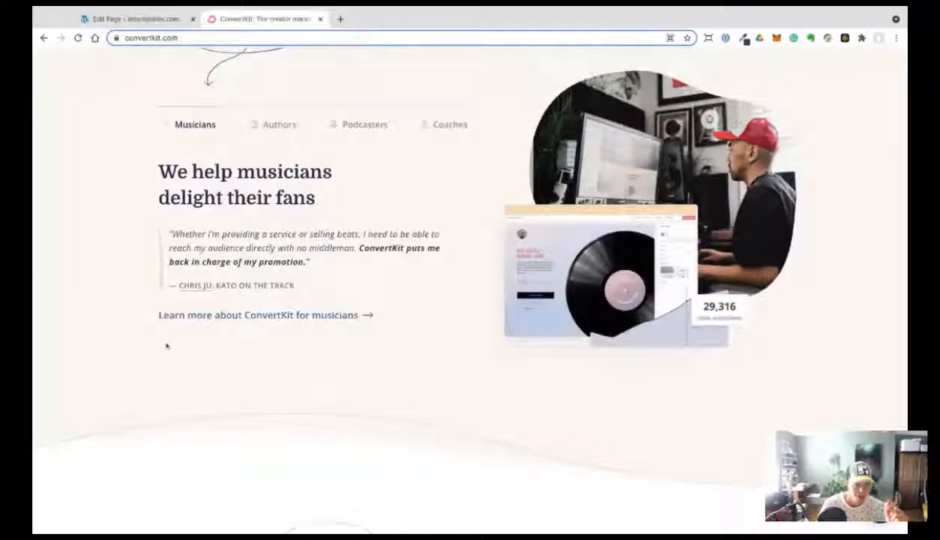
click(142, 19)
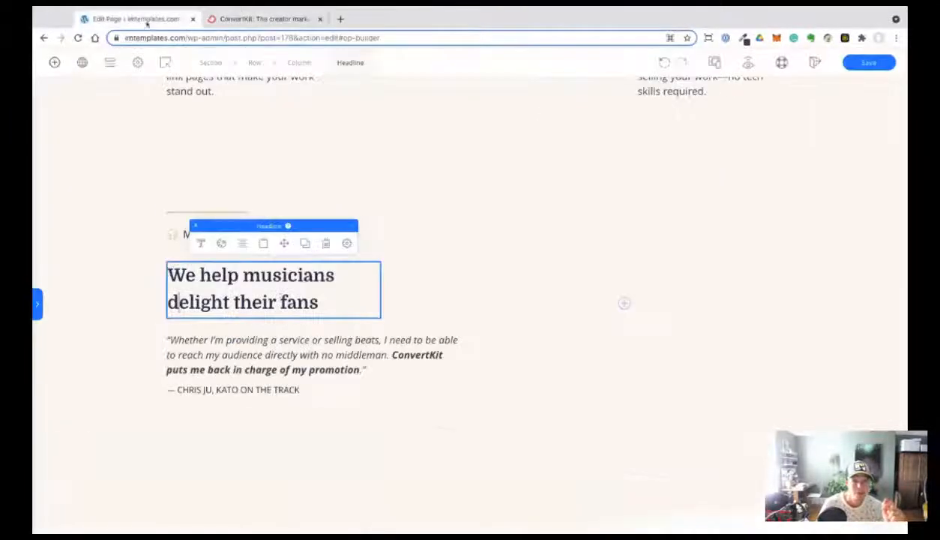
Reduce the text size of the testimonial quote to 16 px.
click(279, 344)
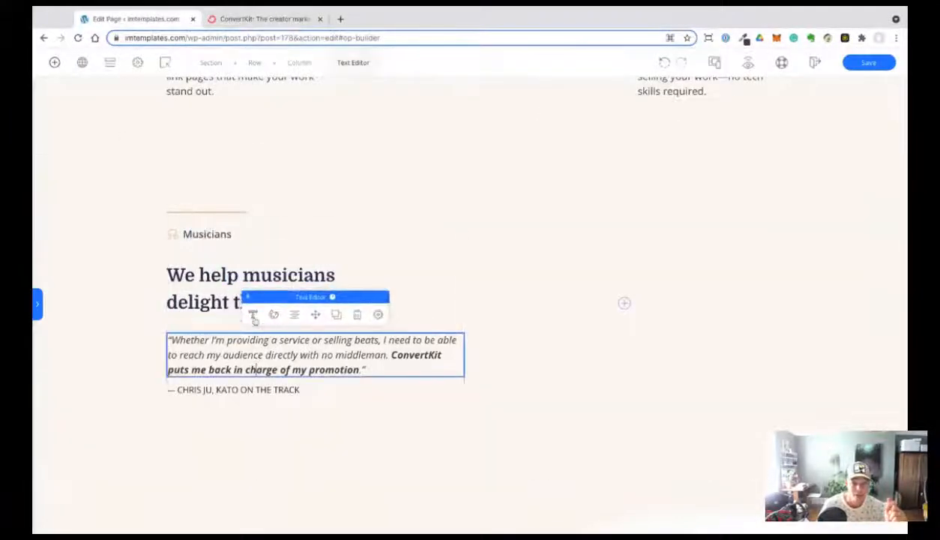
click(254, 316)
click(466, 299)
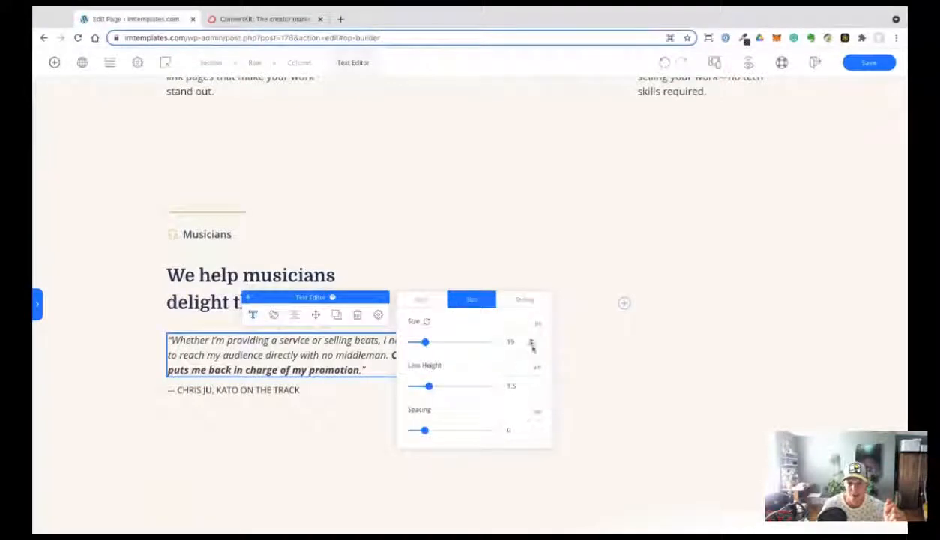
click(531, 345)
click(531, 344)
click(532, 344)
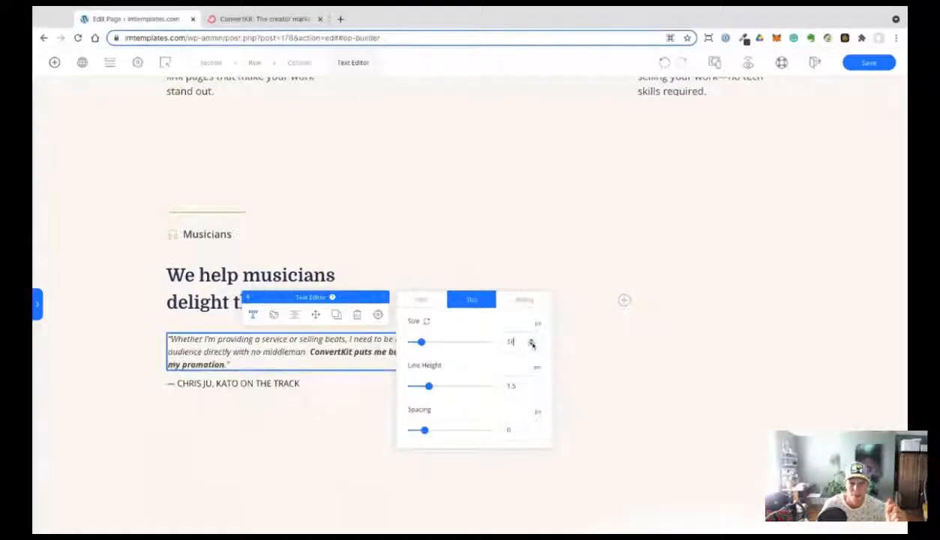
click(136, 357)
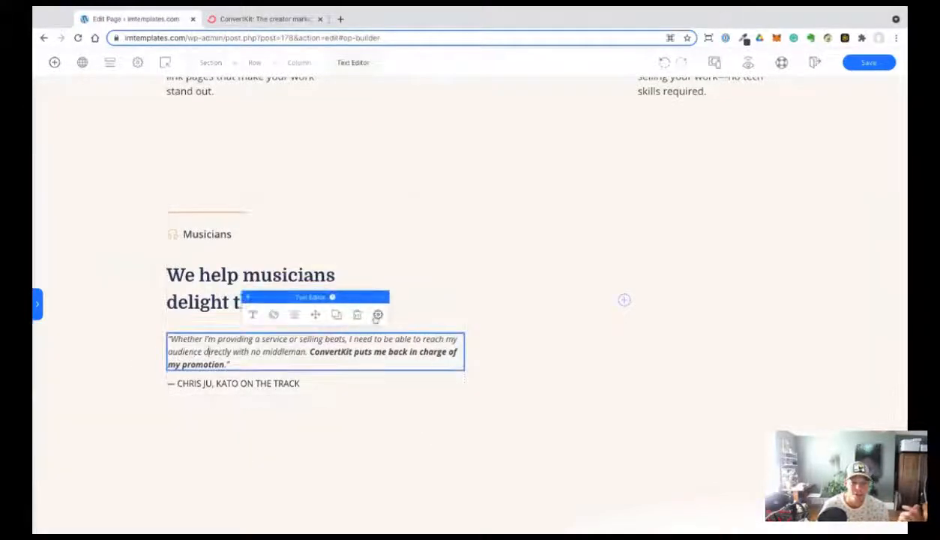
Give the testimonial quote a solid border on its left side only, keeping the default border color.
click(378, 315)
click(487, 480)
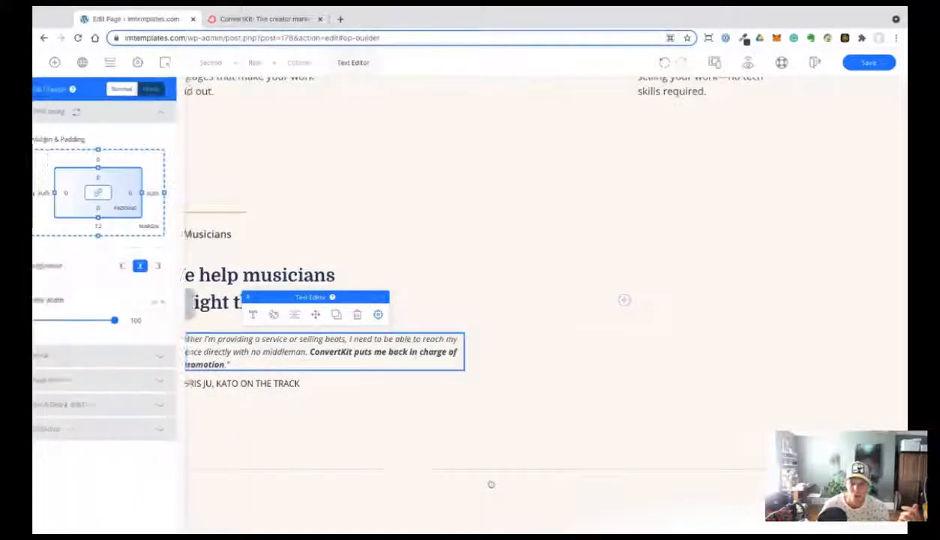
click(174, 354)
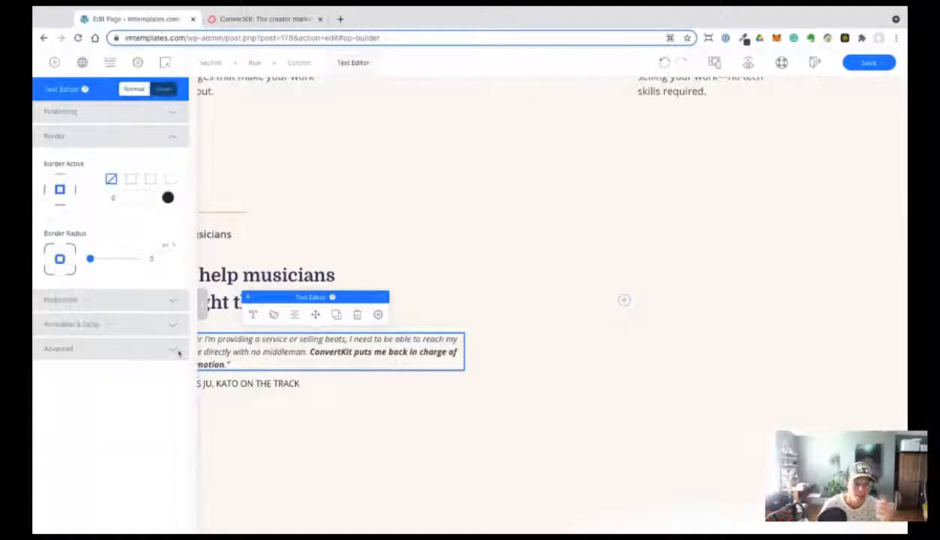
click(44, 189)
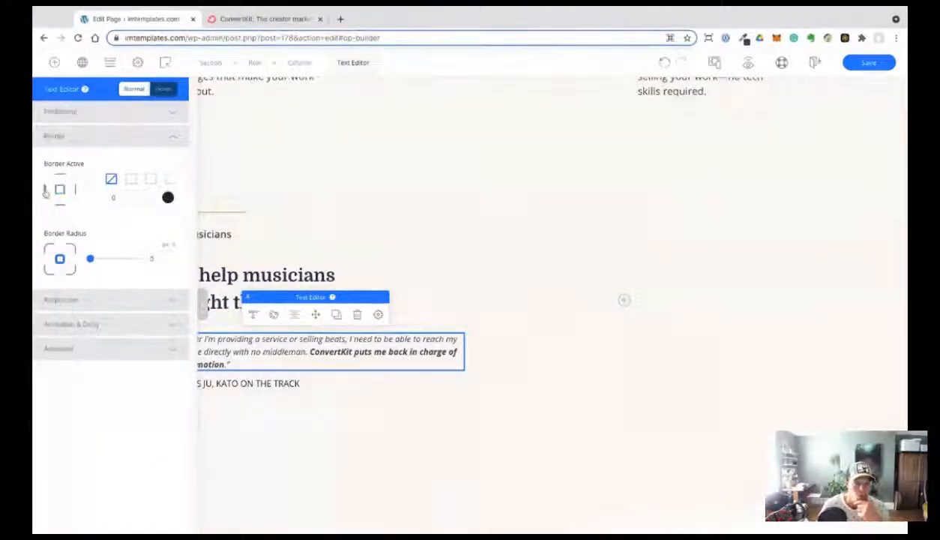
click(130, 178)
click(168, 197)
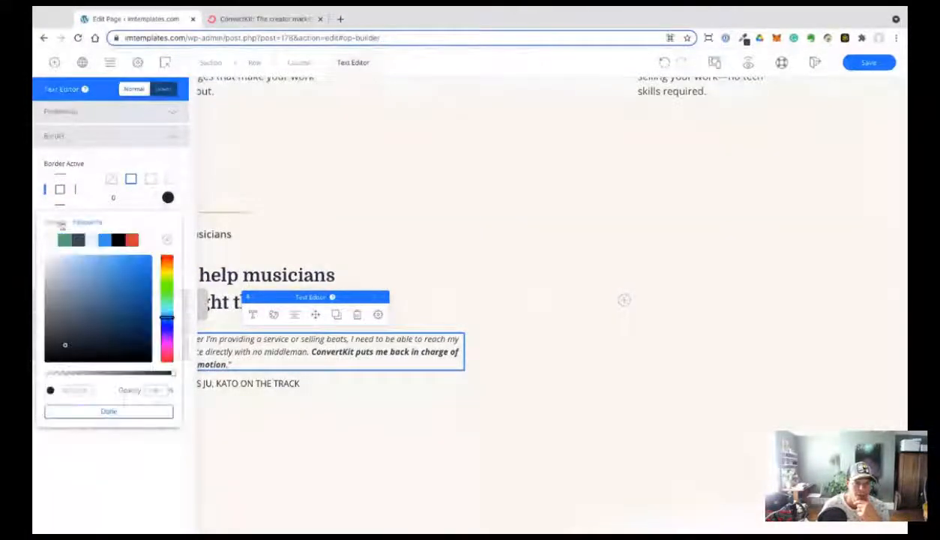
click(58, 223)
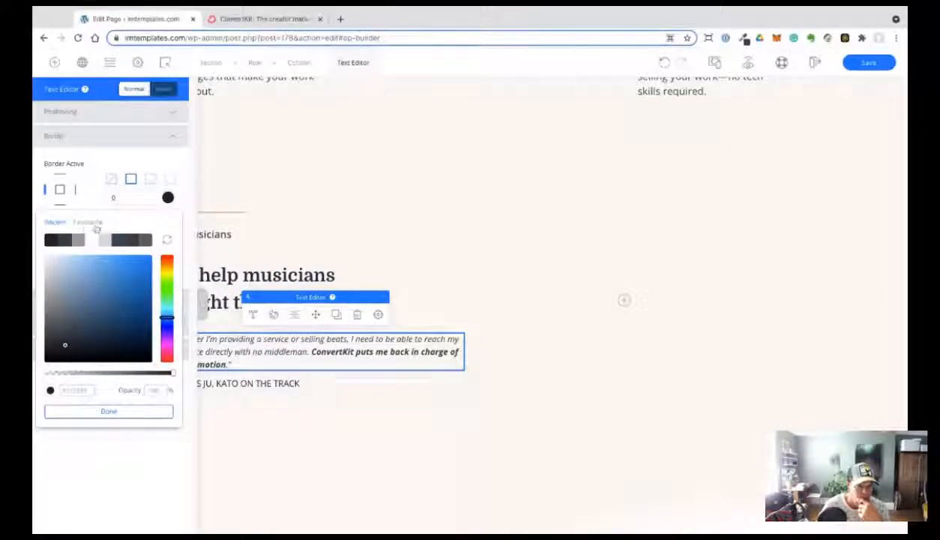
click(113, 451)
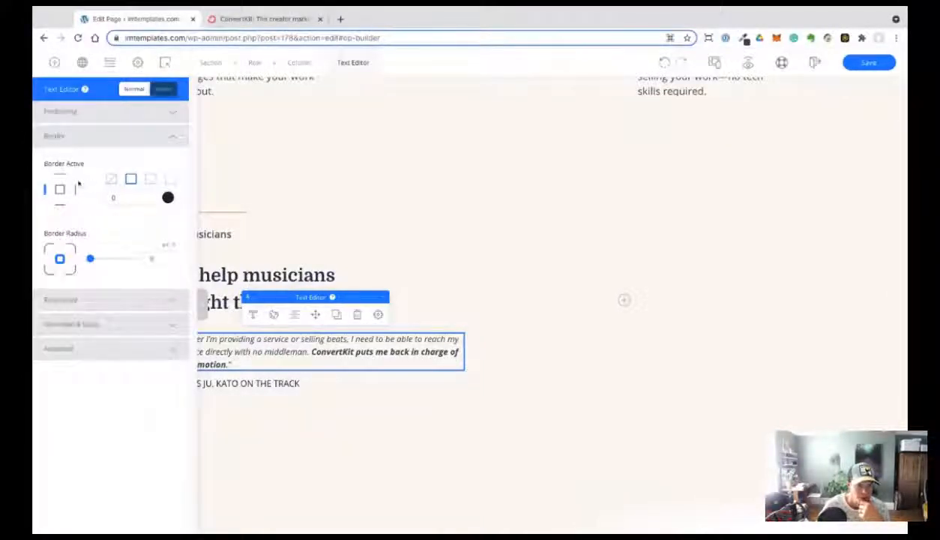
Set the width of the testimonial quote's left border to 5.
click(146, 195)
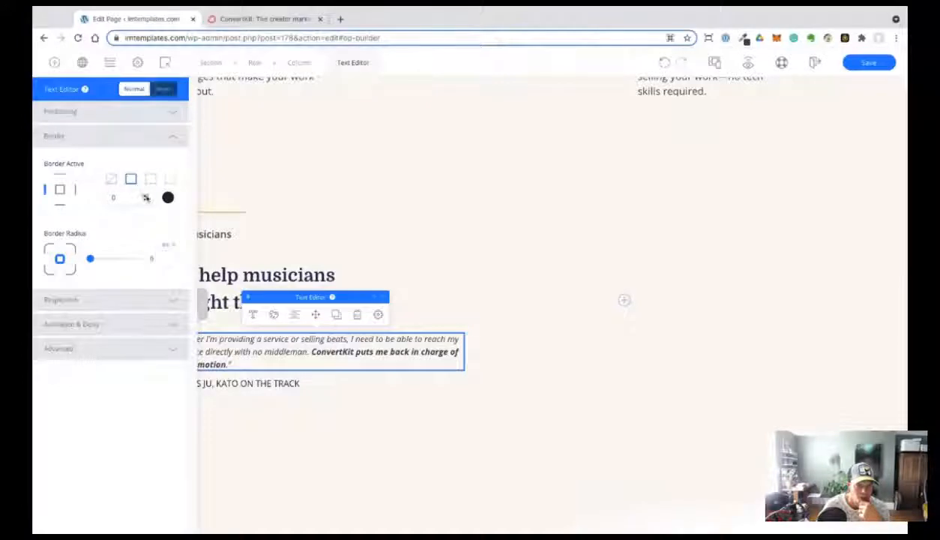
click(146, 195)
click(146, 195)
click(146, 195)
click(146, 195)
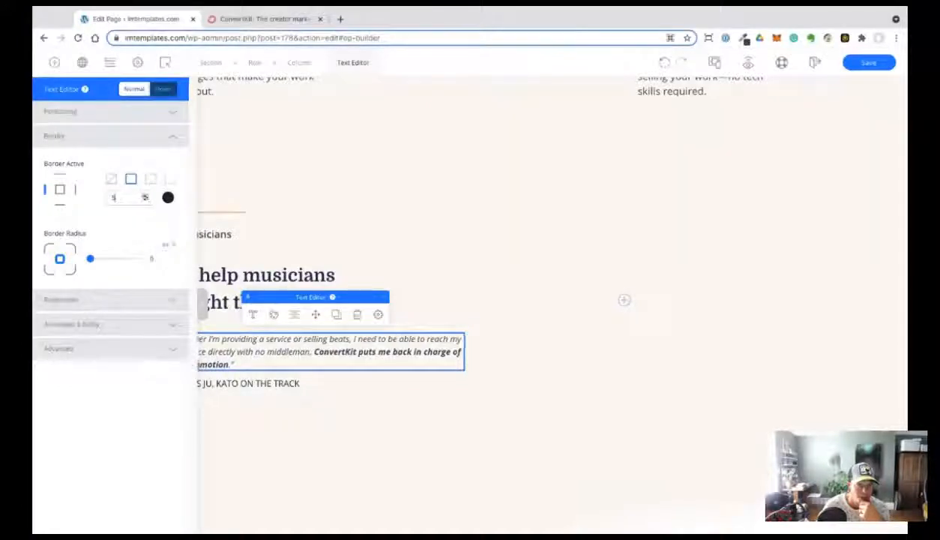
click(464, 212)
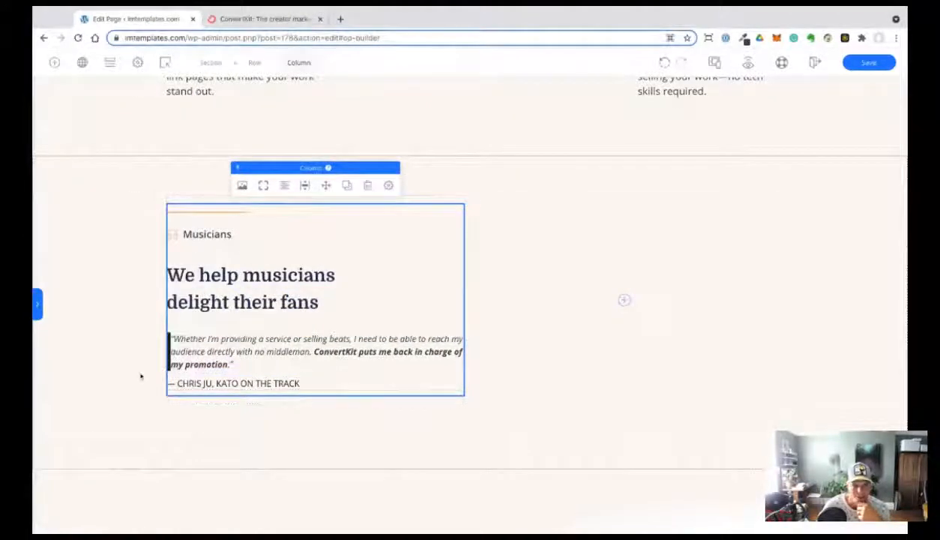
Add 10 px of left padding to the testimonial quote to separate the text from its border.
click(405, 351)
click(379, 315)
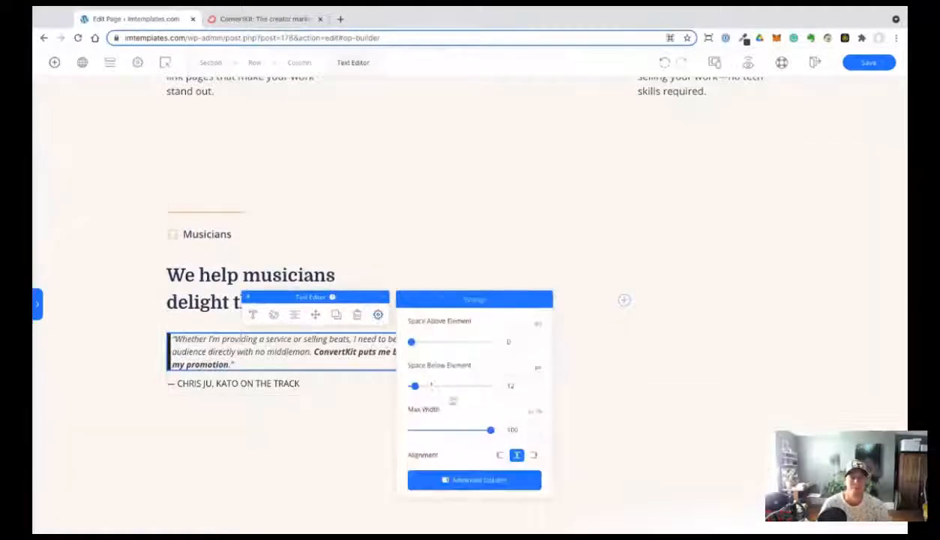
click(471, 480)
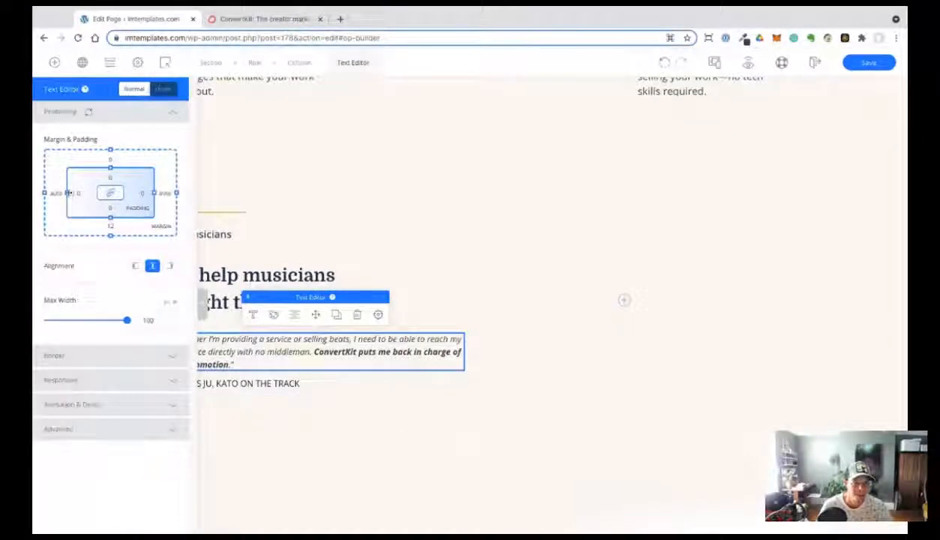
drag(67, 193, 68, 193)
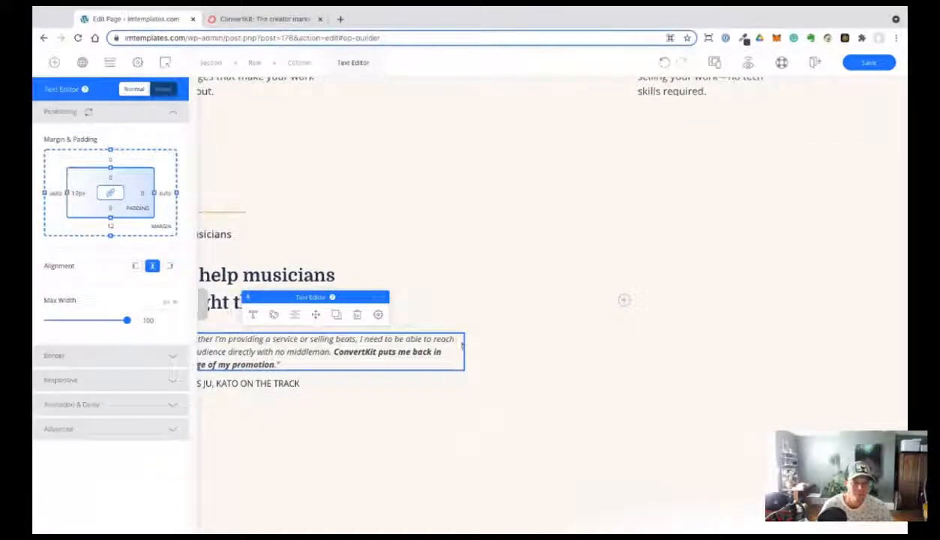
click(517, 357)
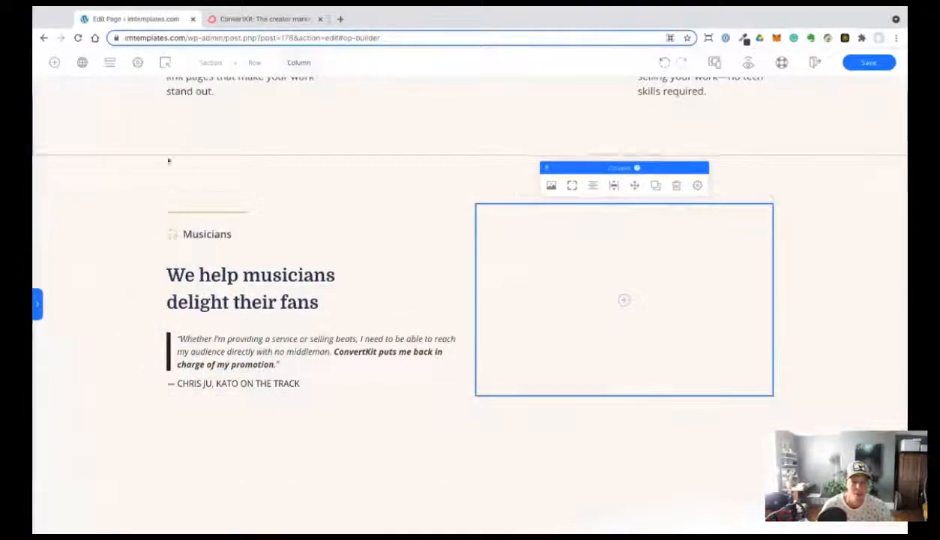
click(173, 235)
click(141, 211)
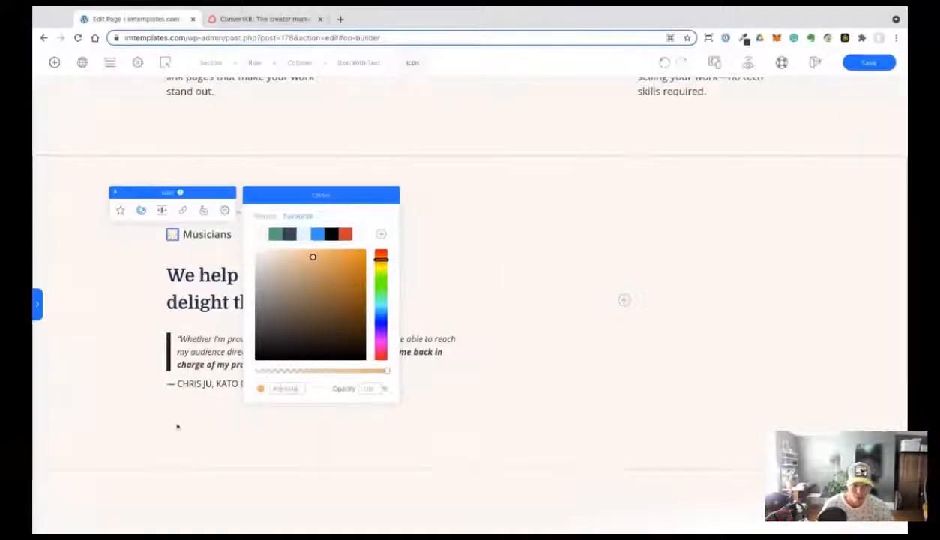
click(677, 170)
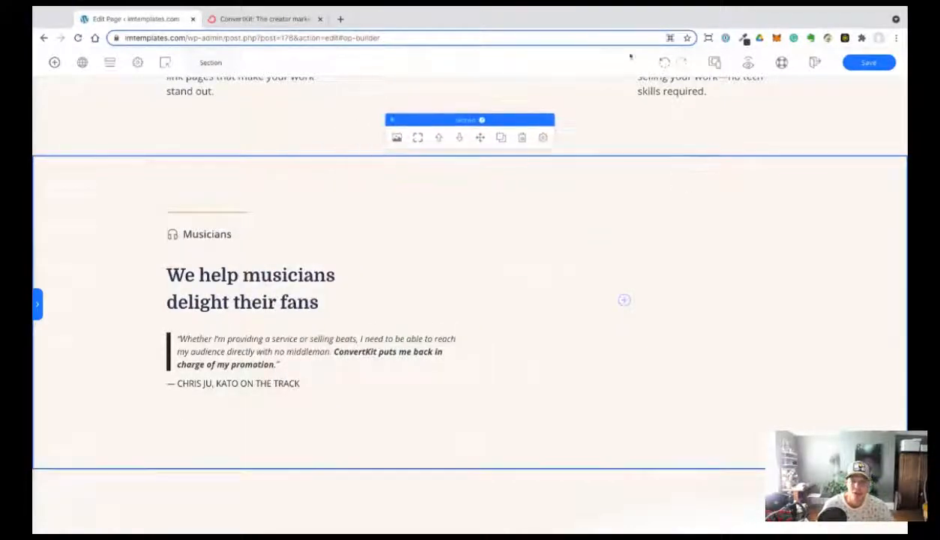
Copy the hex color code of the headphones icon beside "Musicians".
click(172, 234)
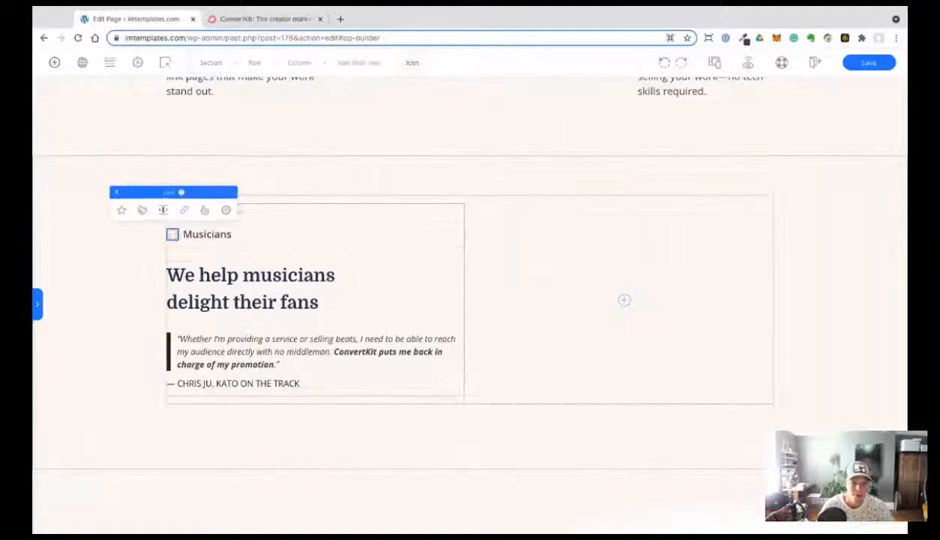
click(141, 210)
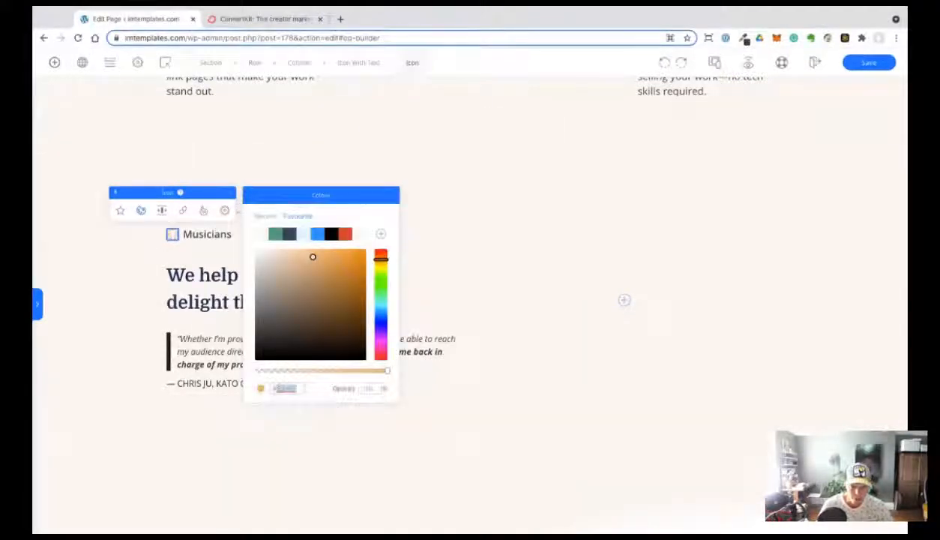
click(195, 472)
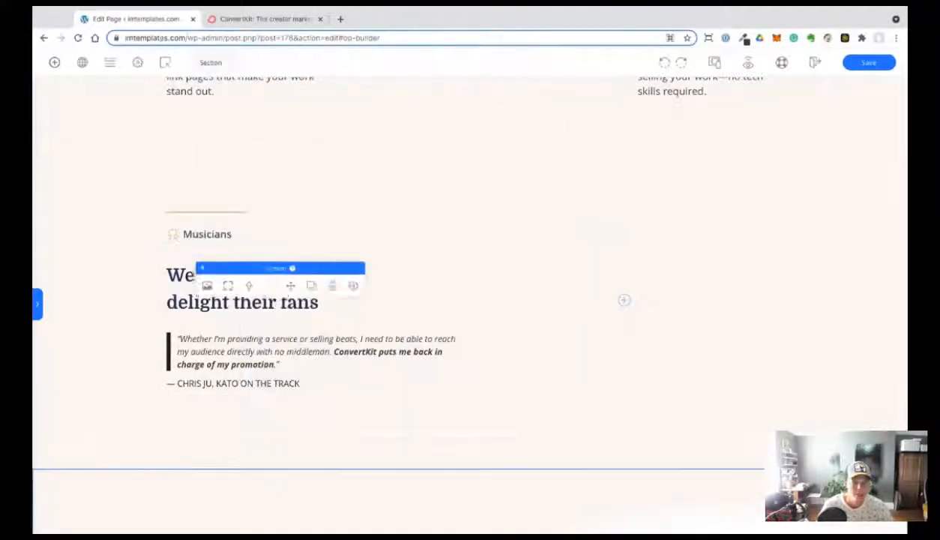
Change the testimonial quote's left border from black to the orange swatch from the recent colors.
click(172, 351)
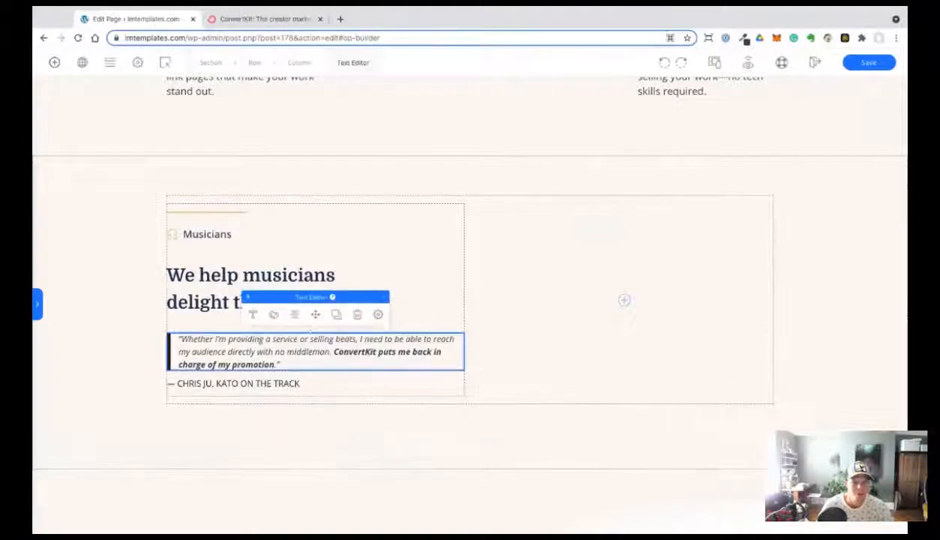
click(378, 315)
click(477, 481)
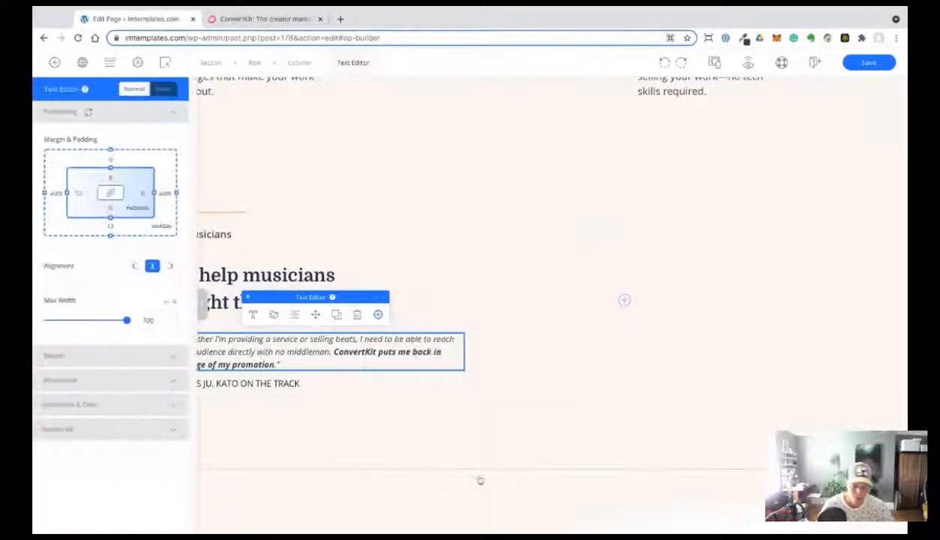
click(177, 355)
click(168, 199)
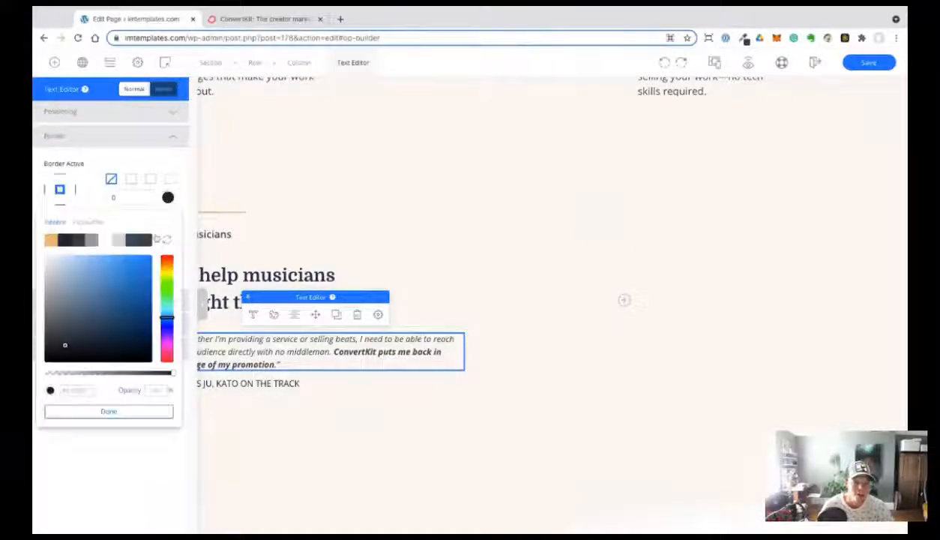
click(52, 240)
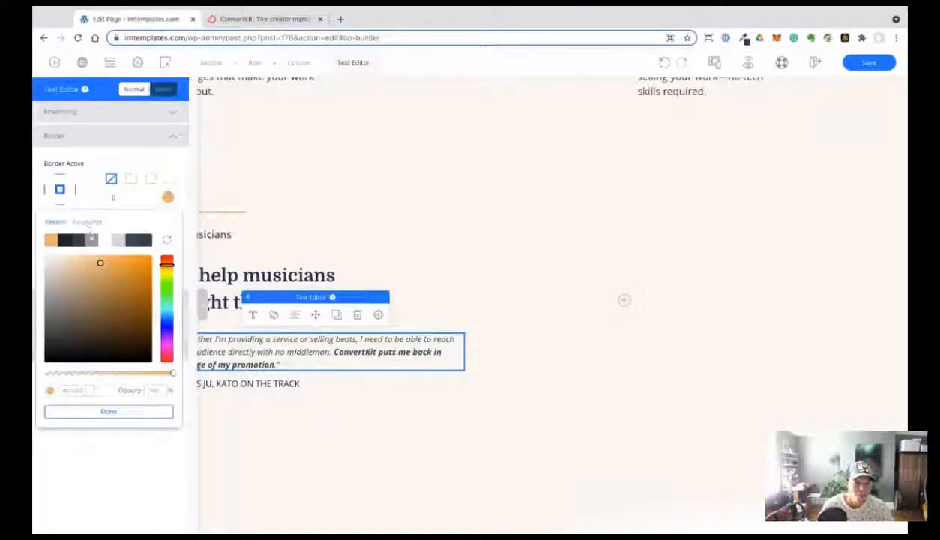
click(87, 223)
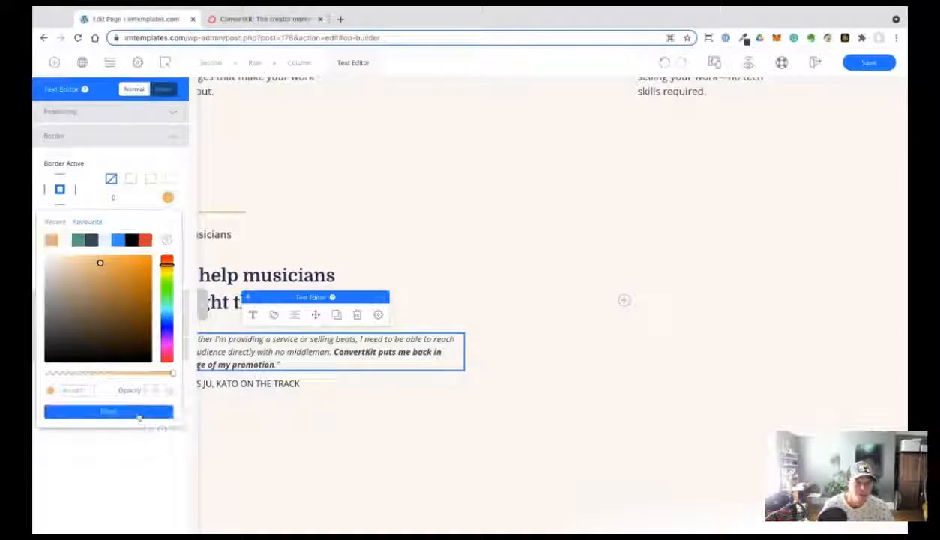
click(109, 412)
click(395, 449)
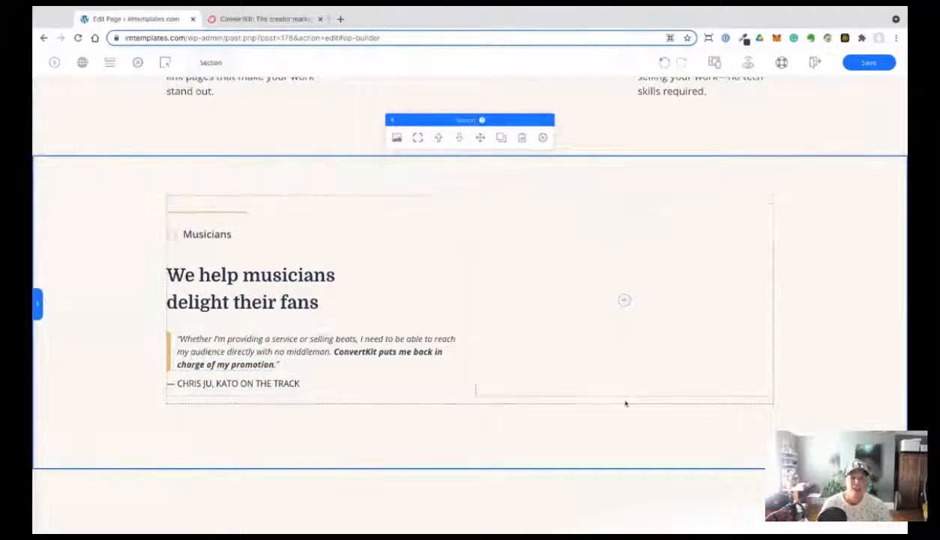
Set the testimonial quote's line height to 2.091 em and compare the spacing with the original ConvertKit section.
click(279, 364)
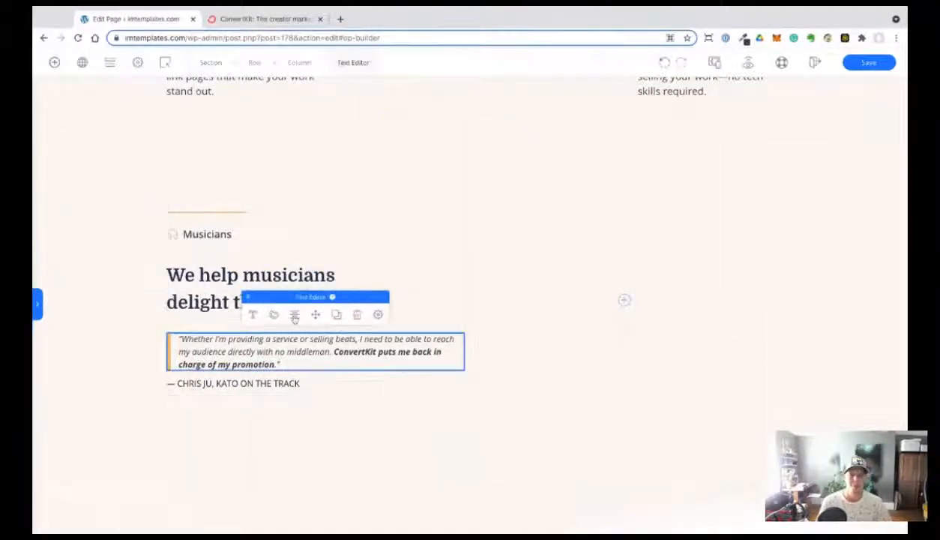
click(253, 314)
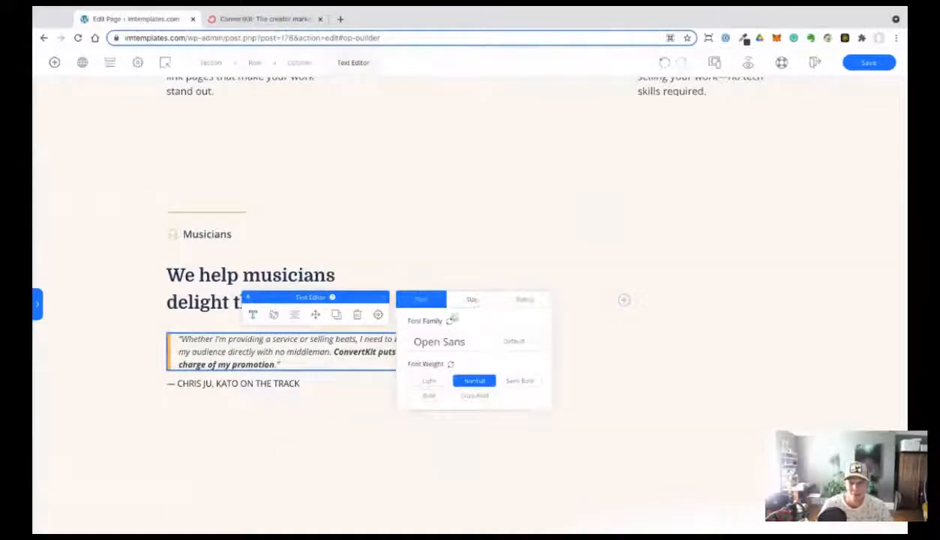
click(470, 299)
drag(429, 386, 439, 387)
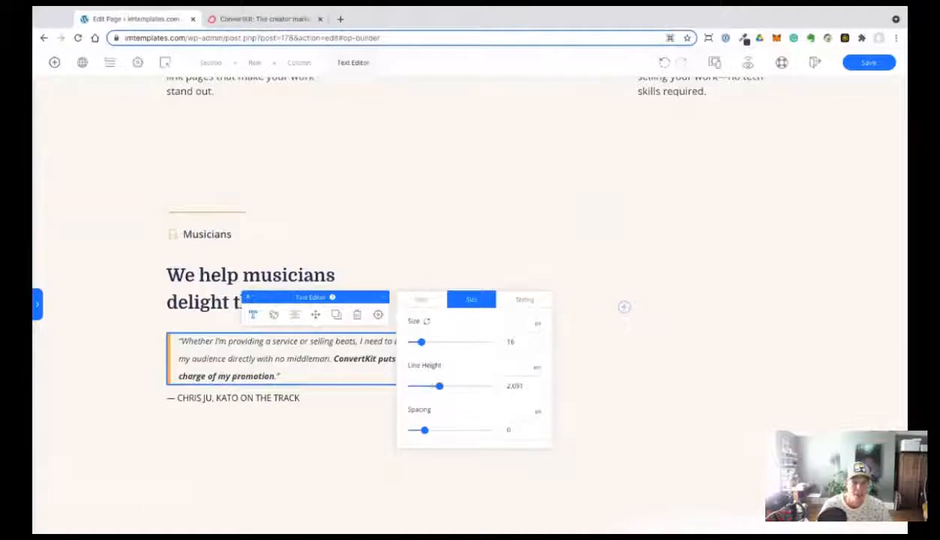
click(255, 21)
click(135, 18)
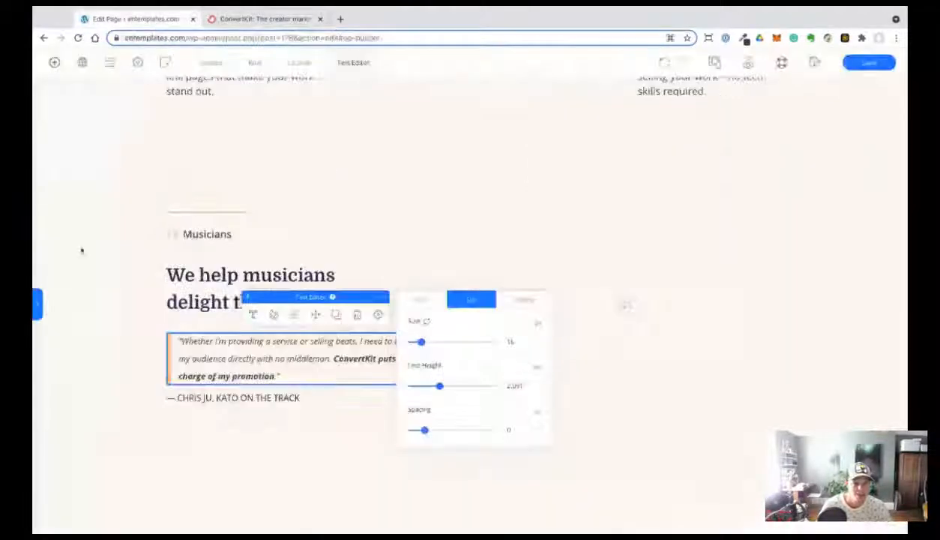
click(132, 382)
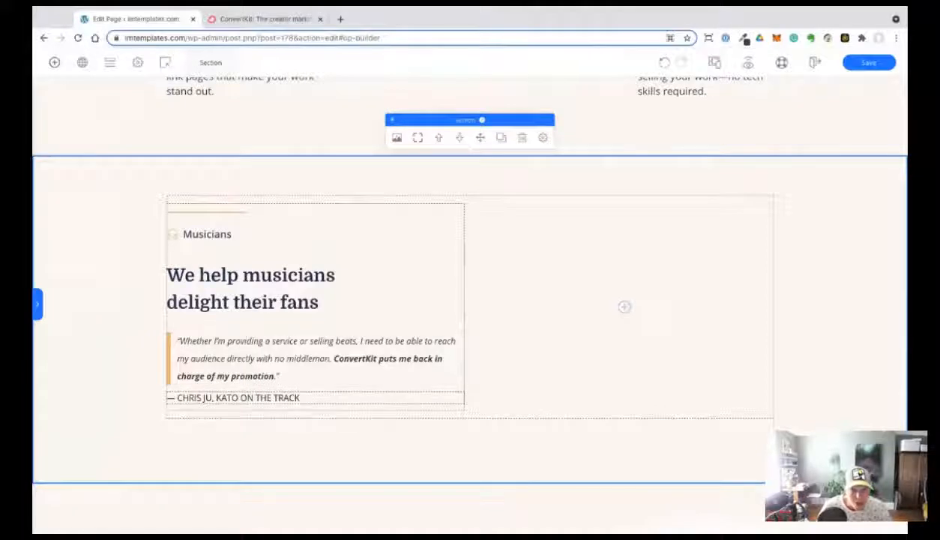
Compare the attribution line below the quote with its counterpart on the ConvertKit homepage.
double_click(283, 398)
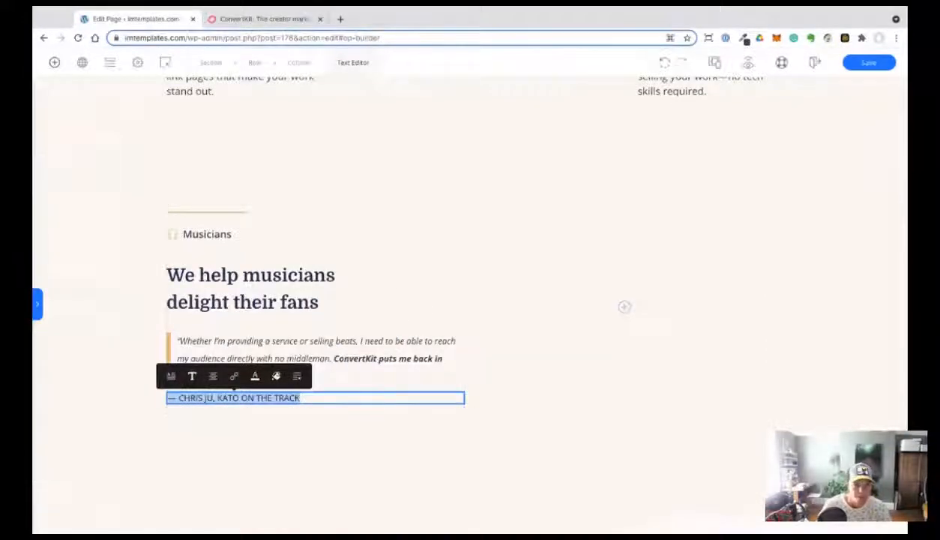
click(116, 384)
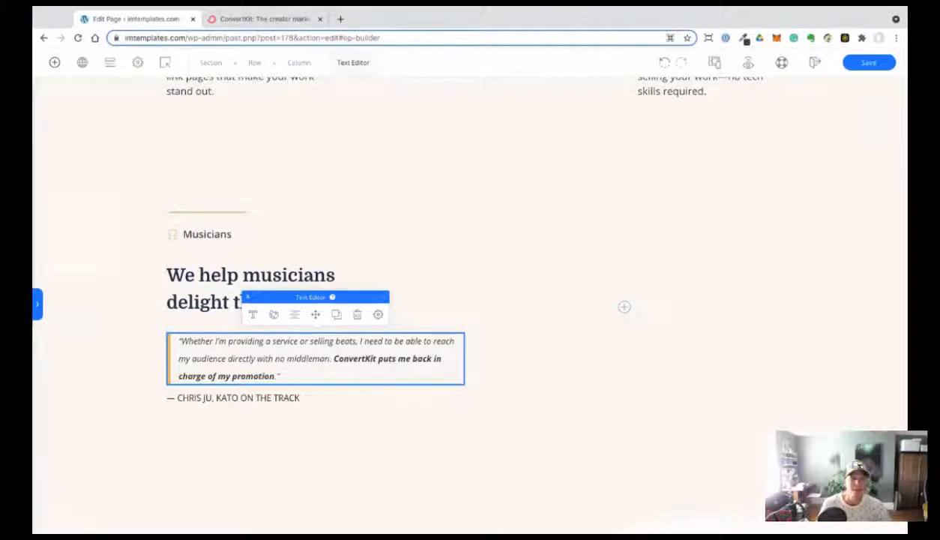
click(240, 21)
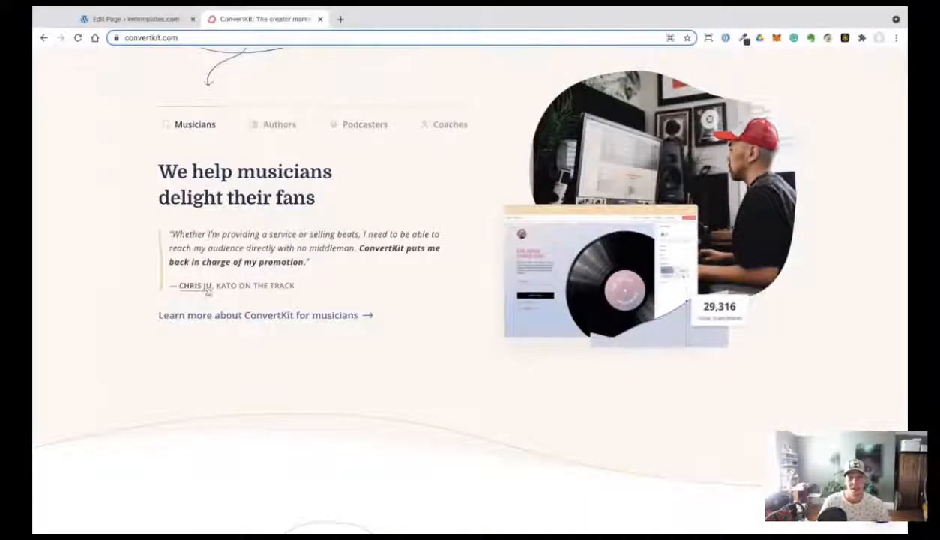
click(155, 23)
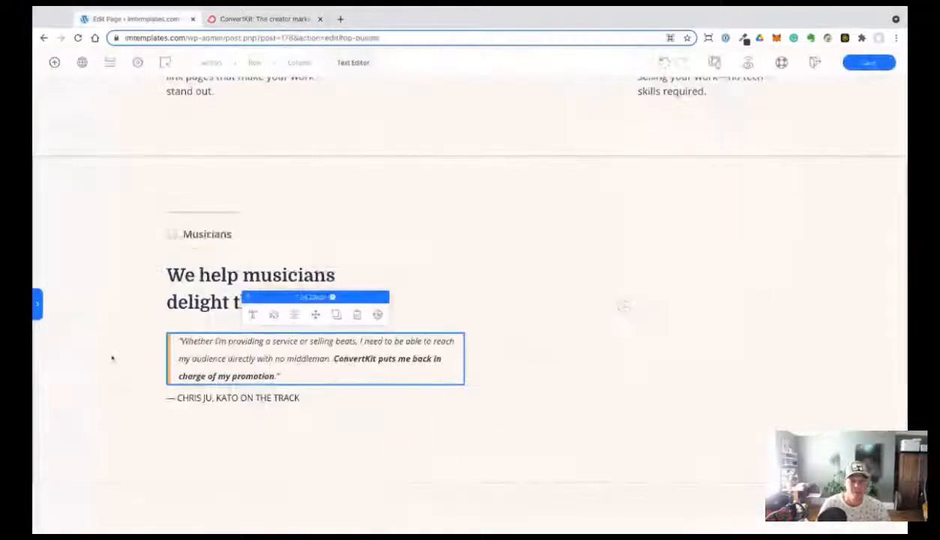
Examine how ConvertKit's "Used by creators like you" section switches content between Musicians, Authors and Podcasters.
click(288, 20)
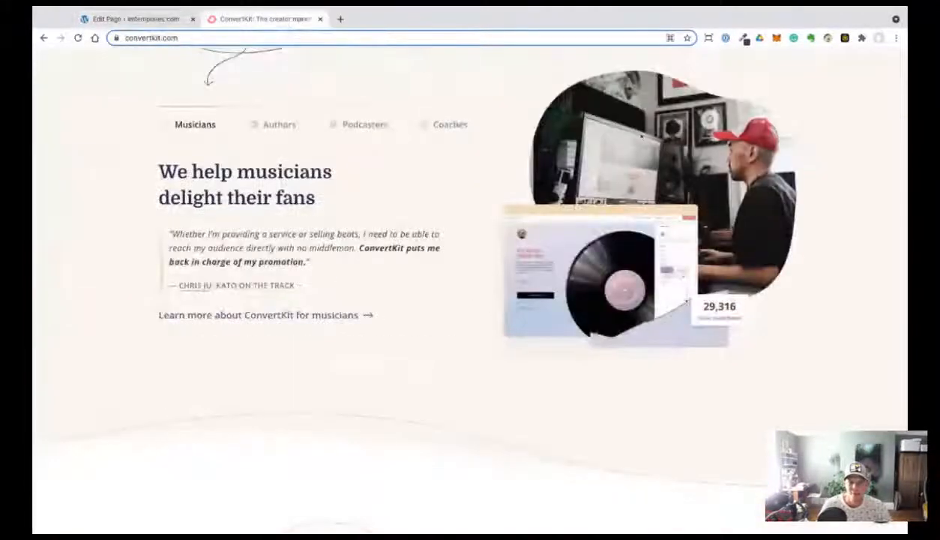
click(300, 127)
scroll(292, 157, up, 1)
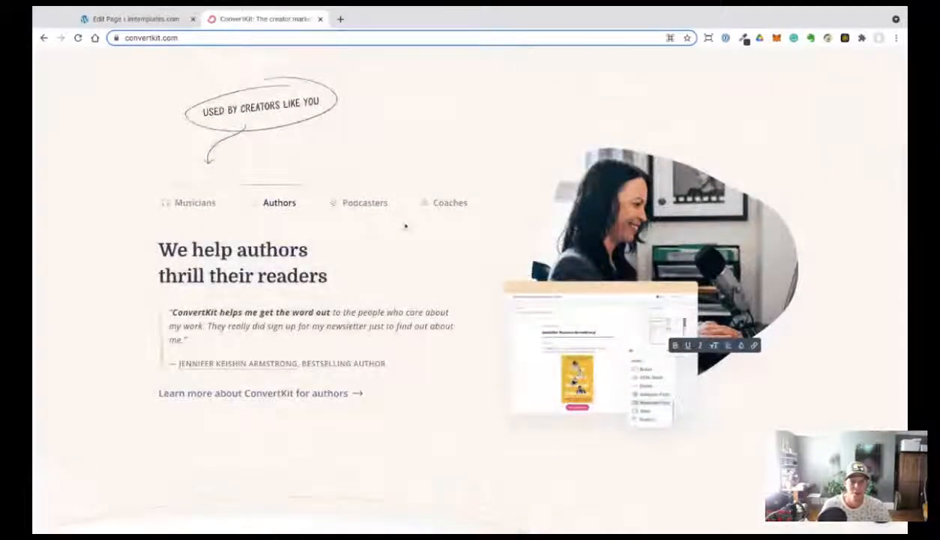
click(363, 203)
scroll(413, 236, up, 1)
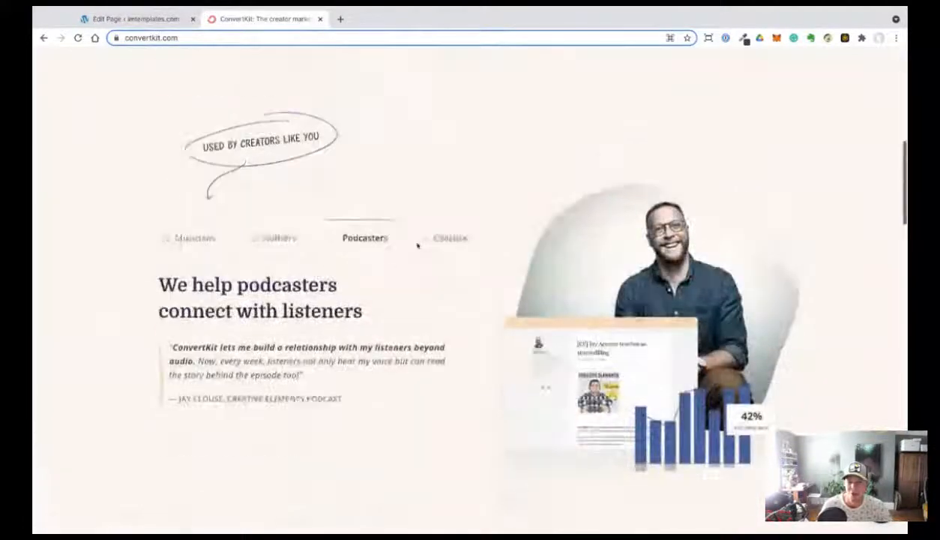
scroll(300, 180, down, 1)
scroll(619, 273, up, 5)
scroll(624, 279, down, 4)
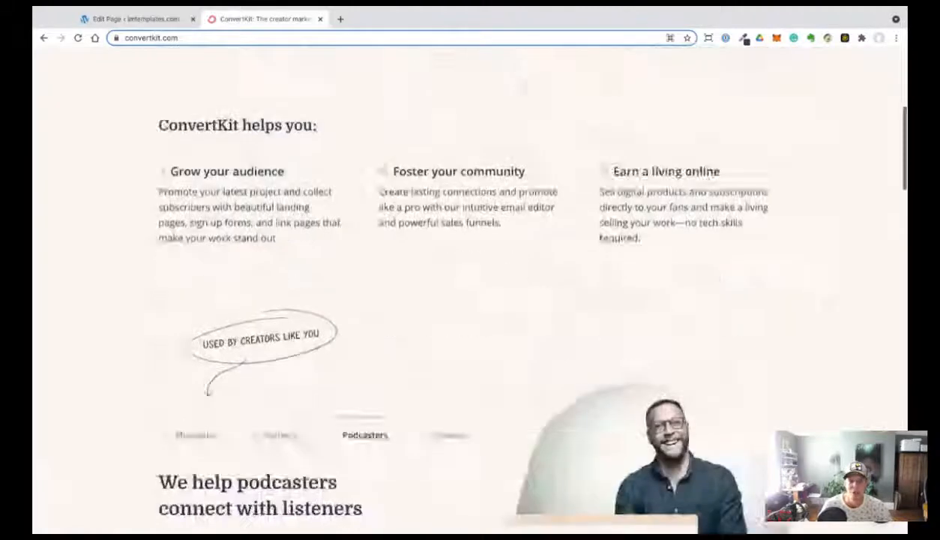
scroll(441, 262, down, 2)
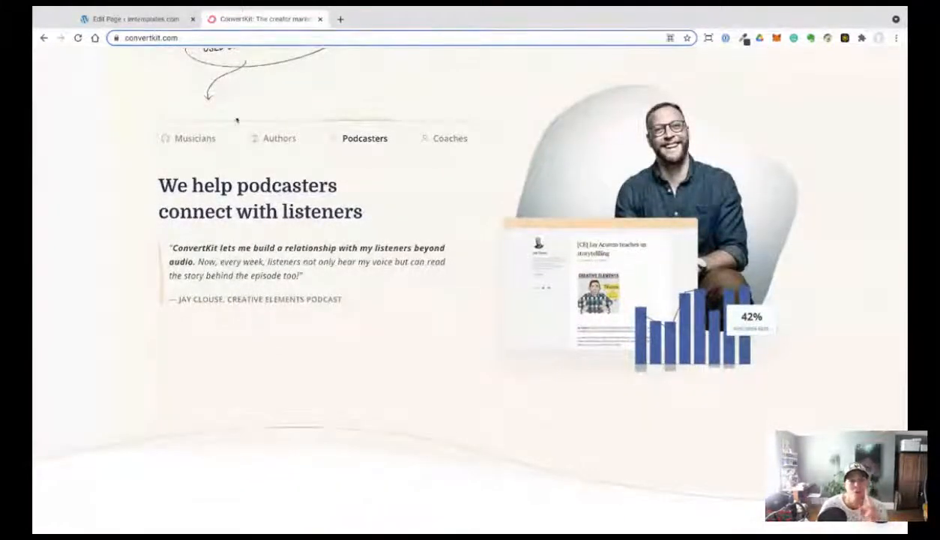
scroll(263, 183, up, 1)
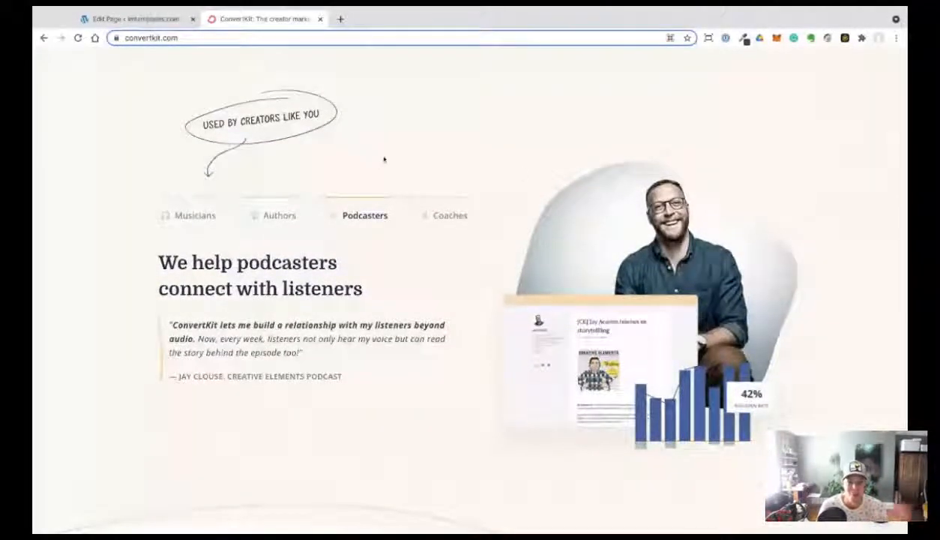
click(366, 216)
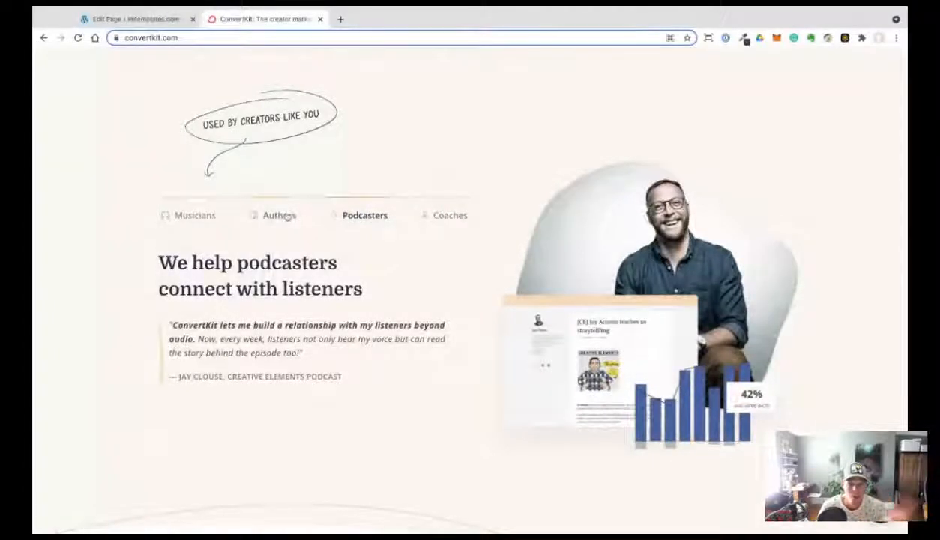
click(168, 216)
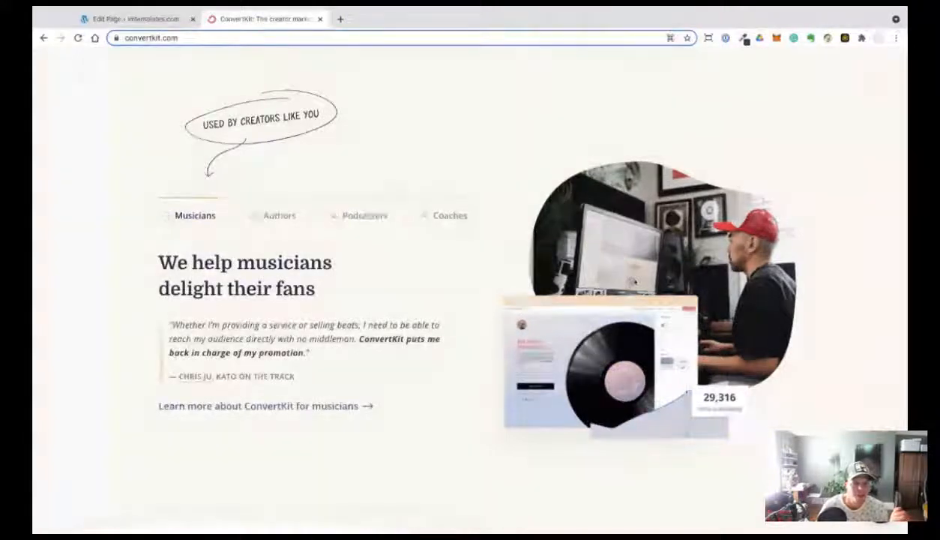
Upload the coach photo collage in the page builder and set it as the background image of the empty column beside the testimonial.
click(89, 22)
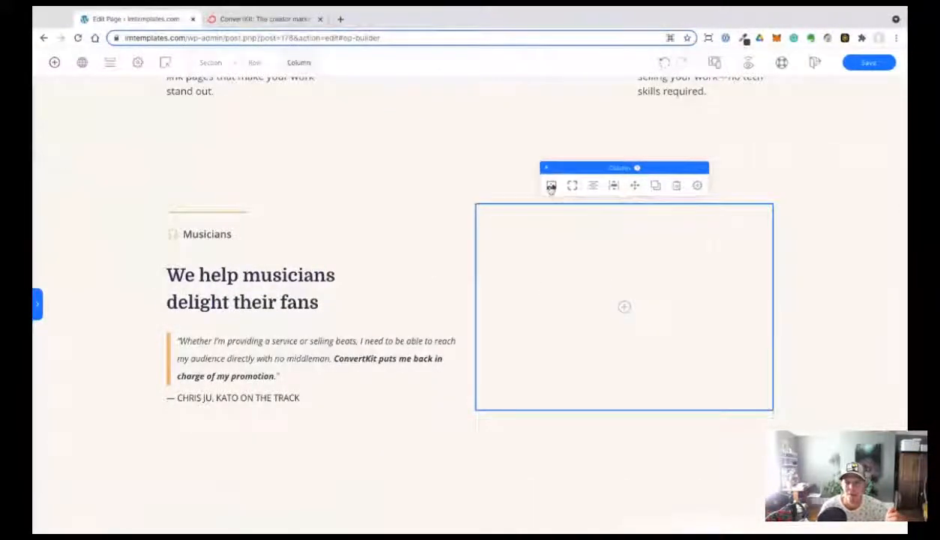
click(550, 185)
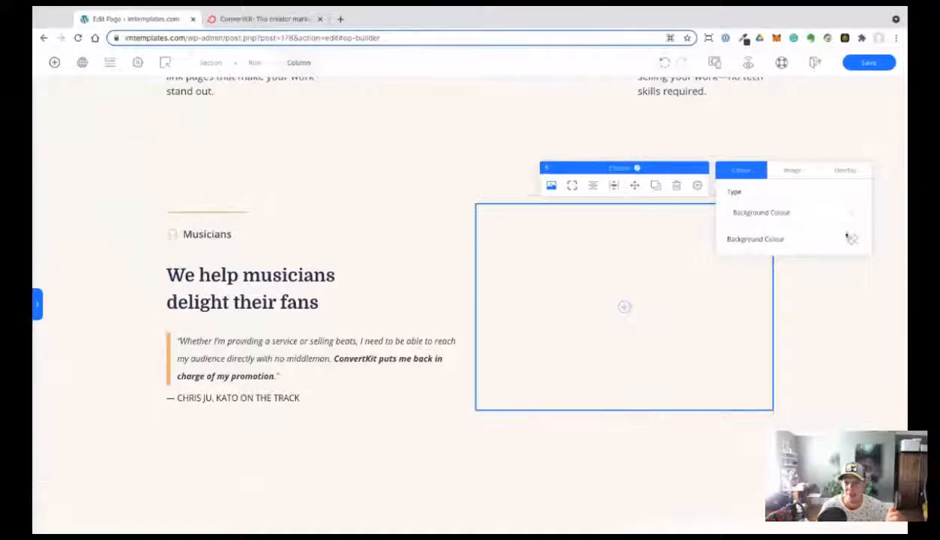
click(792, 170)
click(787, 250)
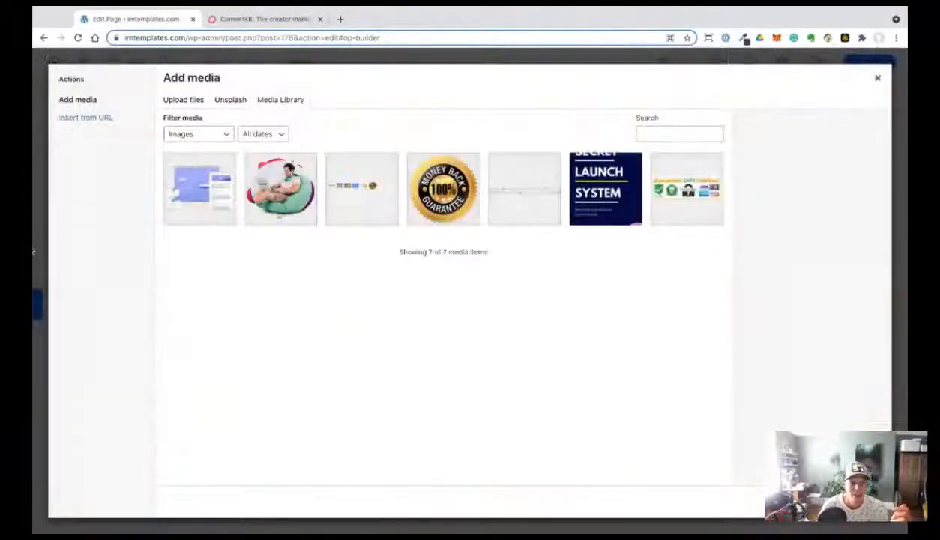
drag(33, 252, 60, 272)
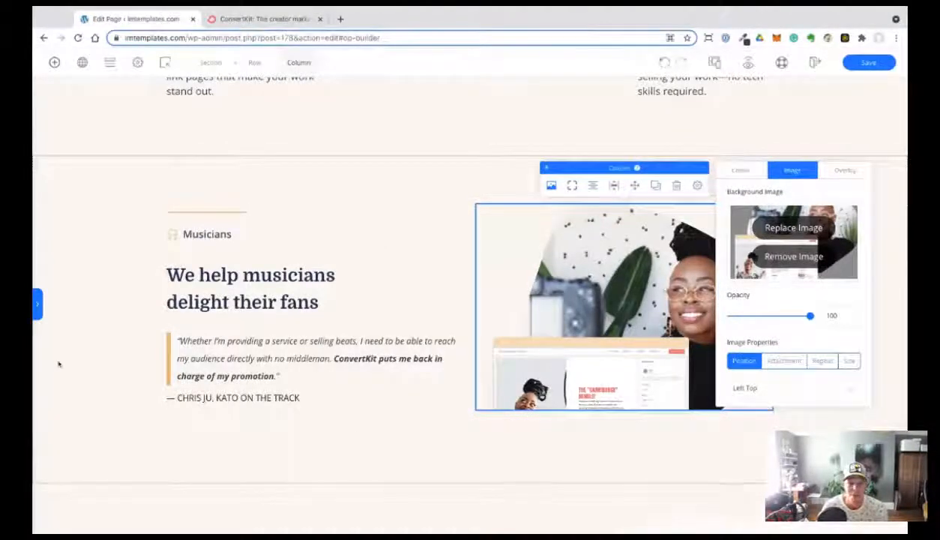
click(234, 440)
click(508, 231)
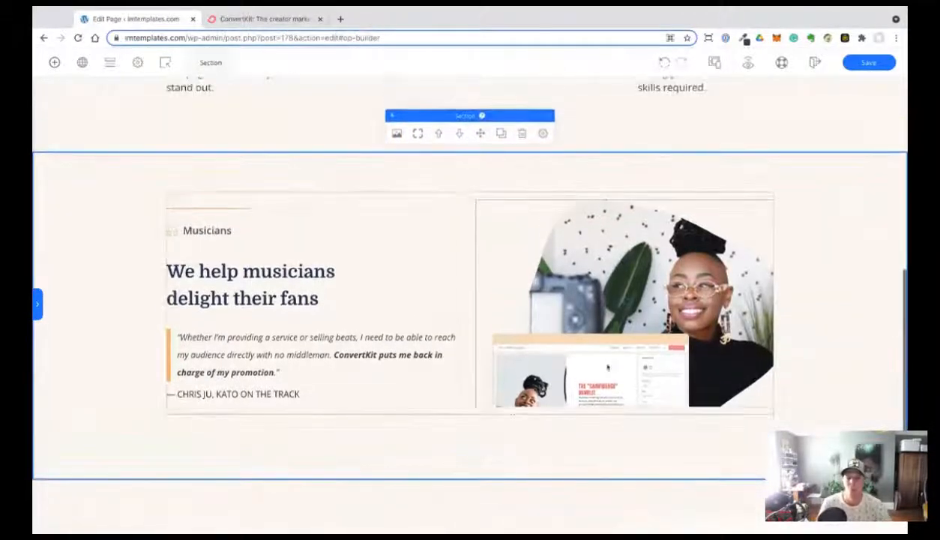
View the Authors, Coaches and Musicians testimonials on the ConvertKit homepage to compare their images.
click(250, 18)
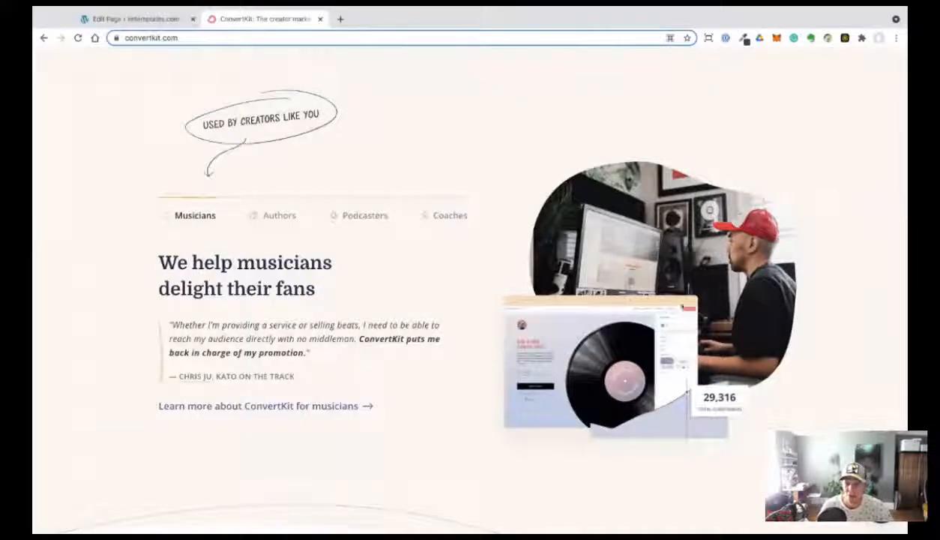
click(258, 216)
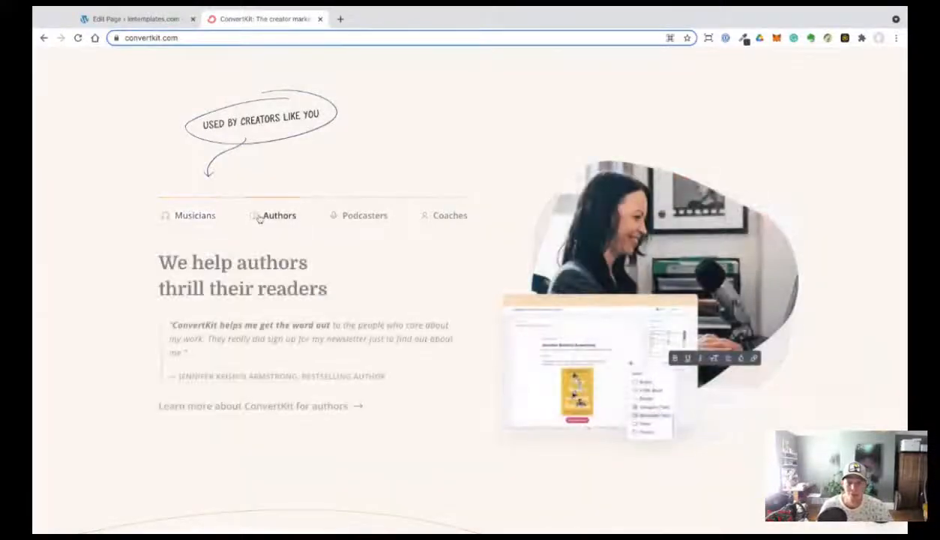
click(449, 218)
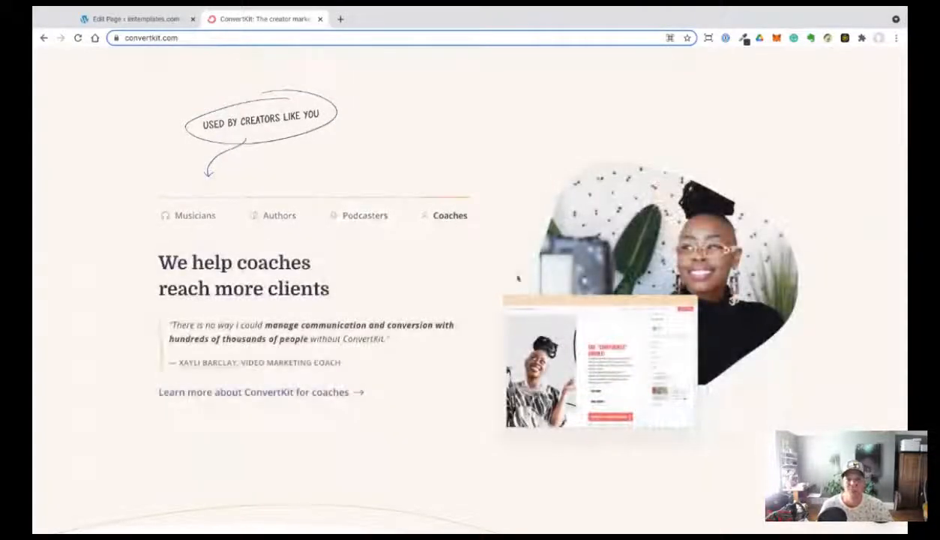
click(192, 217)
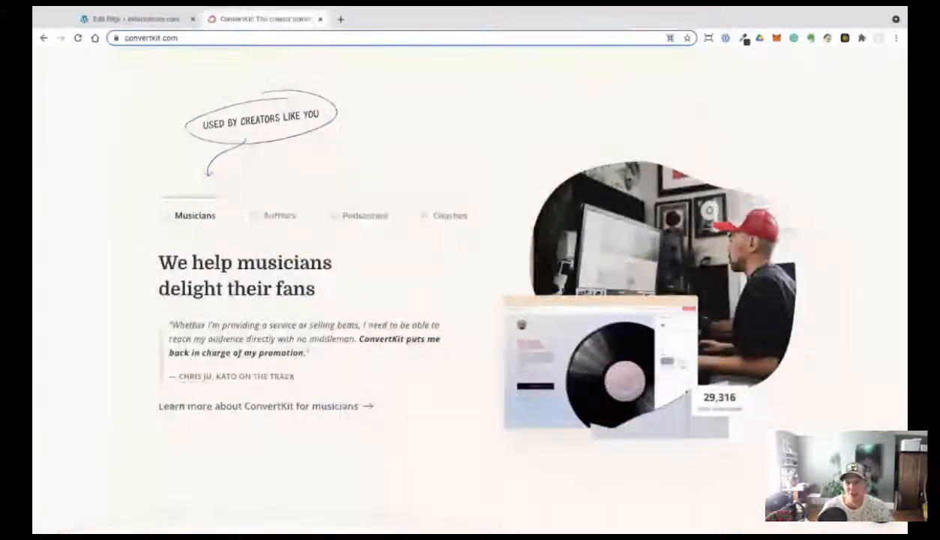
Set the space above the attribution line in the page builder to 35 to separate it from the quote.
click(162, 20)
scroll(109, 300, down, 1)
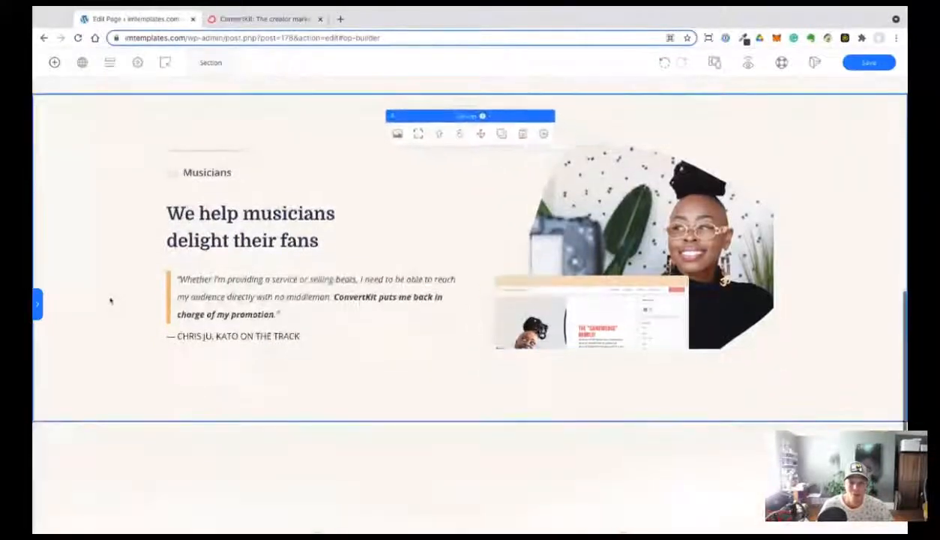
click(416, 337)
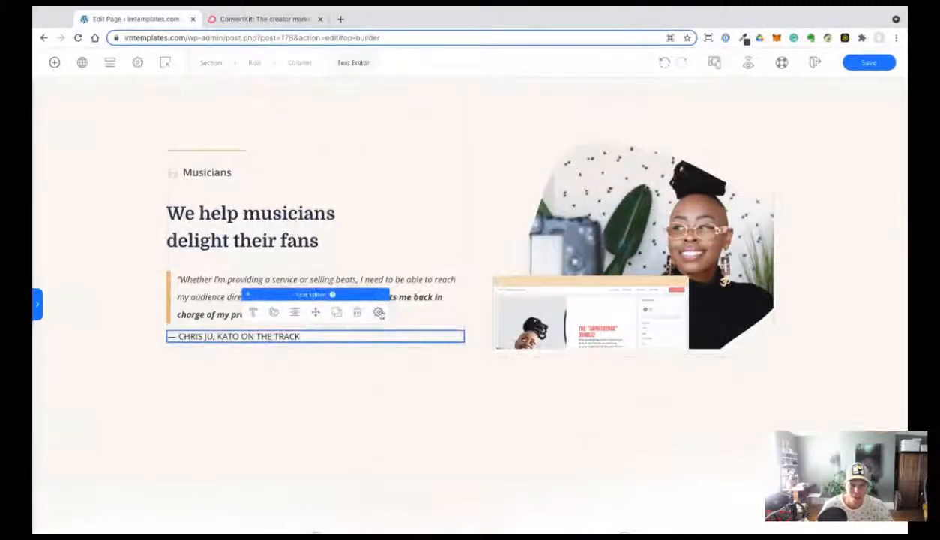
click(378, 312)
drag(418, 348, 422, 346)
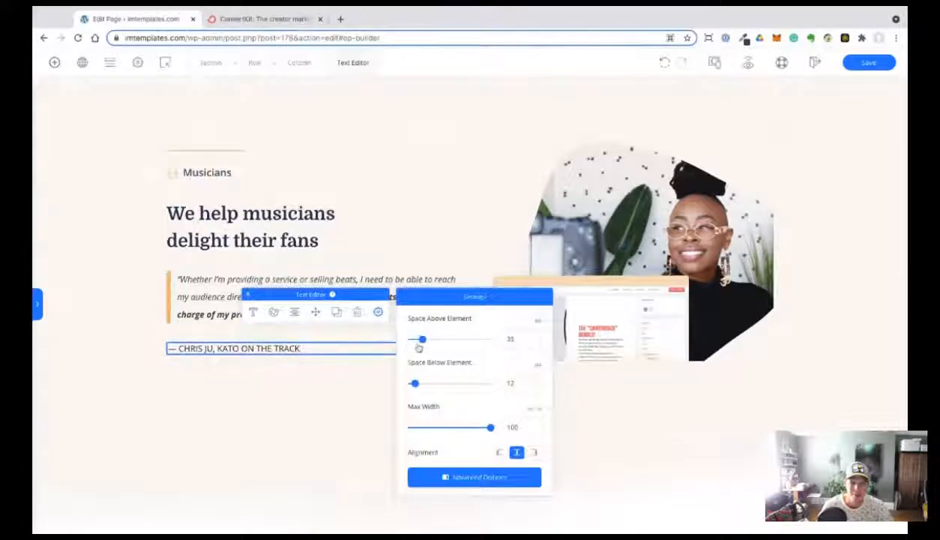
Inspect the page code of the "Used by creators like you" bubble graphic on the ConvertKit homepage.
click(104, 239)
scroll(104, 239, up, 3)
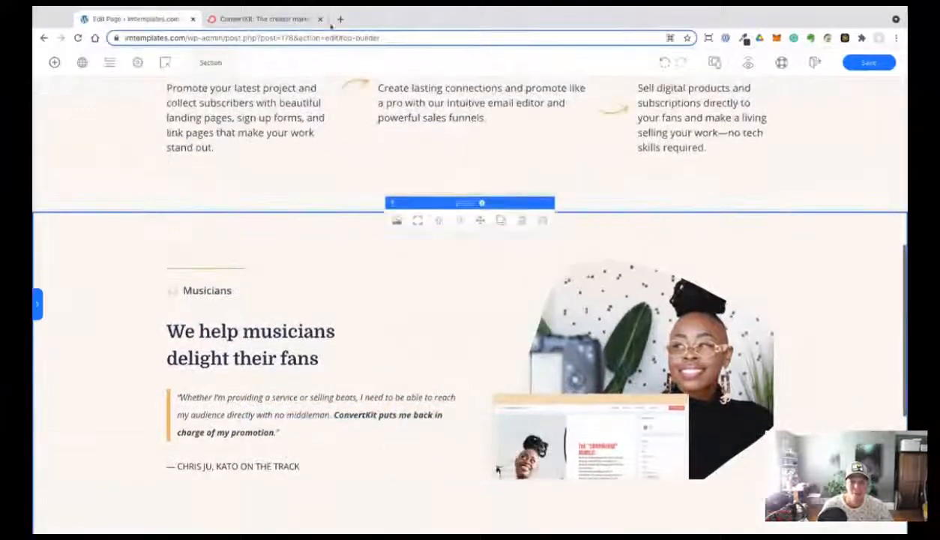
key(ctrl+Tab)
scroll(151, 238, up, 2)
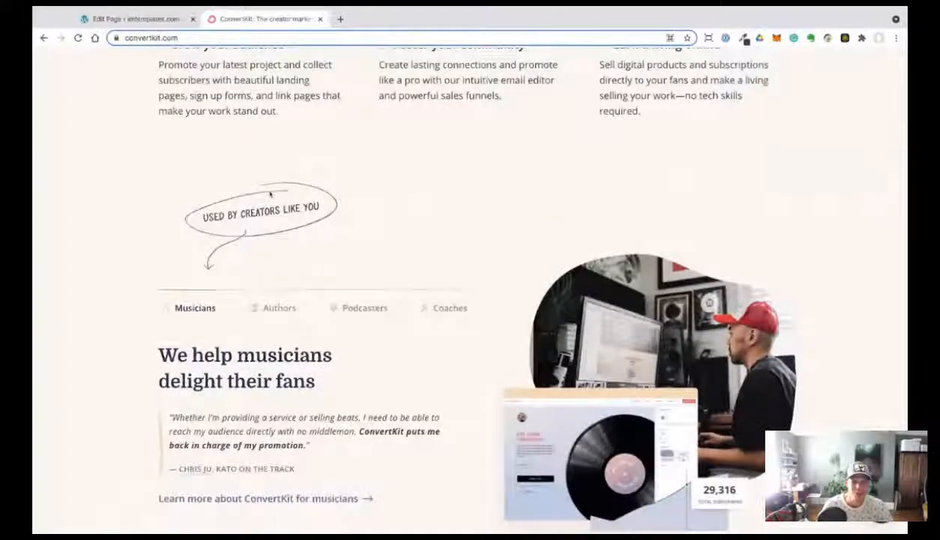
key(ctrl+shift+i)
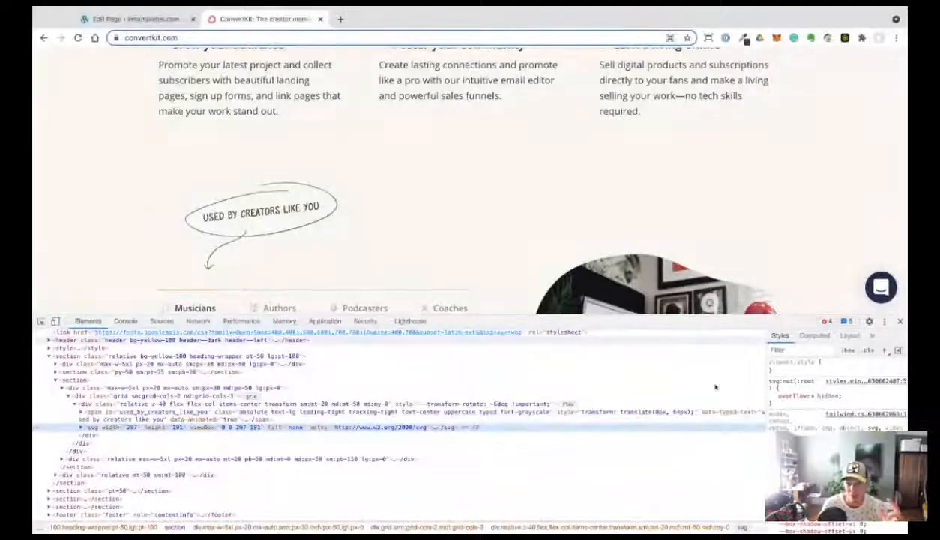
scroll(834, 405, down, 5)
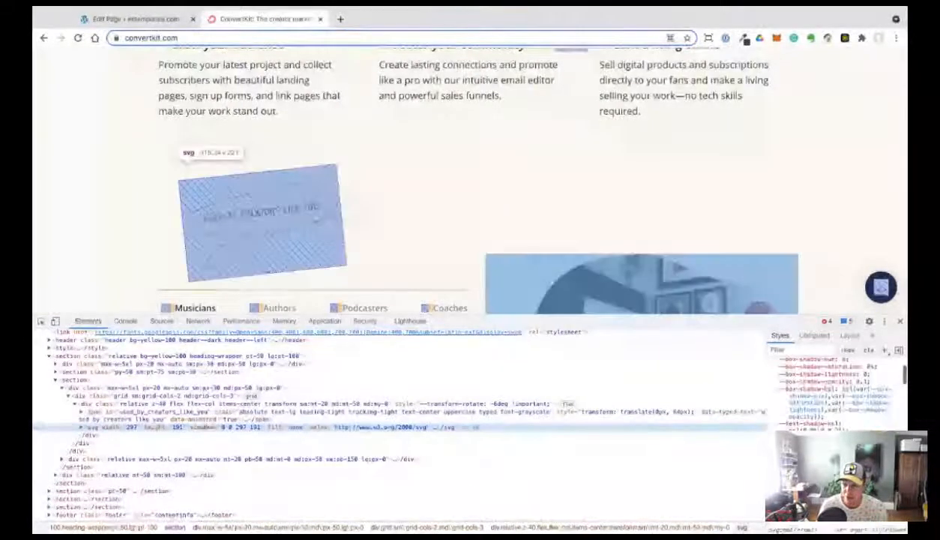
scroll(834, 390, up, 5)
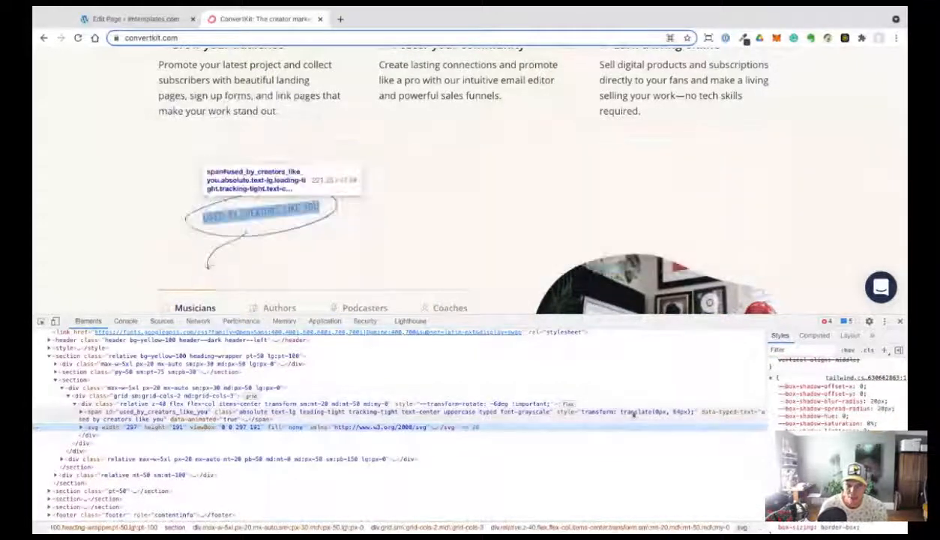
key(F12)
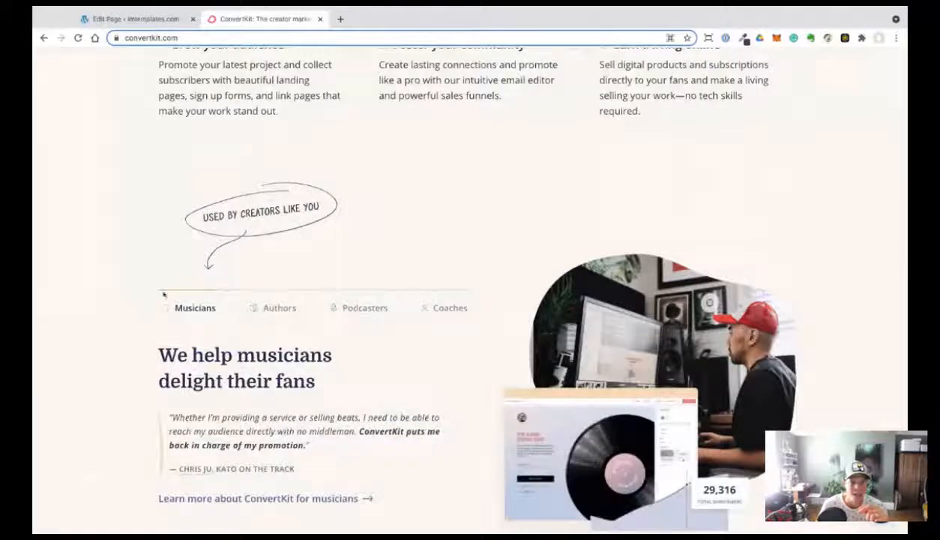
Copy the link text "Learn more about ConvertKit for musicians" from below the musicians testimonial on the ConvertKit homepage.
scroll(163, 295, down, 2)
scroll(132, 220, down, 1)
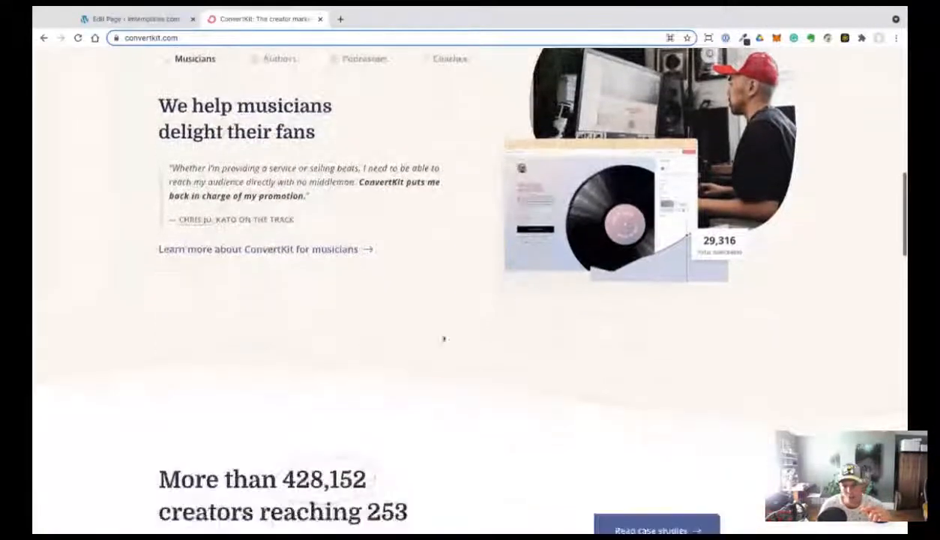
click(150, 16)
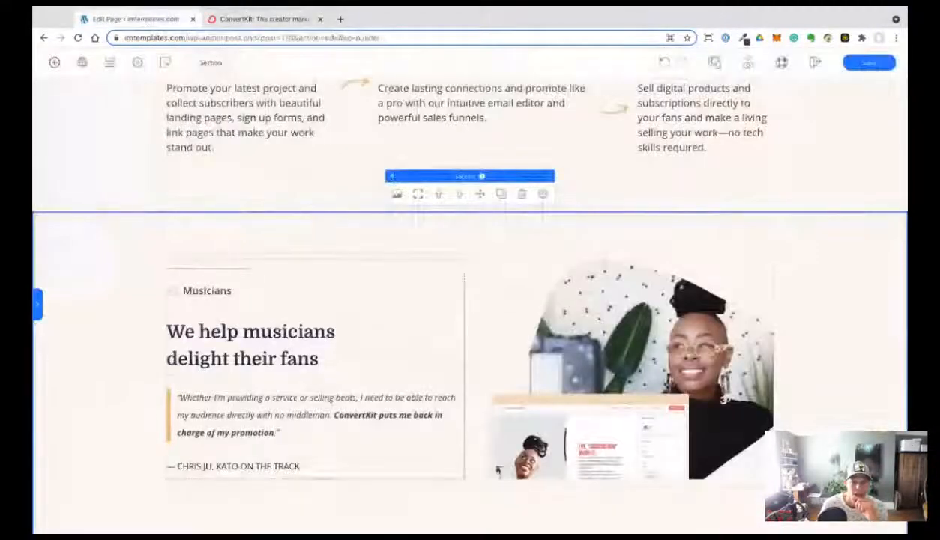
scroll(255, 94, up, 5)
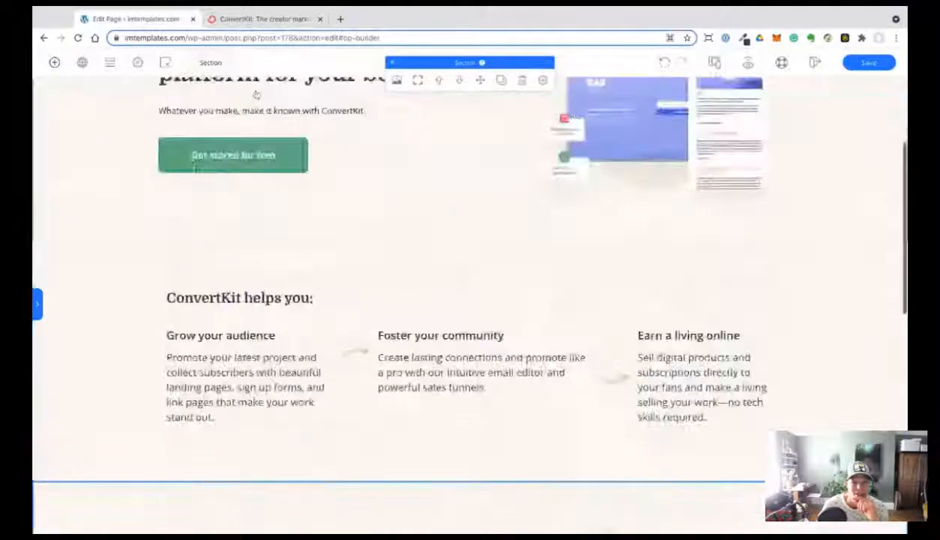
click(263, 18)
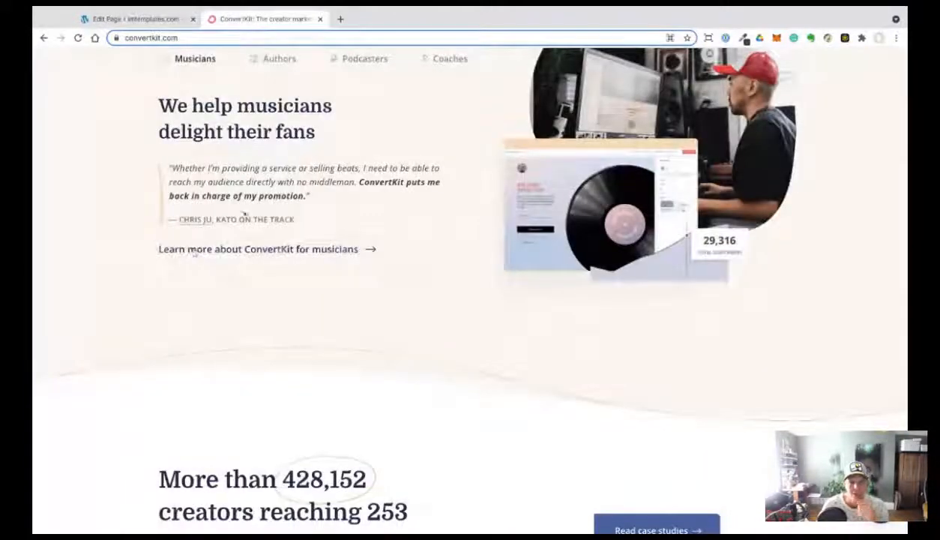
drag(115, 264, 389, 252)
key(super+c)
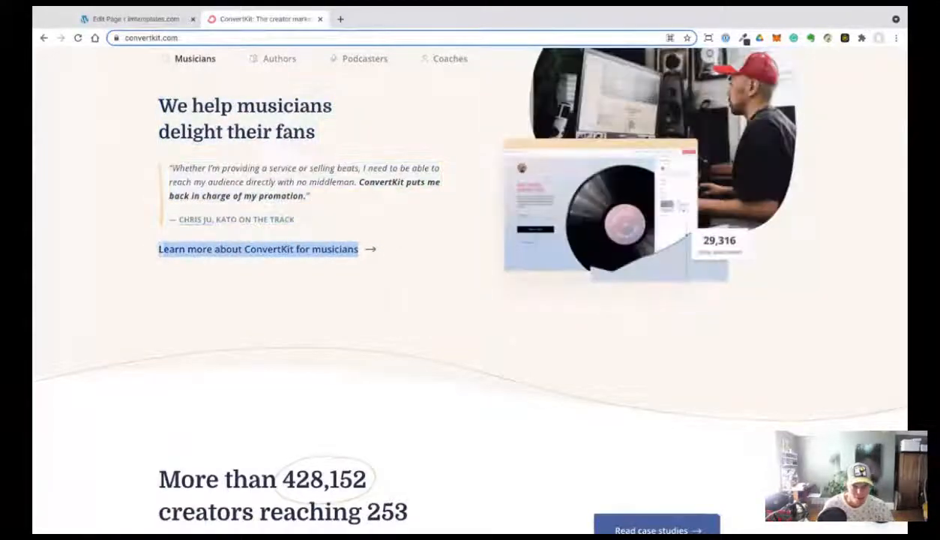
key(super+Tab)
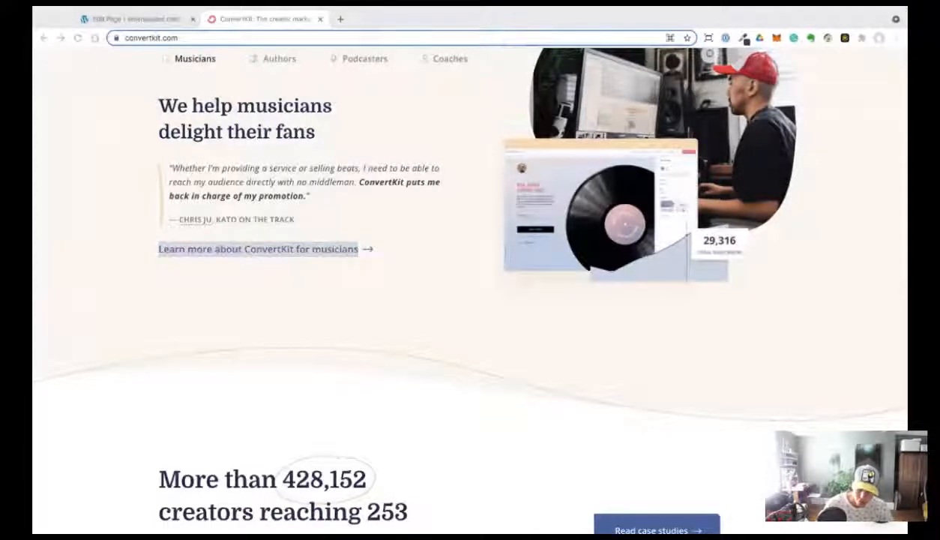
key(super+Tab)
click(193, 308)
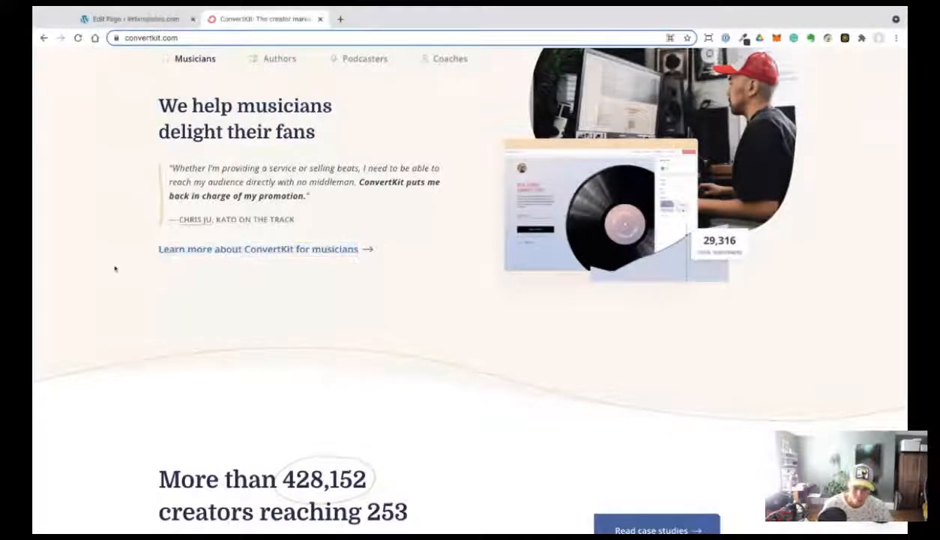
key(super+Tab)
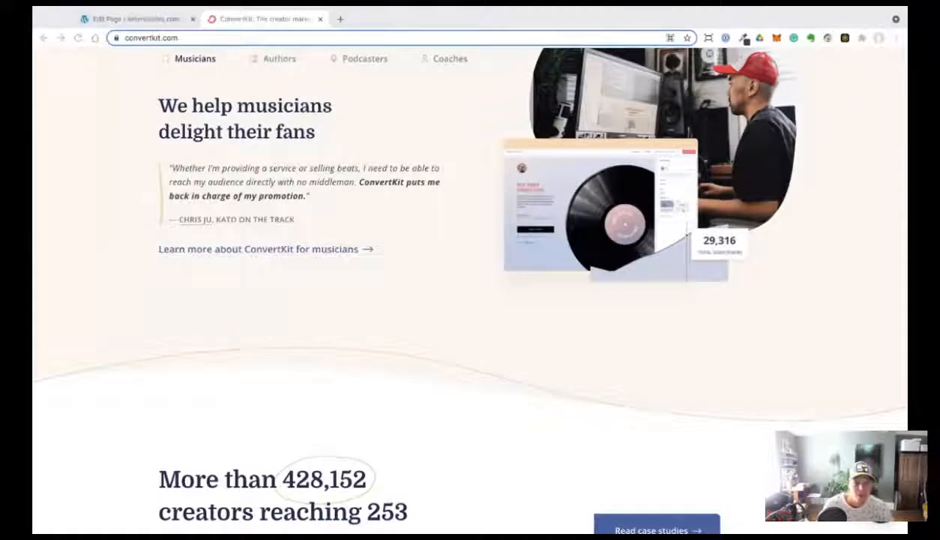
key(super+Tab)
Add a button element in the page builder directly below the testimonial's attribution line, inside the same column.
scroll(210, 60, up, 1)
key(ctrl+Tab)
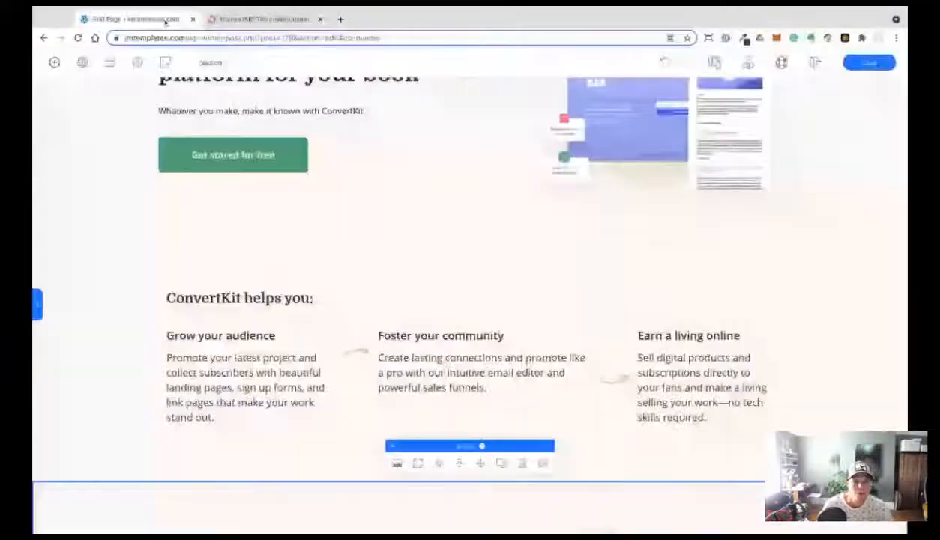
scroll(153, 283, down, 6)
scroll(153, 282, up, 6)
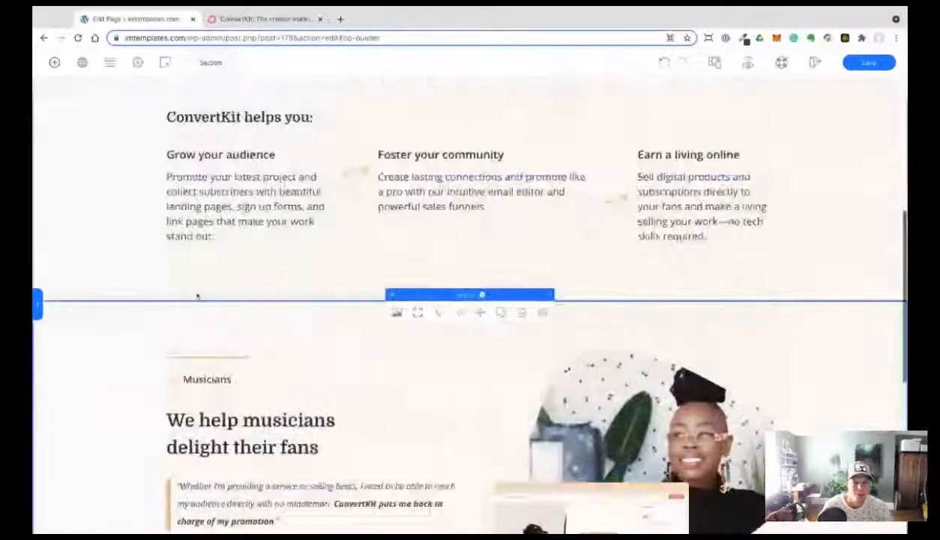
scroll(217, 315, down, 1)
scroll(213, 307, down, 6)
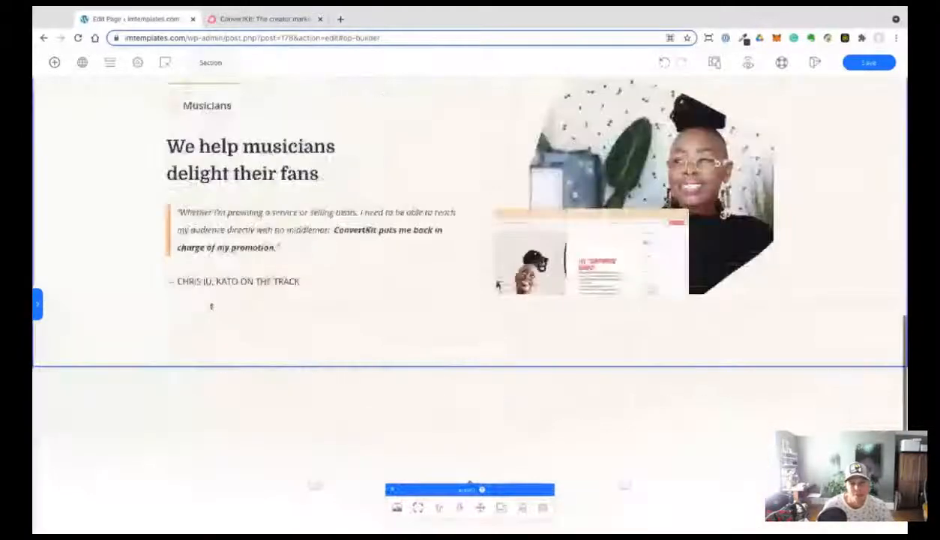
click(54, 63)
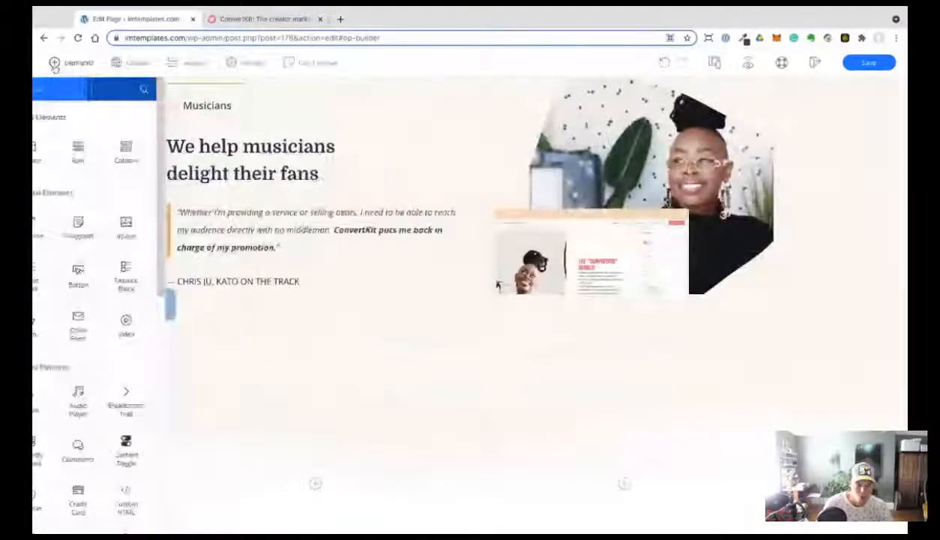
text(button)
drag(124, 137, 132, 140)
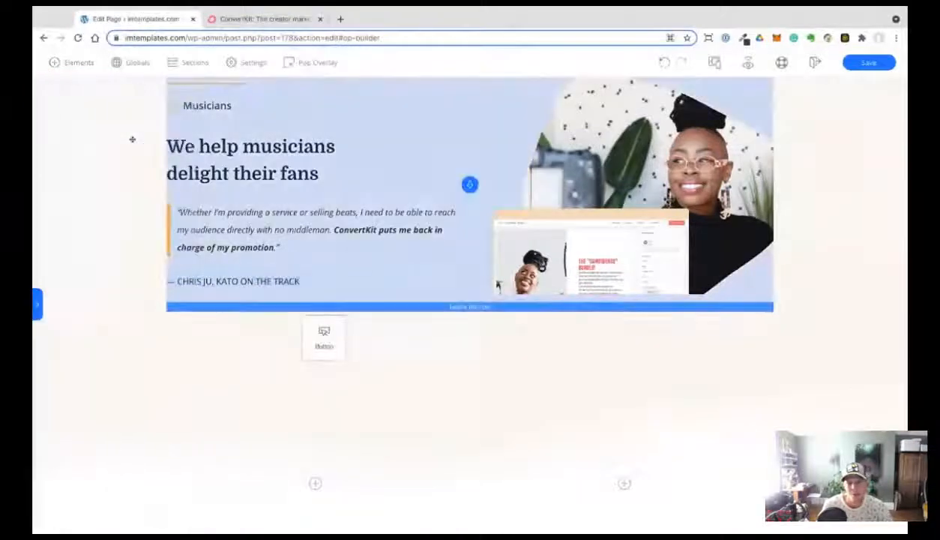
drag(324, 330, 250, 304)
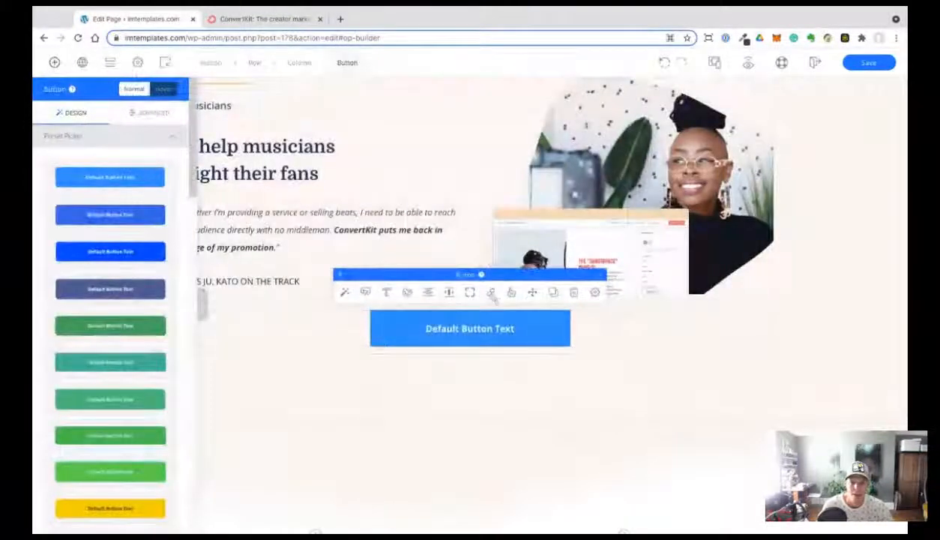
drag(305, 283, 305, 285)
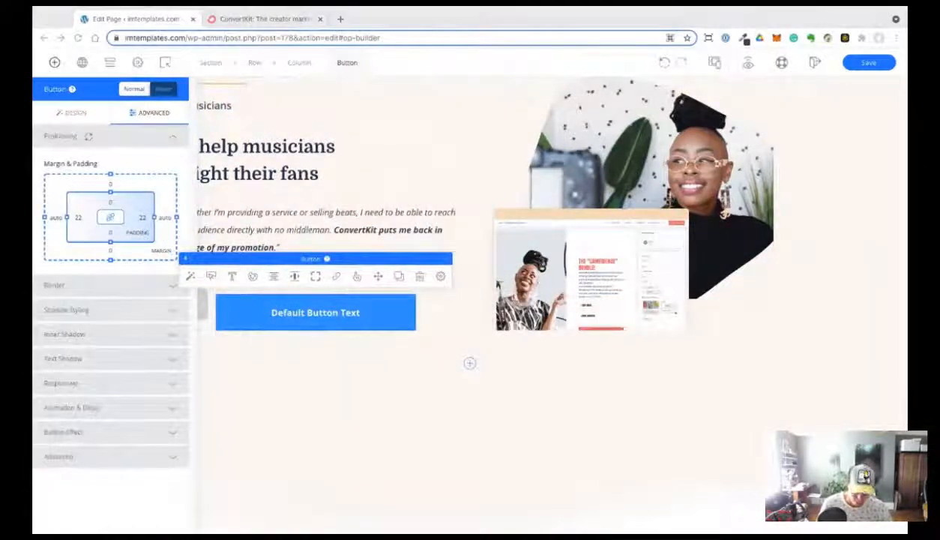
Replace the button's text with "Learn more about ConvertKit for musicians" and set its width to 472 so it fits one line.
triple_click(316, 312)
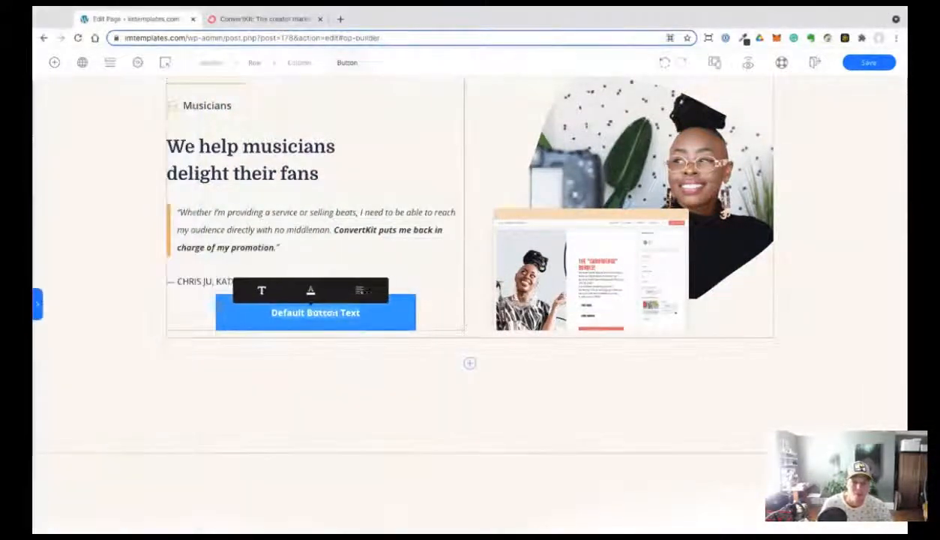
key(super+v)
click(211, 280)
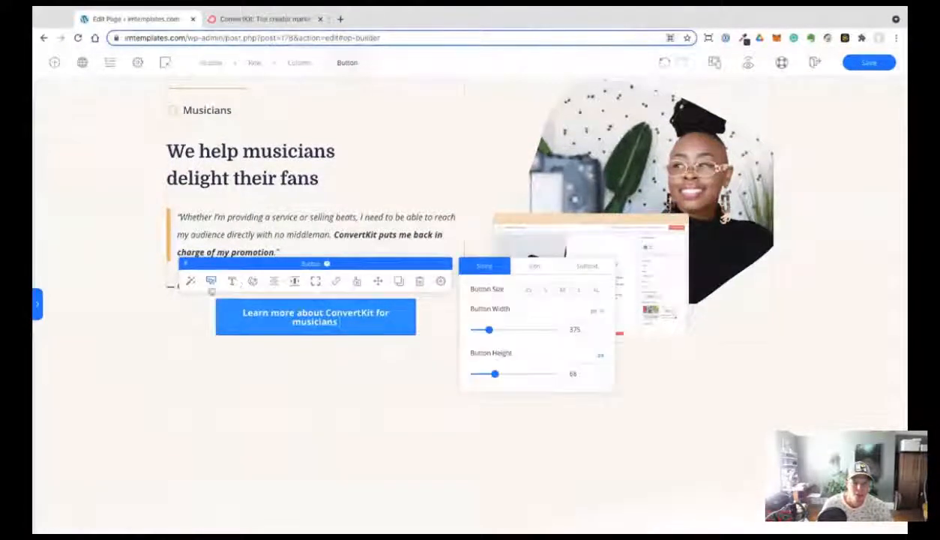
drag(489, 330, 493, 331)
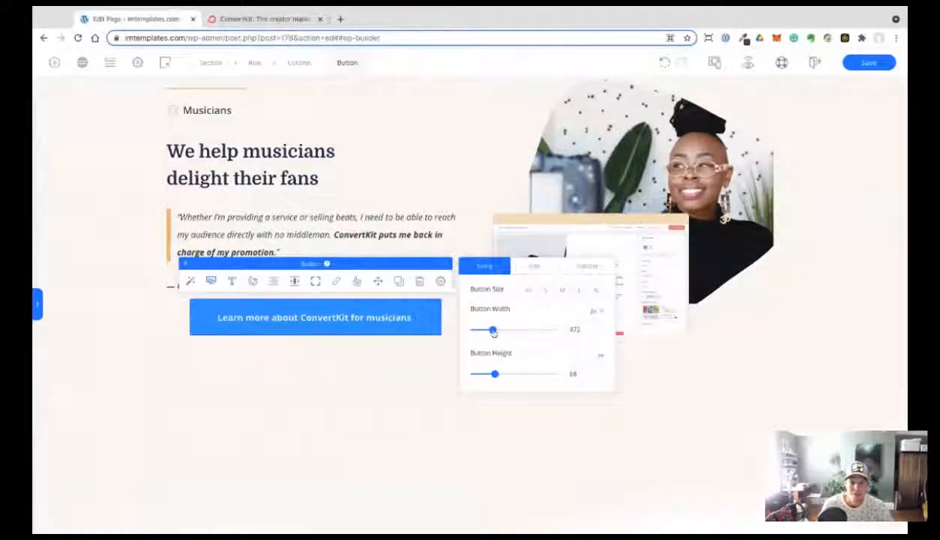
Make the button's background colour fully transparent.
click(255, 280)
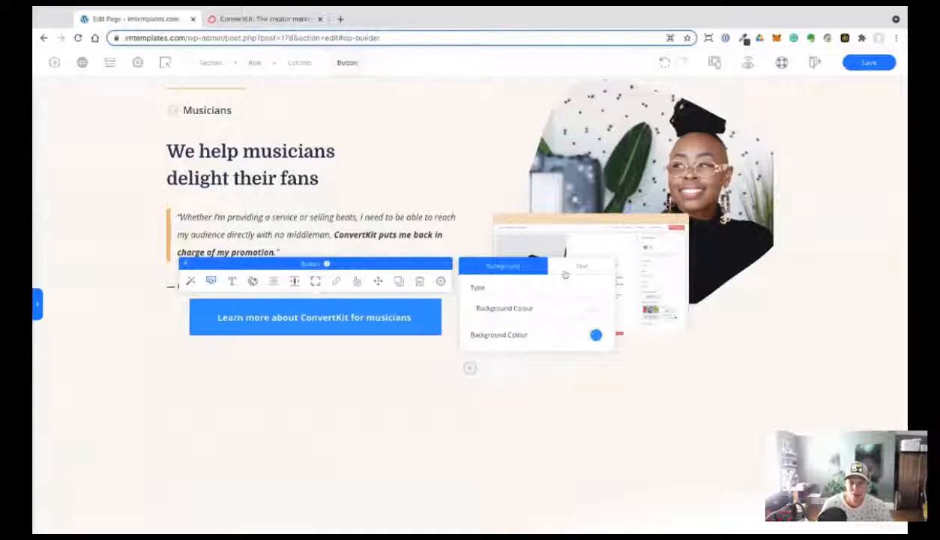
click(595, 334)
click(480, 267)
drag(482, 267, 472, 268)
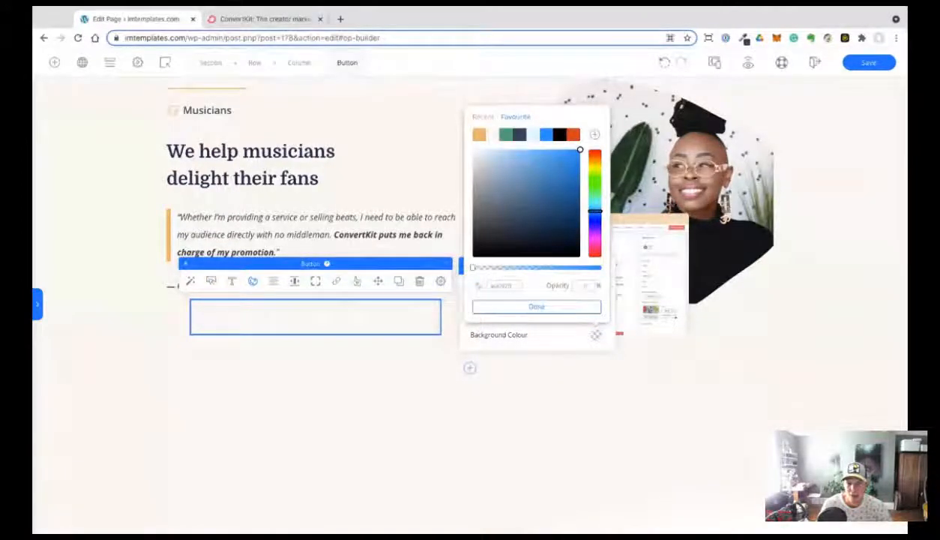
click(539, 340)
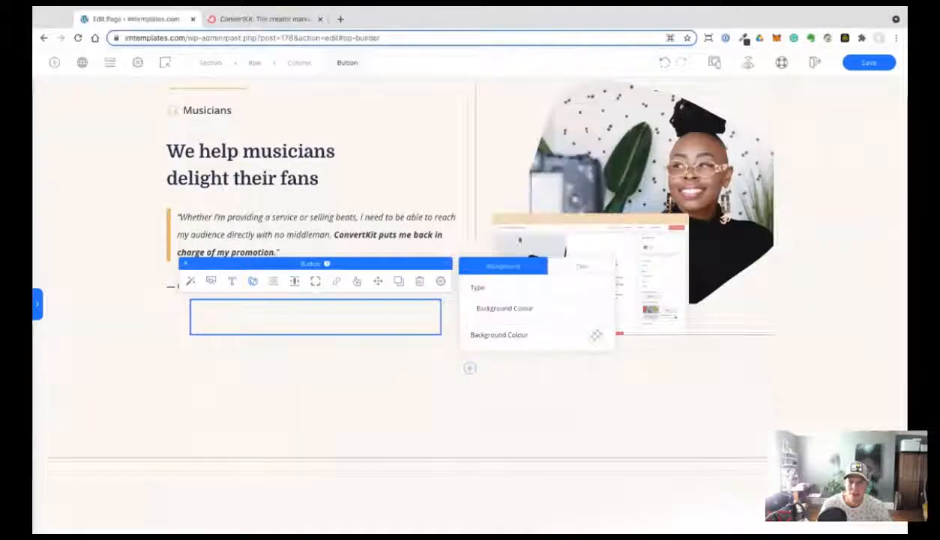
Set the button's text colour to the dark slate blue saved among the favourite colours.
click(570, 267)
click(226, 19)
click(154, 21)
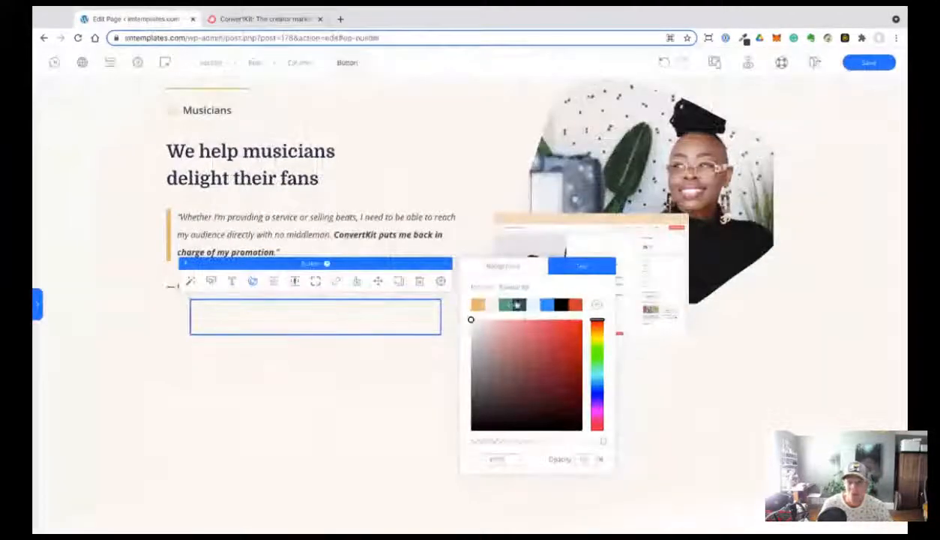
click(519, 305)
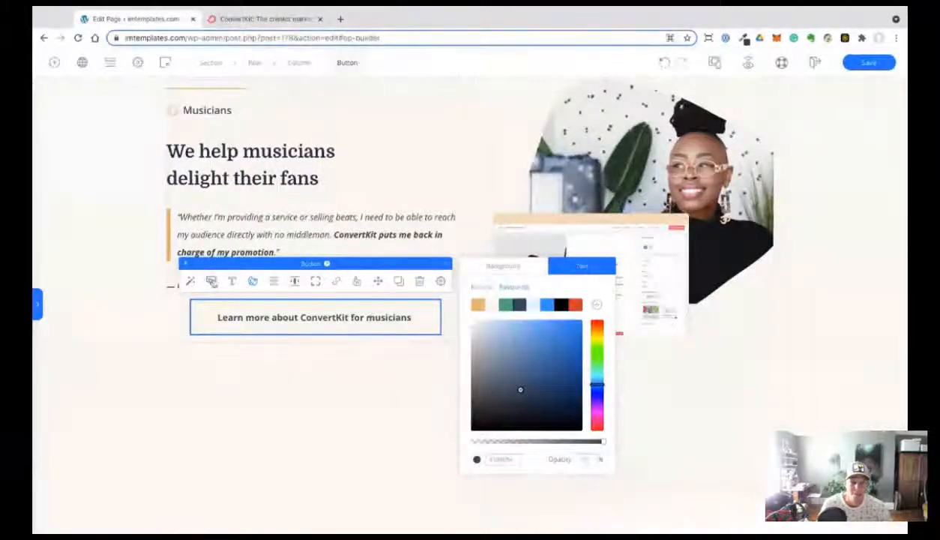
Show an icon on the button, choose Ob Arrow Right 1c and position it to the right of the text.
click(211, 281)
click(534, 266)
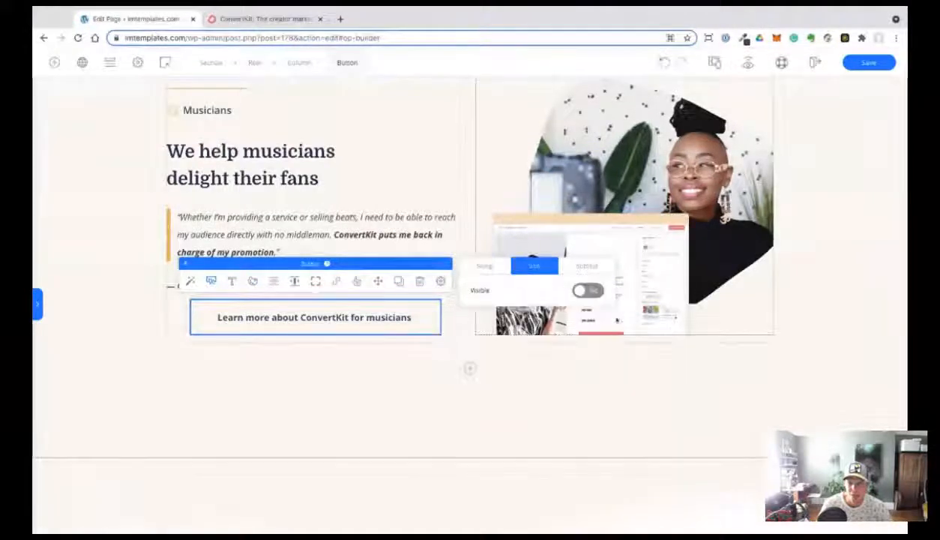
click(588, 290)
click(500, 331)
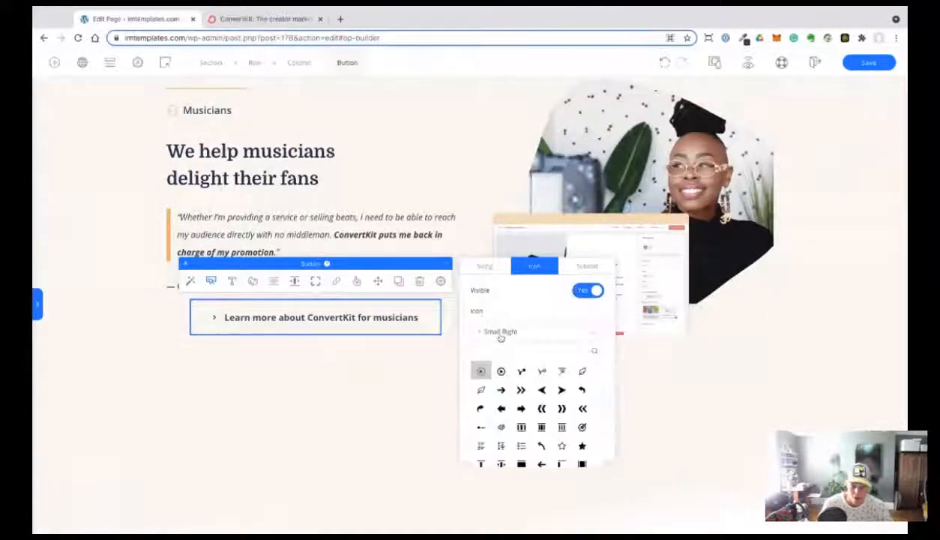
text(arr)
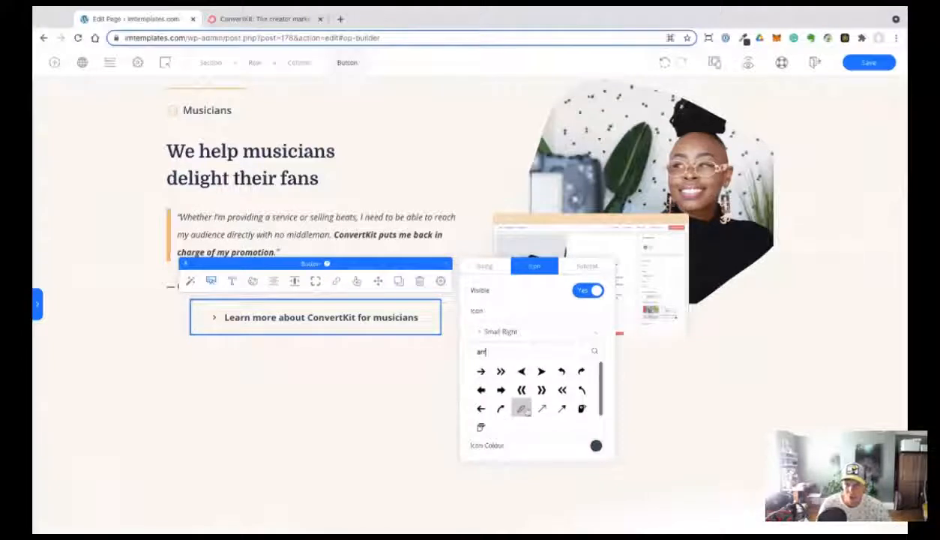
click(481, 371)
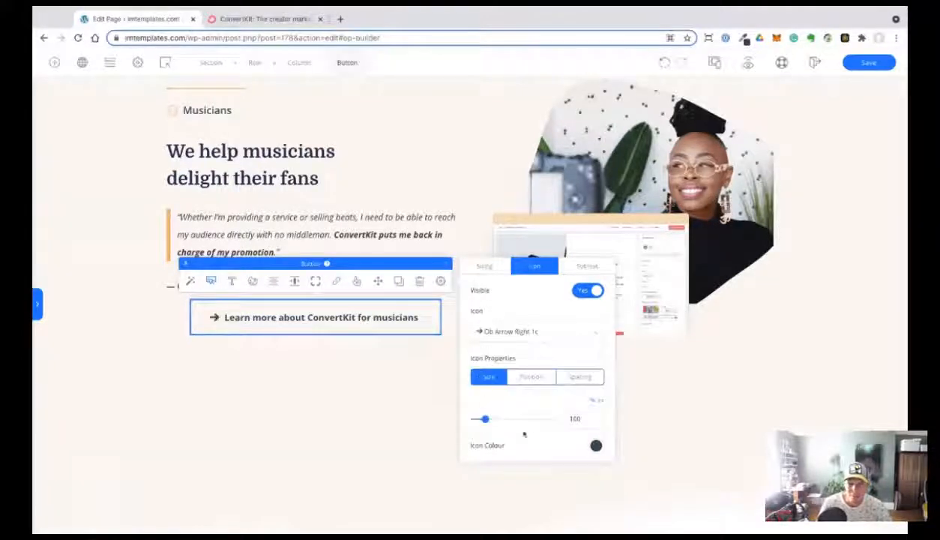
click(533, 377)
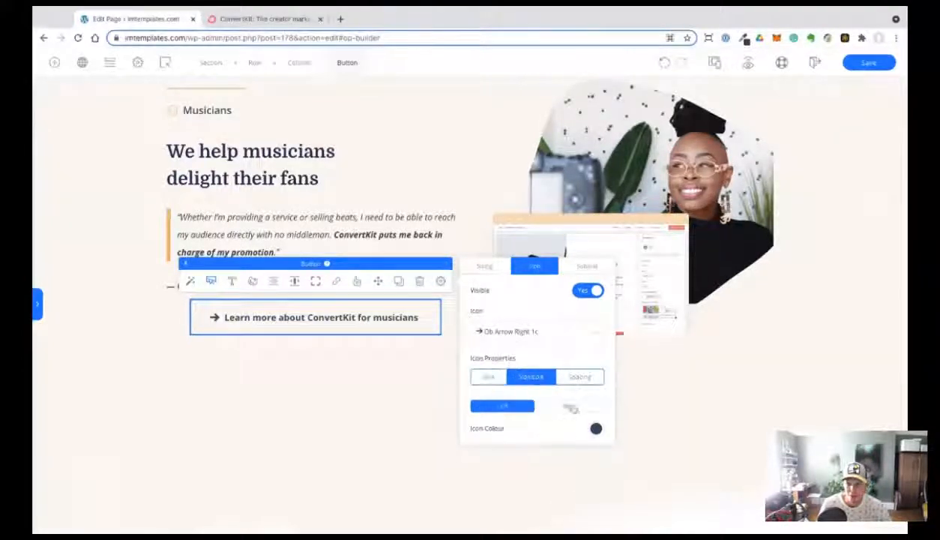
click(572, 406)
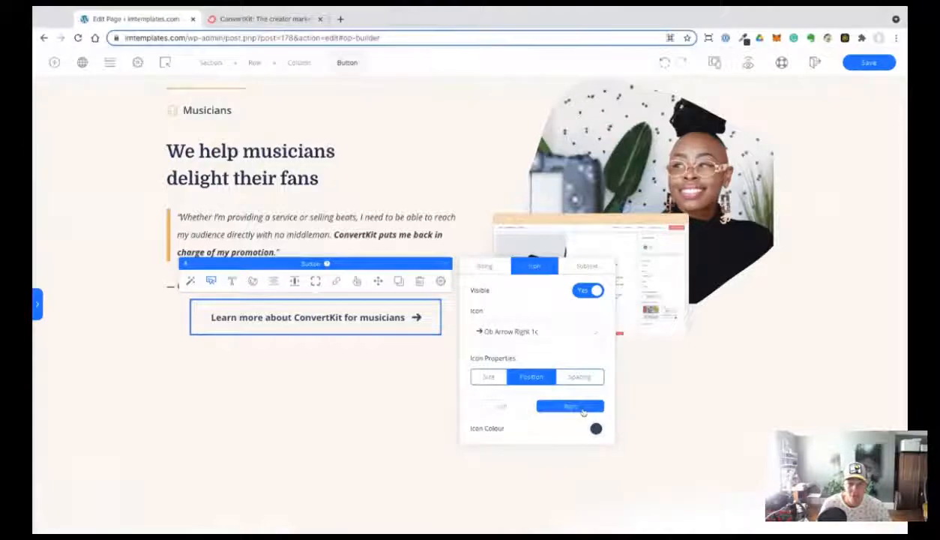
Check the "Learn more" link on the ConvertKit homepage, then change the builder button's text colour to dark blue.
click(235, 18)
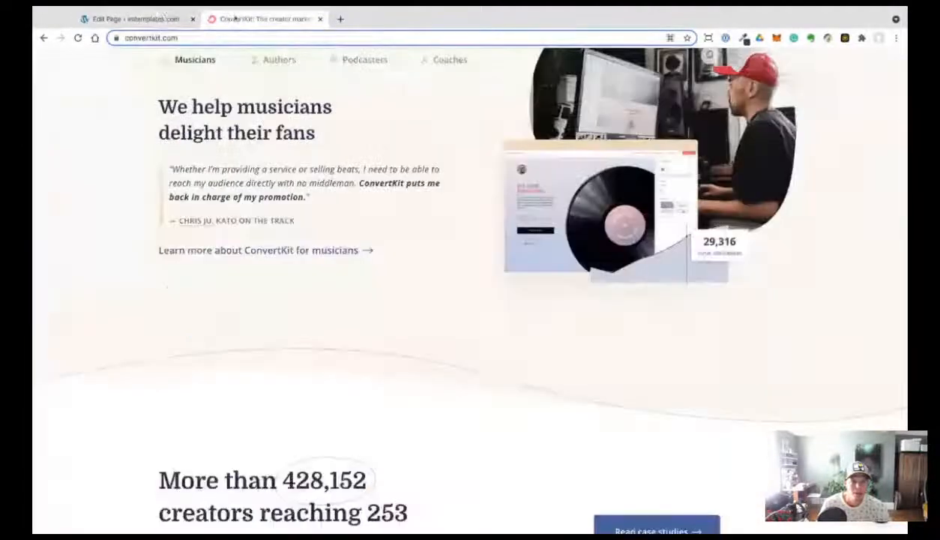
click(159, 18)
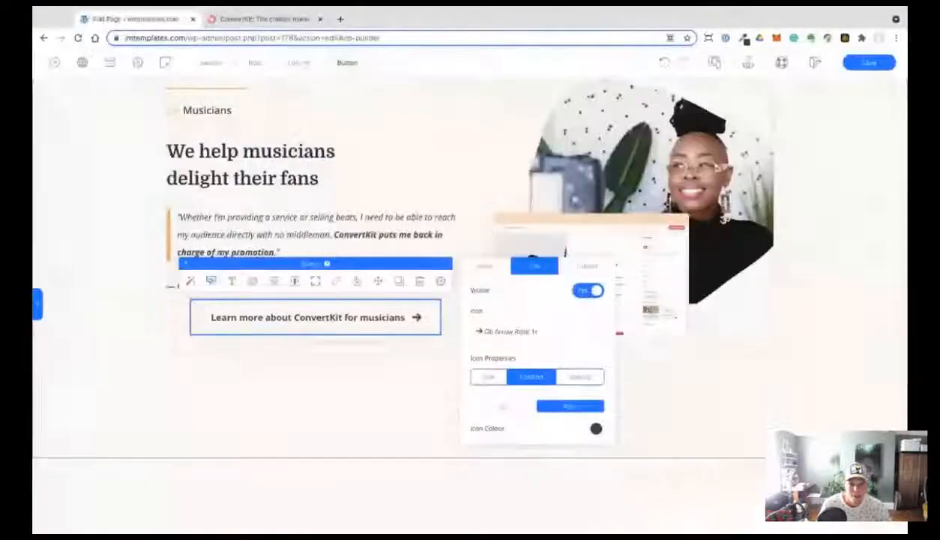
click(253, 282)
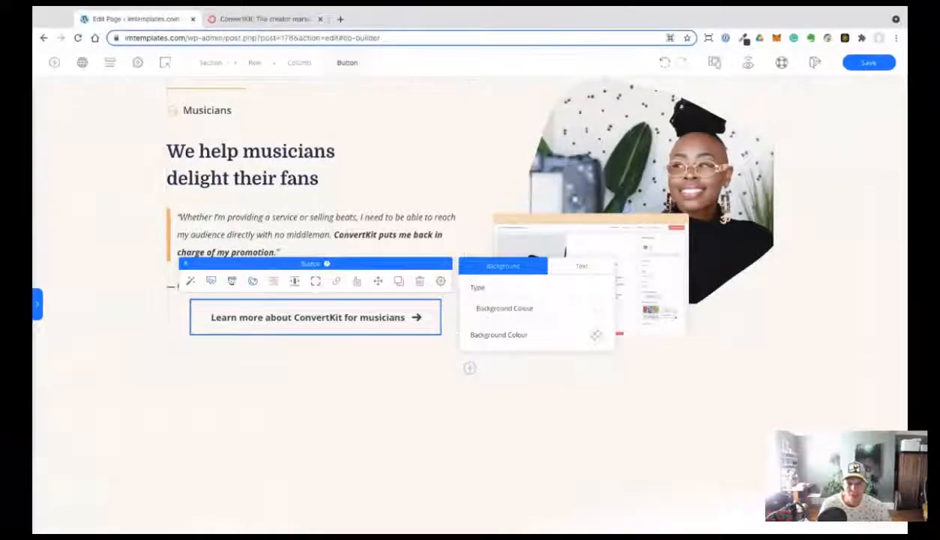
click(231, 281)
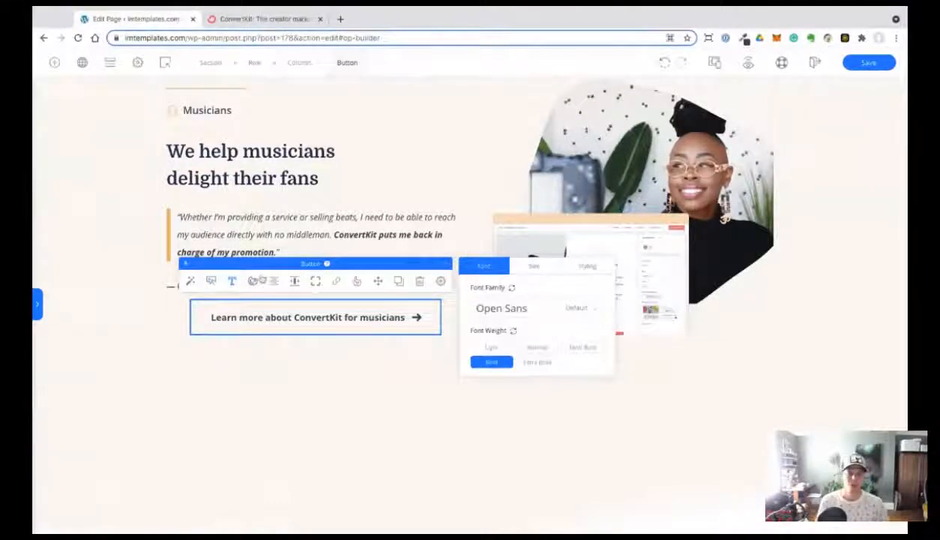
click(254, 281)
click(577, 265)
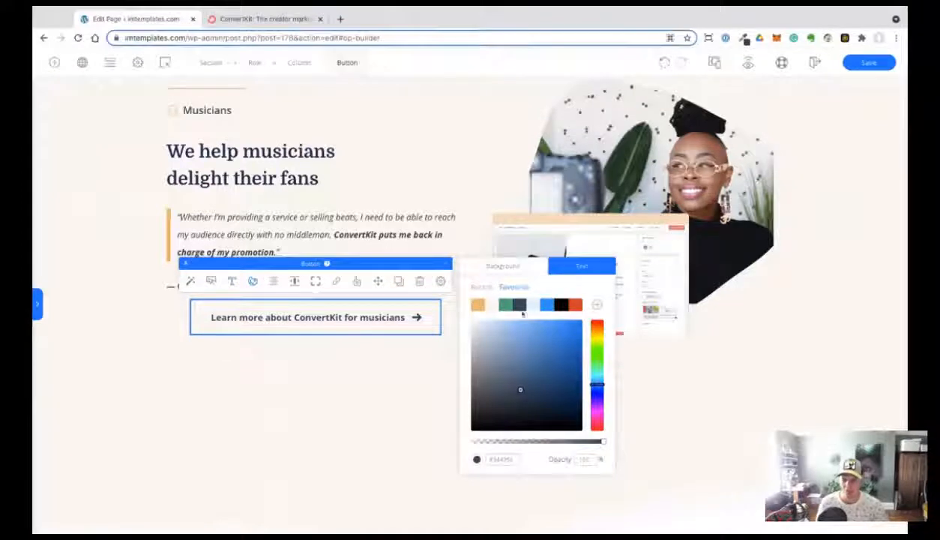
click(483, 289)
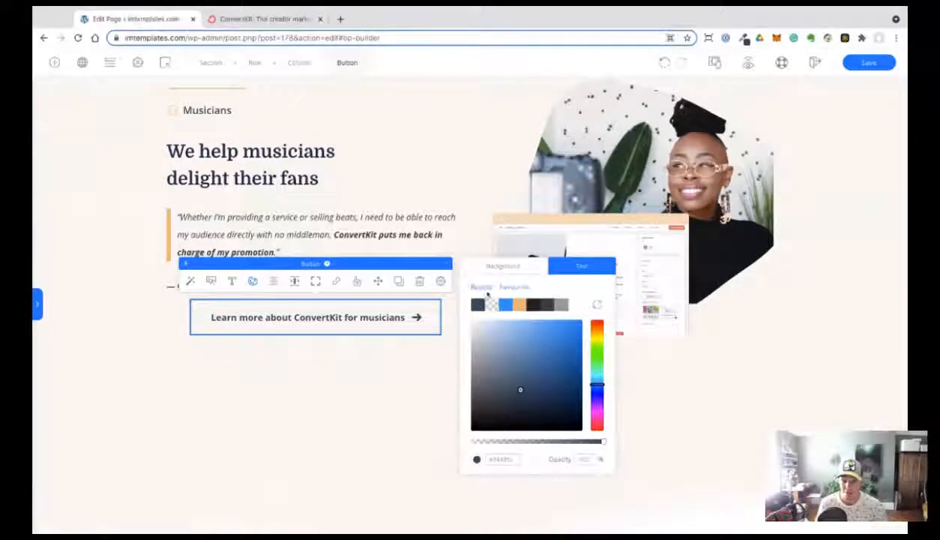
click(513, 287)
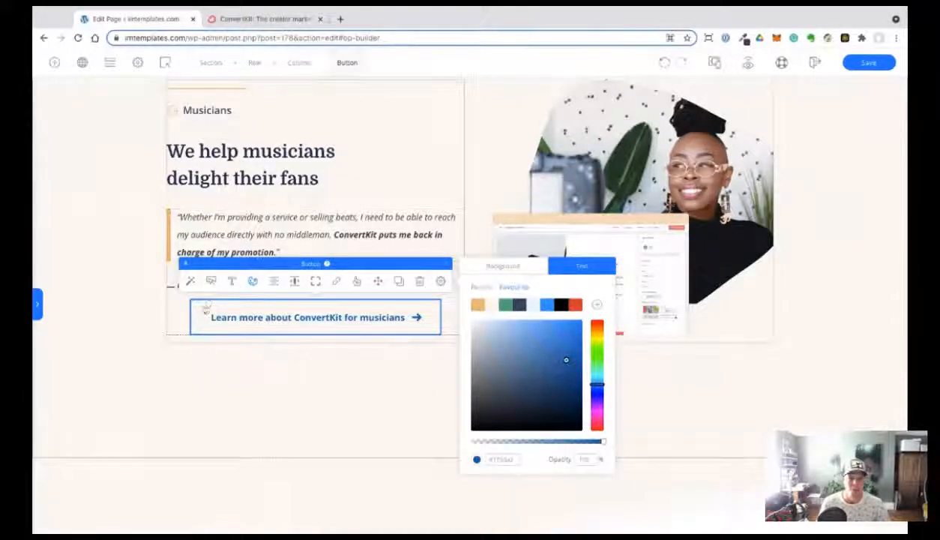
Align the "Learn more" button to the left of its column and reduce its width to 457 px.
click(295, 282)
click(554, 288)
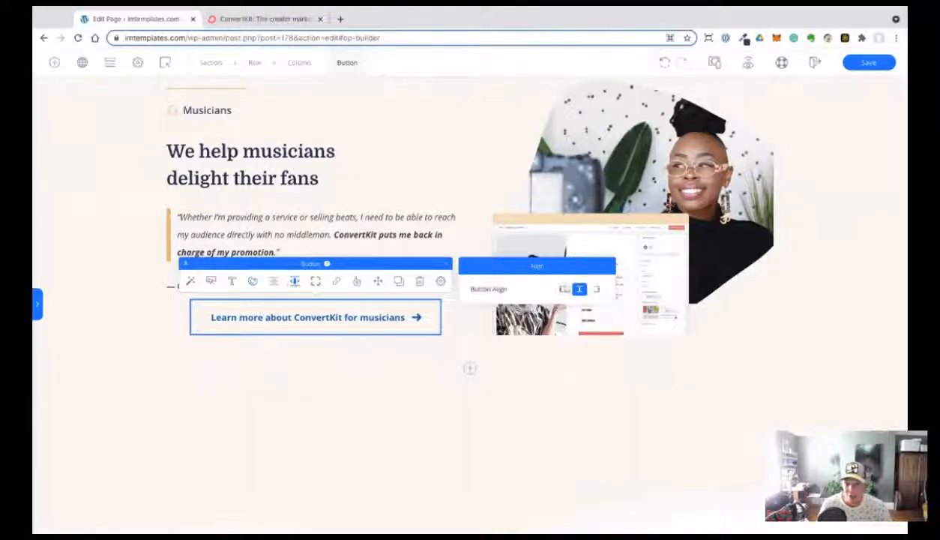
click(187, 281)
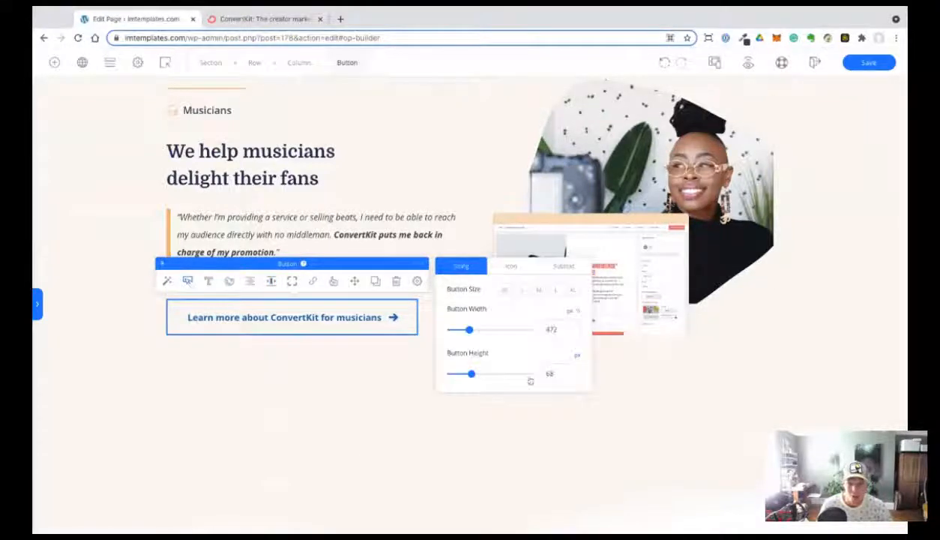
drag(469, 331, 469, 330)
click(415, 280)
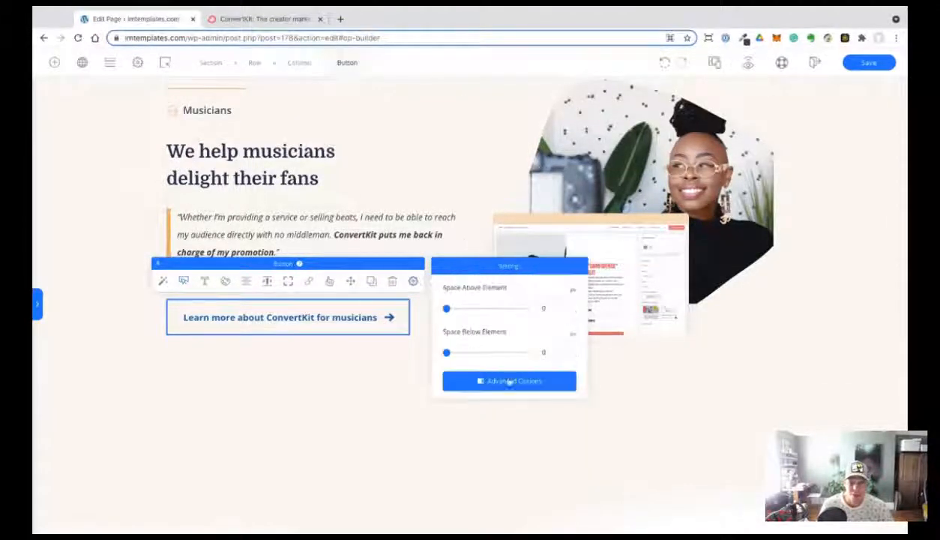
click(500, 379)
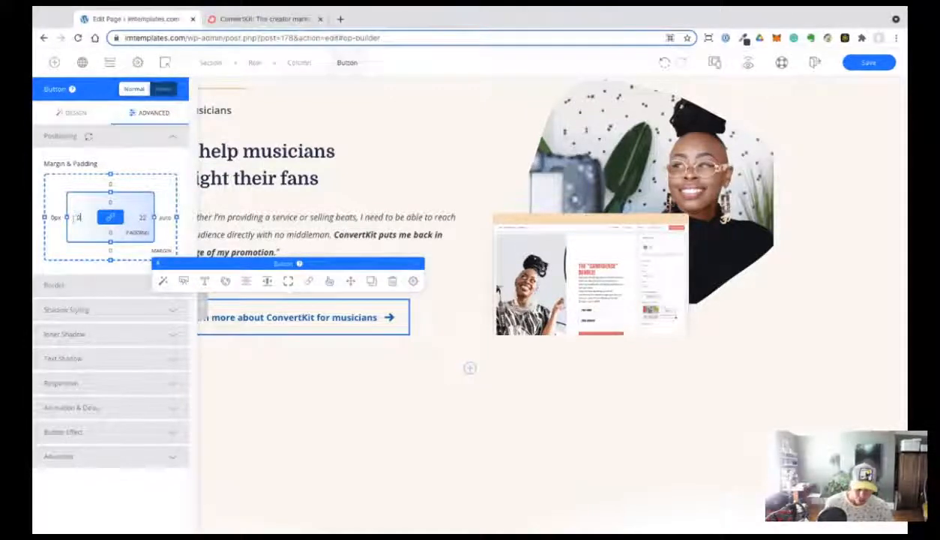
click(378, 434)
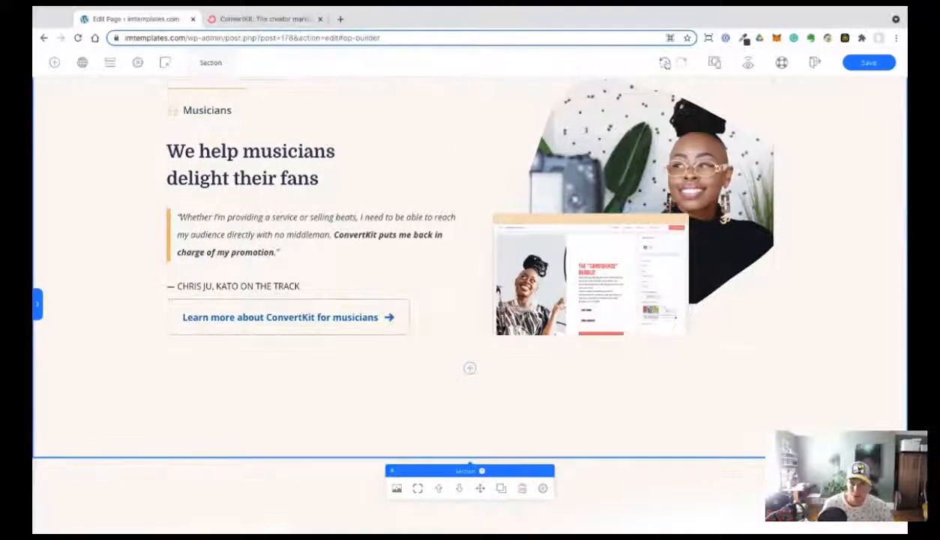
Set only the left padding of the "Learn more" button to 0 px, with the padding sides unlinked.
click(221, 315)
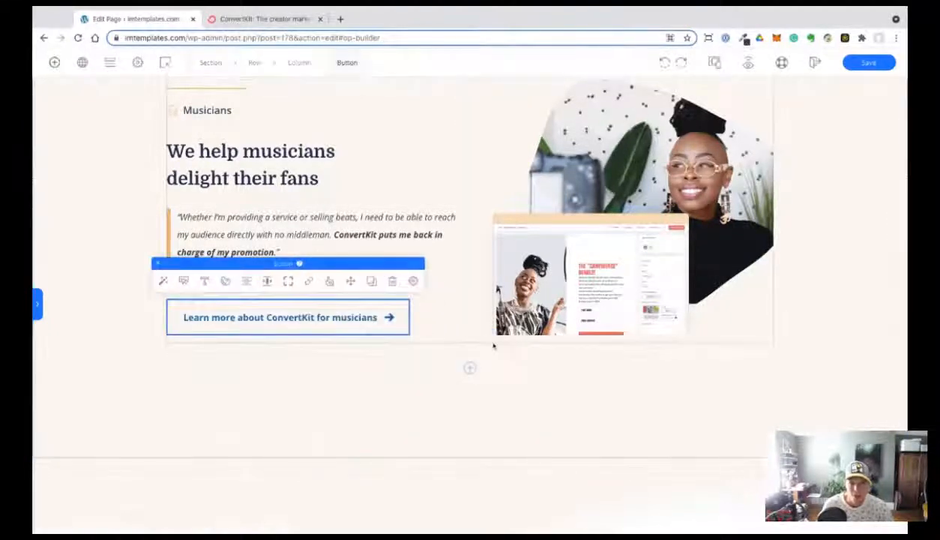
click(507, 382)
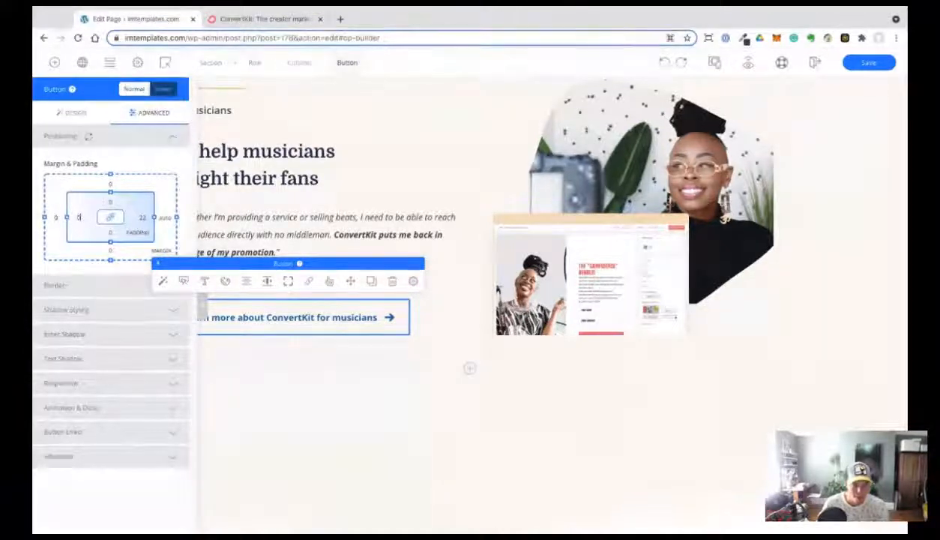
click(104, 201)
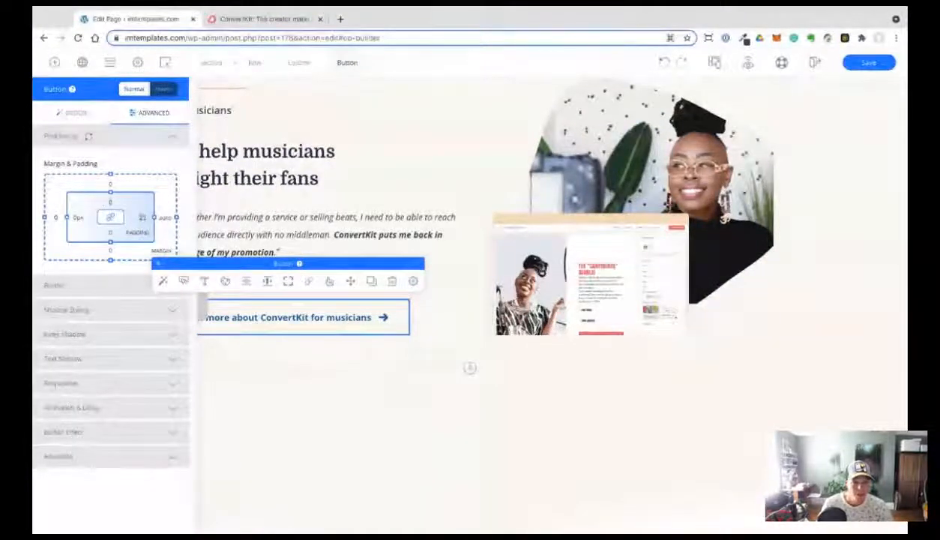
click(138, 288)
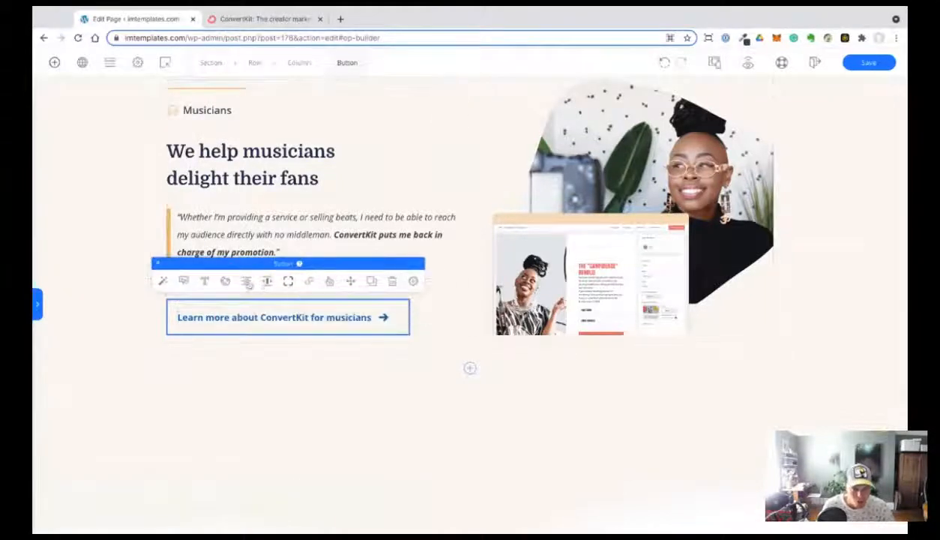
Reduce the "Learn more" button's height to 25 px and set its right padding to 0 px.
click(184, 281)
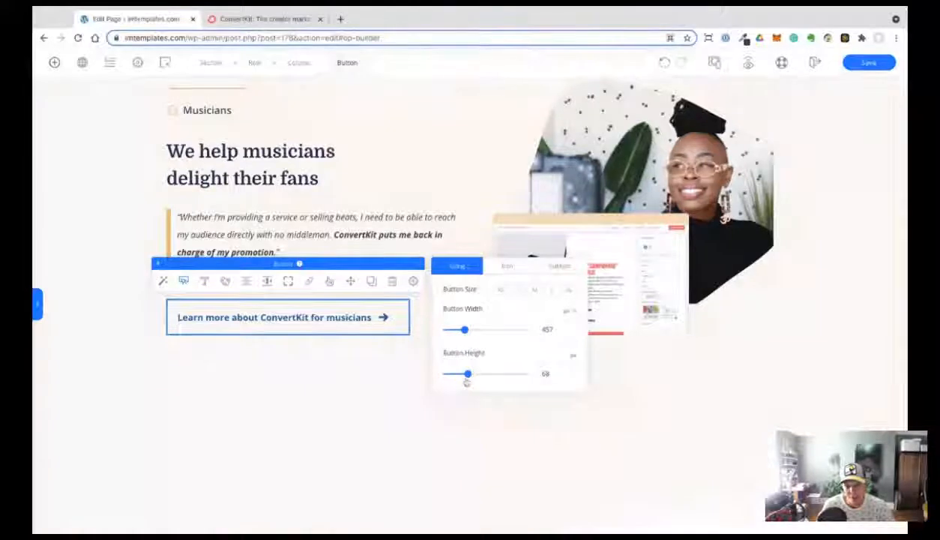
drag(472, 372, 448, 373)
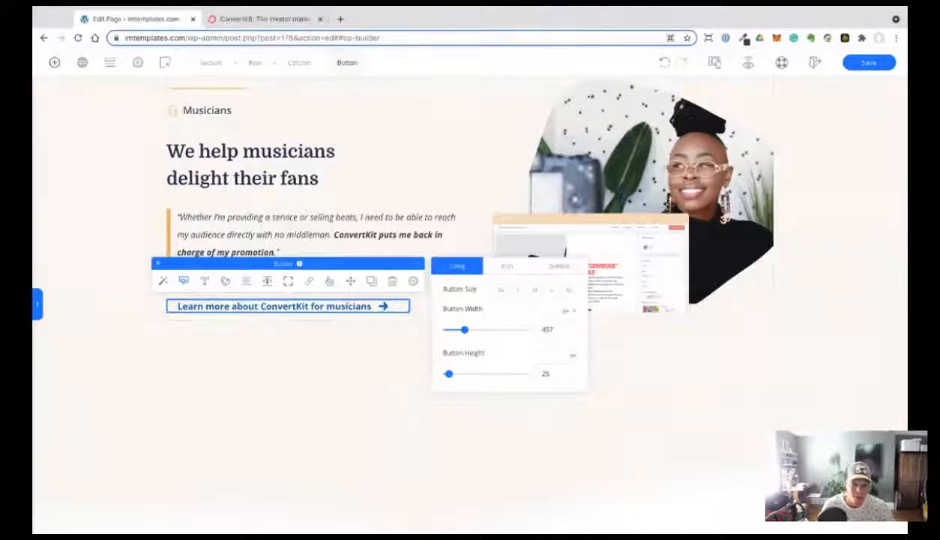
click(413, 280)
click(510, 381)
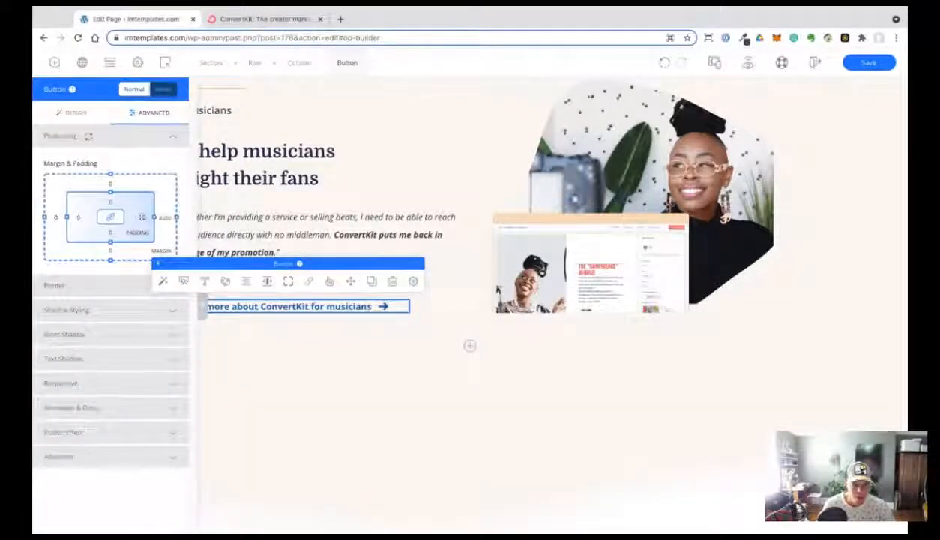
text(8)
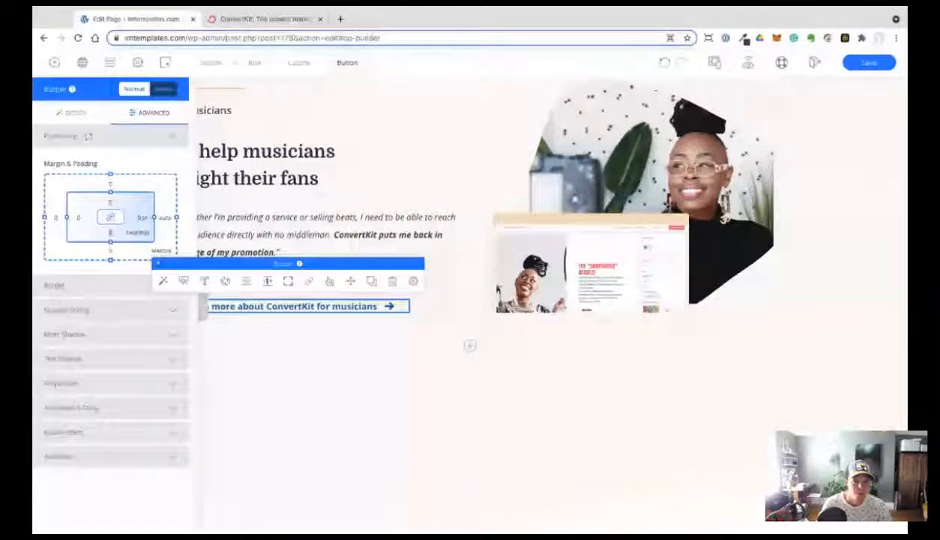
click(111, 218)
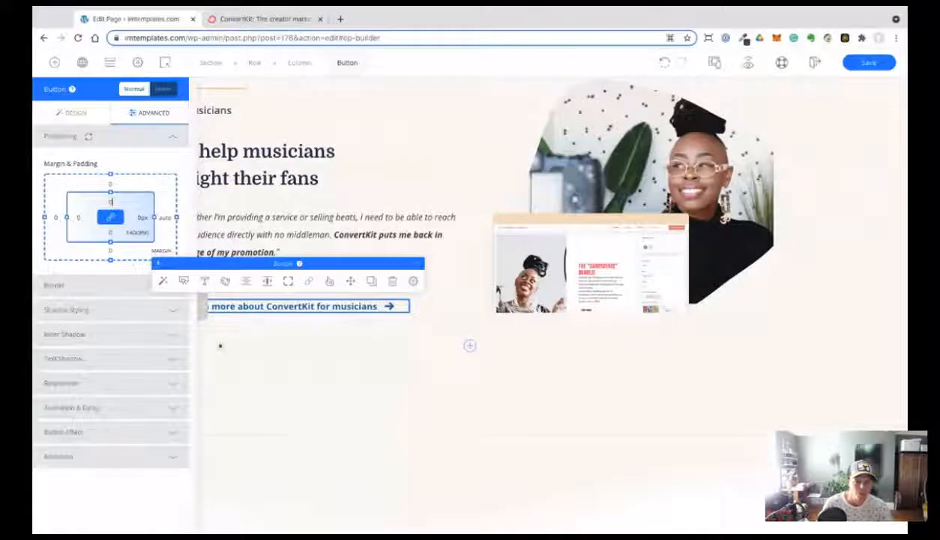
click(348, 411)
Left-align the text inside the "Learn more" button so it lines up with the attribution above.
click(183, 309)
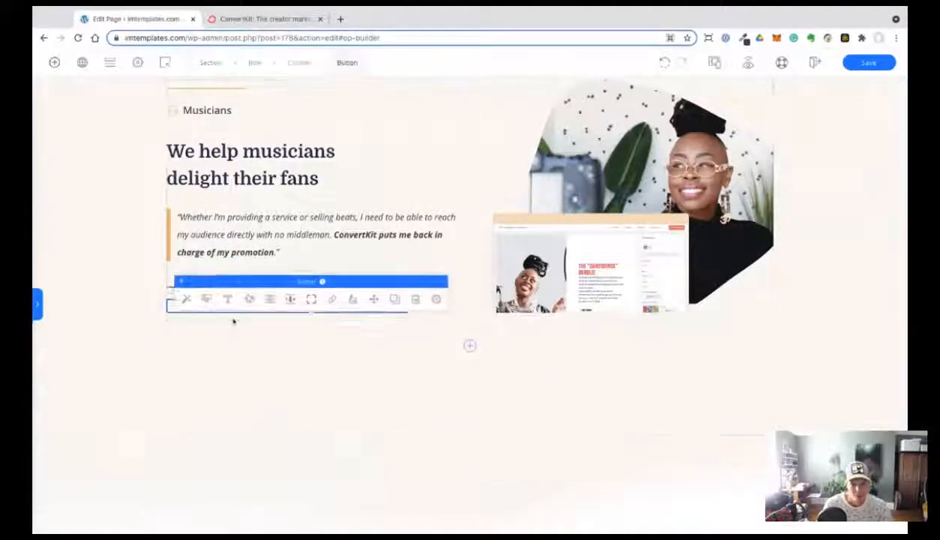
click(240, 306)
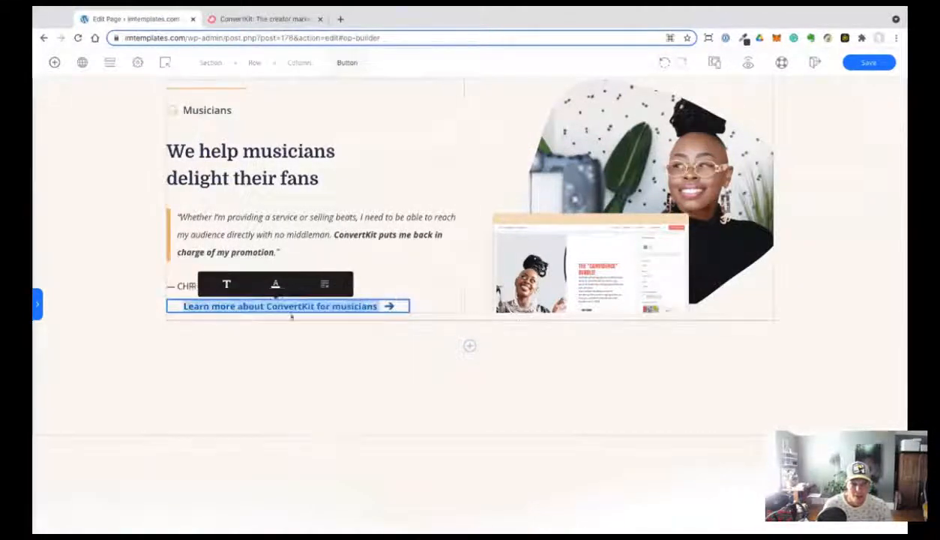
click(326, 342)
click(285, 306)
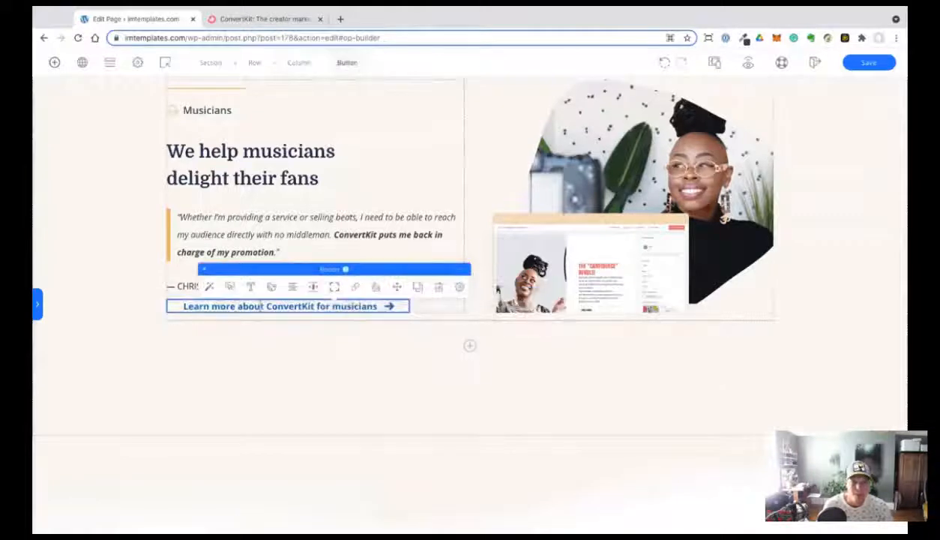
click(246, 281)
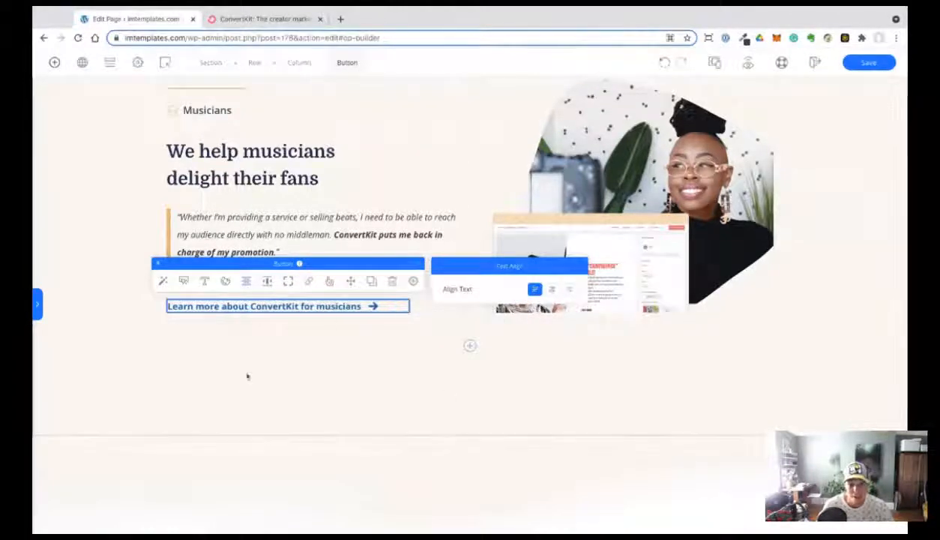
click(111, 319)
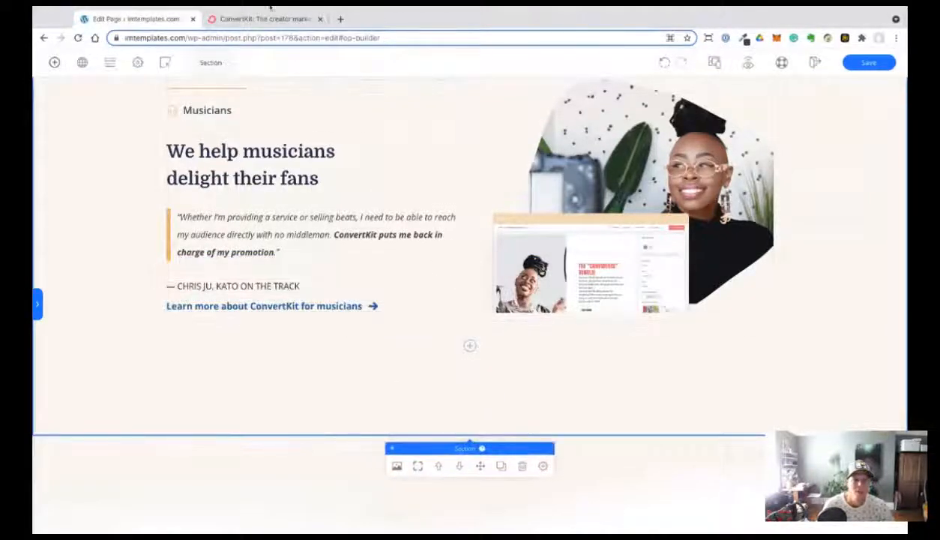
Compare the link with the ConvertKit homepage, set the button's font weight to Semi Bold and save the page.
key(ctrl+Tab)
click(138, 19)
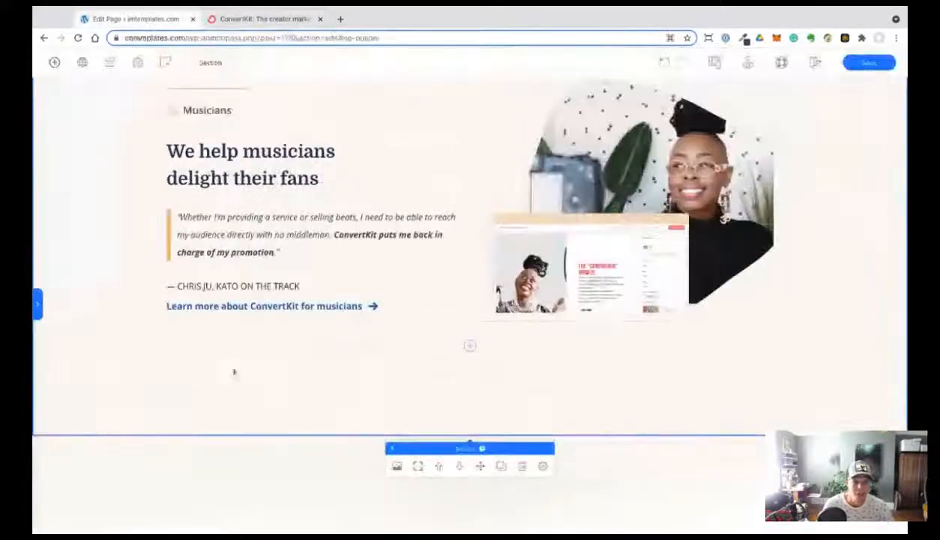
click(225, 306)
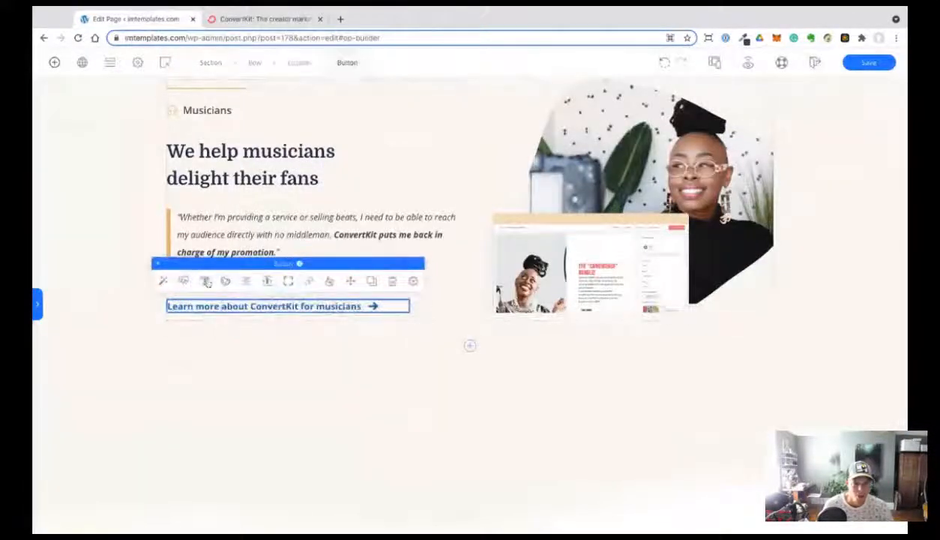
click(205, 281)
click(552, 349)
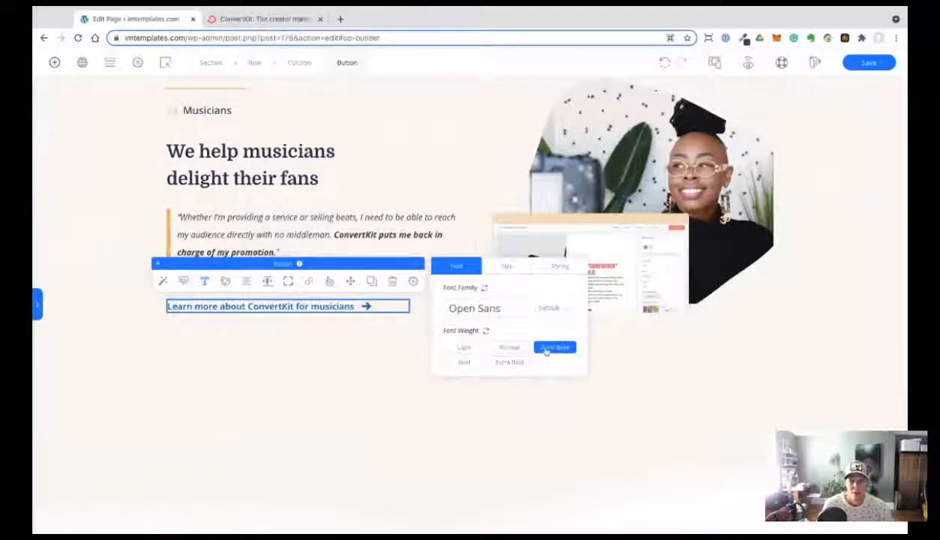
click(868, 63)
click(78, 316)
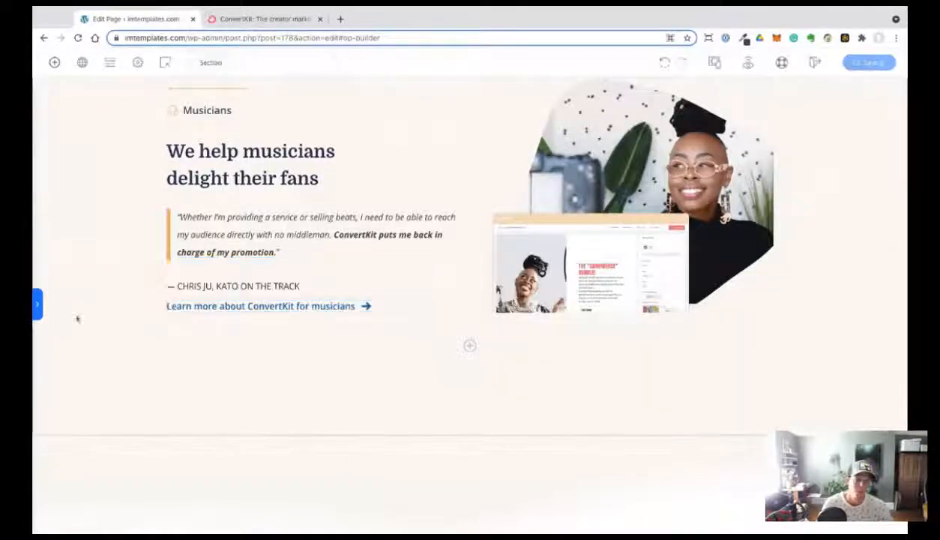
Increase the space above the "Learn more" button to separate it from the attribution line.
click(342, 307)
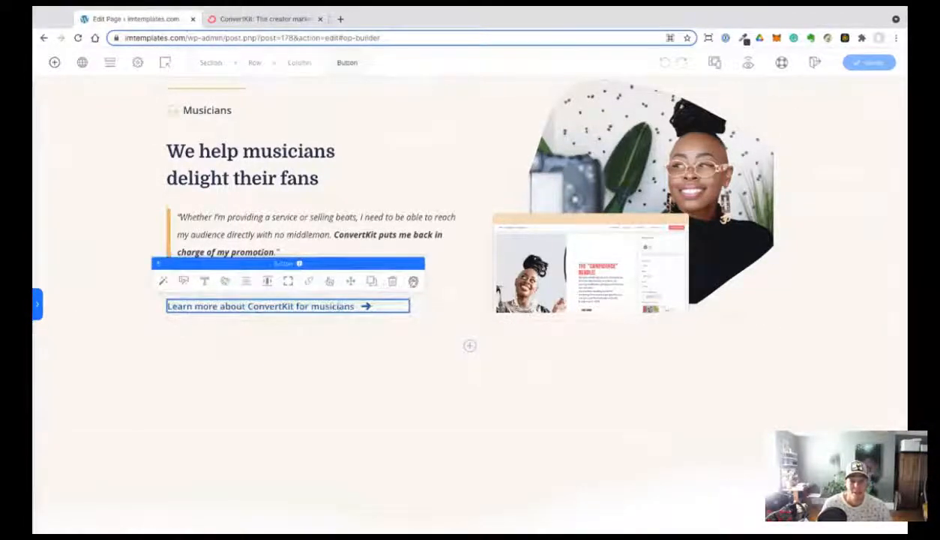
click(413, 281)
drag(448, 308, 460, 309)
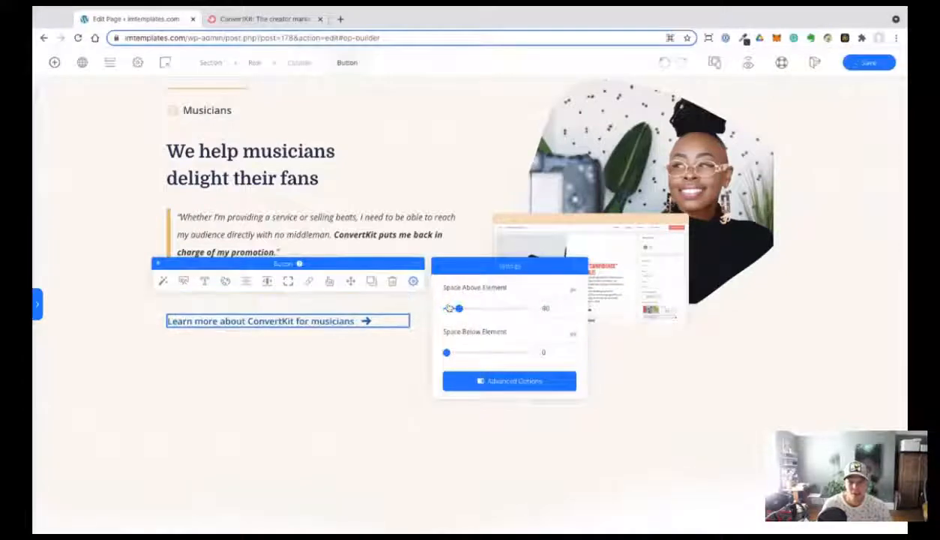
click(90, 370)
Save the page and open its live preview in a new tab.
scroll(90, 371, up, 2)
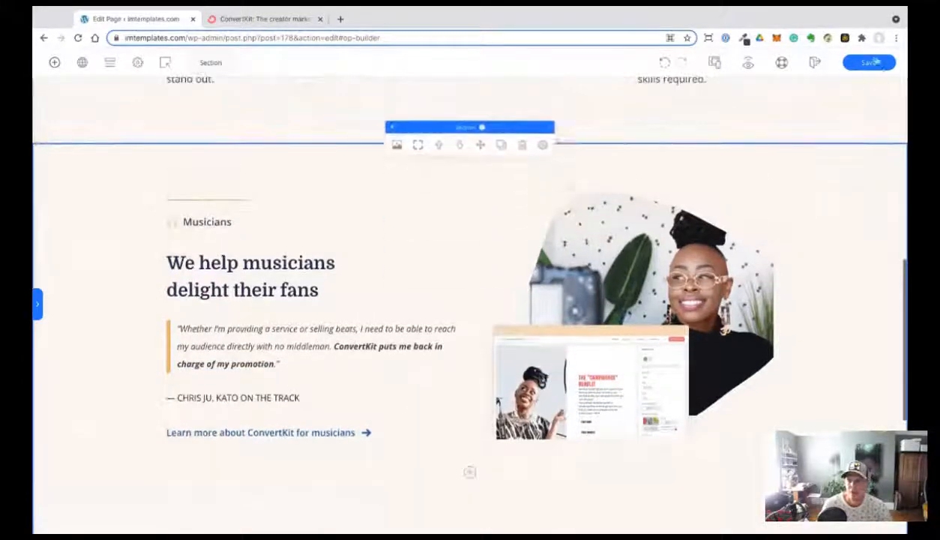
scroll(825, 165, up, 15)
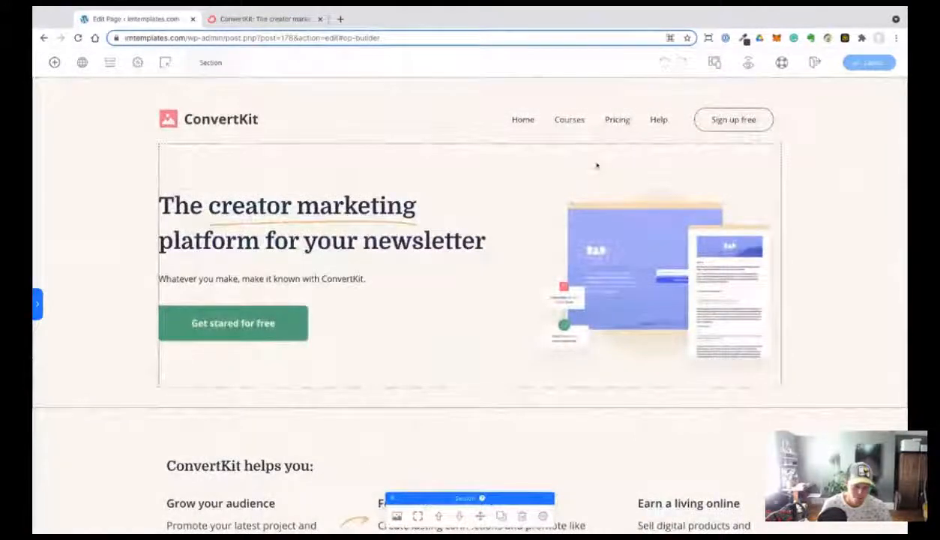
click(715, 62)
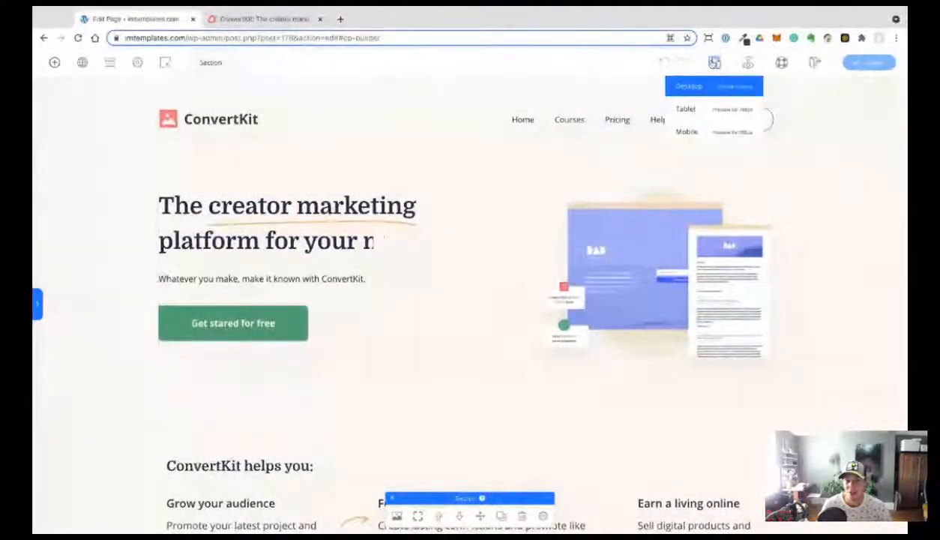
click(748, 63)
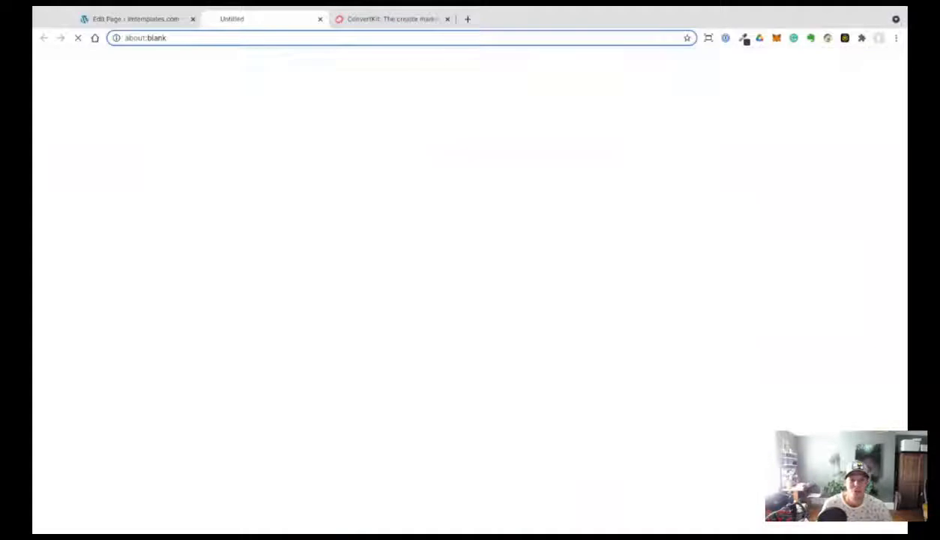
Examine the original ConvertKit homepage from the hero through the "ConvertKit helps you" columns to the musicians section.
click(413, 20)
scroll(309, 279, up, 15)
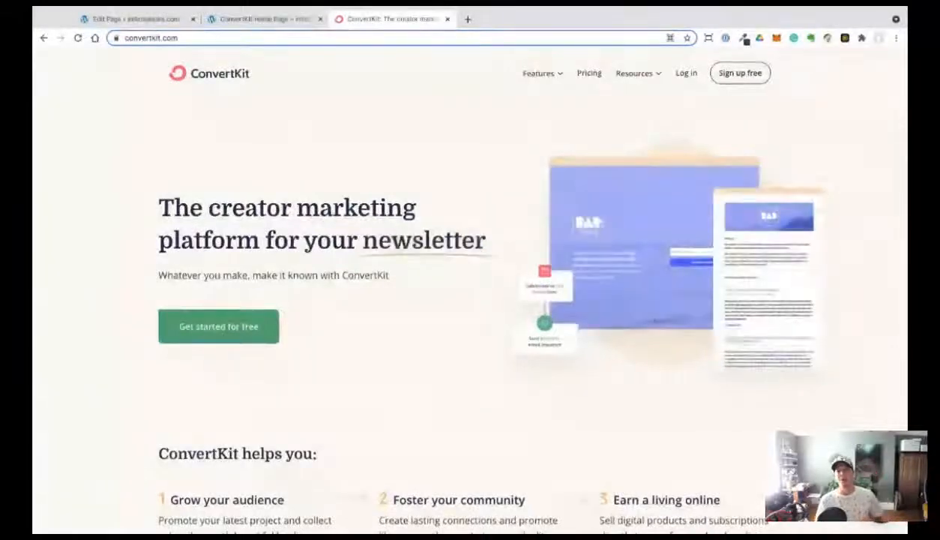
scroll(470, 285, down, 5)
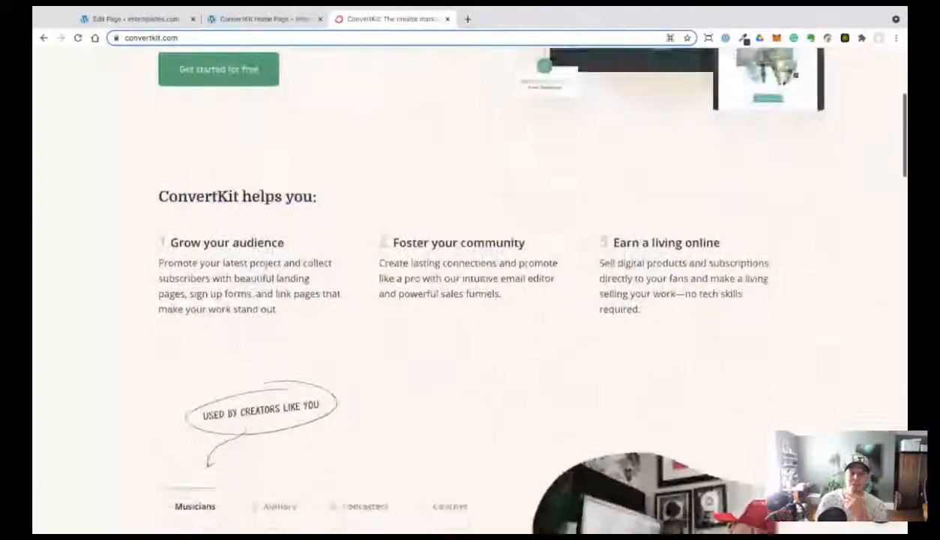
scroll(470, 285, down, 1)
drag(159, 198, 309, 233)
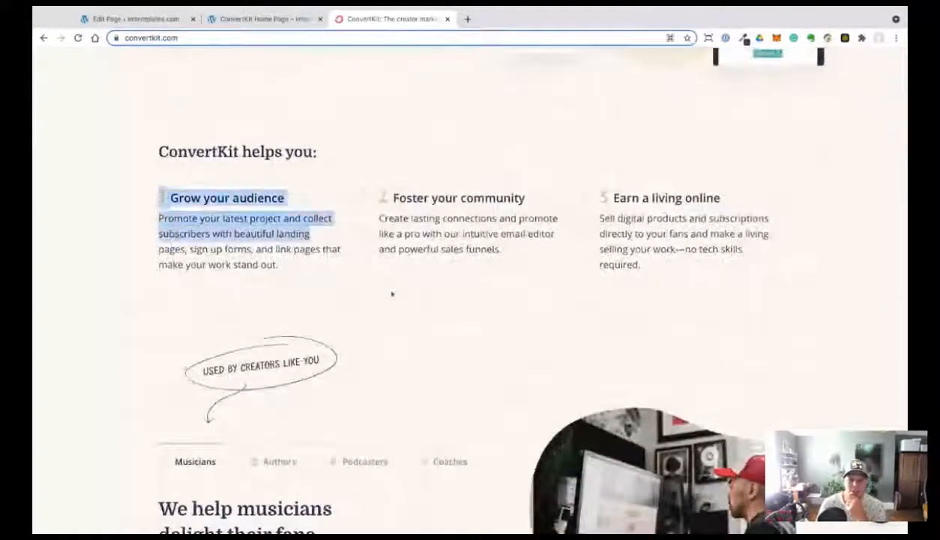
click(392, 294)
scroll(402, 310, down, 3)
scroll(402, 310, down, 2)
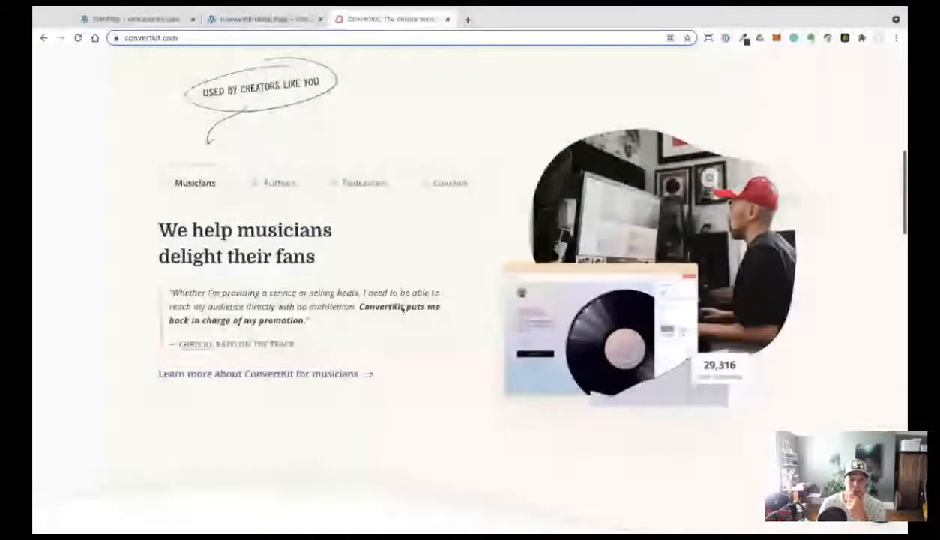
Compare the hero section in the page preview with the hero on the ConvertKit homepage.
click(247, 19)
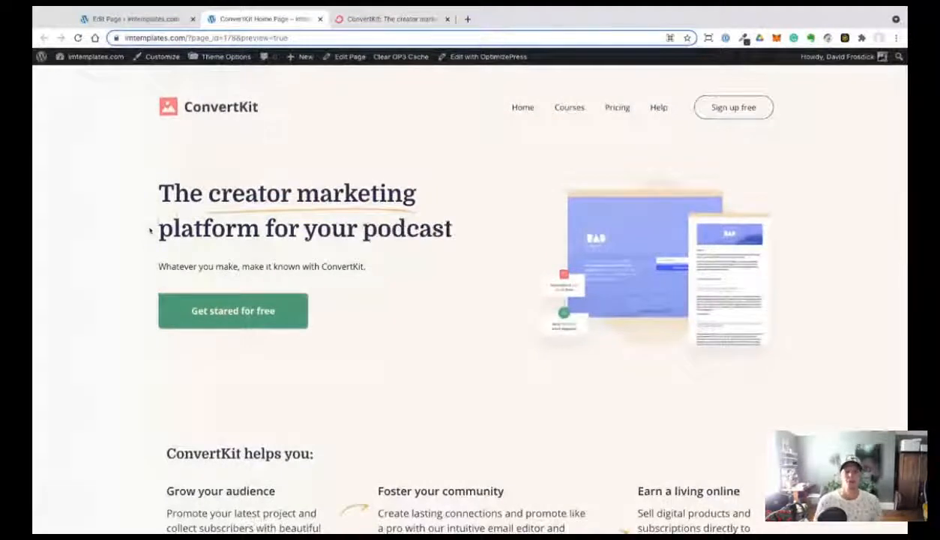
scroll(150, 231, down, 1)
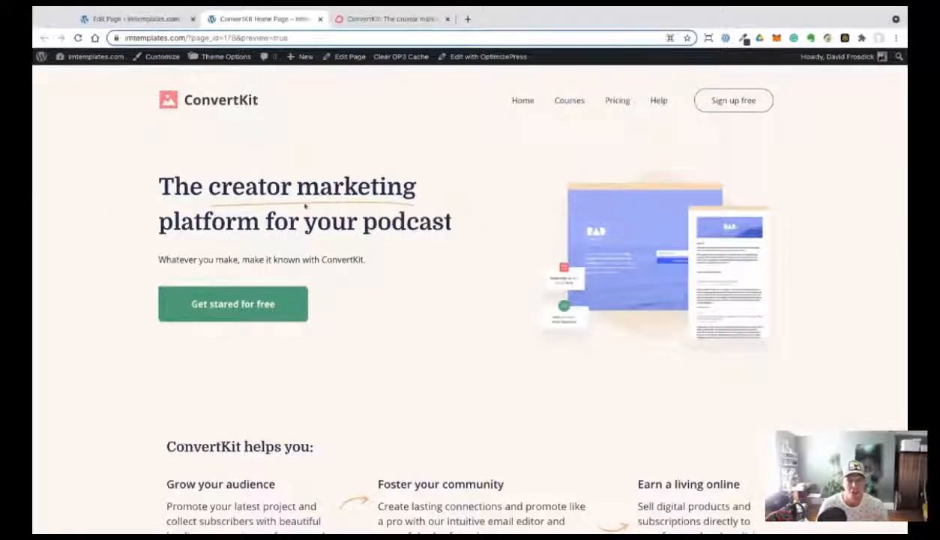
click(362, 20)
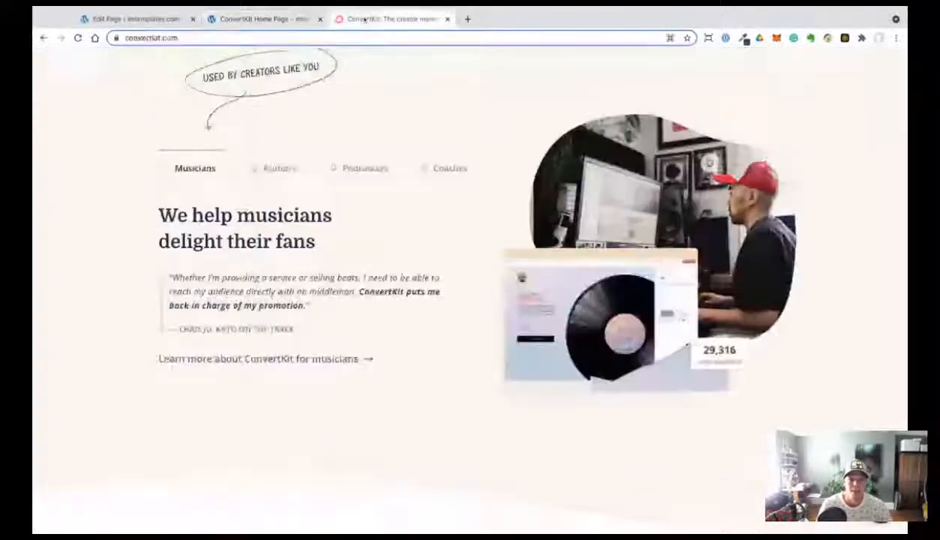
click(269, 20)
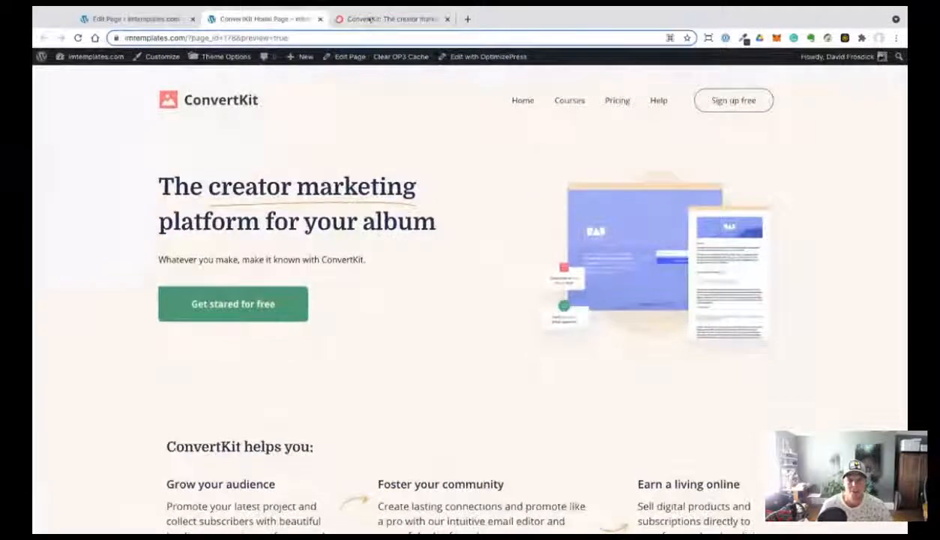
click(370, 19)
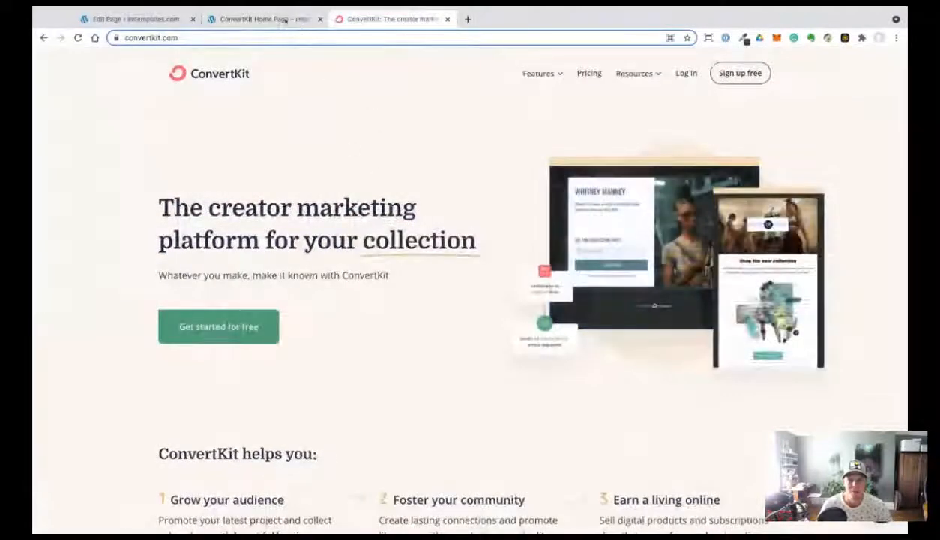
click(284, 21)
click(370, 20)
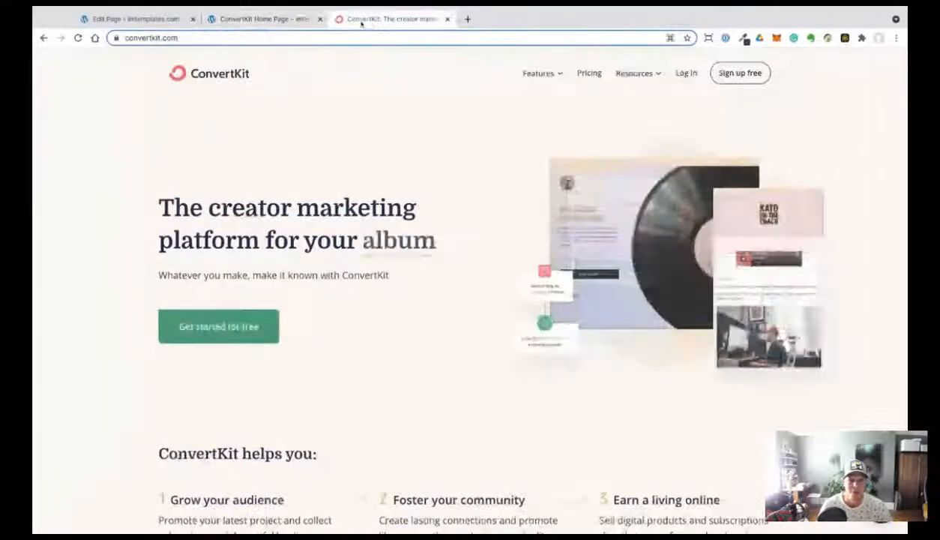
click(279, 21)
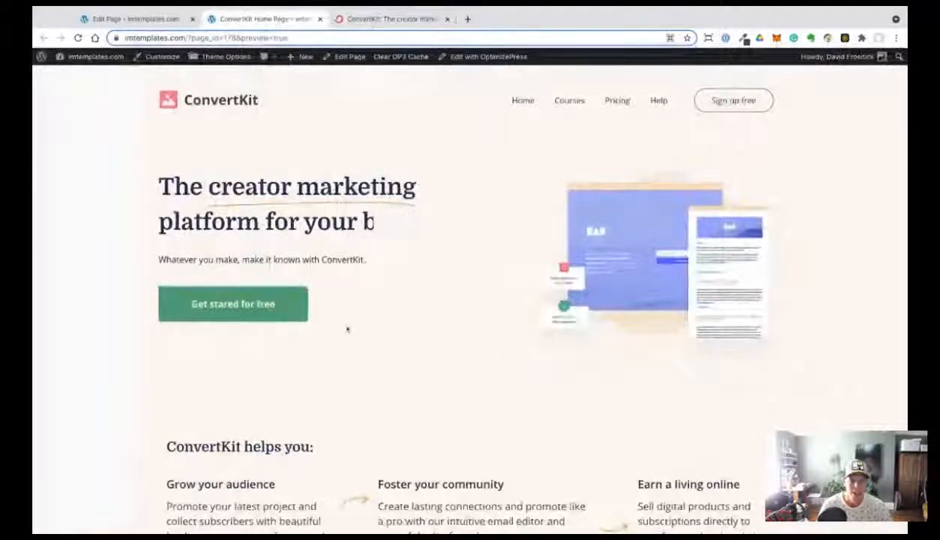
Compare the preview's "ConvertKit helps you" columns and musicians section with the same sections on the ConvertKit homepage.
scroll(349, 328, down, 3)
click(373, 19)
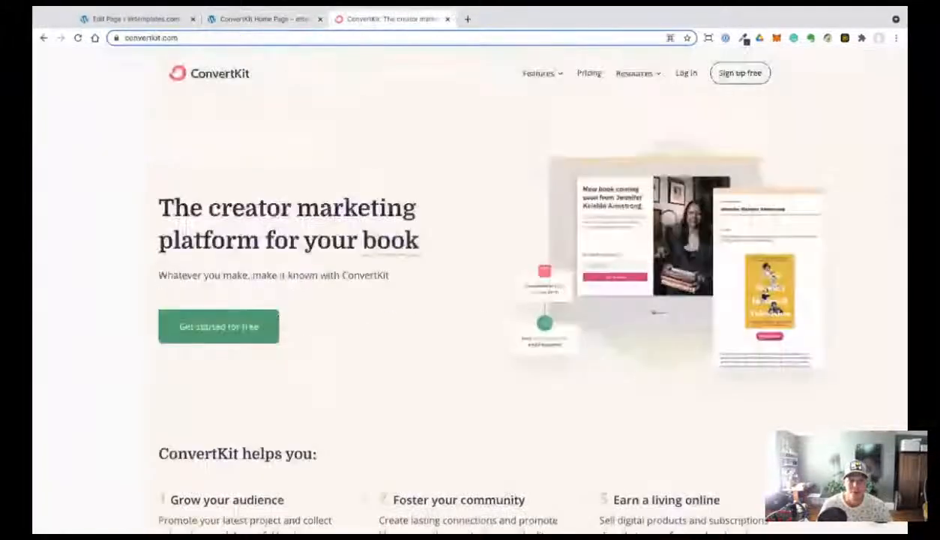
scroll(356, 242, down, 3)
scroll(471, 293, down, 1)
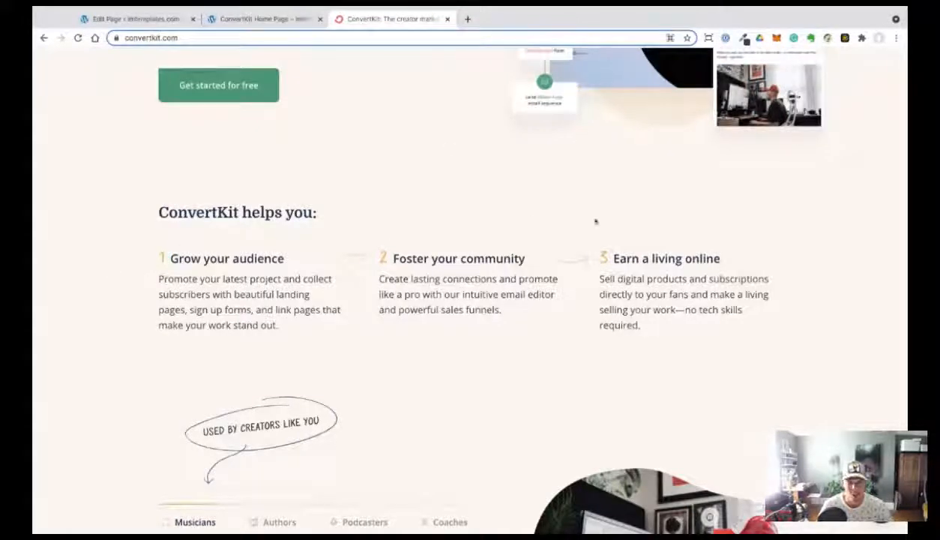
click(246, 20)
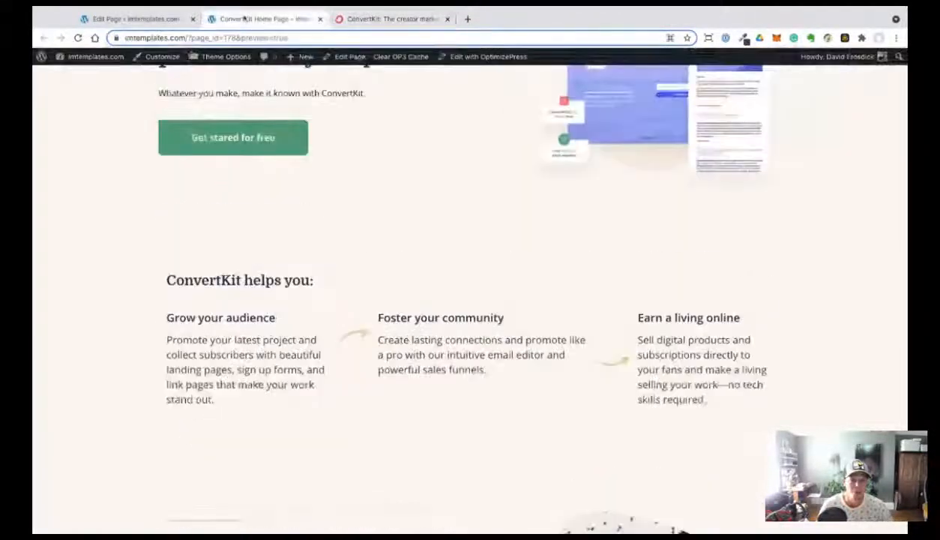
scroll(470, 300, down, 5)
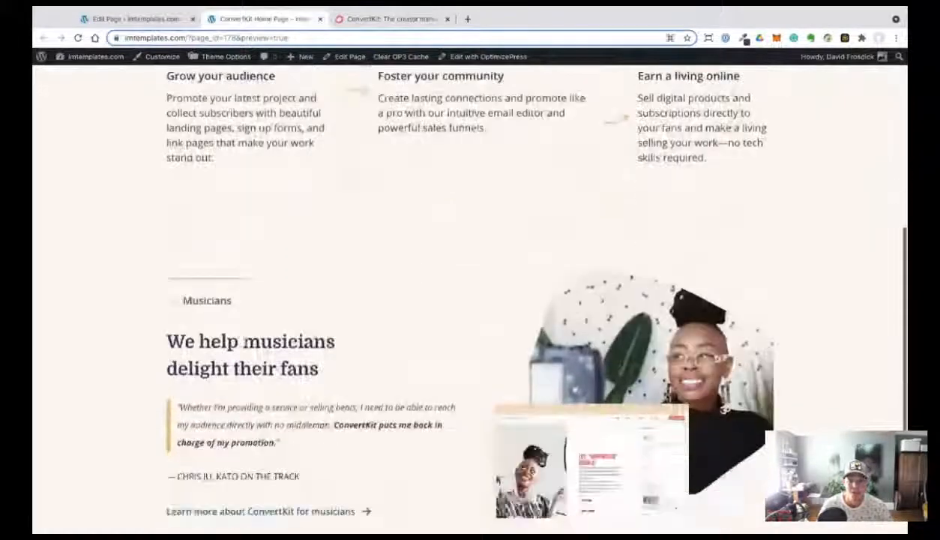
click(333, 27)
scroll(315, 277, down, 3)
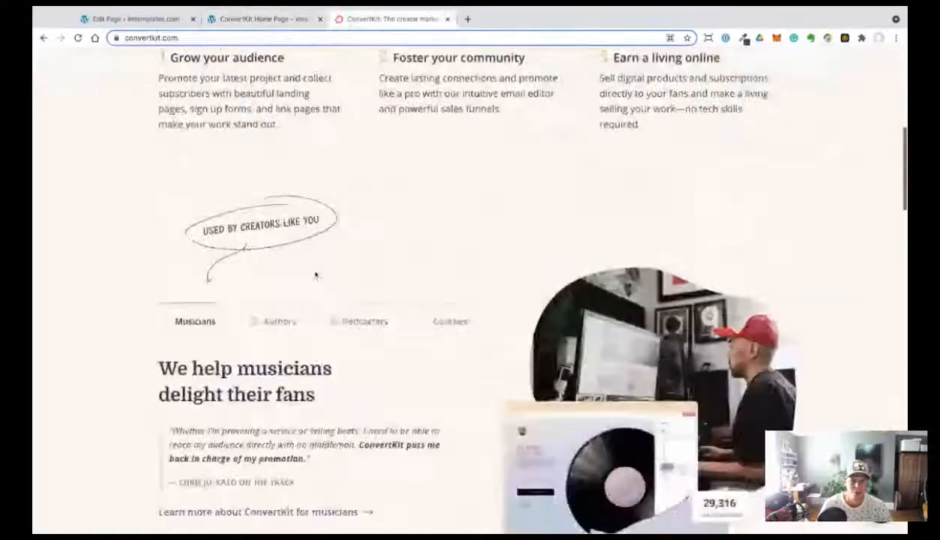
scroll(316, 277, down, 2)
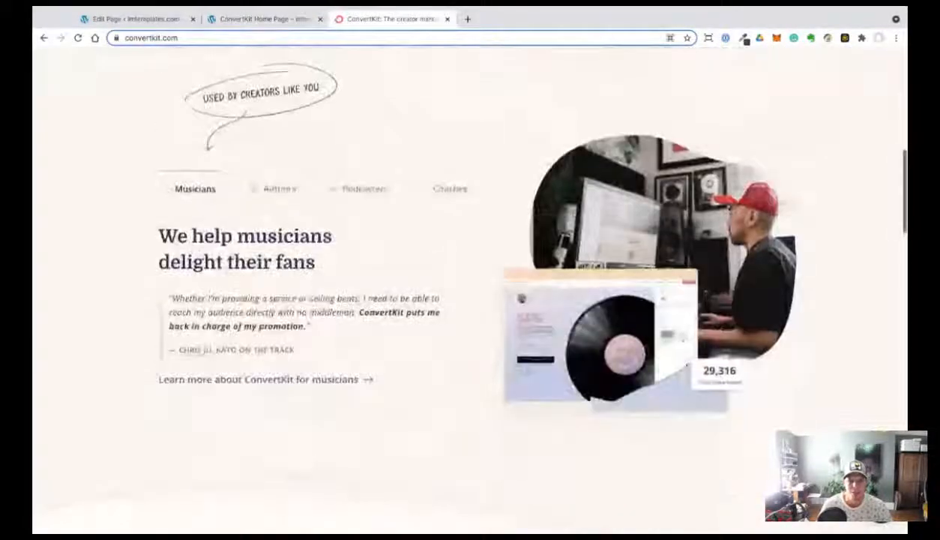
scroll(316, 275, down, 1)
scroll(315, 275, down, 2)
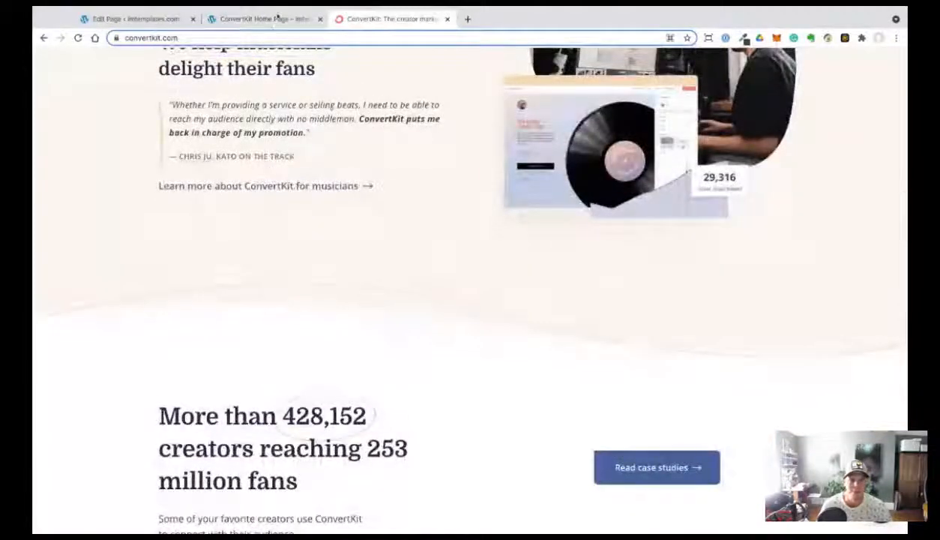
Review the full page preview from the musicians section back up to the hero.
click(272, 21)
scroll(256, 291, down, 2)
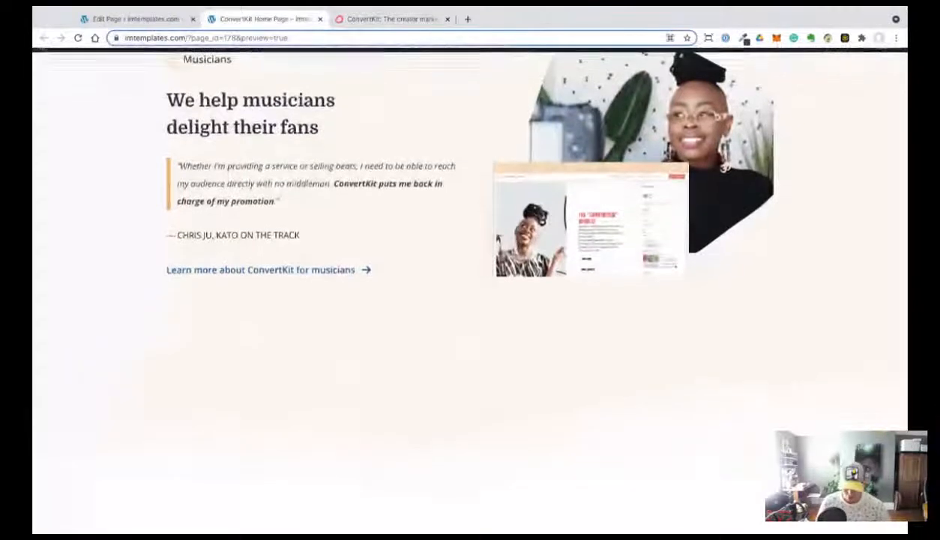
scroll(257, 294, up, 7)
scroll(257, 294, up, 2)
scroll(256, 294, down, 4)
scroll(256, 294, up, 4)
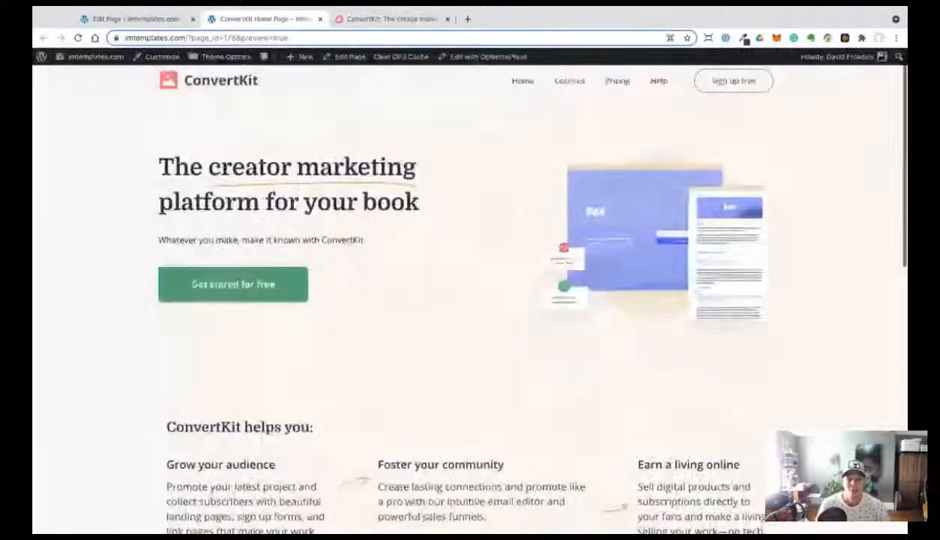
scroll(257, 294, down, 15)
scroll(256, 294, up, 15)
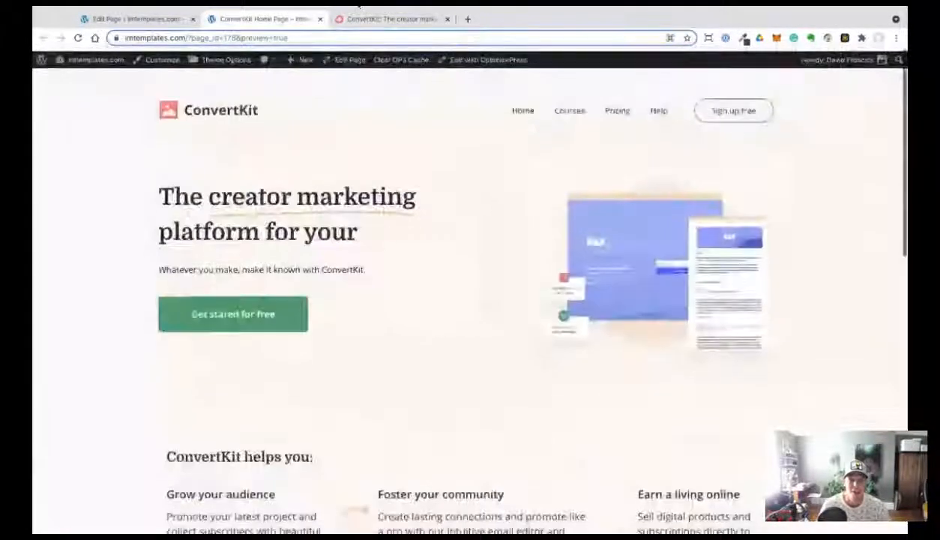
Check the preview against the ConvertKit homepage once more, close the preview and return to the page editor.
click(358, 12)
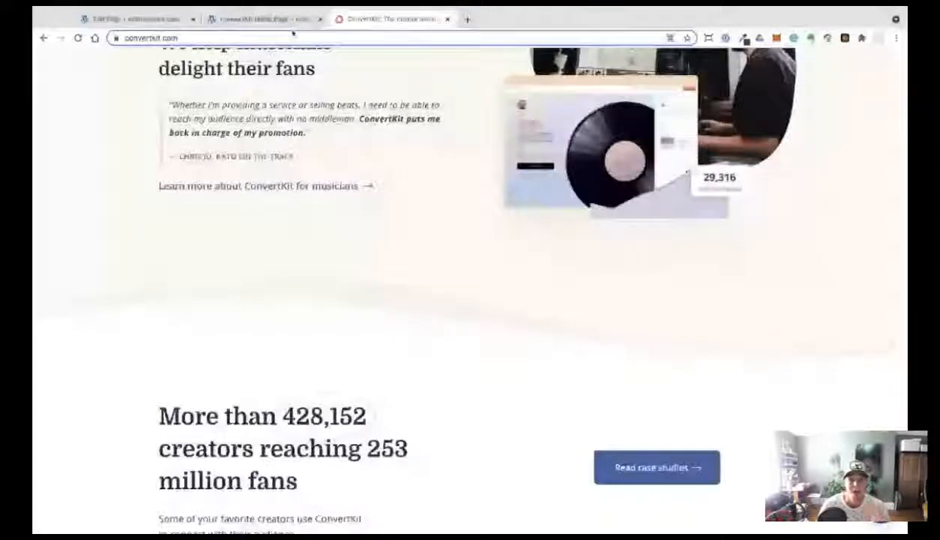
click(294, 18)
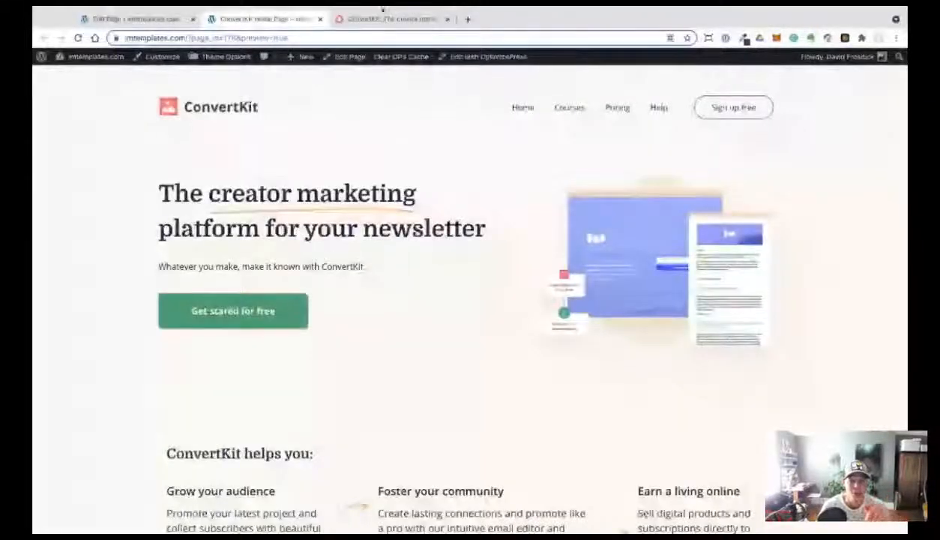
click(361, 20)
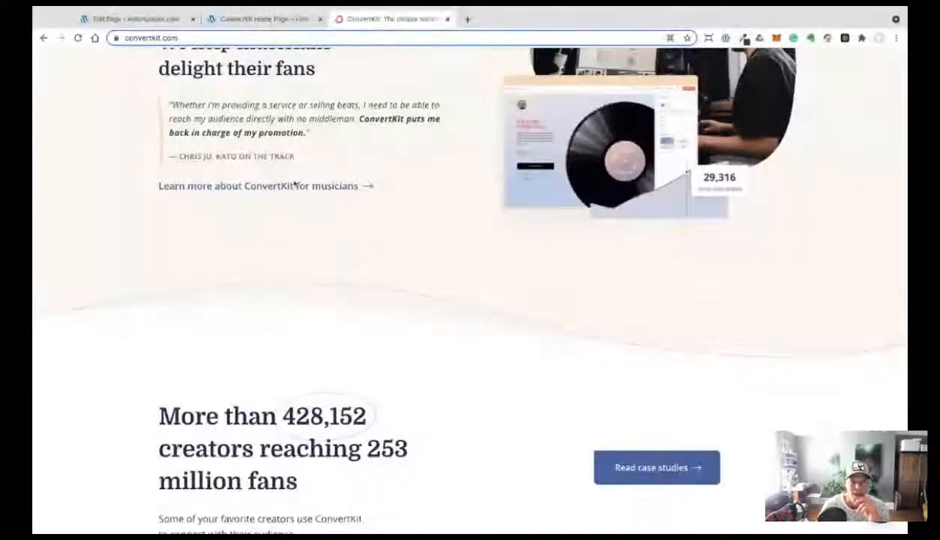
scroll(295, 183, up, 4)
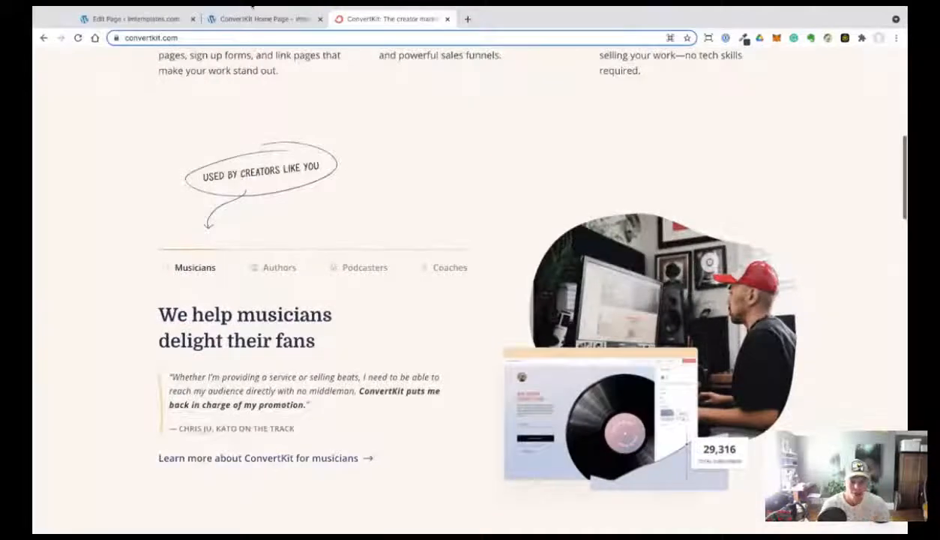
click(245, 24)
middle_click(245, 24)
click(134, 19)
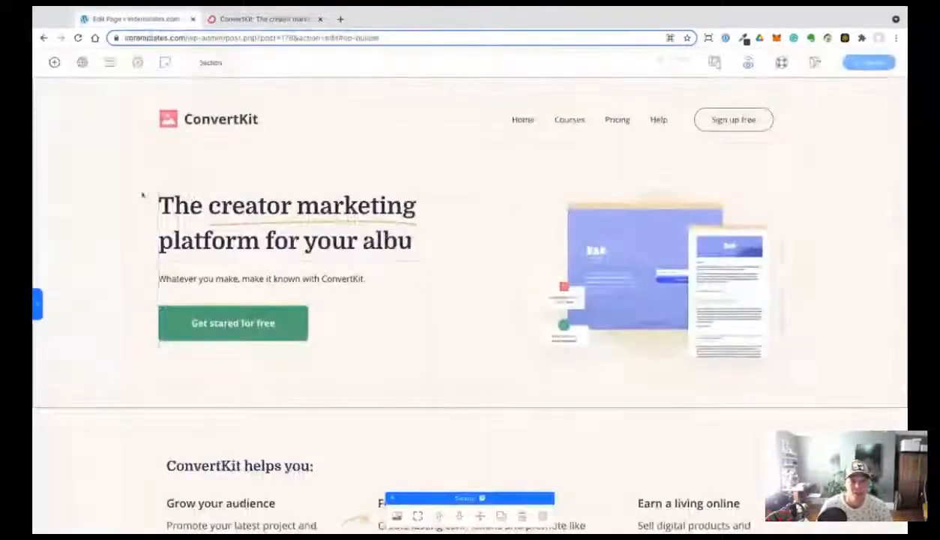
Set the vertical content alignment of the hero section's text column to middle, beside the hero image.
click(323, 207)
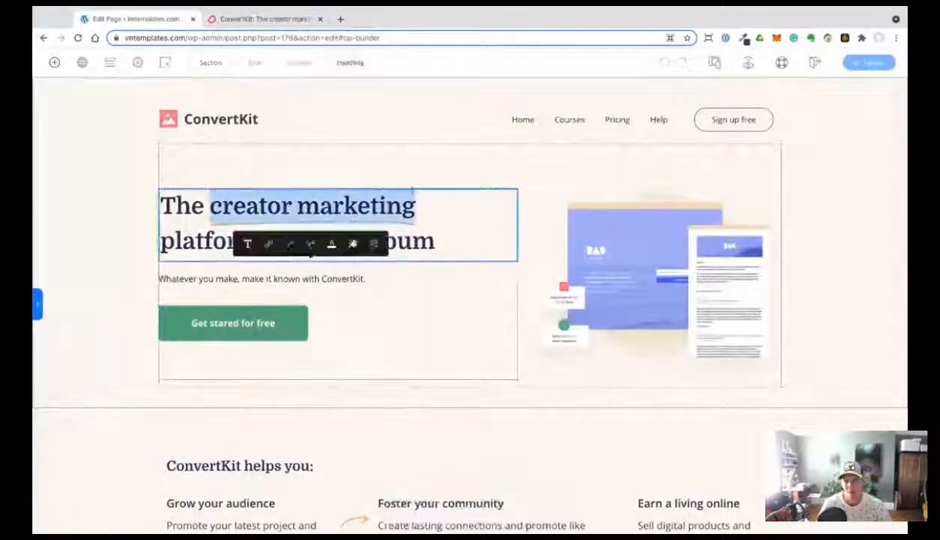
click(433, 177)
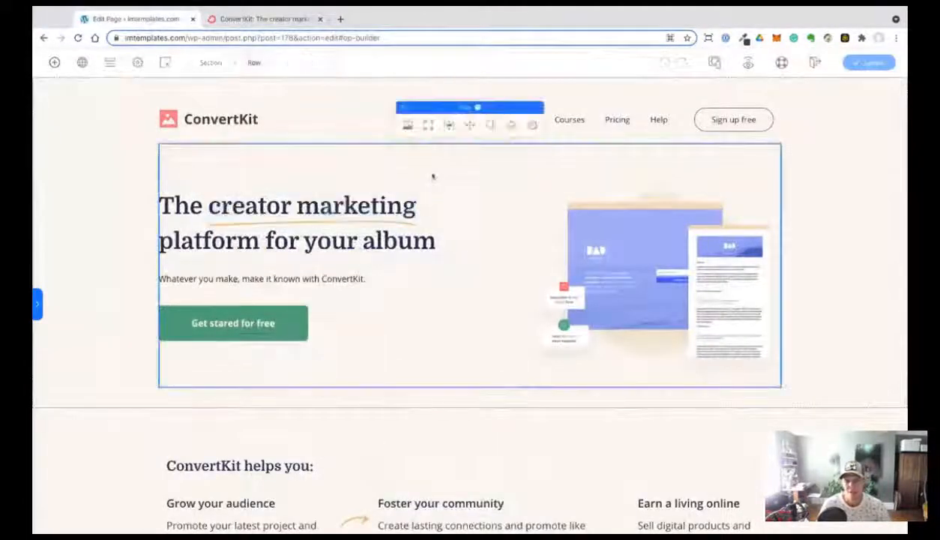
click(422, 358)
click(327, 171)
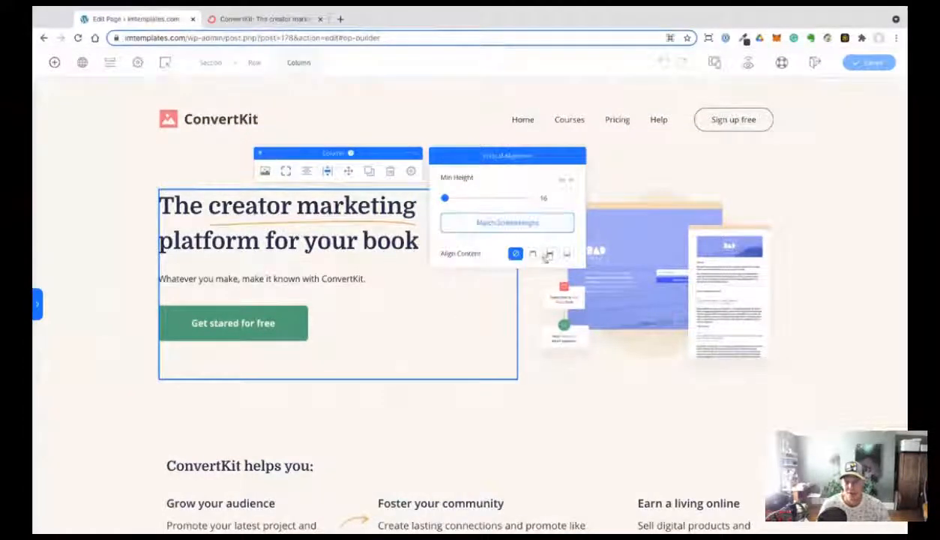
click(549, 254)
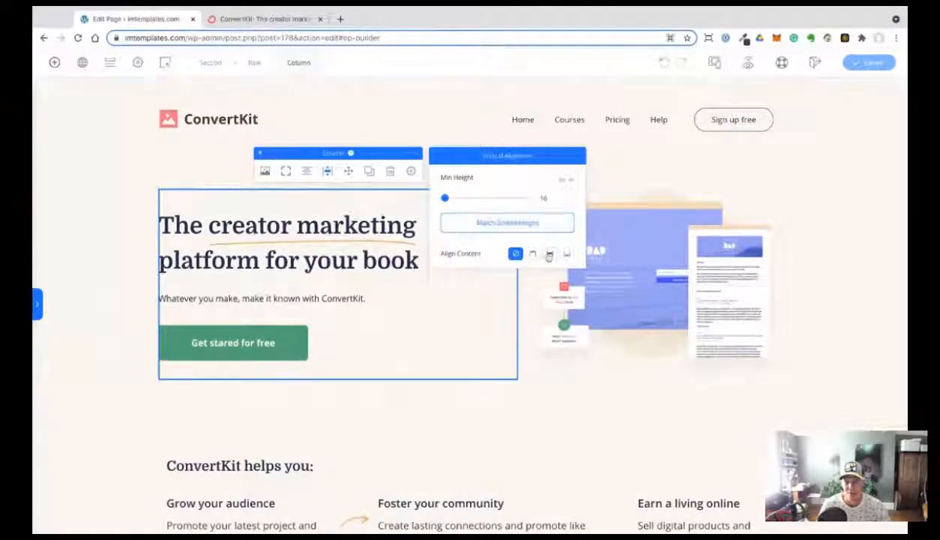
click(582, 369)
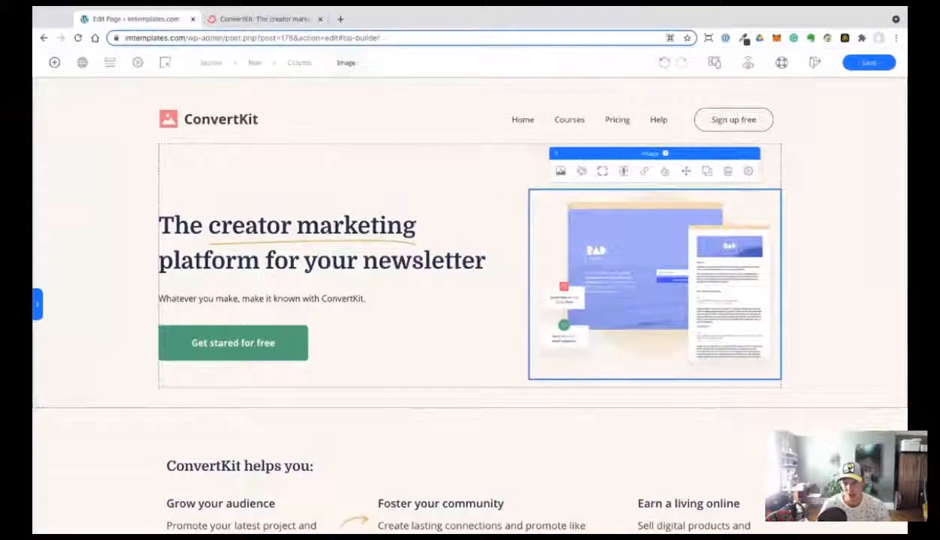
Adjust the vertical content alignment of the column holding the hero image and save the page.
click(300, 62)
click(645, 172)
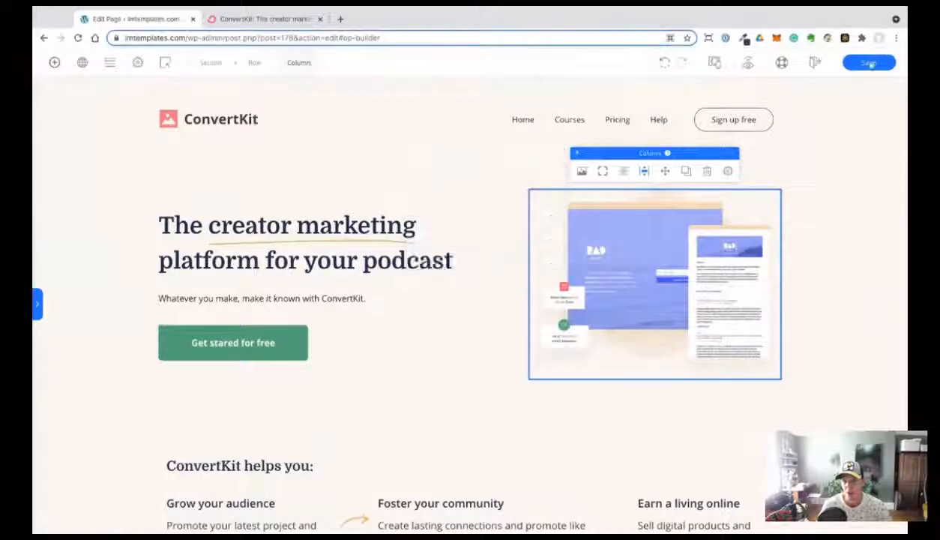
click(855, 63)
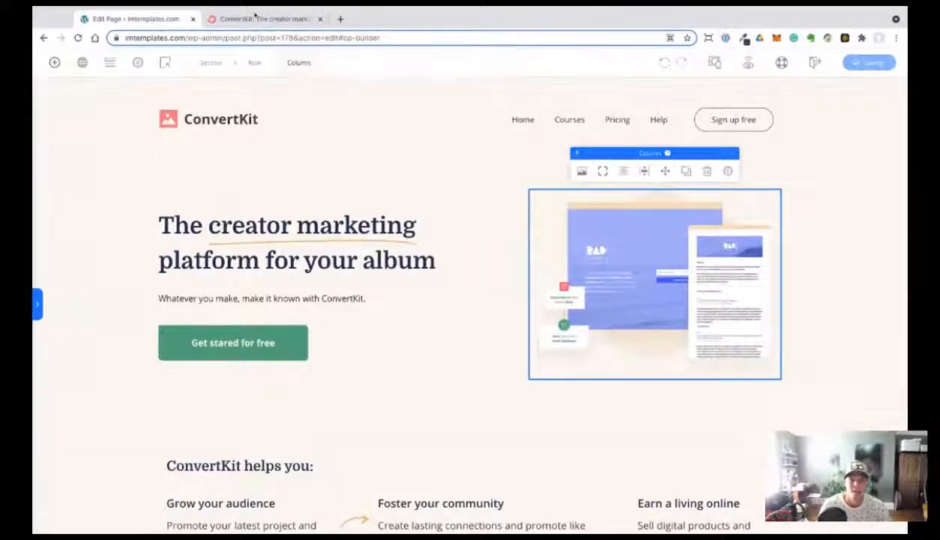
Open a preview of the saved page, closing the blank preview and launching it again.
click(747, 63)
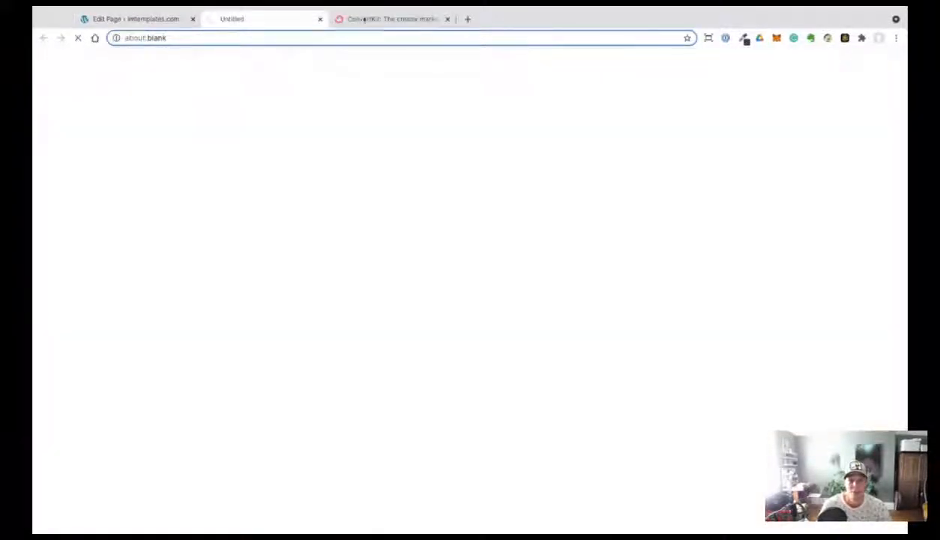
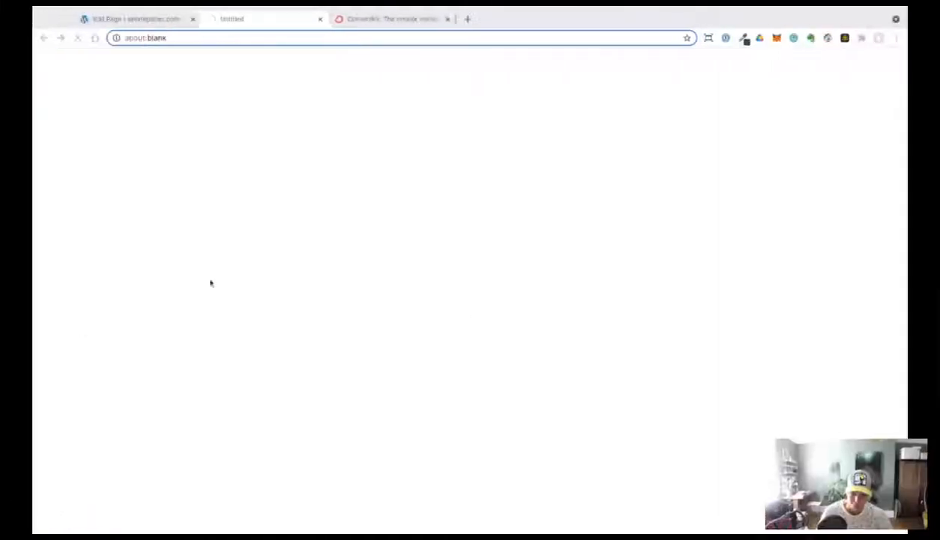
click(320, 19)
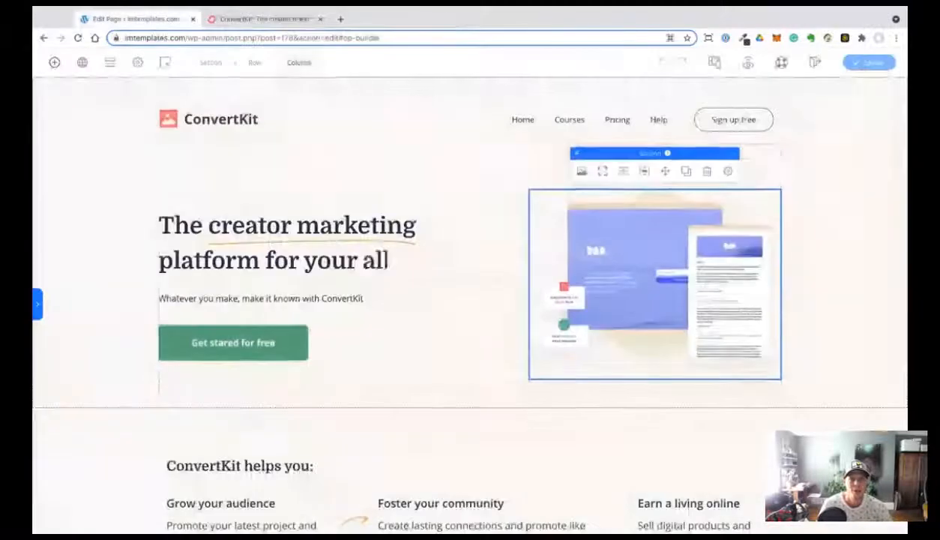
click(748, 65)
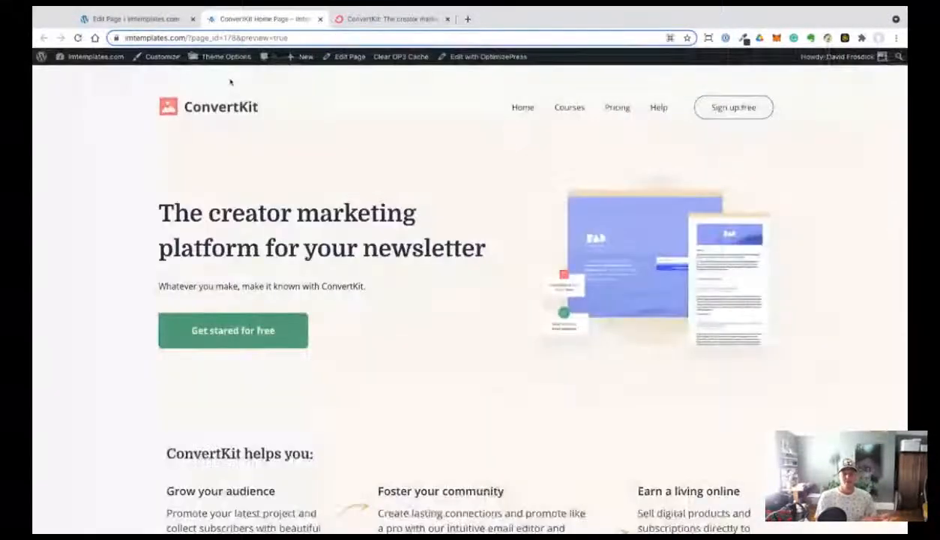
Compare the preview's hero section repeatedly with the ConvertKit homepage's hero, checking text, button and image placement.
click(368, 18)
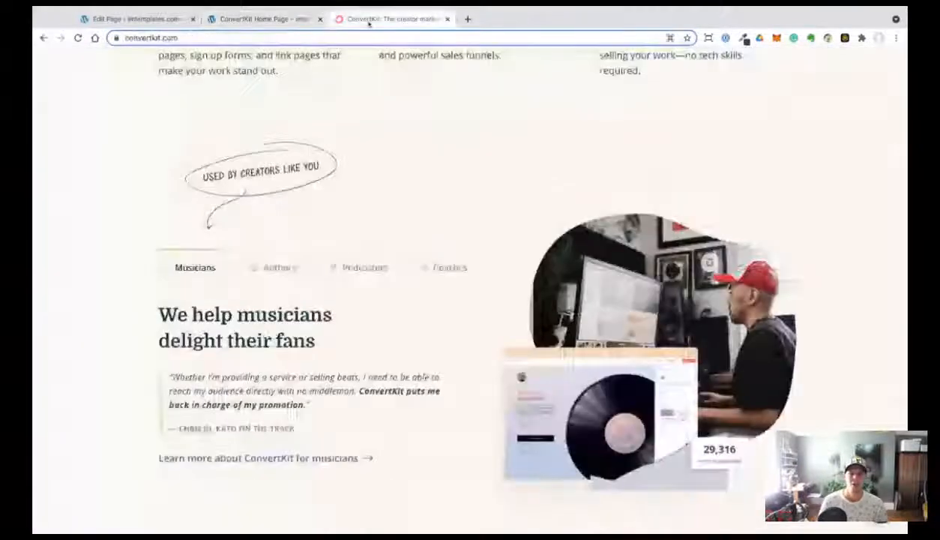
scroll(330, 195, up, 10)
click(276, 19)
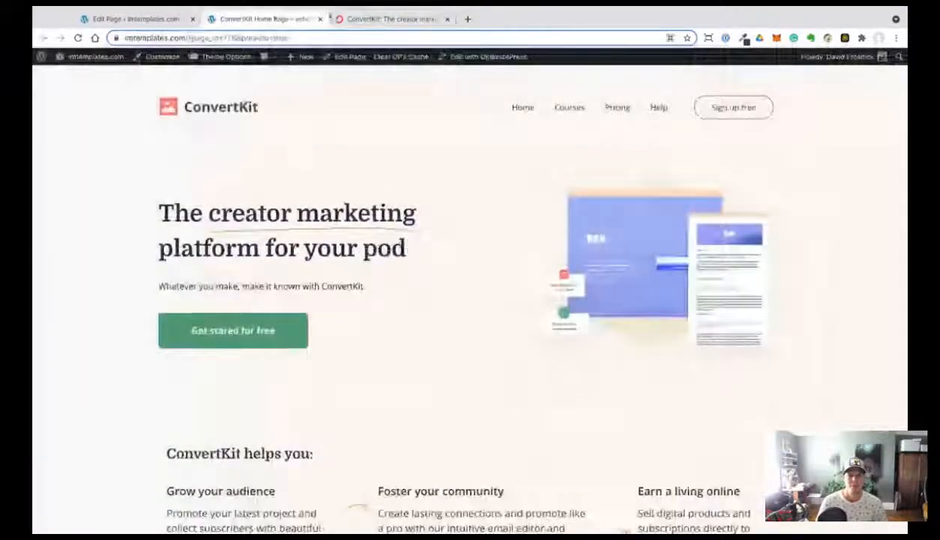
click(357, 19)
click(295, 19)
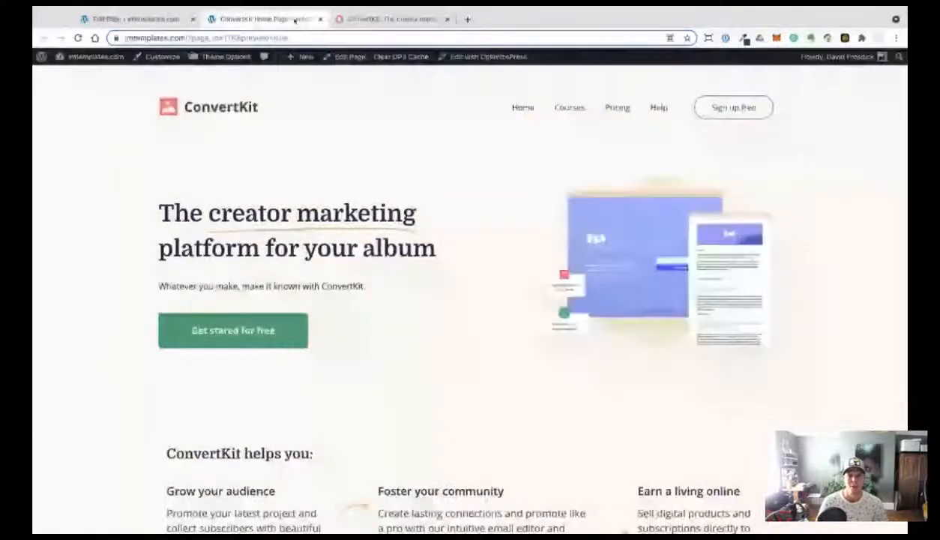
click(382, 18)
click(276, 19)
scroll(292, 74, down, 1)
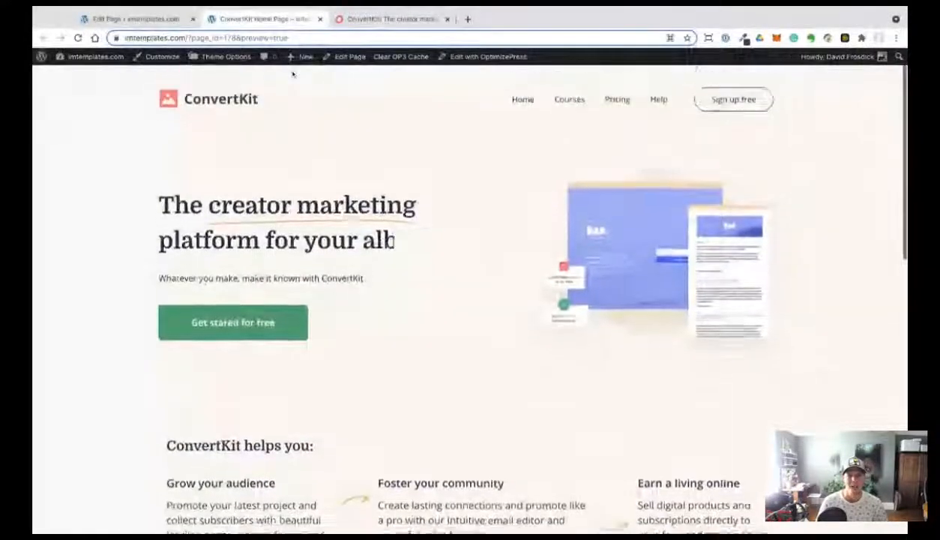
scroll(293, 73, up, 1)
click(358, 19)
click(278, 19)
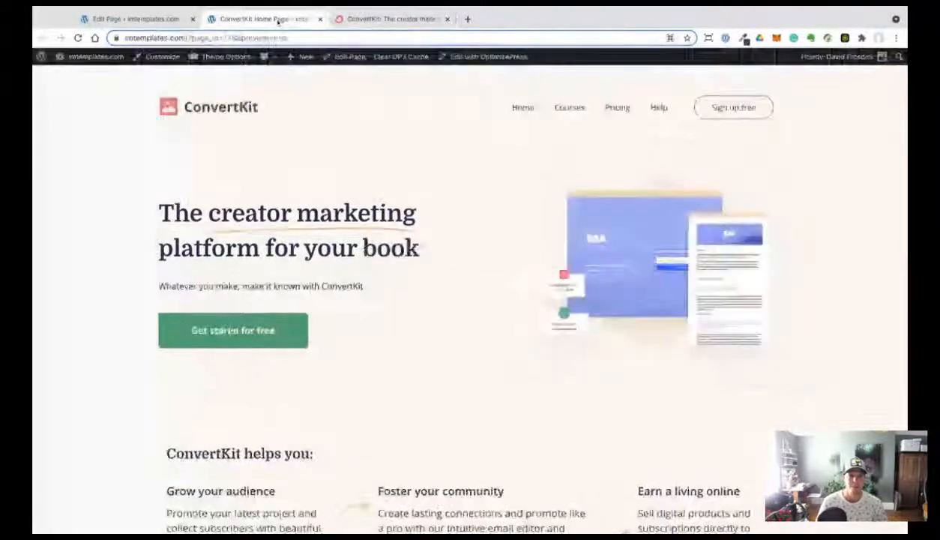
click(356, 20)
click(277, 18)
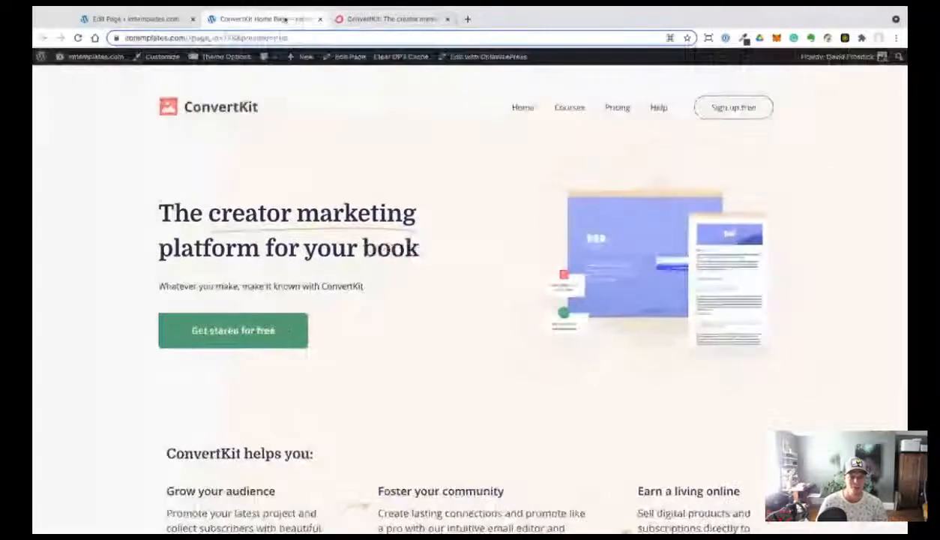
click(387, 21)
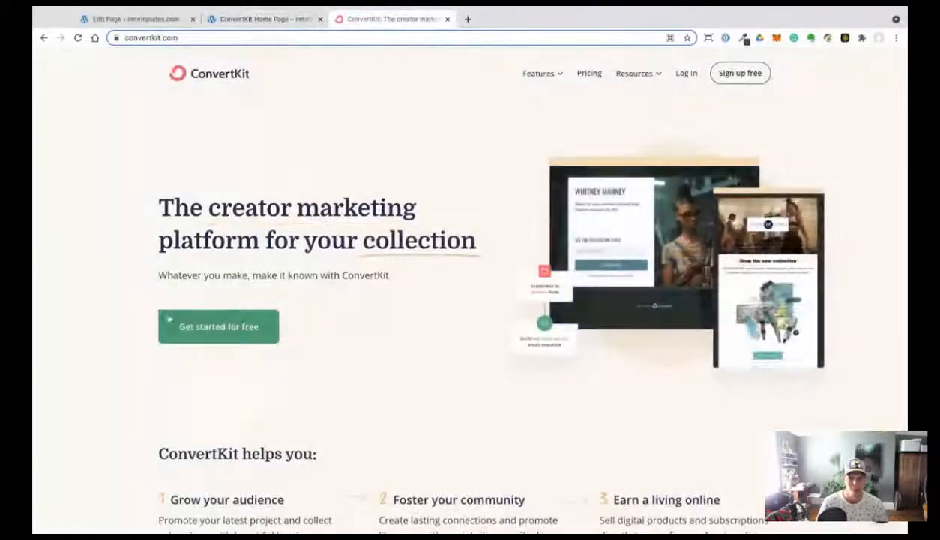
Return to the page editor and reduce the width of the hero's "Get stared for free" button.
click(262, 19)
click(135, 18)
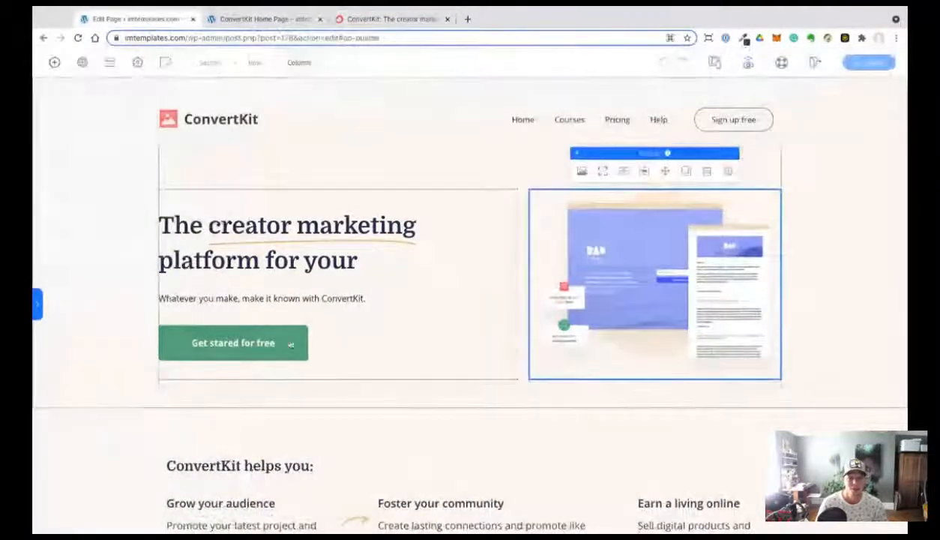
click(128, 306)
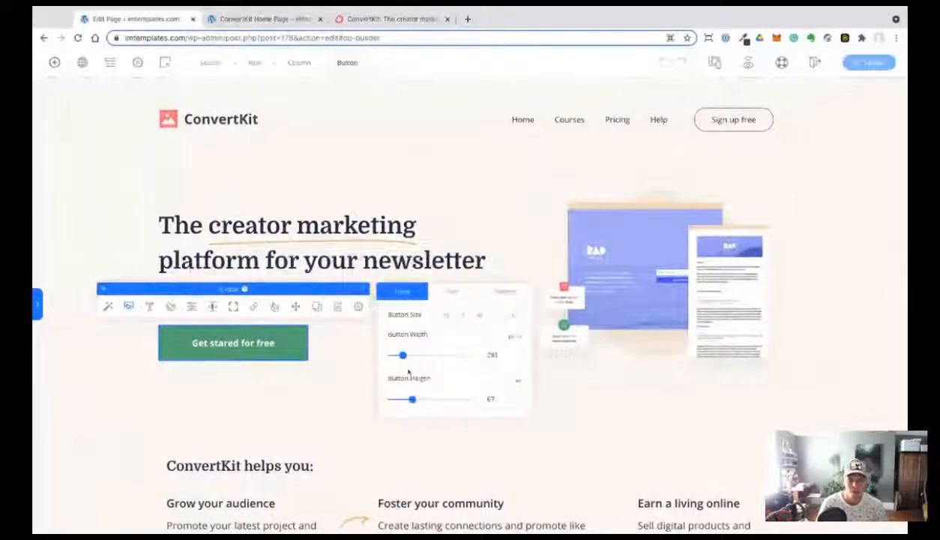
drag(403, 363, 400, 363)
click(128, 383)
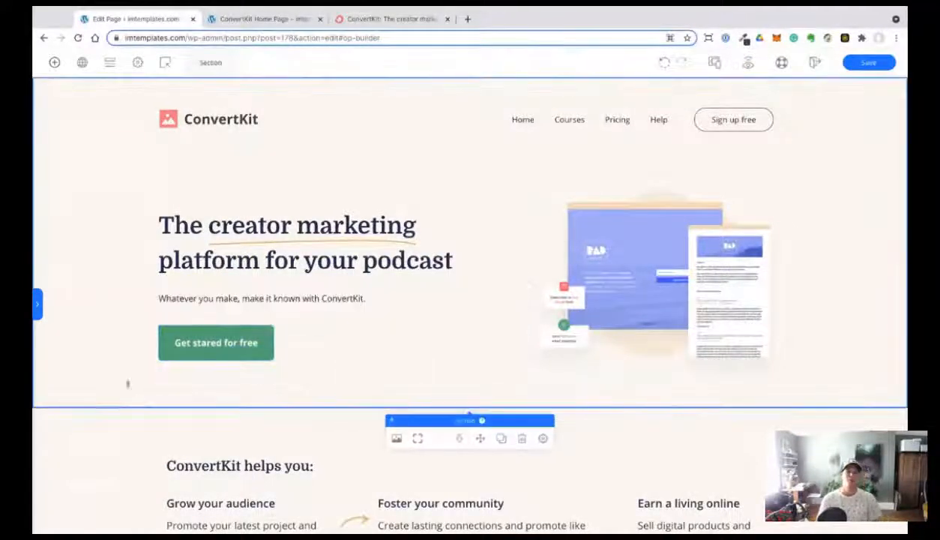
Check the homepage's "ConvertKit helps you" columns, and insert a two-column row above the "Grow your audience" heading in the page editor.
click(363, 20)
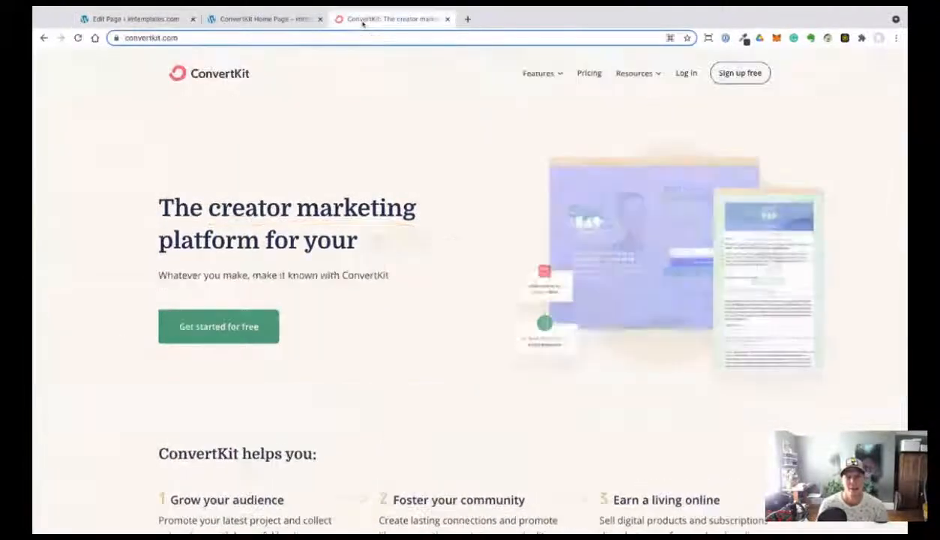
scroll(335, 287, down, 5)
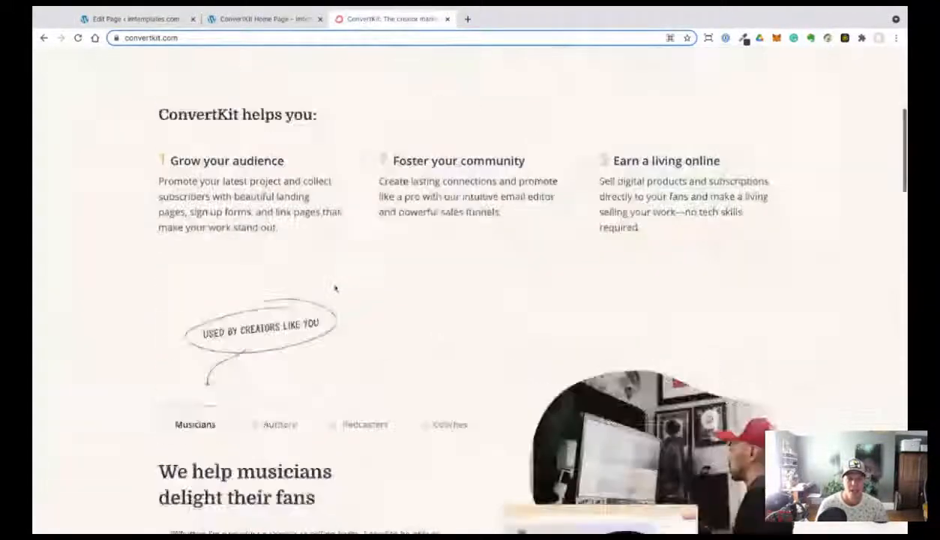
scroll(172, 227, up, 1)
key(ctrl+1)
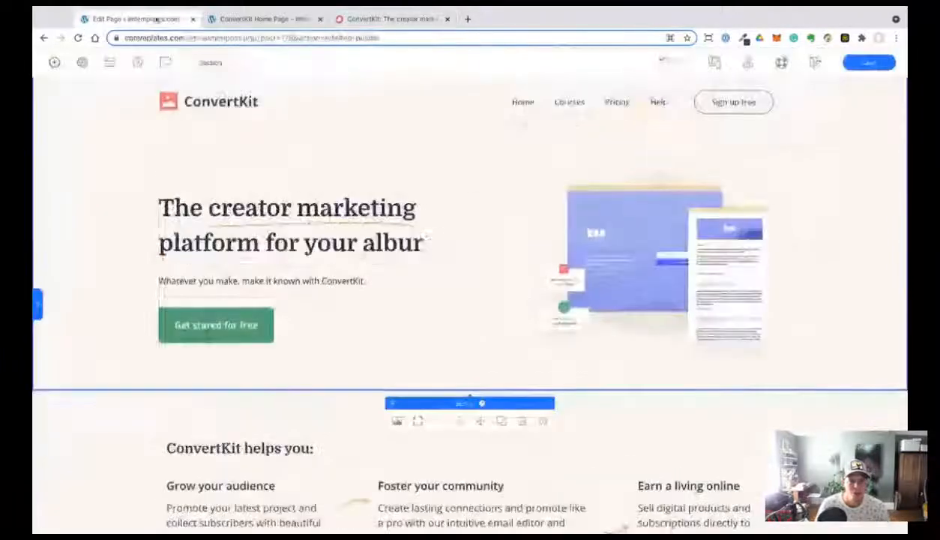
scroll(195, 289, down, 3)
click(220, 230)
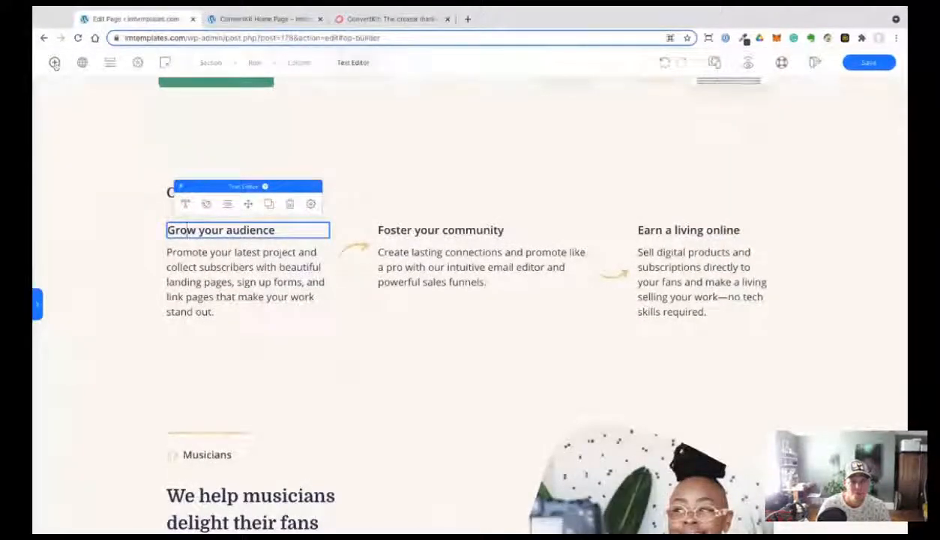
scroll(116, 130, up, 1)
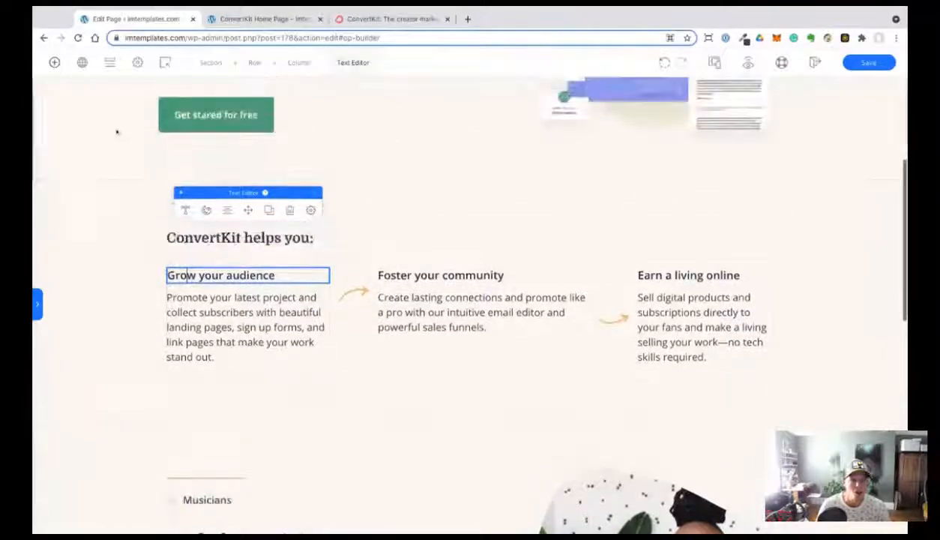
click(54, 62)
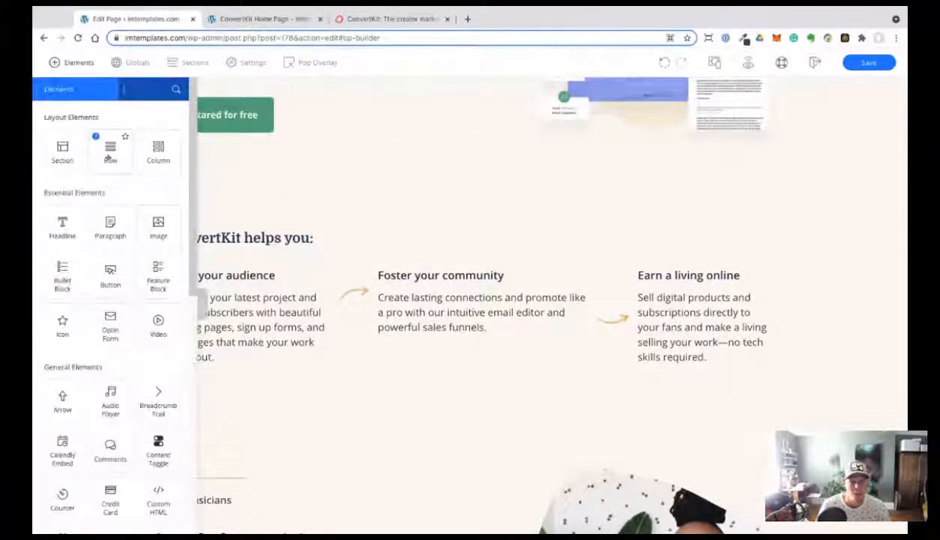
drag(109, 157, 242, 272)
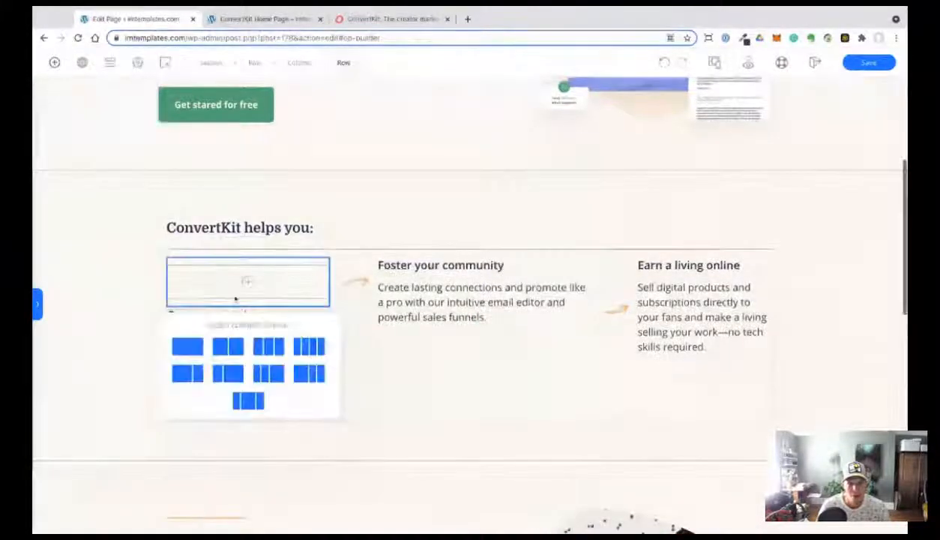
click(226, 344)
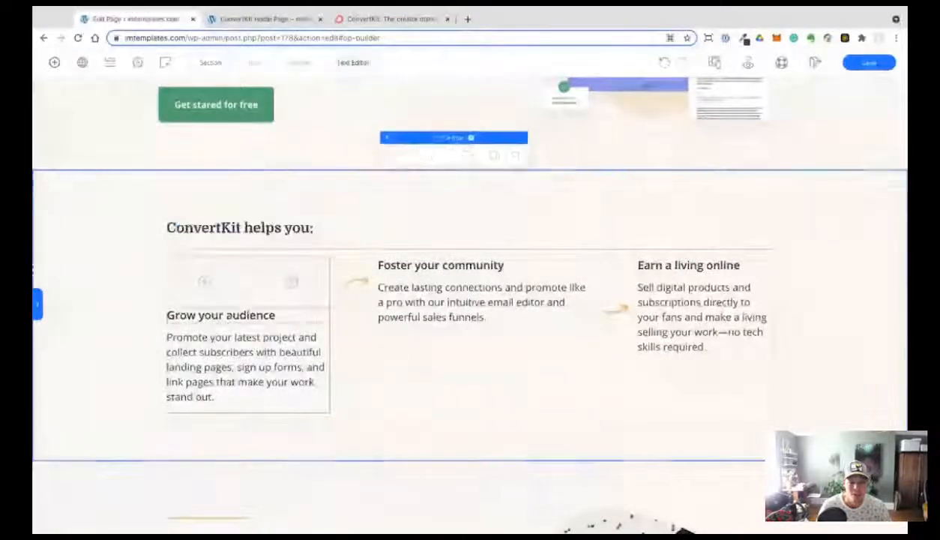
Place the "Grow your audience" heading in both columns of the new row and turn the first column's copy into a golden-yellow "1".
click(231, 316)
drag(249, 290, 191, 285)
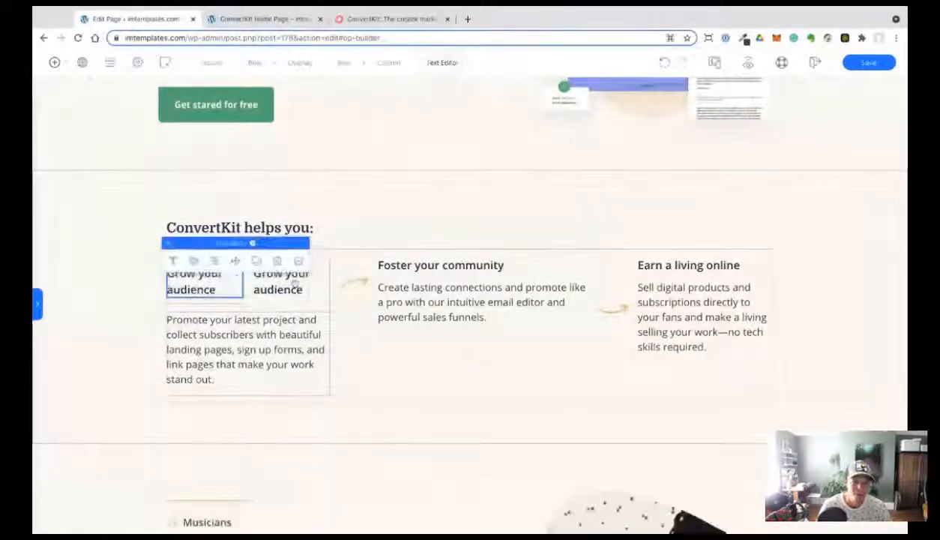
double_click(194, 281)
key(BackSpace)
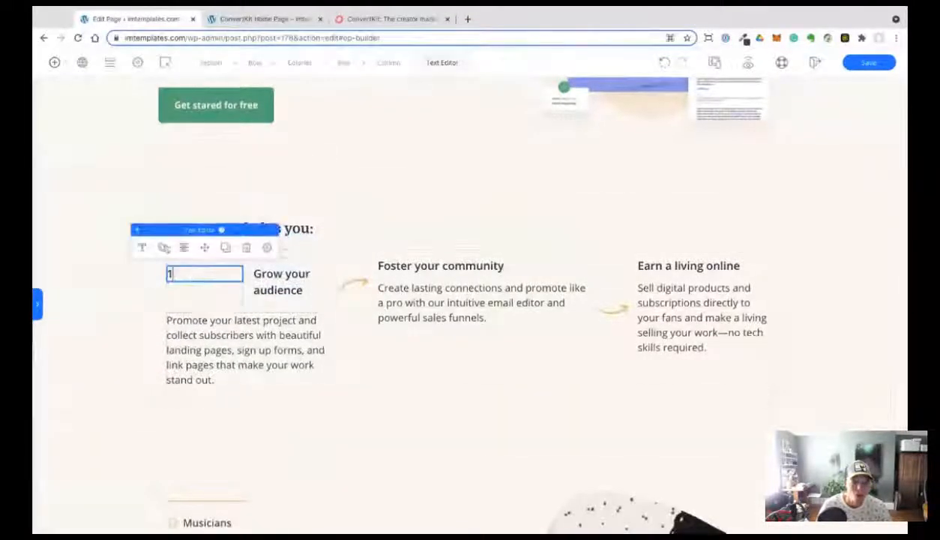
click(162, 247)
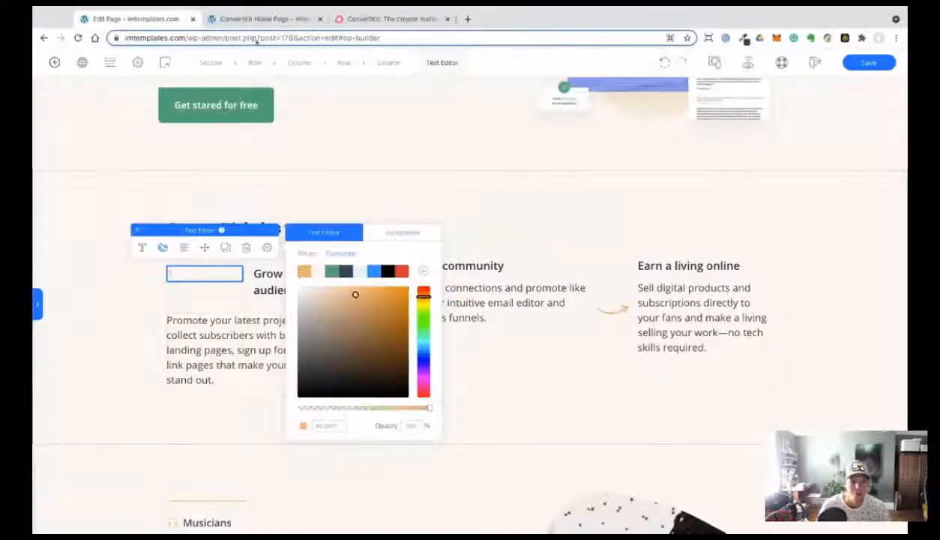
Compare the preview's columns with the ConvertKit homepage and inspect the font family of the numeral before "Grow your audience" there.
click(262, 18)
scroll(391, 342, down, 3)
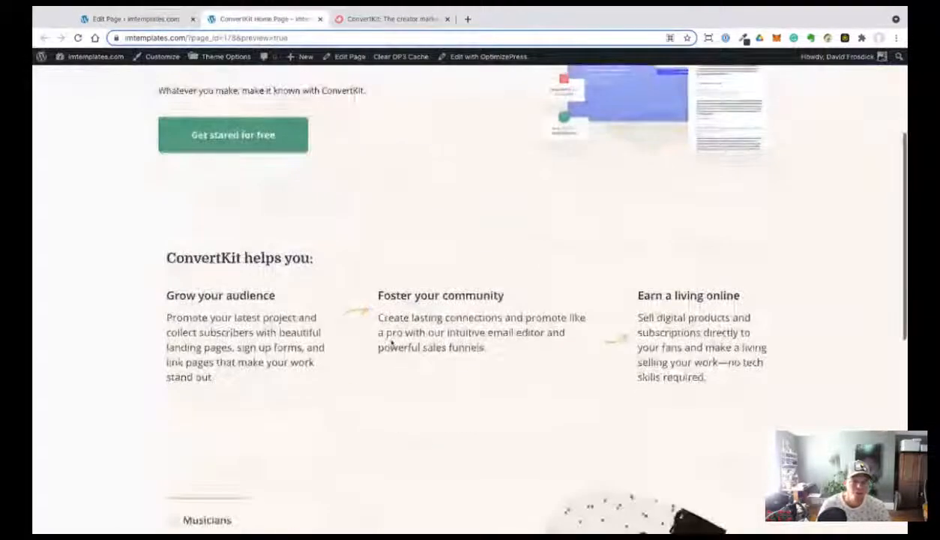
click(373, 19)
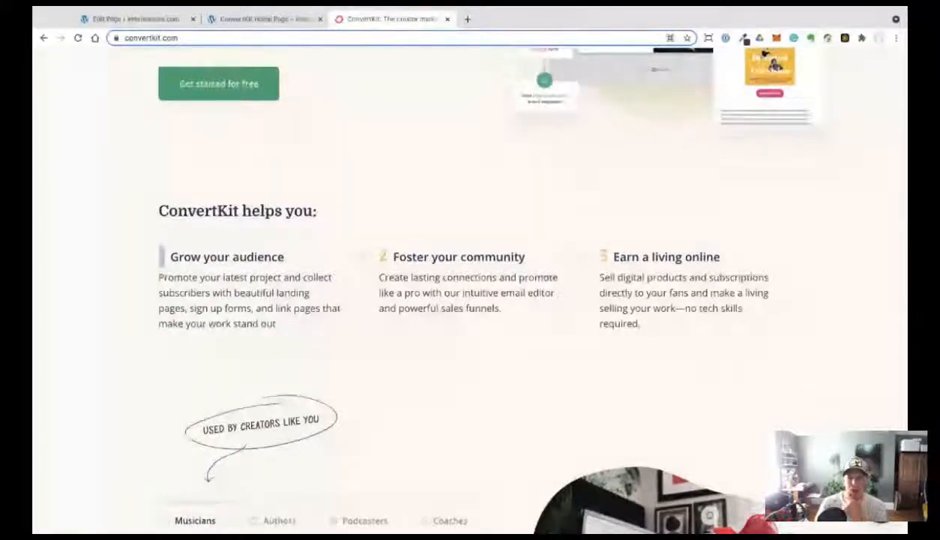
click(199, 409)
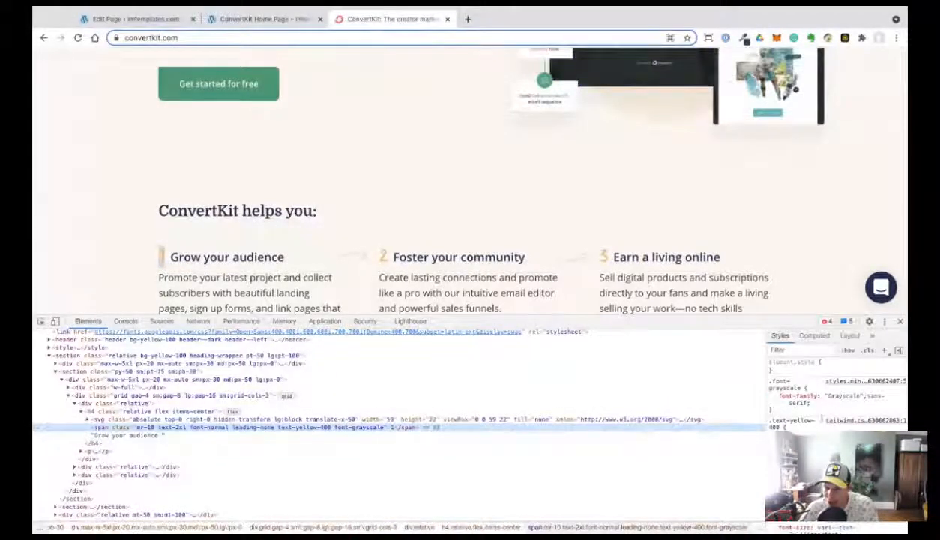
scroll(821, 421, down, 1)
scroll(837, 397, up, 1)
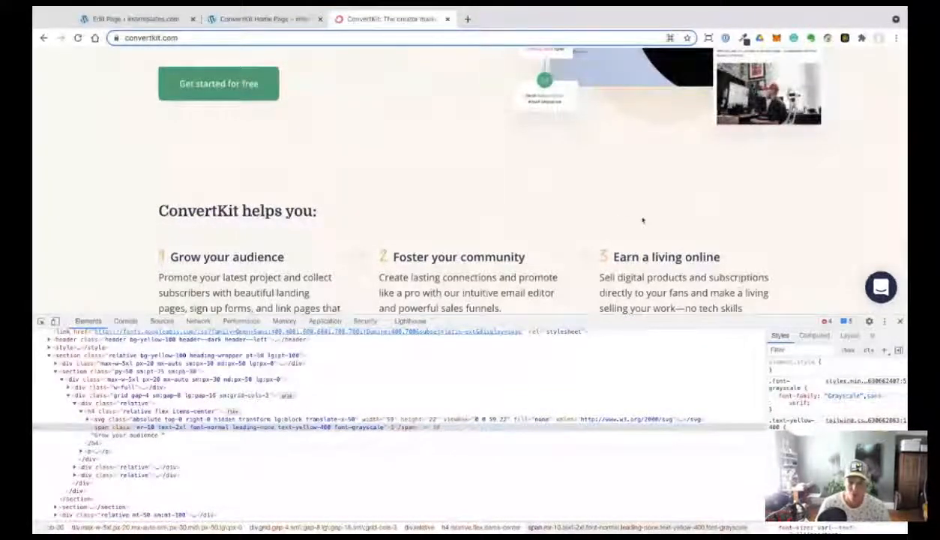
Search Google in a new tab for ""Grayscale",sans-serif google font" and open the "Sans Serif - Google Fonts" result.
key(ctrl+t)
text("Grayscale",sans-serif)
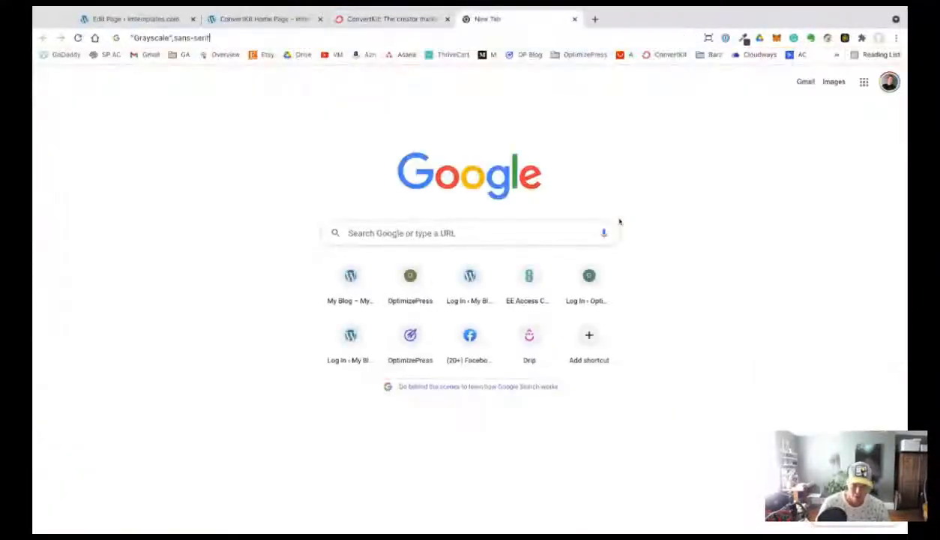
text(google fo)
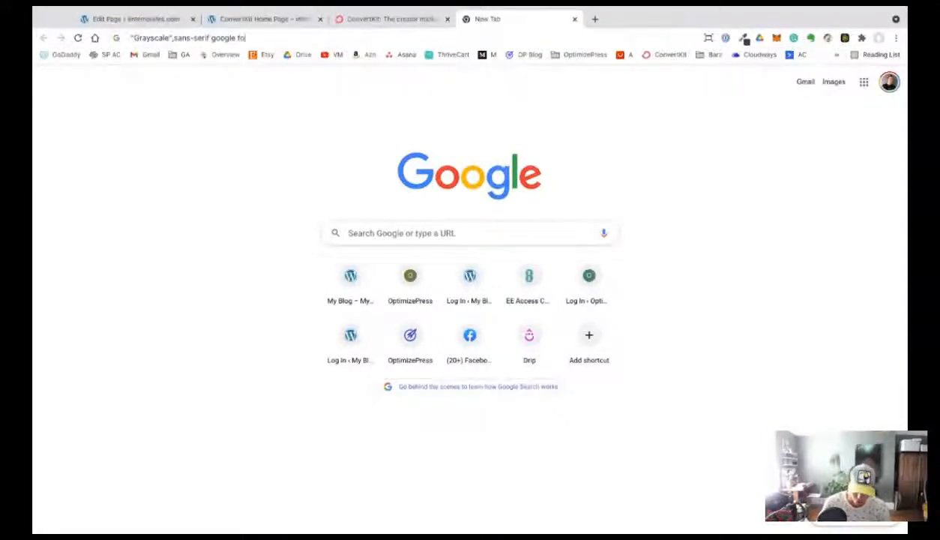
text(nt)
key(Return)
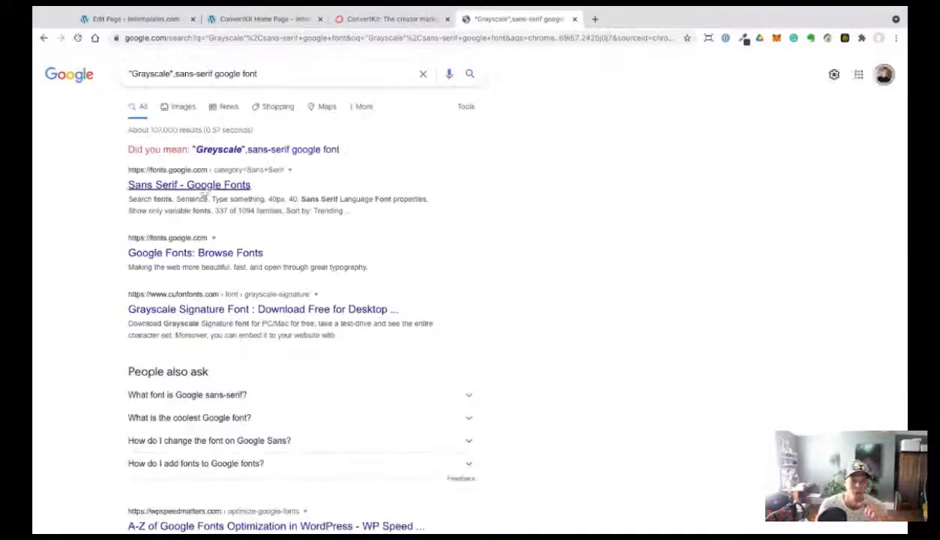
click(154, 189)
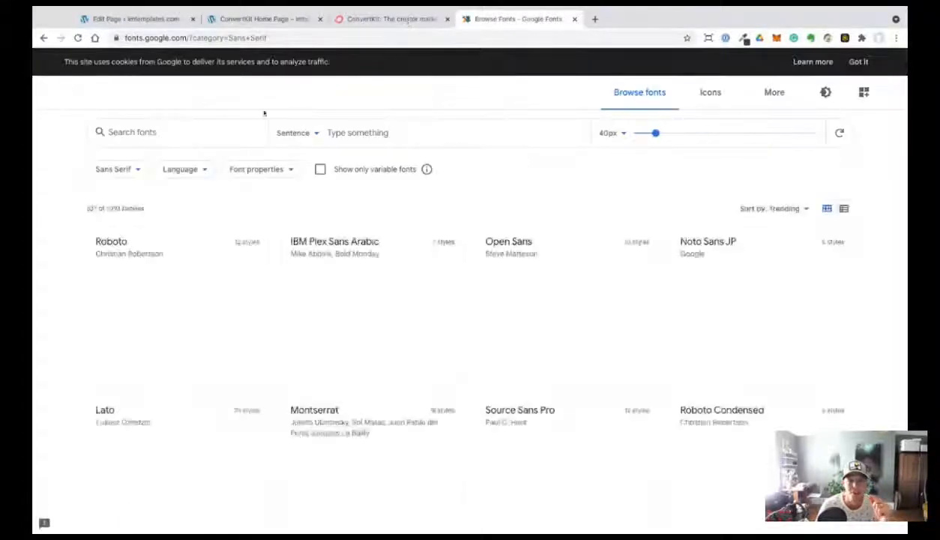
Search Google Fonts for "grayscale" among the sans serif fonts and review the styles of the Farro family.
click(191, 132)
text(g)
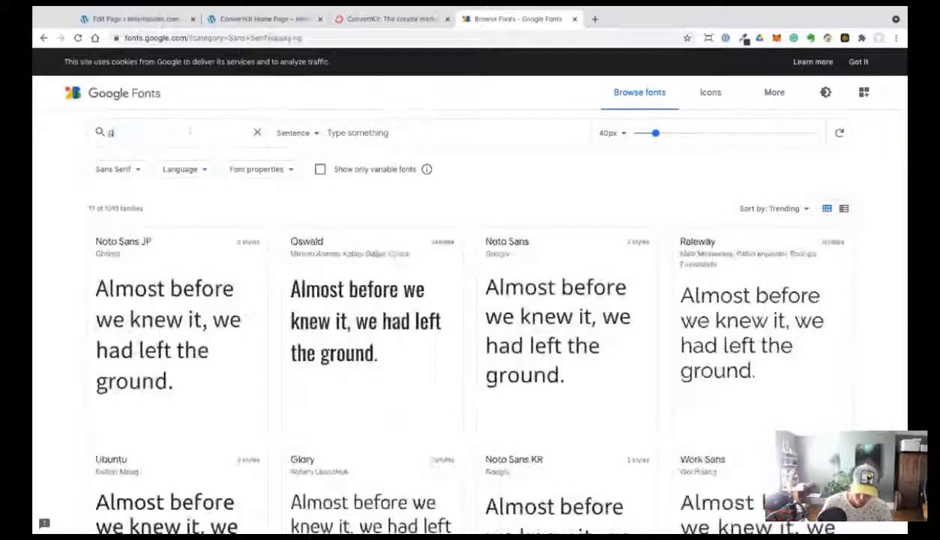
text(rayscale)
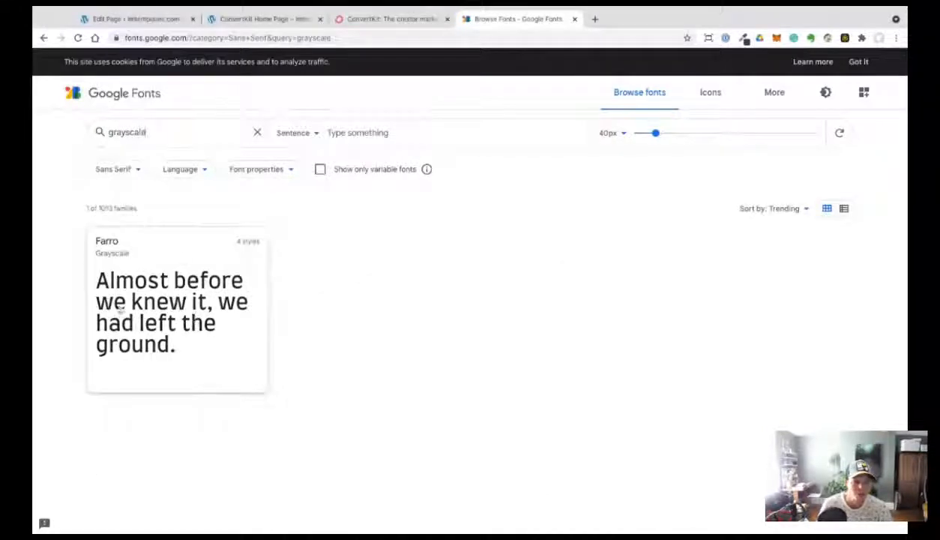
click(193, 353)
scroll(315, 349, down, 3)
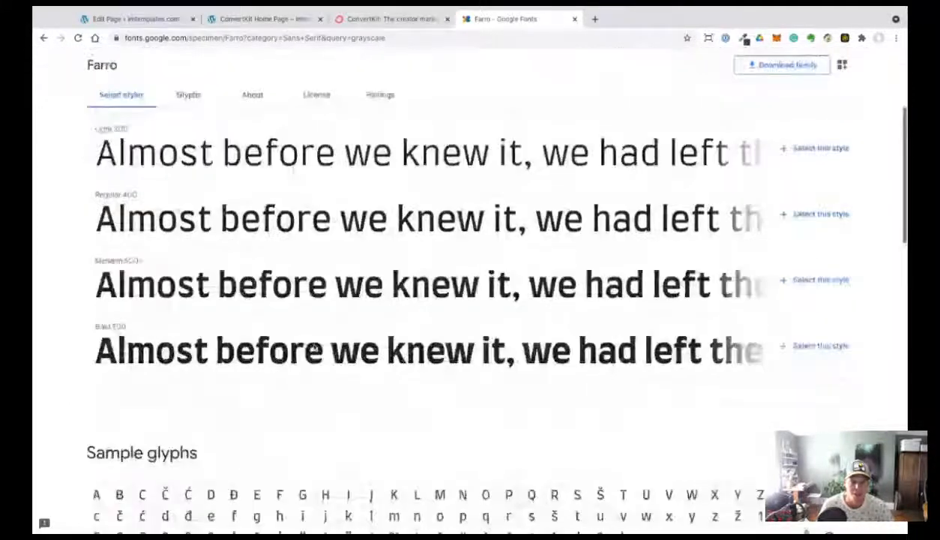
scroll(274, 132, up, 4)
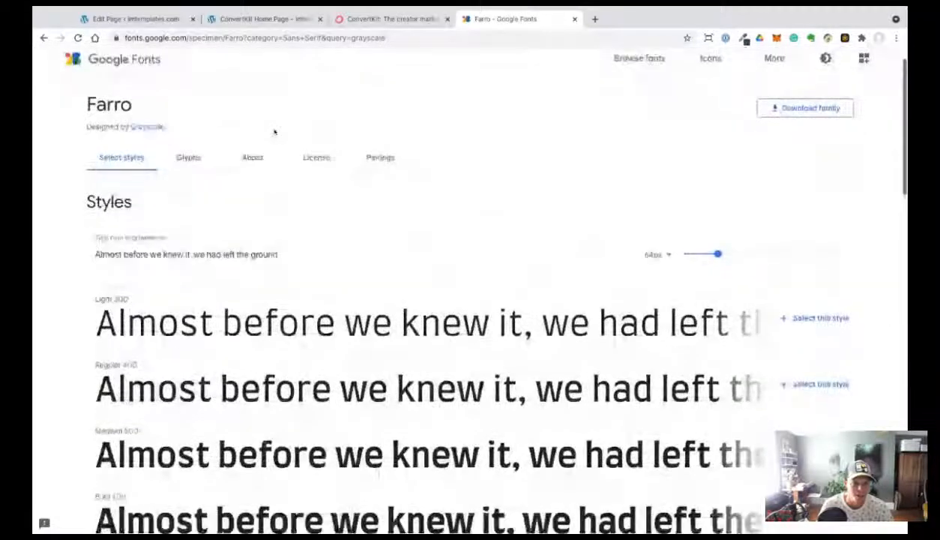
scroll(274, 132, up, 1)
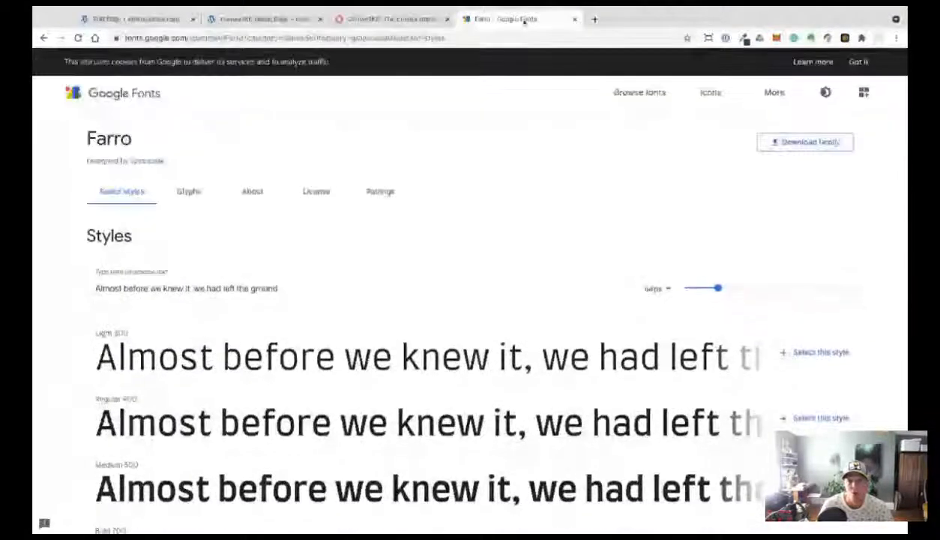
Close the Google Fonts page and the inspector on the ConvertKit homepage, and return to the page editor.
middle_click(524, 20)
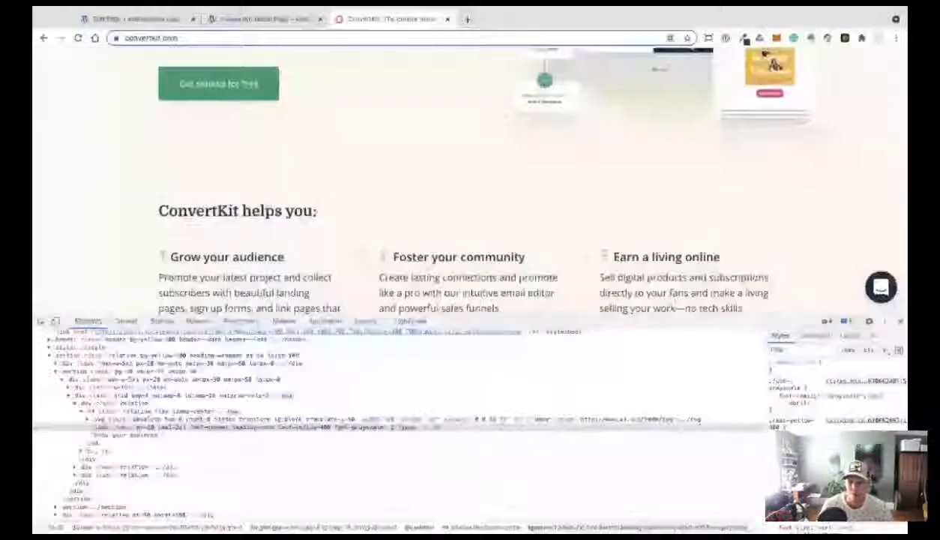
key(F12)
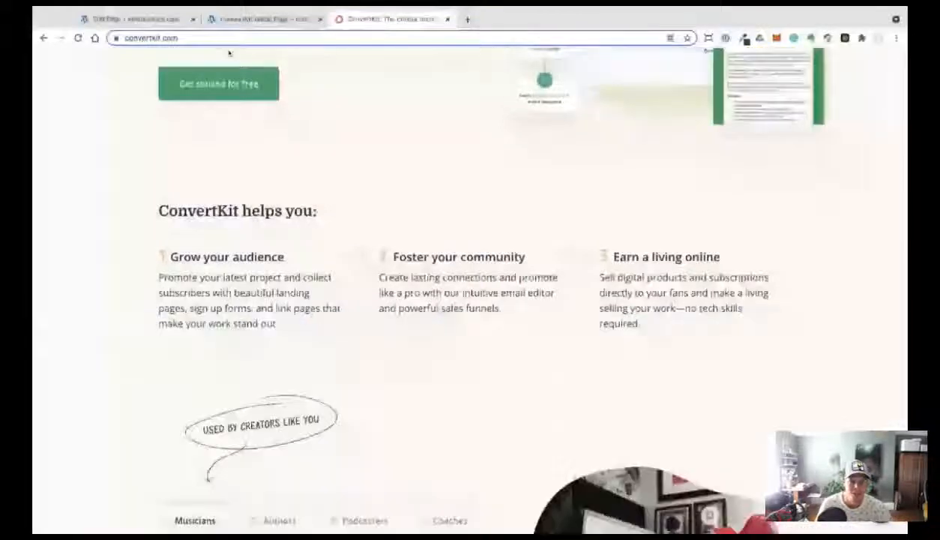
key(ctrl+shift+Tab)
key(ctrl+shift+Tab)
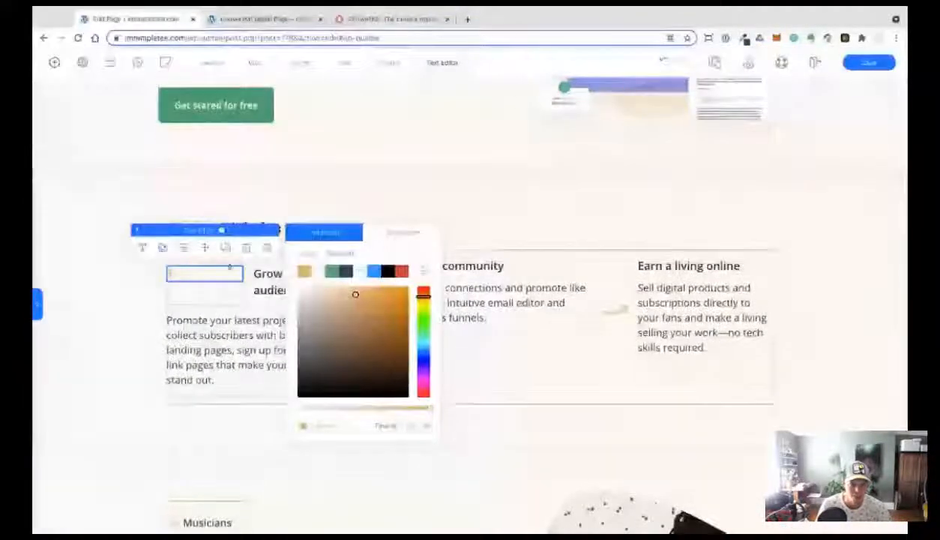
Try Gochi Hand as the font family of the "1" before the "Grow your audience" heading.
click(477, 342)
click(361, 272)
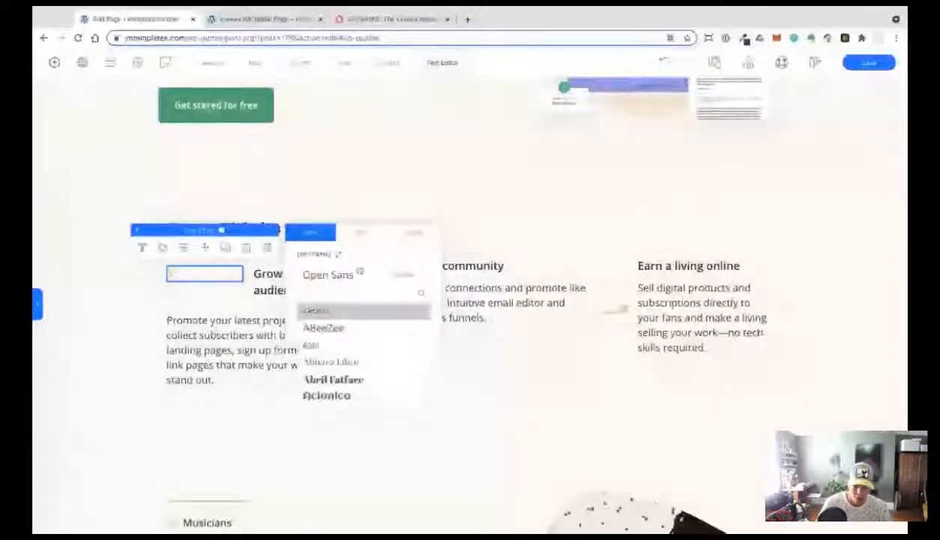
text(hand)
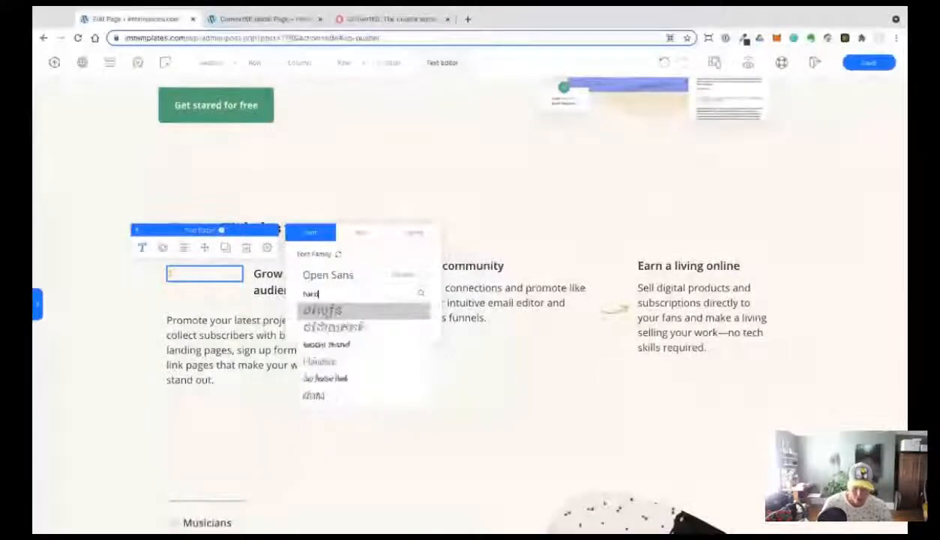
click(353, 344)
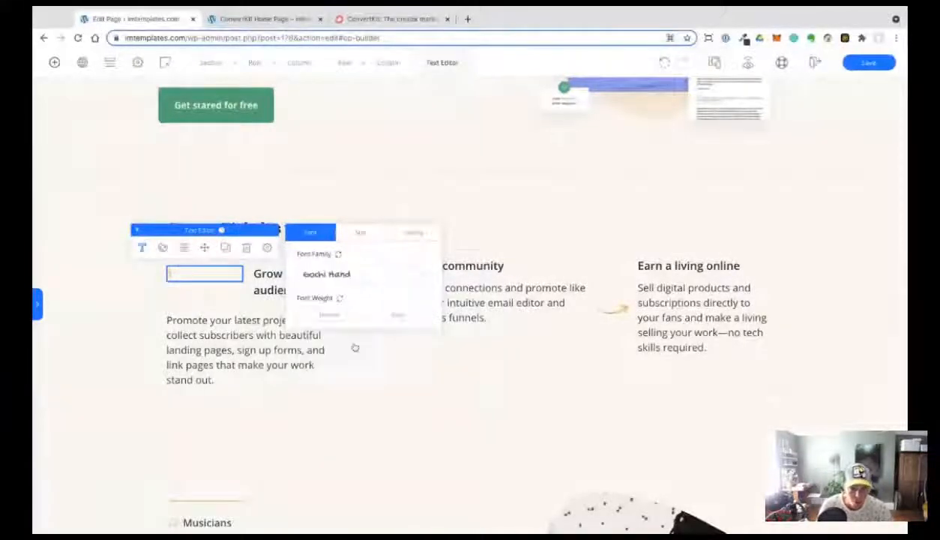
Enlarge the font size of the "1" before the "Grow your audience" heading slightly.
click(353, 275)
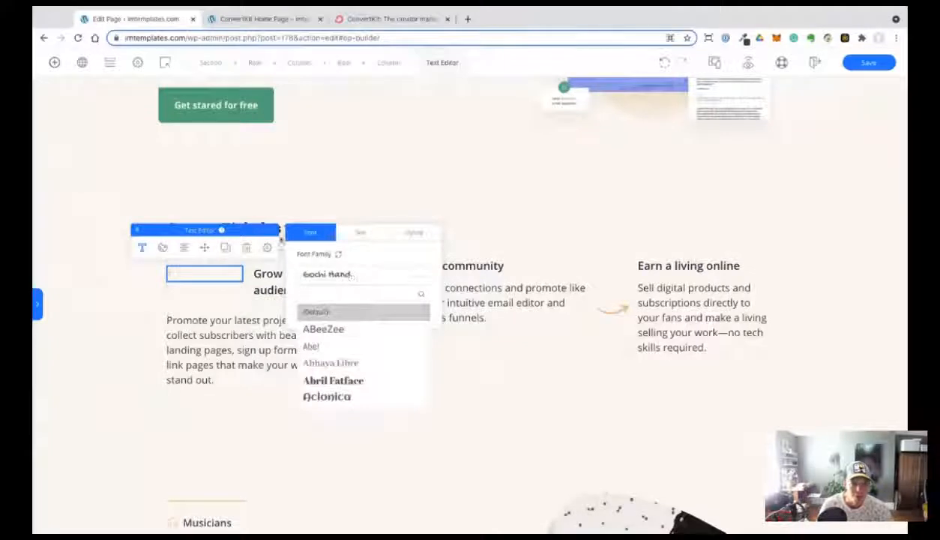
click(355, 235)
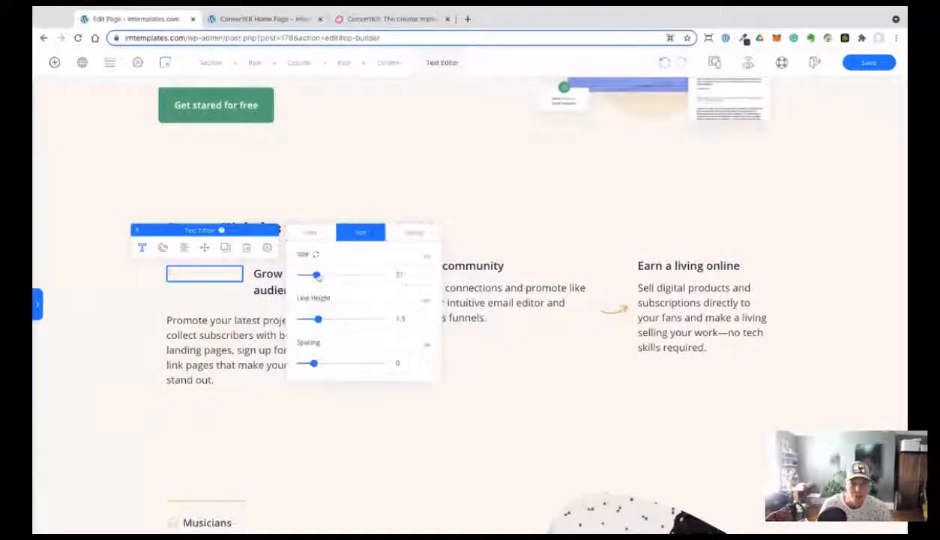
drag(318, 276, 319, 278)
click(311, 233)
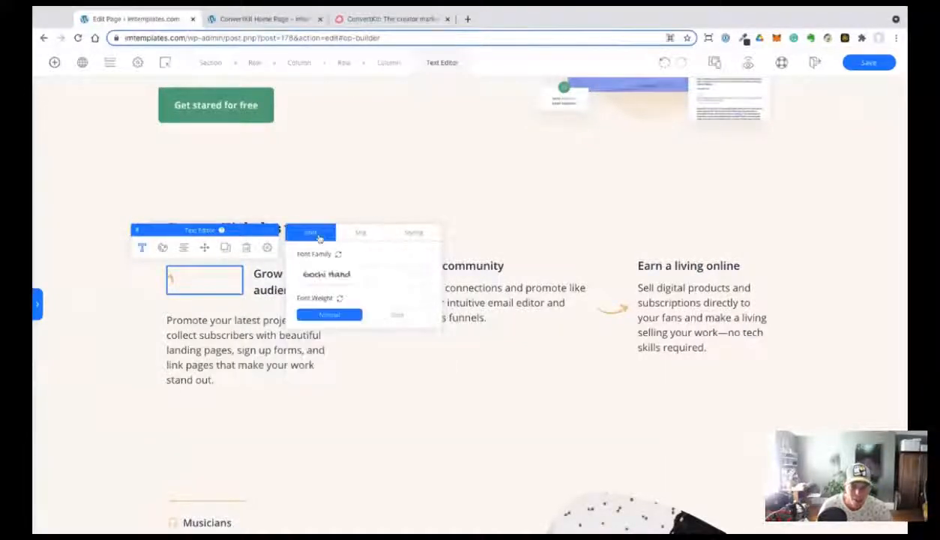
Search the numeral's font list for handwriting fonts using "handw" and "wri".
click(367, 278)
scroll(380, 369, down, 3)
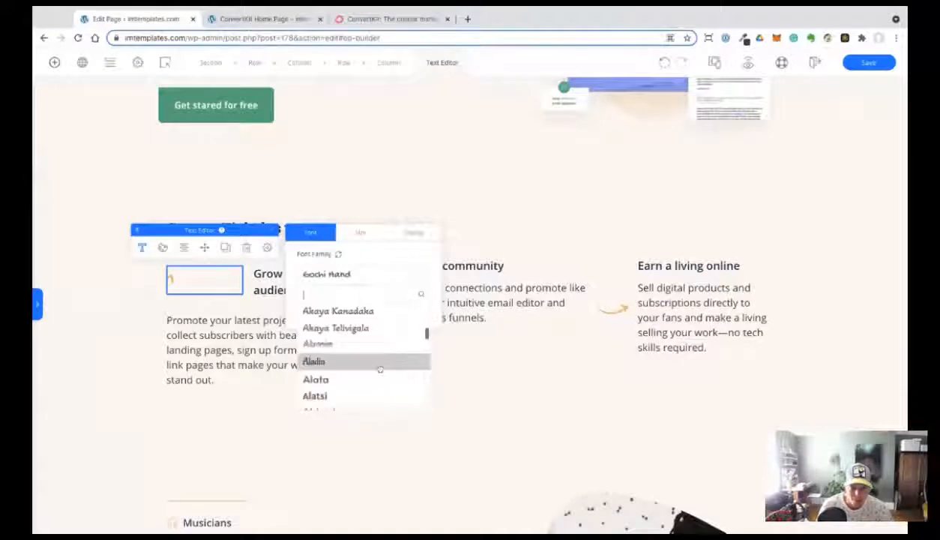
text(handw)
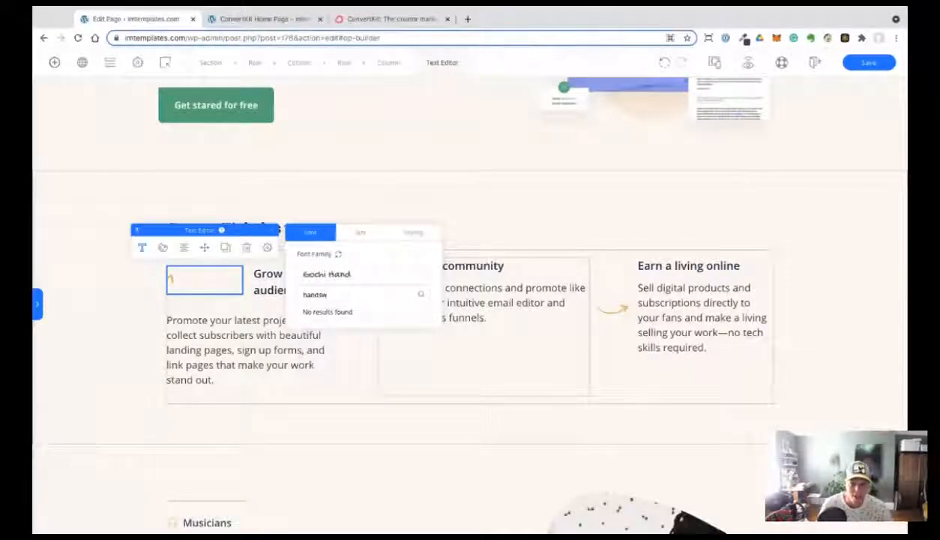
key(BackSpace)
text(w)
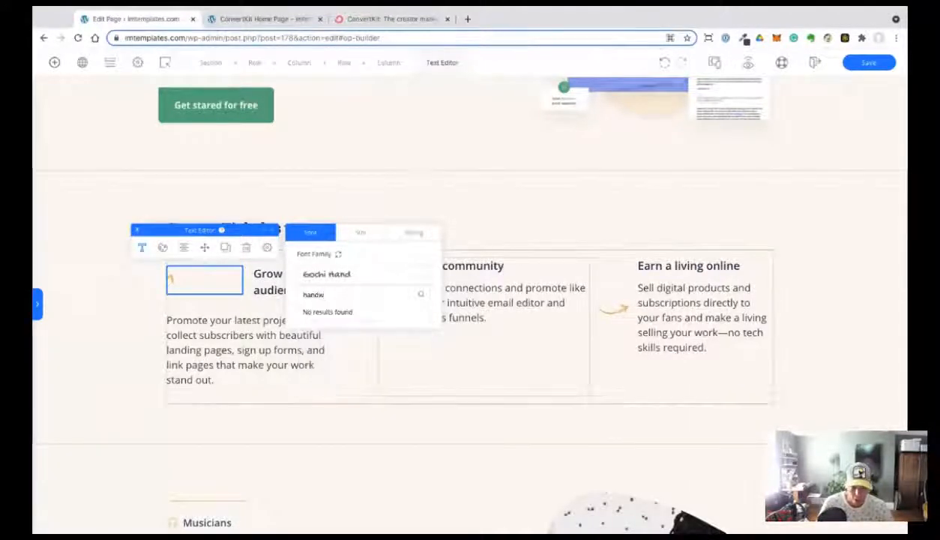
key(BackSpace)
key(BackSpace)
key(BackSpace)
key(BackSpace)
key(BackSpace)
text(wri)
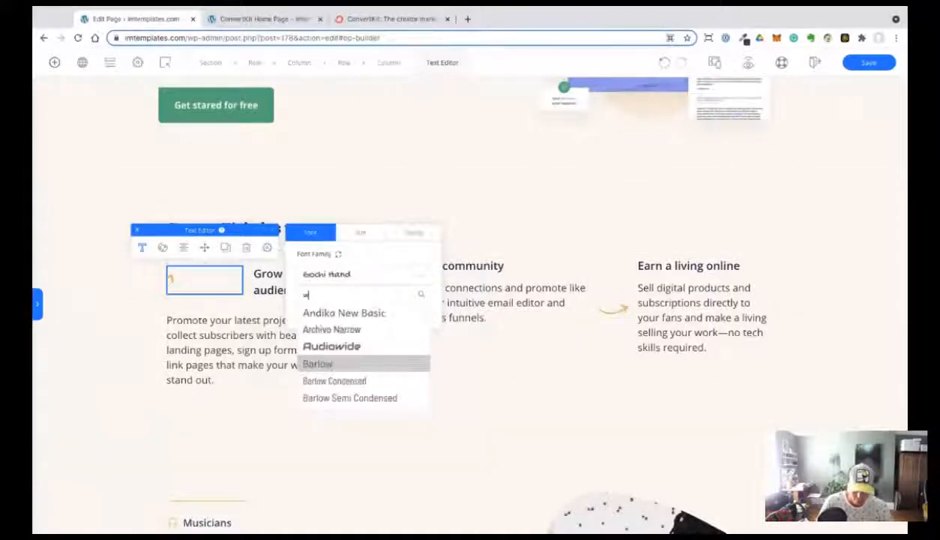
key(BackSpace)
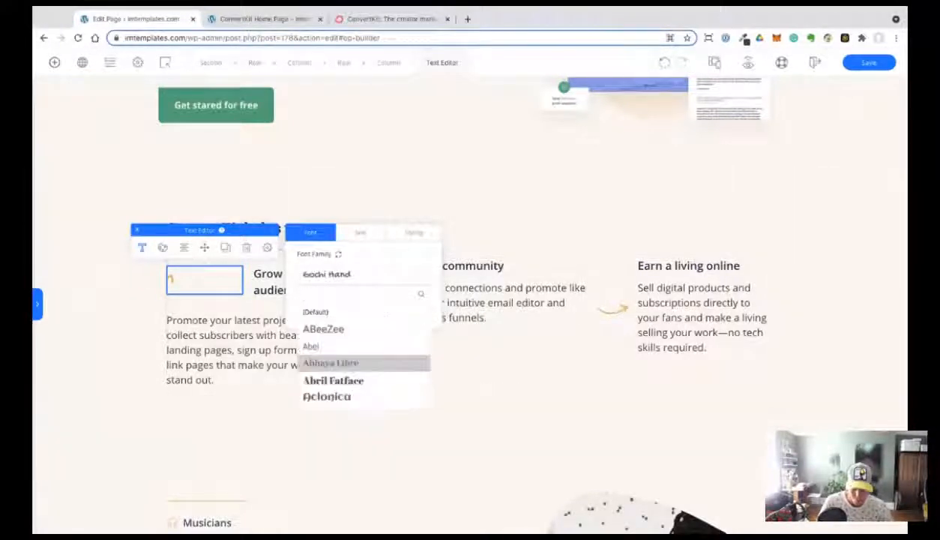
Find the fonts matching "hand" and try Just Another Hand on the numeral "1".
text(hand)
scroll(377, 371, down, 2)
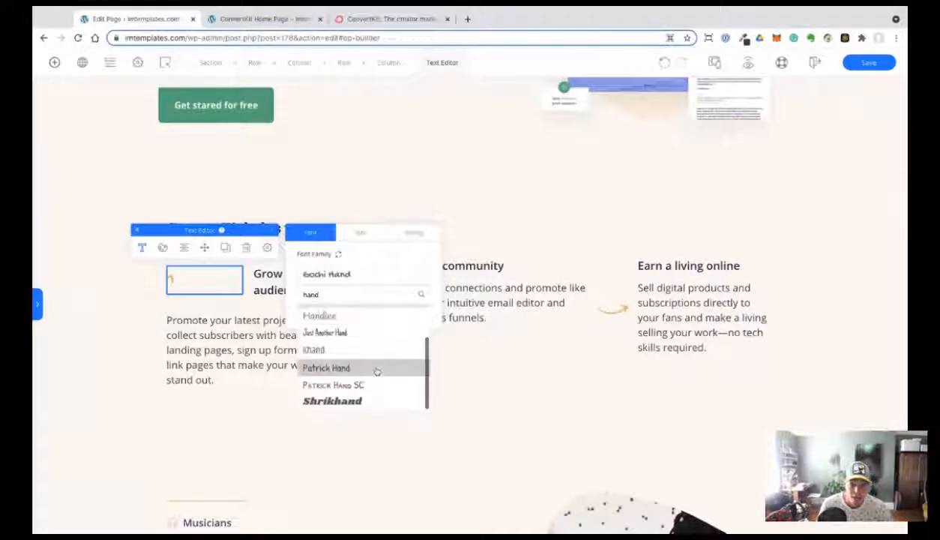
click(363, 333)
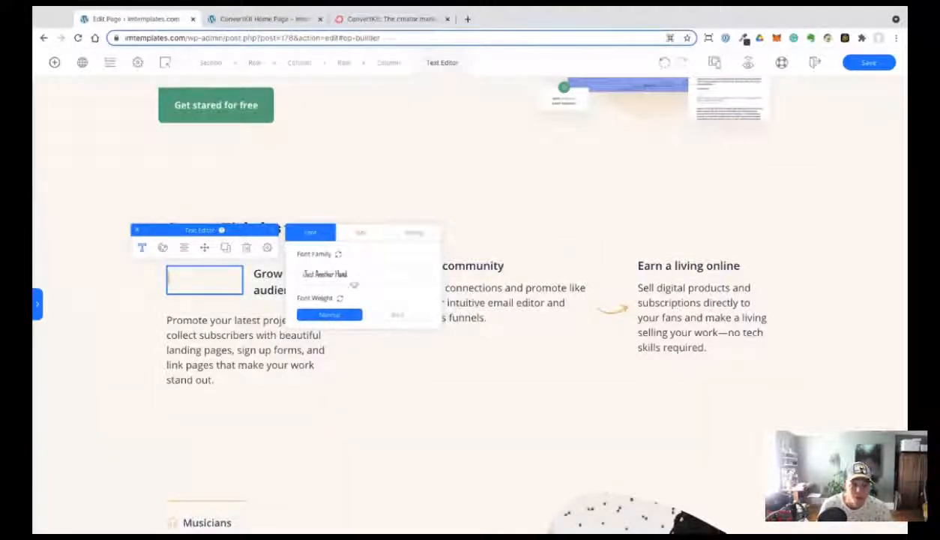
Look through the fonts matching "hand" again and set the numeral "1" to Handlee.
click(361, 276)
text(hand)
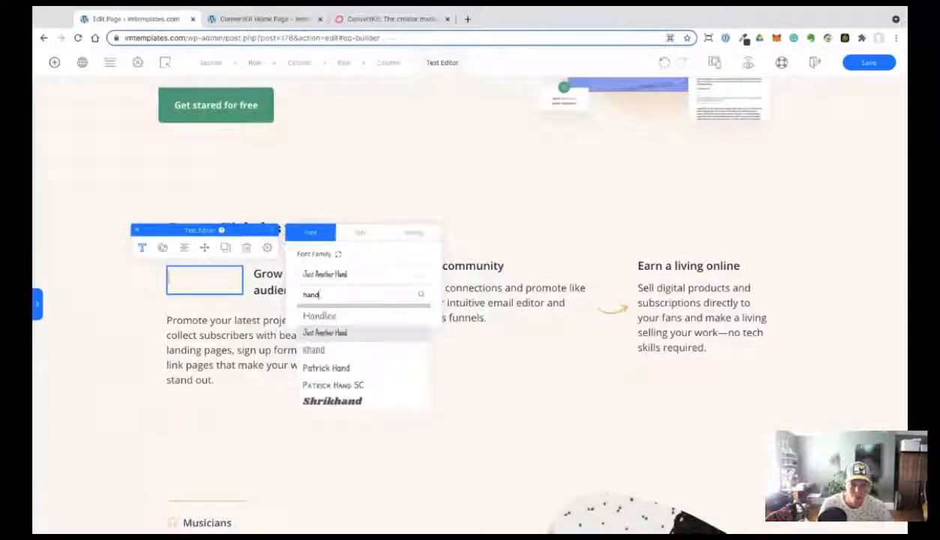
scroll(338, 366, up, 1)
scroll(338, 366, down, 1)
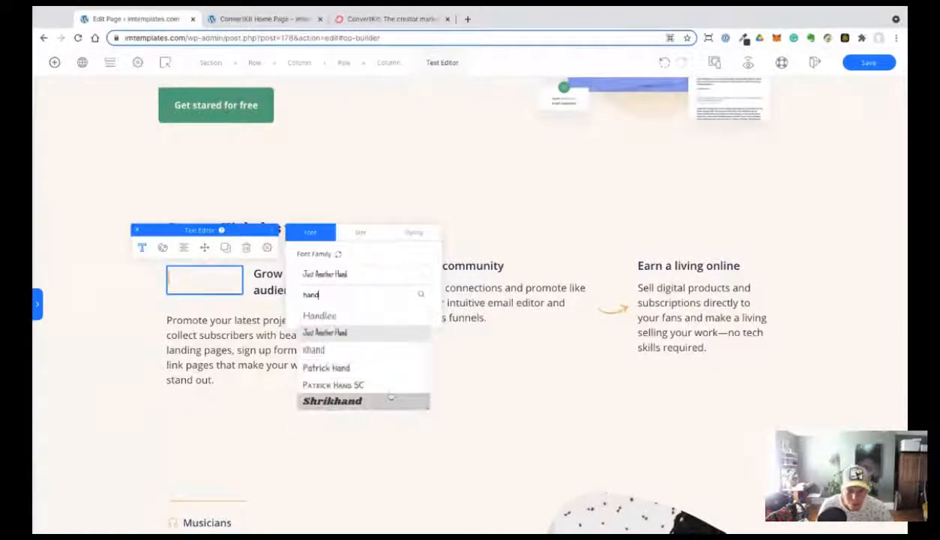
scroll(356, 347, up, 2)
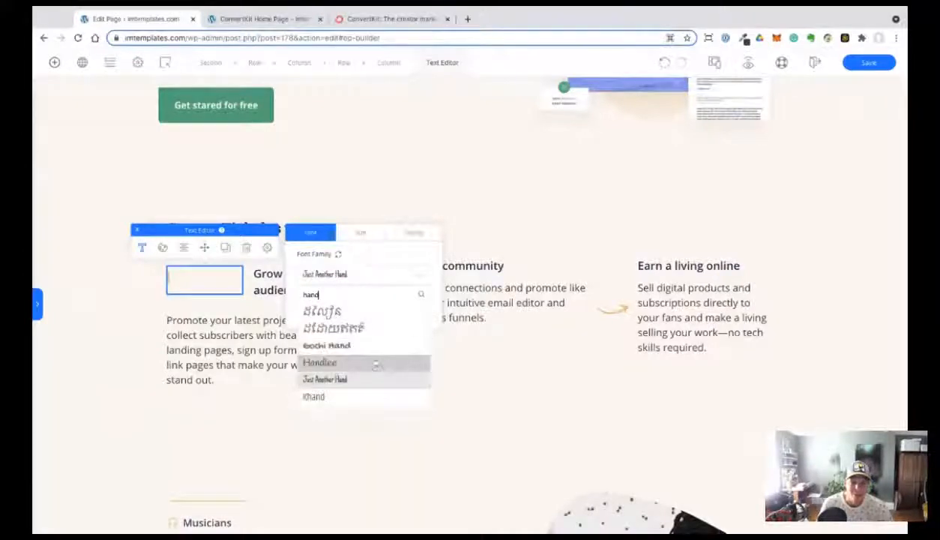
click(374, 367)
click(123, 304)
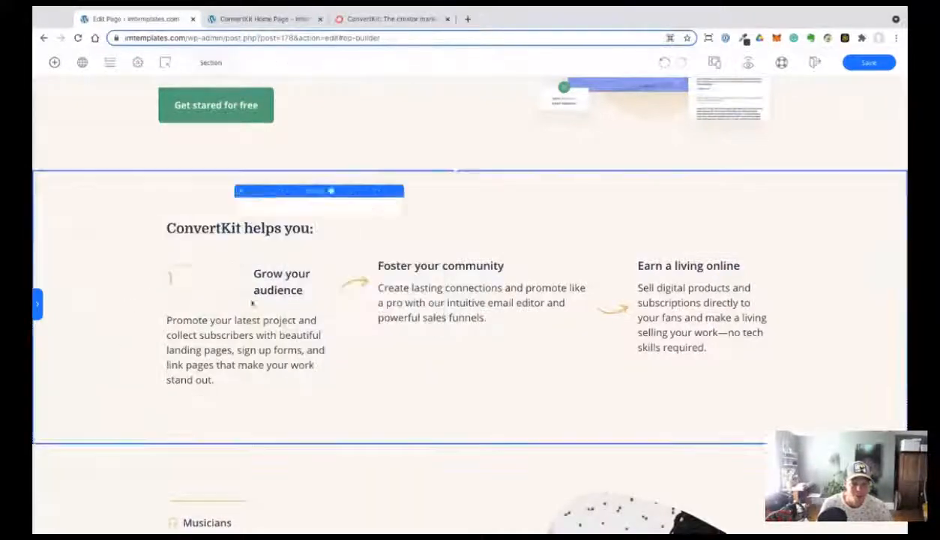
Center the text of the numeral "1" and set the element's maximum width to 14.
click(267, 247)
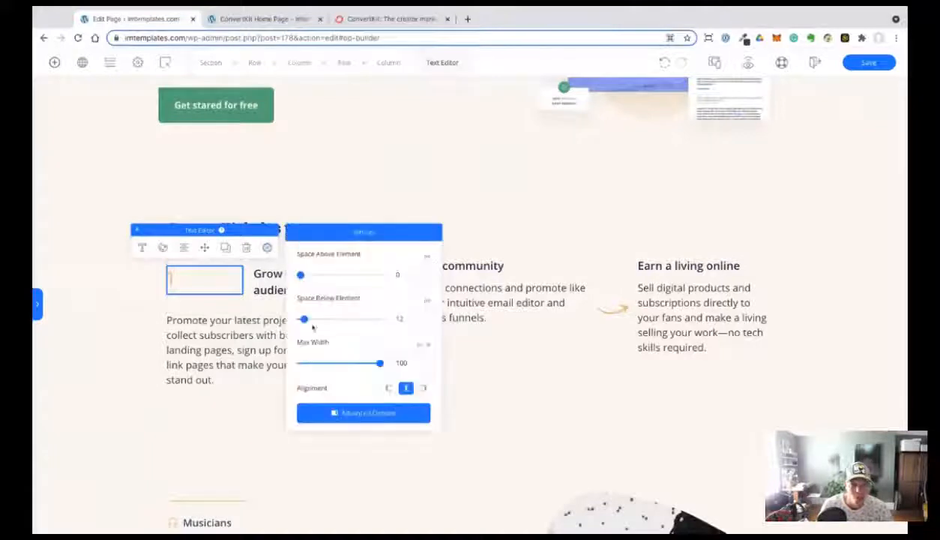
drag(337, 368, 331, 365)
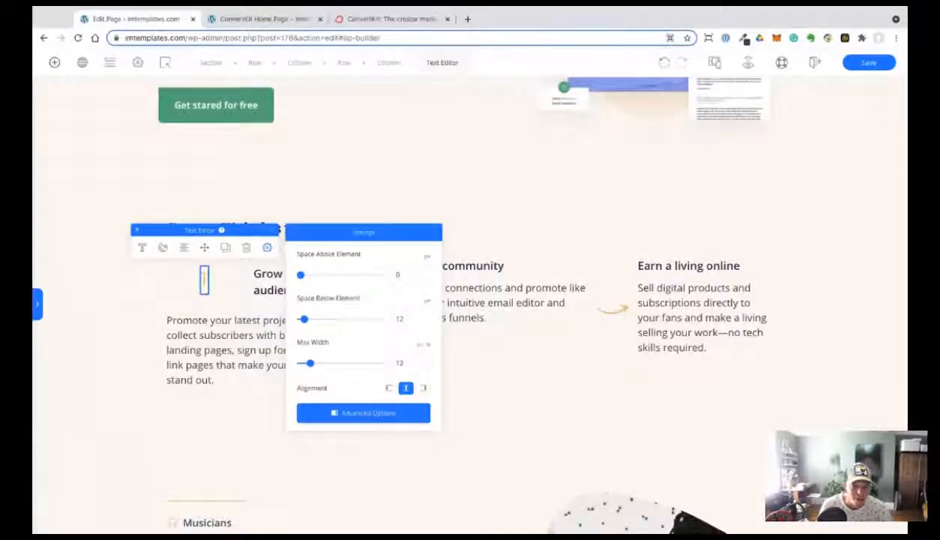
click(231, 294)
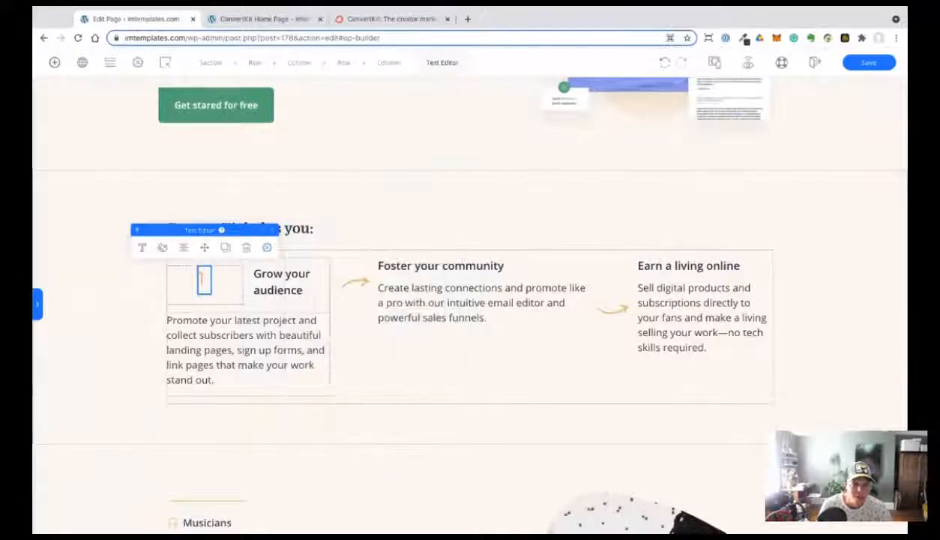
click(184, 248)
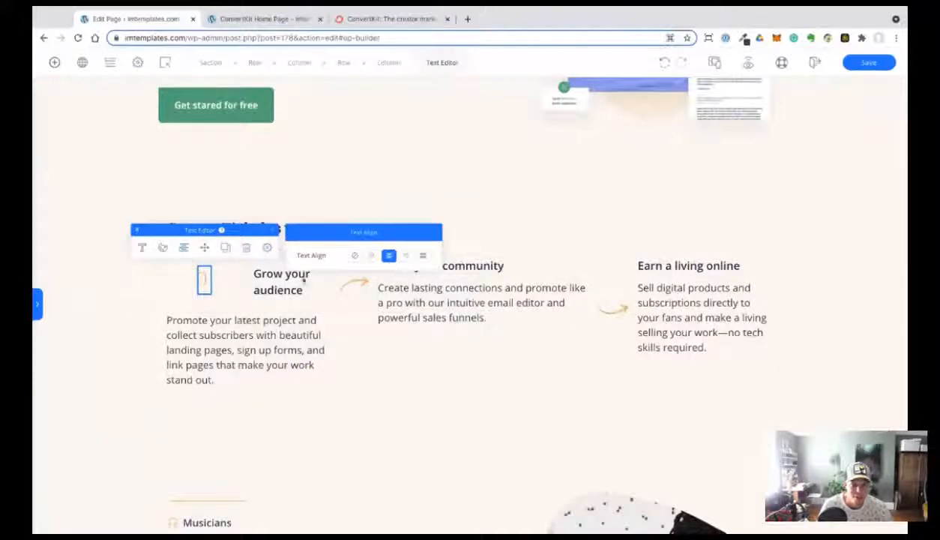
click(267, 247)
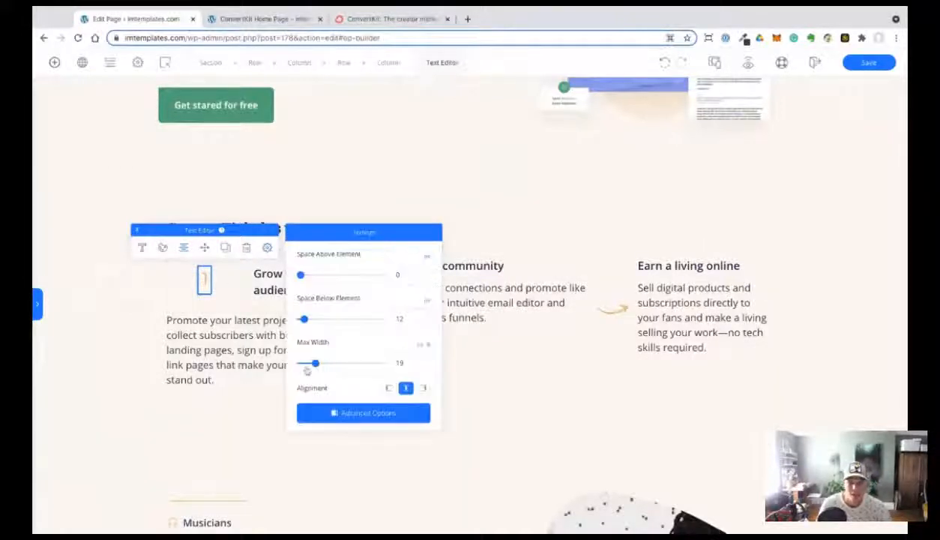
drag(314, 365, 314, 365)
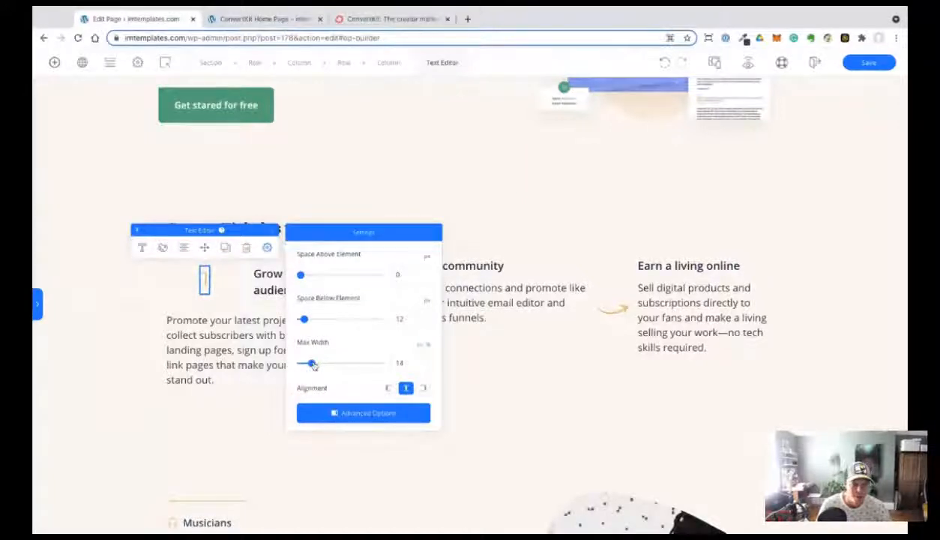
click(90, 315)
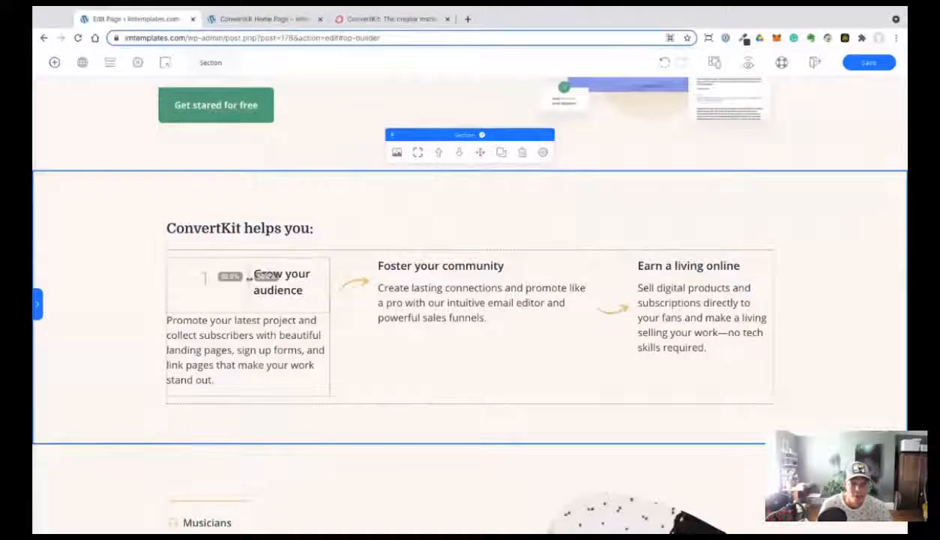
Narrow the column holding the numeral "1" beside "Grow your audience" and set its column gutter to 0.
click(191, 279)
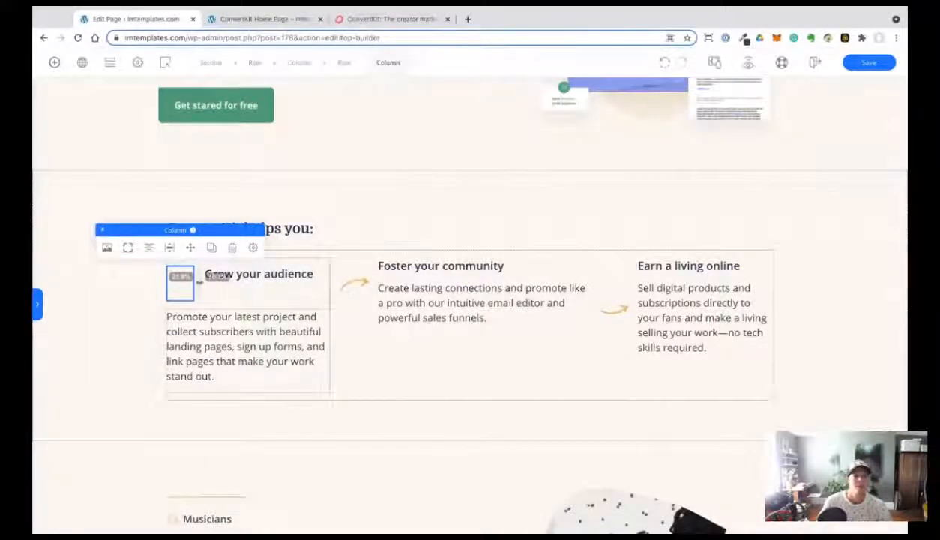
click(111, 301)
click(184, 281)
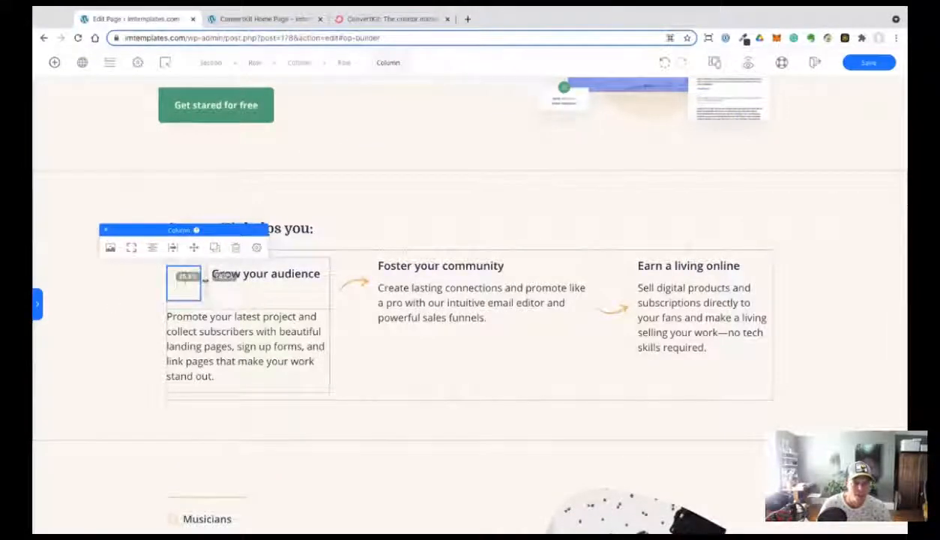
click(257, 248)
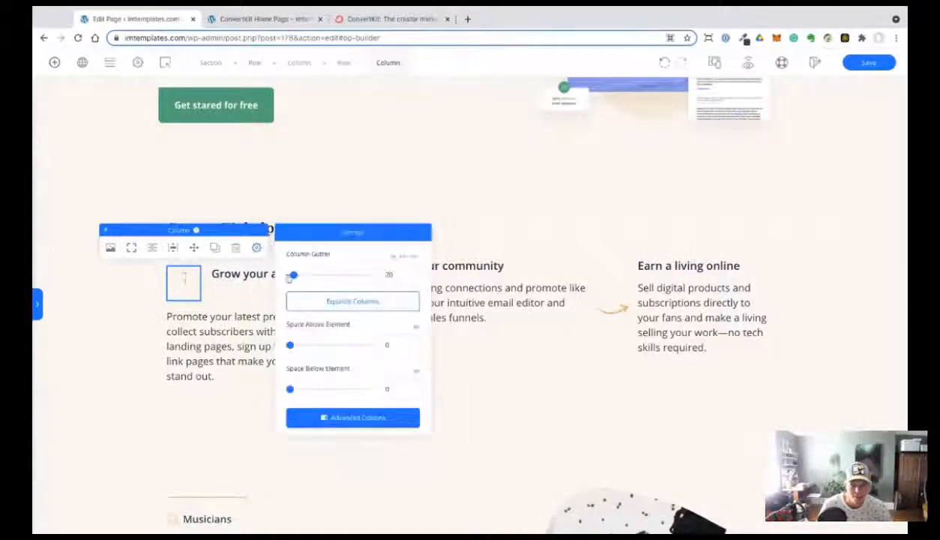
drag(294, 274, 289, 275)
click(120, 297)
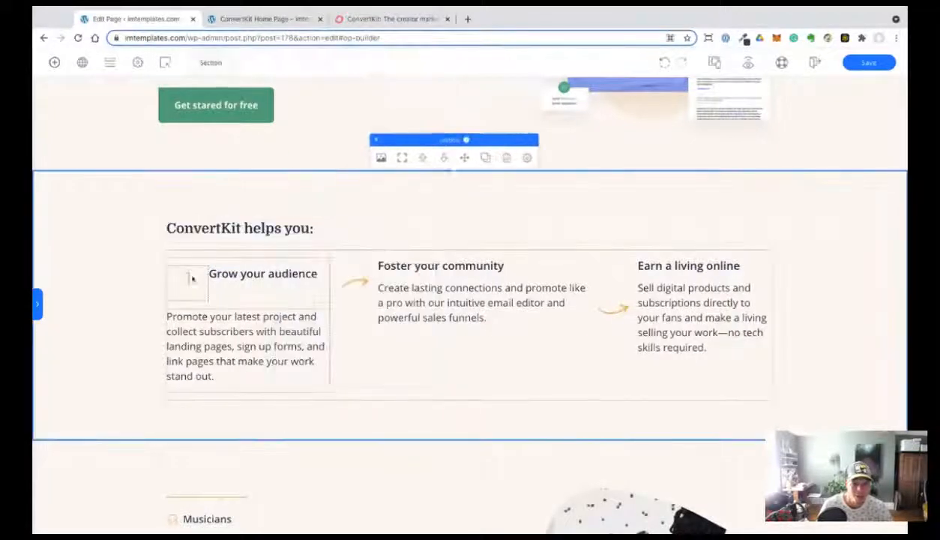
Vertically center the content of the "Grow your audience" heading's column and check the numeral column's vertical alignment options.
click(227, 293)
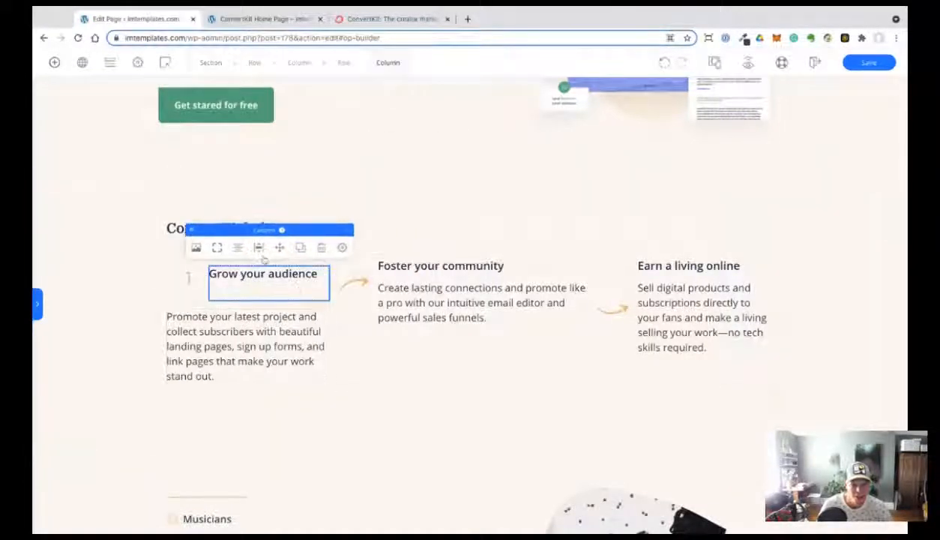
click(259, 248)
click(480, 331)
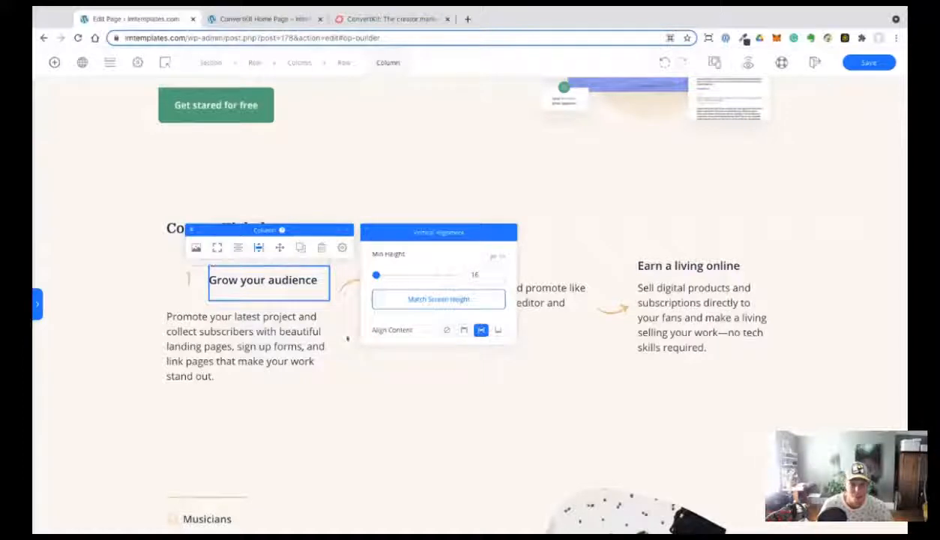
click(187, 283)
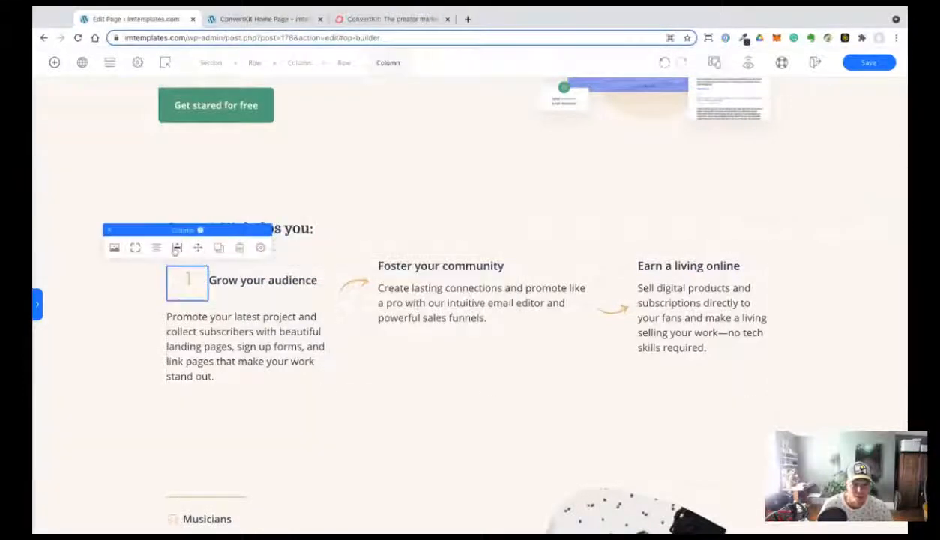
click(176, 248)
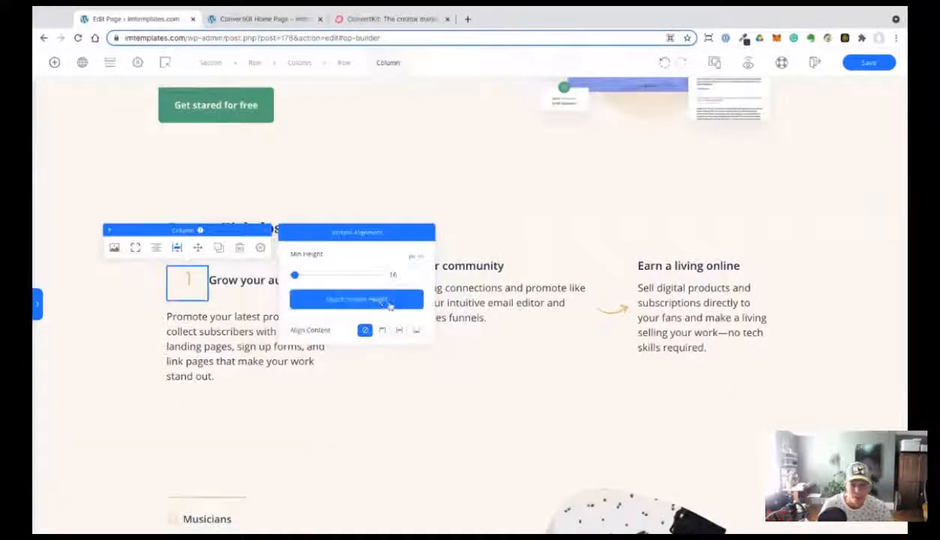
click(132, 311)
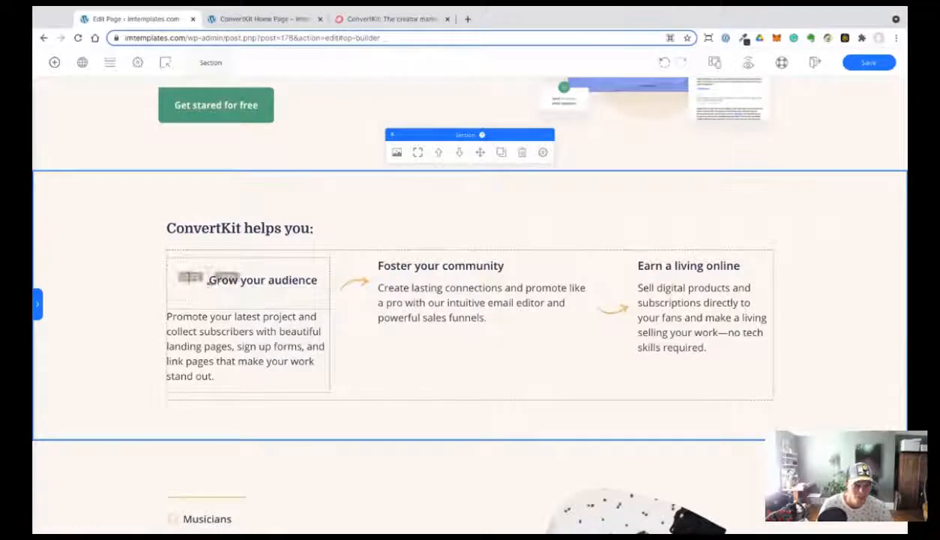
Restore the numeral's maximum width to 100 and narrow its column so the numeral sits close to "Grow your audience".
click(186, 279)
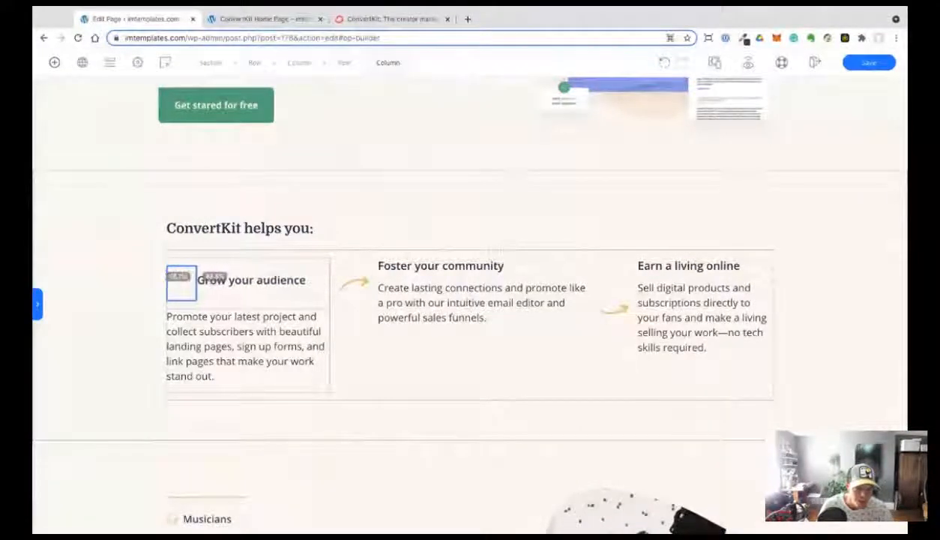
click(180, 283)
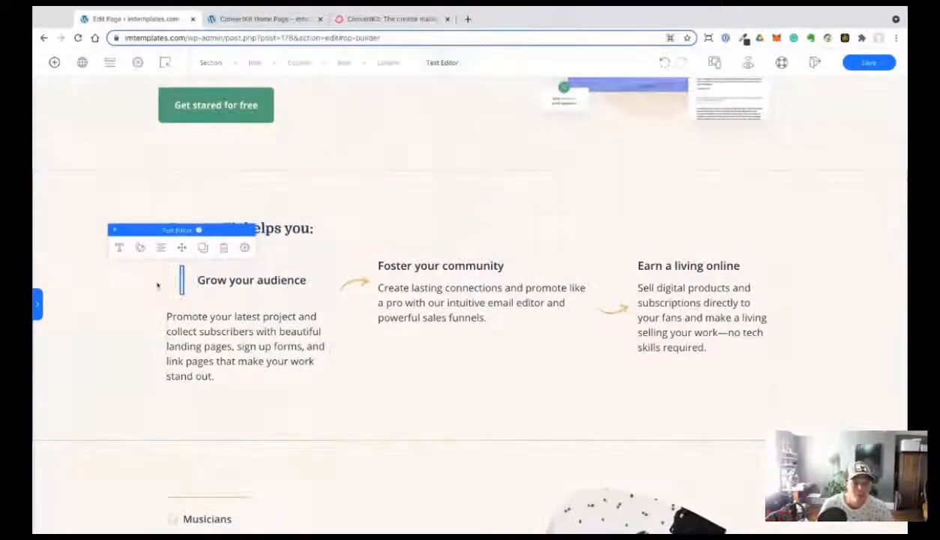
click(245, 248)
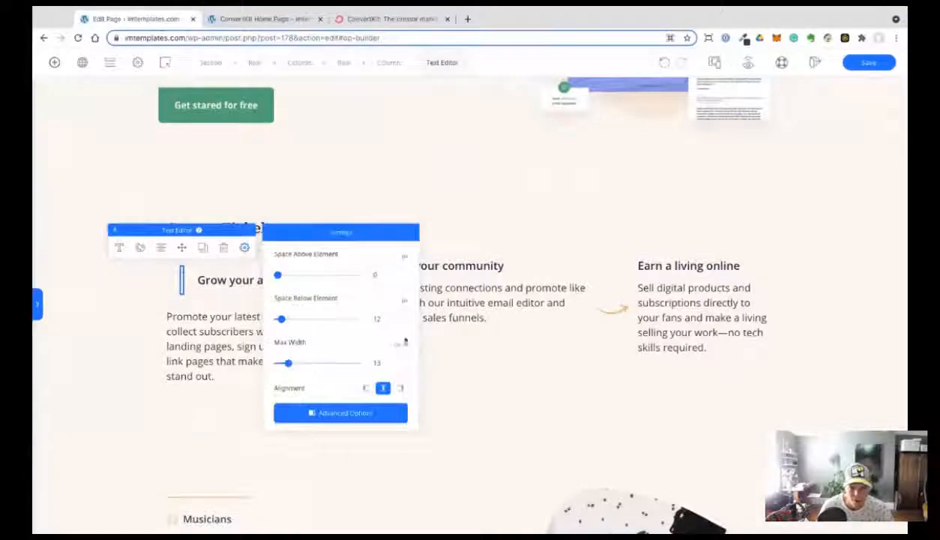
key(super+z)
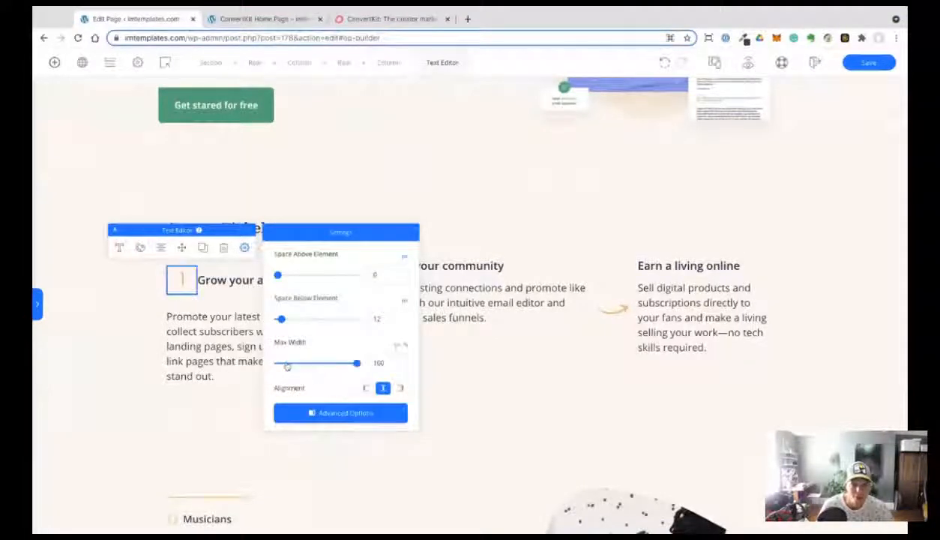
click(118, 330)
drag(197, 284, 185, 283)
click(107, 296)
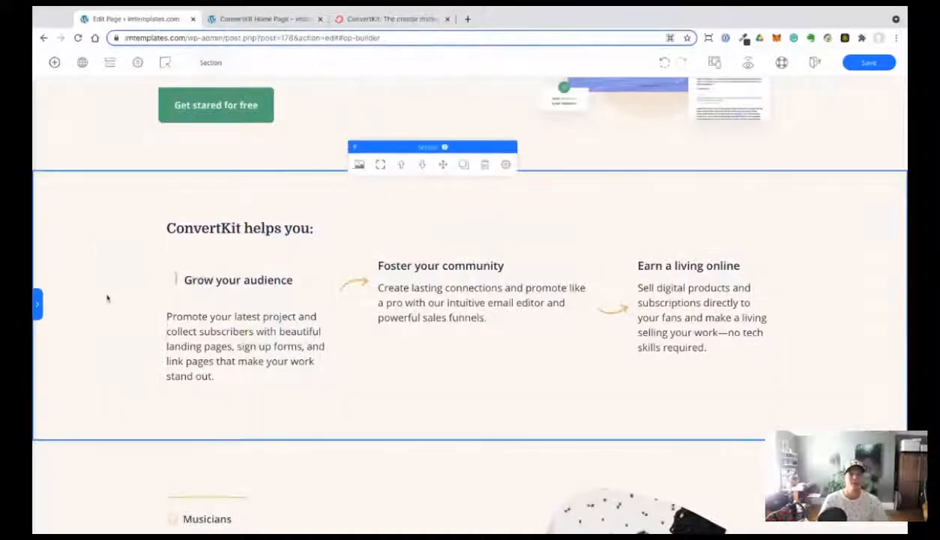
Compare the section with the original ConvertKit homepage and reduce the spacing beneath the first column's numeral and heading row.
click(389, 19)
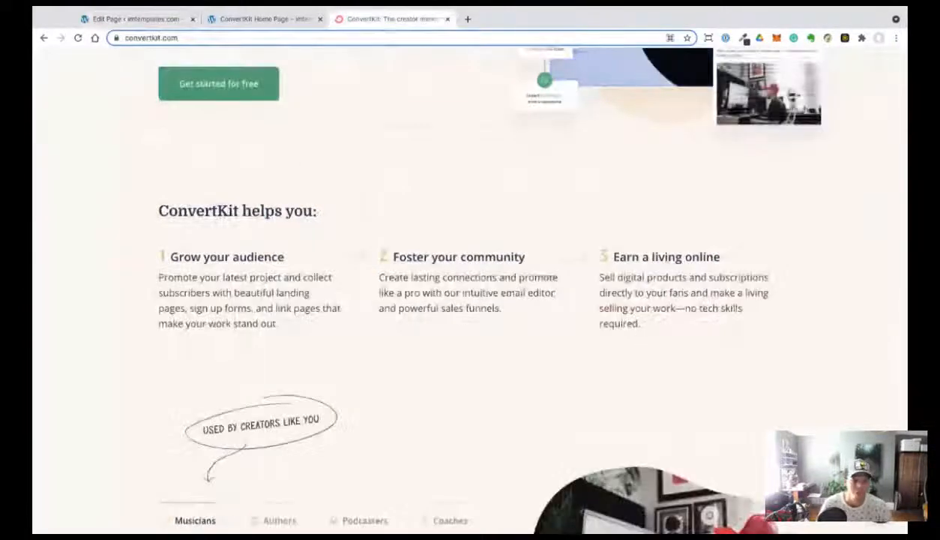
click(138, 19)
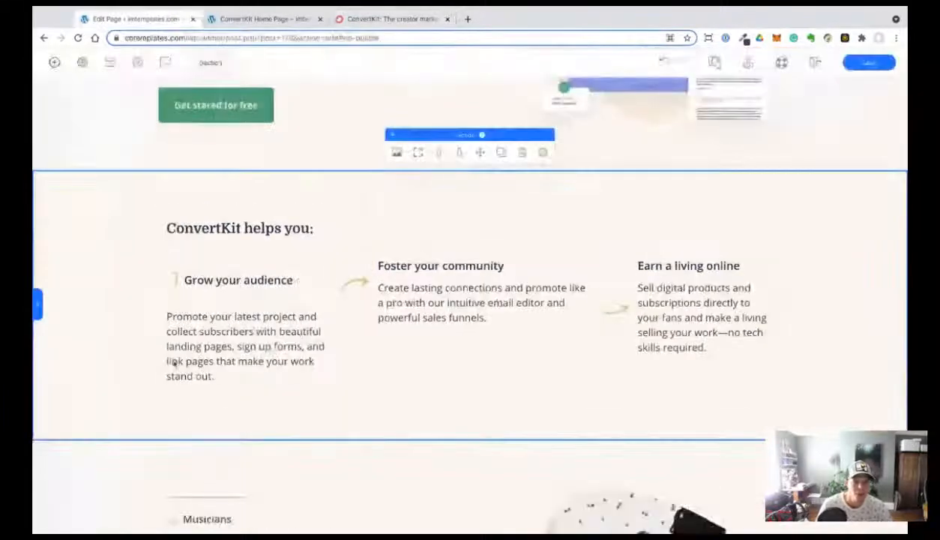
click(203, 302)
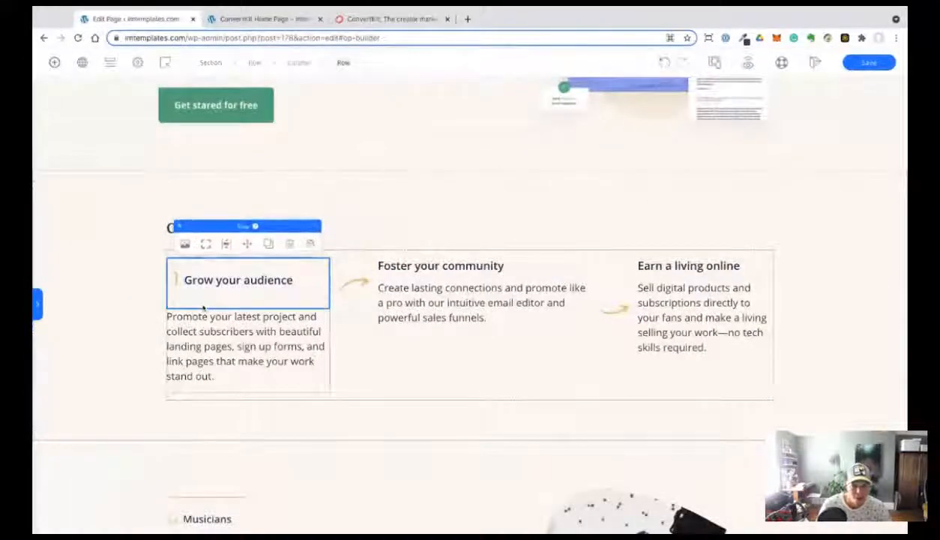
click(246, 296)
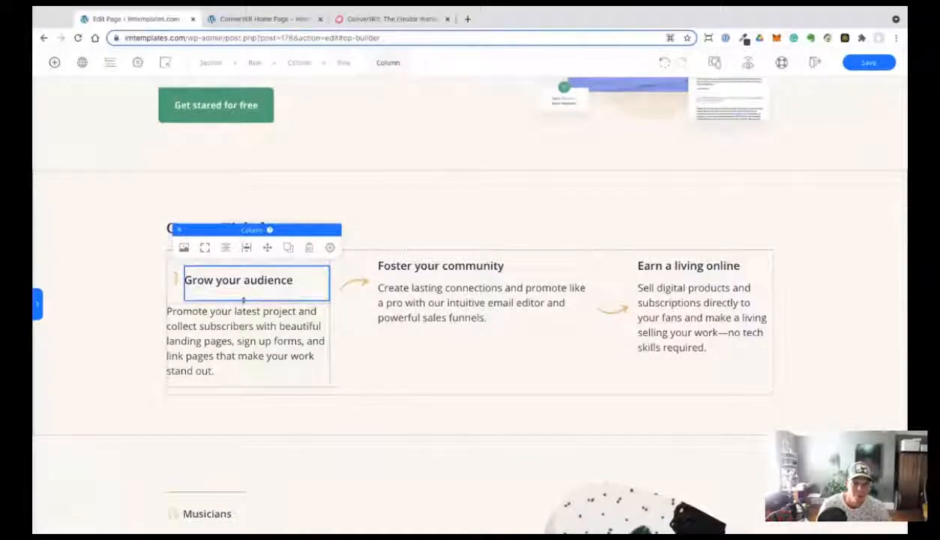
click(153, 290)
Set the space below the "Grow your audience" heading to 0 and remove the space below the numeral "1".
click(229, 281)
click(320, 253)
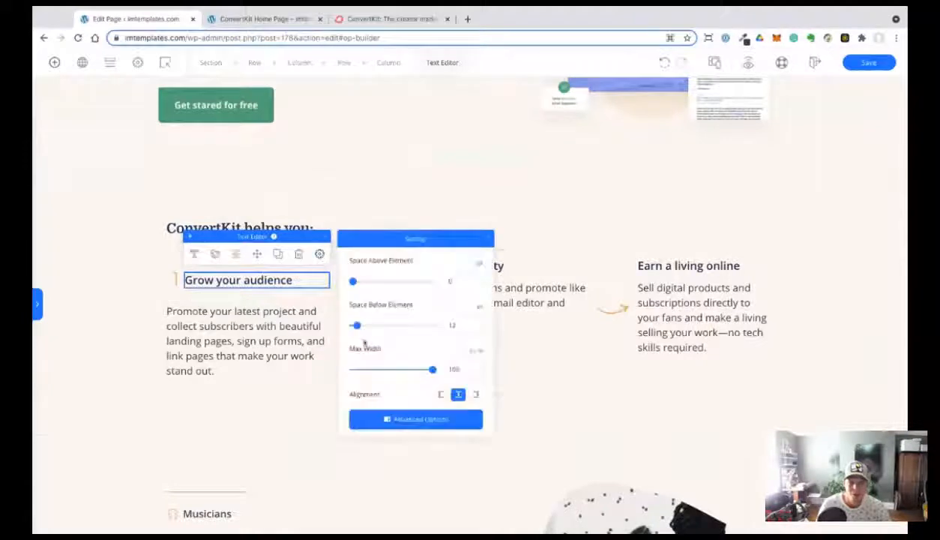
drag(357, 323, 348, 322)
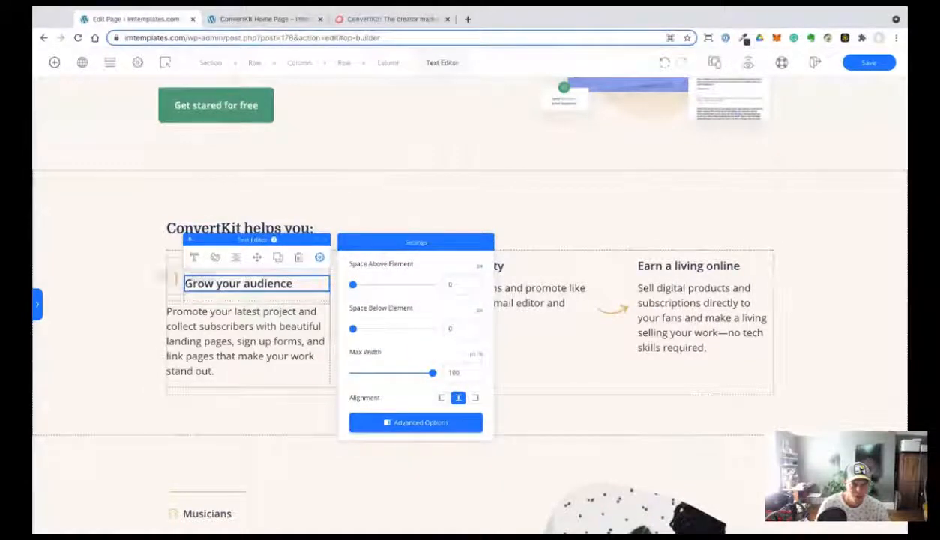
click(175, 279)
click(237, 247)
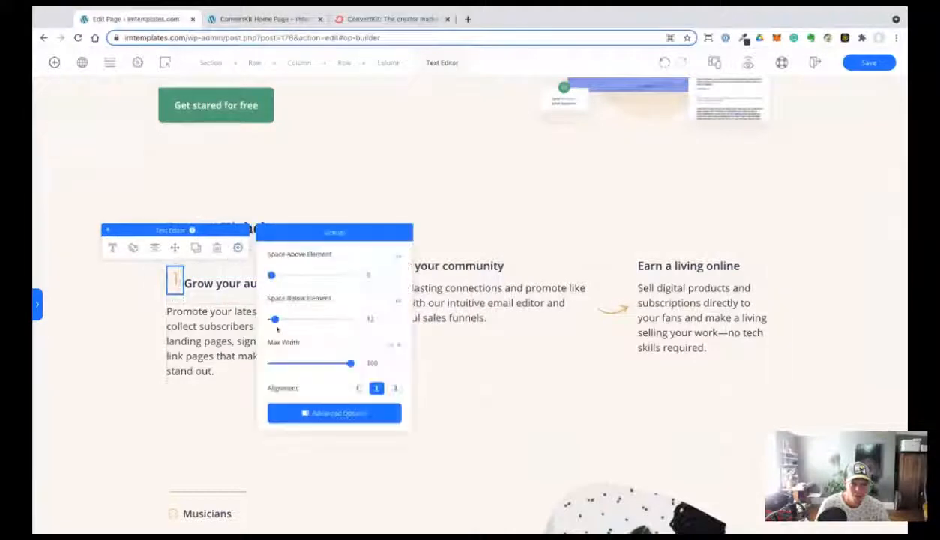
click(113, 318)
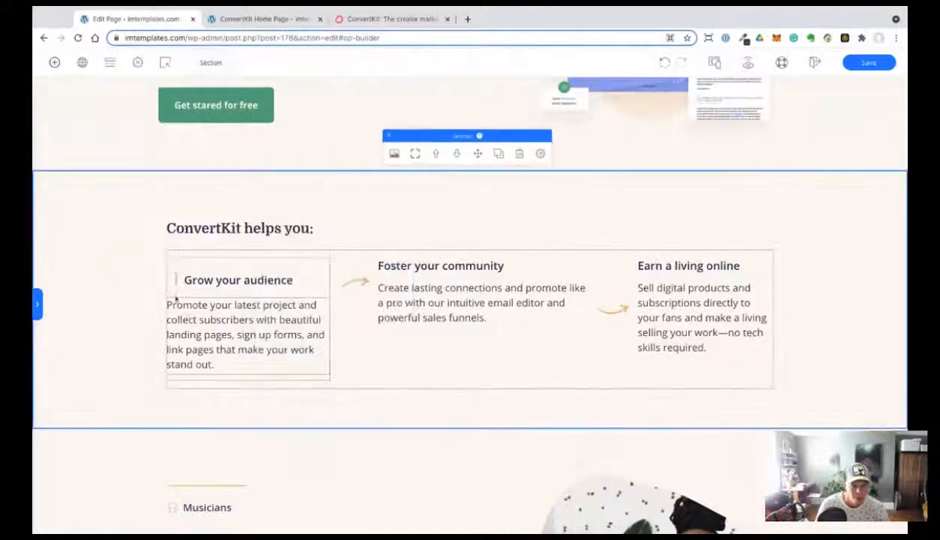
click(219, 291)
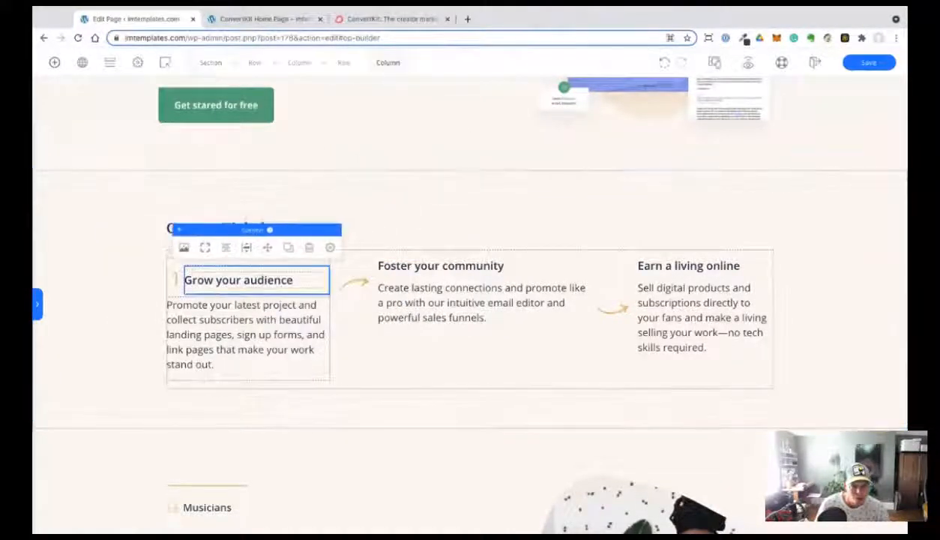
click(232, 291)
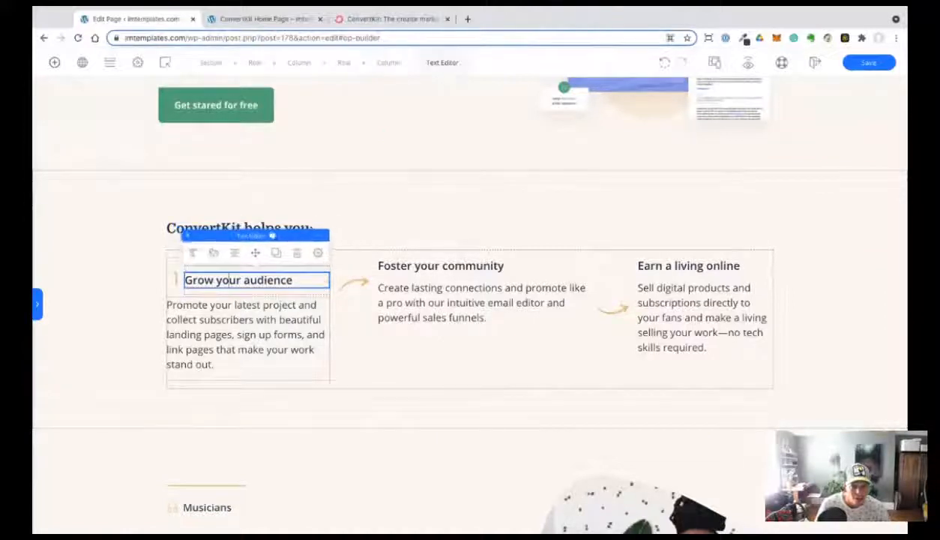
click(231, 291)
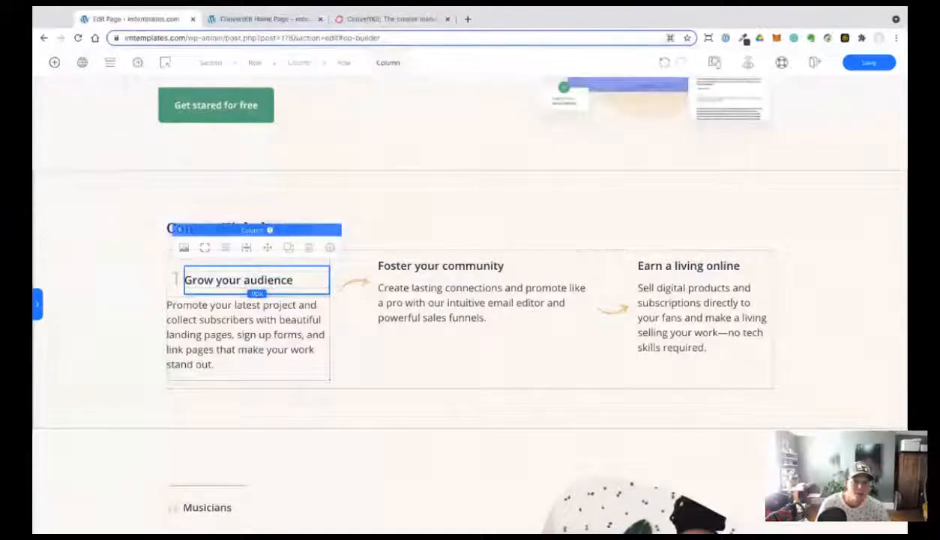
click(110, 294)
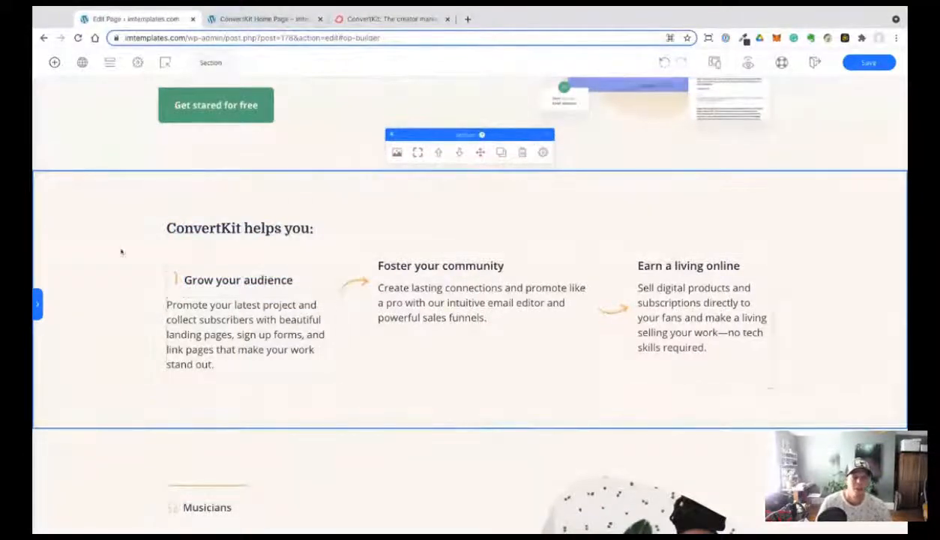
Check the page preview and the original site, and tighten the spacing above and below the first column's numeral and heading row.
click(251, 23)
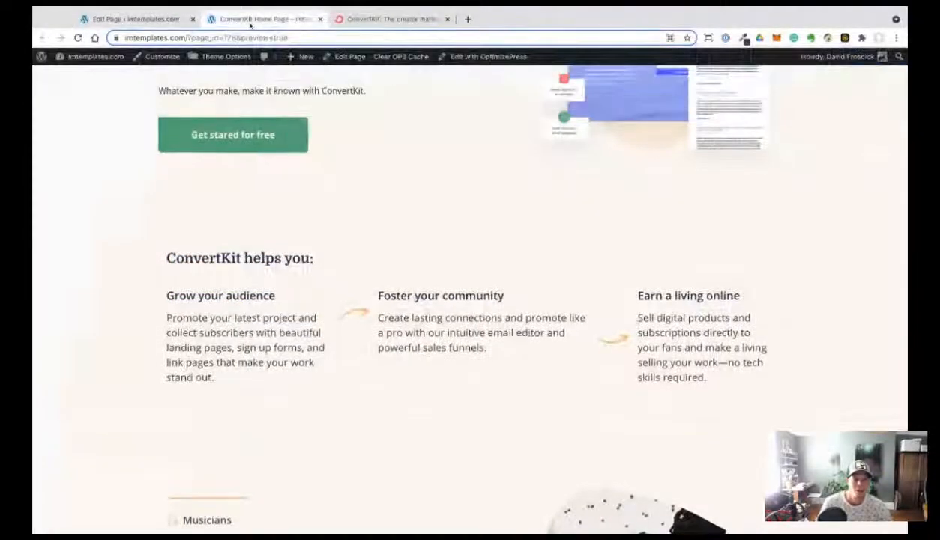
click(353, 20)
click(135, 19)
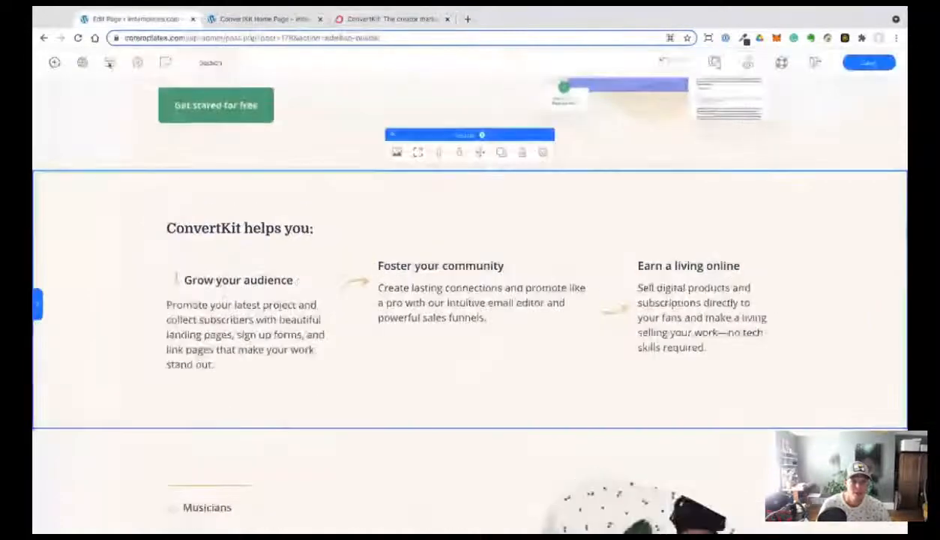
click(179, 296)
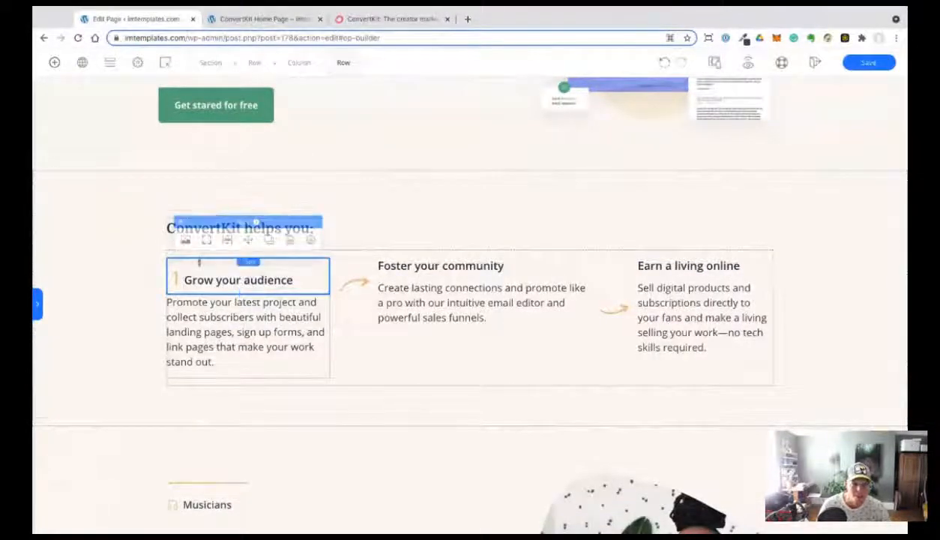
click(109, 263)
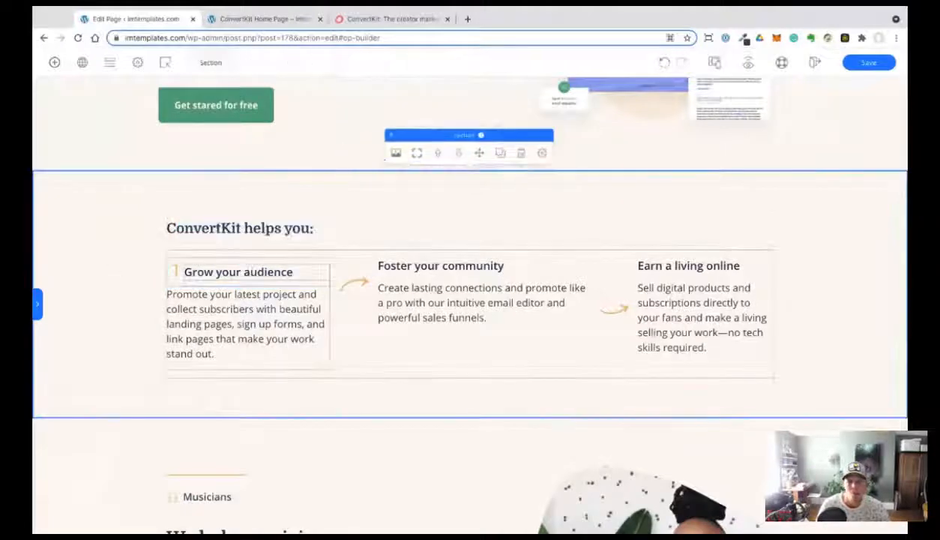
Duplicate the numeral and heading row and place copies above "Foster your community" and "Earn a living online".
click(322, 260)
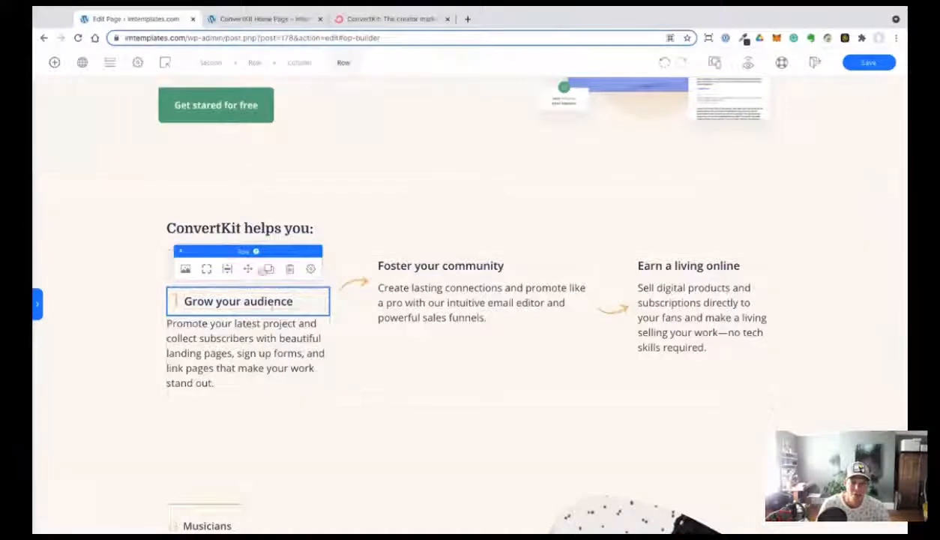
drag(249, 268, 428, 254)
click(504, 243)
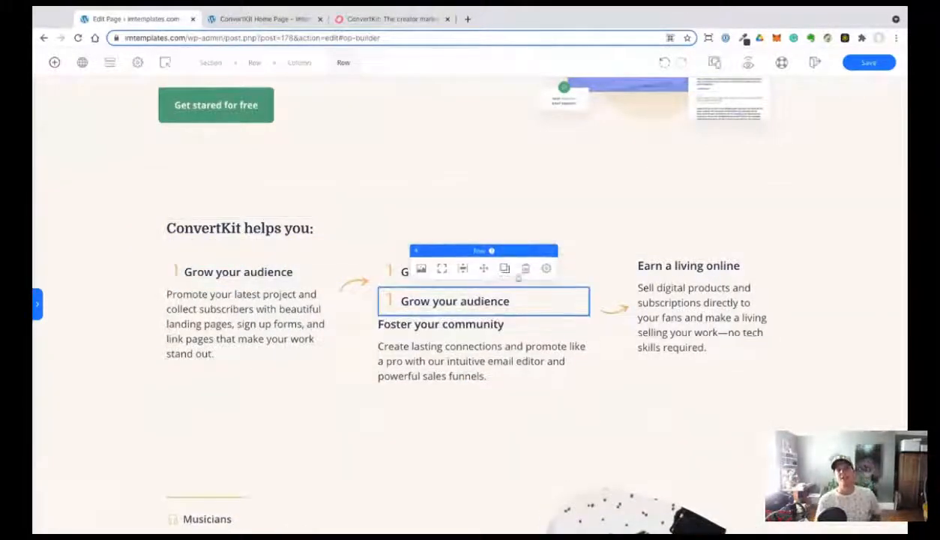
drag(484, 268, 661, 271)
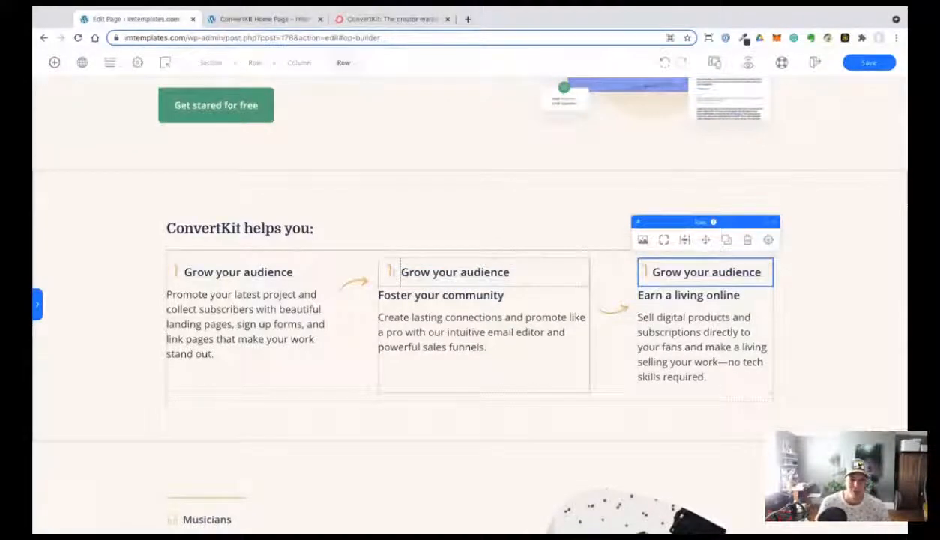
Change the copied numerals to "2" in the second column and "3" in the third column.
click(389, 272)
scroll(389, 273, up, 1)
double_click(388, 280)
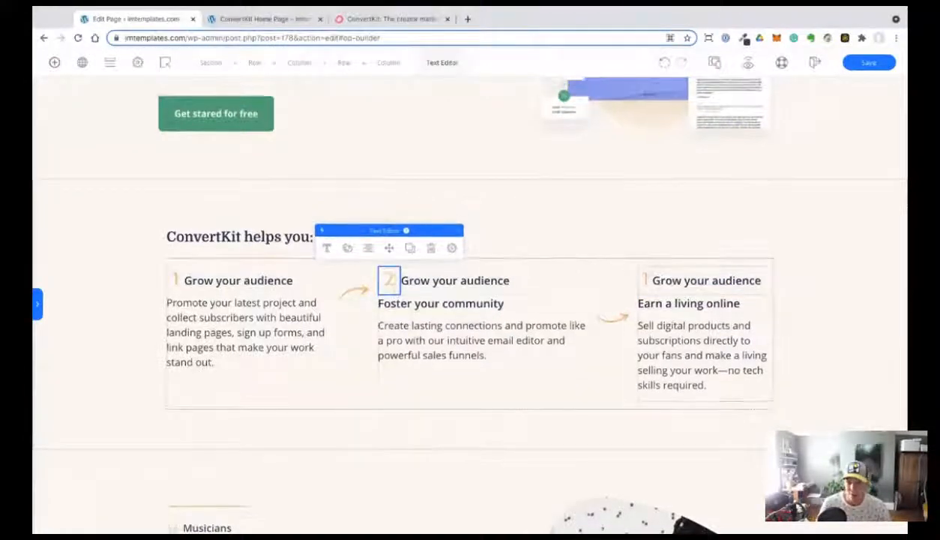
text(2)
click(645, 280)
scroll(645, 280, up, 1)
double_click(645, 289)
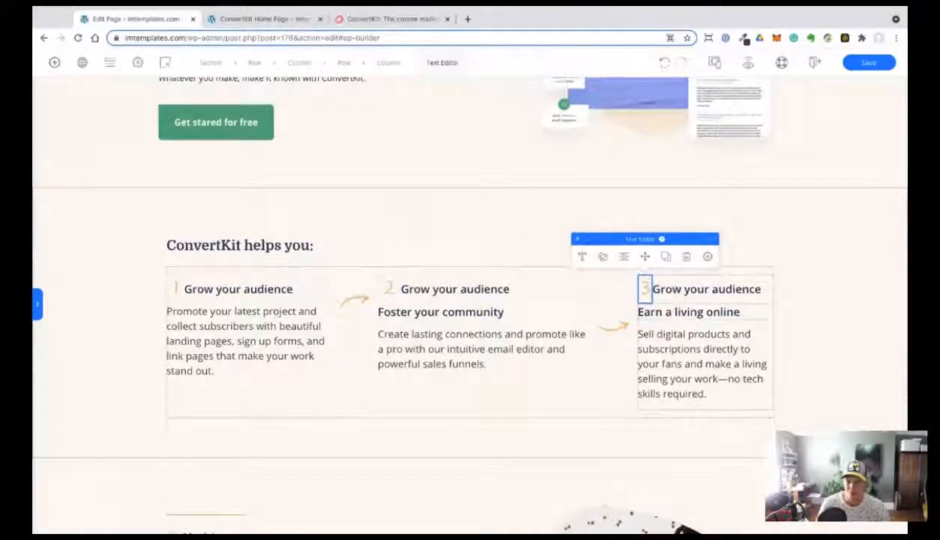
Delete the copied "Grow your audience" heading in the second column and move "Foster your community" beside the numeral 2.
text(3)
click(429, 312)
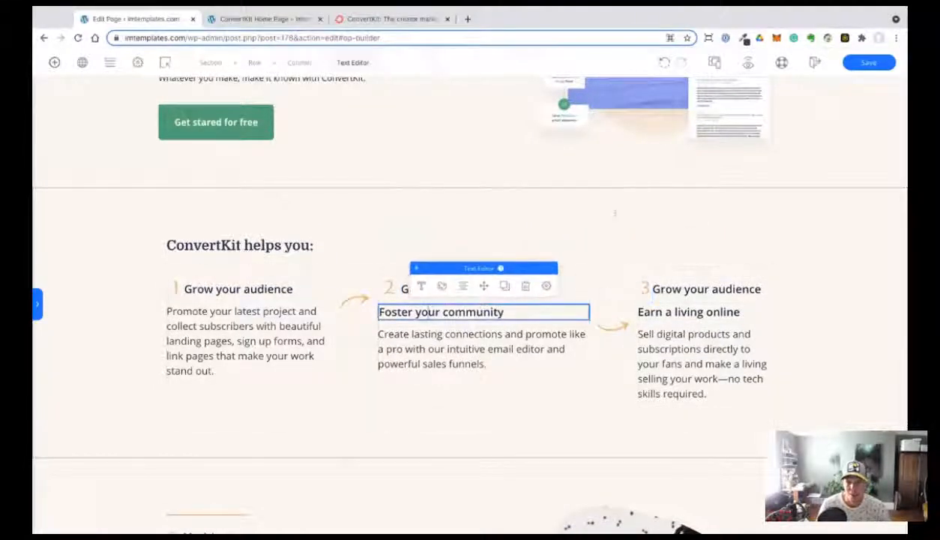
key(Escape)
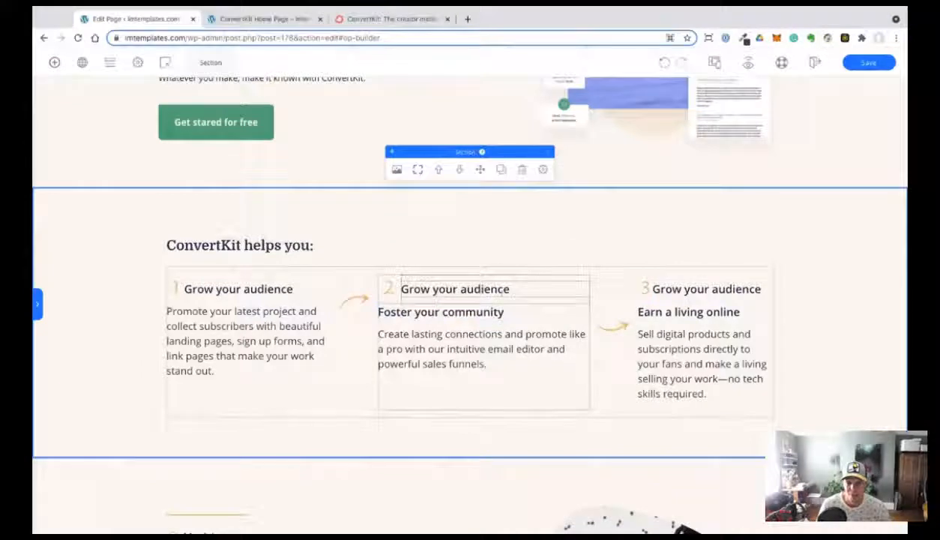
click(480, 289)
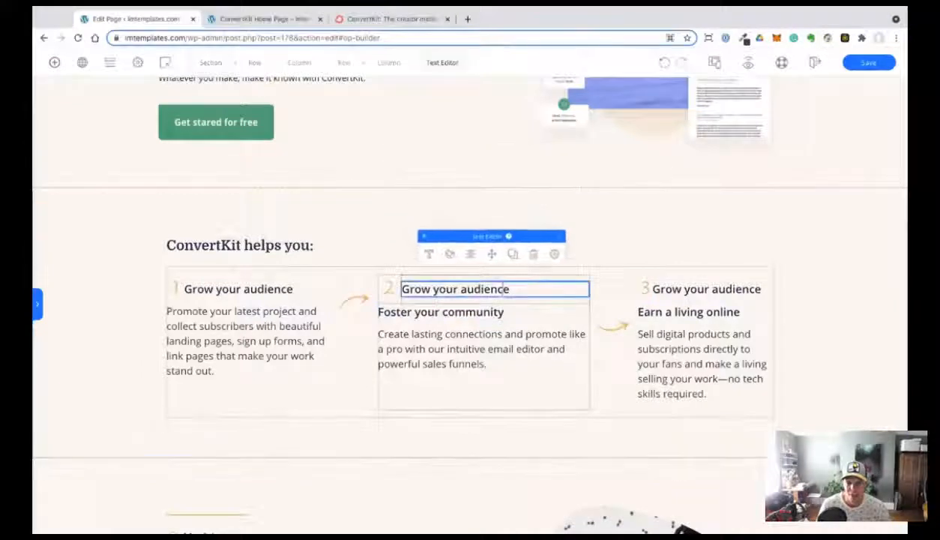
click(537, 264)
click(474, 313)
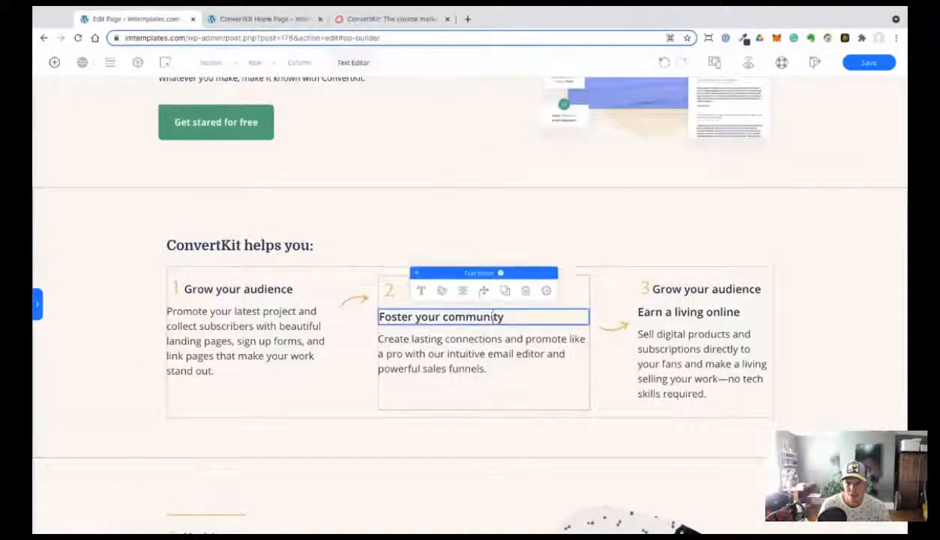
drag(483, 290, 483, 291)
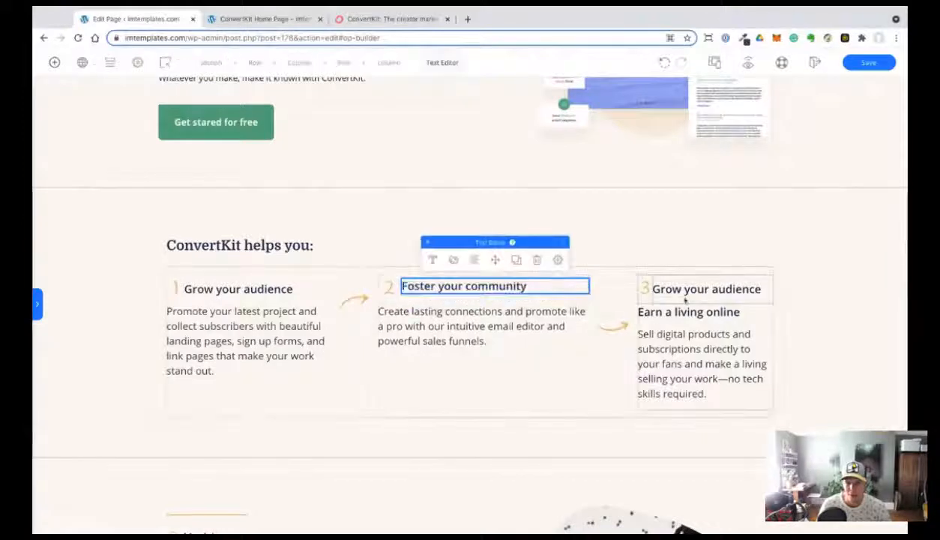
Delete the copied "Grow your audience" heading in the third column and move "Earn a living online" beside the numeral 3.
click(698, 289)
click(742, 260)
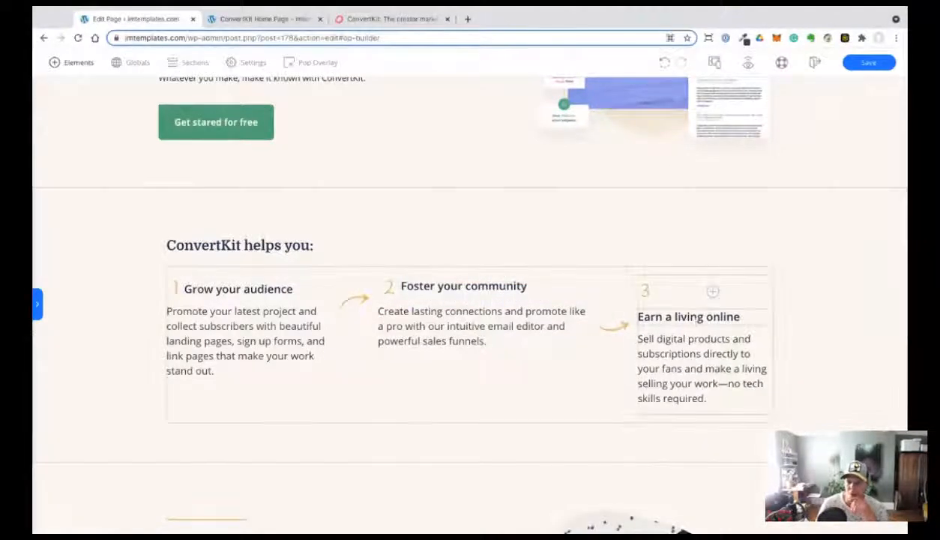
click(703, 304)
mouse_move(703, 289)
mouse_down()
mouse_move(725, 275)
mouse_move(705, 284)
mouse_up()
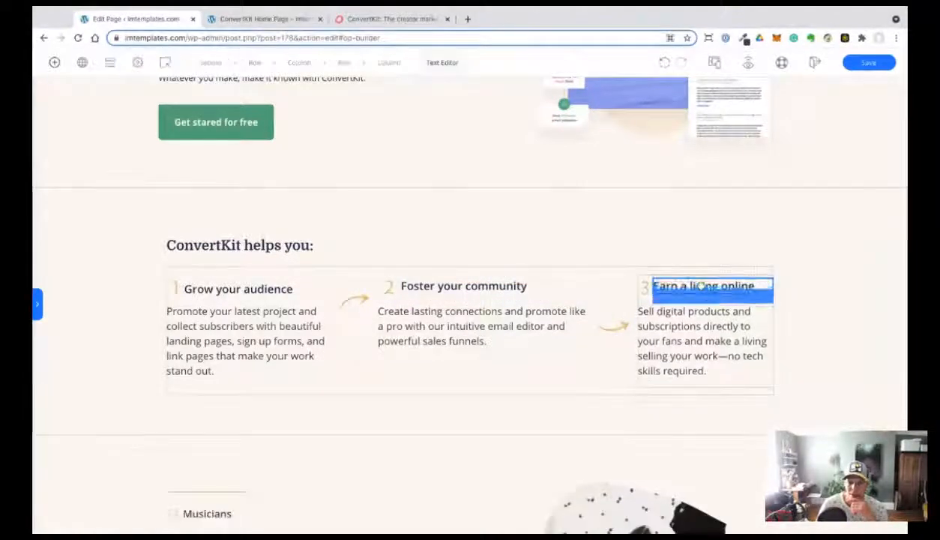
Set the space below the "Foster your community" and "Earn a living online" headings to 0.
click(507, 285)
click(558, 259)
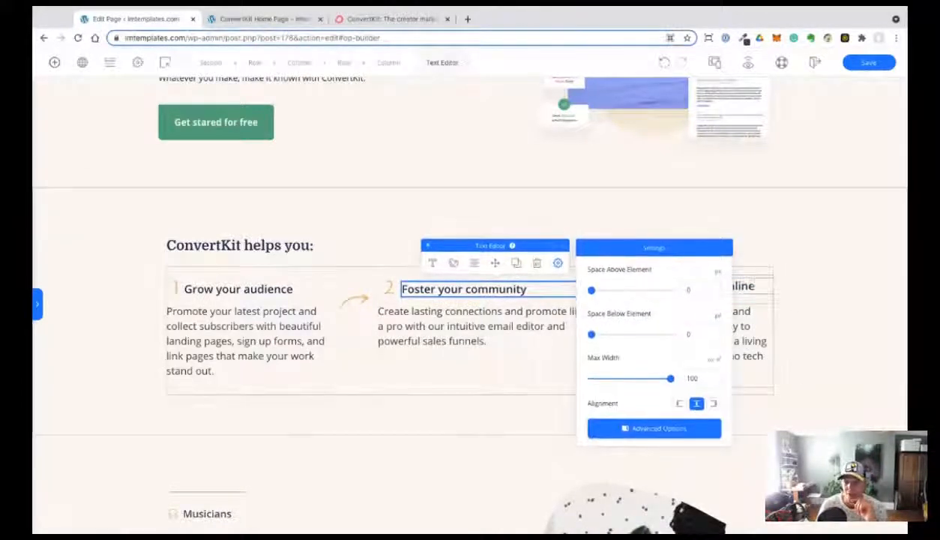
click(703, 286)
click(776, 260)
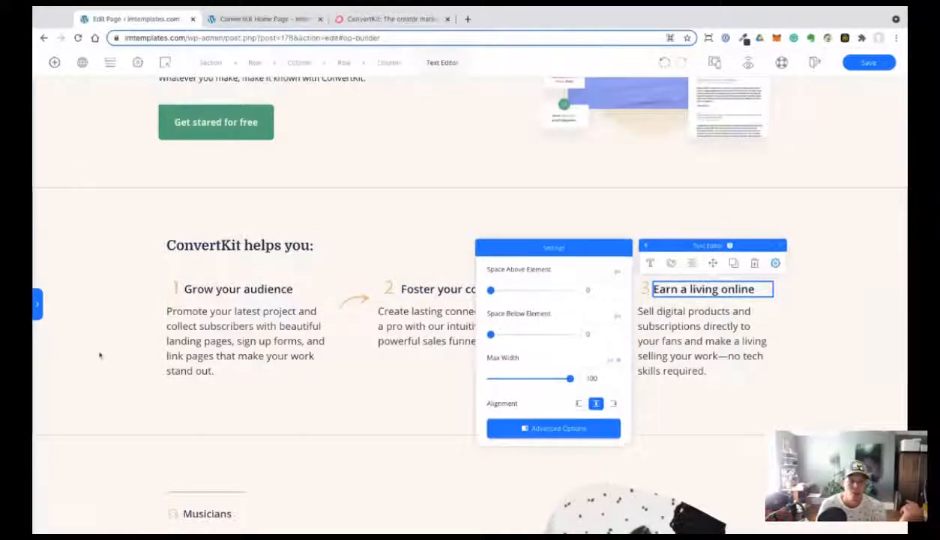
click(461, 276)
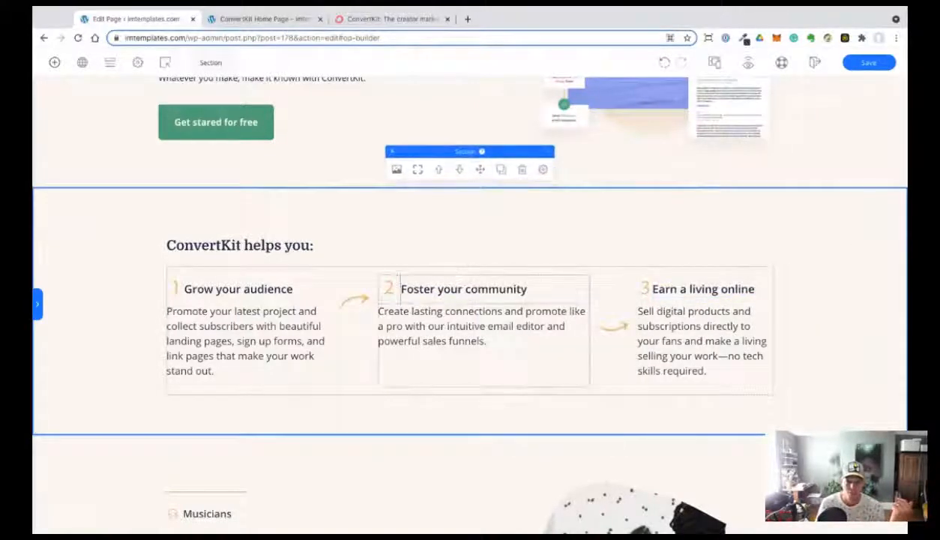
Left-align the numerals 1, 2 and 3 within their narrow columns.
click(389, 289)
click(369, 258)
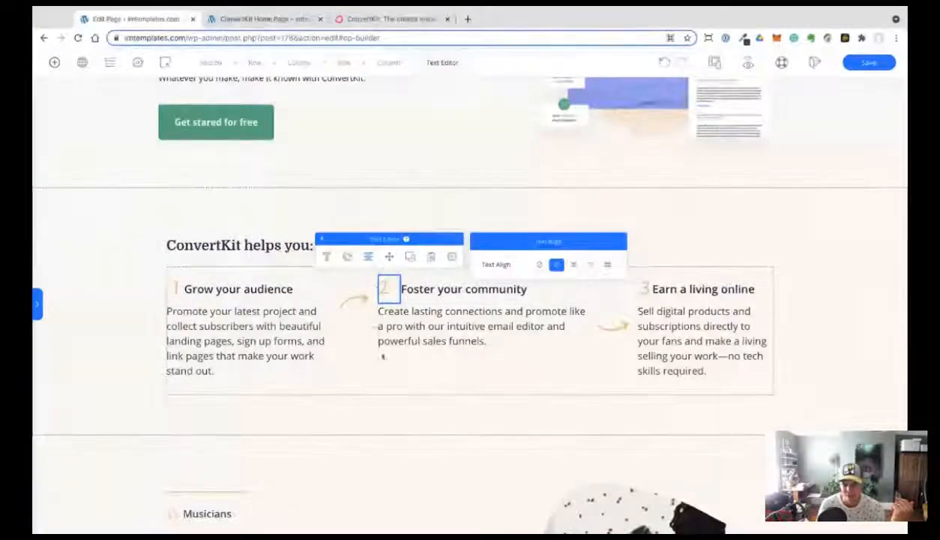
click(174, 288)
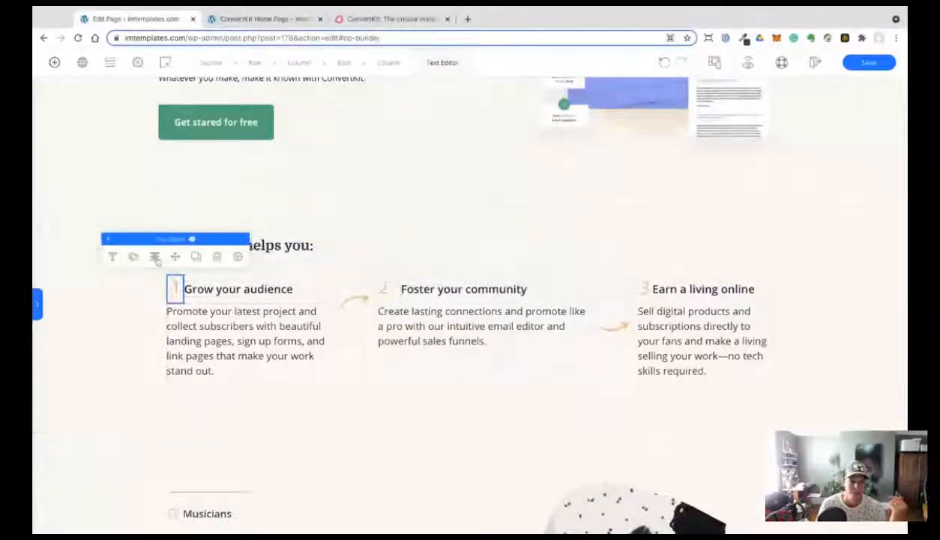
click(154, 257)
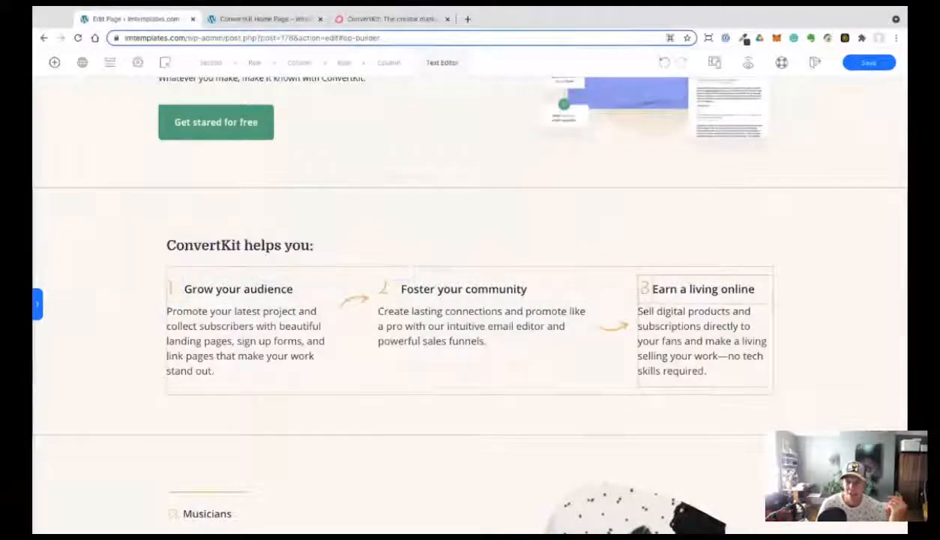
click(643, 289)
click(624, 257)
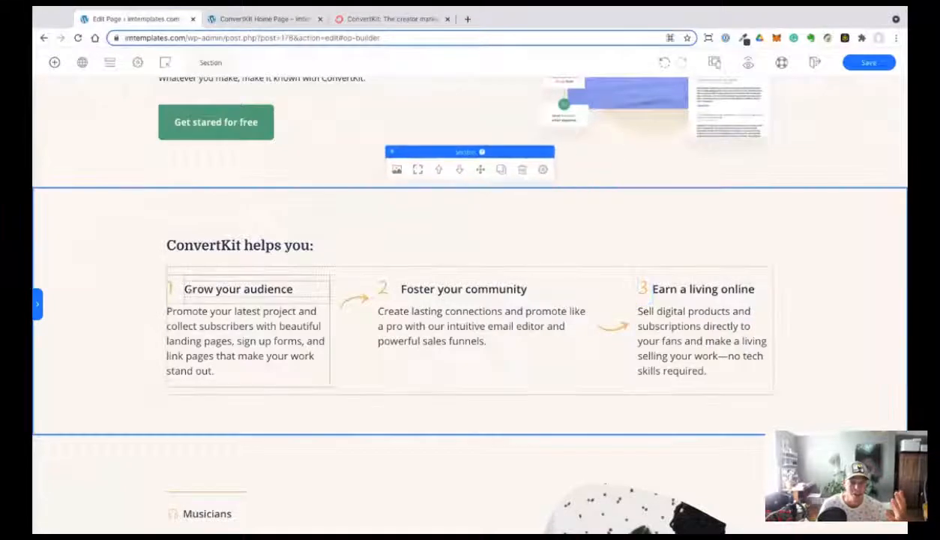
Narrow the columns holding numerals 1 (to about 7.3%) and 2 so their headings sit closer, and save the page.
click(184, 291)
click(180, 295)
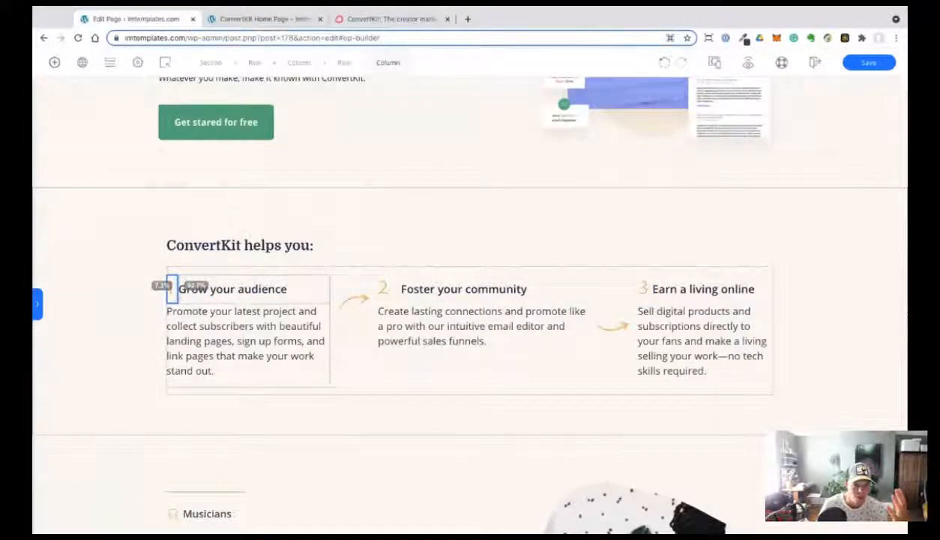
click(405, 292)
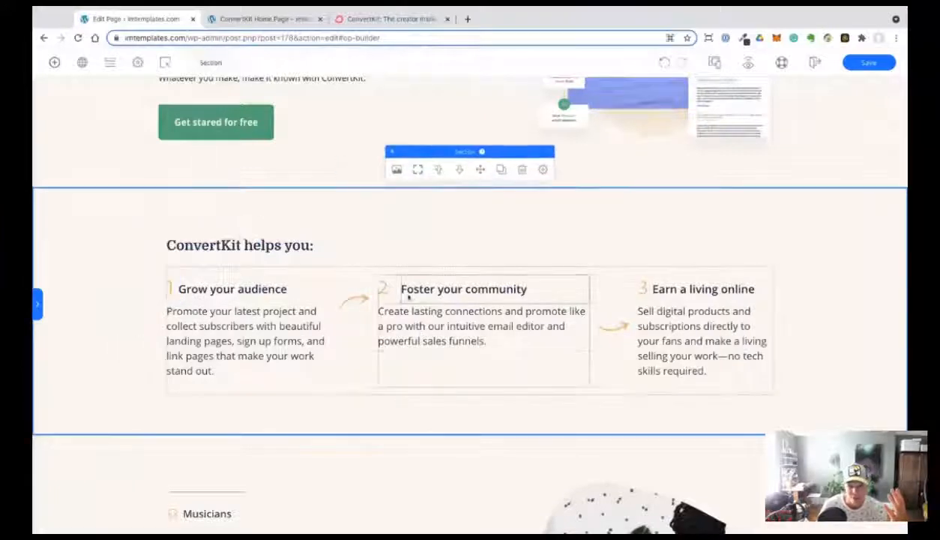
click(390, 291)
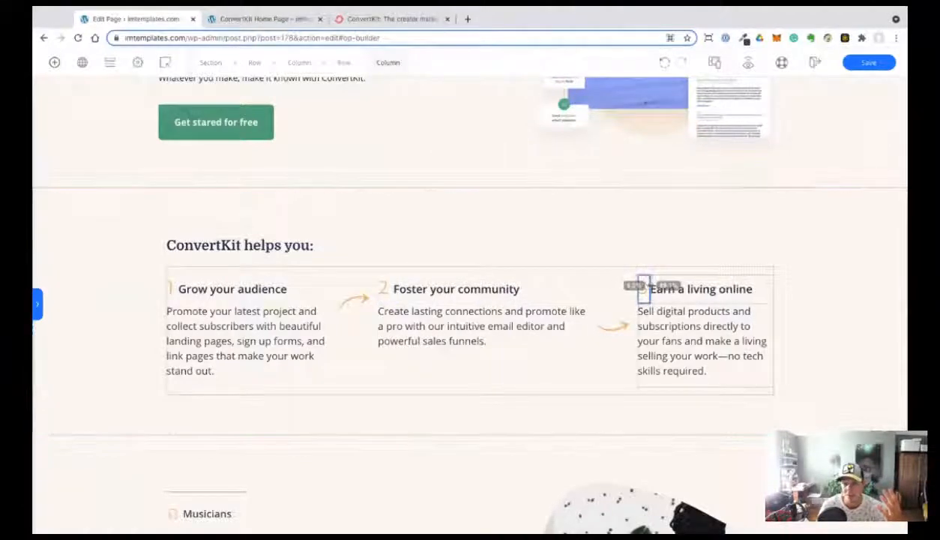
click(811, 269)
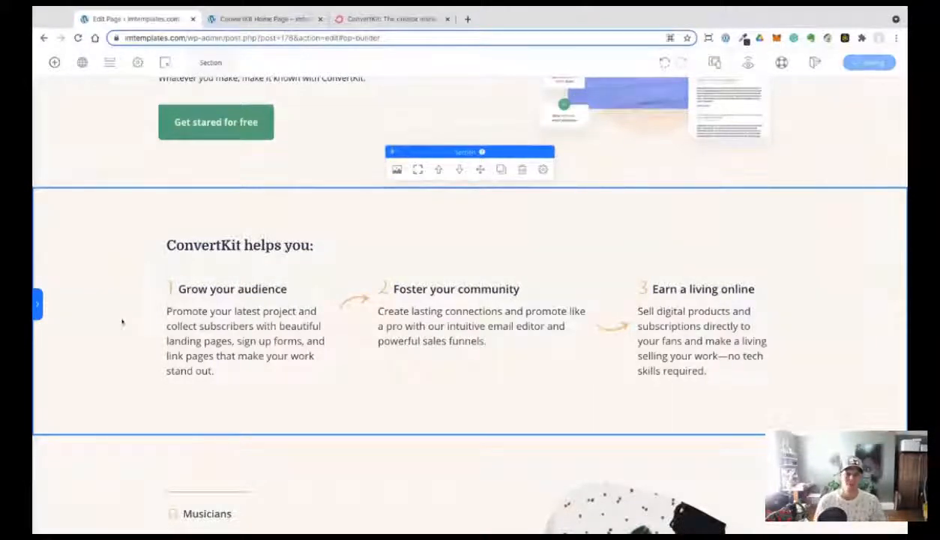
Open a fresh preview of the page, close the outdated one, and compare the numbered columns with the original ConvertKit site.
scroll(122, 323, down, 2)
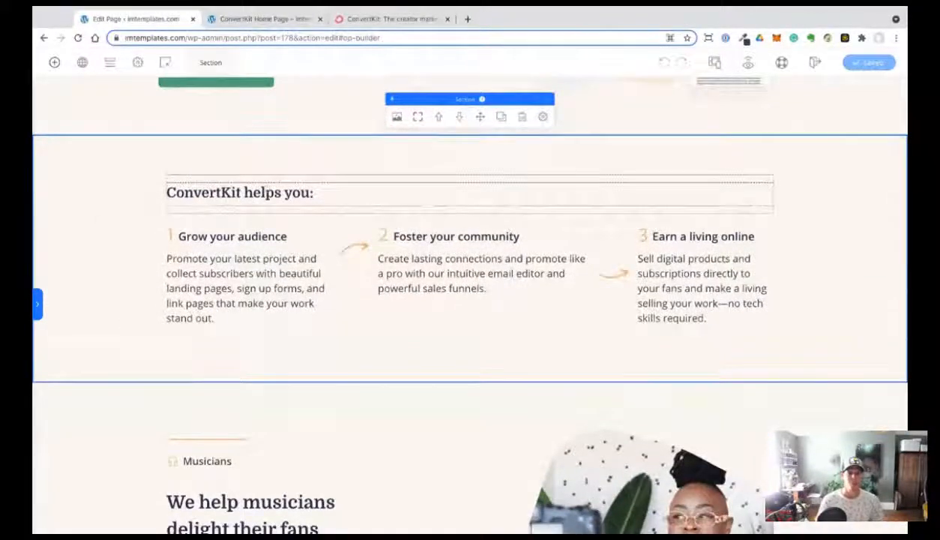
click(748, 64)
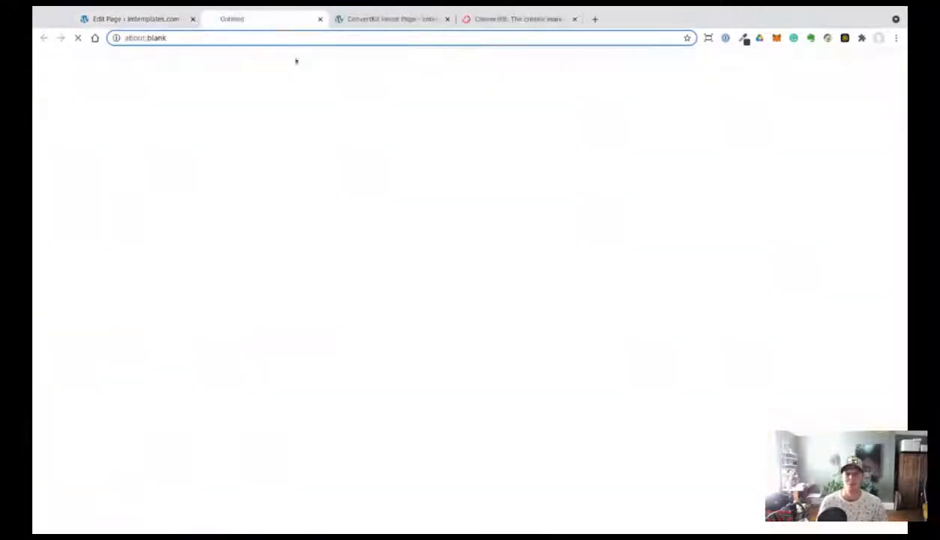
click(443, 21)
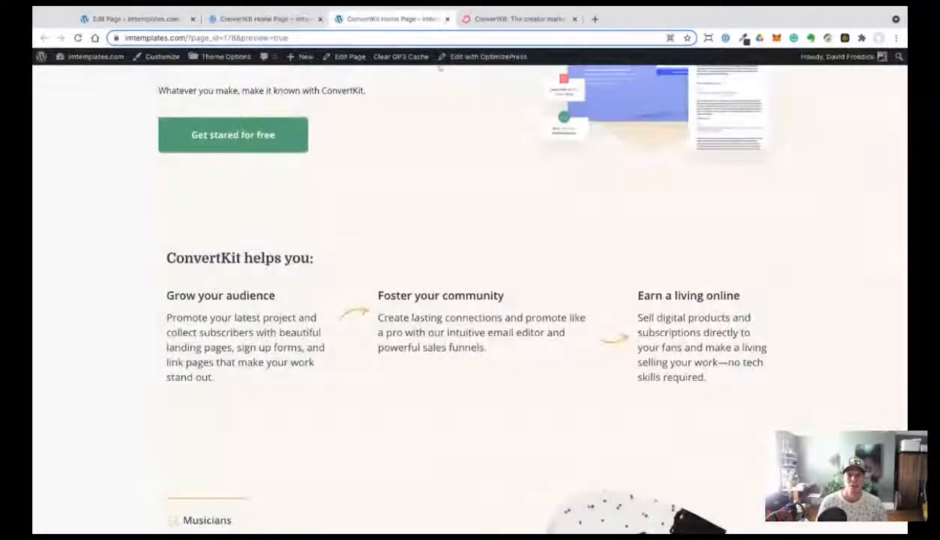
key(super+w)
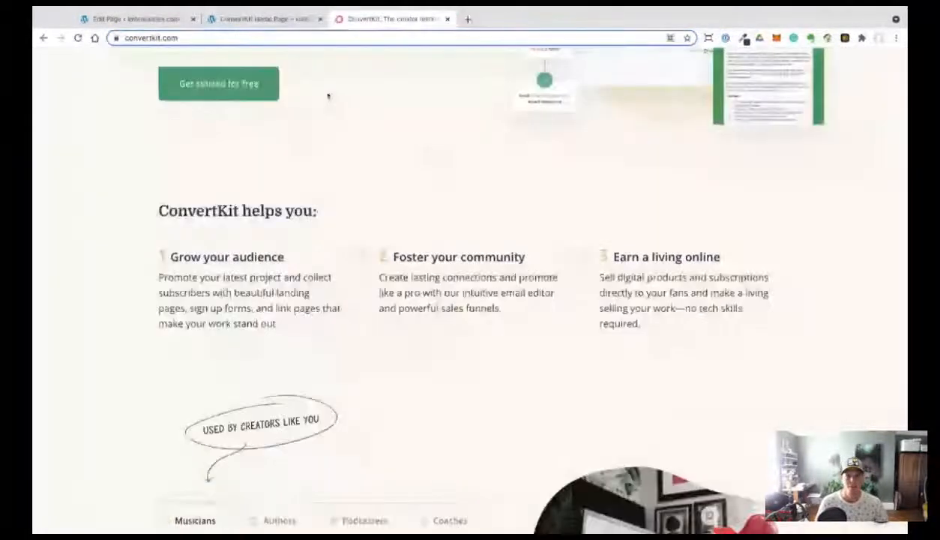
click(274, 21)
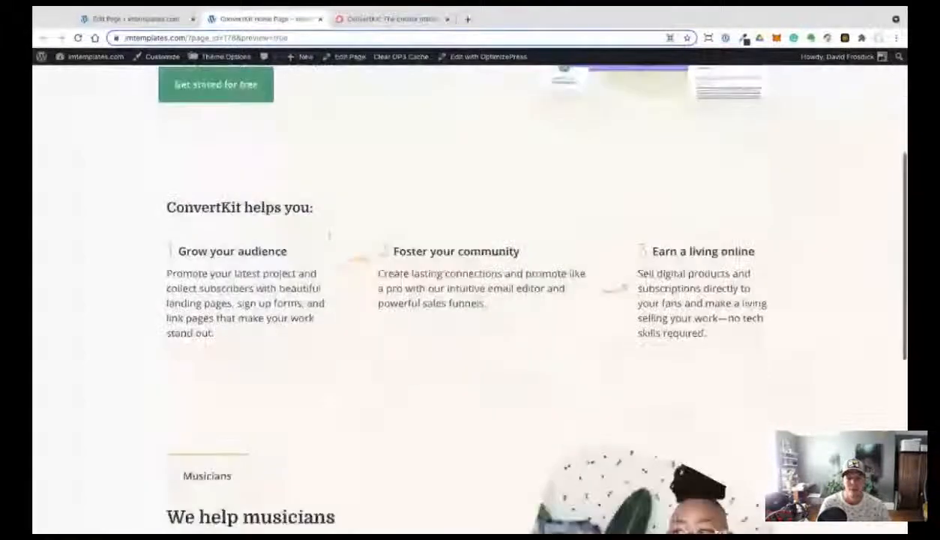
click(388, 20)
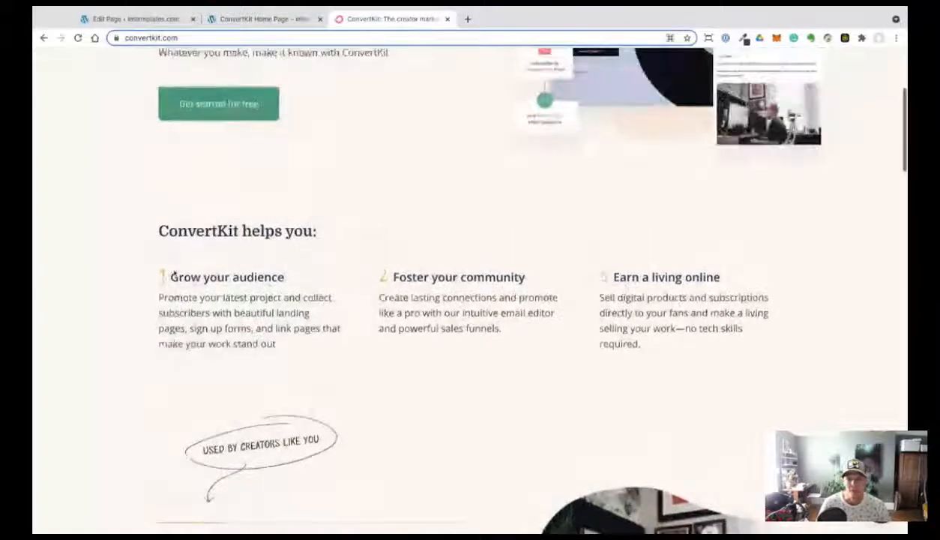
click(243, 24)
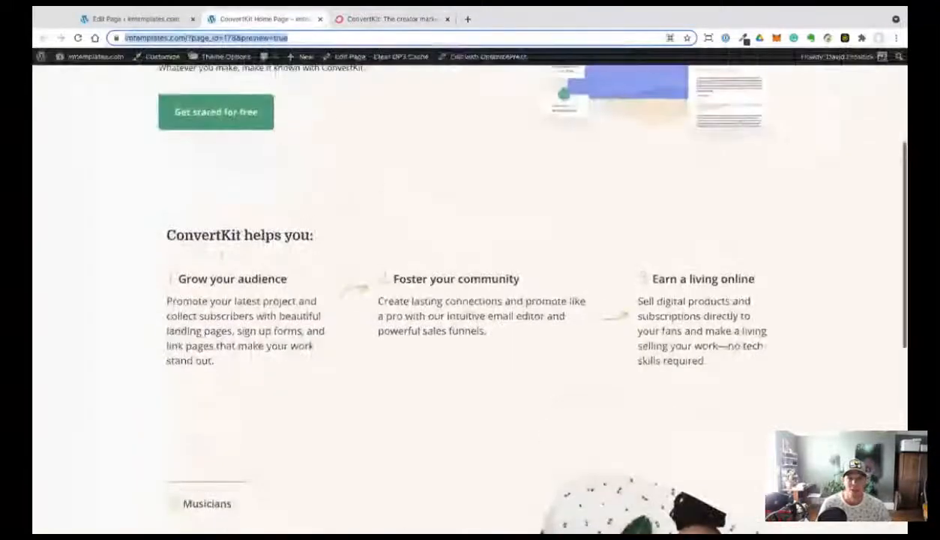
click(366, 21)
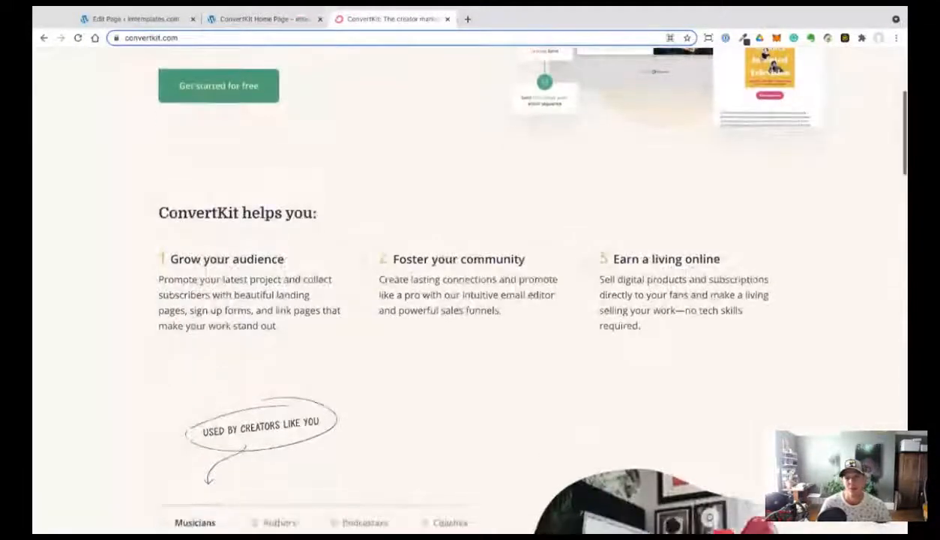
click(253, 18)
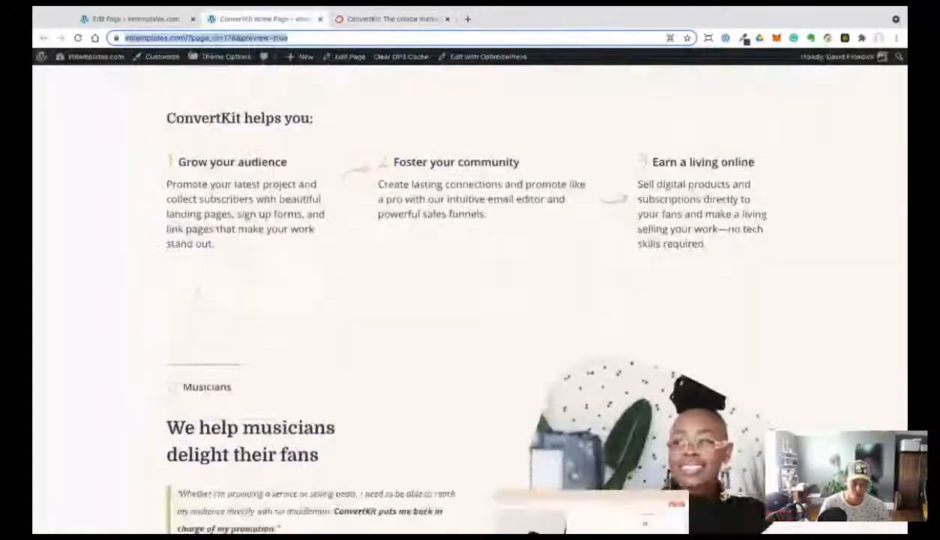
Review the whole preview and examine the original site's "More than 428,152 creators reaching 253 million fans" section, selecting its heading.
scroll(469, 300, down, 1)
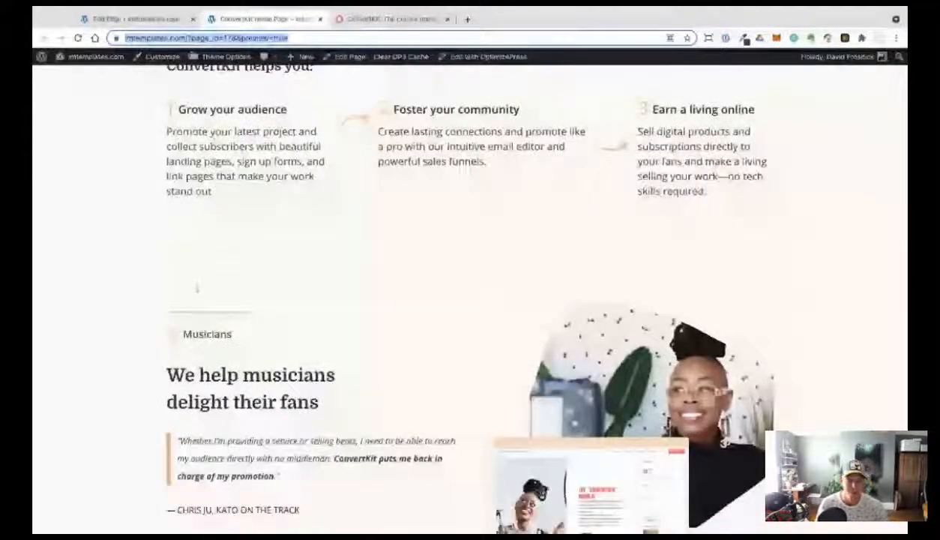
scroll(392, 315, down, 4)
scroll(392, 315, up, 11)
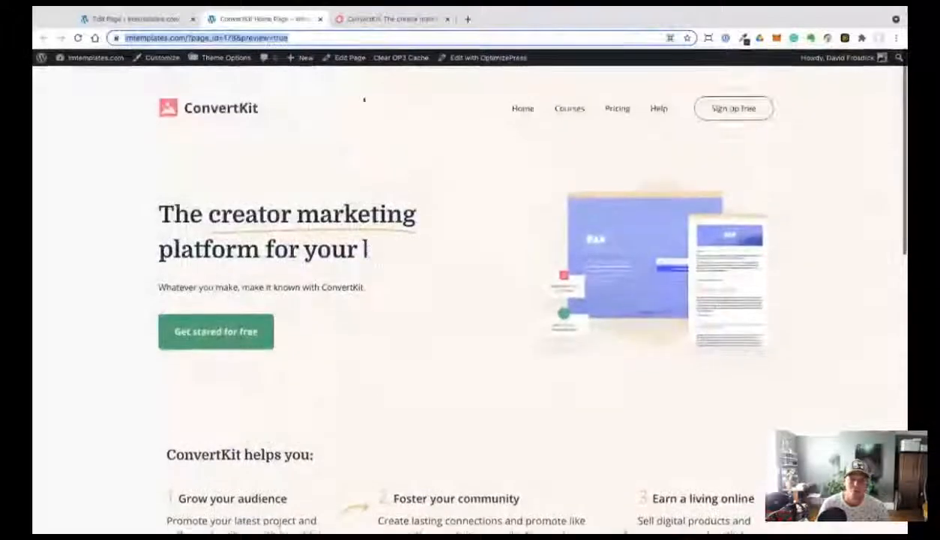
scroll(378, 219, down, 6)
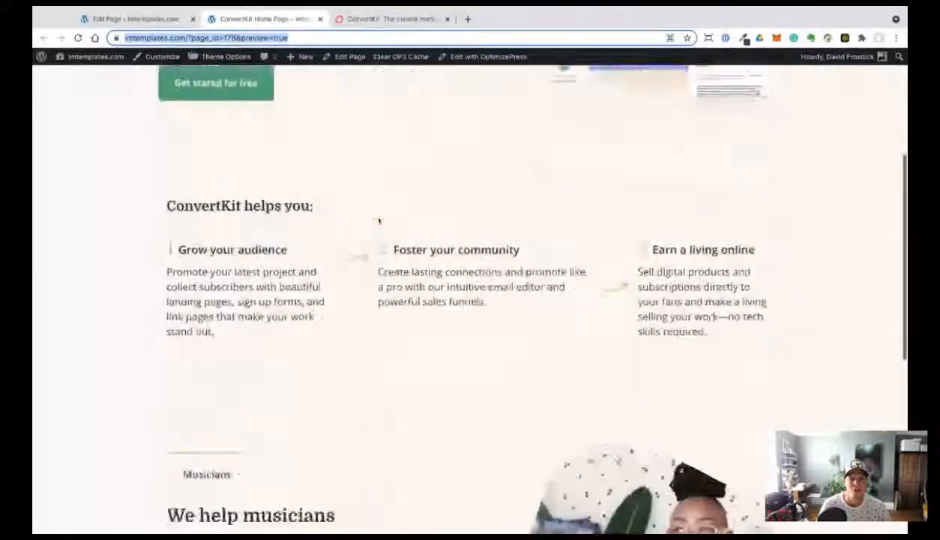
key(ctrl+Tab)
scroll(426, 231, down, 7)
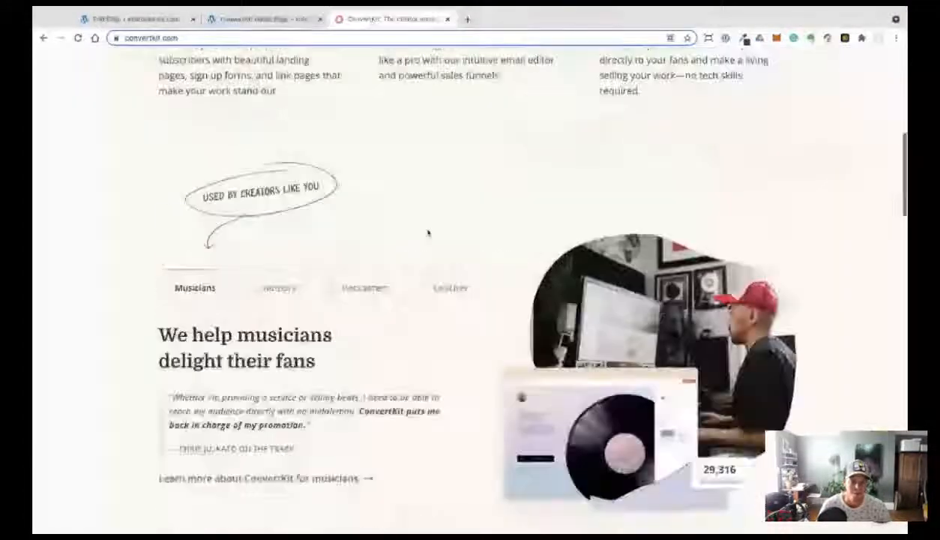
scroll(427, 233, up, 1)
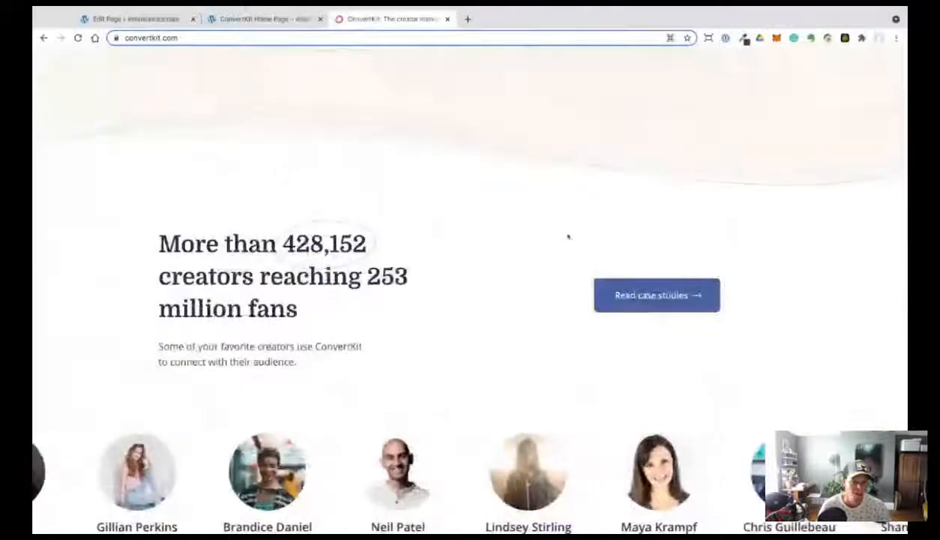
scroll(419, 308, down, 2)
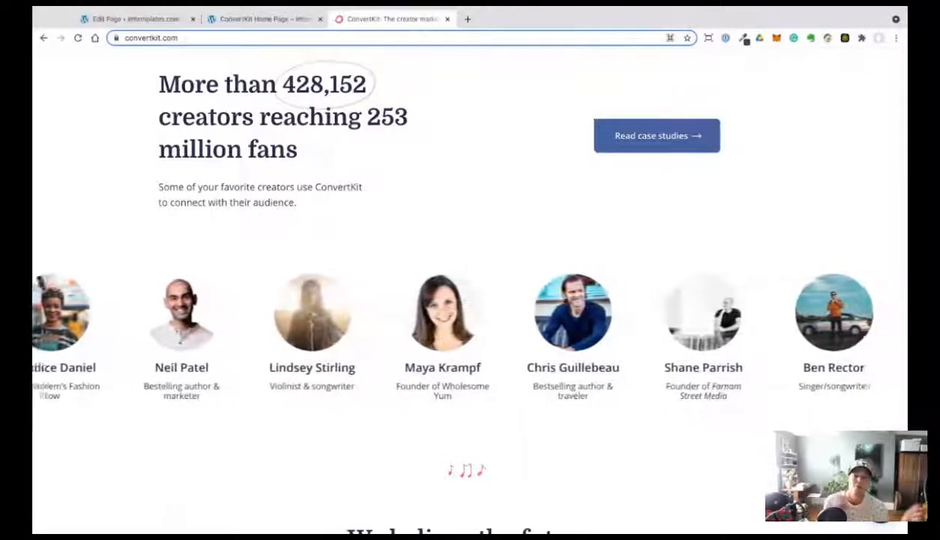
scroll(354, 258, up, 2)
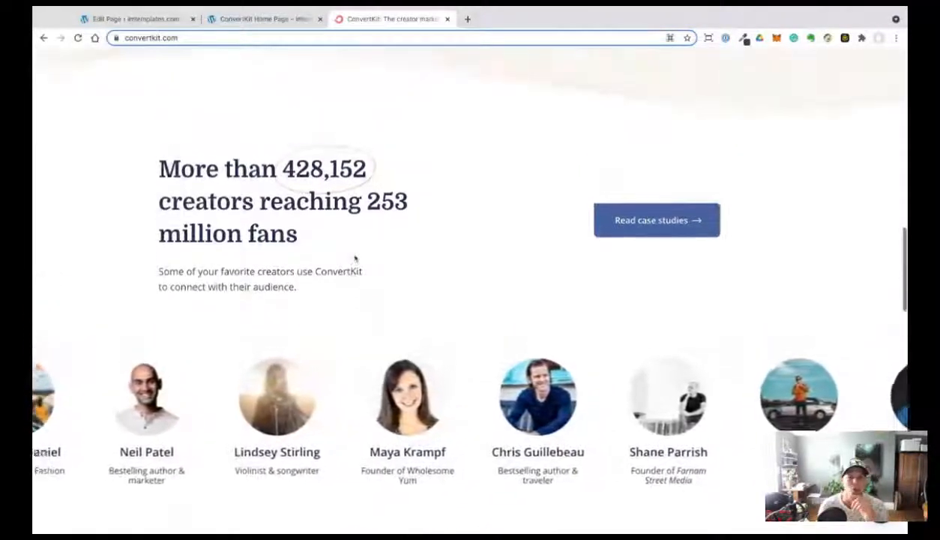
triple_click(308, 173)
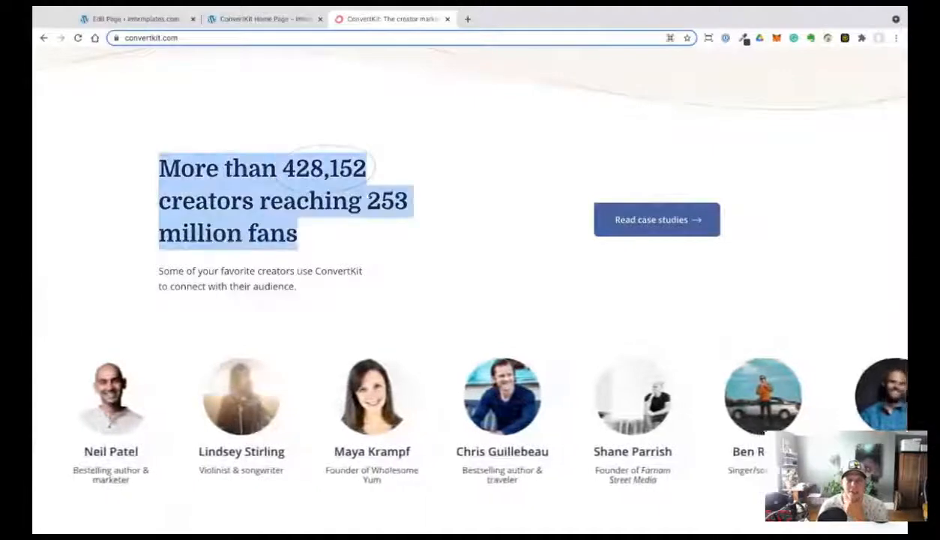
Examine the original site's creators section with its case studies button and portrait row, and glance at the recreated page's preview for comparison.
click(307, 173)
scroll(345, 92, down, 2)
scroll(346, 92, up, 1)
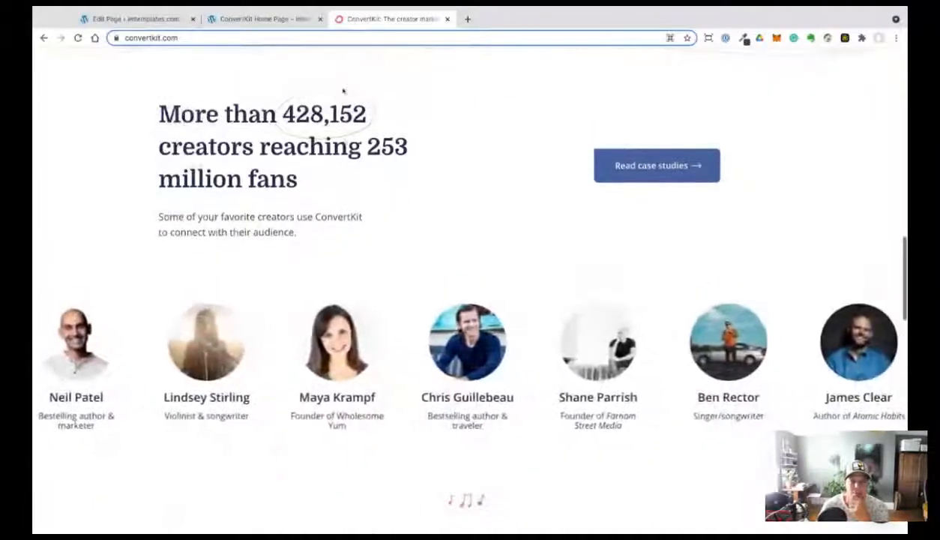
scroll(258, 294, down, 2)
key(Home)
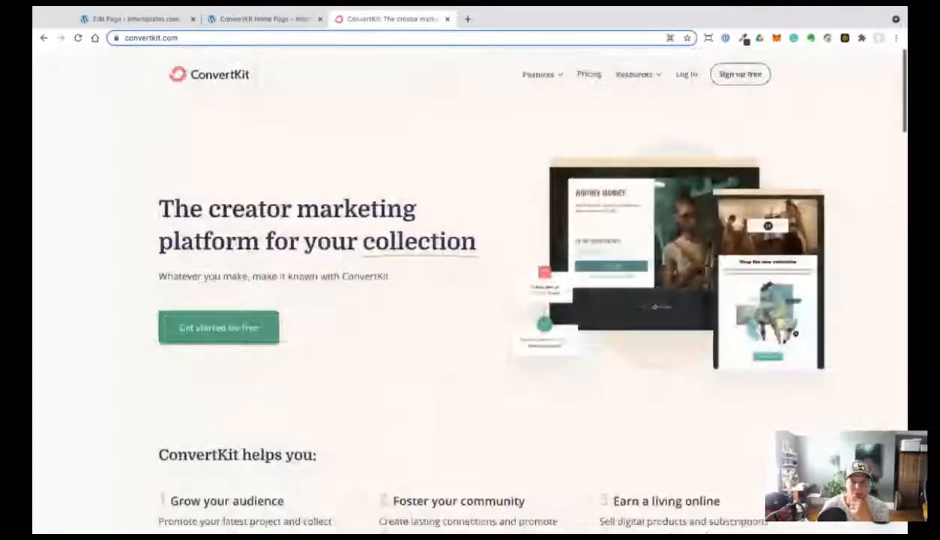
key(ctrl+shift+Tab)
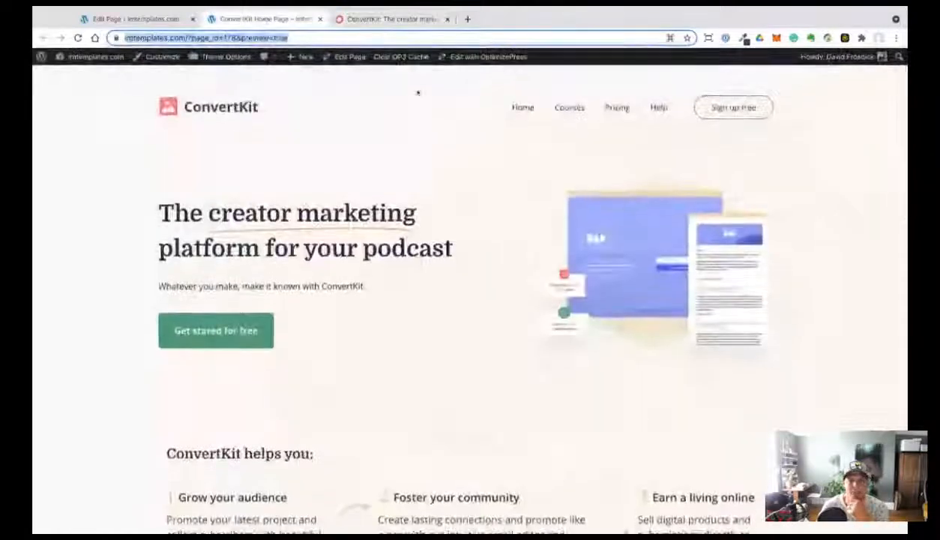
click(401, 25)
scroll(321, 202, down, 10)
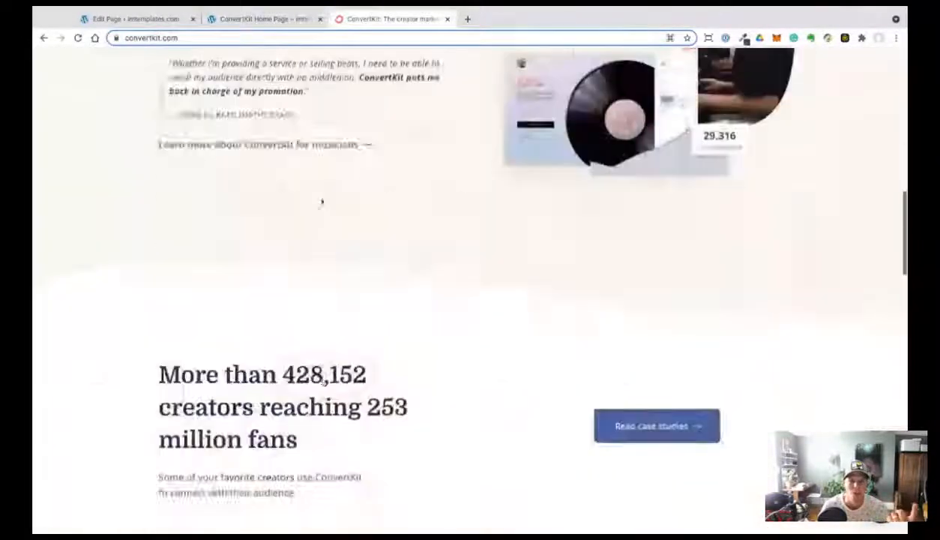
scroll(321, 185, up, 1)
scroll(321, 203, down, 2)
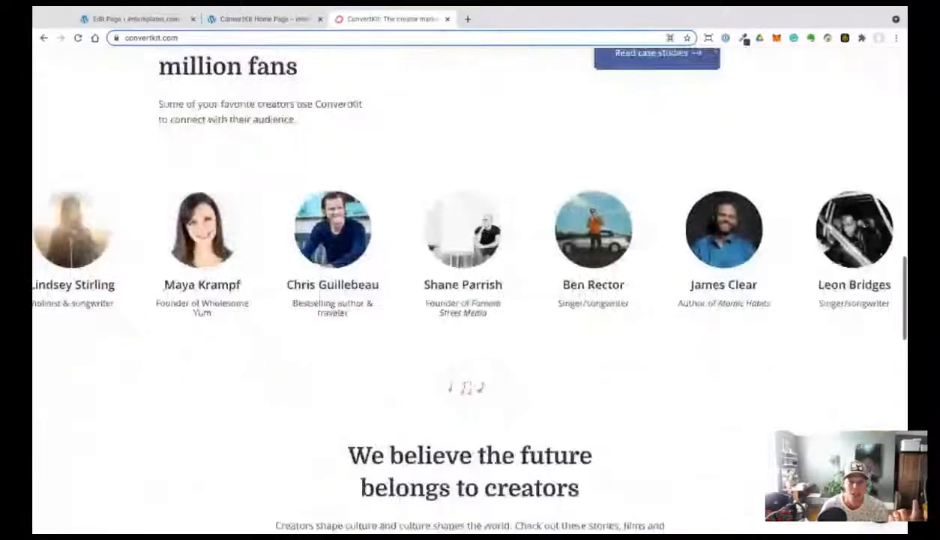
Examine the original site's "We believe the future belongs to creators" cards with their hover effects, the "Make it known" section and the footer.
scroll(321, 202, down, 4)
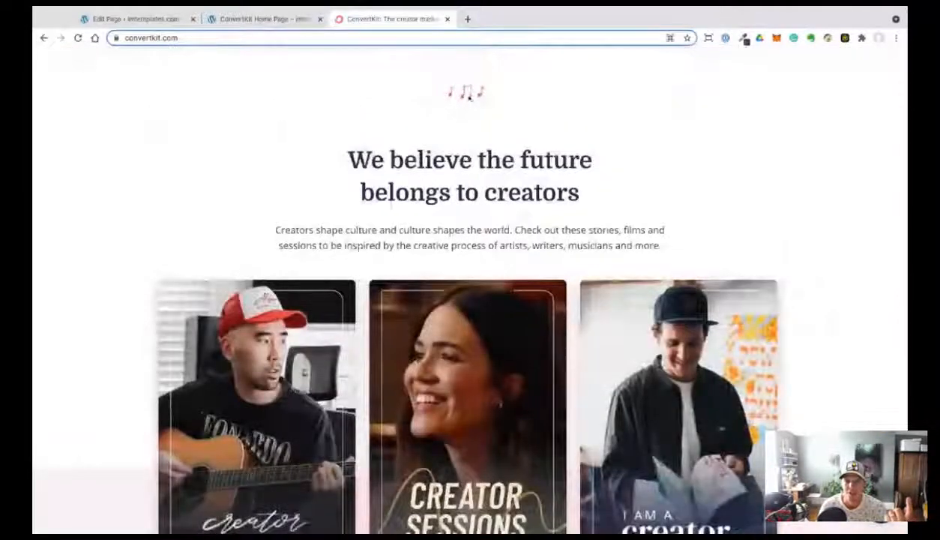
scroll(470, 300, down, 2)
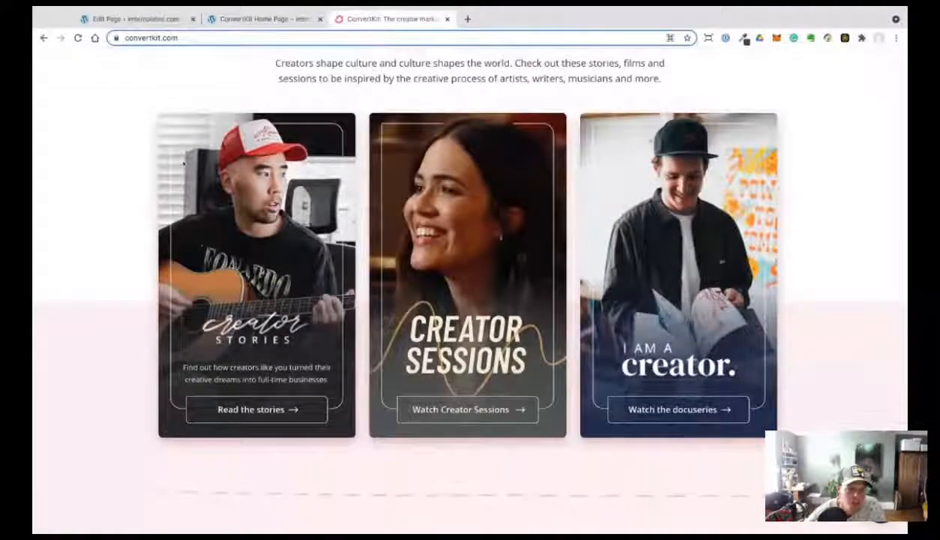
mouse_move(401, 180)
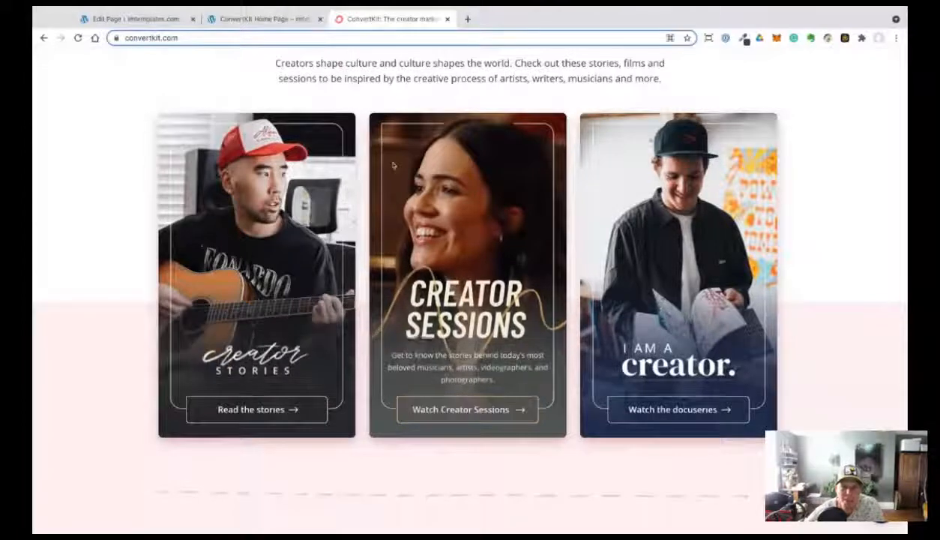
mouse_move(227, 203)
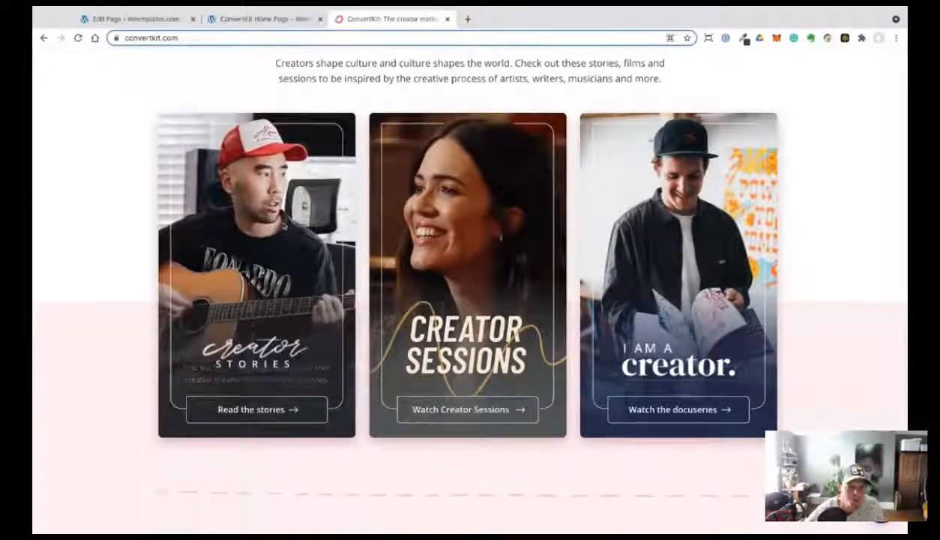
mouse_move(477, 206)
scroll(477, 206, down, 1)
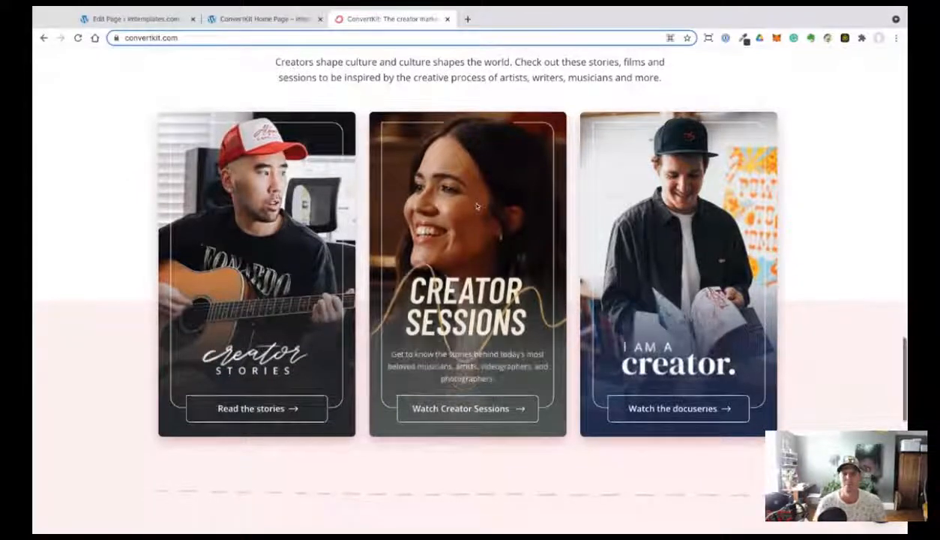
scroll(477, 207, down, 2)
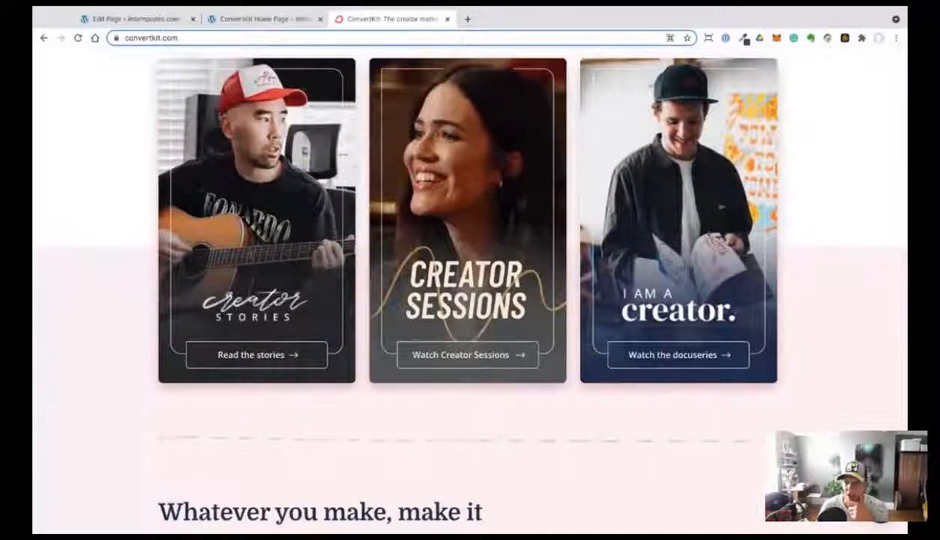
scroll(185, 285, down, 3)
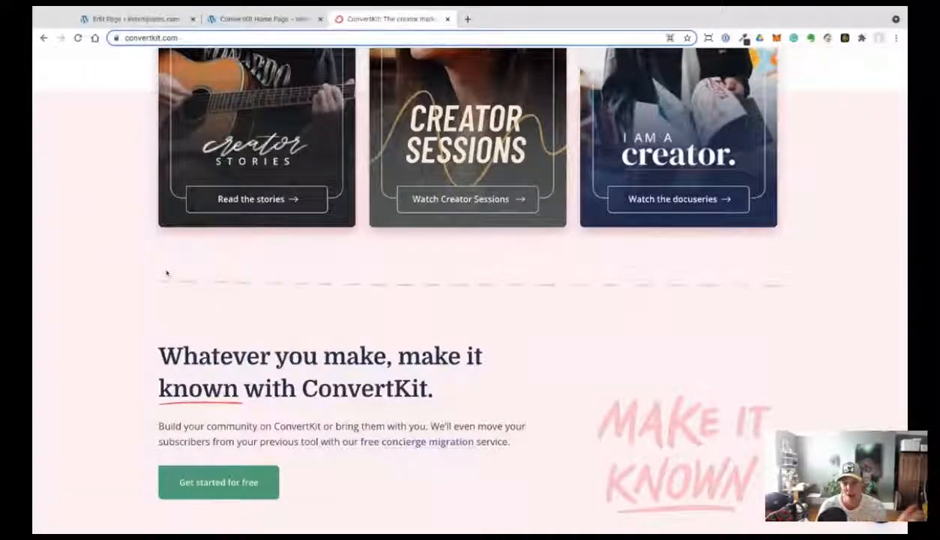
scroll(144, 278, down, 3)
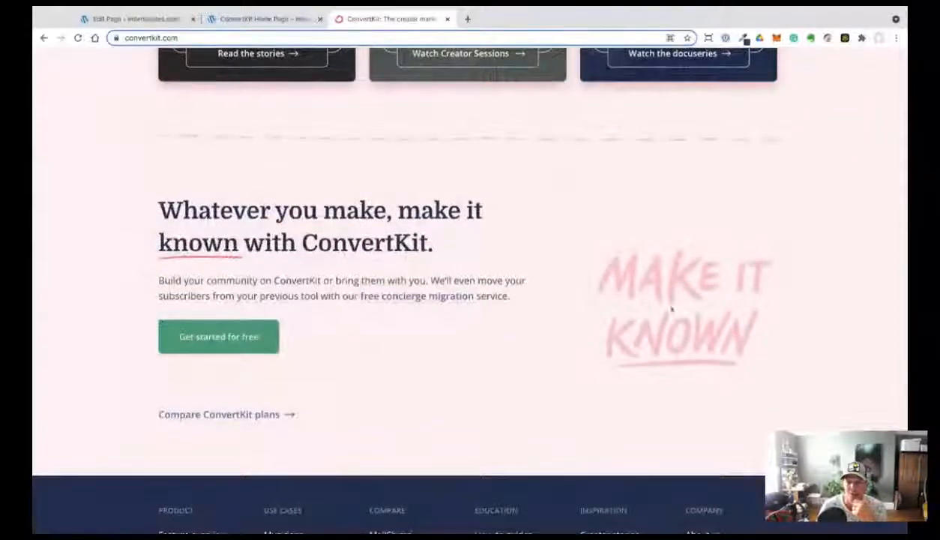
scroll(541, 327, down, 3)
scroll(542, 328, down, 3)
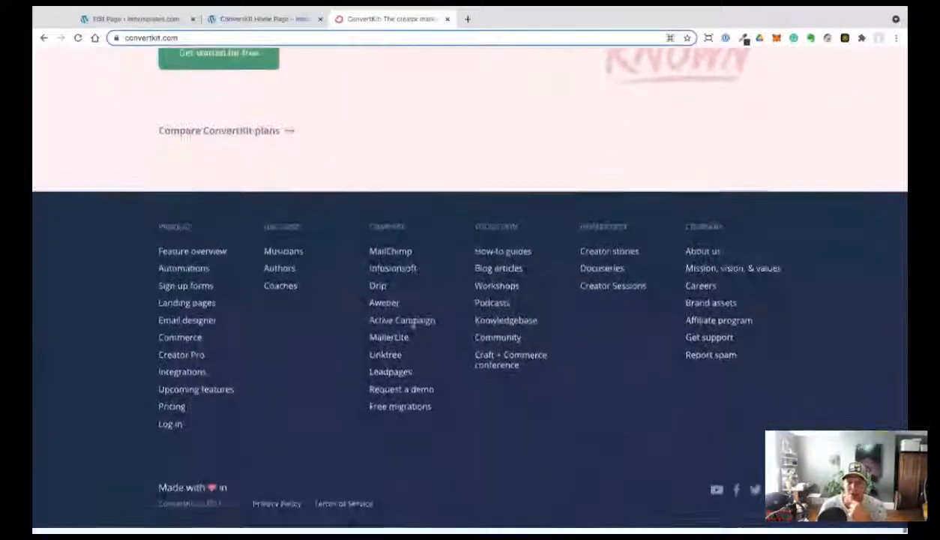
Review the original ConvertKit homepage again from its hero through the musicians section, creator portraits and story cards.
scroll(334, 288, up, 2)
scroll(335, 289, up, 10)
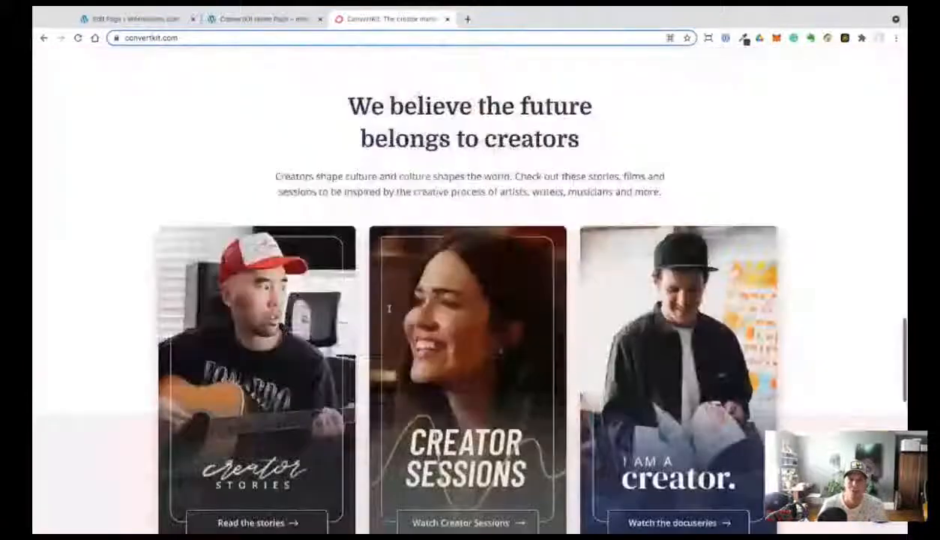
scroll(131, 212, up, 10)
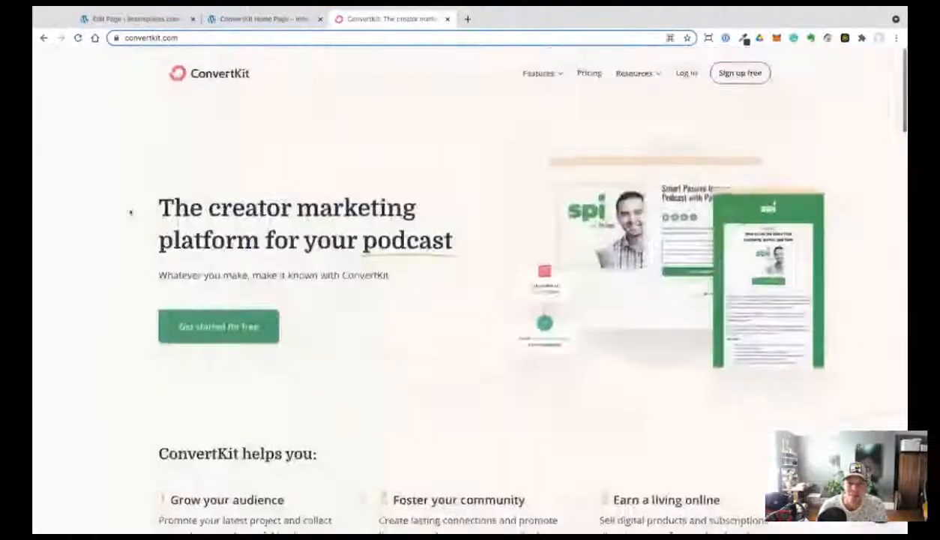
scroll(130, 212, down, 5)
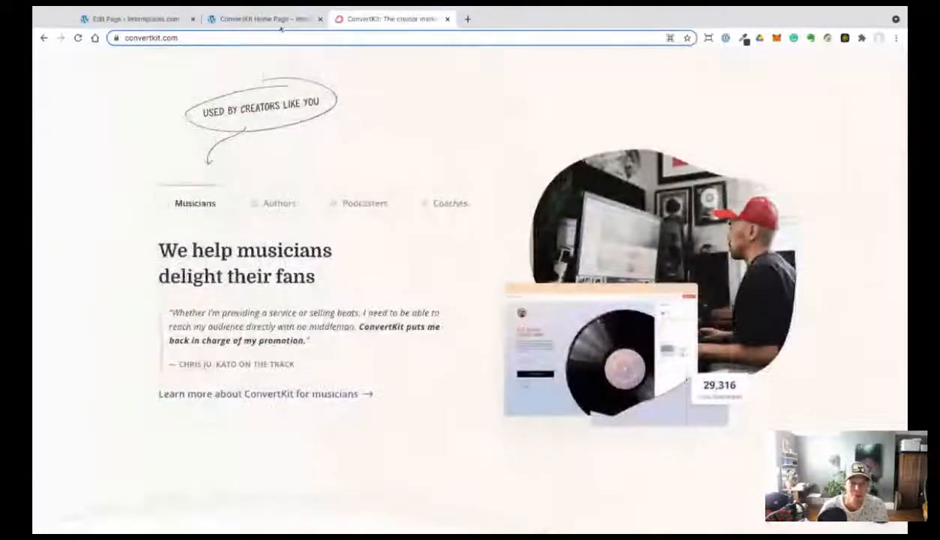
scroll(140, 262, down, 5)
scroll(140, 261, down, 2)
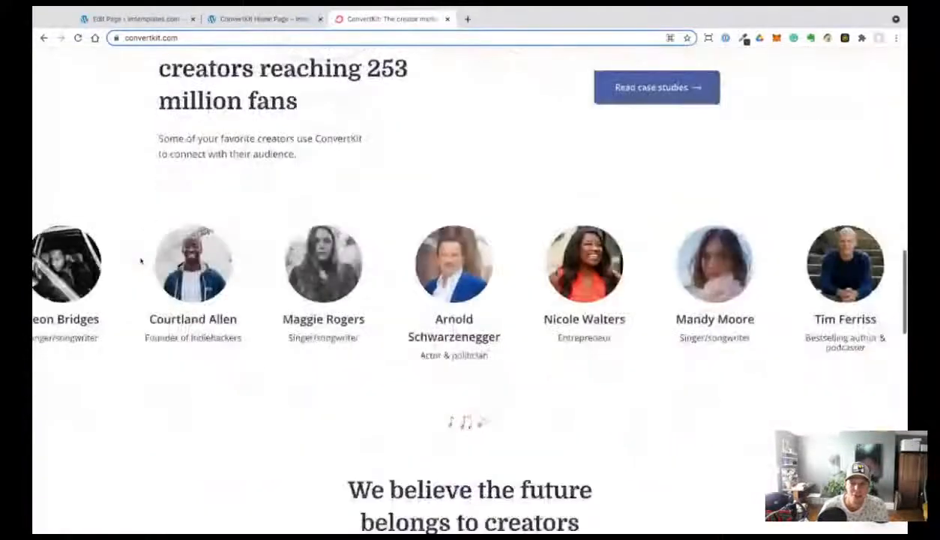
scroll(300, 291, down, 5)
scroll(299, 292, down, 4)
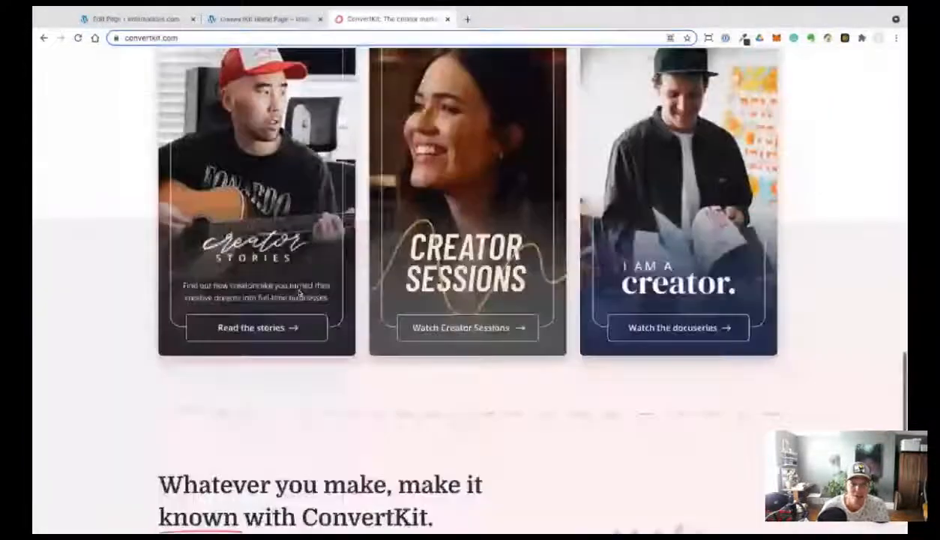
scroll(300, 293, up, 20)
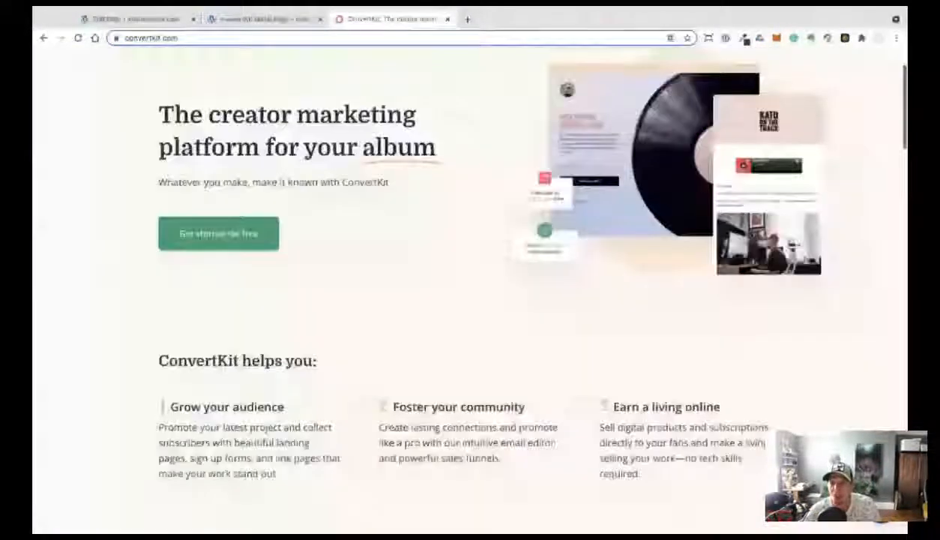
scroll(465, 285, up, 2)
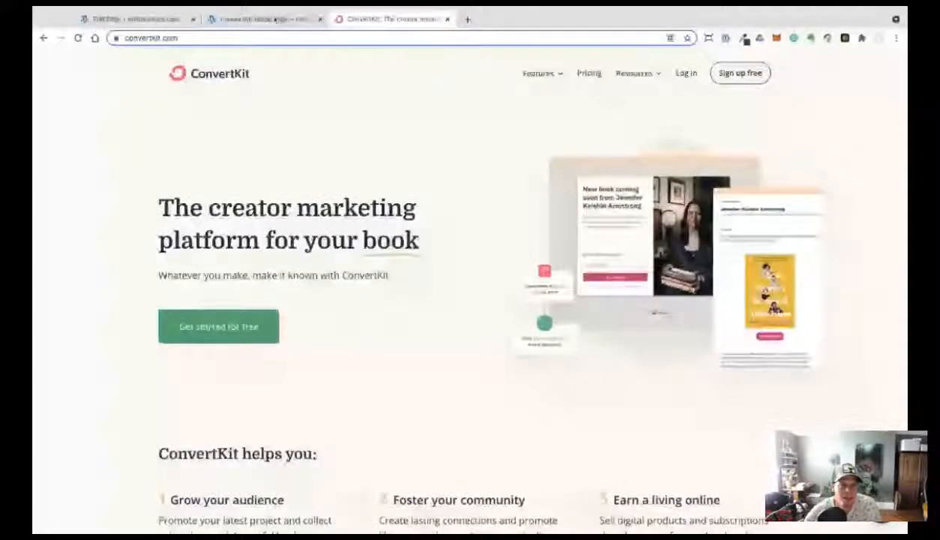
Compare the preview's hero and "ConvertKit helps you" columns with the original site, and close the preview.
click(276, 21)
click(359, 20)
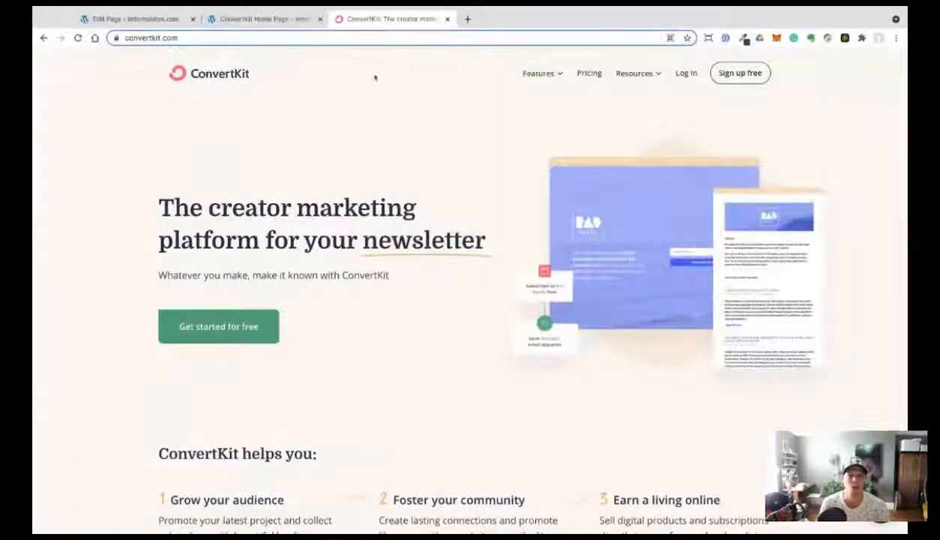
click(264, 18)
scroll(320, 51, down, 3)
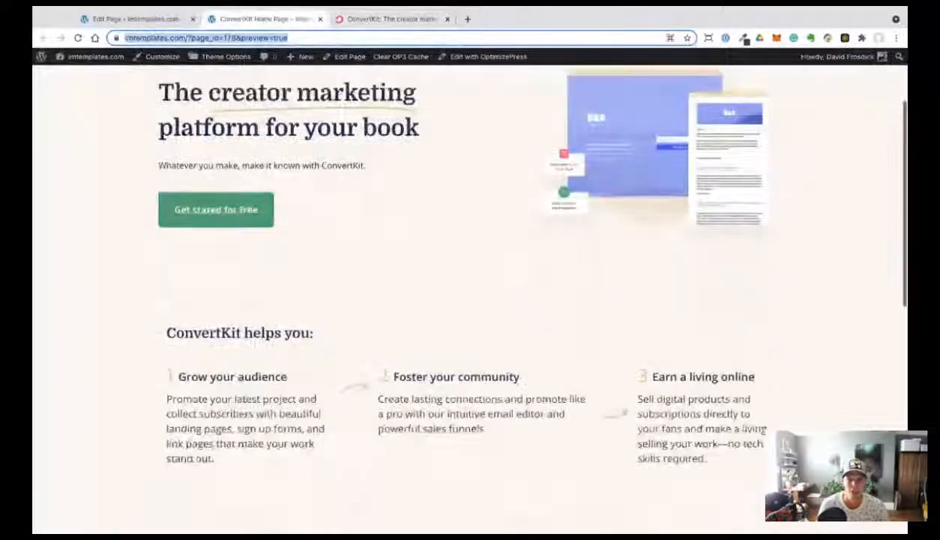
click(148, 19)
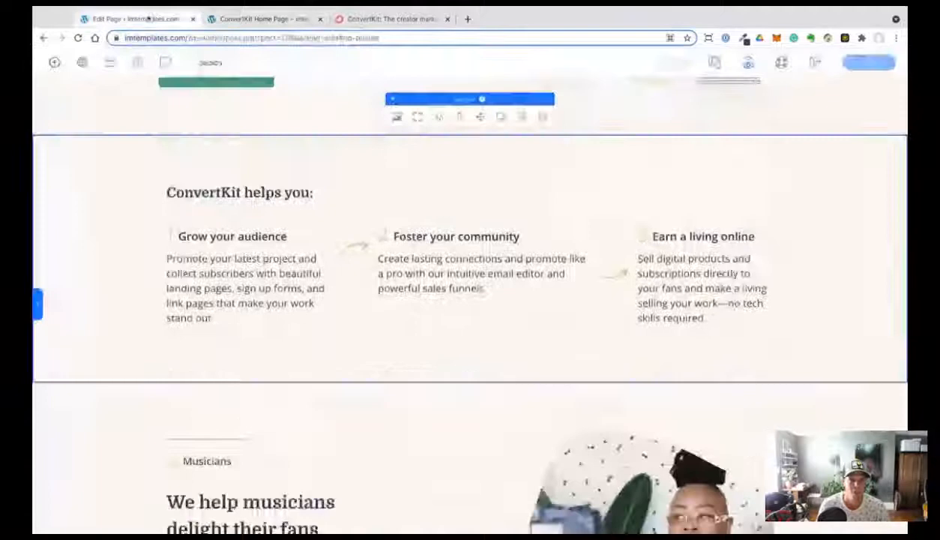
click(309, 19)
click(334, 291)
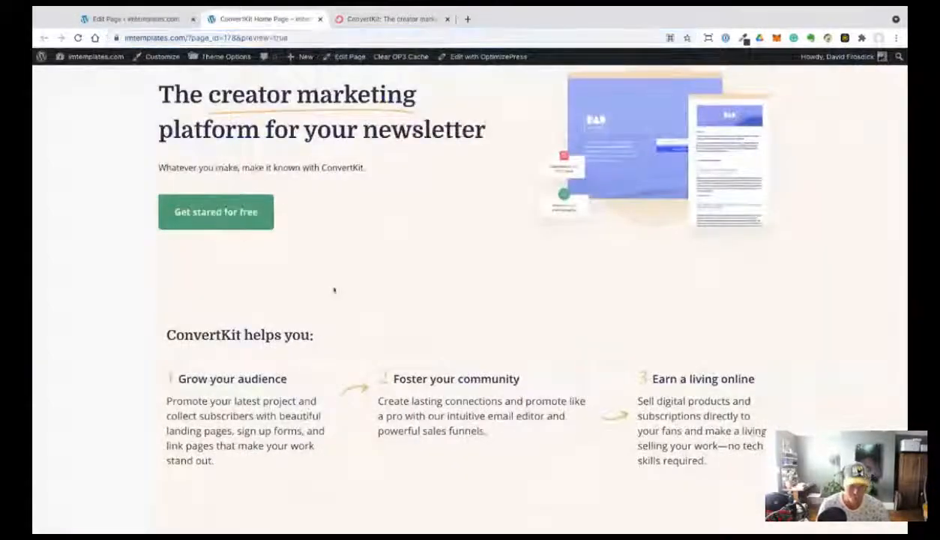
key(ctrl+w)
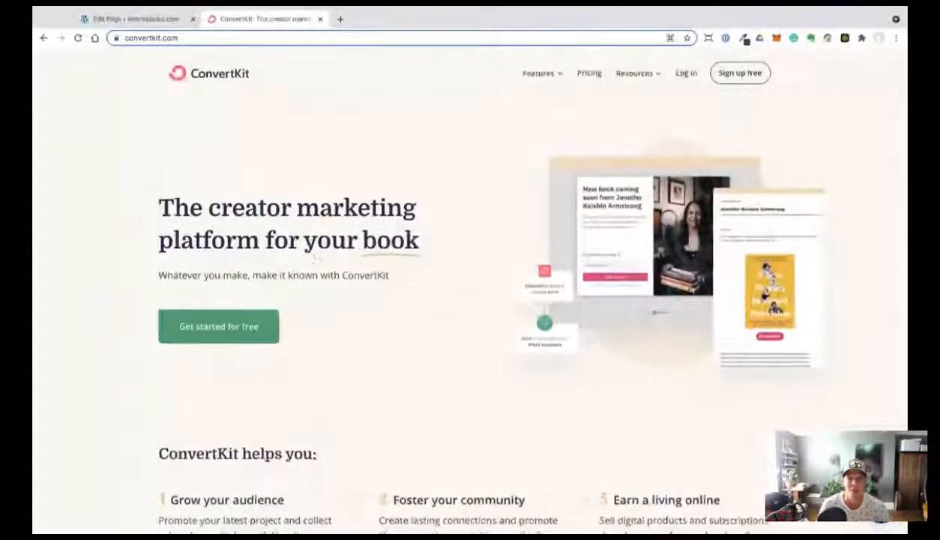
Return to the page builder, check the musicians section and the empty section below it, and save the page.
click(134, 20)
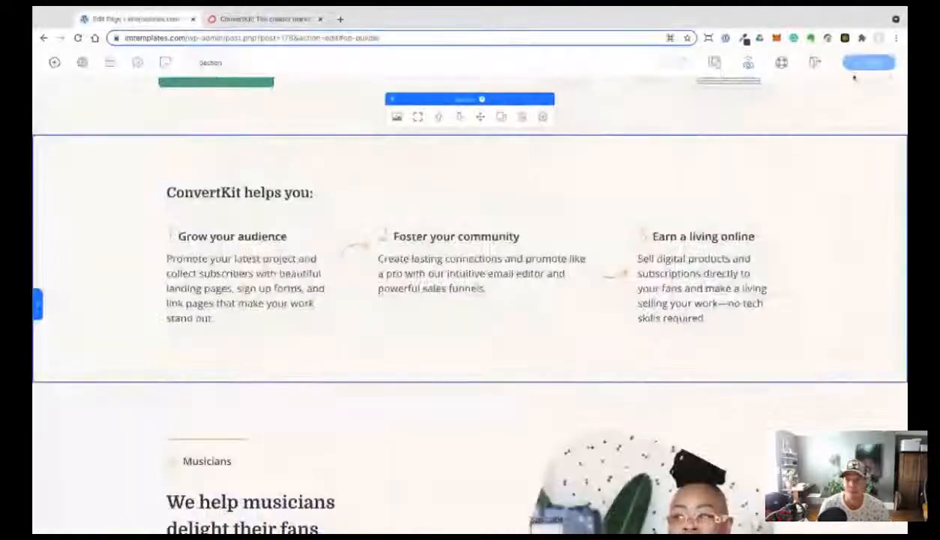
scroll(625, 385, down, 7)
scroll(624, 384, up, 4)
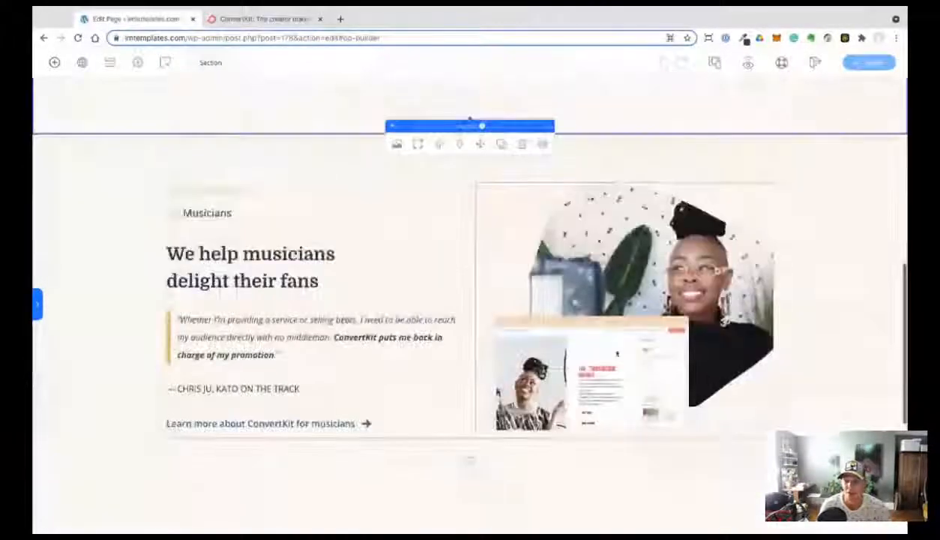
scroll(624, 384, down, 3)
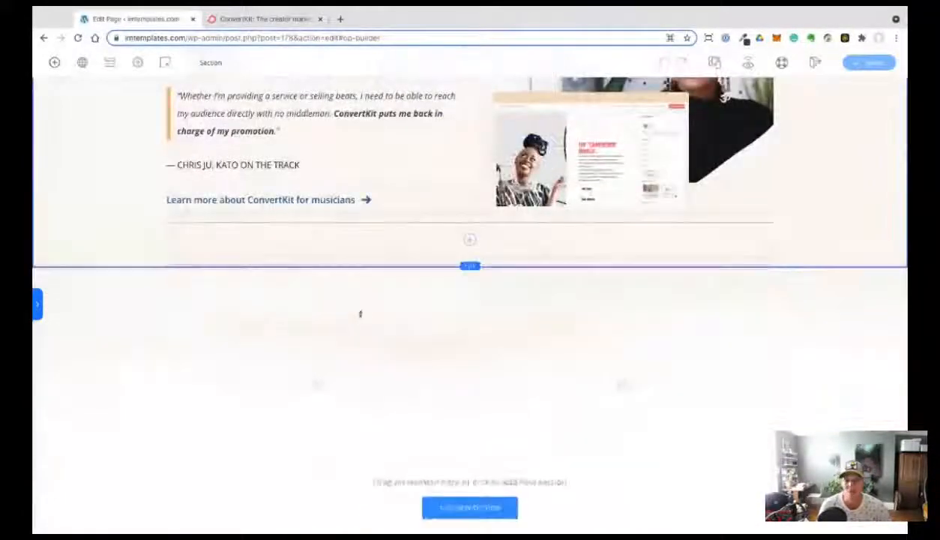
scroll(829, 352, up, 1)
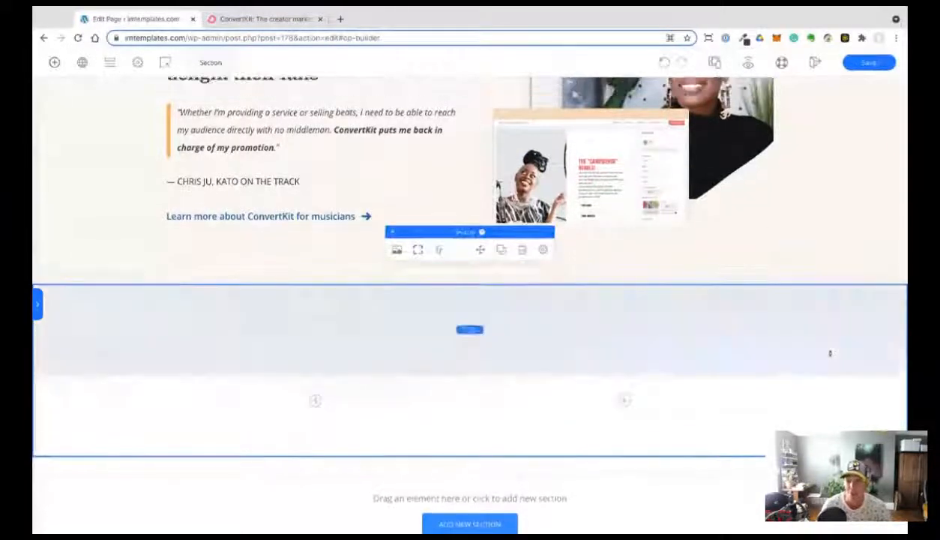
scroll(829, 352, up, 2)
scroll(124, 191, up, 2)
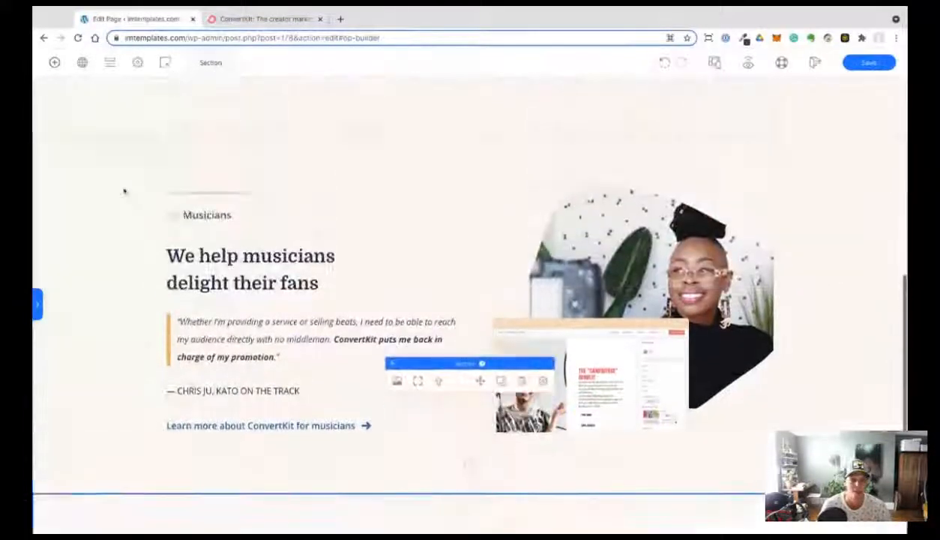
click(870, 62)
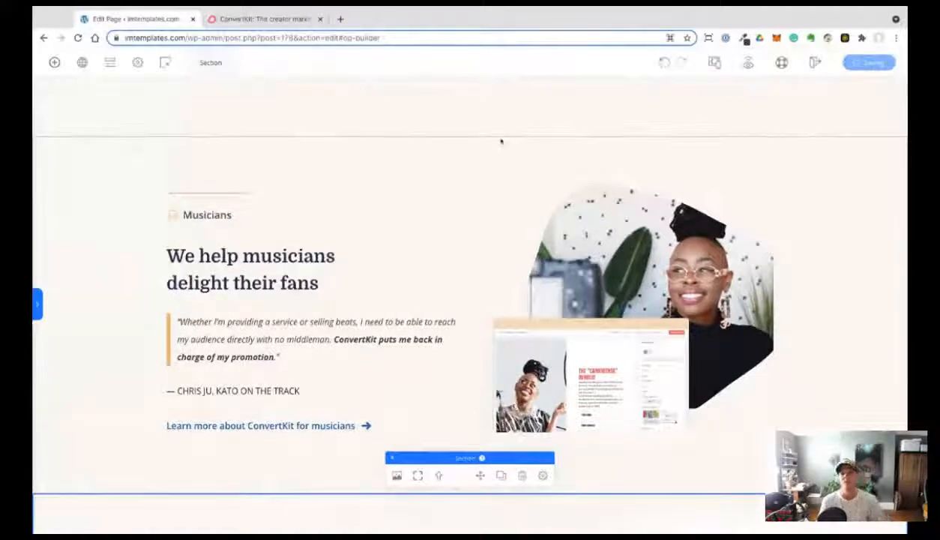
Check the musicians section in the page builder, and examine the numbered "ConvertKit helps you" columns on the original site.
scroll(500, 140, down, 2)
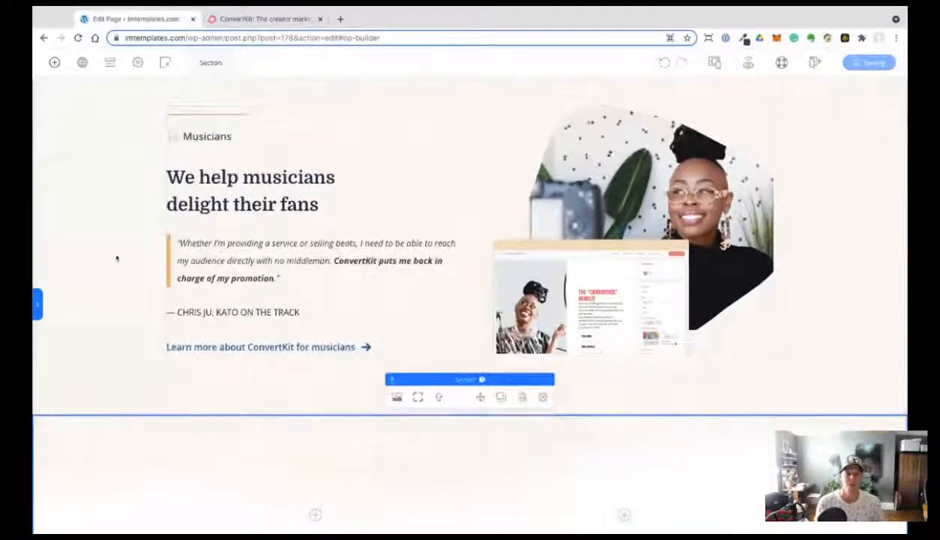
scroll(80, 240, up, 1)
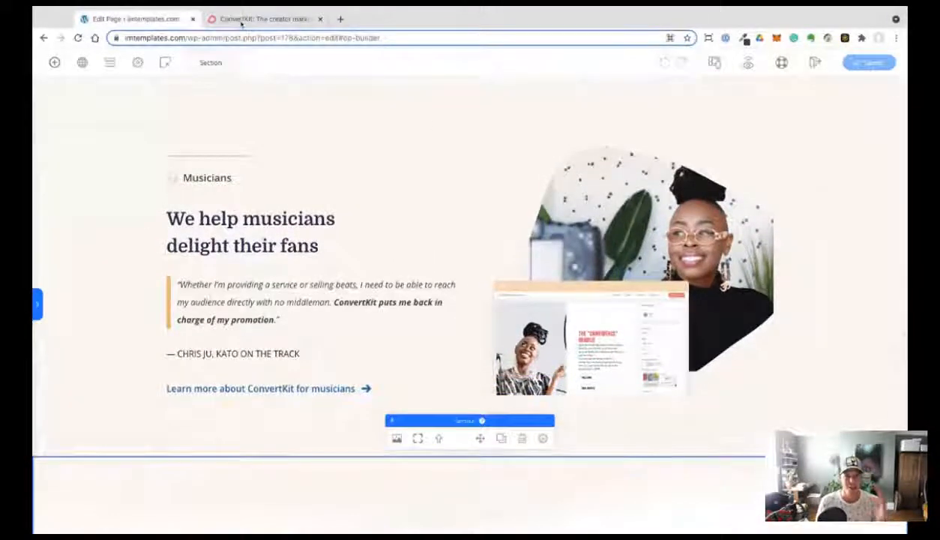
key(ctrl+Tab)
scroll(470, 285, down, 4)
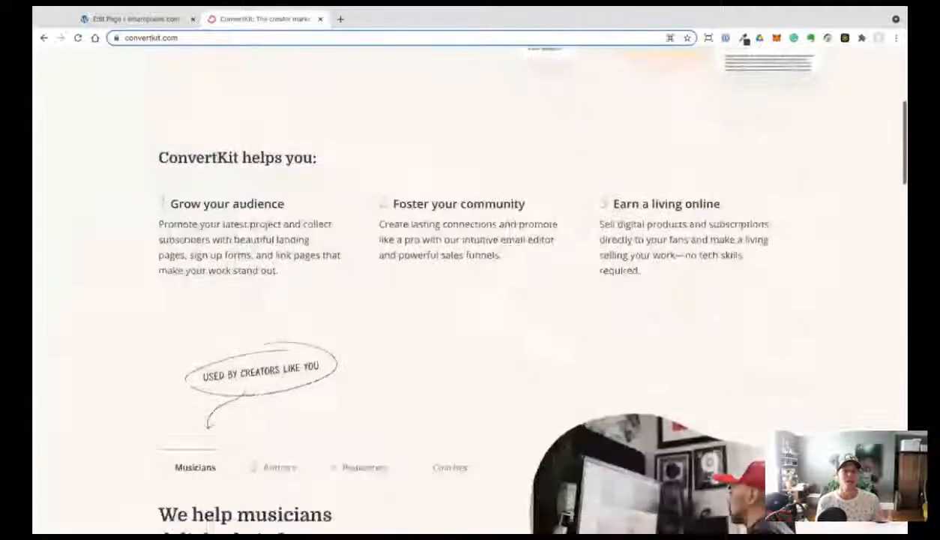
Return to the page builder and set the font weight of the column numbers 1, 2 and 3 to Bold.
click(136, 19)
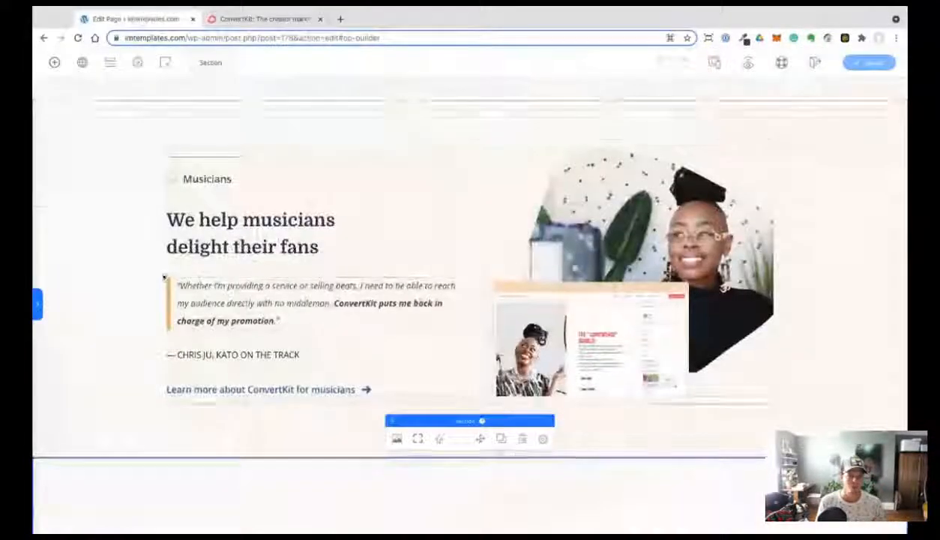
scroll(164, 278, up, 5)
scroll(165, 278, down, 3)
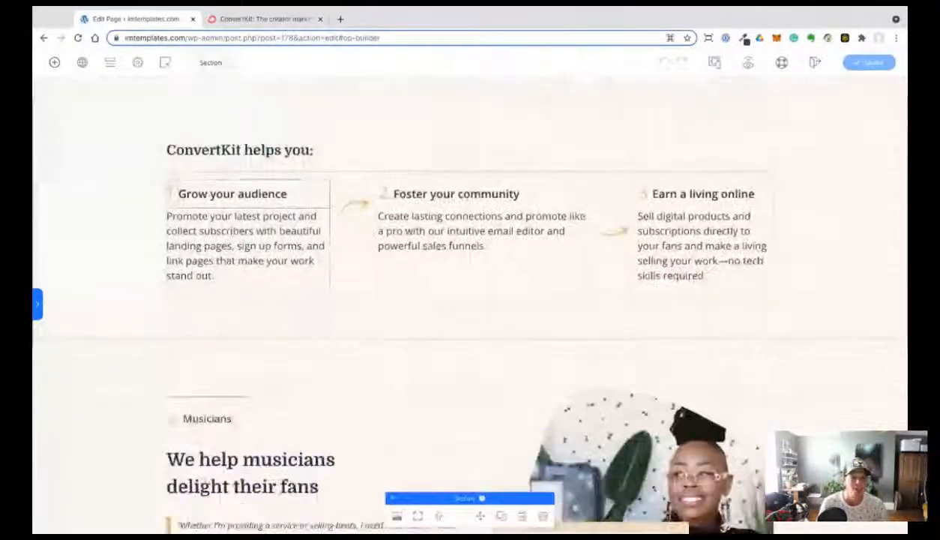
click(172, 194)
click(109, 162)
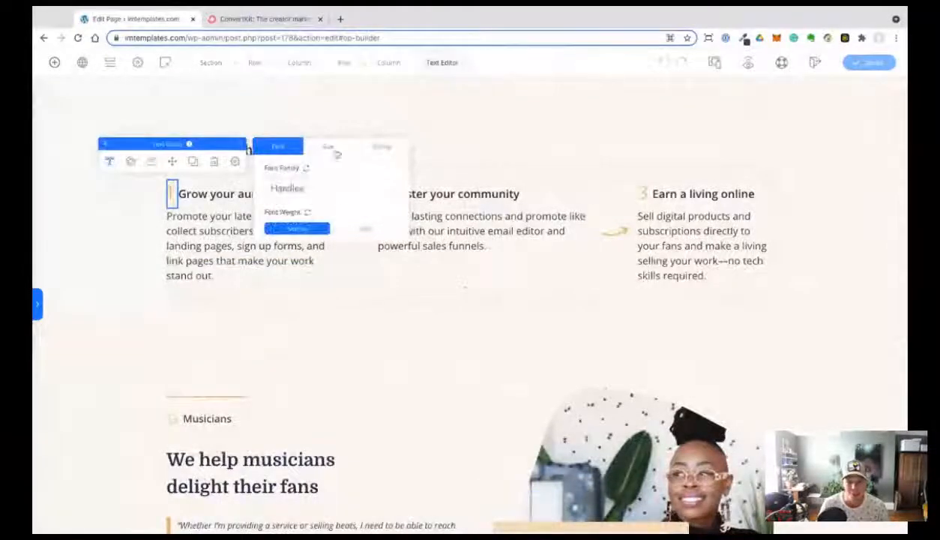
click(365, 228)
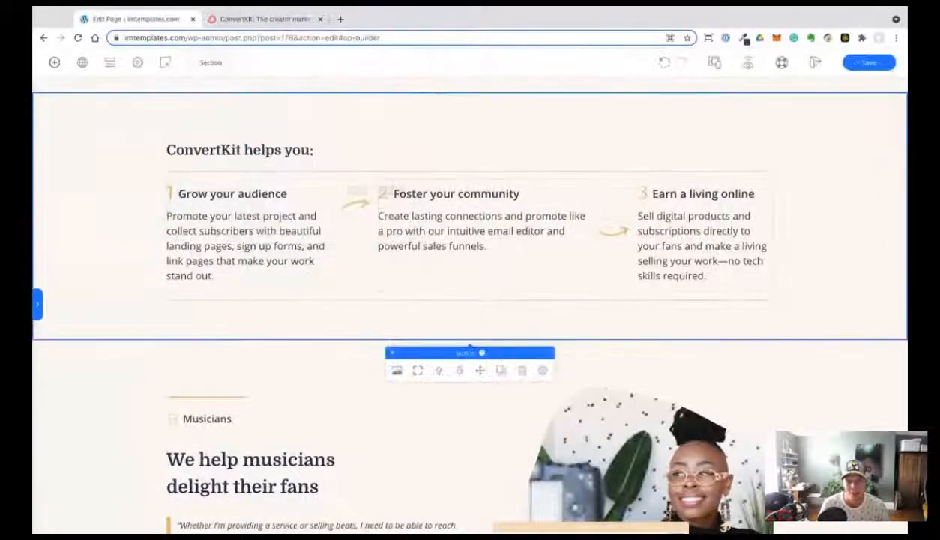
click(323, 162)
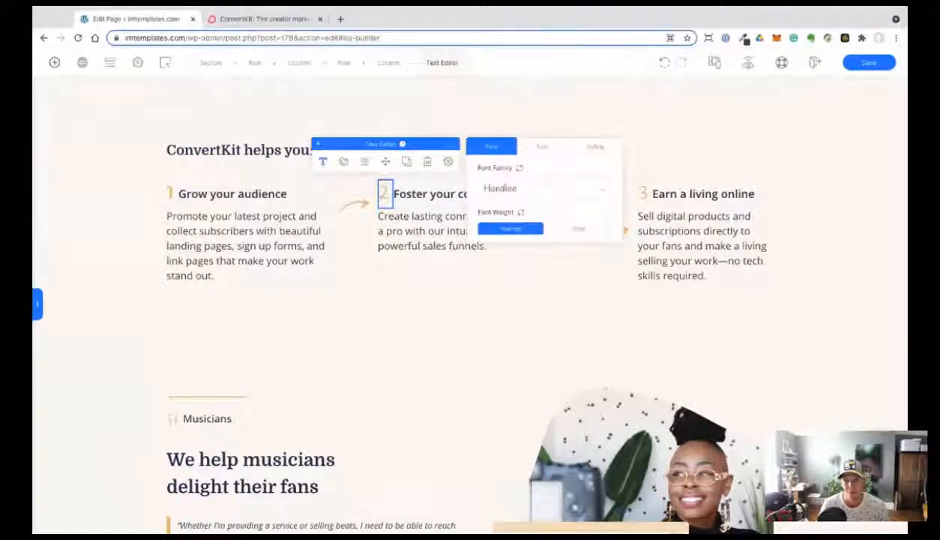
click(576, 228)
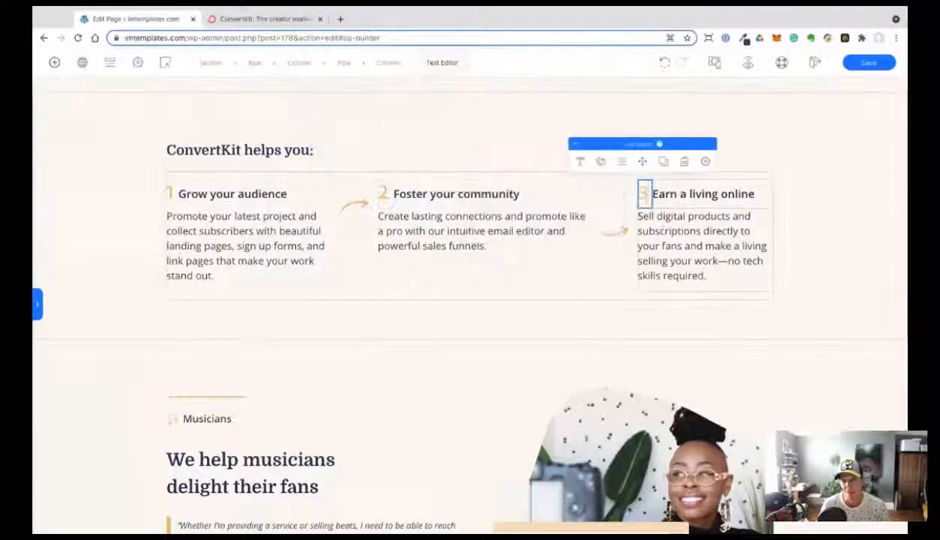
click(584, 161)
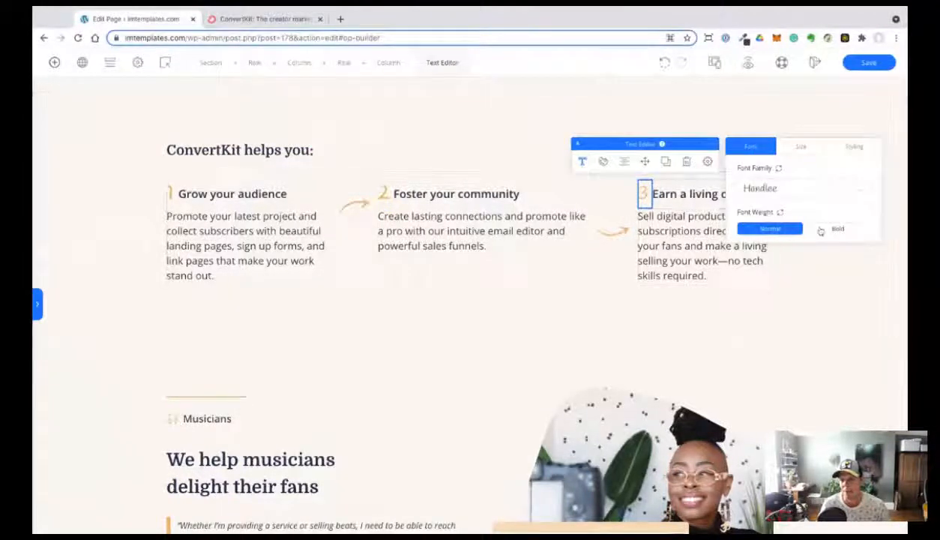
Save the page and open its preview, reviewing it from the hero down through the musicians section.
click(859, 64)
click(748, 64)
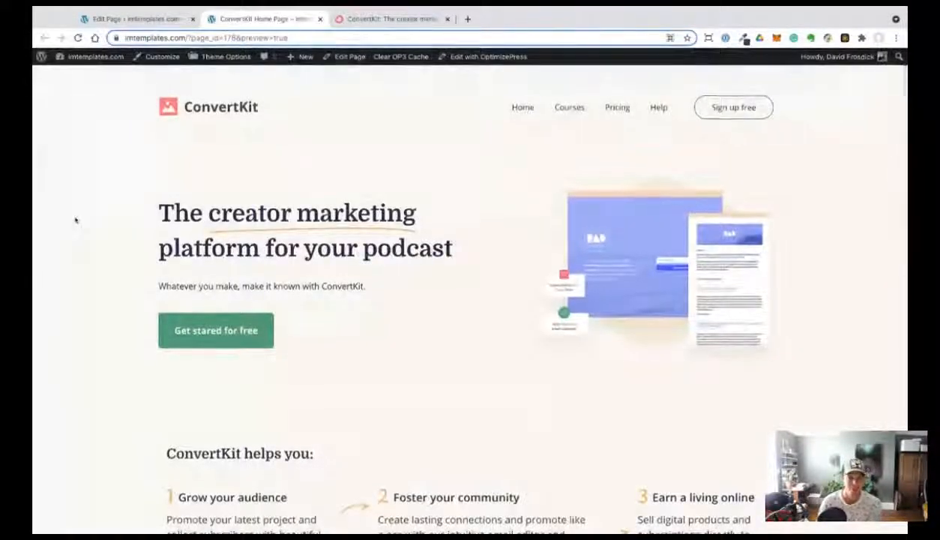
scroll(75, 219, down, 3)
scroll(75, 220, down, 2)
scroll(75, 220, up, 3)
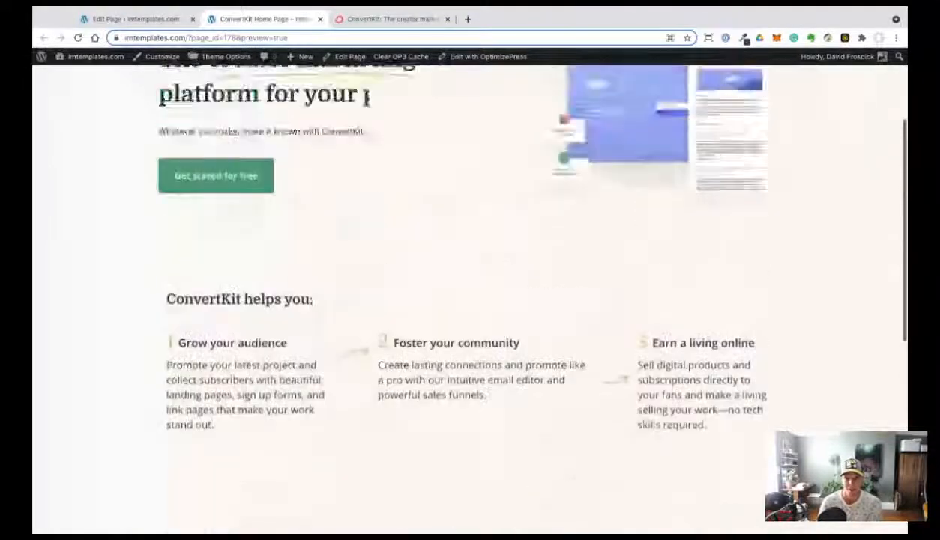
scroll(75, 220, down, 8)
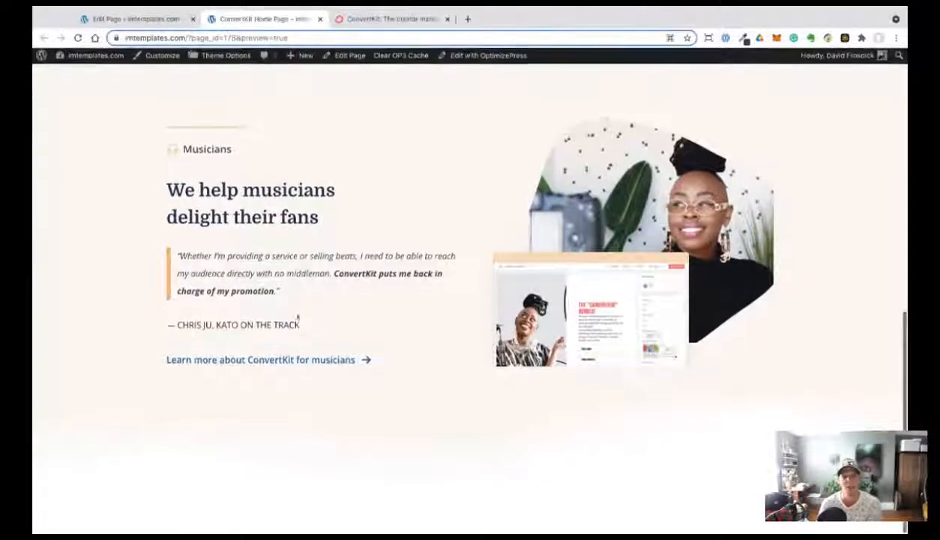
scroll(296, 305, up, 4)
scroll(296, 305, down, 4)
scroll(296, 306, up, 4)
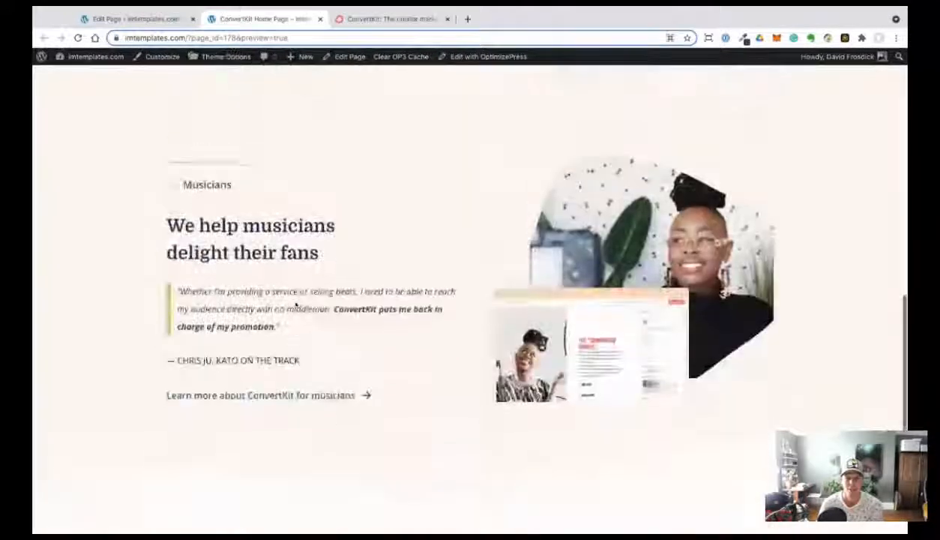
scroll(297, 305, up, 4)
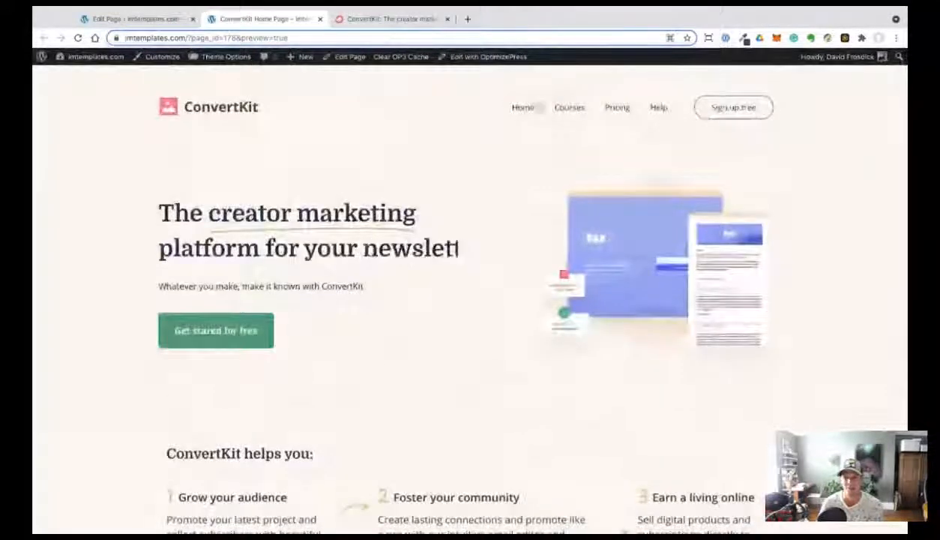
Switch to the original ConvertKit site and compare its hero, numbered columns and musicians section with the preview.
click(390, 19)
scroll(470, 300, down, 5)
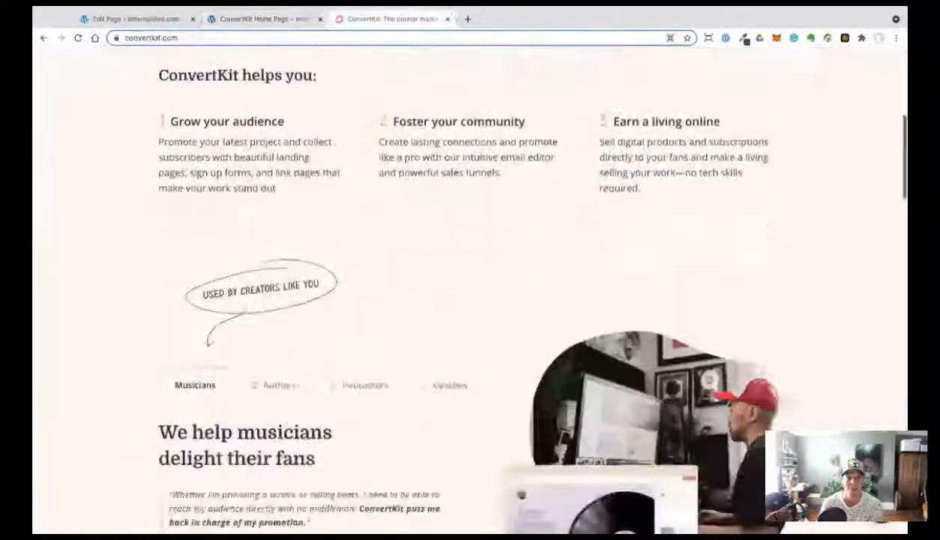
scroll(470, 300, up, 10)
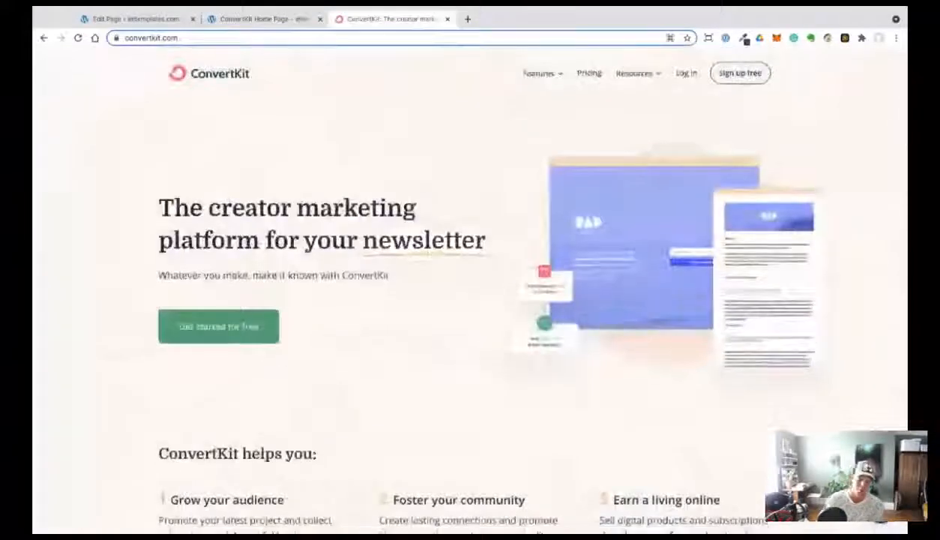